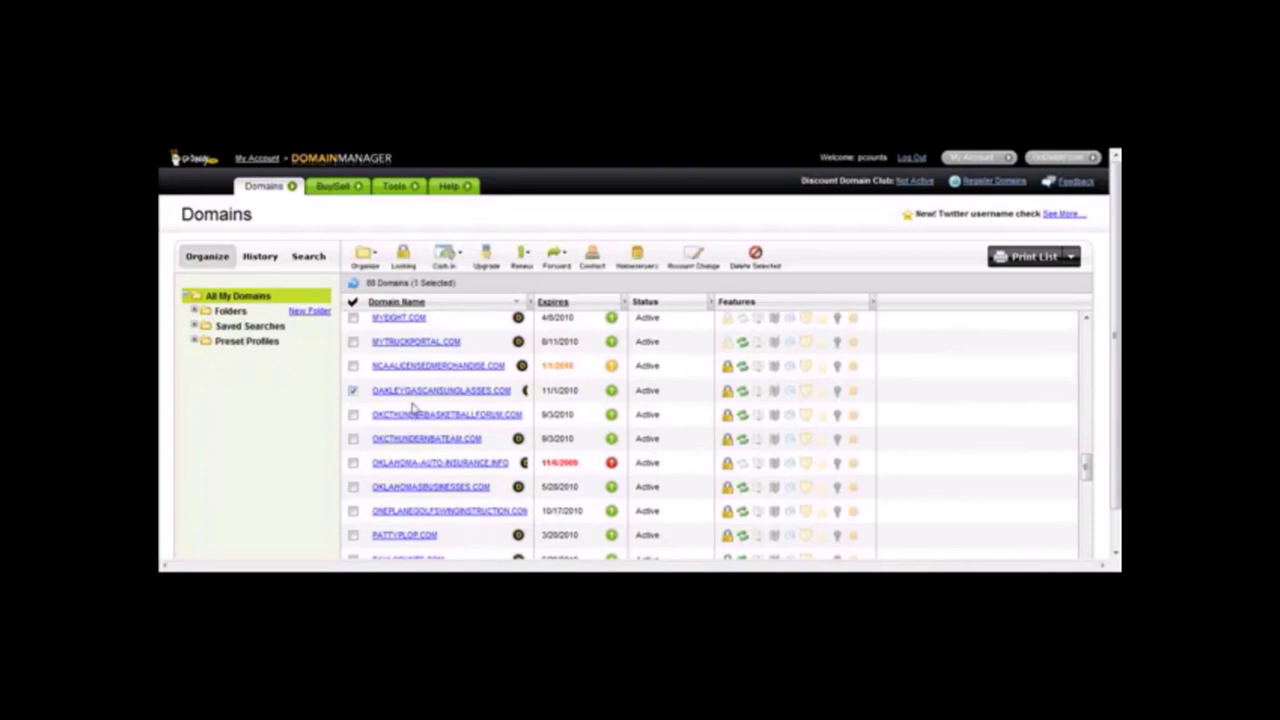
Open the Set Nameservers dialog for the checked OAKLEYGASCANSUNGLASSES.COM domain.
click(640, 260)
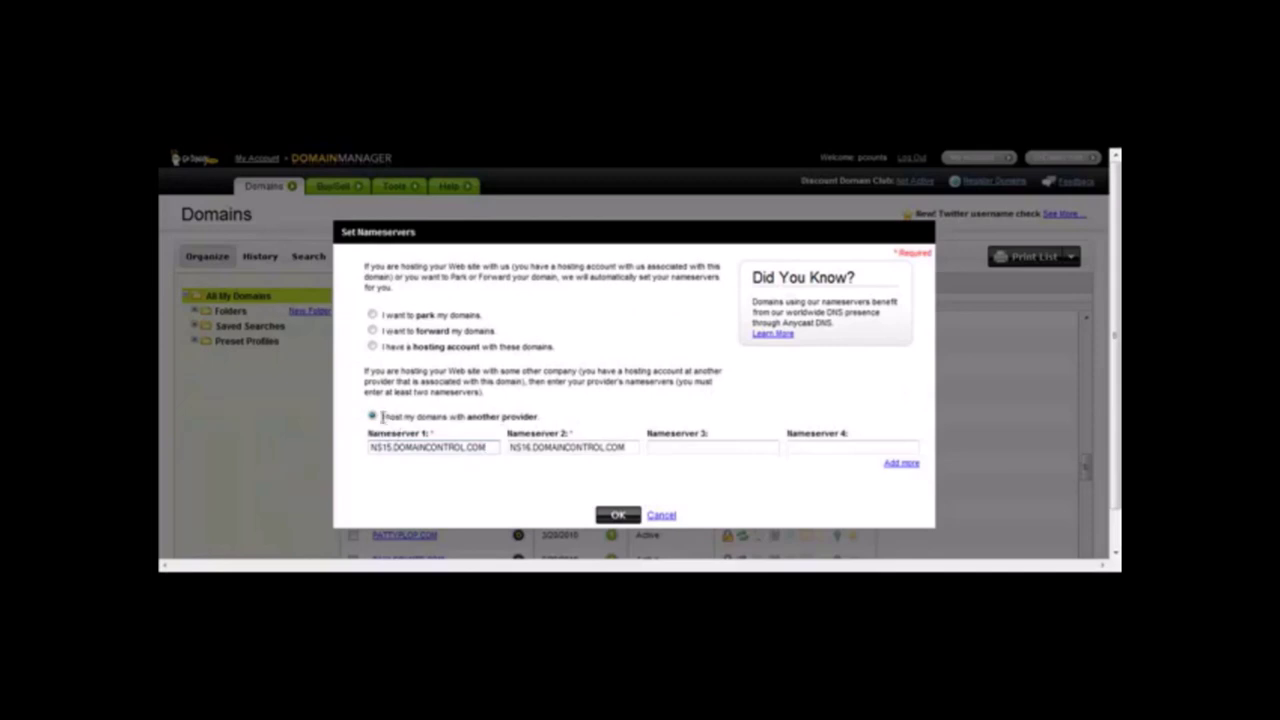
Replace the nameservers with NS1.bluehost.com and ns2.bluehost.com, then confirm the submitted change.
triple_click(484, 446)
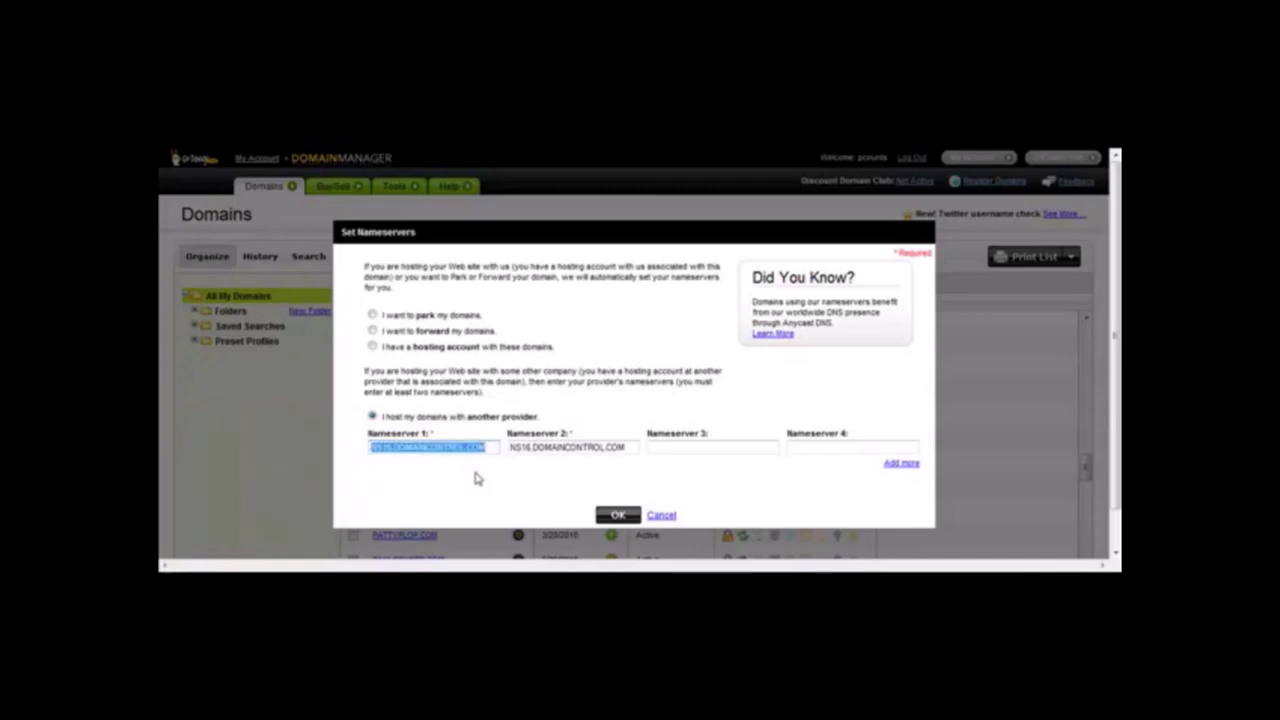
text(NS1)
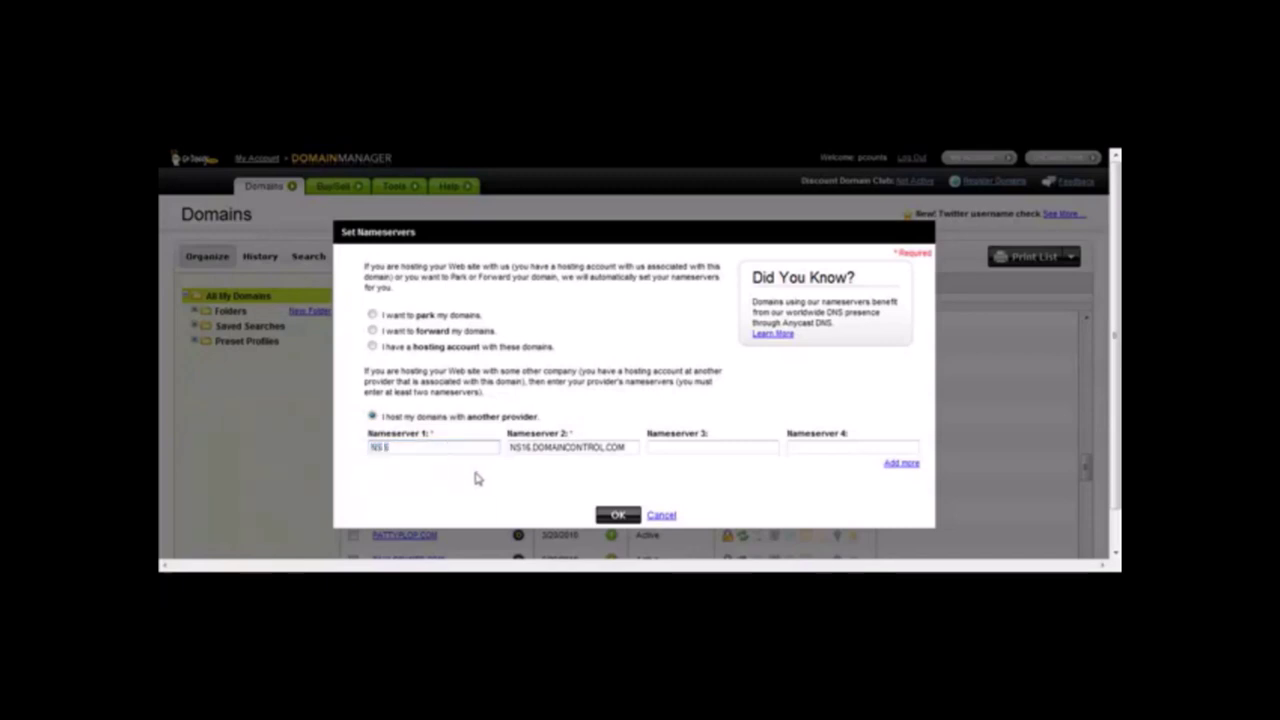
text(.bluehost.com)
key(Tab)
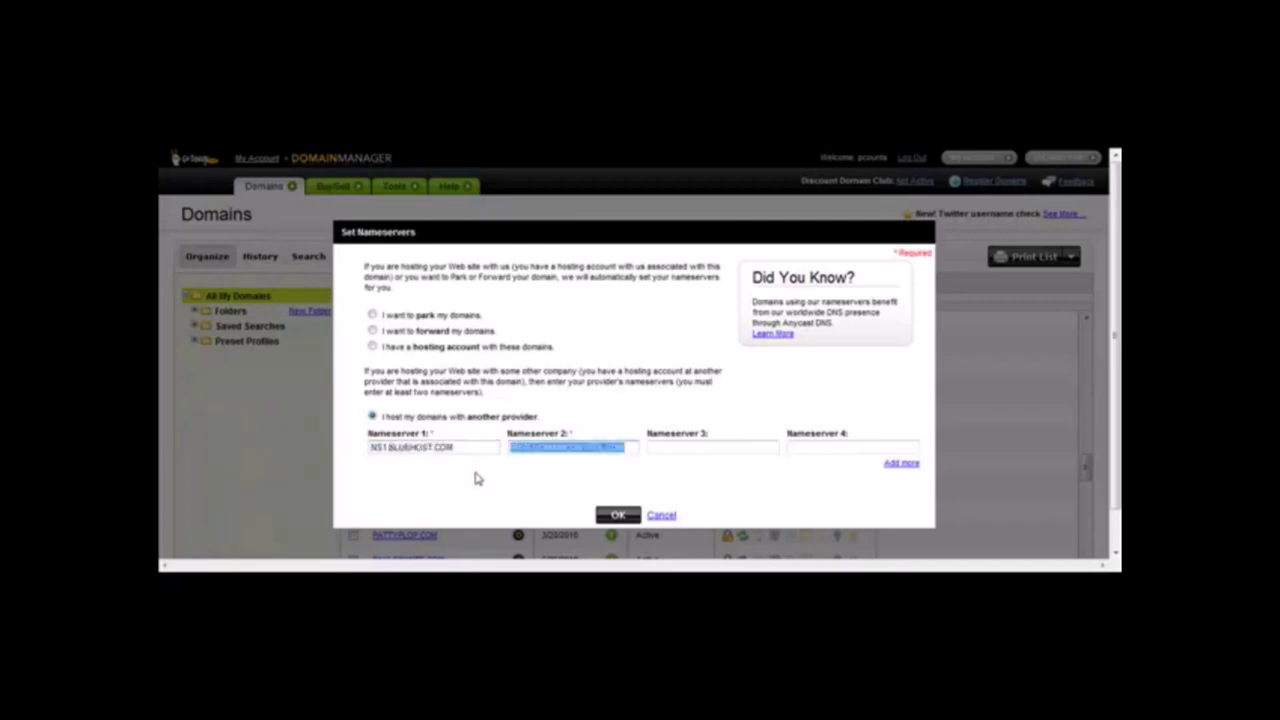
text(ns2.blue)
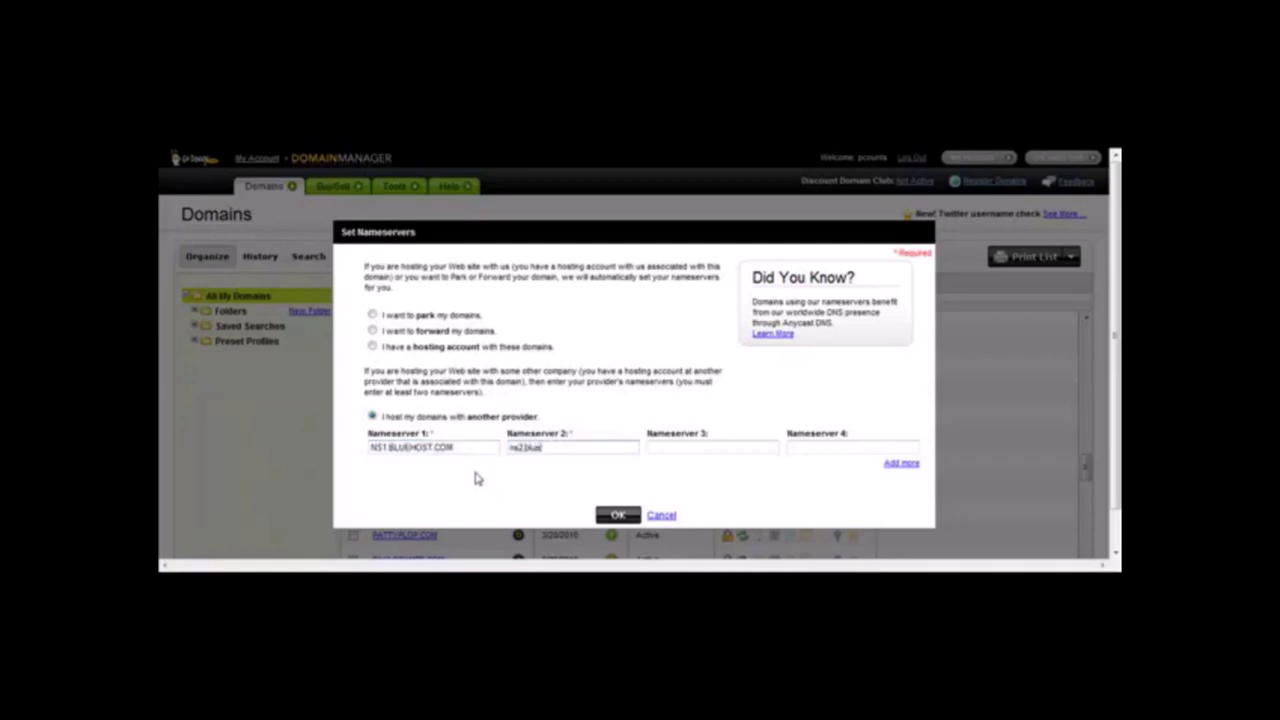
text(host.com)
key(Tab)
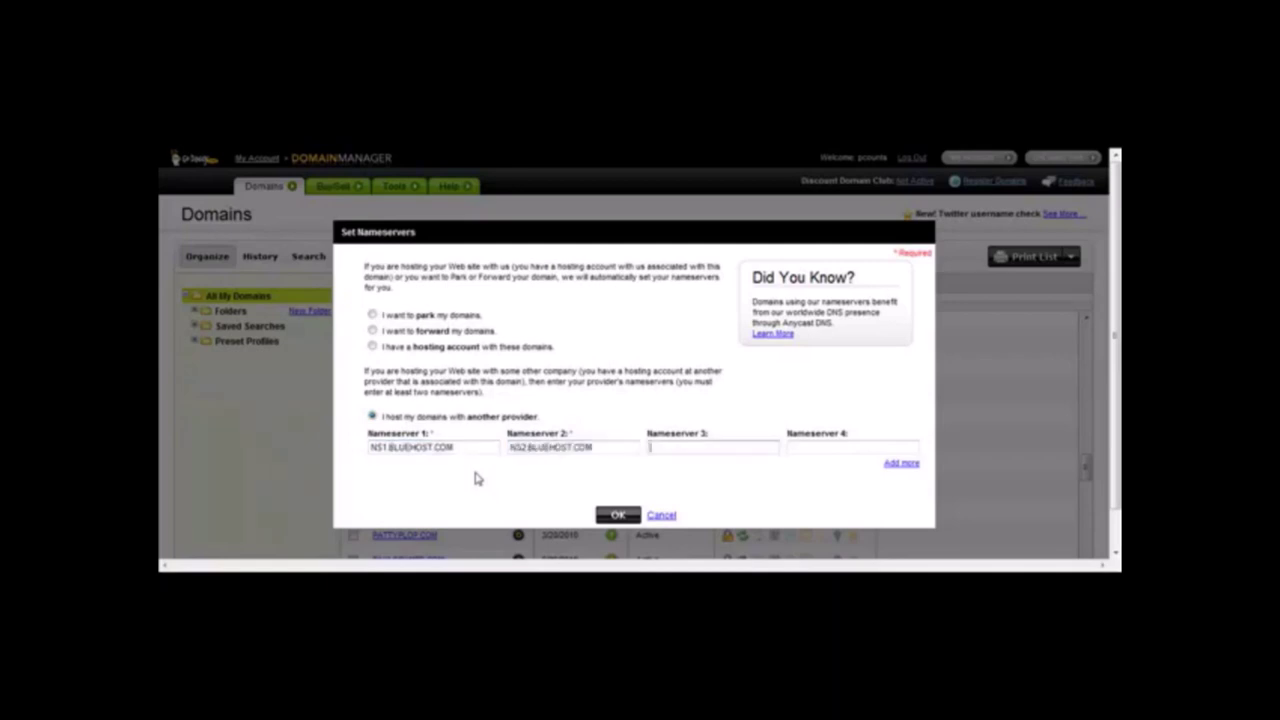
click(616, 516)
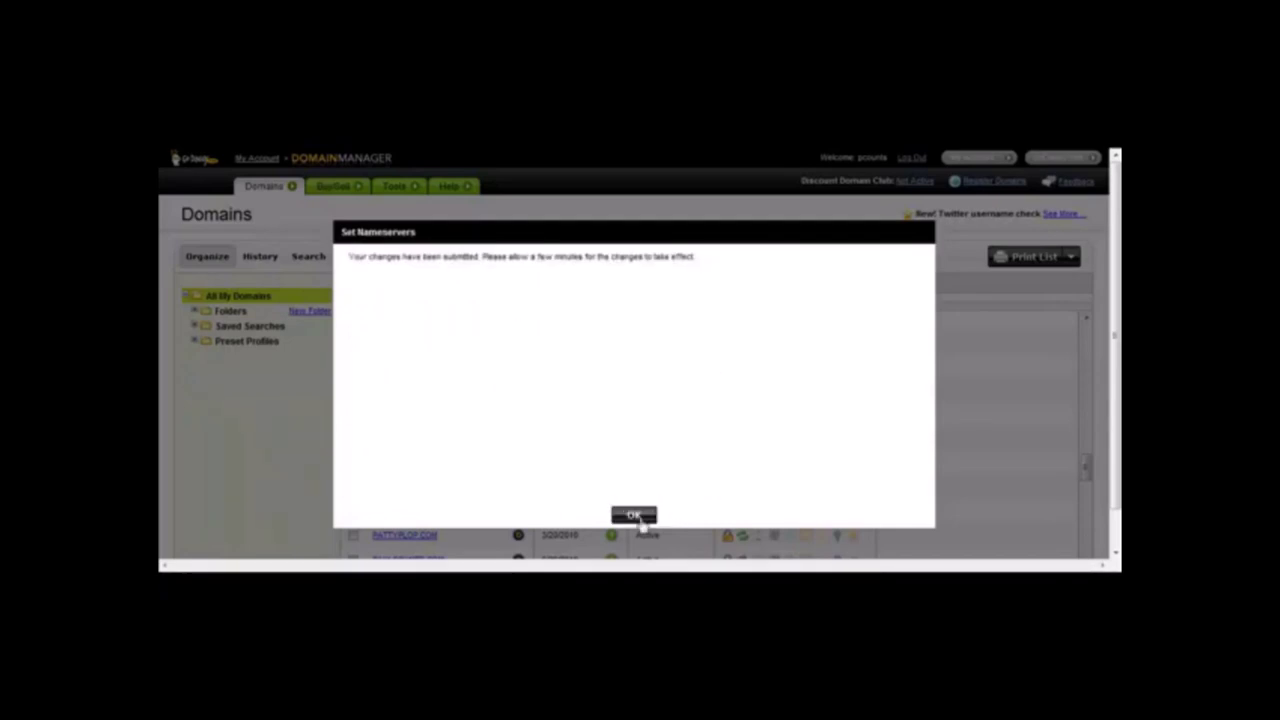
click(636, 516)
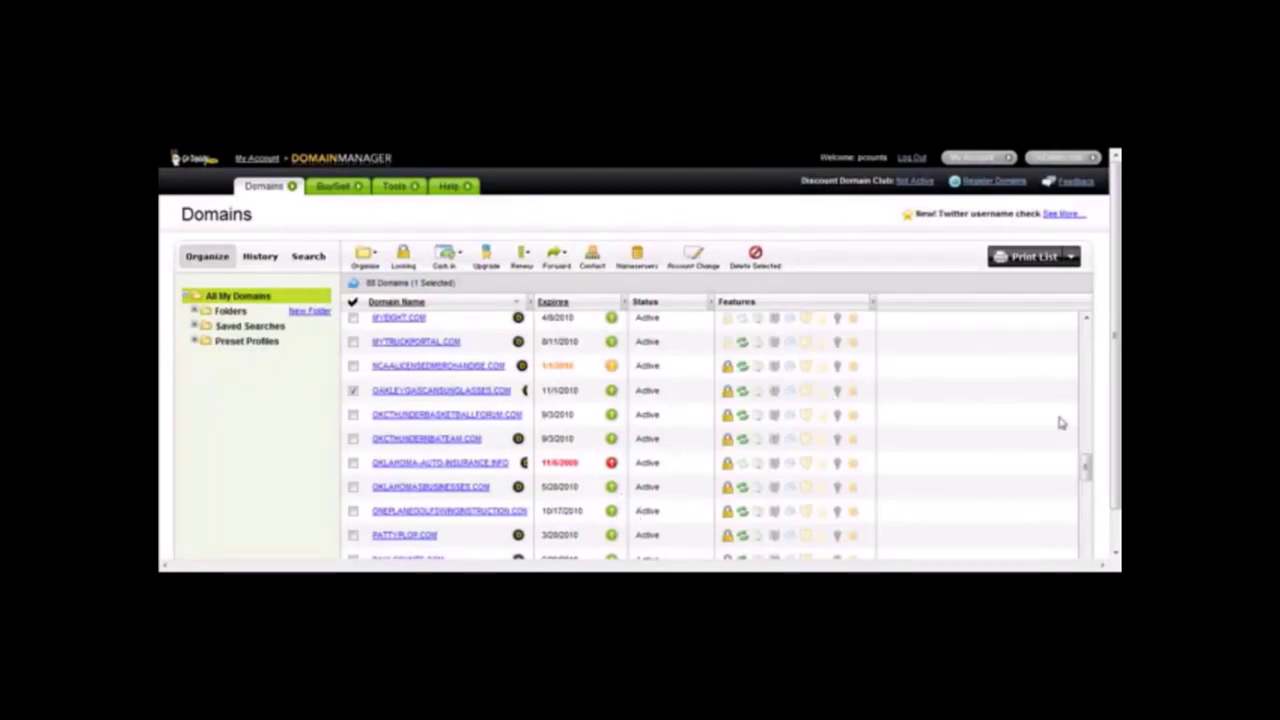
drag(1088, 472, 1091, 465)
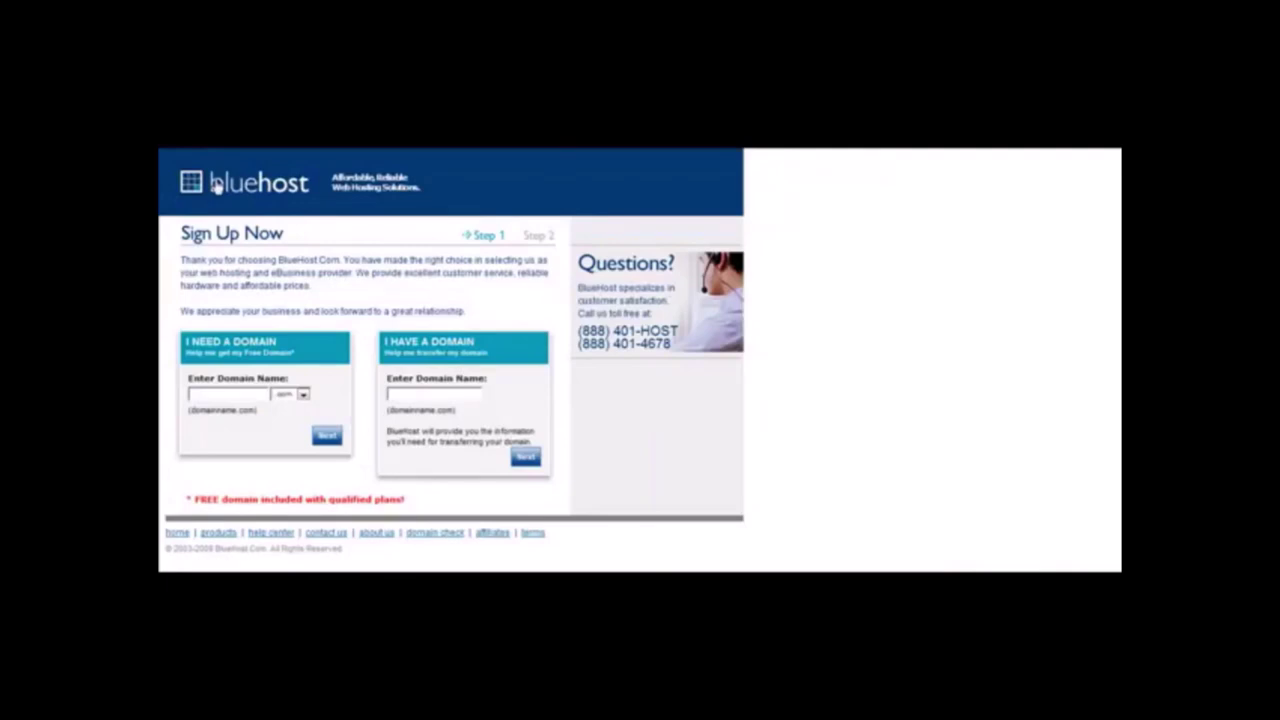
Log in to the Bluehost control panel from its home page, declining password-manager and save-password prompts.
click(216, 188)
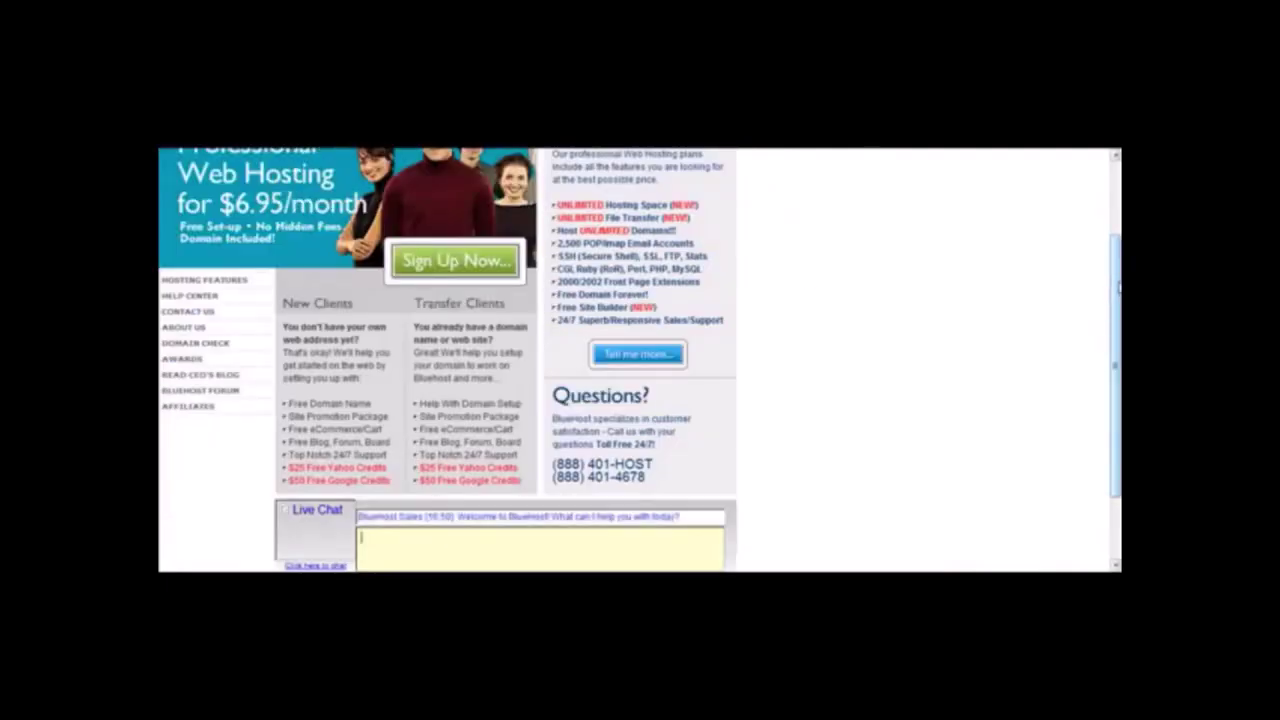
scroll(1098, 181, up, 2)
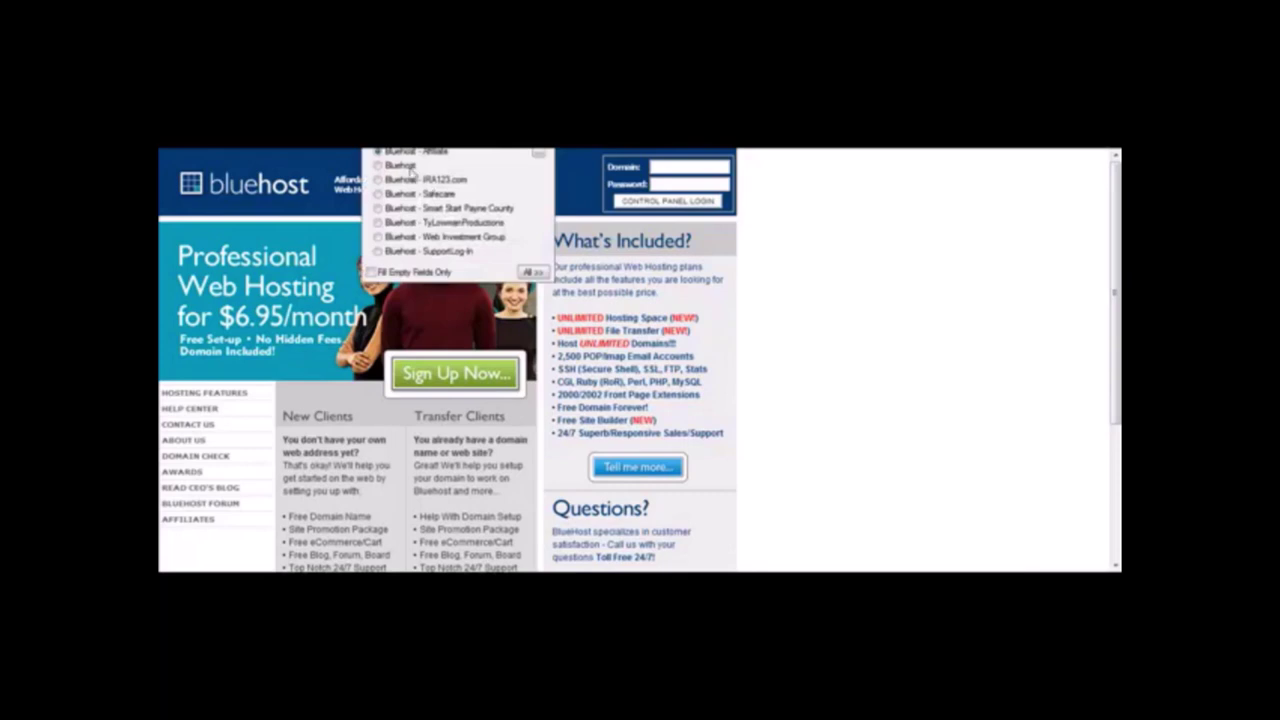
key(Return)
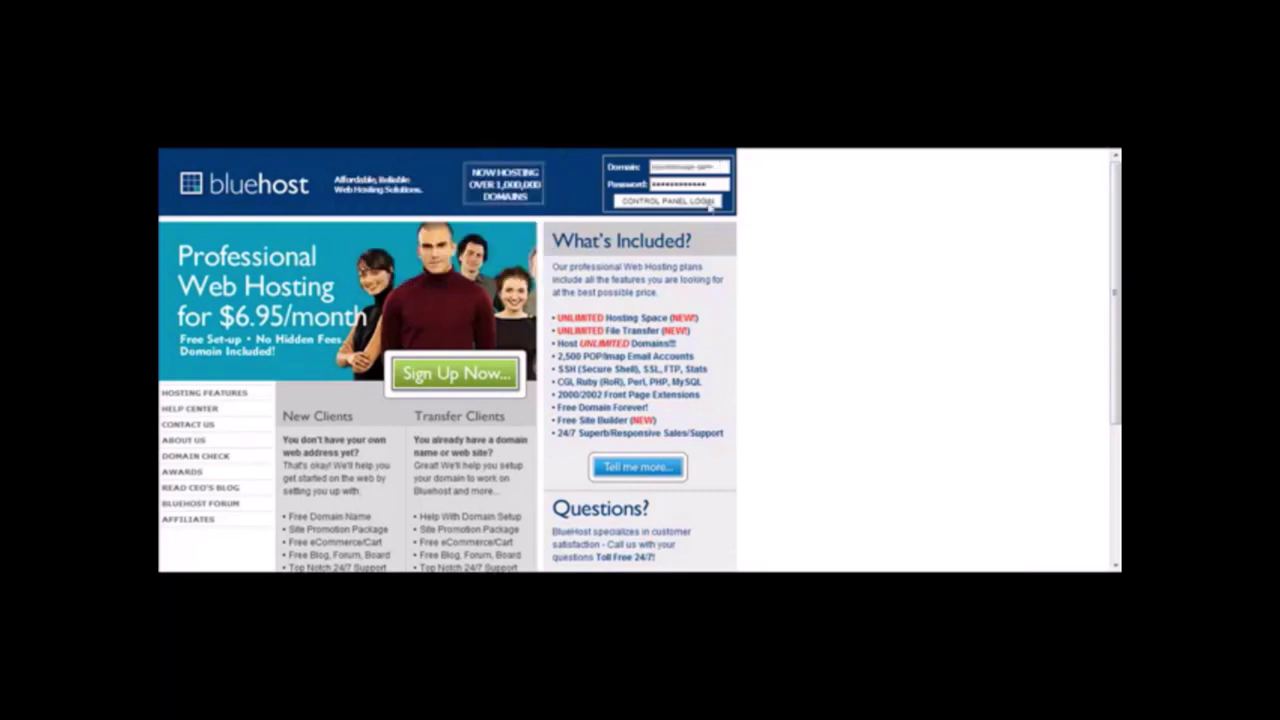
click(611, 336)
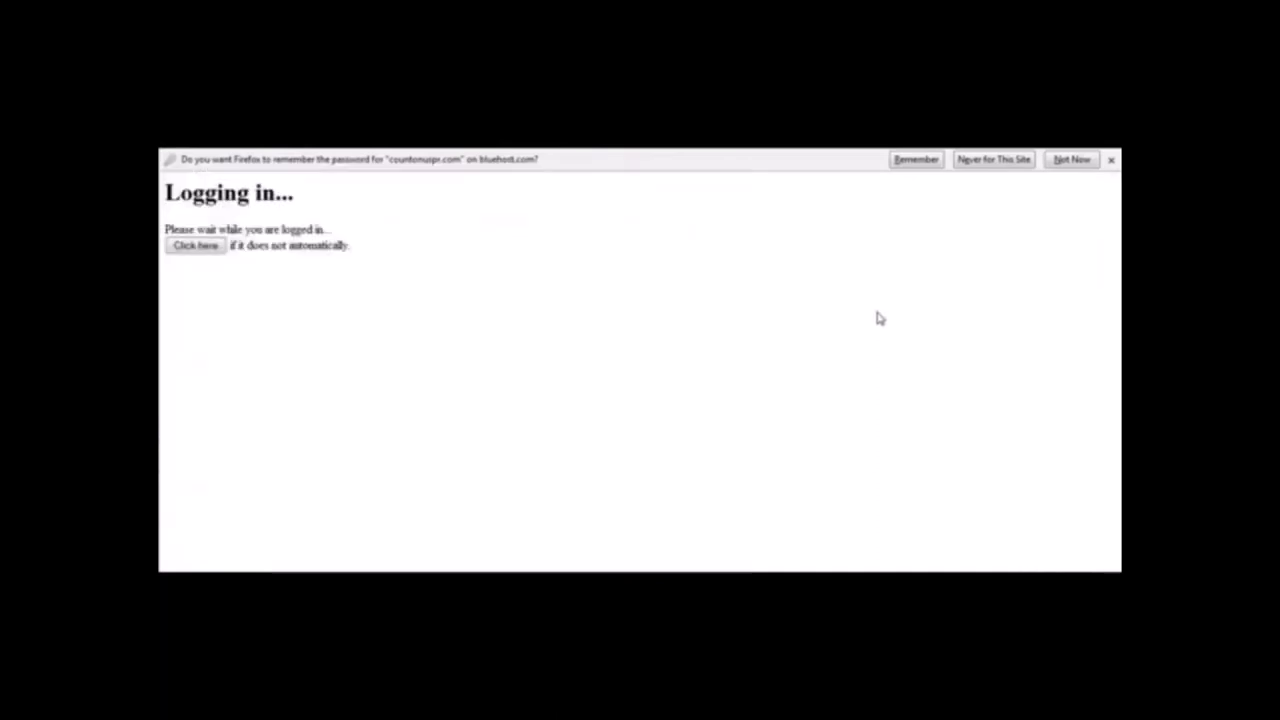
click(1071, 159)
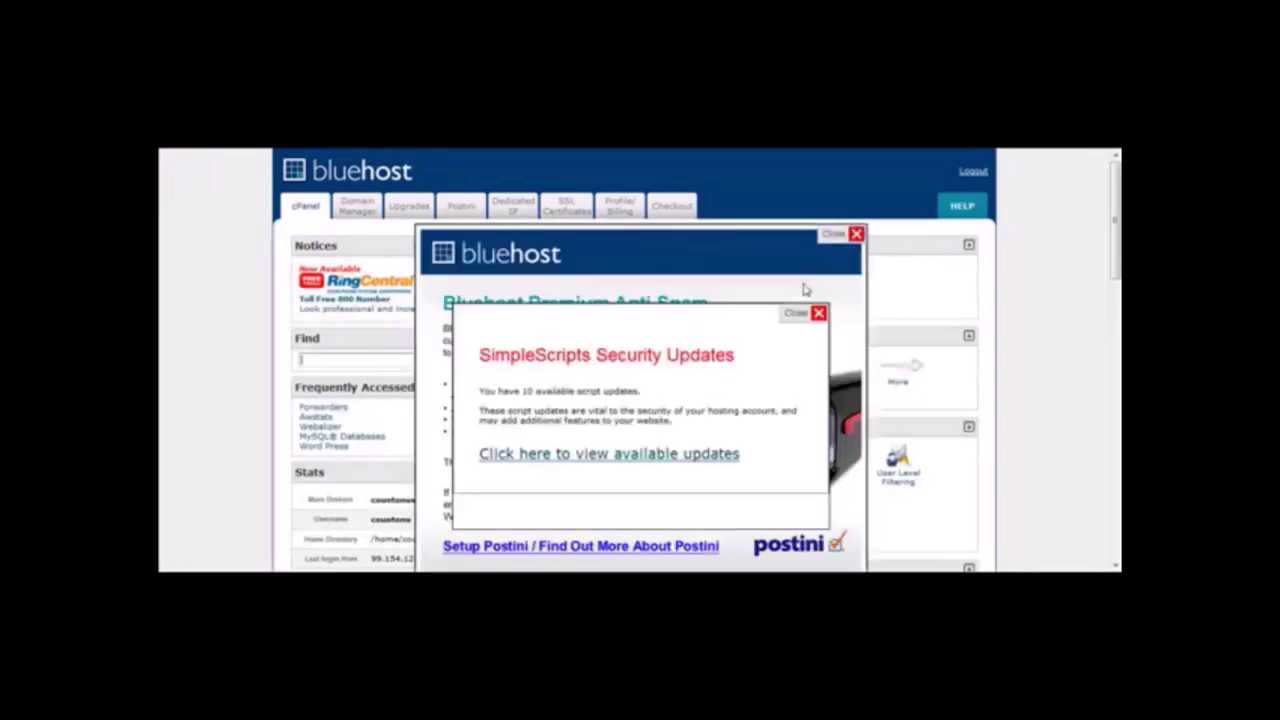
Dismiss the Postini and SimpleScripts notices and open Parked Domains under Domains.
click(856, 236)
click(807, 315)
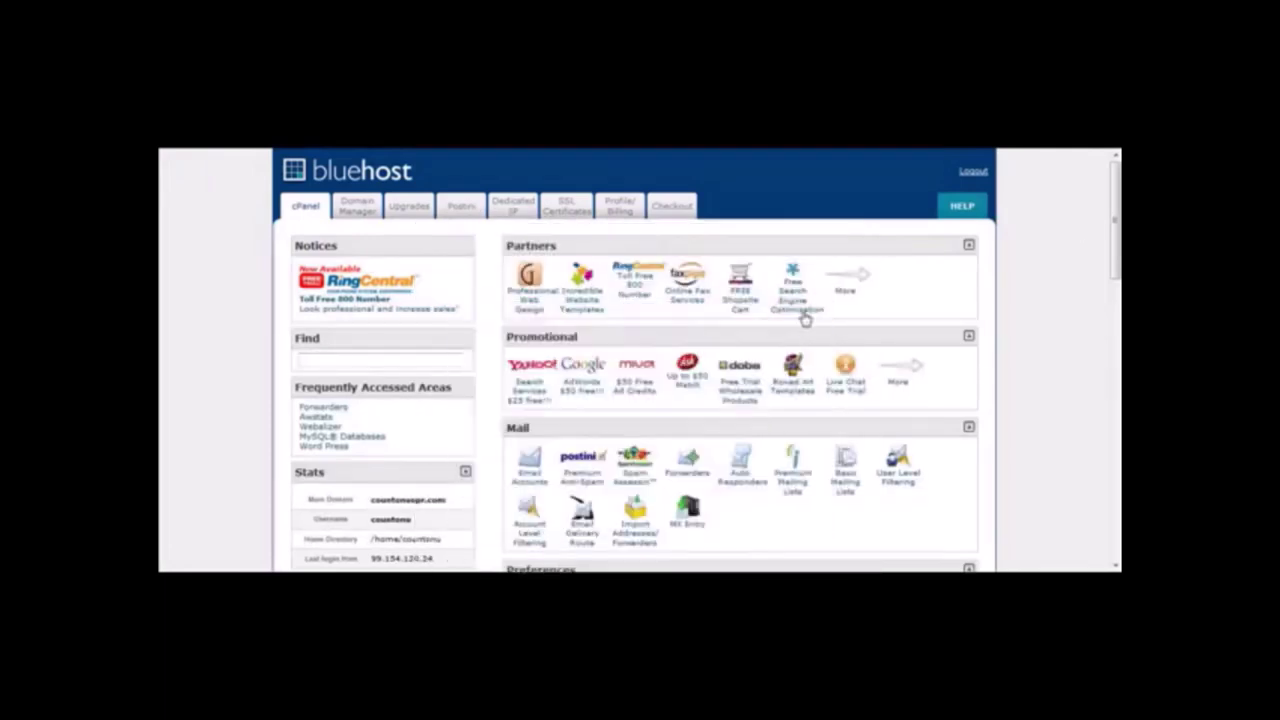
drag(1116, 220, 1116, 335)
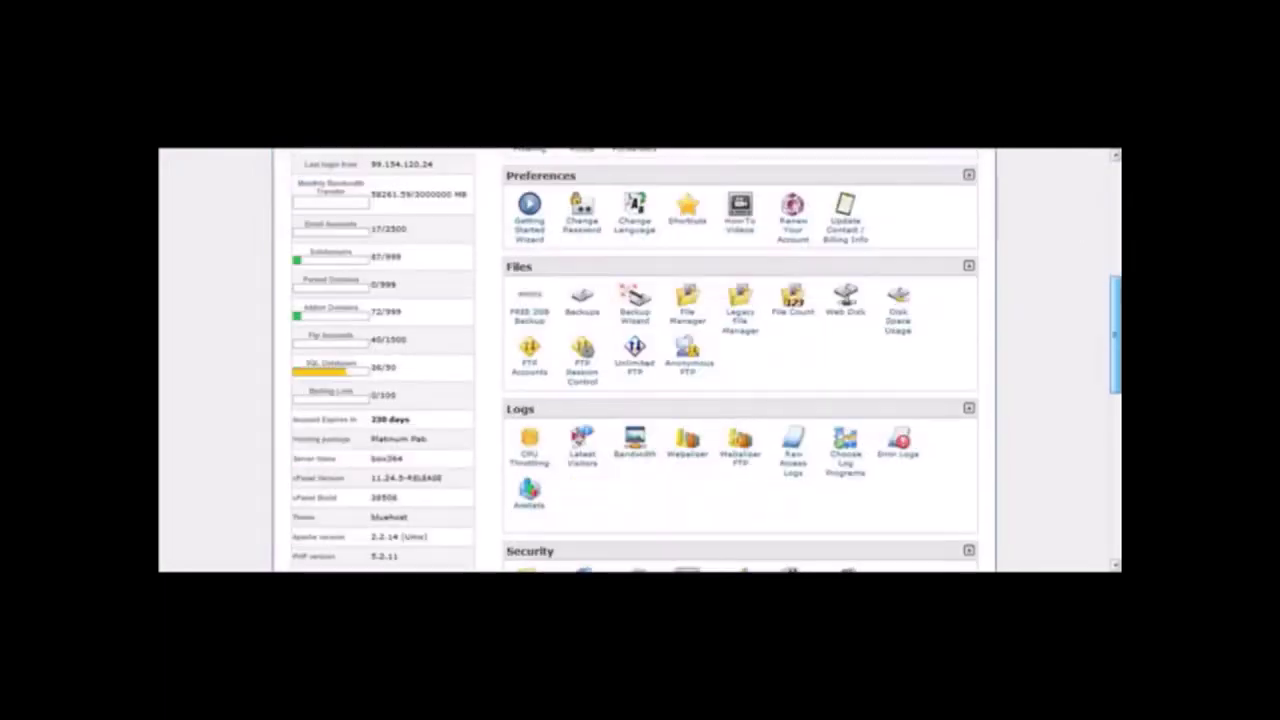
scroll(740, 360, down, 3)
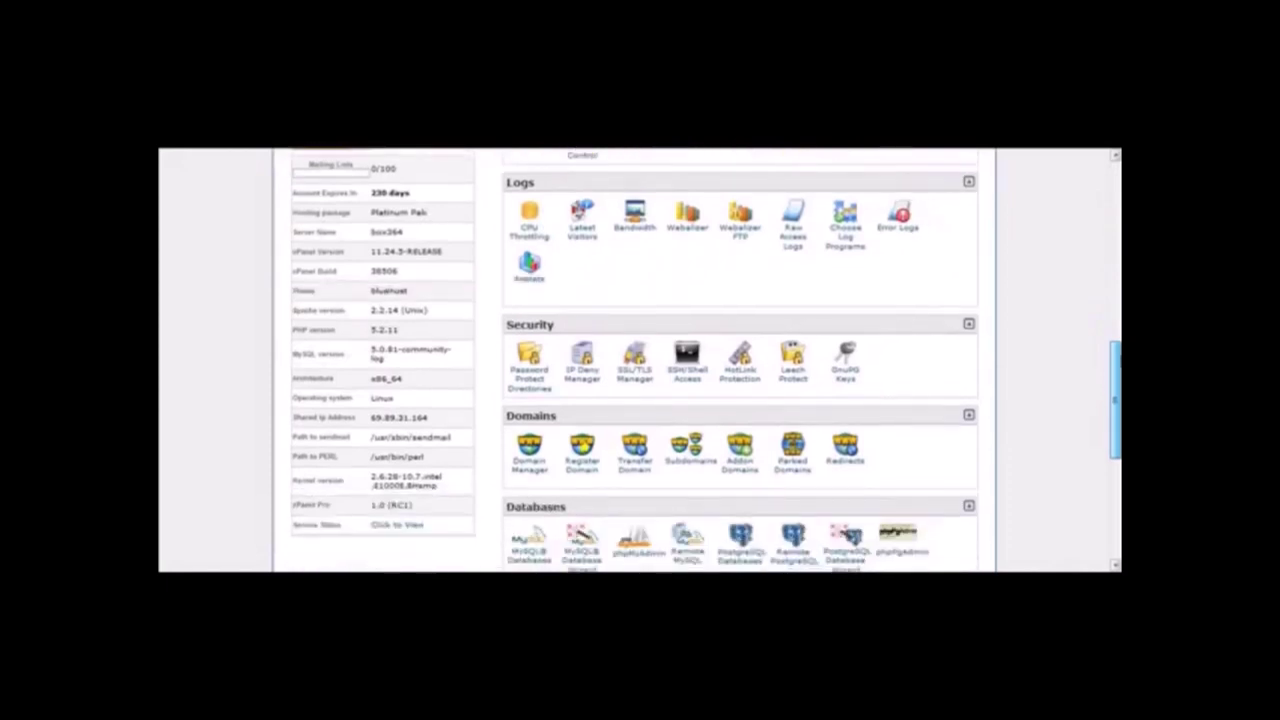
scroll(706, 360, down, 1)
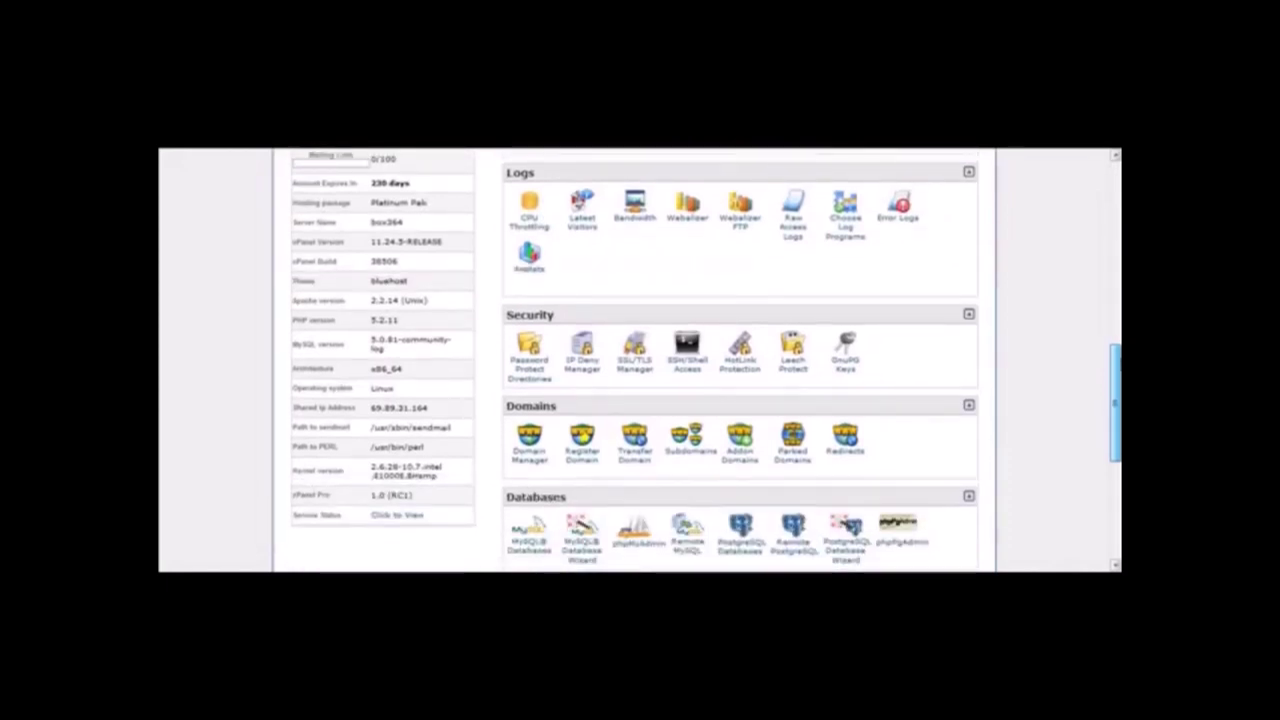
scroll(740, 360, down, 2)
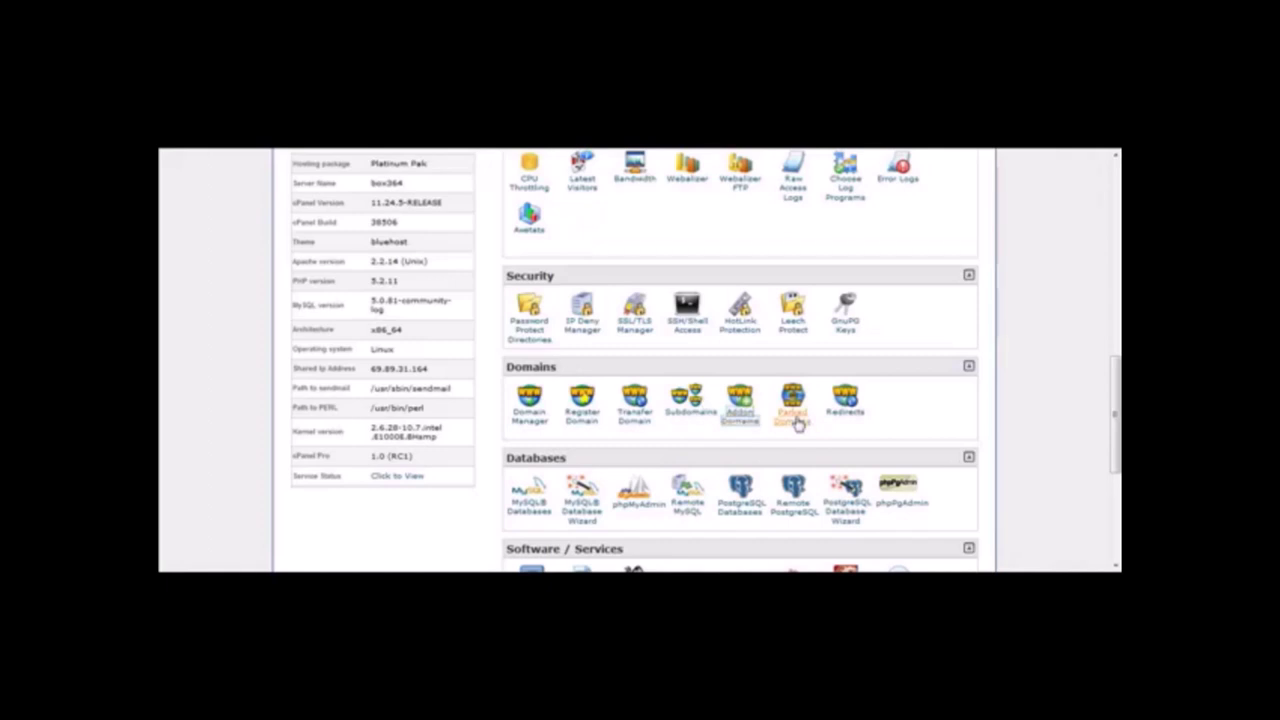
click(797, 424)
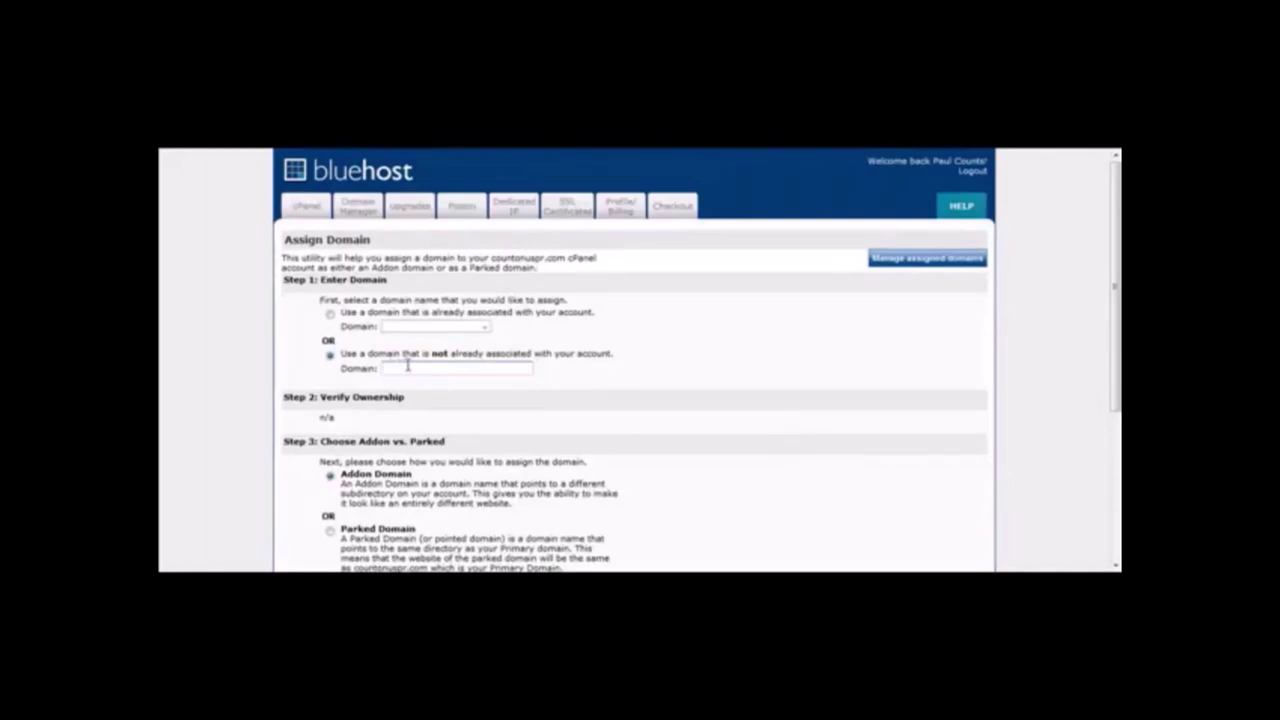
Add oakleygascansunglasses.com as an addon domain with a new directory.
click(423, 368)
text(oakley)
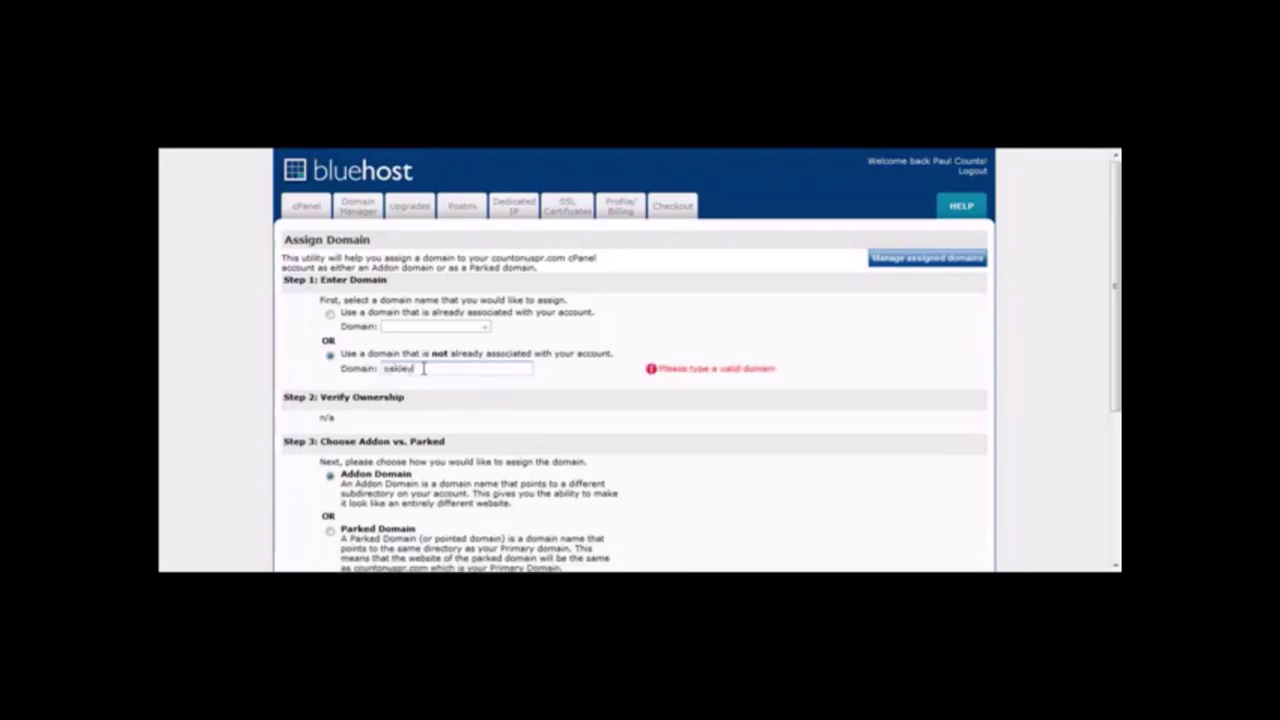
text(gascansunglasses.com)
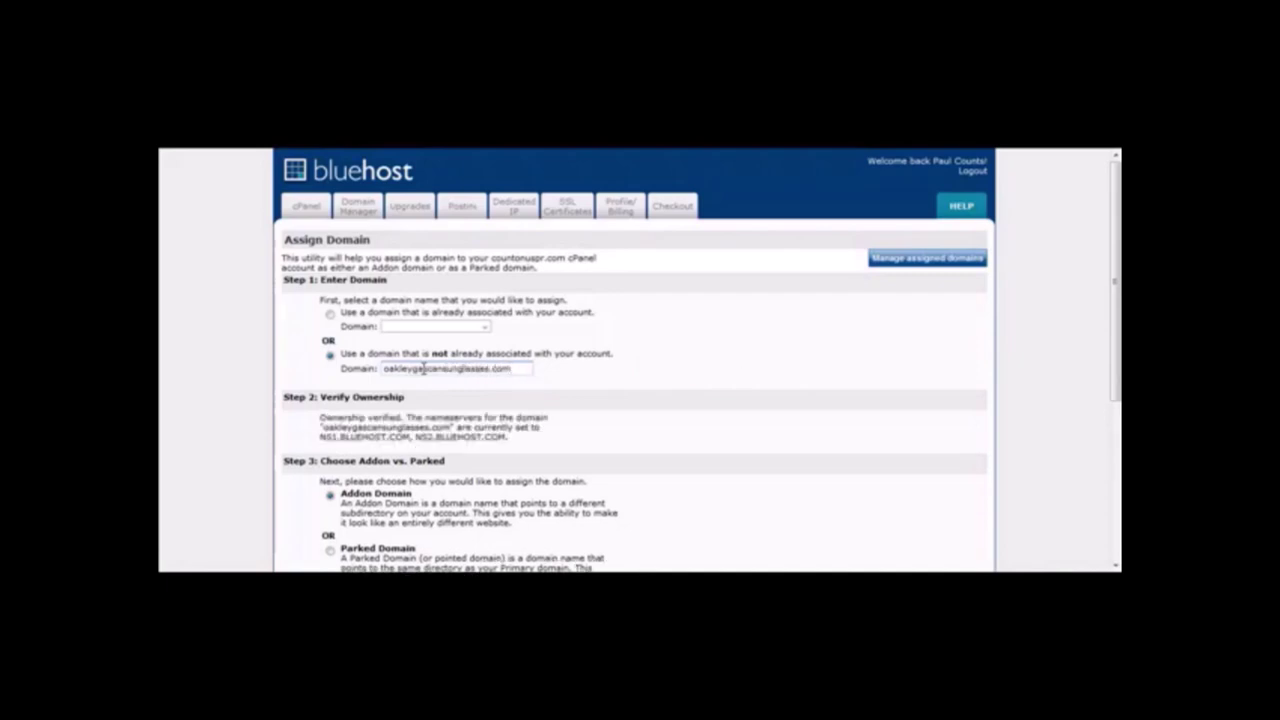
scroll(424, 369, down, 2)
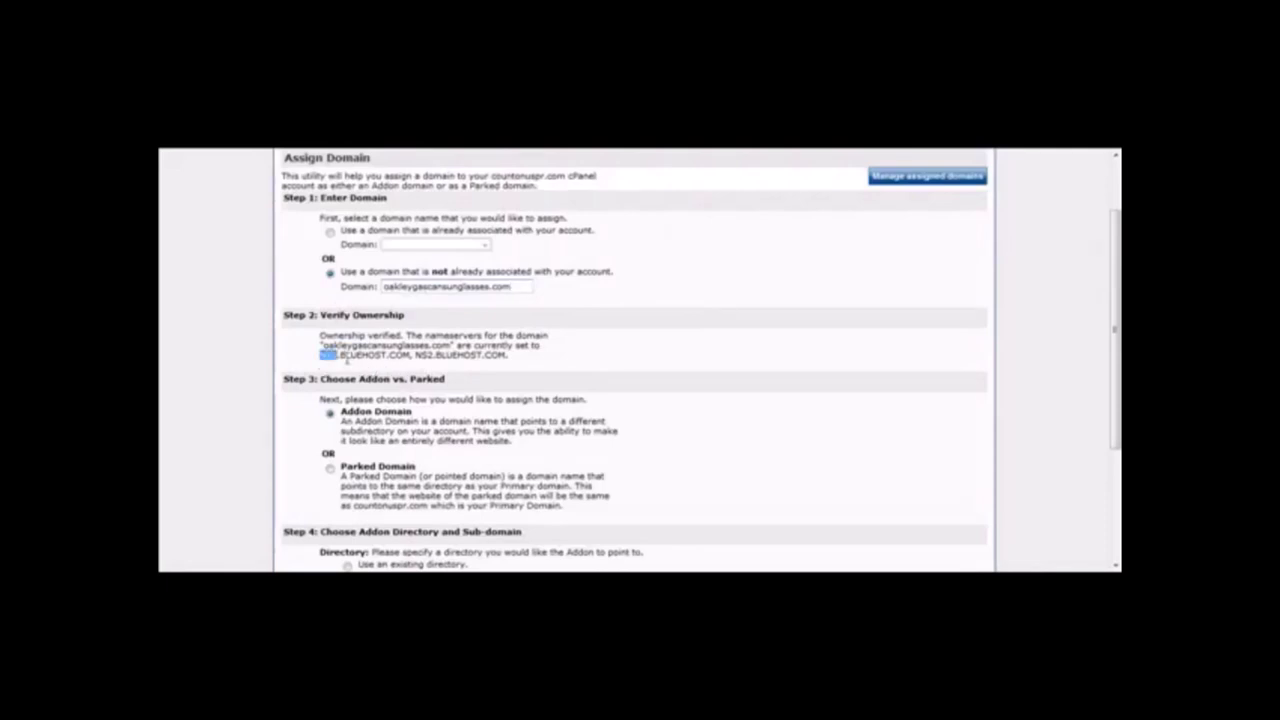
drag(541, 345, 394, 346)
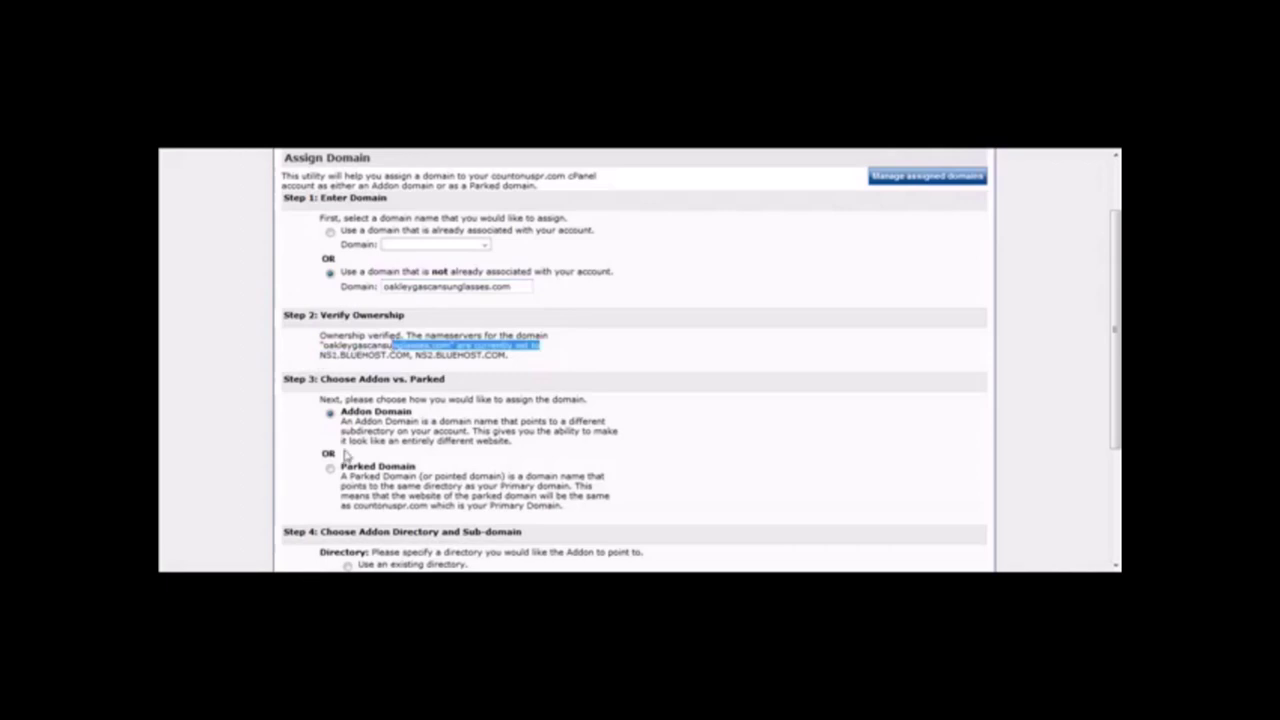
drag(1115, 330, 1115, 437)
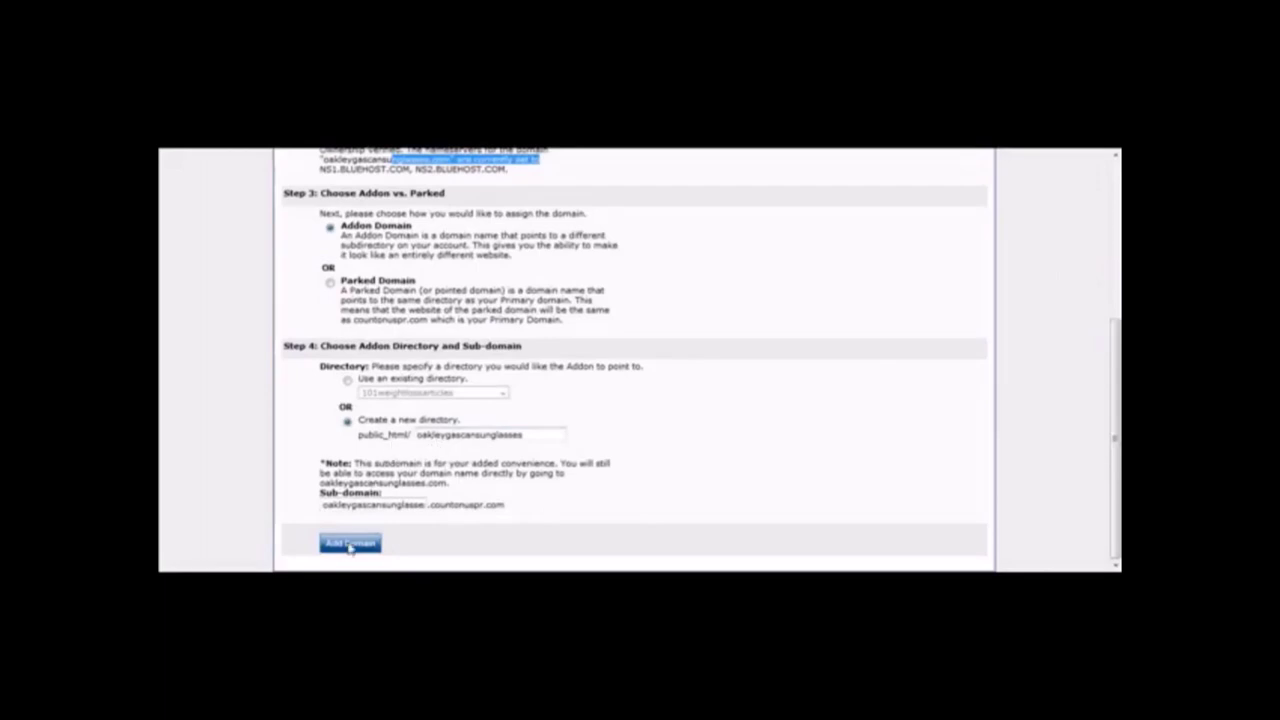
drag(322, 506, 467, 508)
click(425, 531)
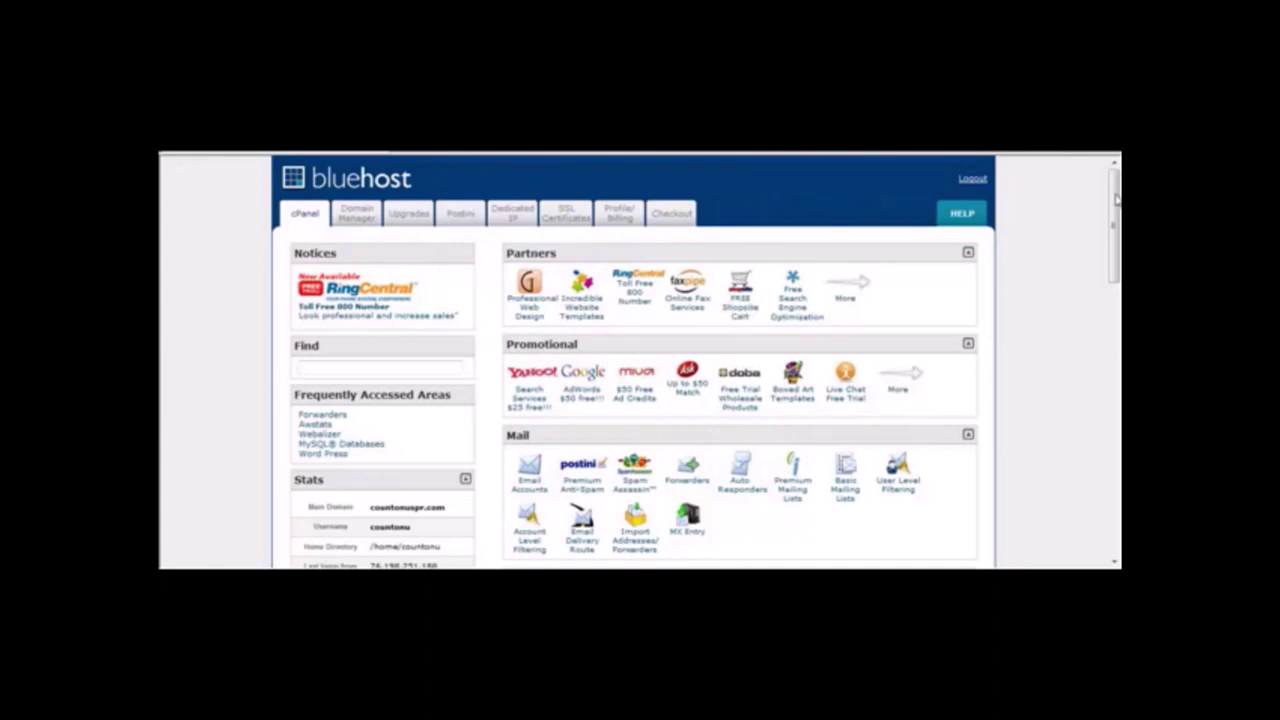
Open SimpleScripts from Software / Services and pick WordPress under Blogs.
drag(1117, 200, 1116, 455)
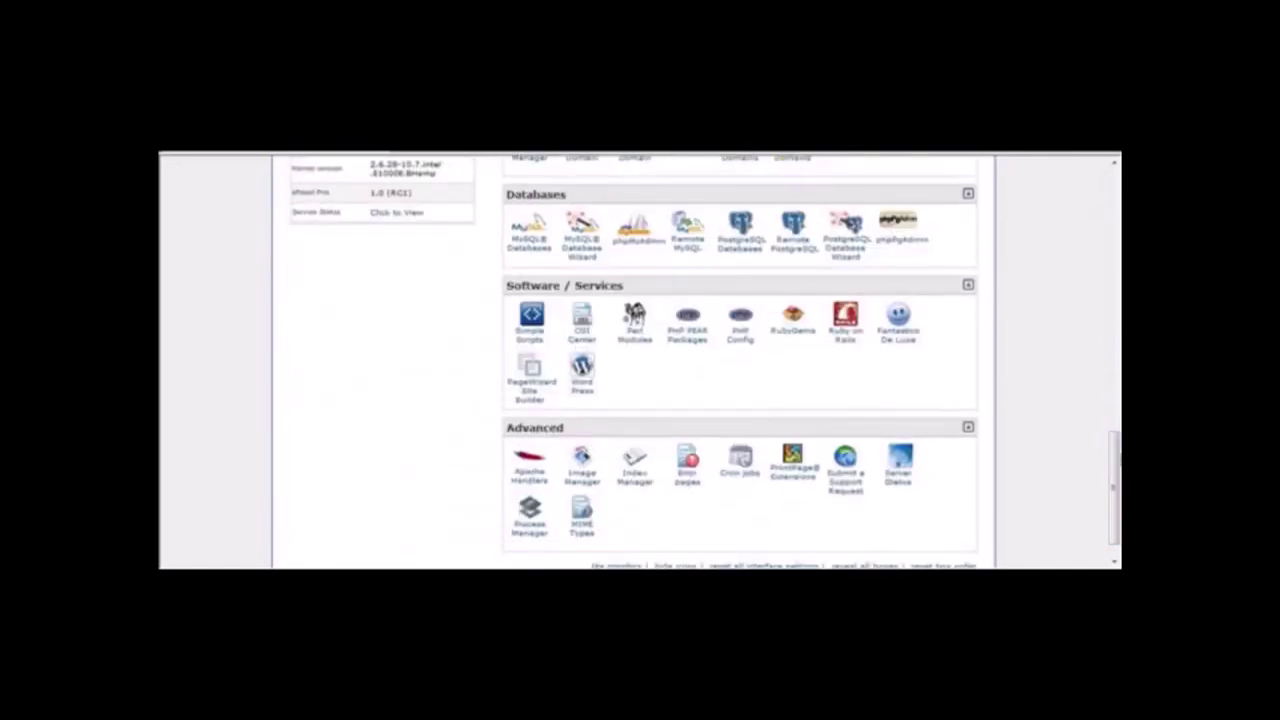
click(533, 321)
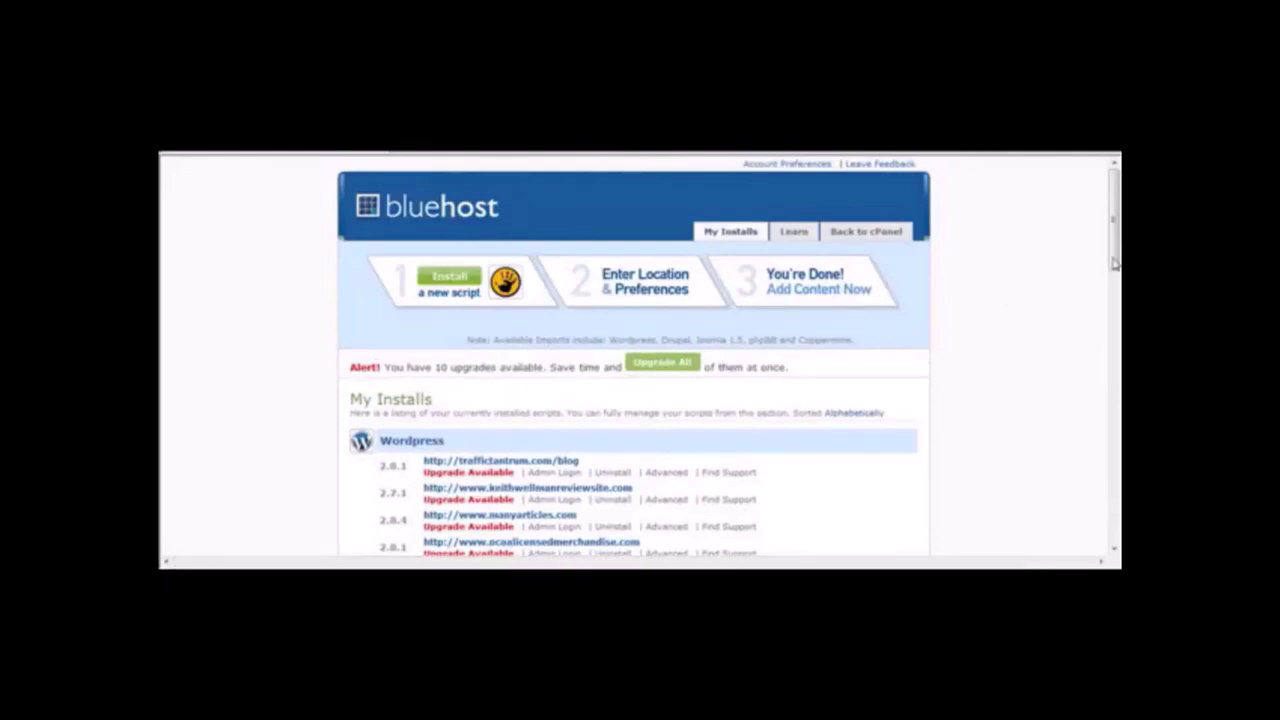
drag(1112, 252, 1117, 379)
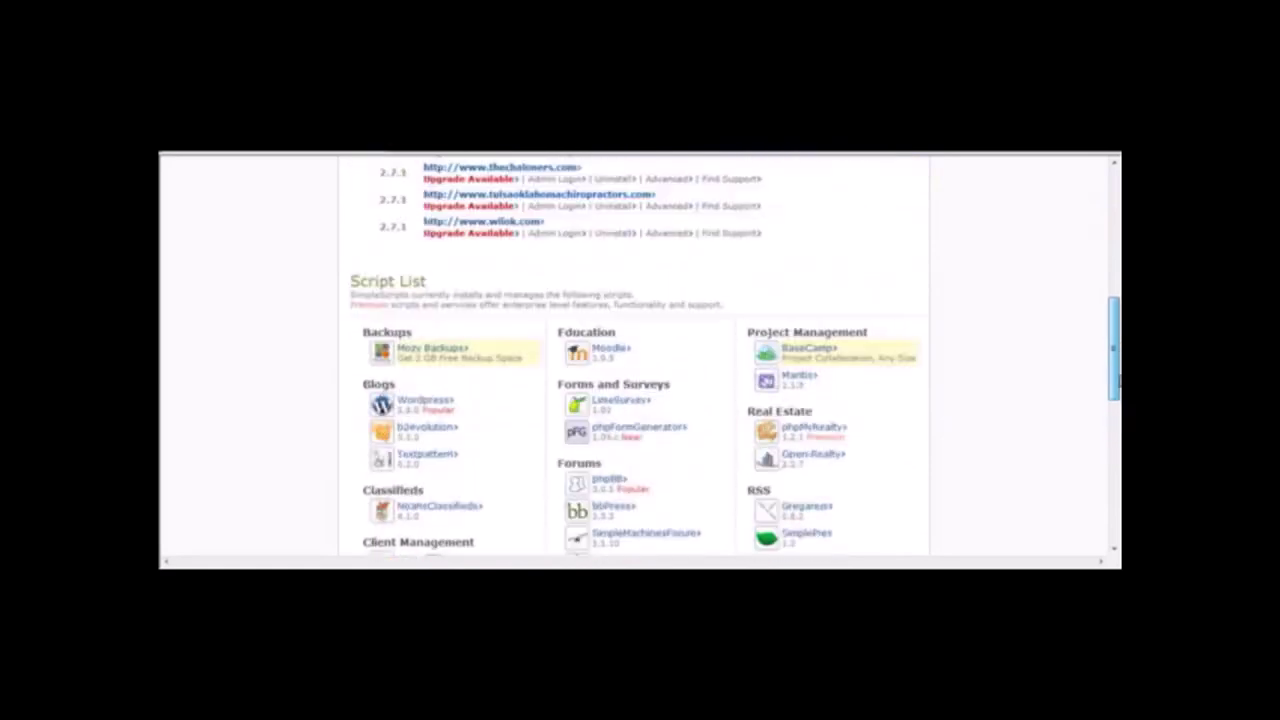
click(440, 401)
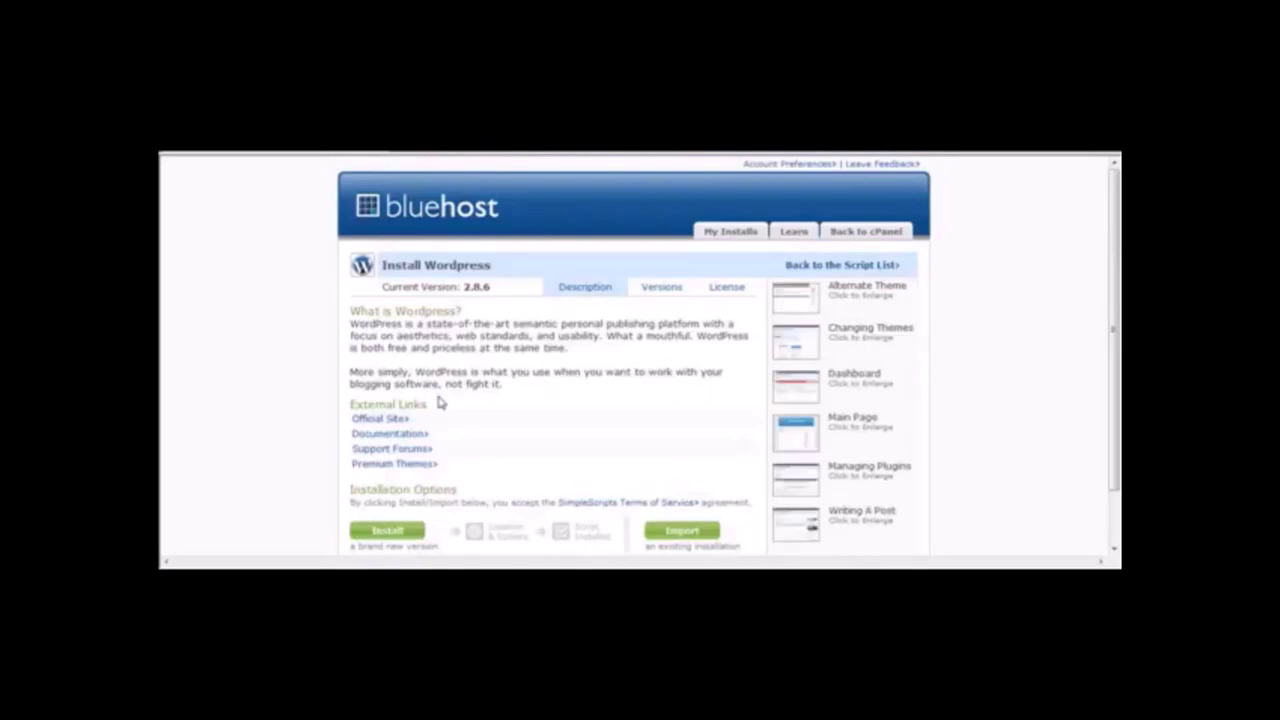
Start a new WordPress install targeting oakleygascansunglasses.com.
click(400, 535)
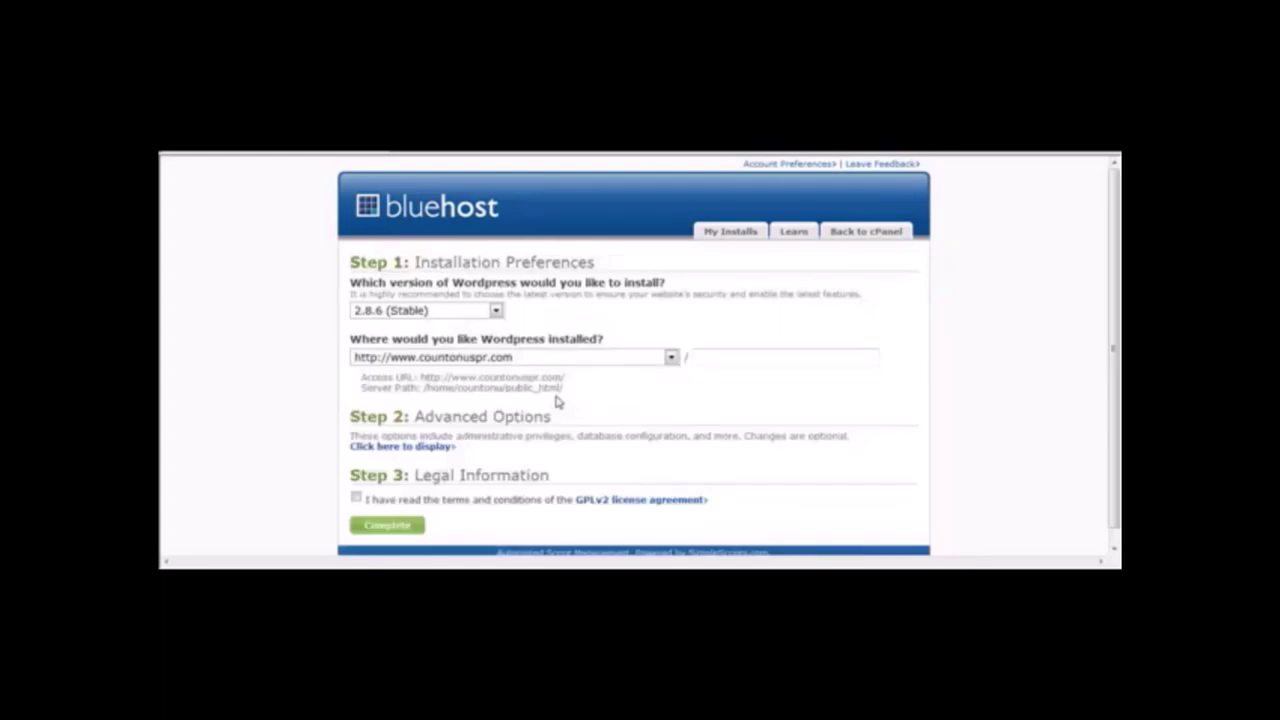
click(671, 358)
drag(670, 160, 674, 322)
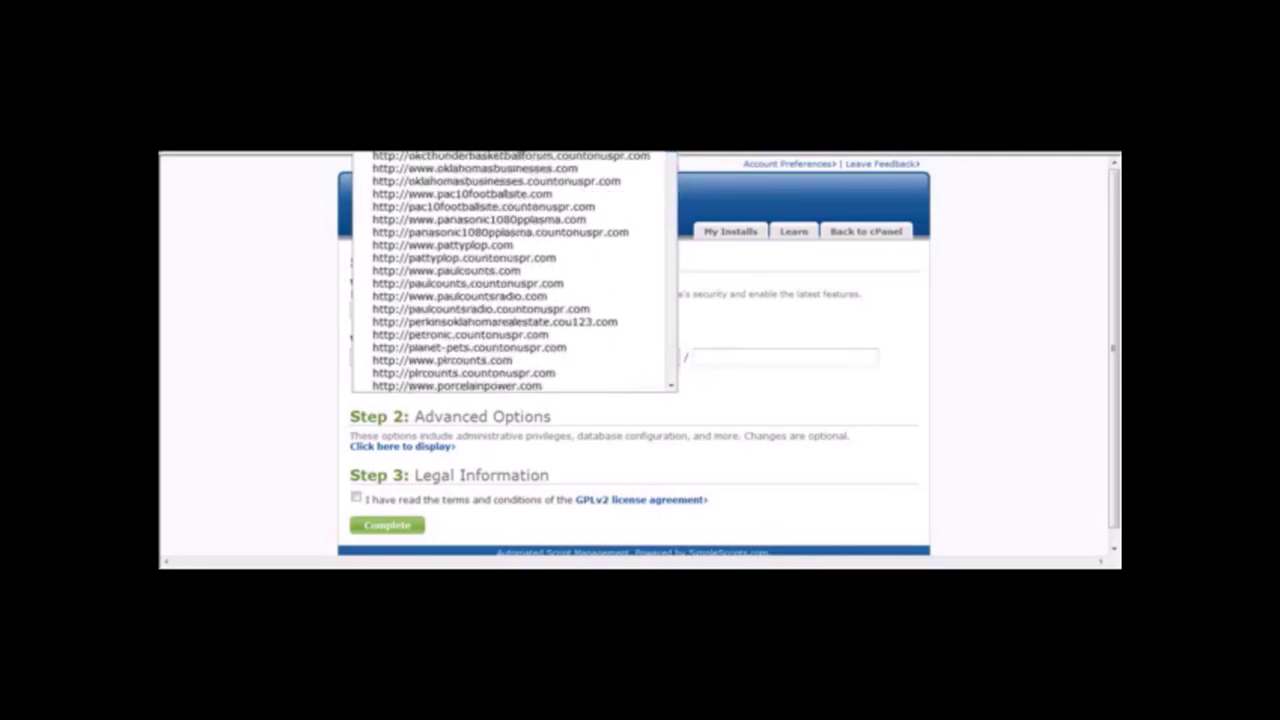
click(460, 160)
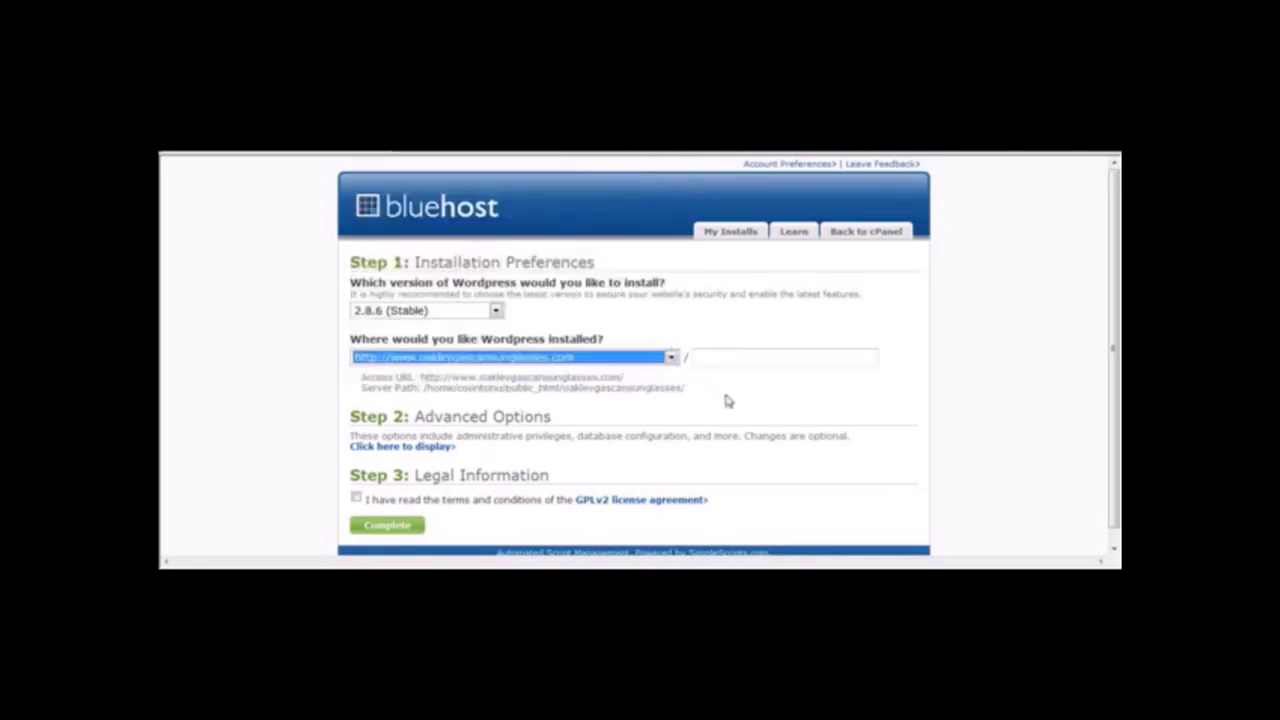
click(726, 398)
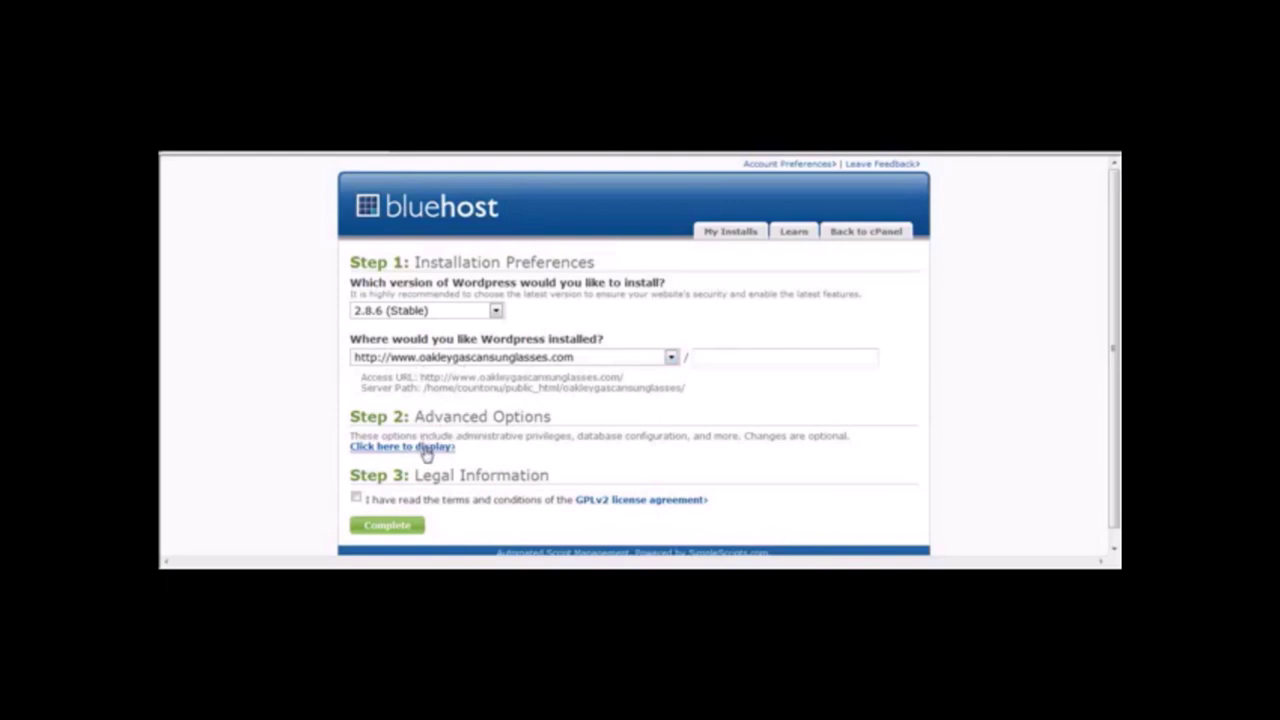
Change the site name from My Blog to 'Oakley Gascan Sunglasses Blog'.
click(427, 448)
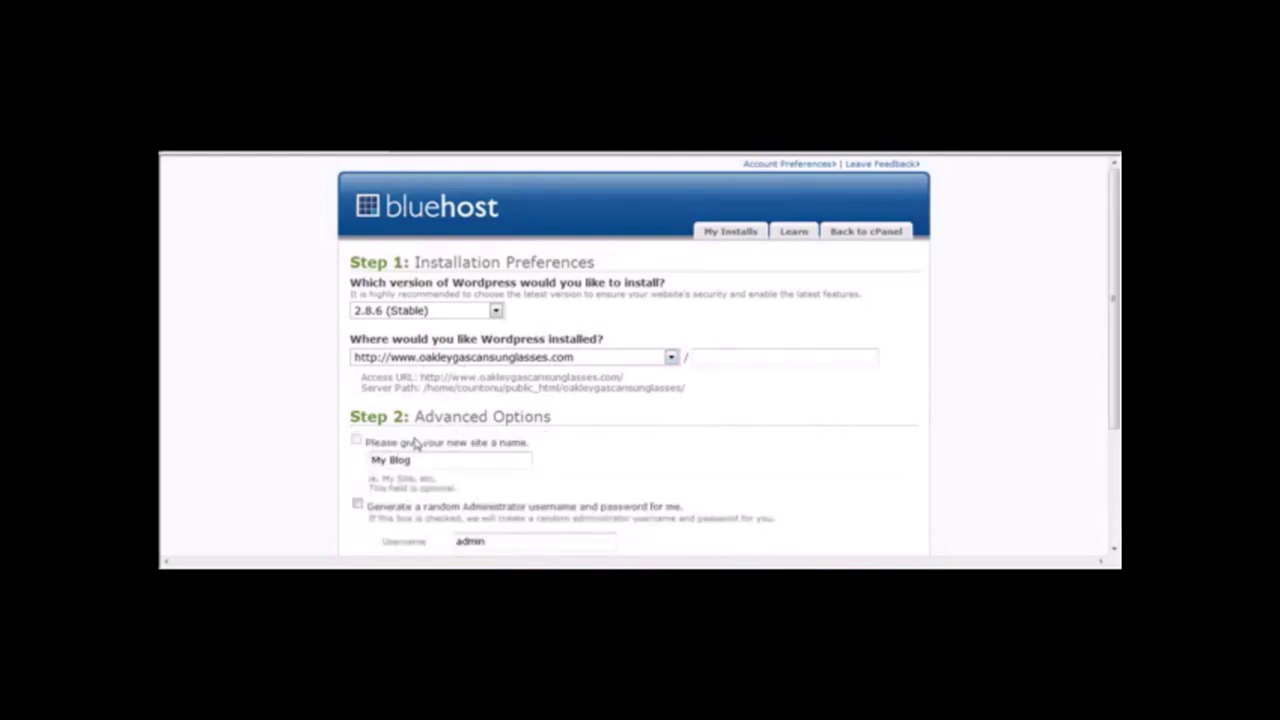
drag(428, 459, 278, 456)
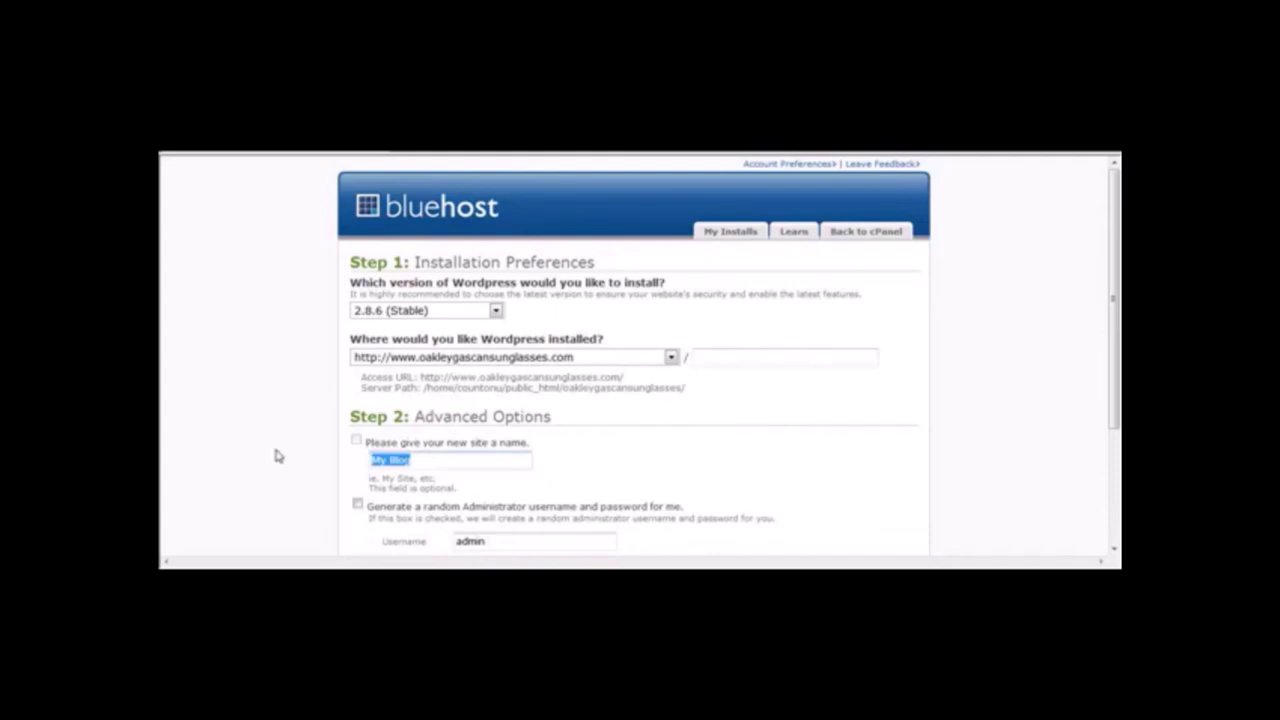
text(Oakley Gascan Sun)
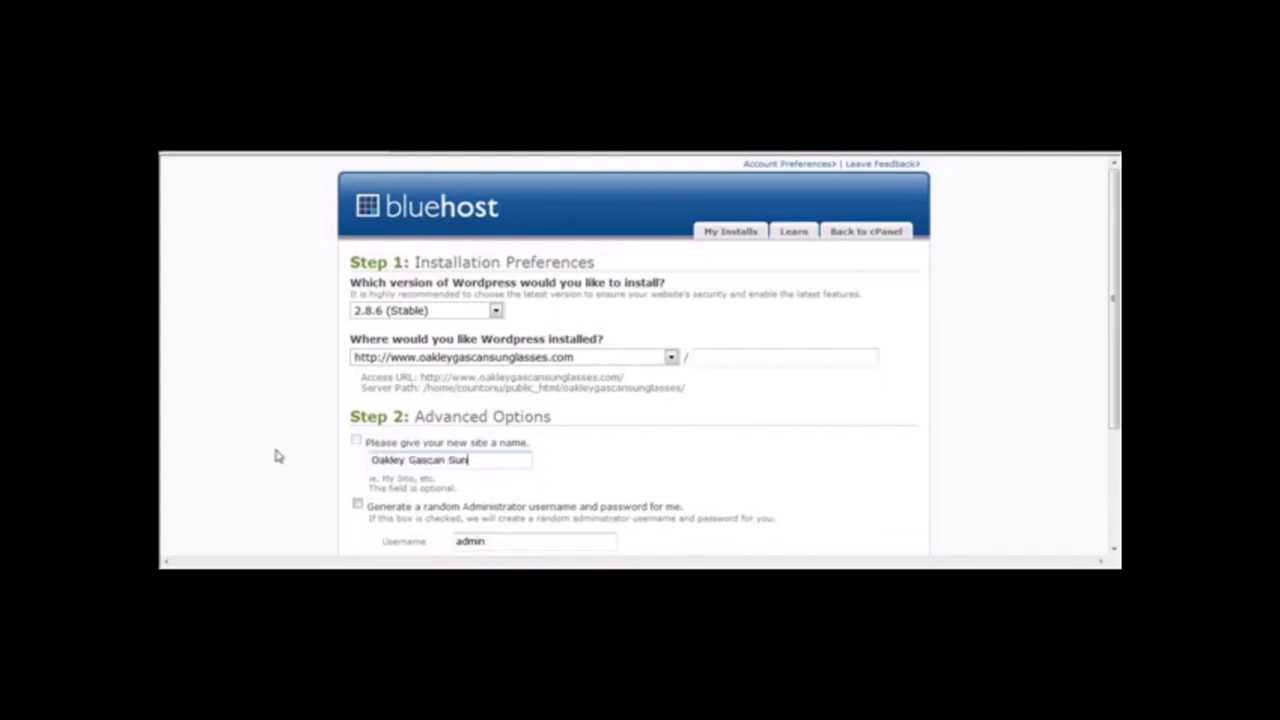
text(glasses Blog)
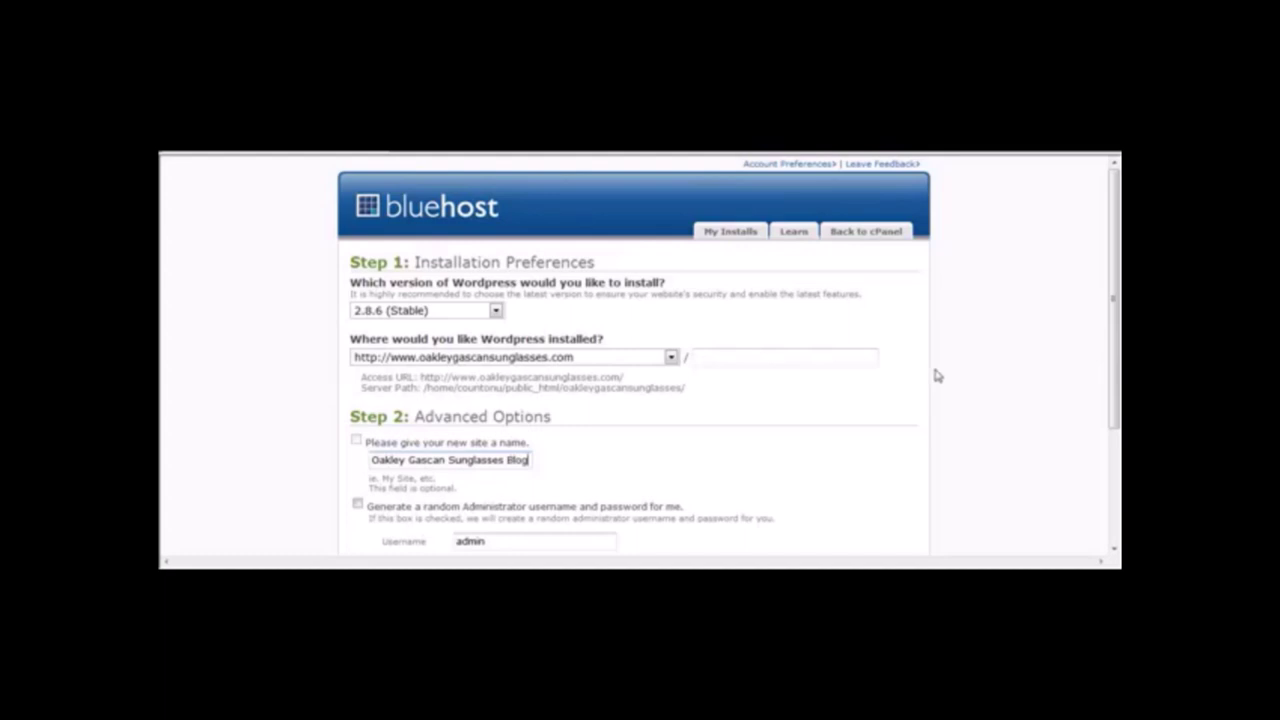
drag(1116, 296, 1116, 382)
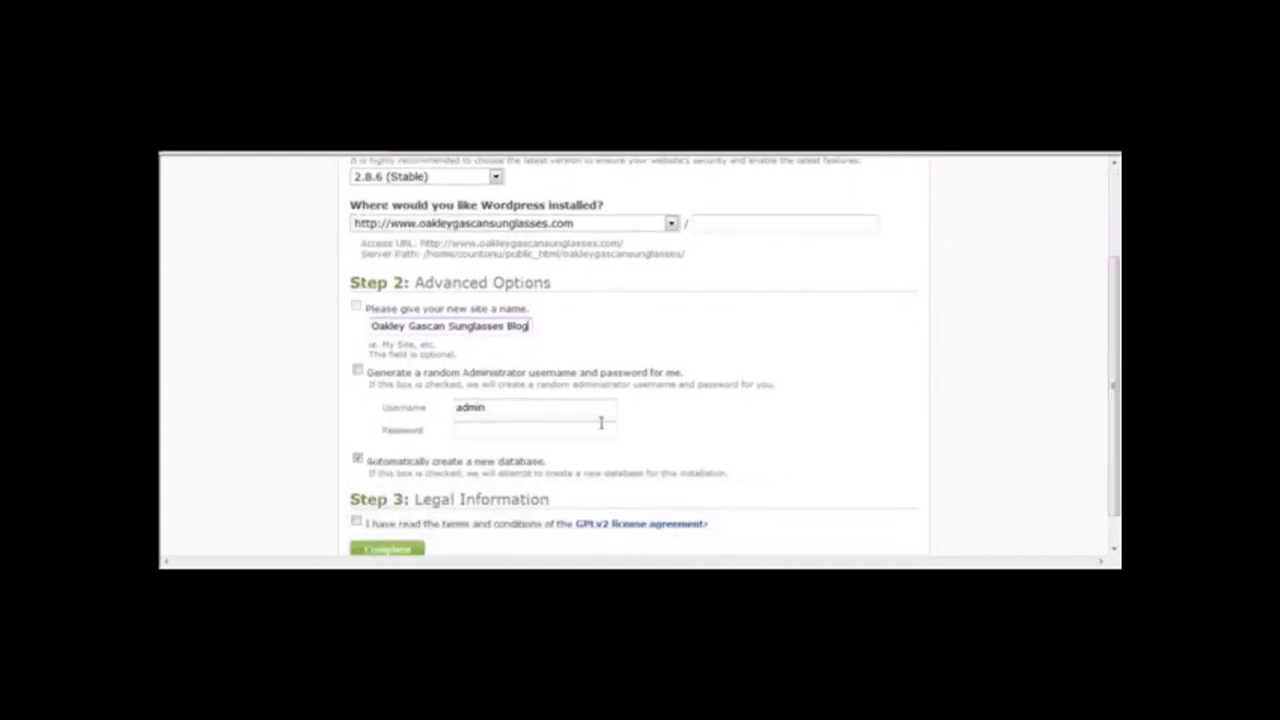
Enter the admin password, accept the GPLv2 licence and complete the installation.
click(492, 430)
text(pa)
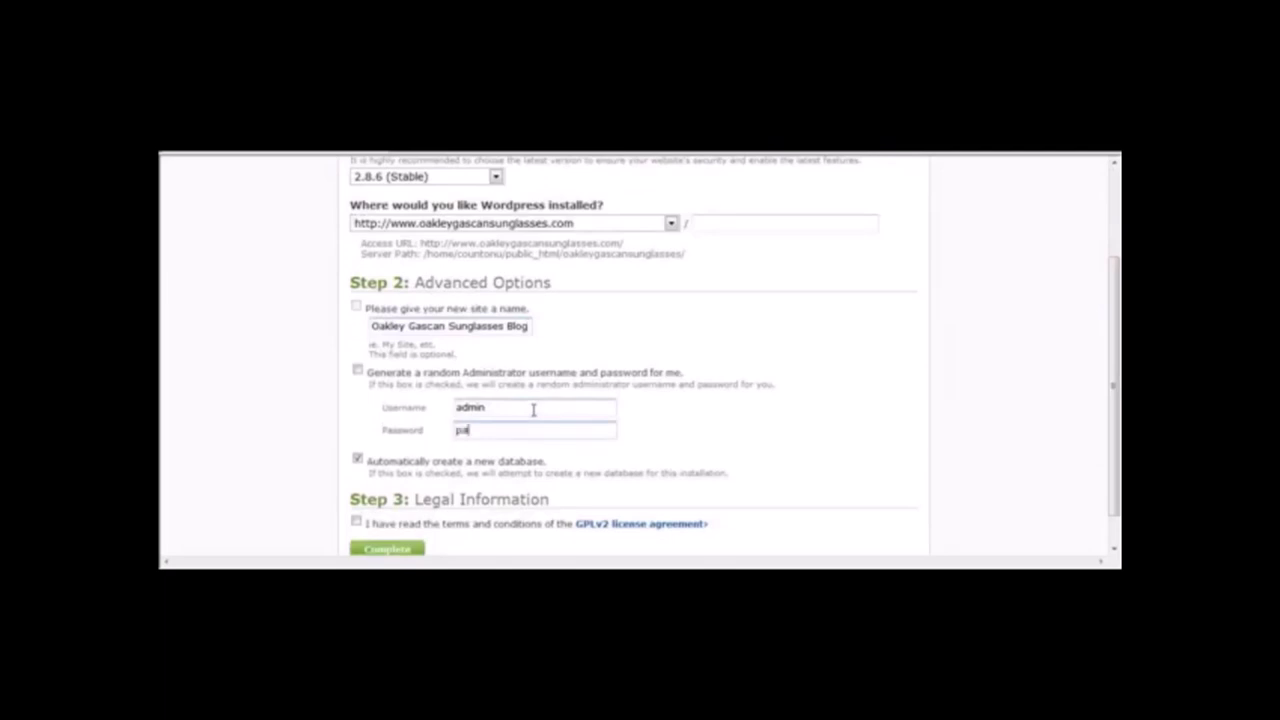
text(ssword123)
scroll(1117, 307, down, 1)
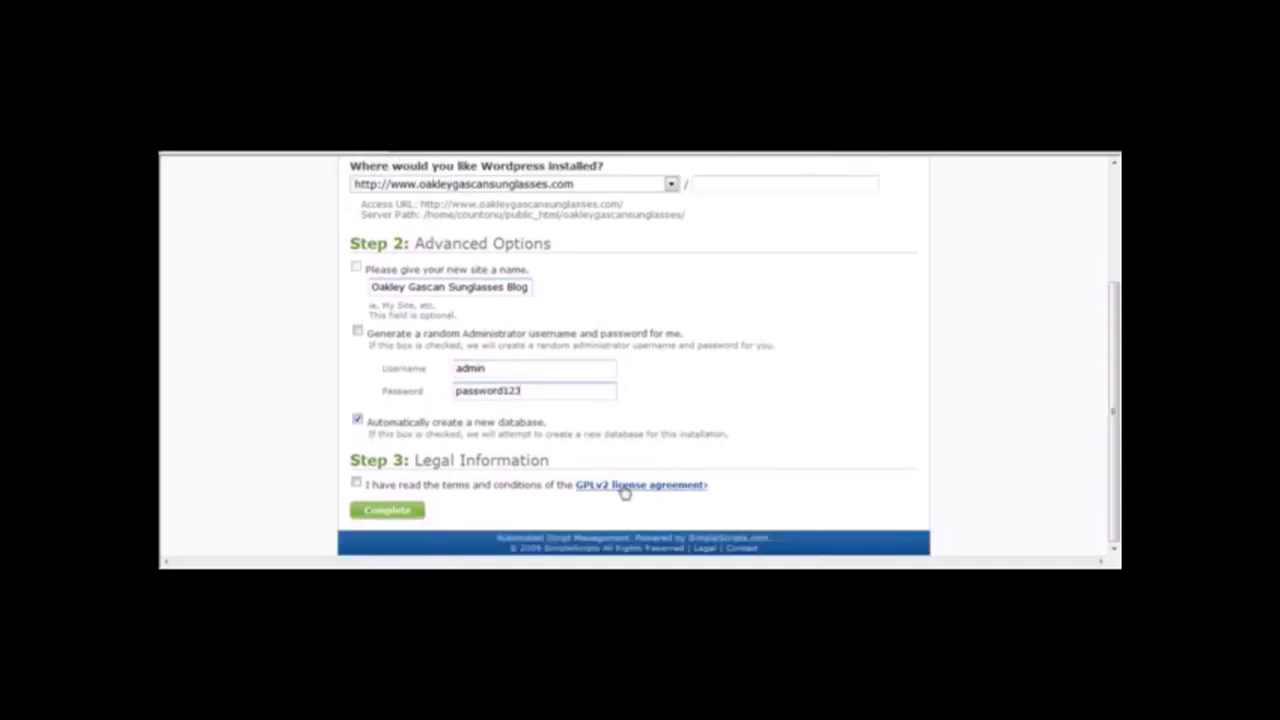
click(357, 483)
click(357, 483)
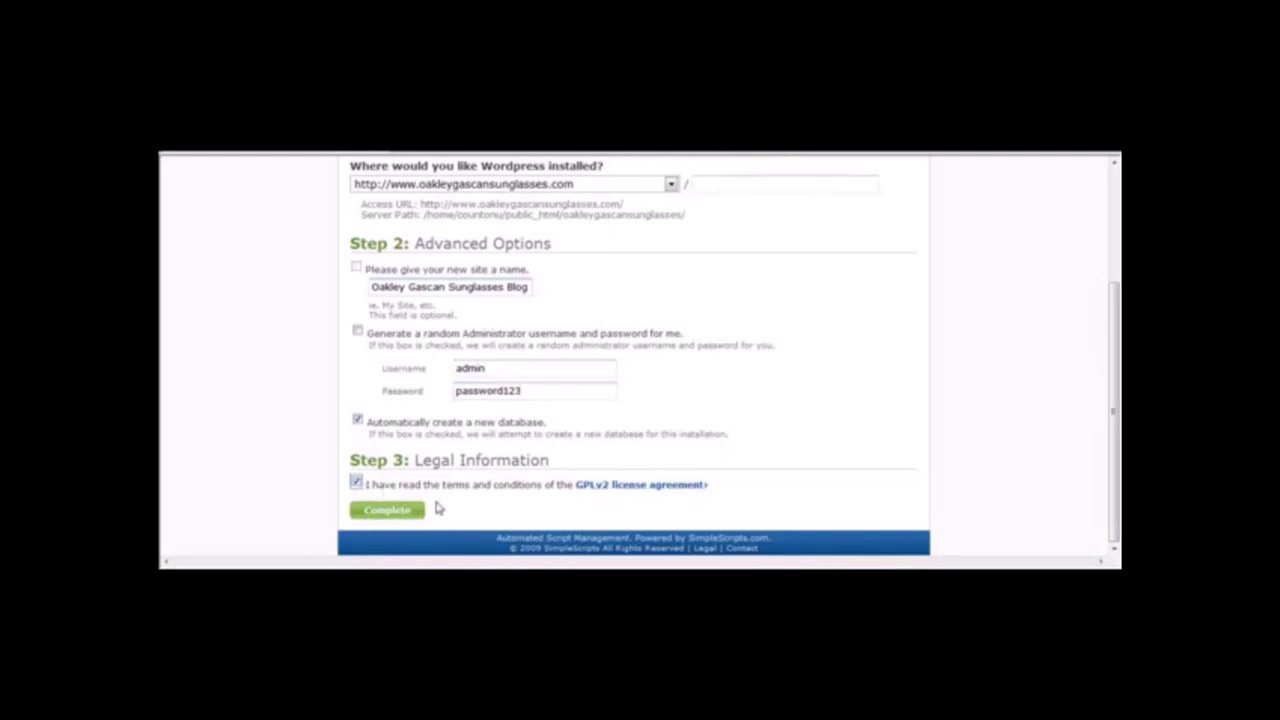
click(387, 512)
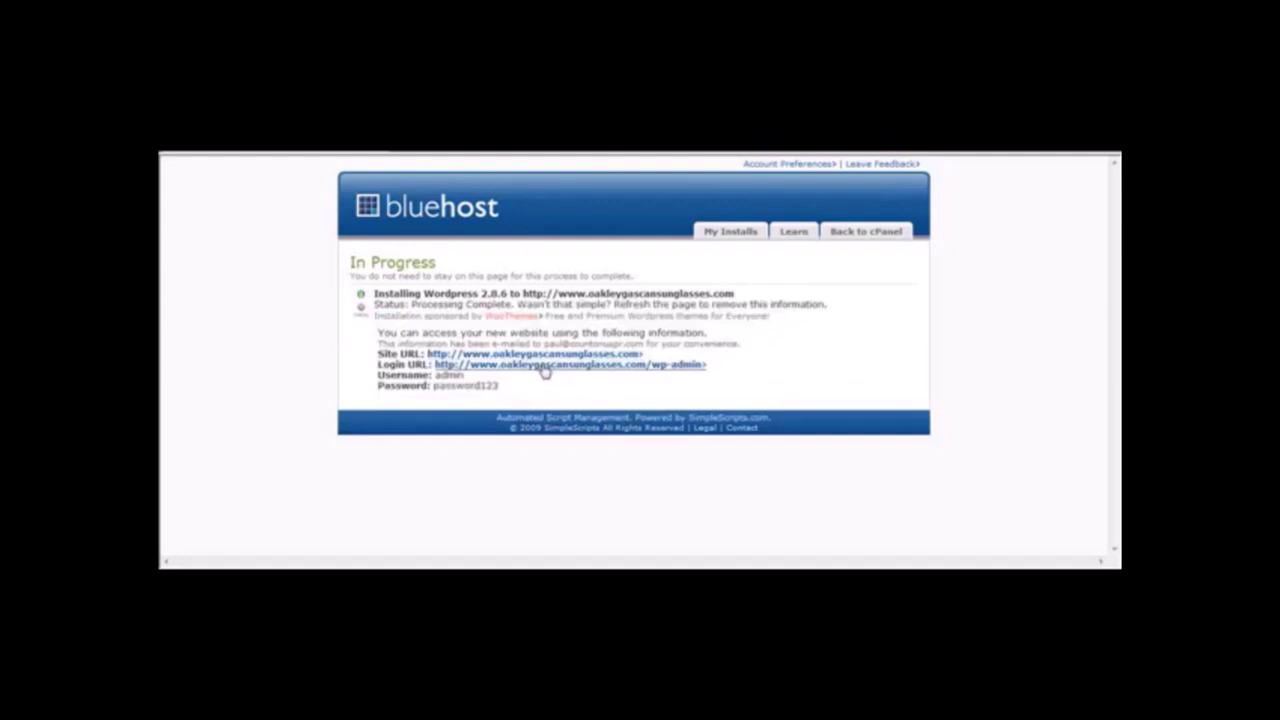
Open the Login URL link to reach the Oakley Gascan Sunglasses Blog login page.
click(520, 366)
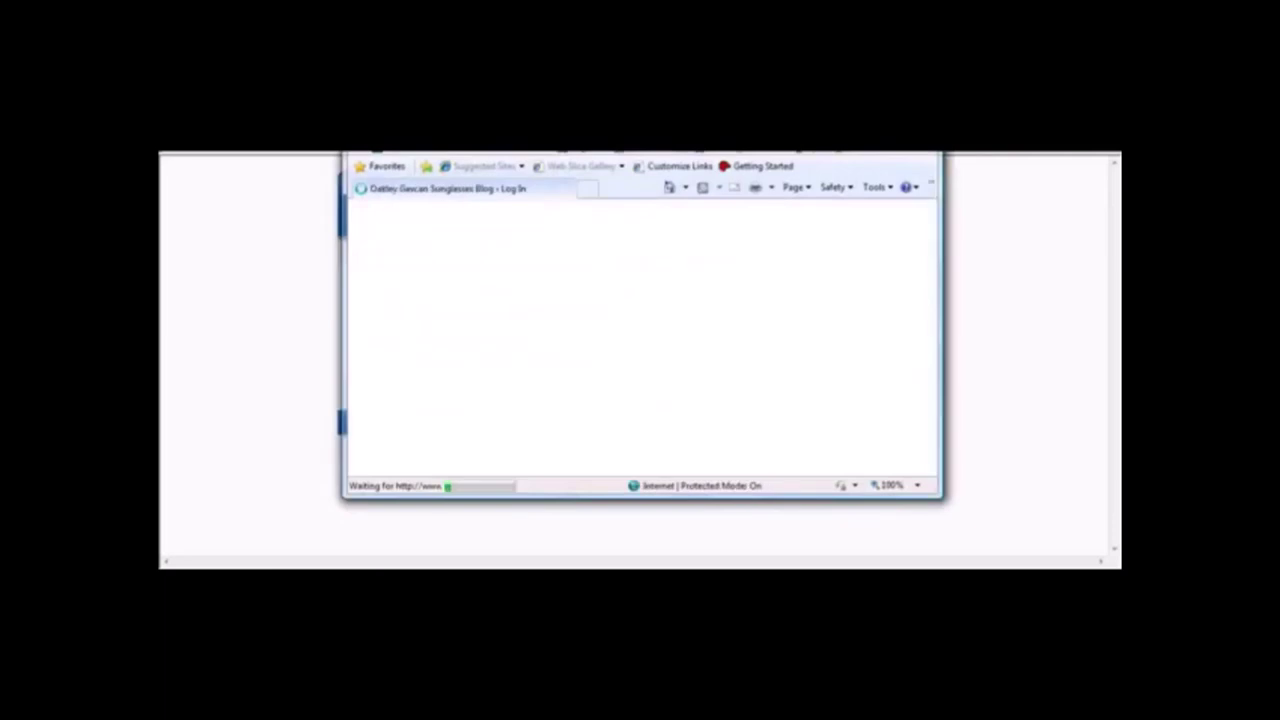
Maximize the browser and go back to the Oakley Gascan Sunglasses Blog homepage.
key(super+Up)
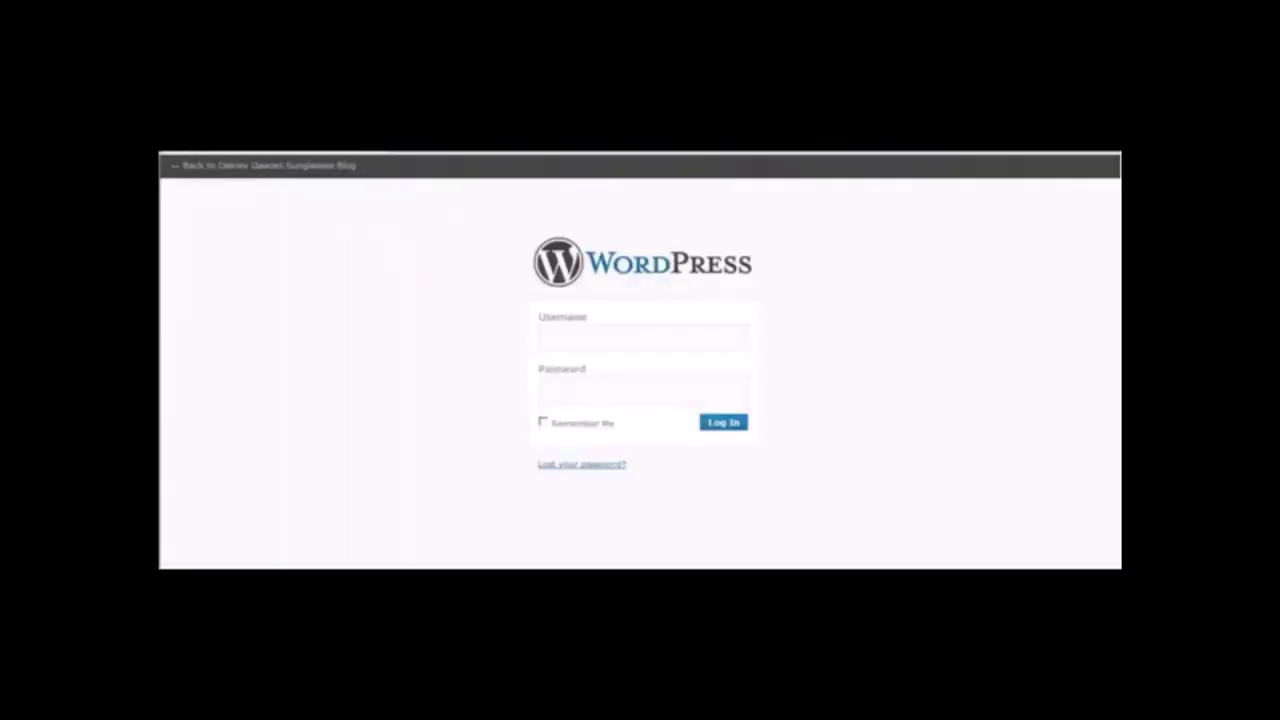
click(343, 166)
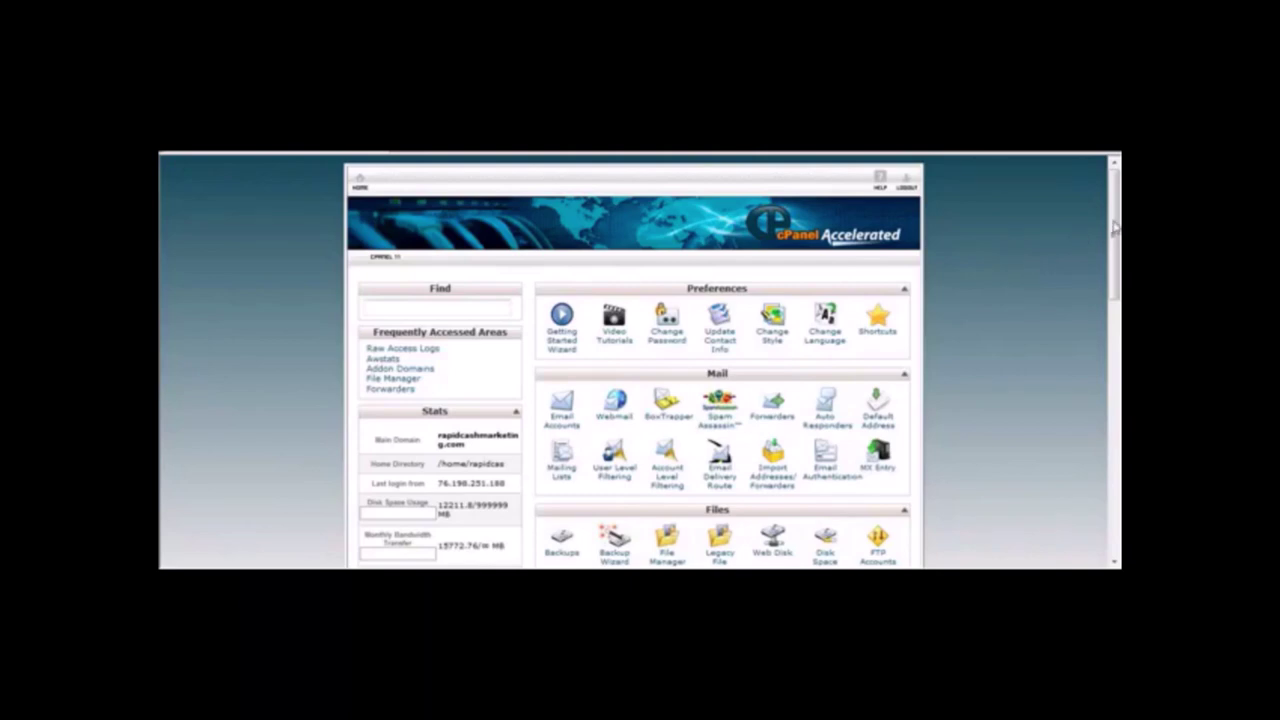
Scroll the cPanel home down to the Software/Services section containing Fantastico.
scroll(1115, 230, down, 1)
drag(1115, 230, 1114, 217)
drag(1112, 218, 1111, 213)
scroll(1112, 210, down, 3)
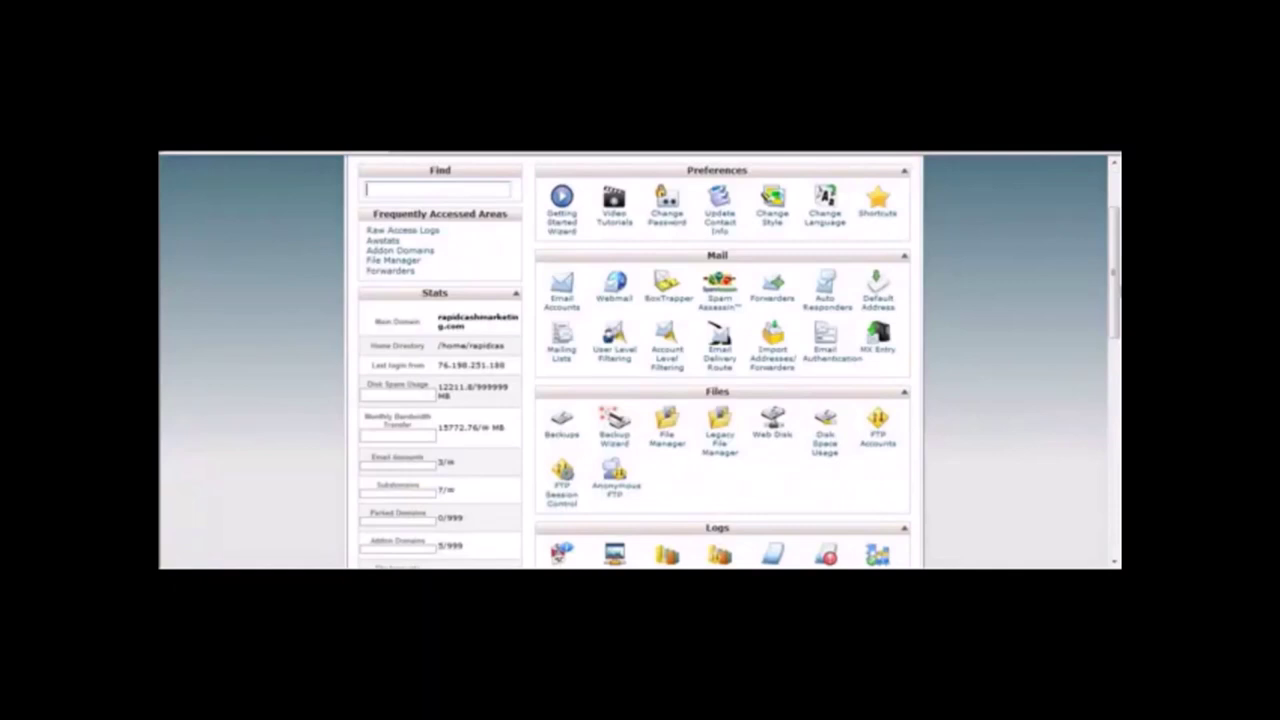
scroll(1108, 200, up, 3)
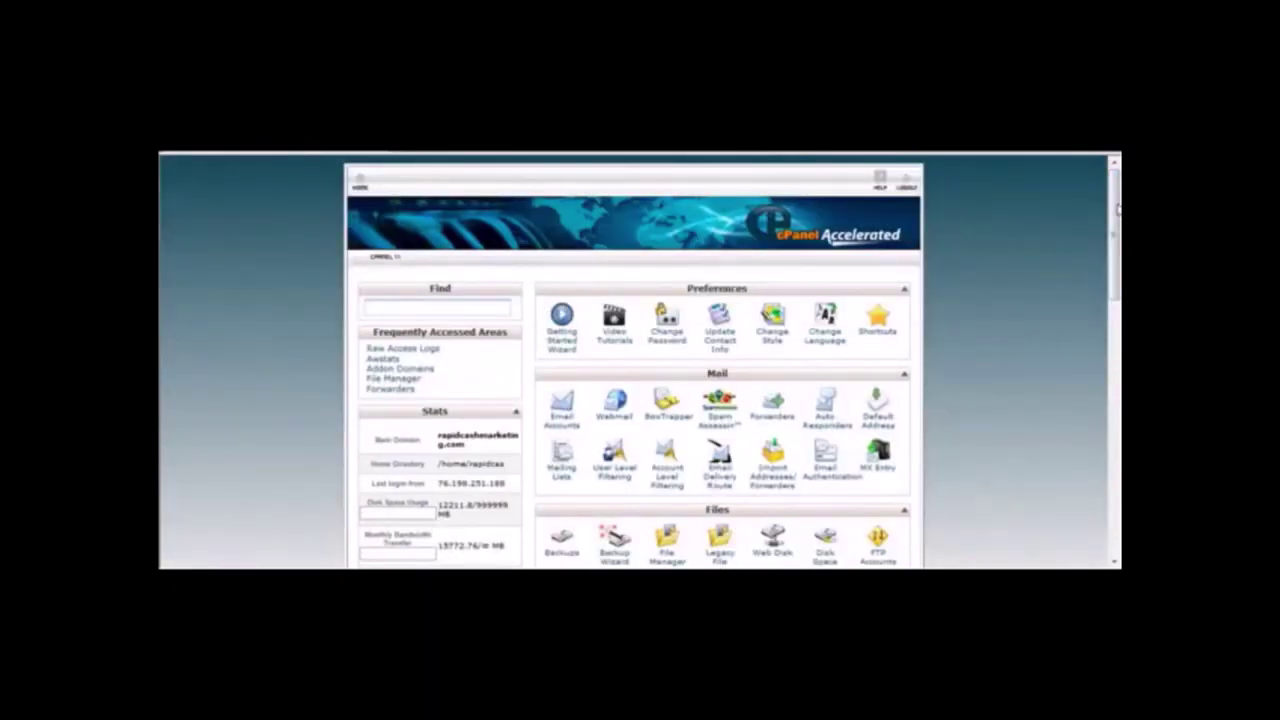
drag(1117, 208, 1117, 453)
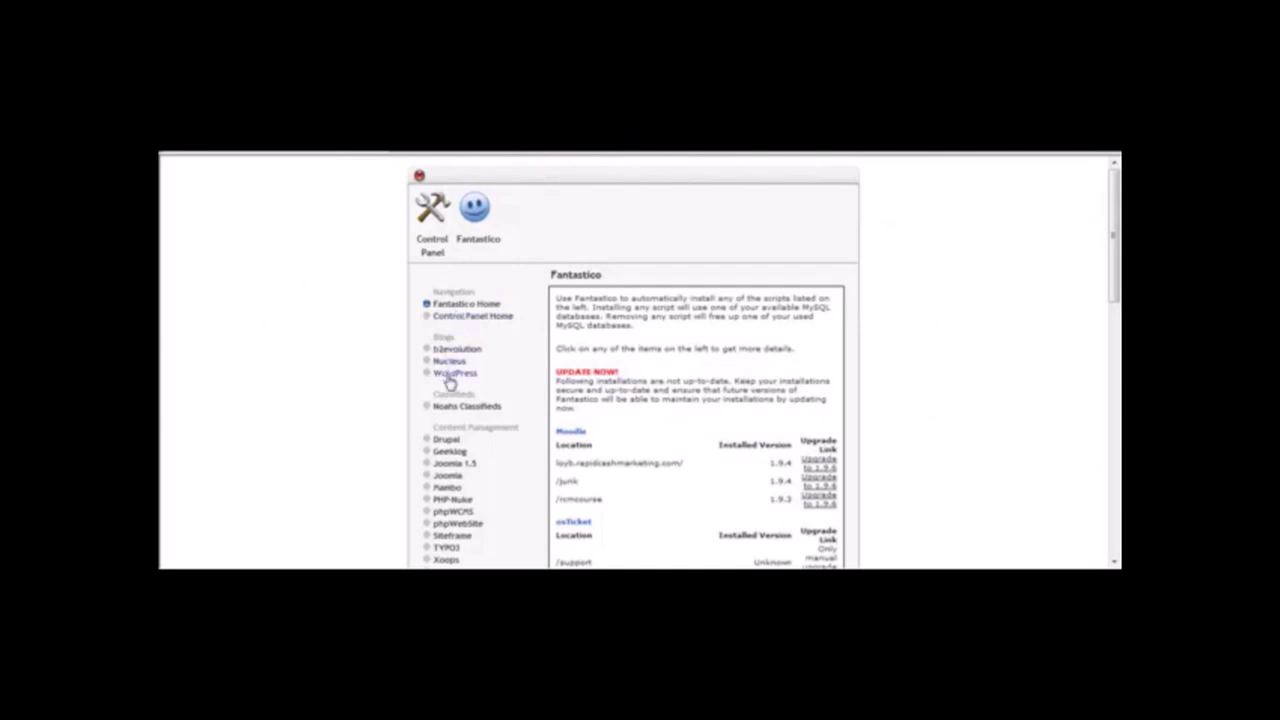
Begin a New WordPress Installation in Fantastico with test.rapidcashmarketing.com as the install domain.
click(449, 378)
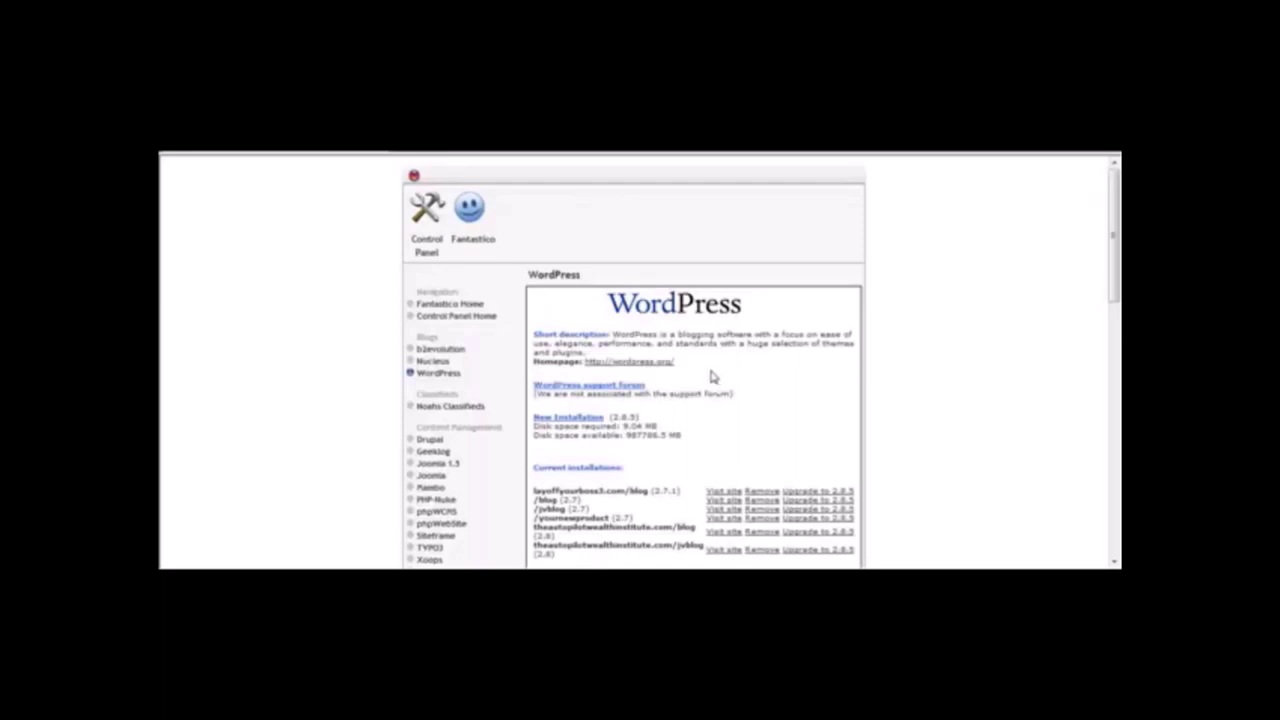
click(570, 419)
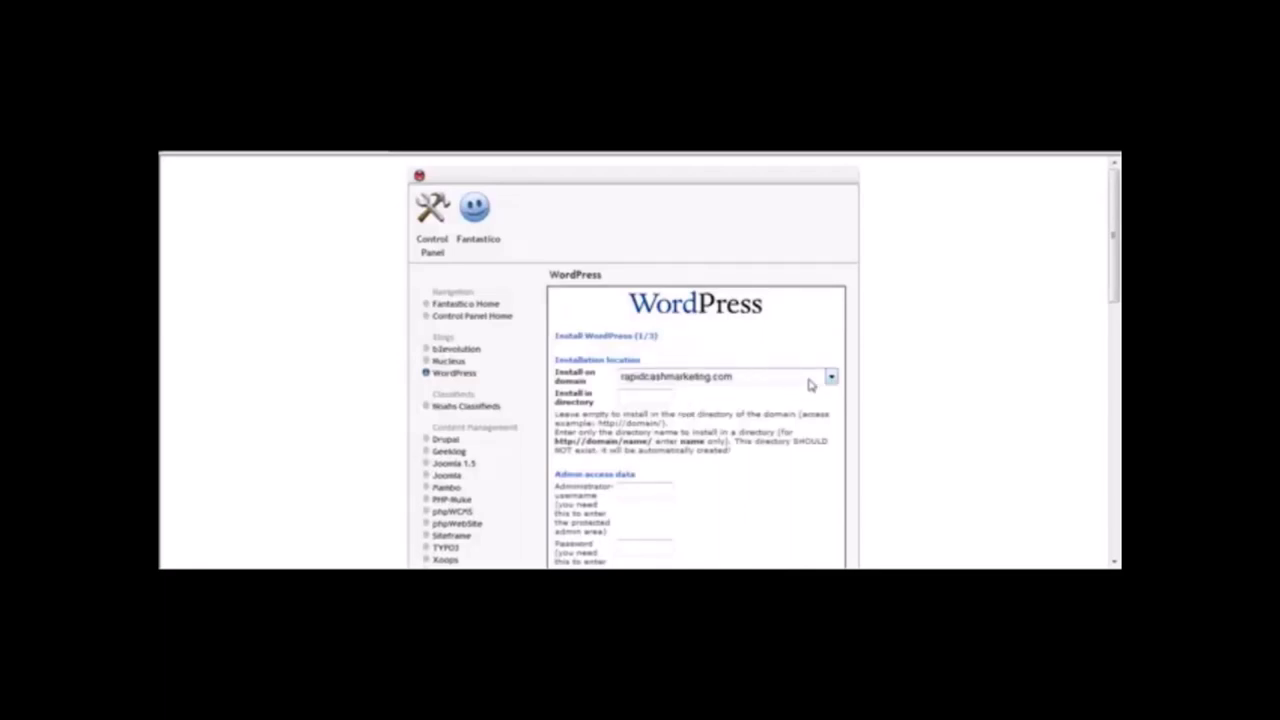
click(830, 377)
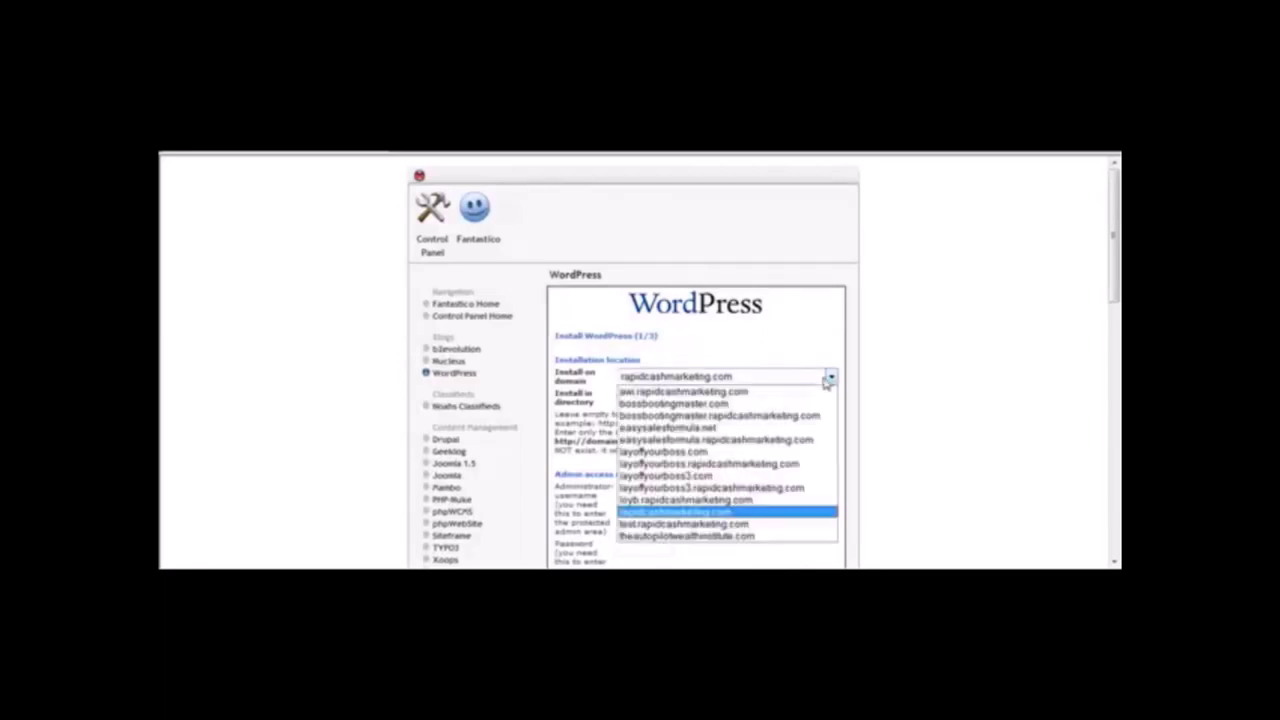
click(736, 524)
click(700, 405)
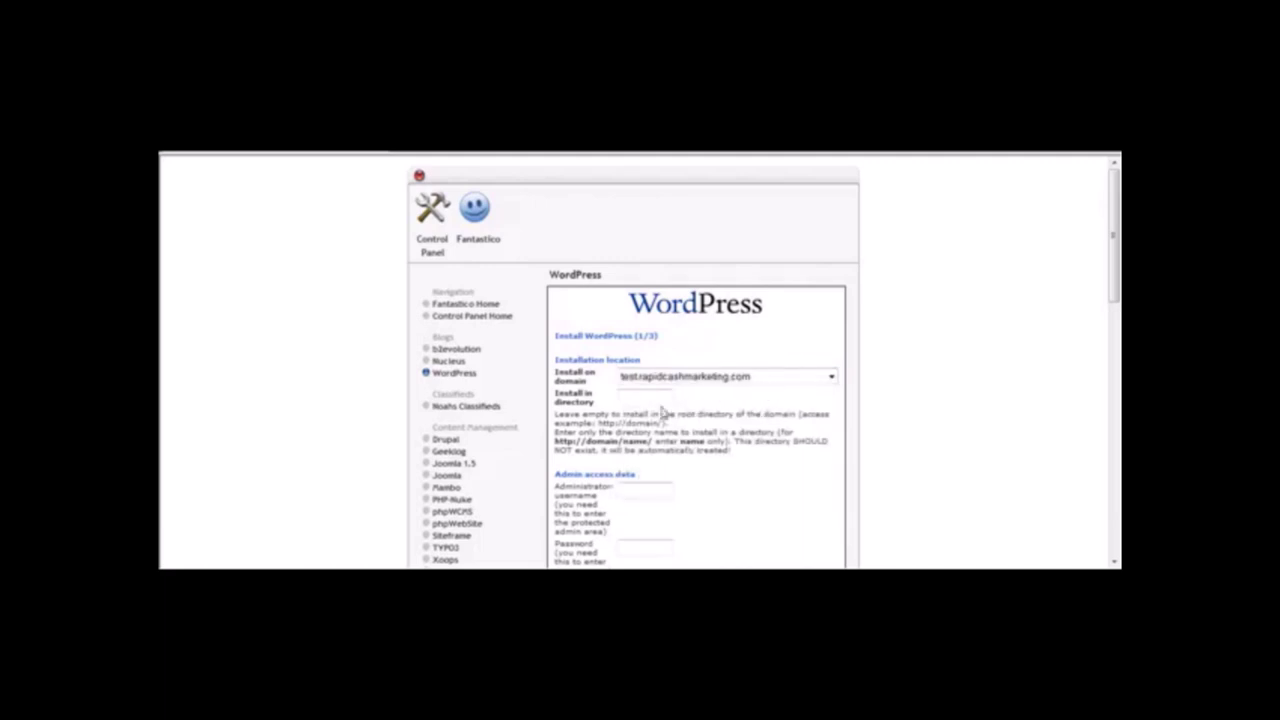
click(636, 396)
drag(1115, 290, 1109, 378)
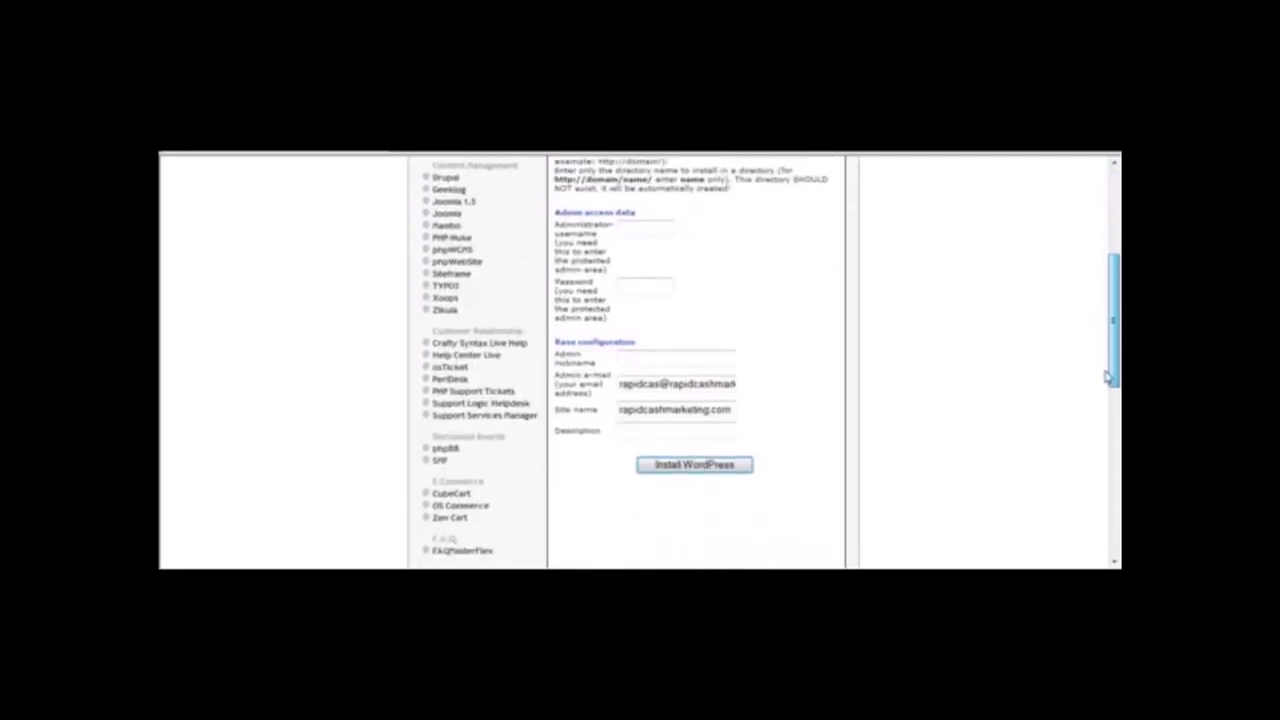
Enter administrator username 'admin', an admin password, and admin nickname 'admin'.
click(650, 228)
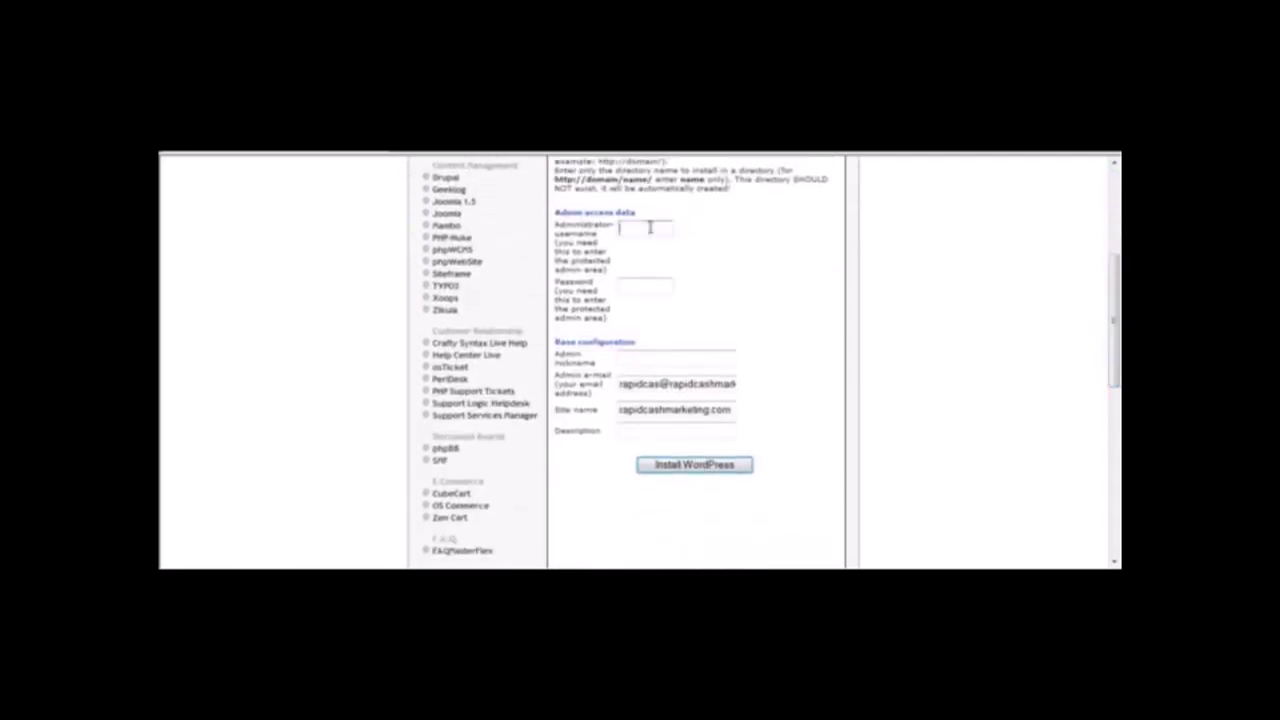
text(admin)
key(Tab)
text(password)
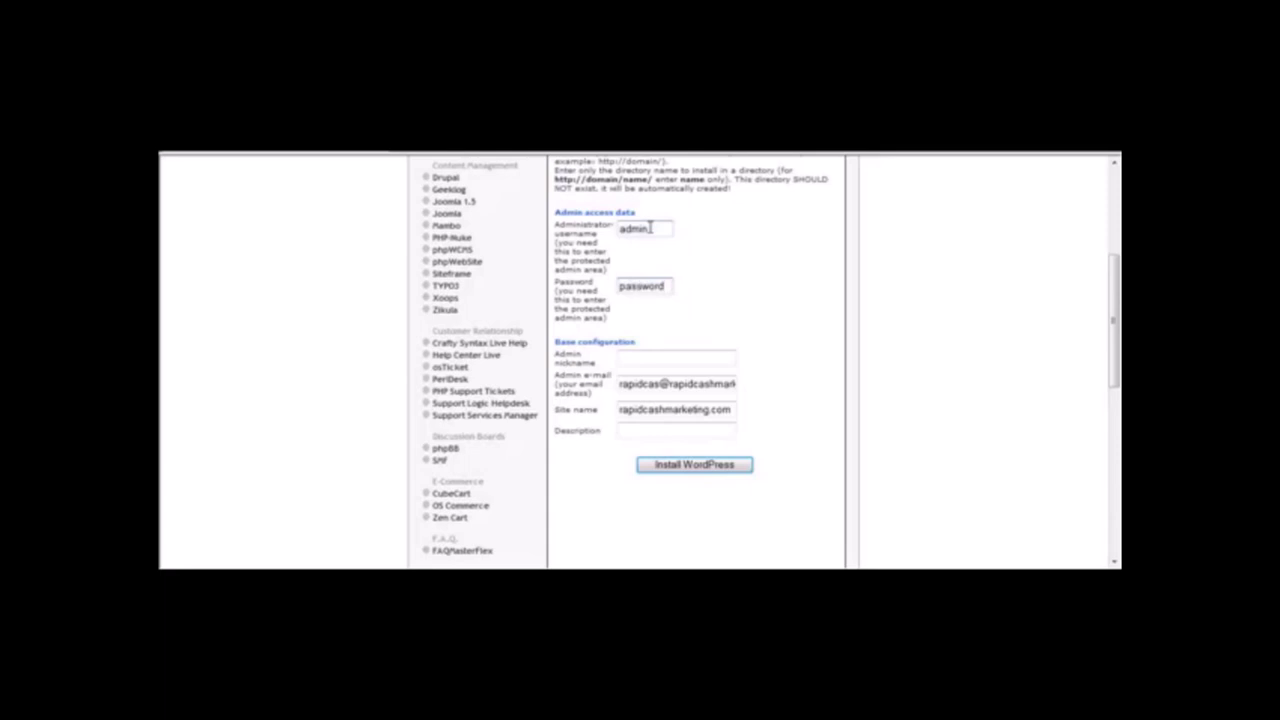
text(123)
key(Tab)
text(admin)
Fill in the admin e-mail, set site name 'Oakley Gaican Sunglasses Blog', and submit the installation.
key(Tab)
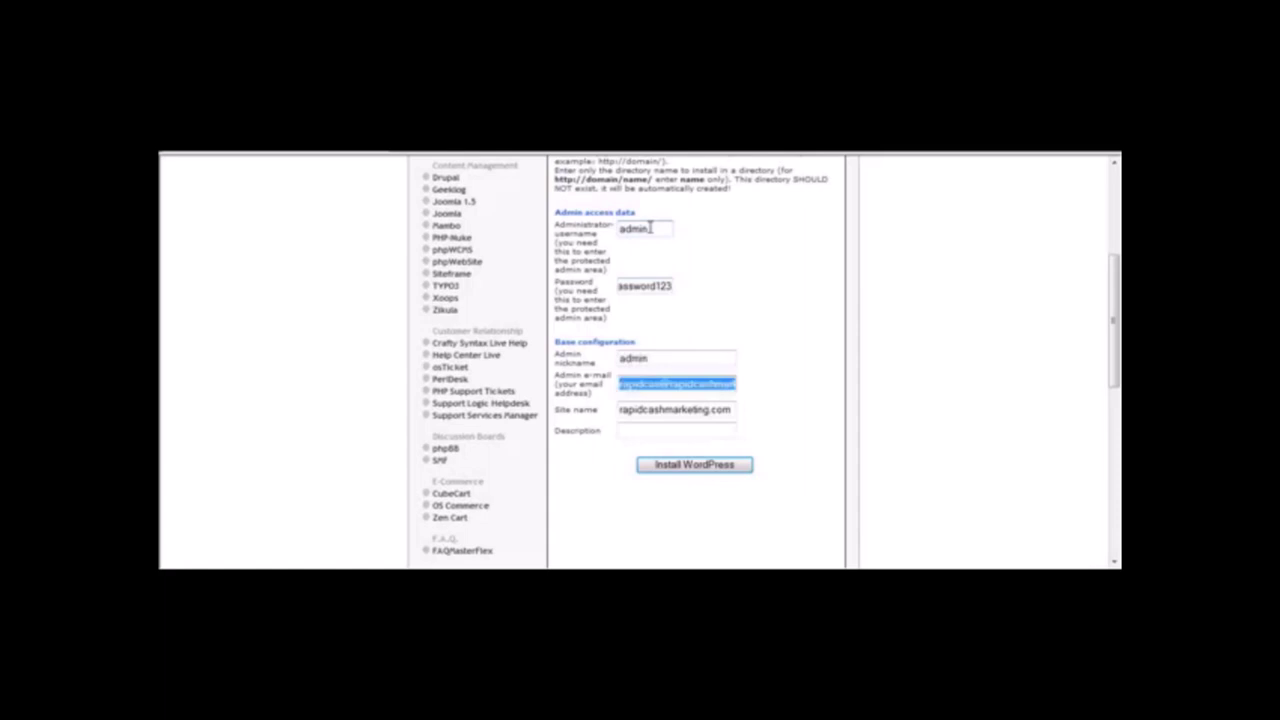
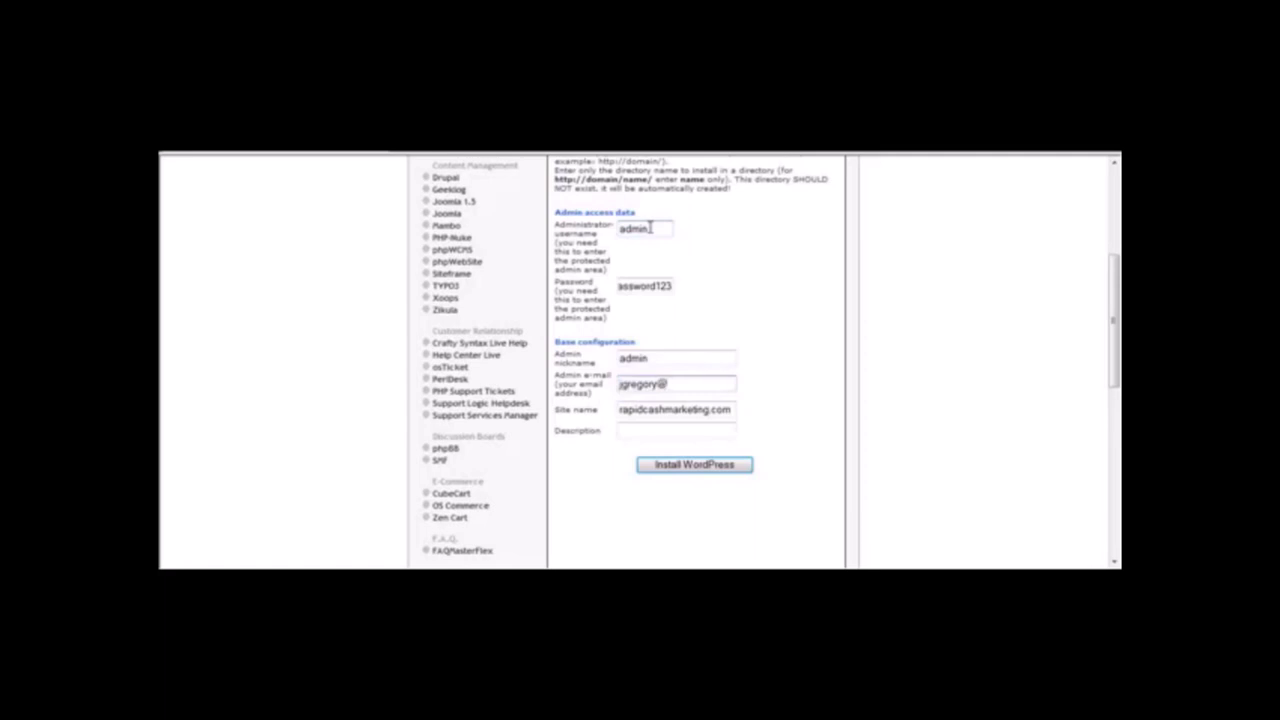
key(Tab)
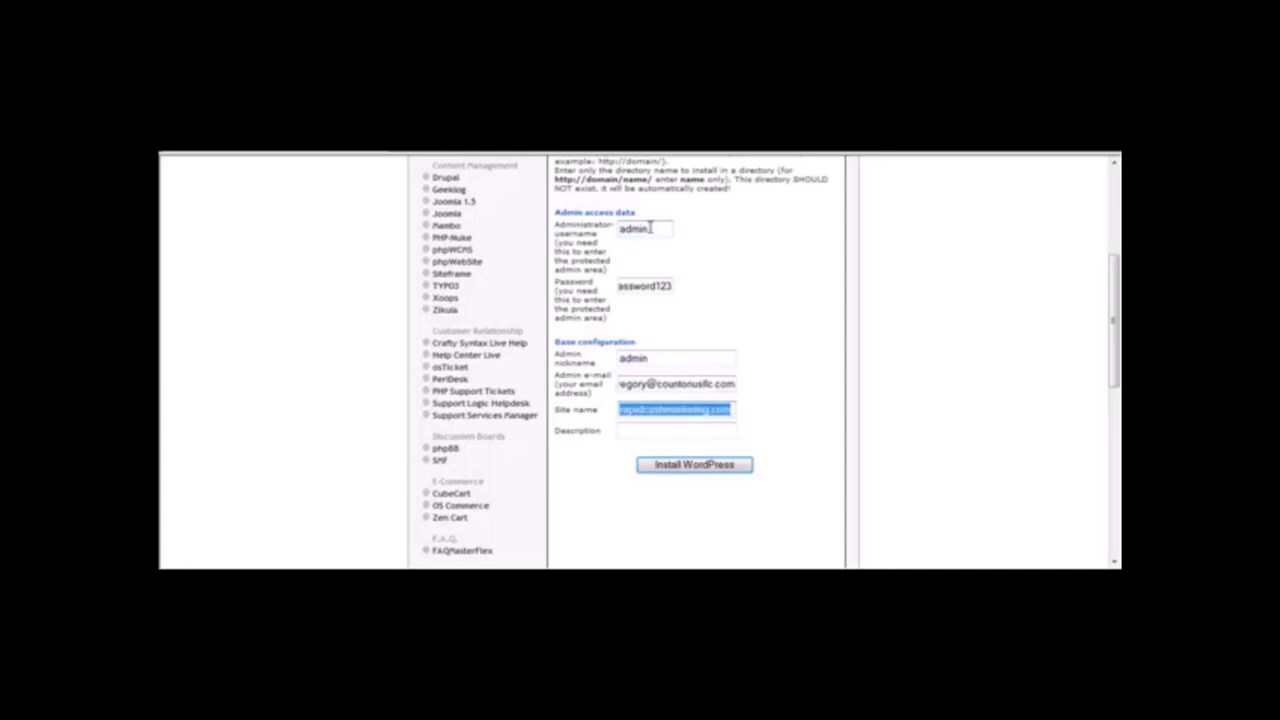
key(BackSpace)
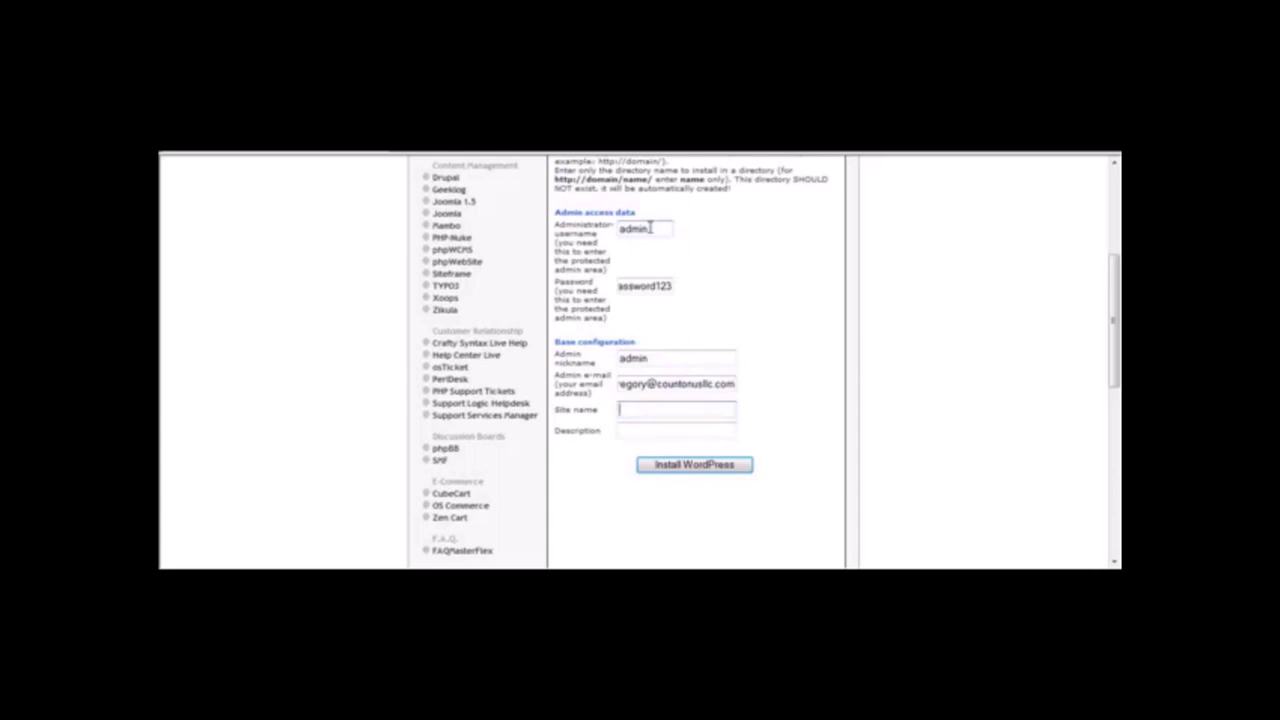
text(Oakley )
text(Gaican)
text( Sunglasses B)
text(log)
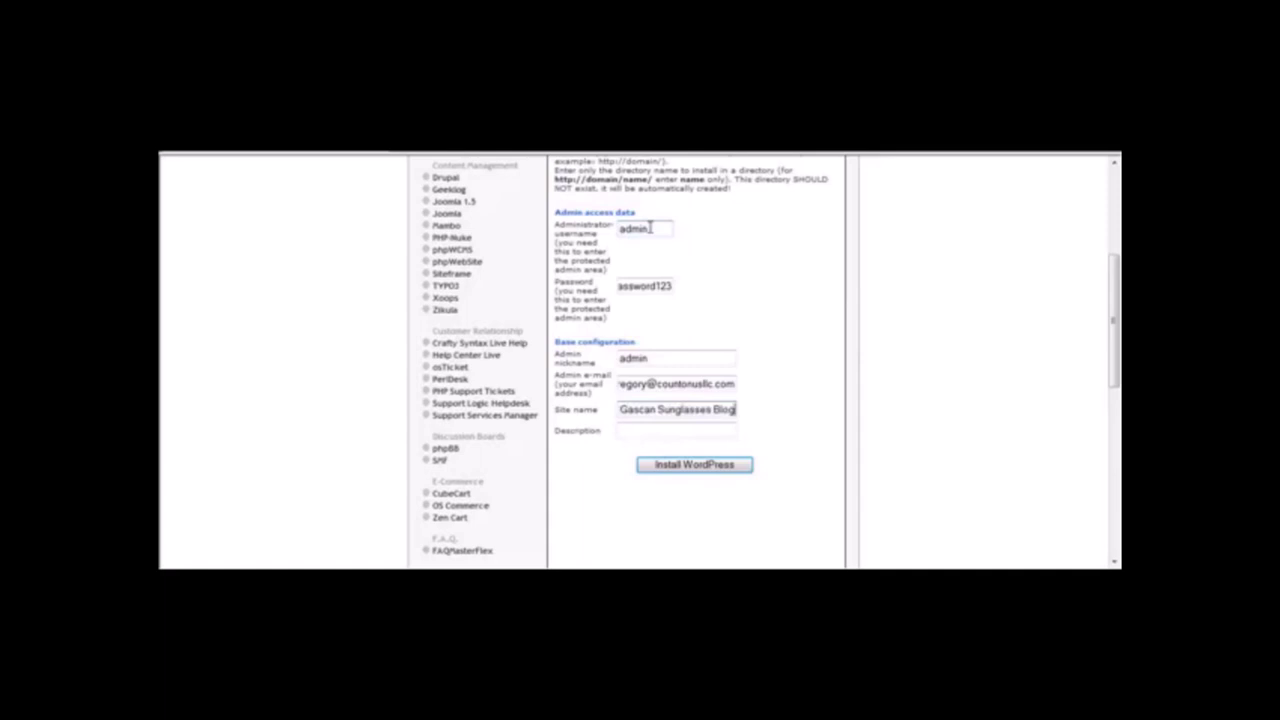
drag(728, 409, 557, 440)
click(655, 468)
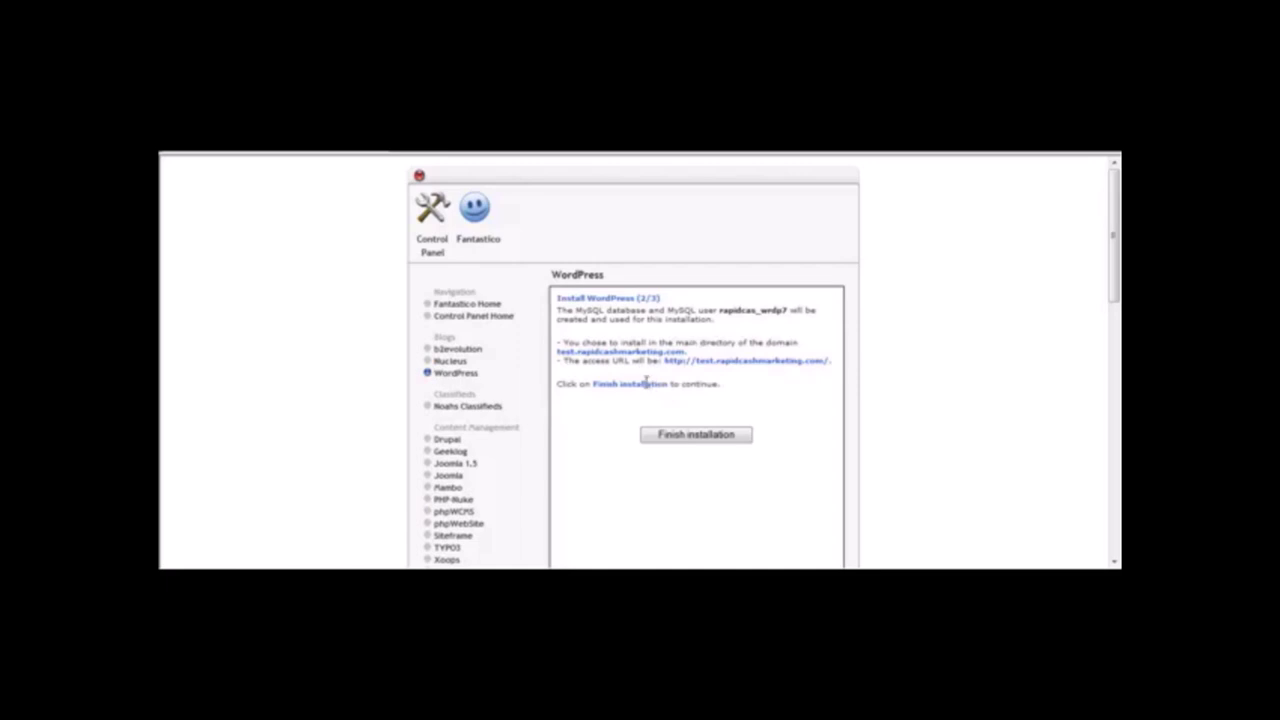
Finish the WordPress installation and open the new blog's wp-admin login page.
click(677, 445)
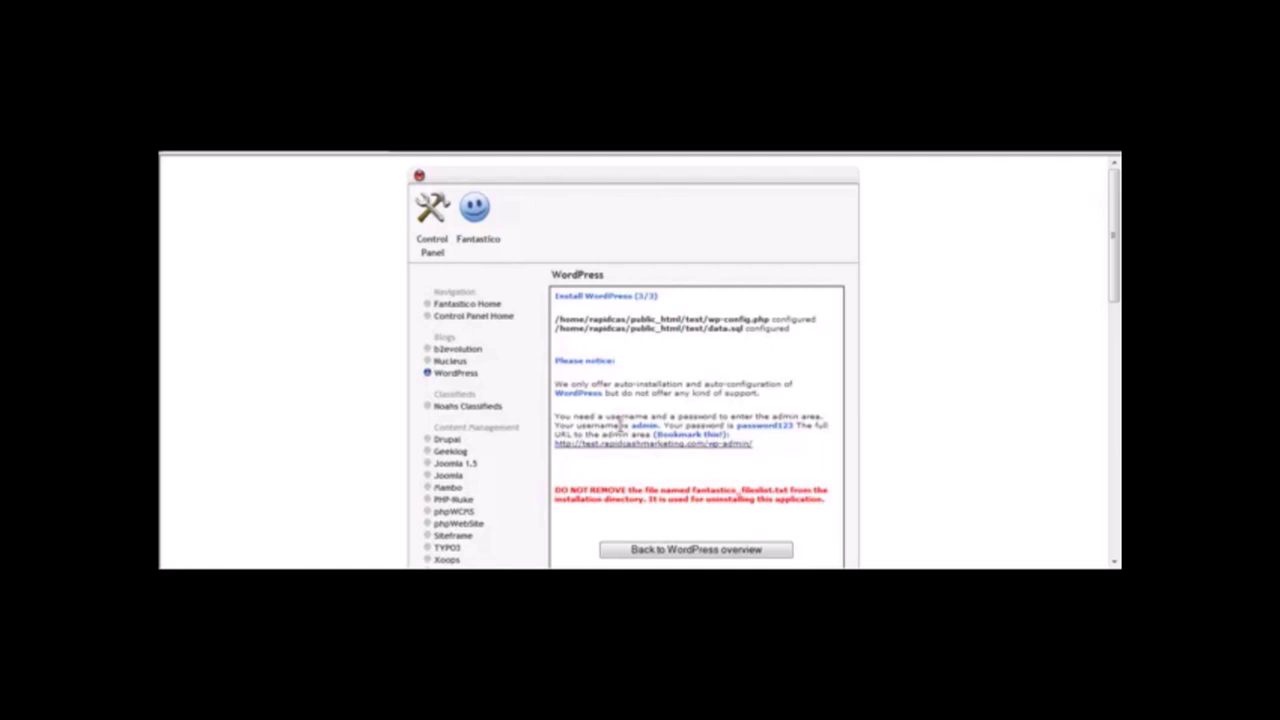
click(736, 444)
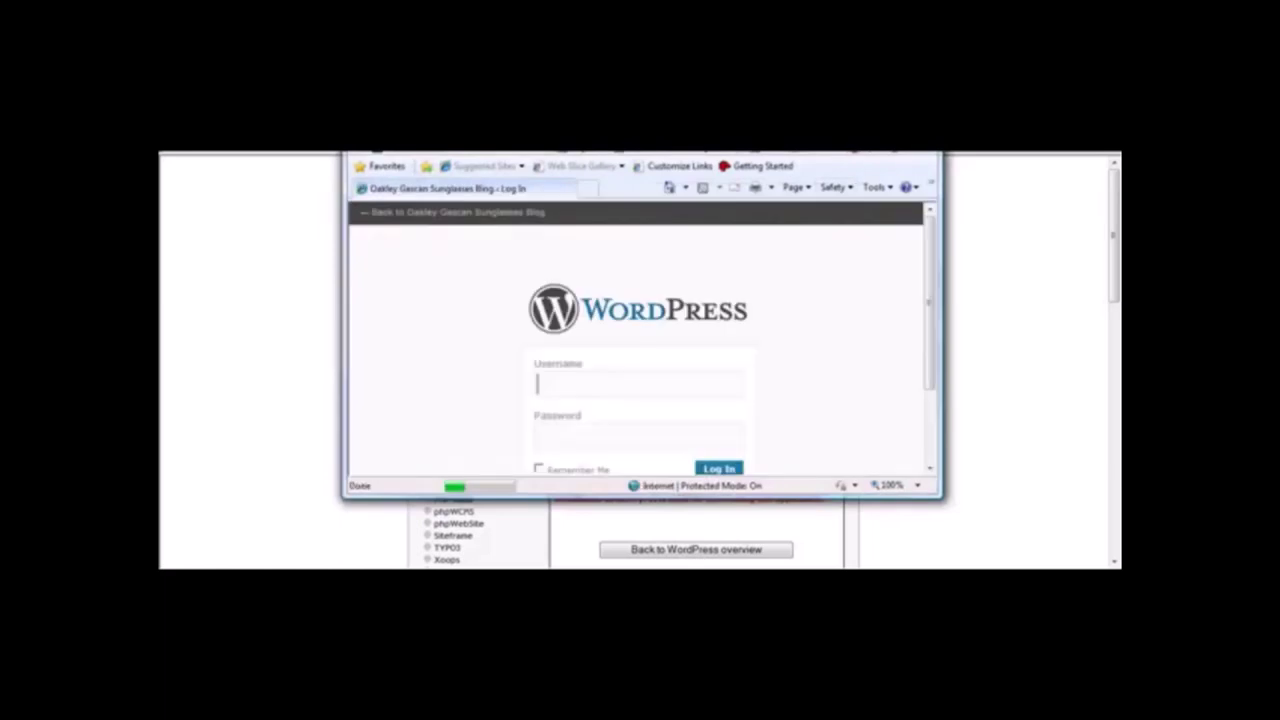
Switch Internet Explorer to full screen on the blog's login page.
key(F11)
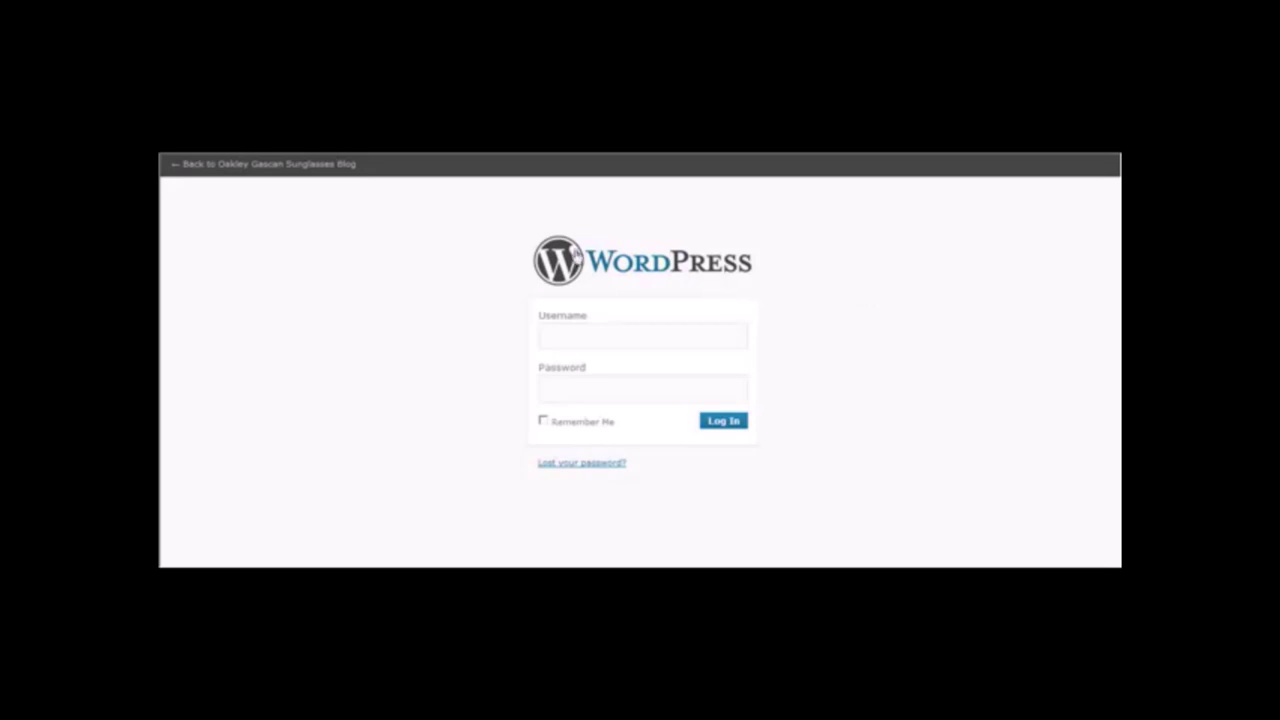
Log in to the blog as admin with the account password.
click(567, 333)
text(admin)
key(Tab)
text(************)
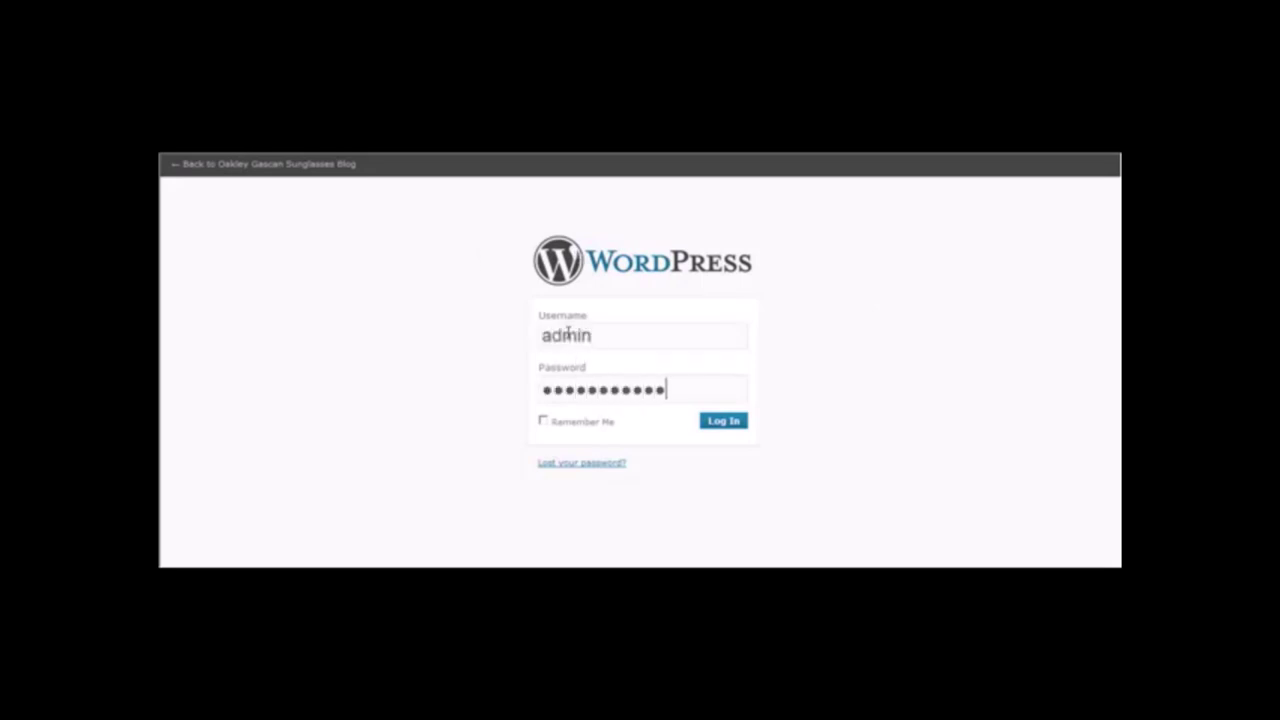
click(727, 422)
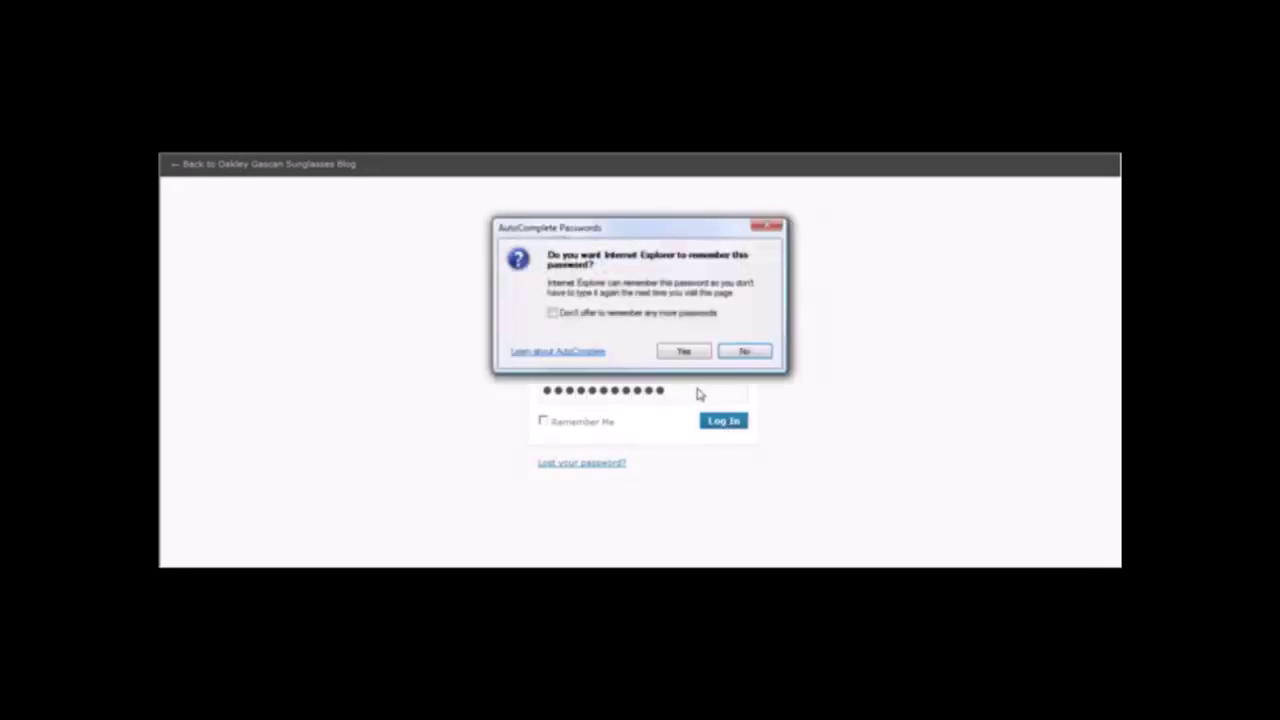
Decline IE's password saving and dismiss the RoboForm password prompts.
click(742, 349)
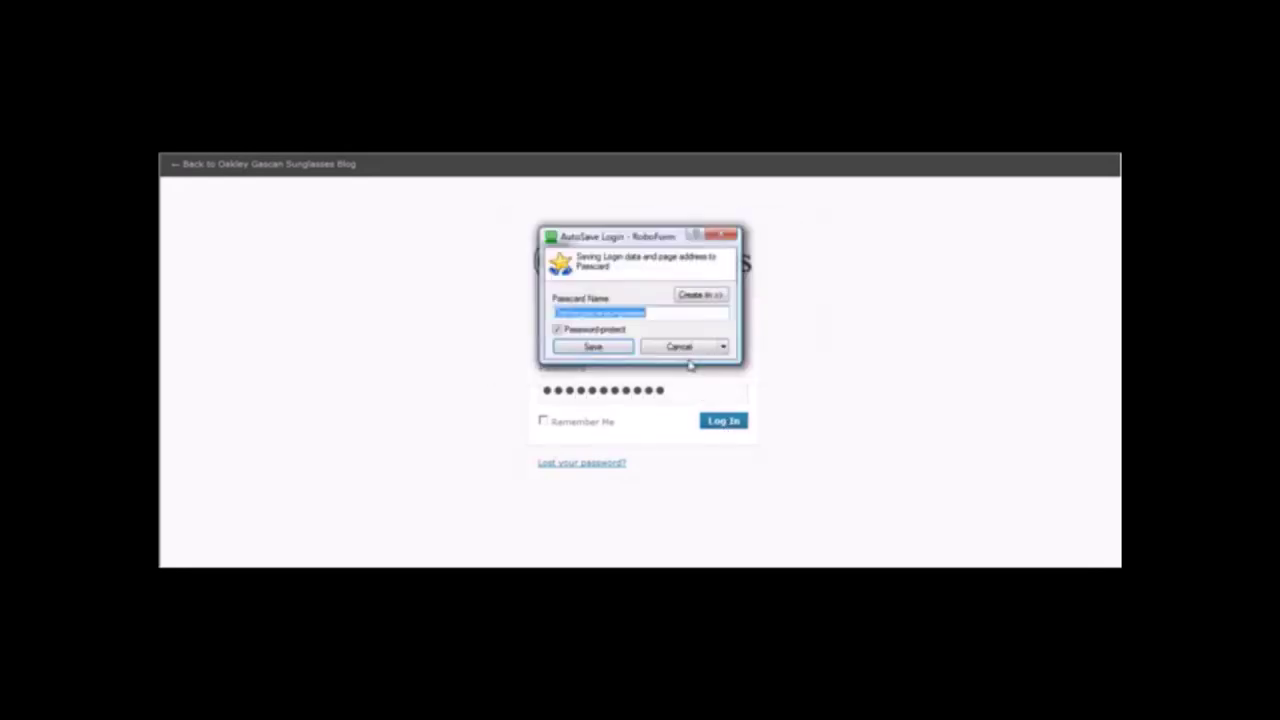
click(620, 352)
click(630, 337)
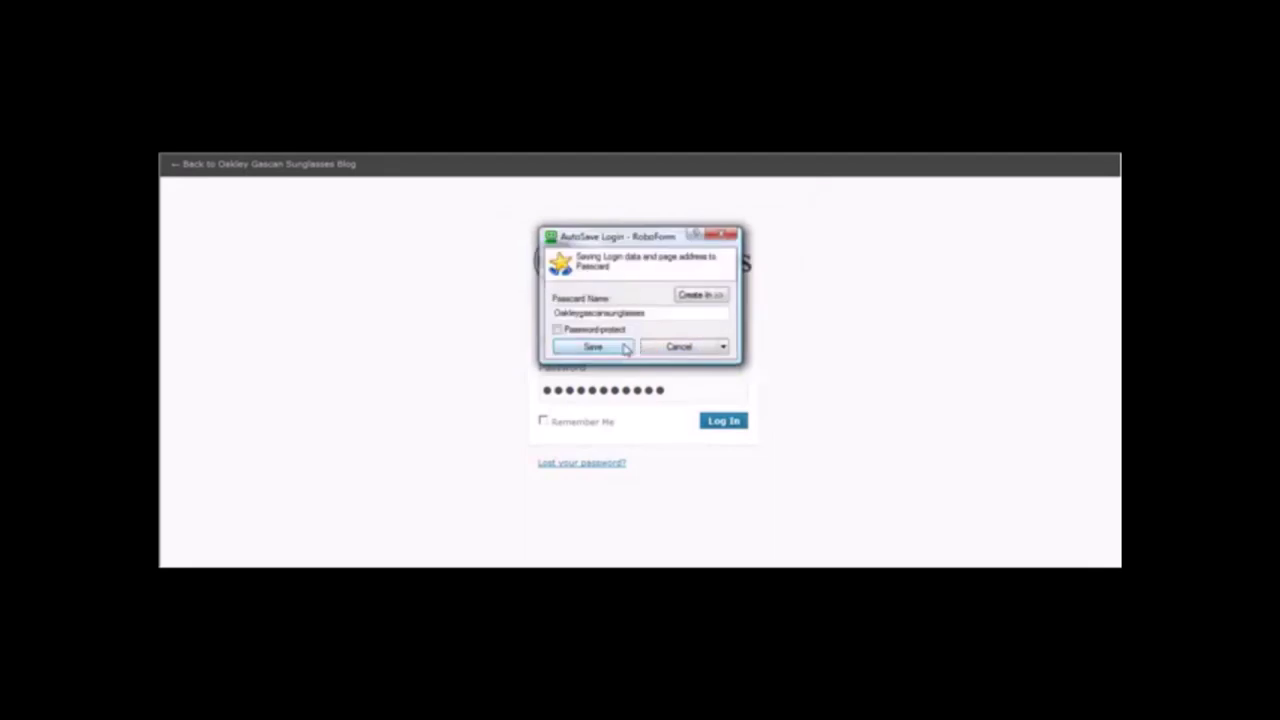
click(674, 344)
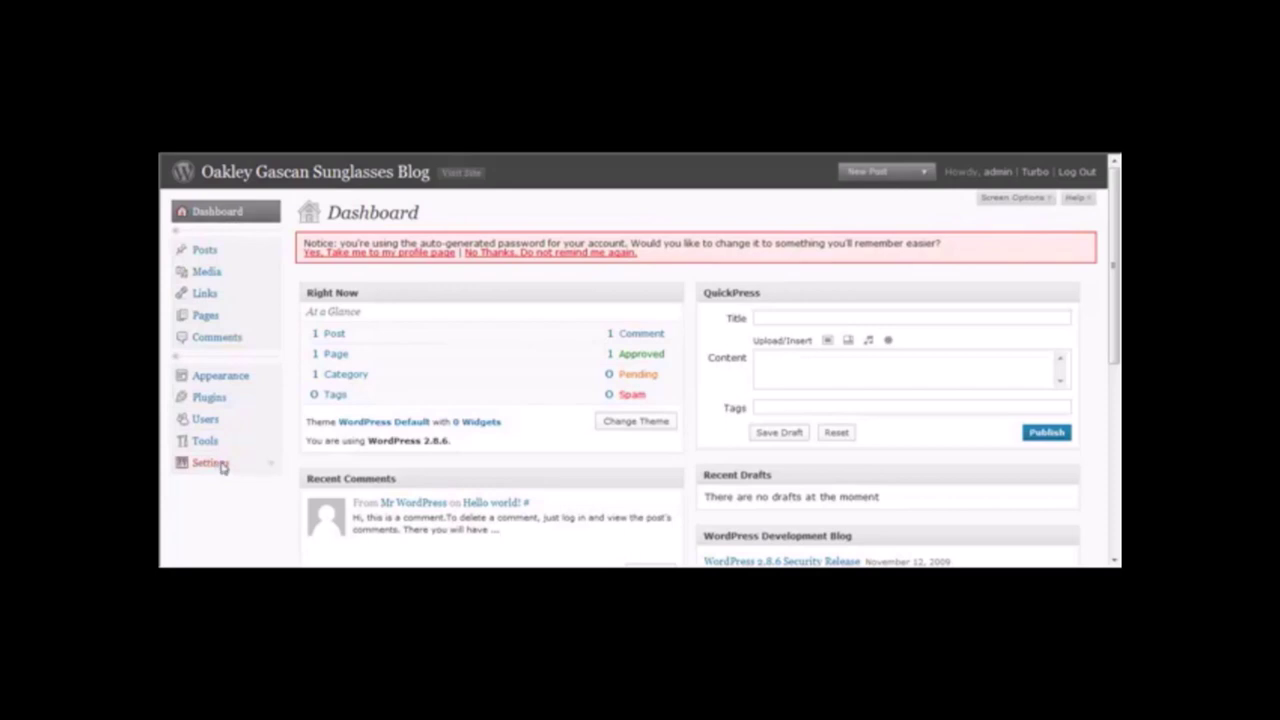
Open General Settings and delete the default tagline.
click(211, 463)
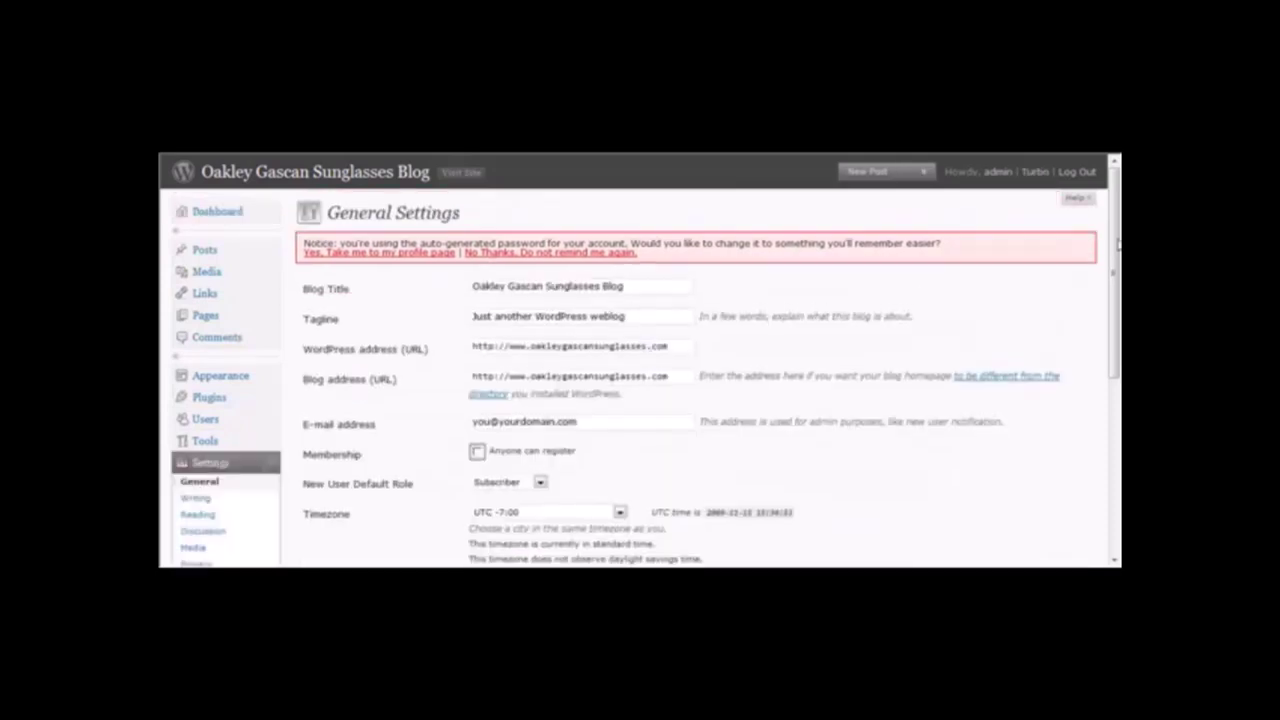
scroll(1117, 245, down, 2)
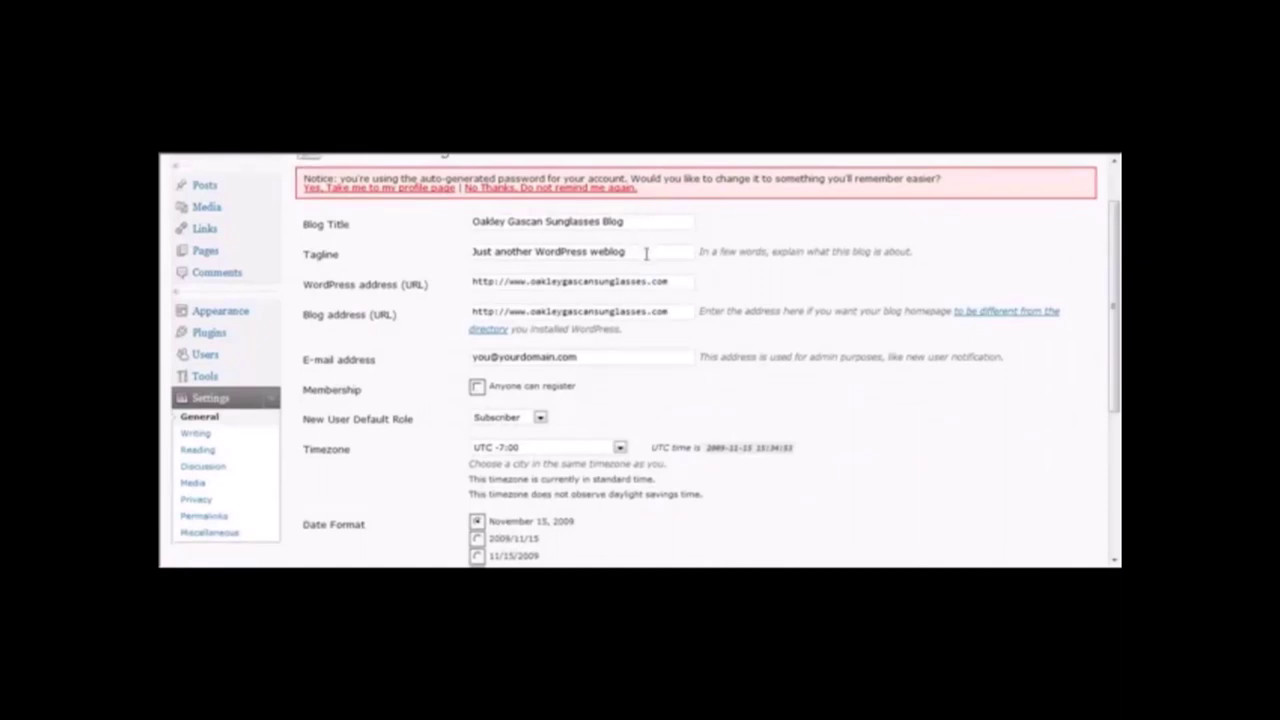
drag(646, 251, 444, 257)
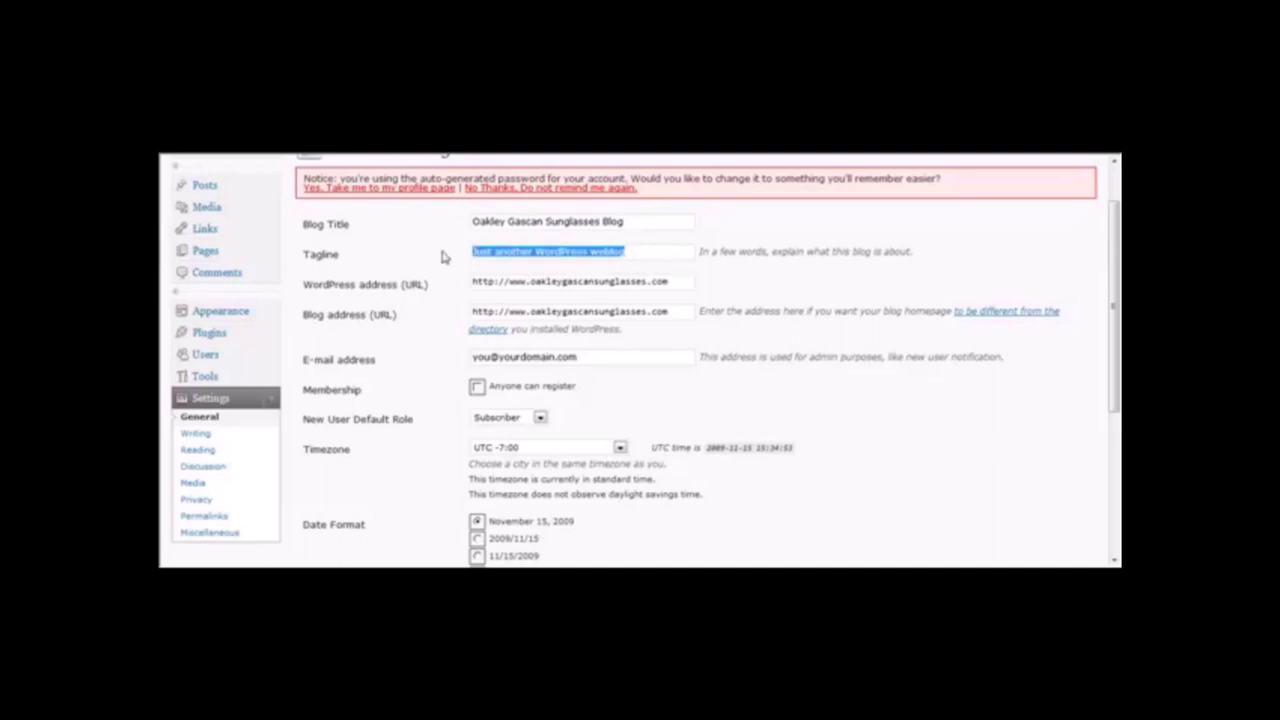
key(BackSpace)
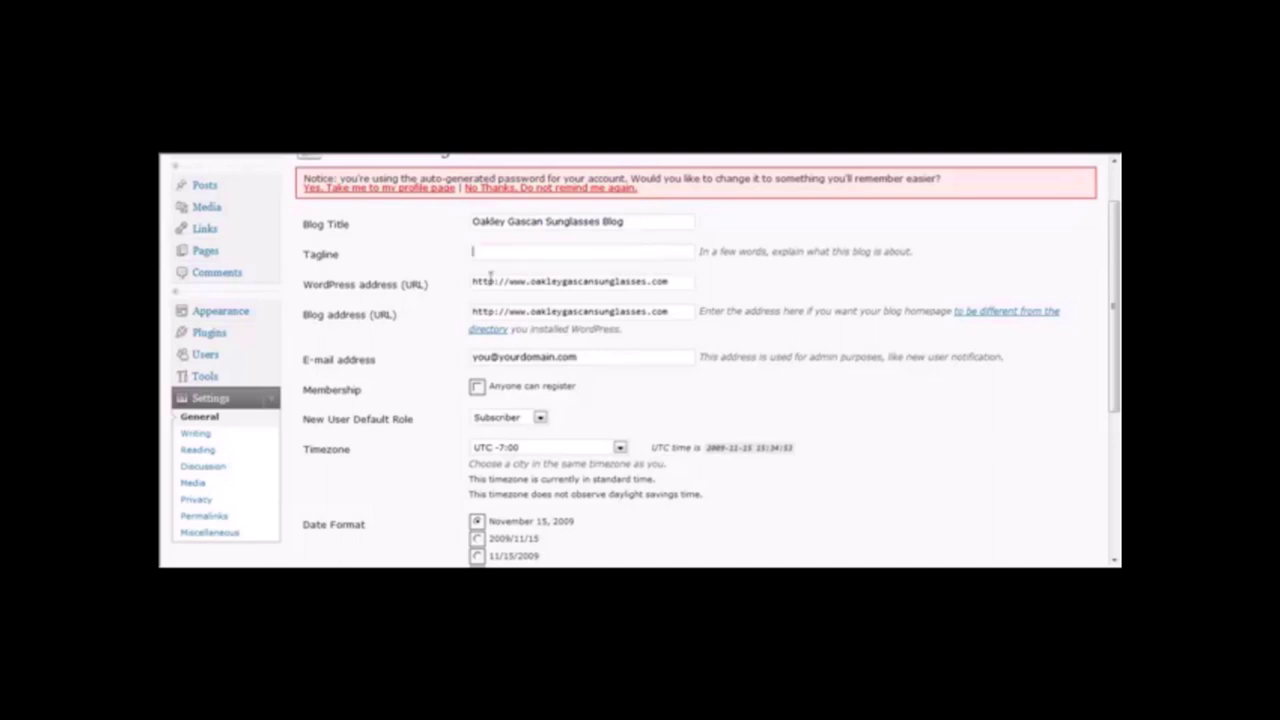
Replace the placeholder admin e-mail with the owner's address.
drag(509, 311, 524, 312)
click(622, 358)
drag(622, 358, 380, 378)
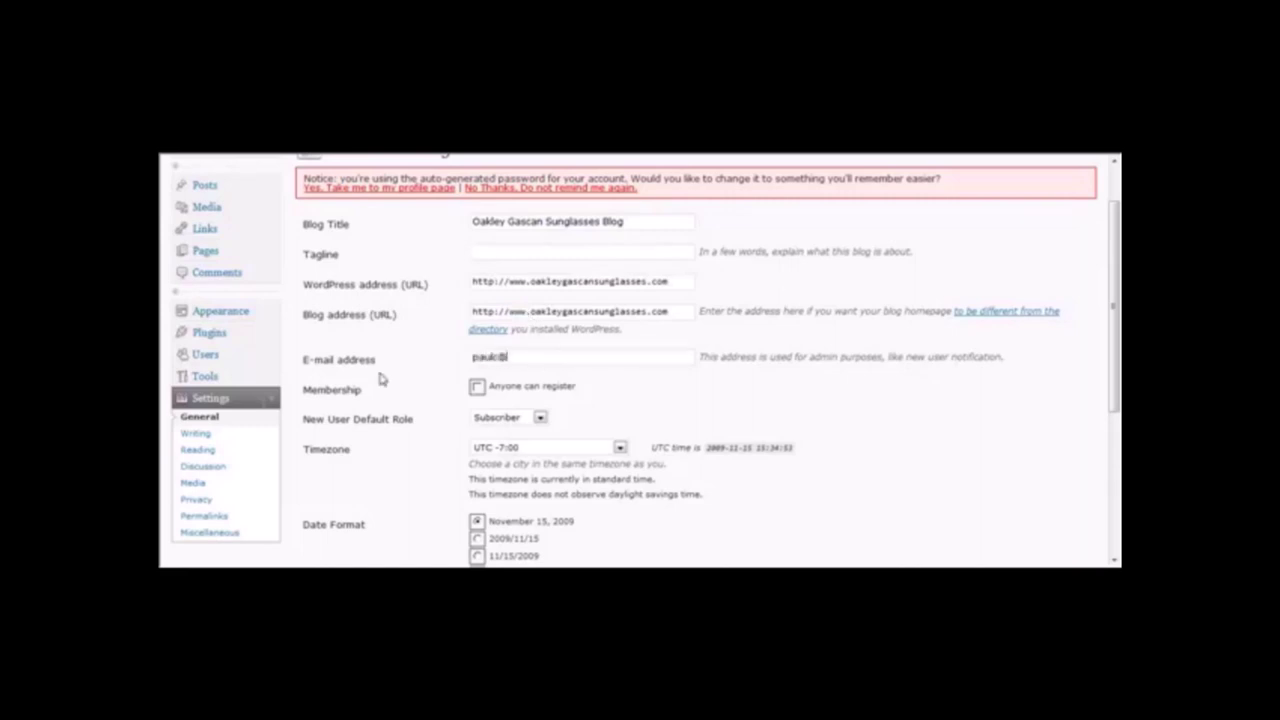
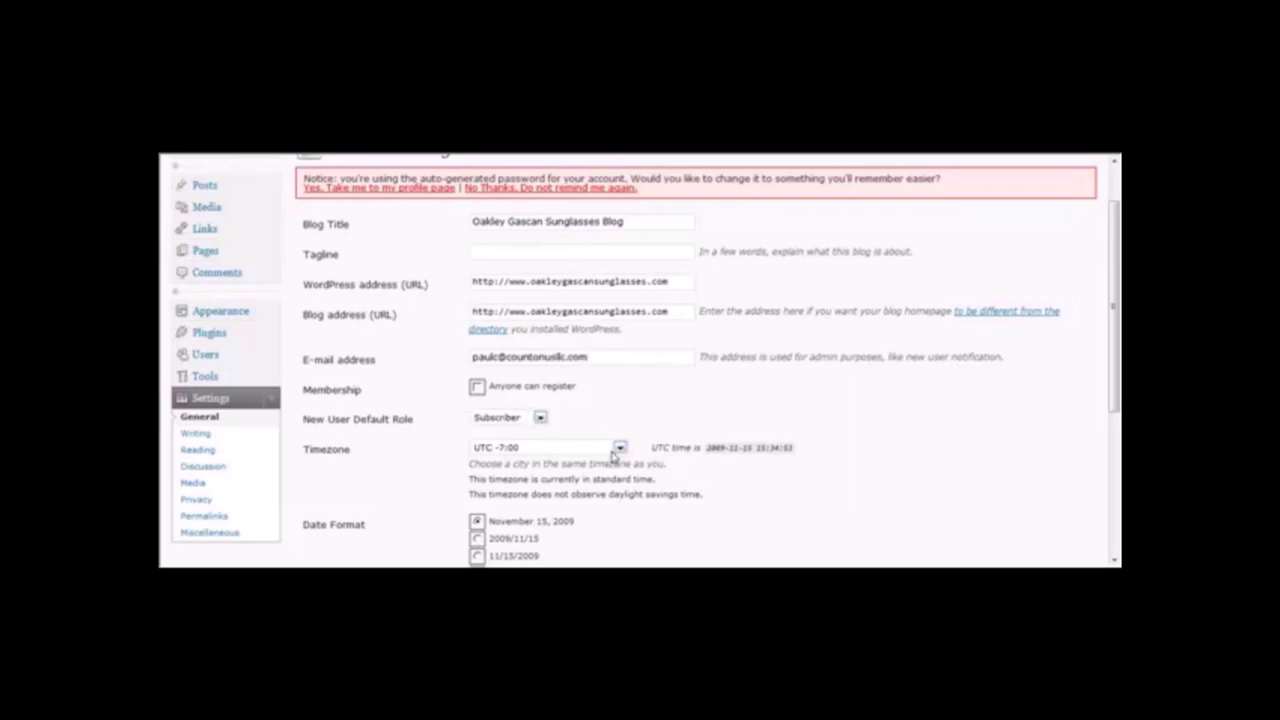
Keep the timezone at UTC -7:00 and move on to Permalink Settings.
click(620, 449)
click(620, 449)
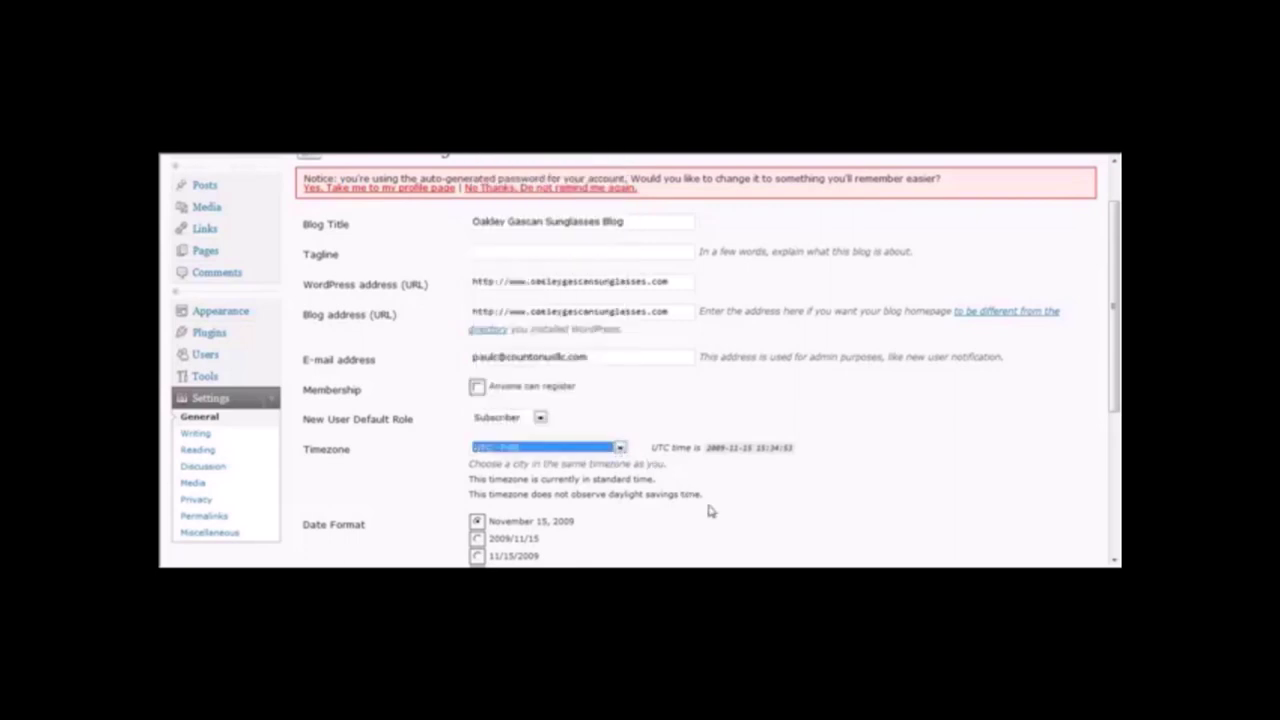
click(505, 531)
drag(1116, 330, 1116, 478)
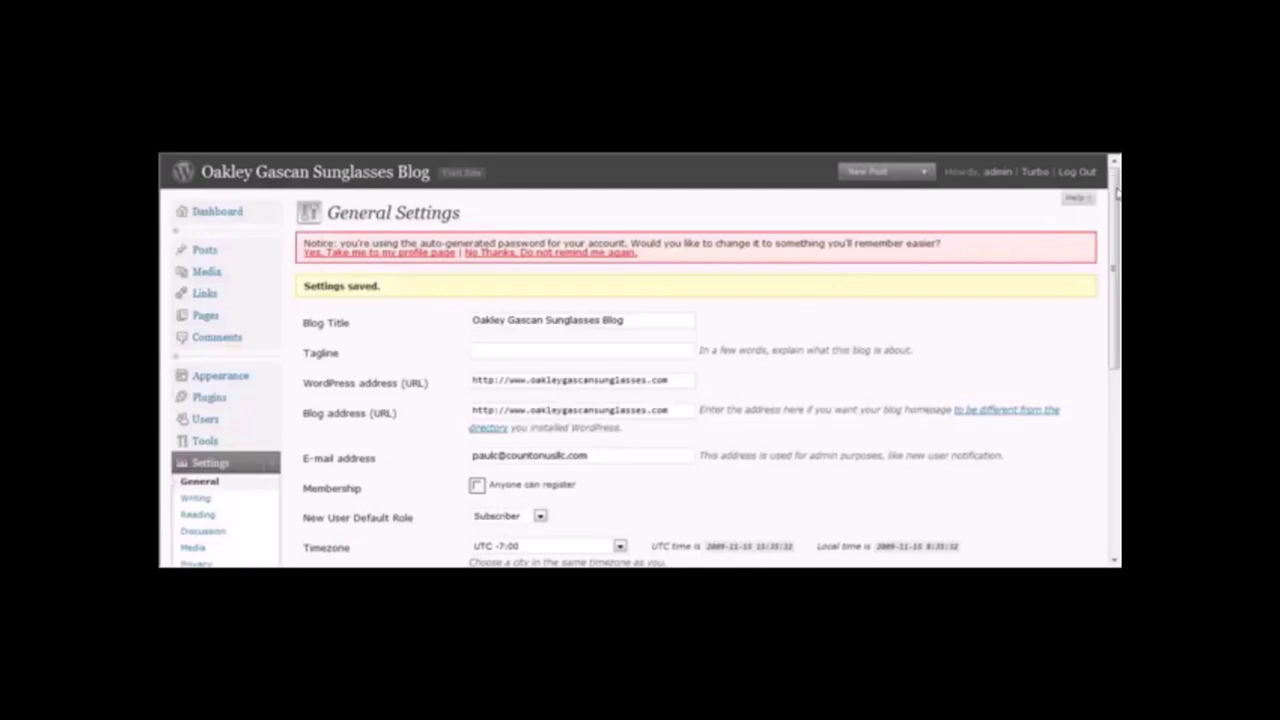
drag(1116, 192, 1110, 278)
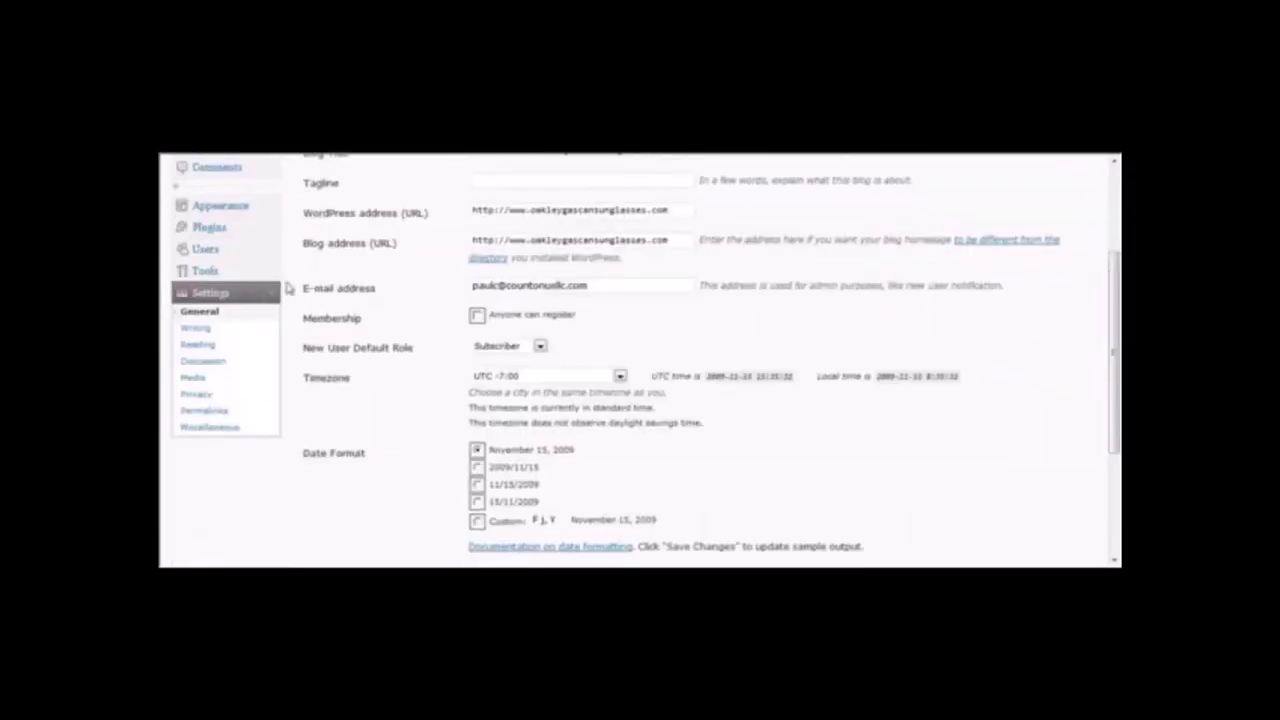
click(206, 411)
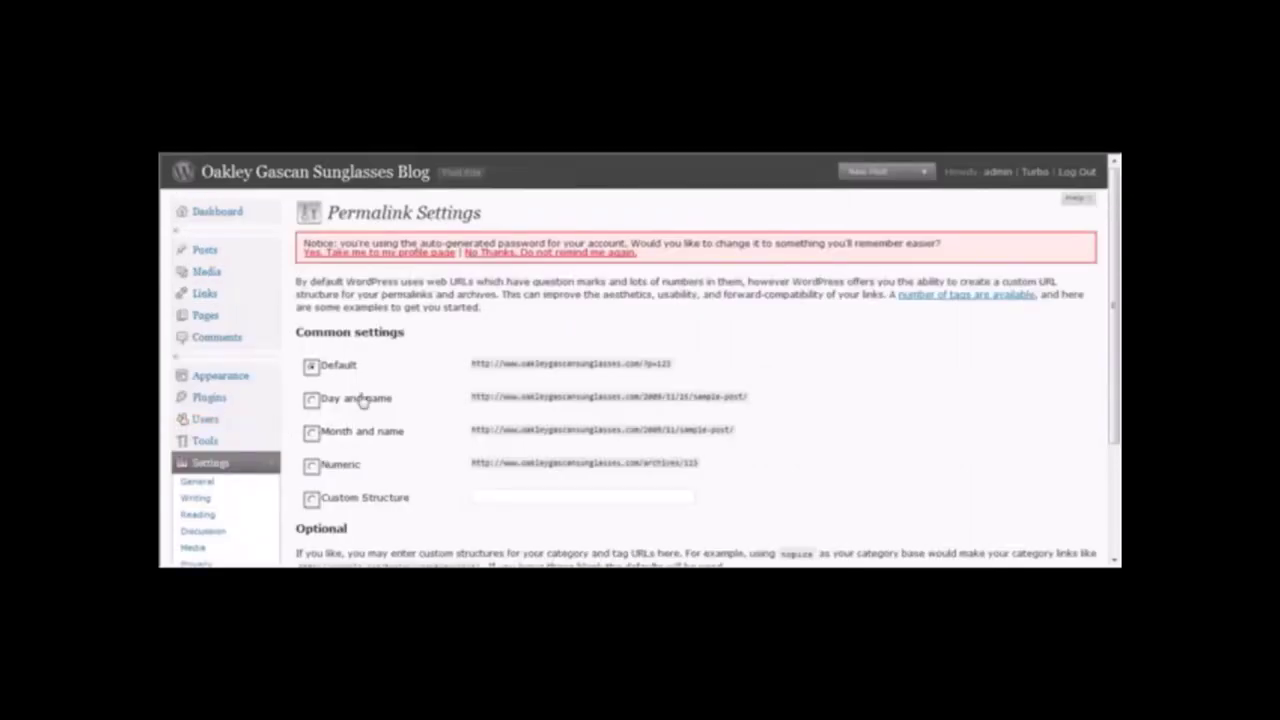
Set the permalinks to Custom Structure /%postname%/ and save.
click(311, 500)
click(487, 496)
text(/%postname%/)
drag(1115, 300, 1117, 393)
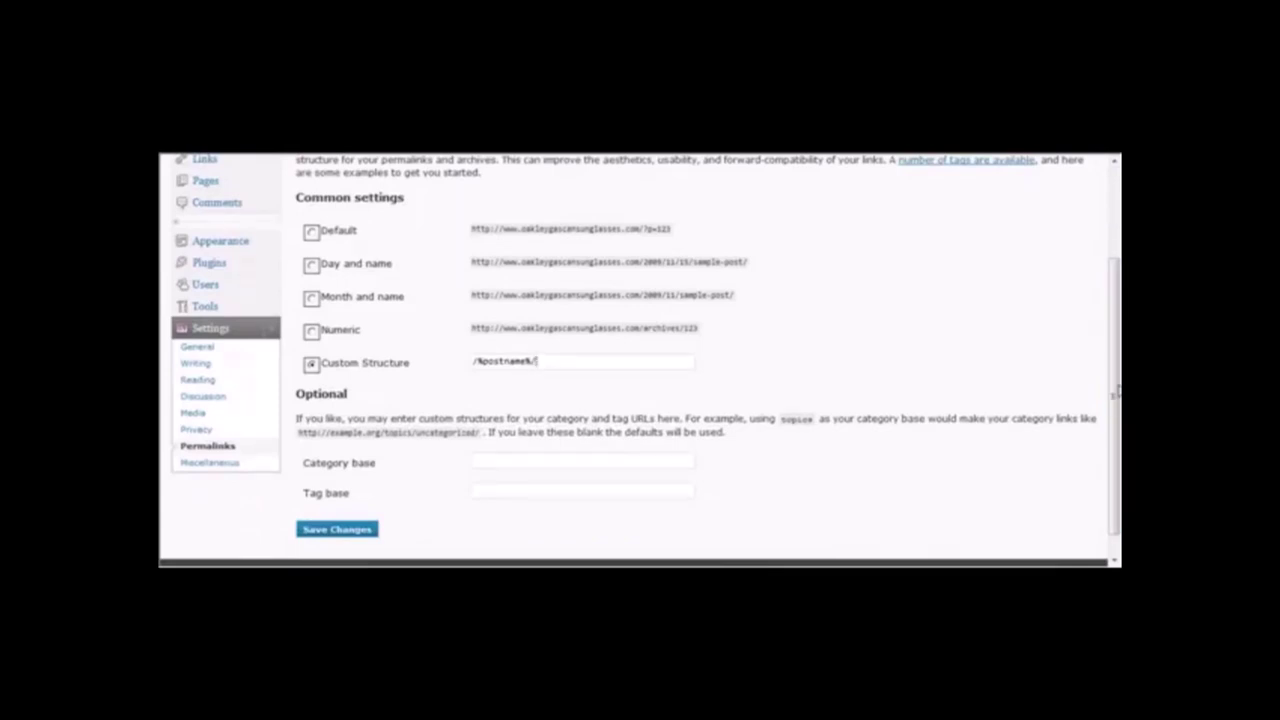
scroll(832, 386, down, 1)
click(360, 505)
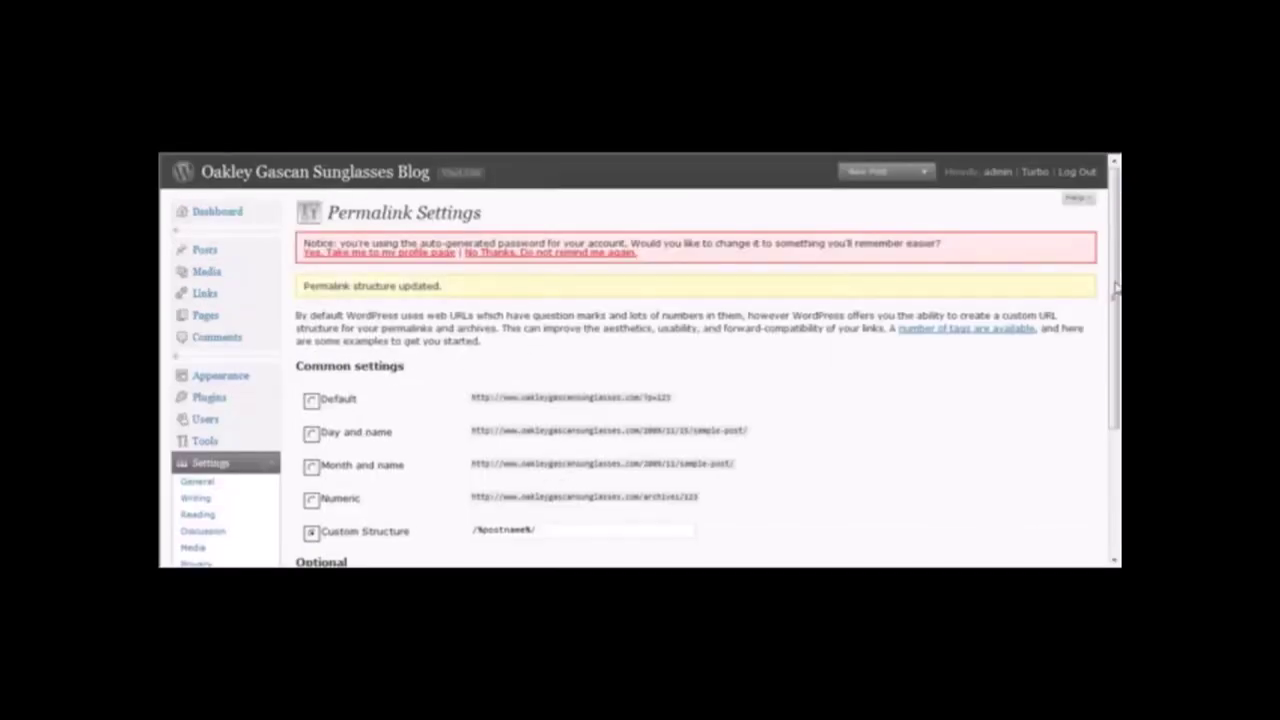
scroll(1116, 288, down, 2)
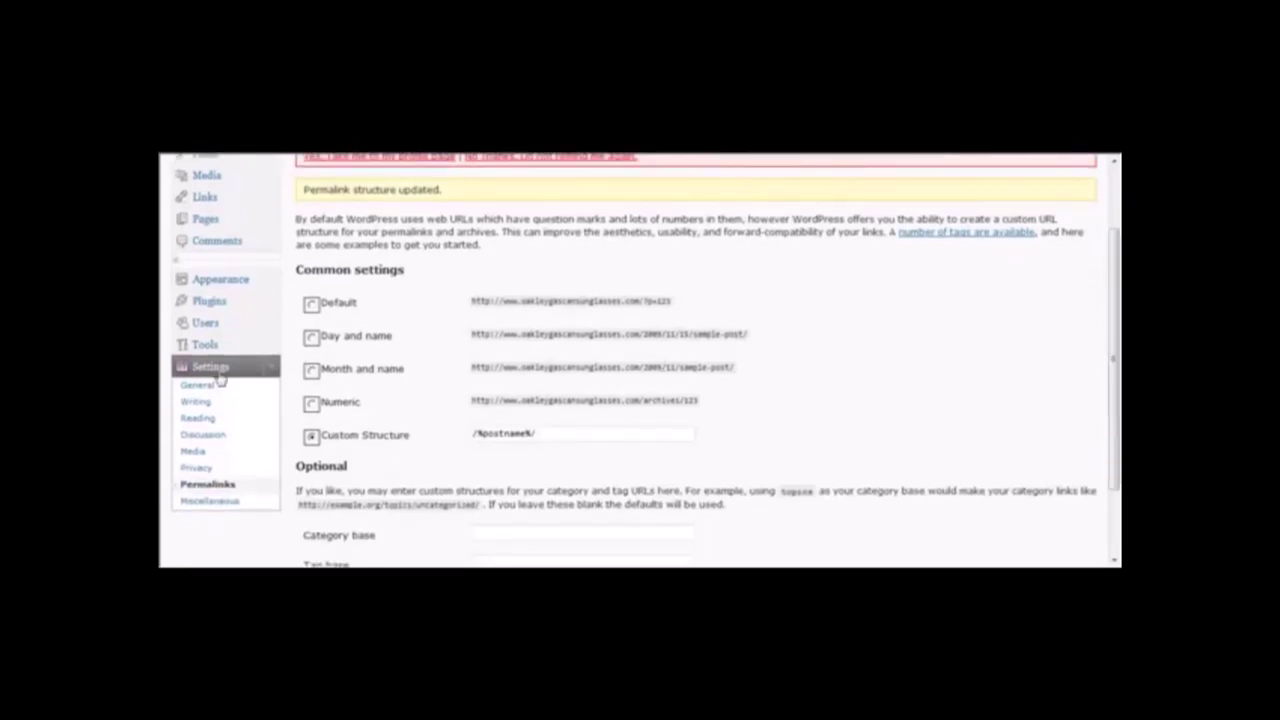
click(205, 385)
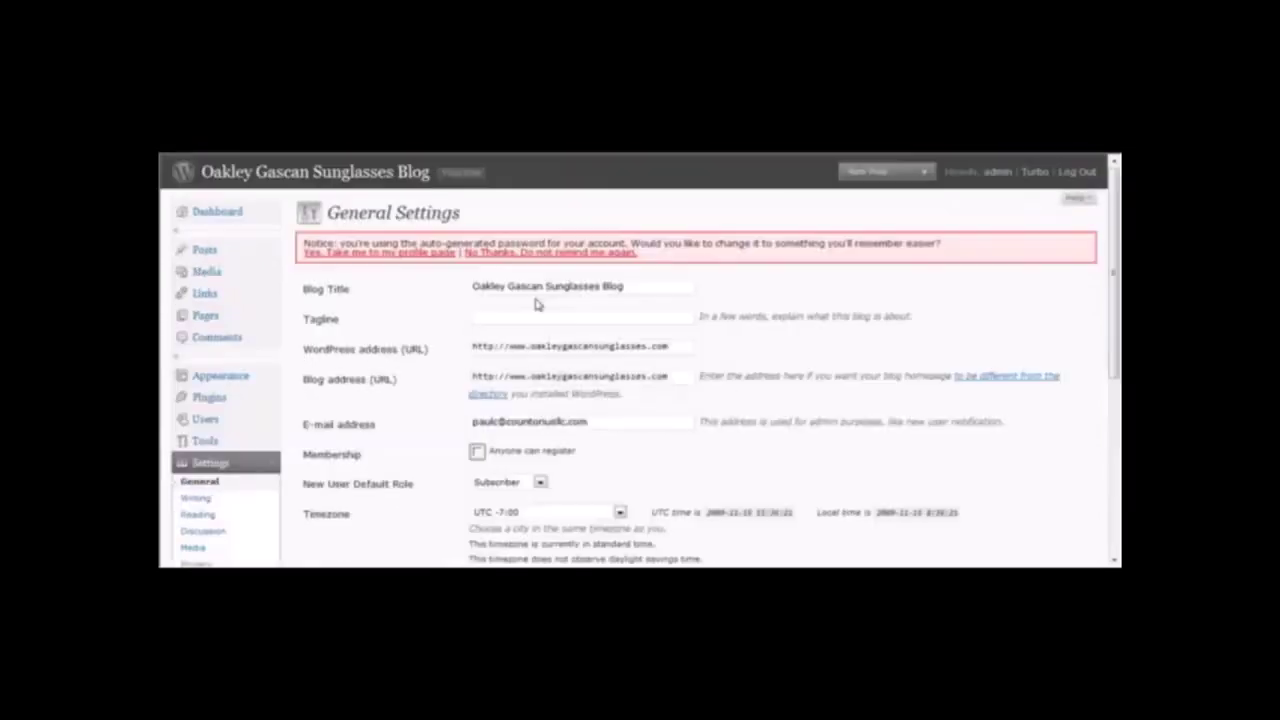
Delete the word 'Blog' from the blog title, leaving Oakley Gascan Sunglasses, and save.
drag(642, 289, 423, 289)
click(734, 286)
double_click(655, 290)
key(BackSpace)
drag(1116, 244, 1108, 413)
drag(908, 443, 408, 509)
click(407, 511)
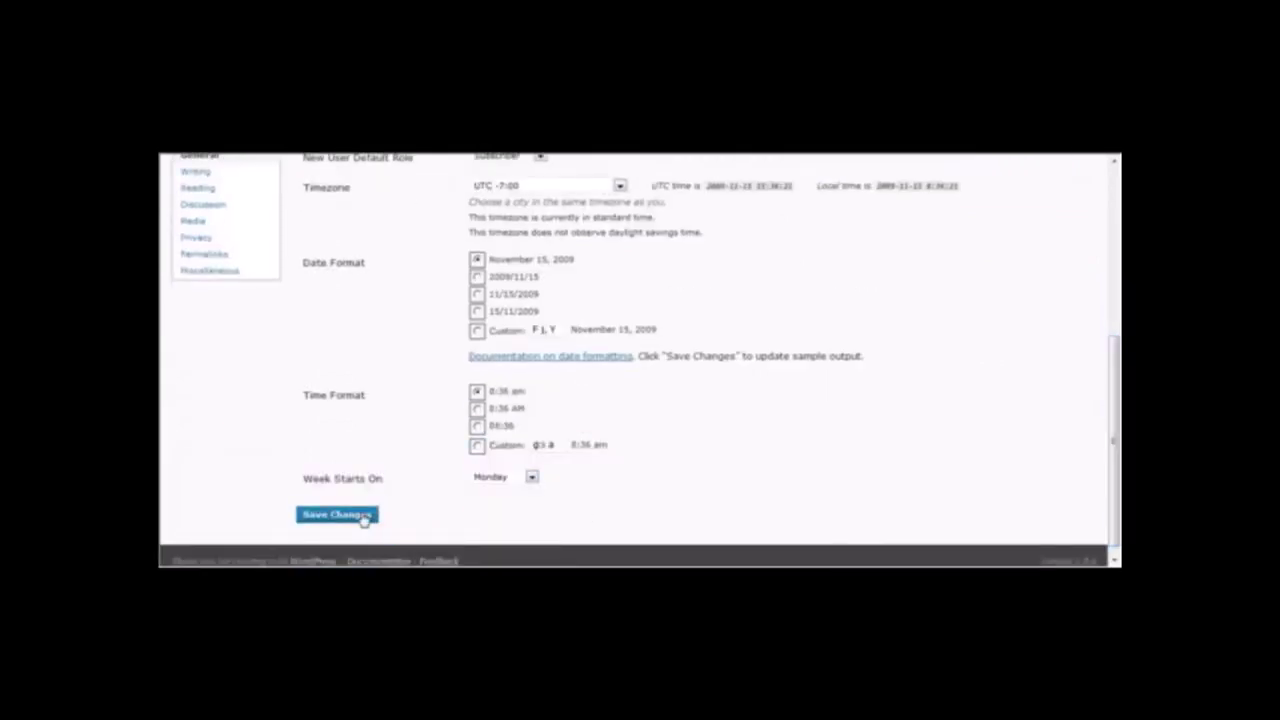
click(363, 517)
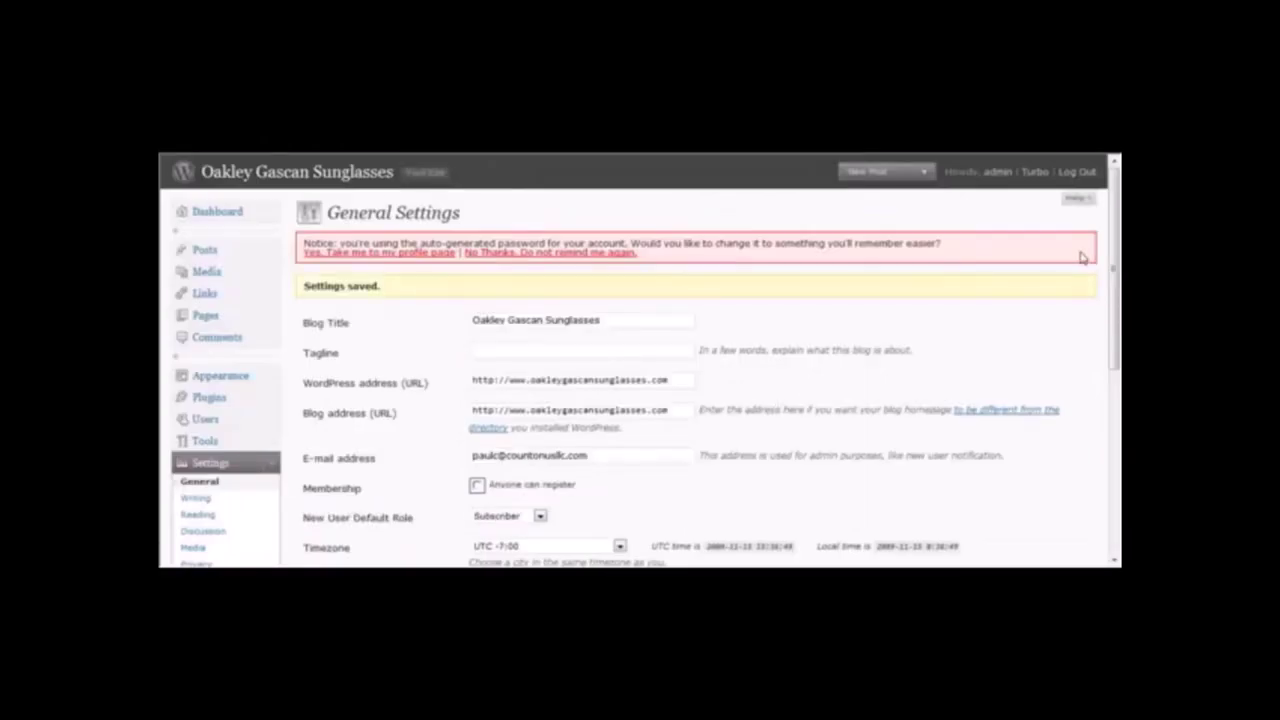
mouse_move(1116, 232)
mouse_down()
mouse_move(1118, 294)
mouse_move(1112, 230)
mouse_up()
Search new plugins for 'all in one seo' and install All in One SEO Pack.
click(242, 399)
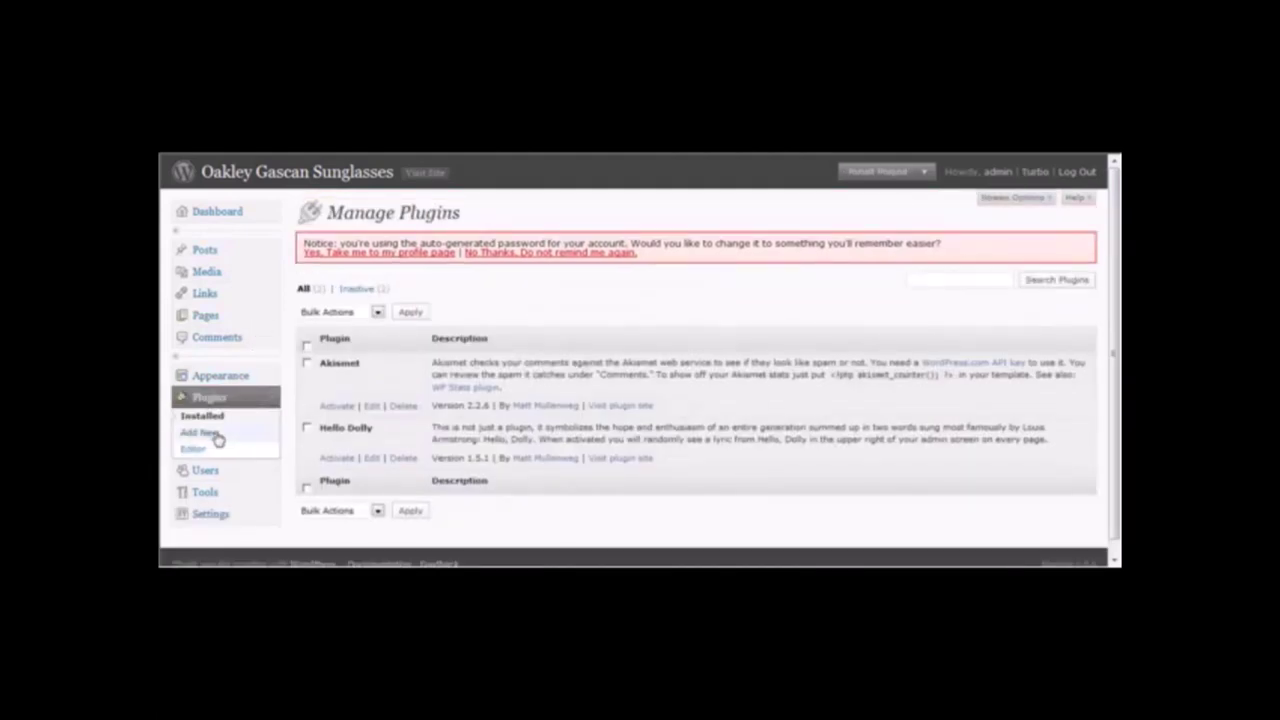
click(217, 440)
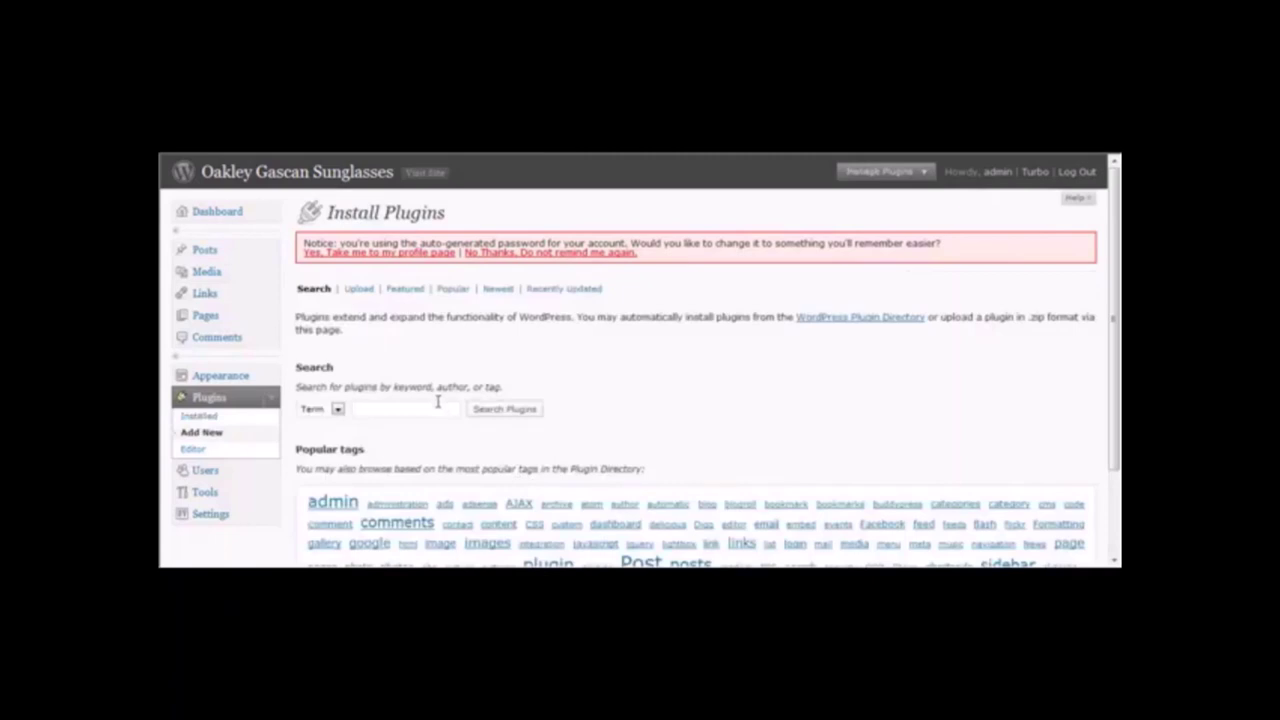
text(all in one seo)
key(Return)
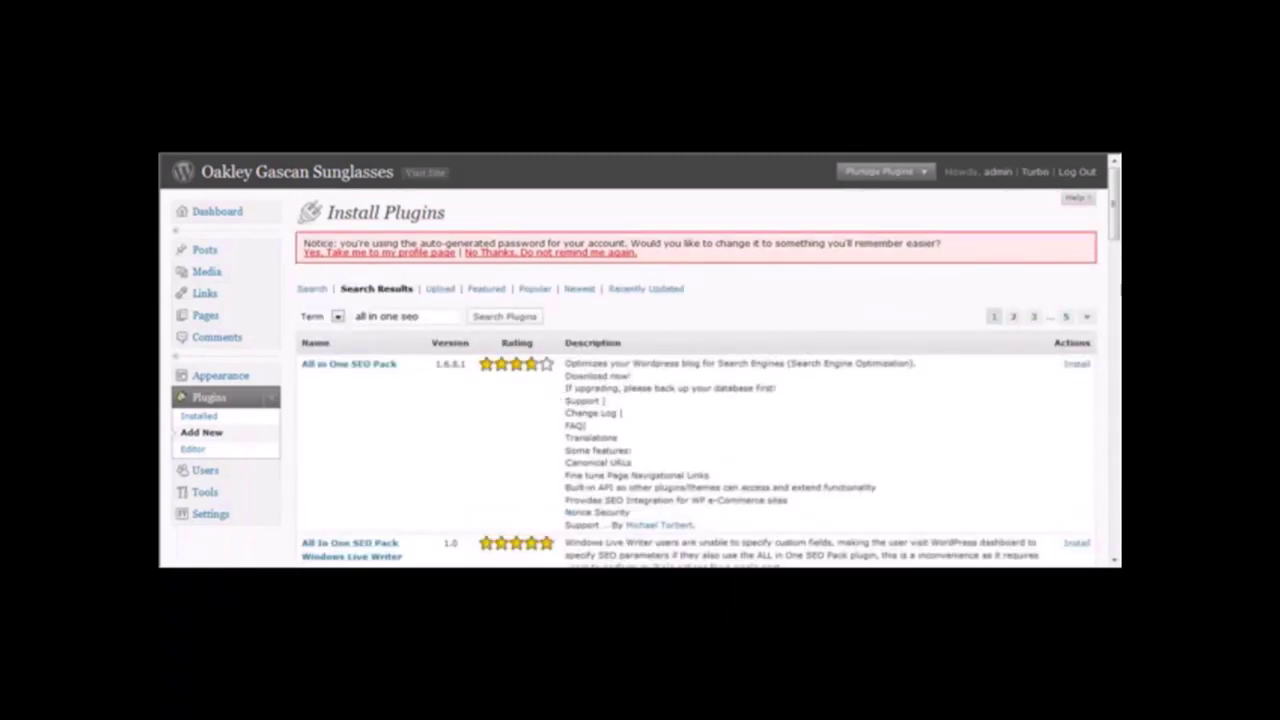
drag(1116, 222, 1116, 250)
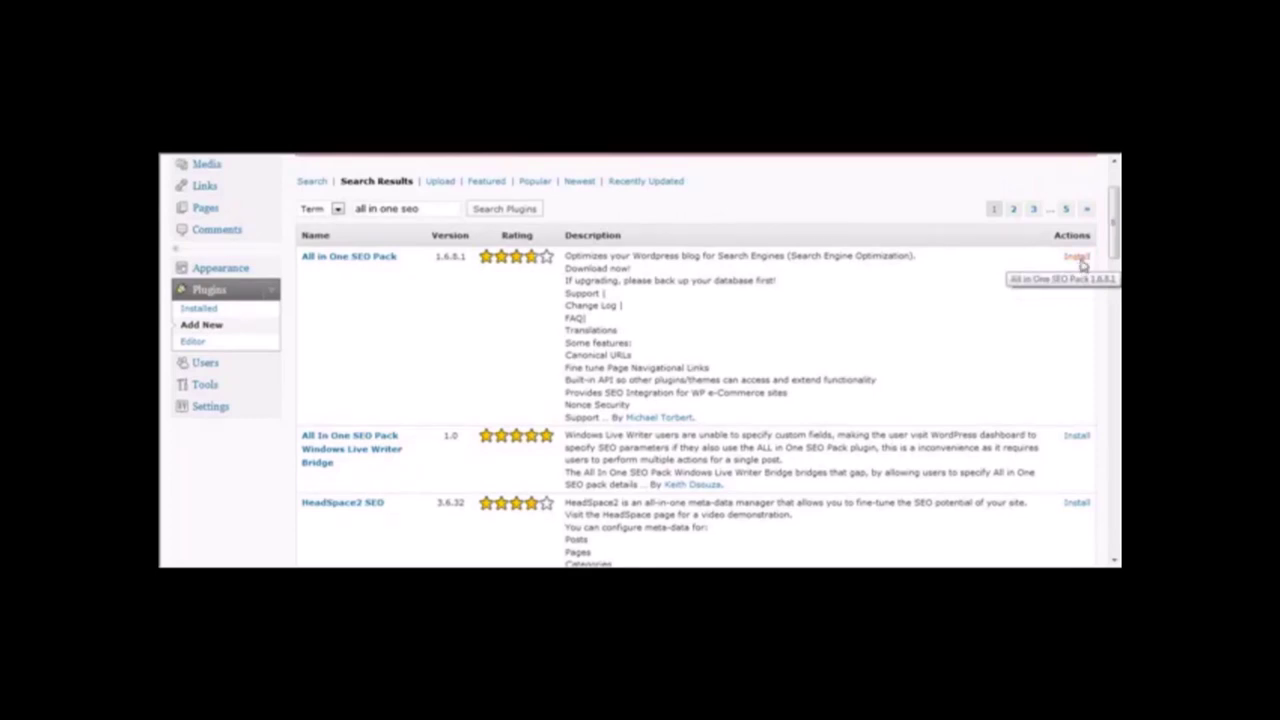
click(1078, 259)
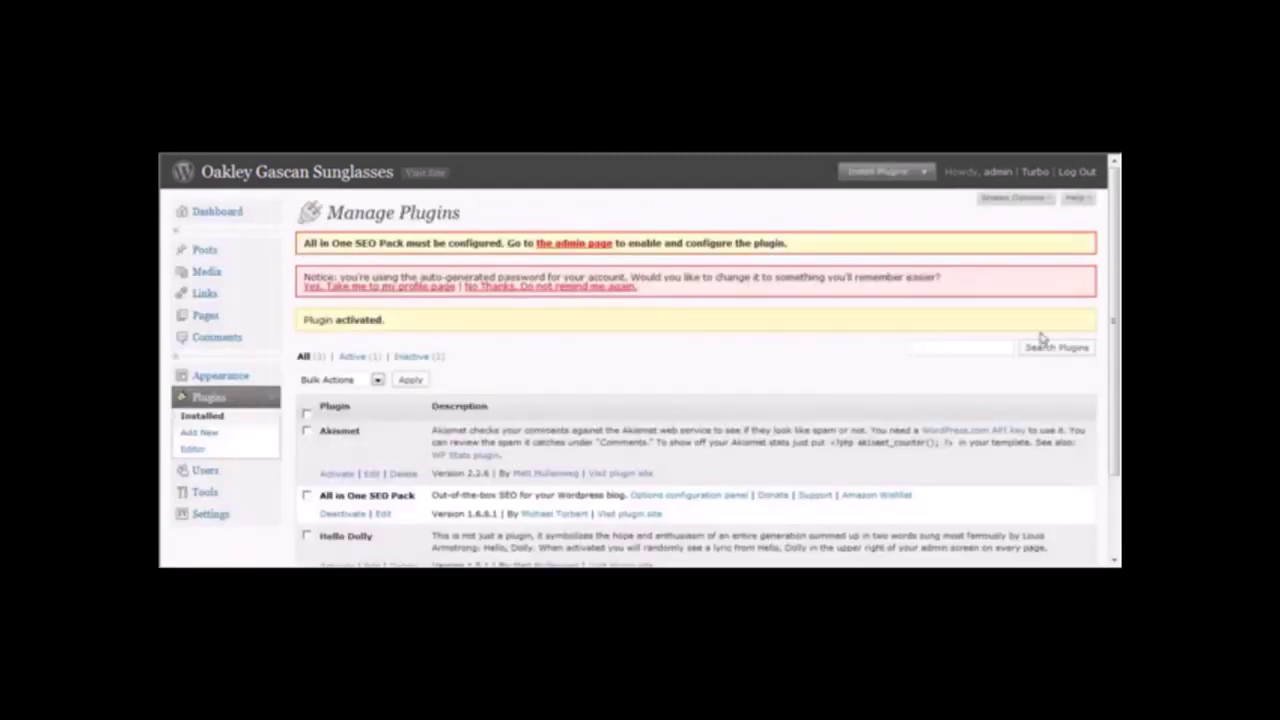
Confirm deleting Hello Dolly, activate Akismet, and open its API key configuration.
drag(1117, 332, 1117, 412)
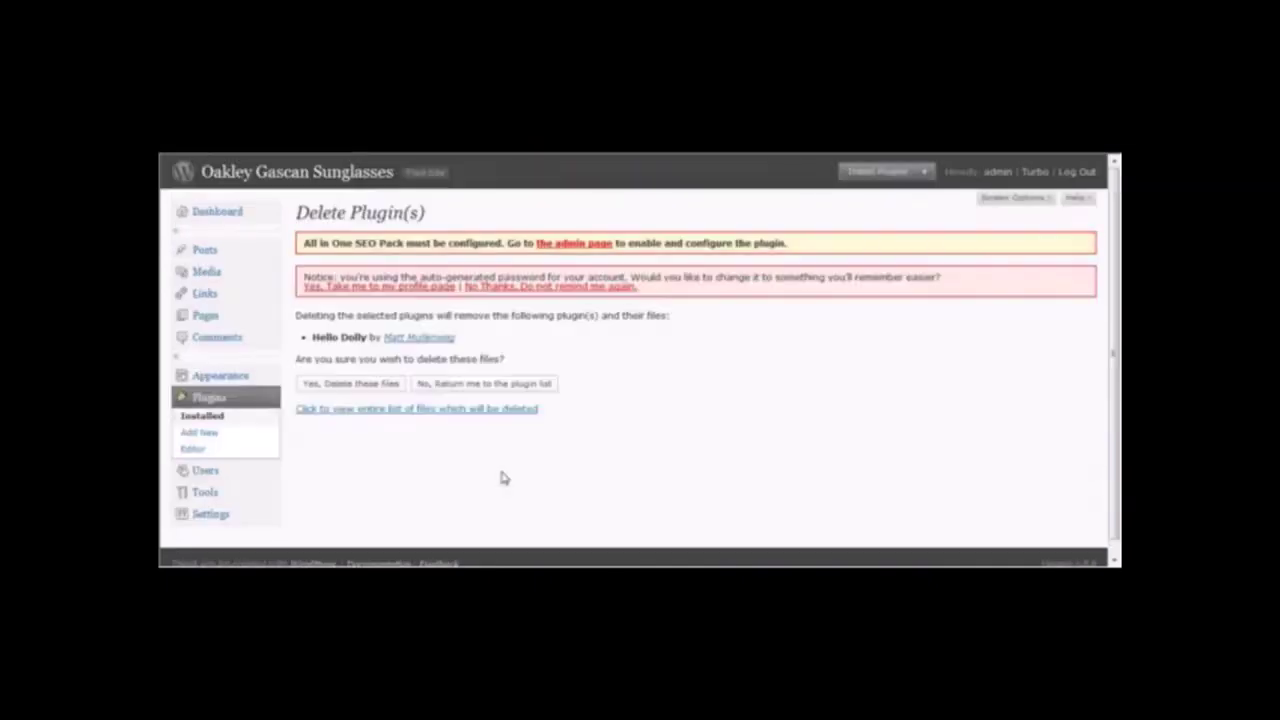
click(380, 383)
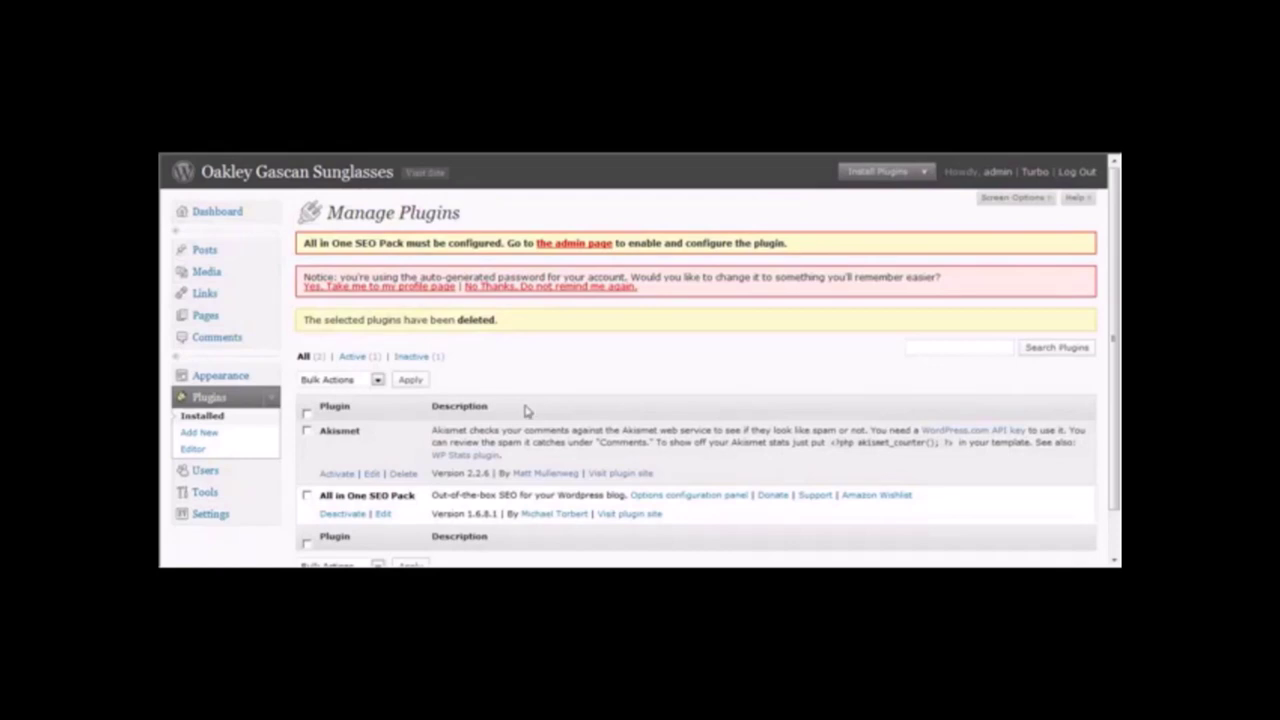
click(337, 474)
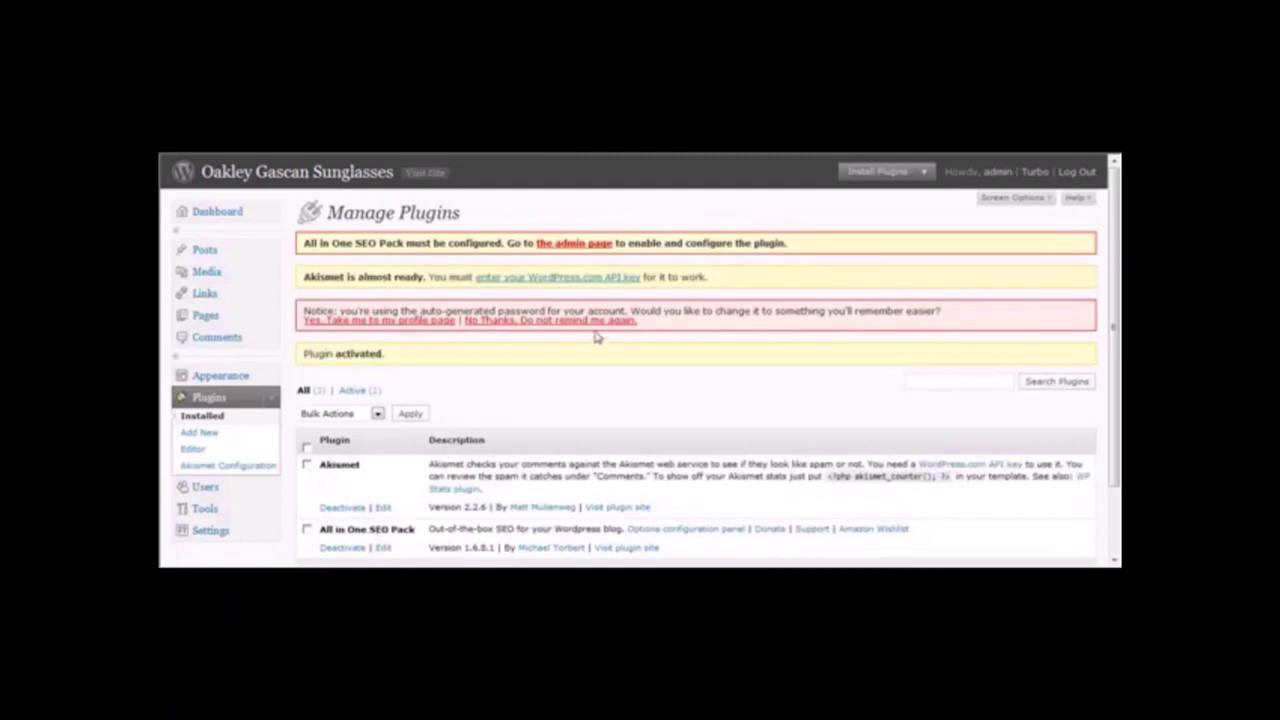
right_click(540, 284)
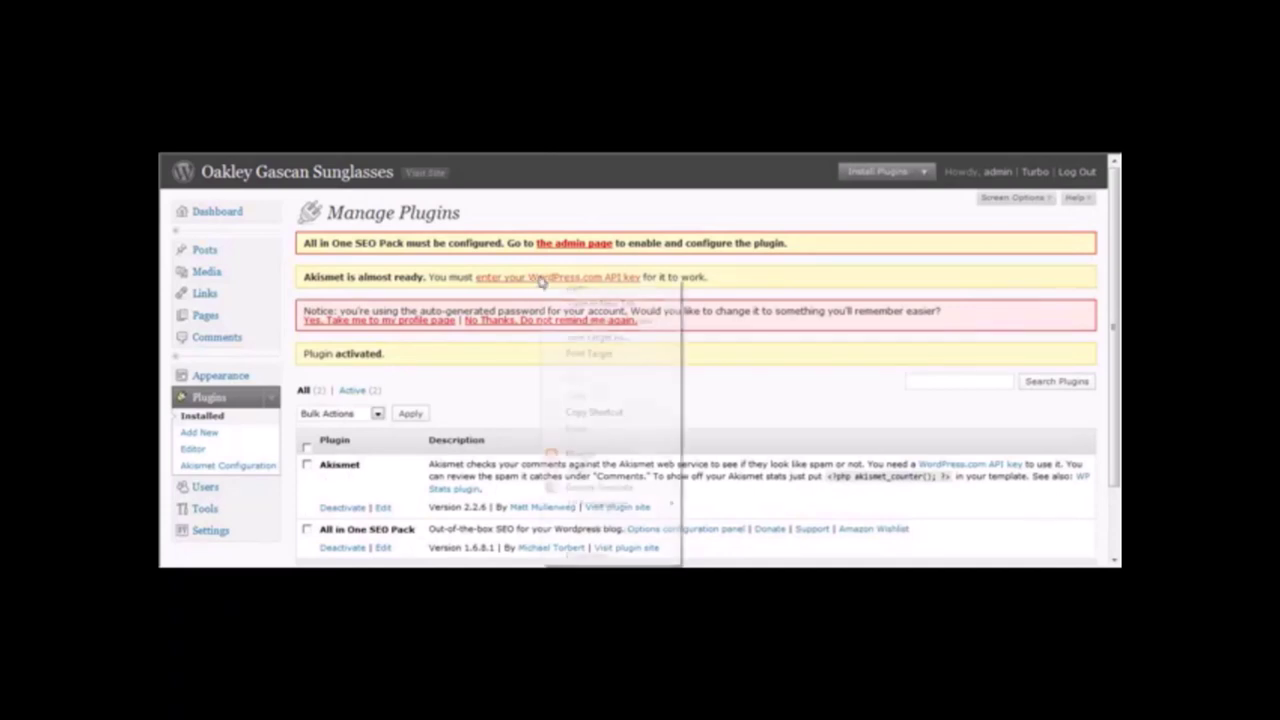
click(588, 300)
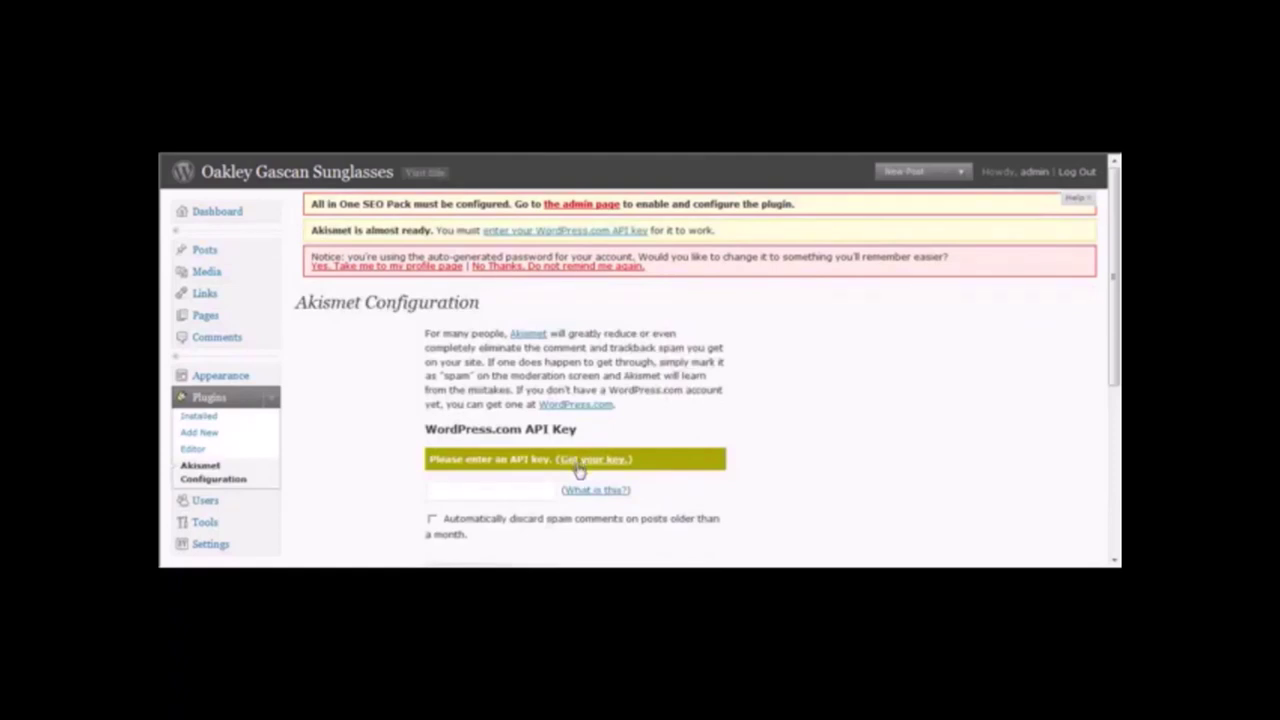
Open Akismet's 'Get your key' link to WordPress.com in a new window.
right_click(578, 470)
click(635, 201)
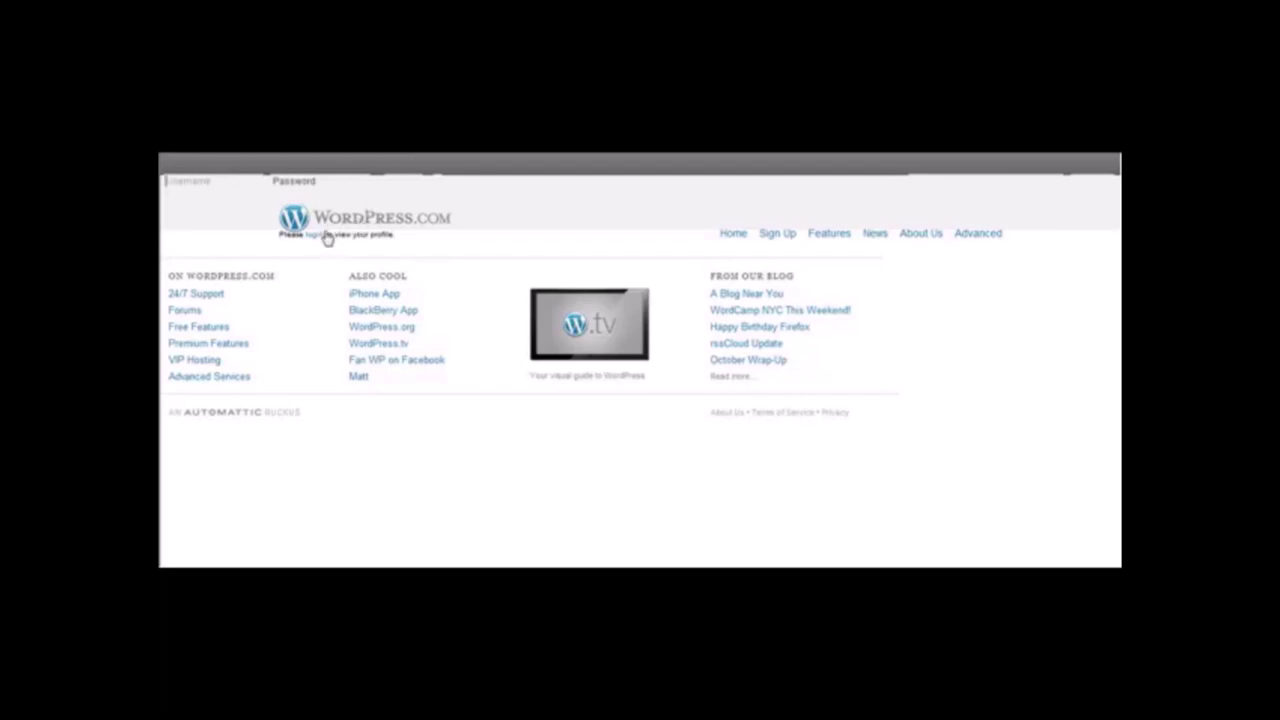
Open the WordPress.com sign-up form and enter a username, password and password confirmation.
click(779, 236)
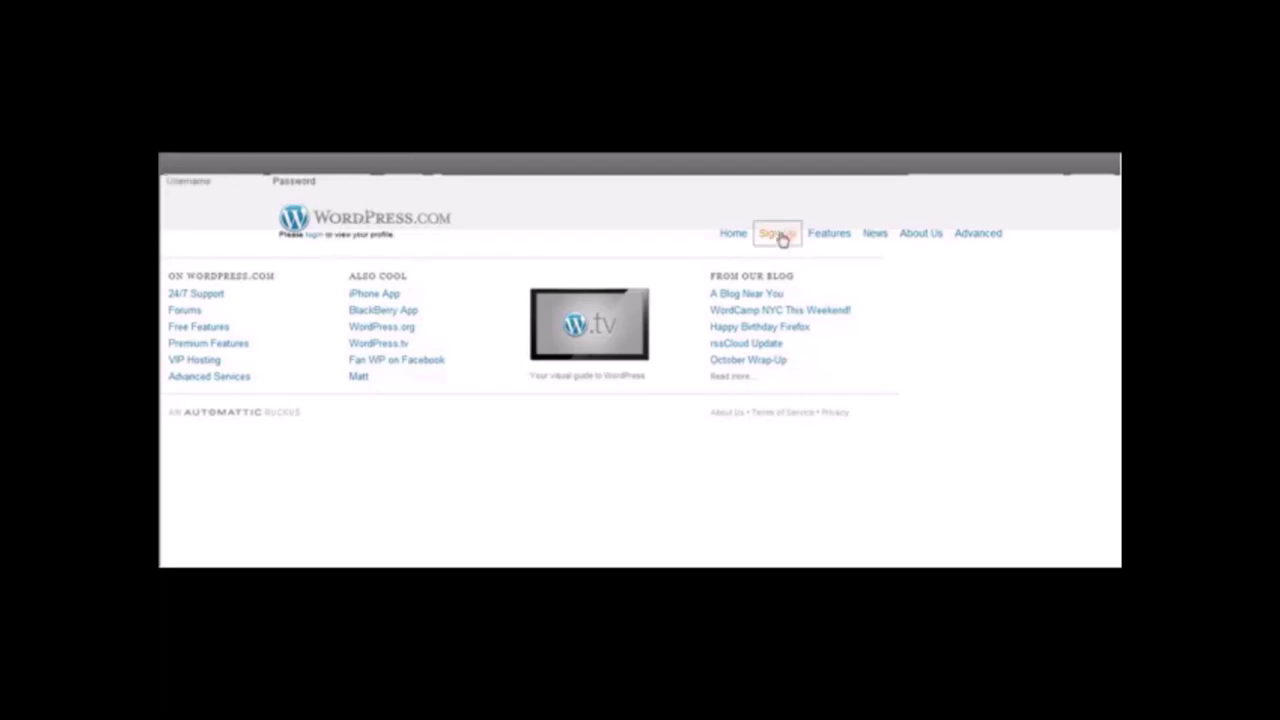
click(507, 354)
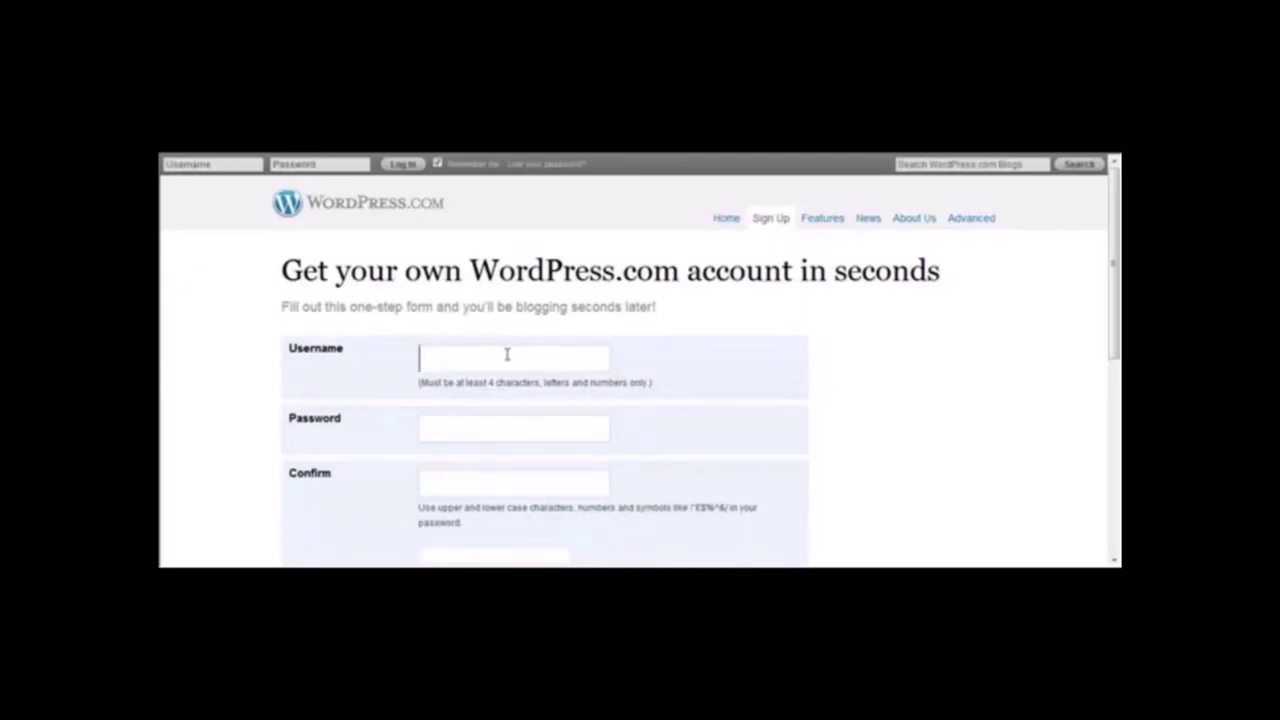
text(oakleyg)
text(ascansun)
text(glasses)
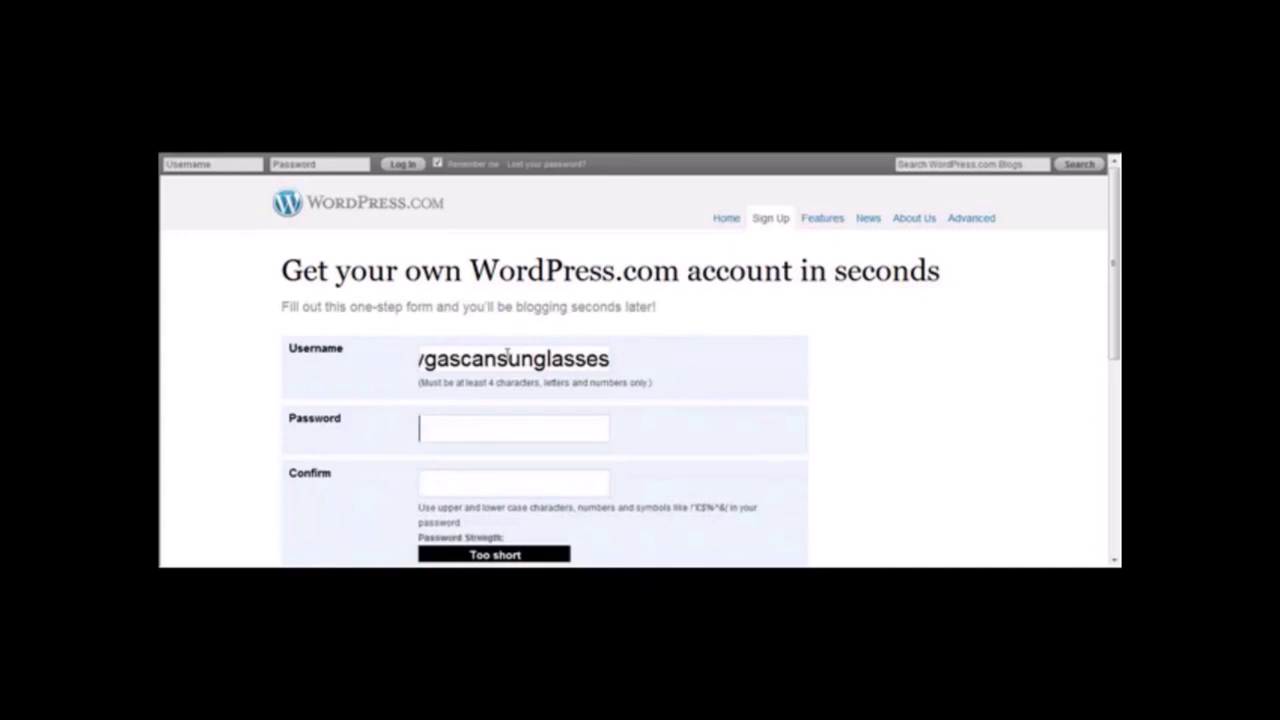
text(●●●●●●●●●●●●)
key(Tab)
text(●●●●●●●●●●●●)
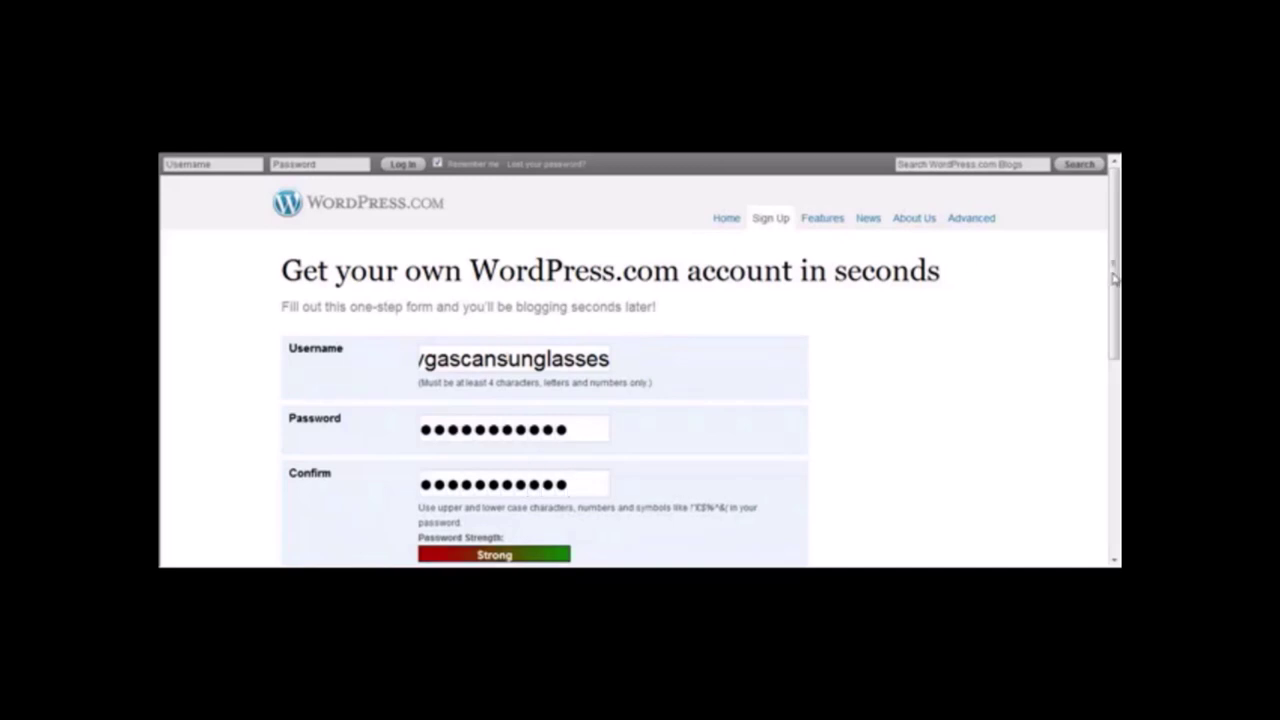
scroll(600, 418, down, 3)
Enter the account e-mail, accept the terms, and choose 'Just a username, please'.
click(561, 418)
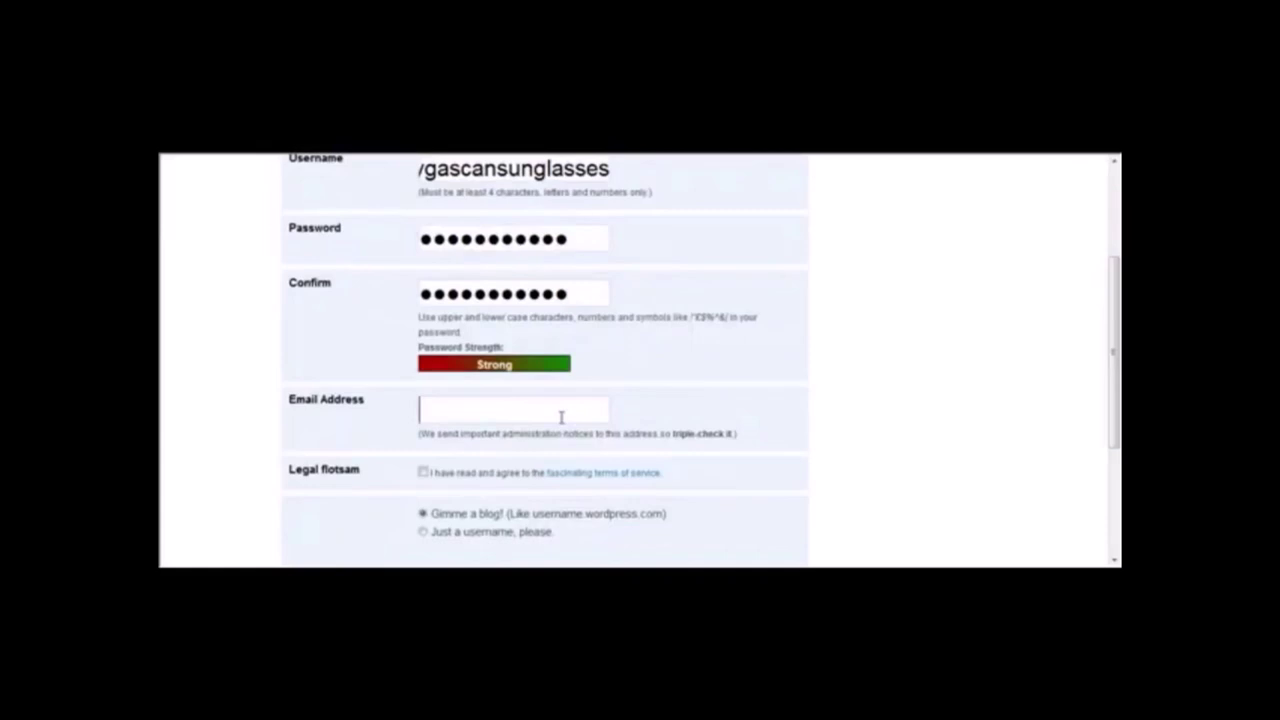
text(inf)
key(BackSpace)
key(BackSpace)
key(BackSpace)
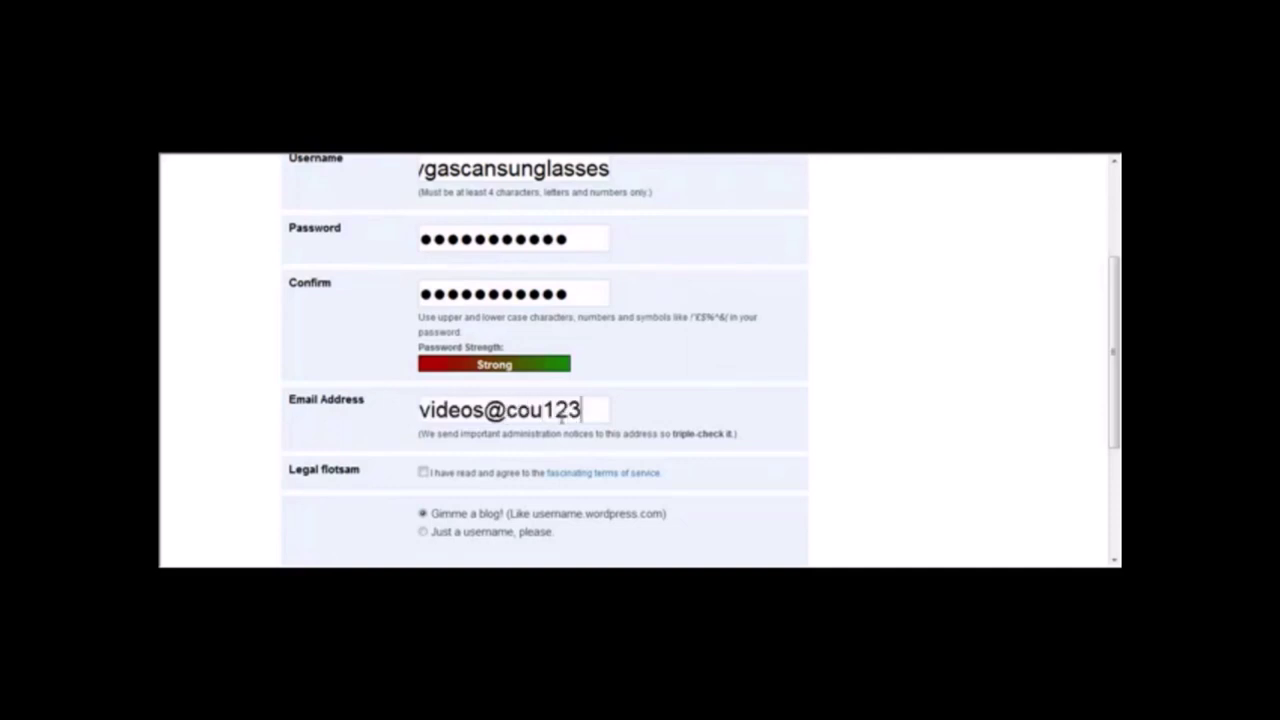
click(424, 473)
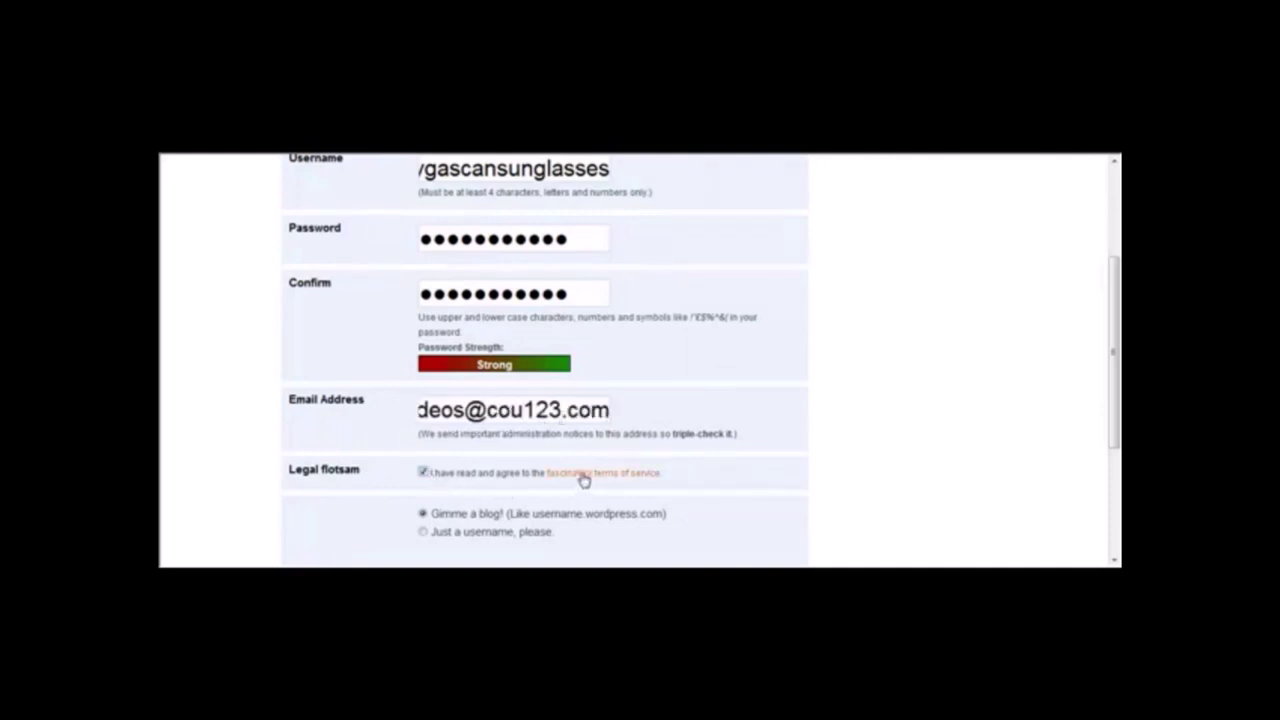
scroll(1118, 396, down, 2)
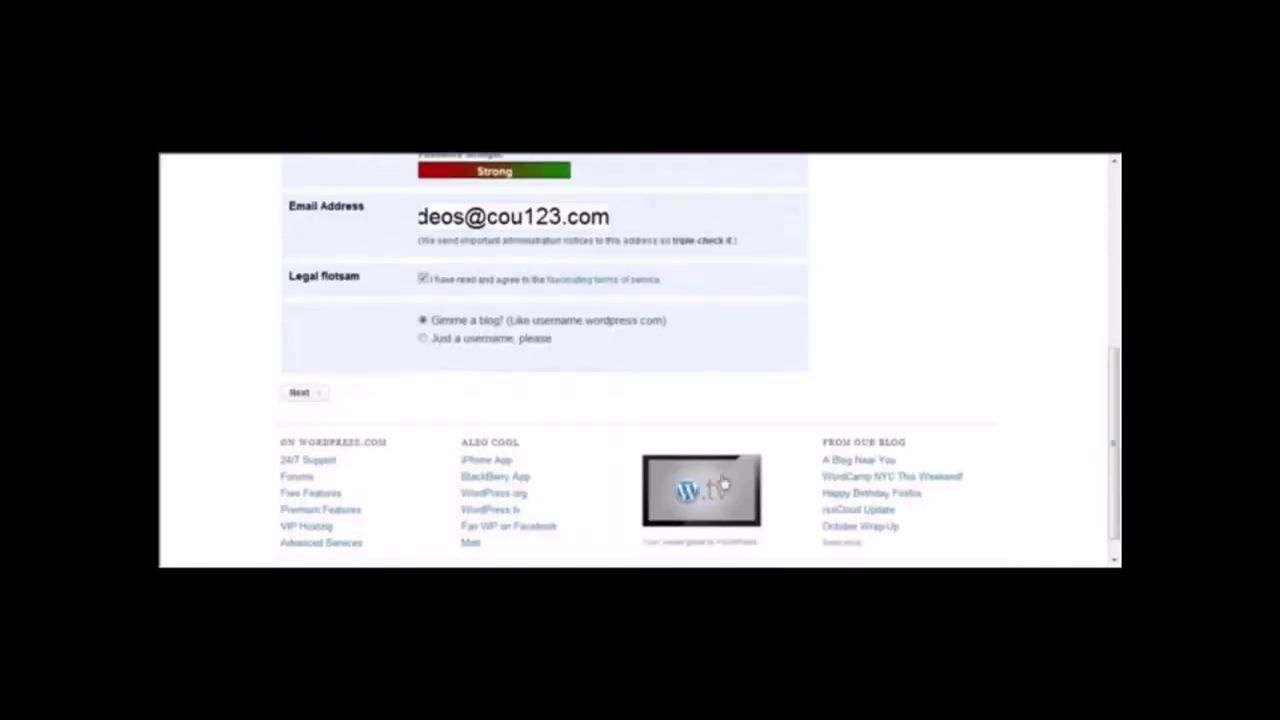
click(424, 339)
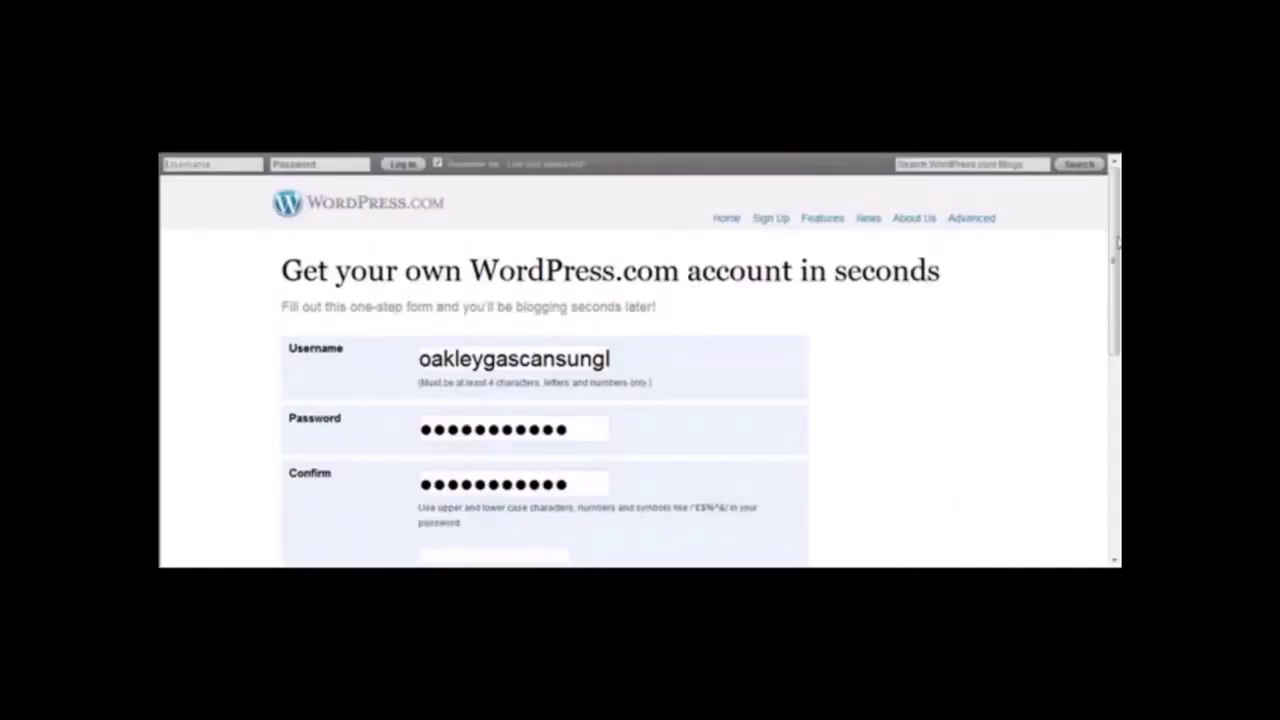
Replace the rejected e-mail with a different address and resubmit the sign-up form.
scroll(1118, 244, down, 3)
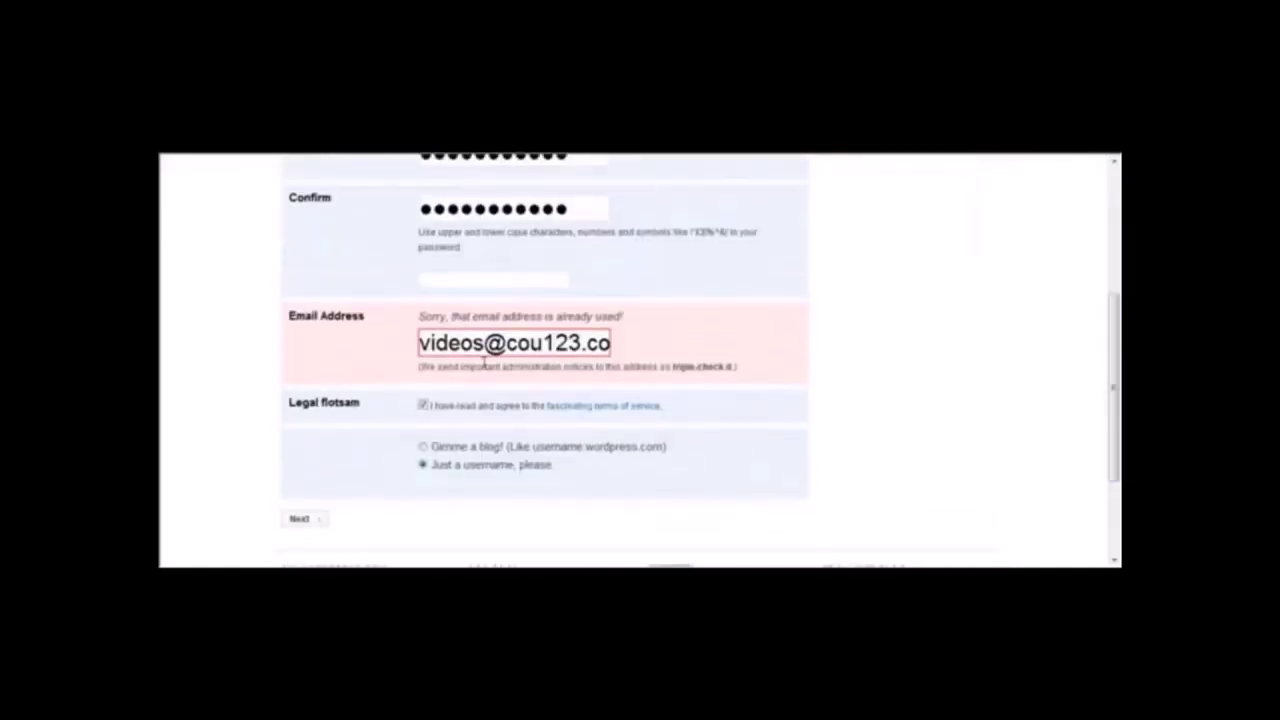
drag(424, 340, 734, 351)
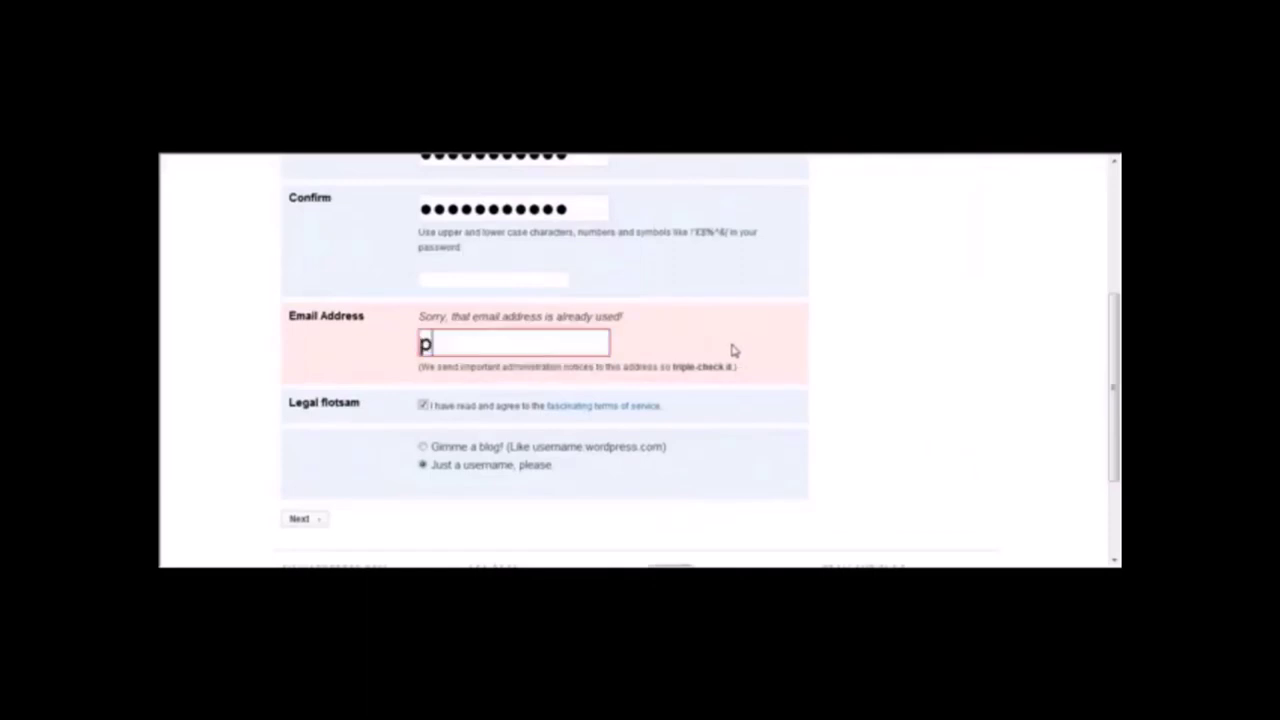
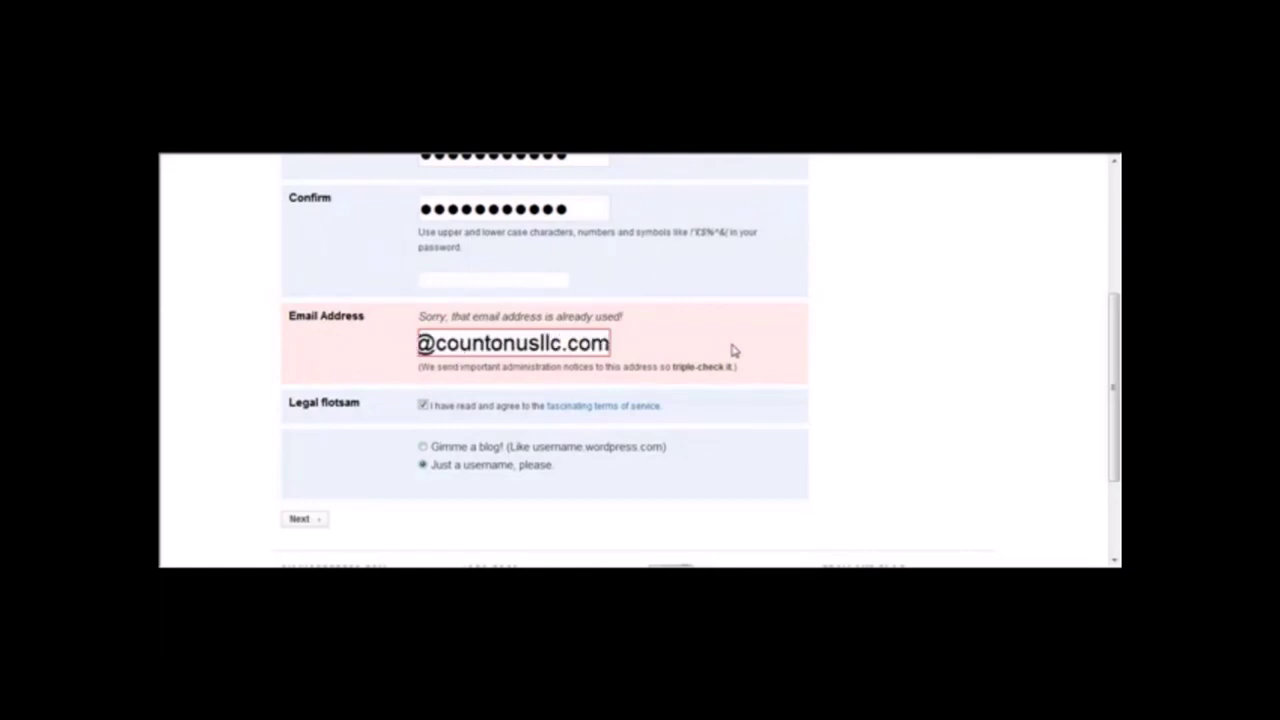
scroll(717, 414, down, 2)
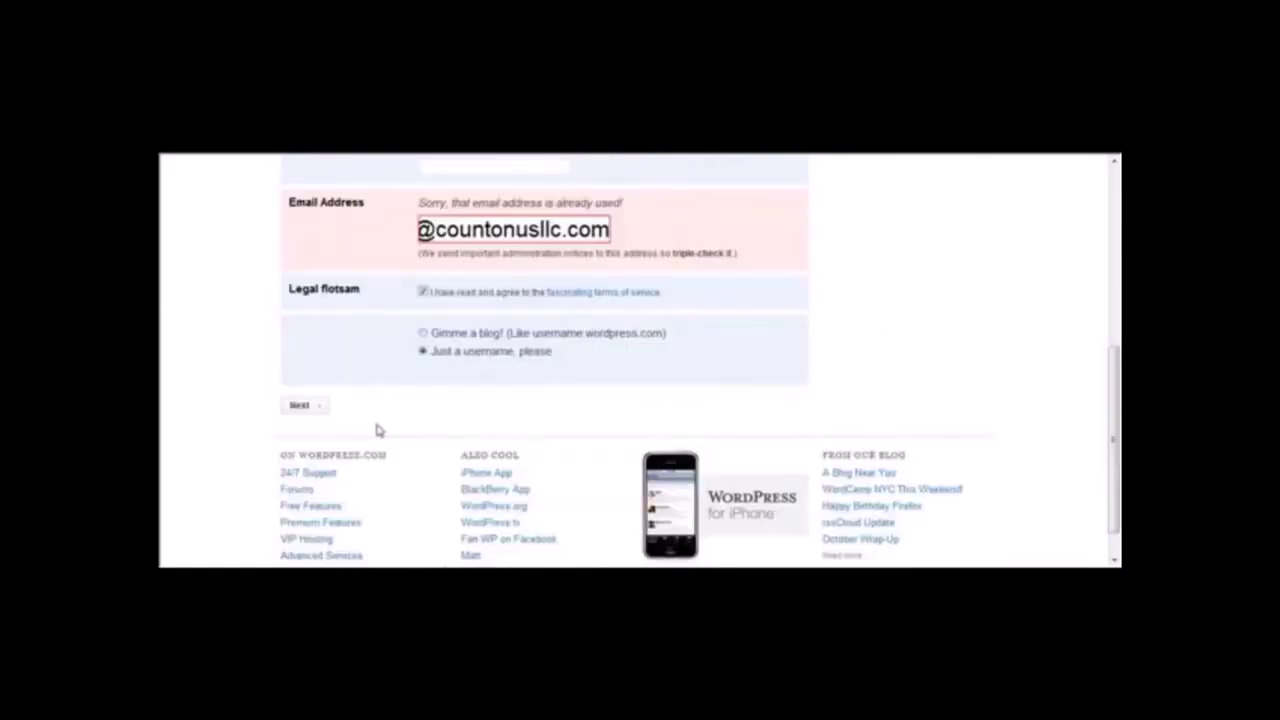
key(Return)
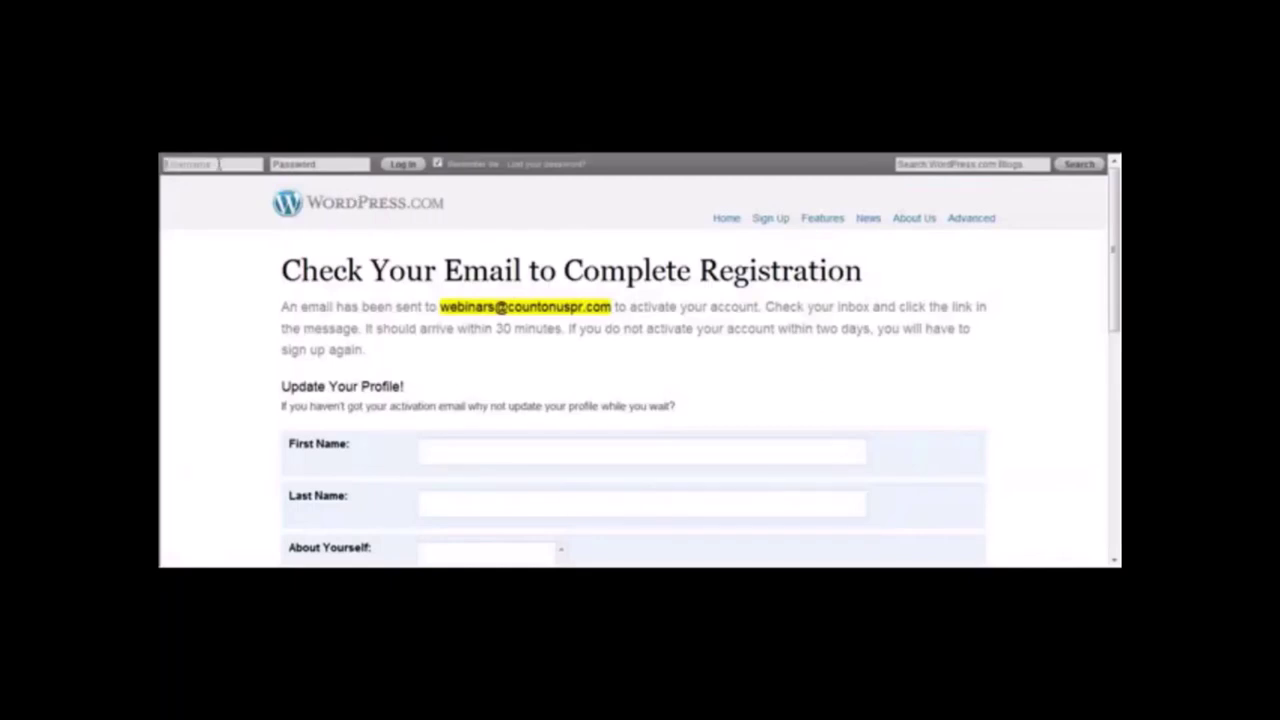
Log in to WordPress.com with the new account's username and password.
click(190, 164)
text(sa)
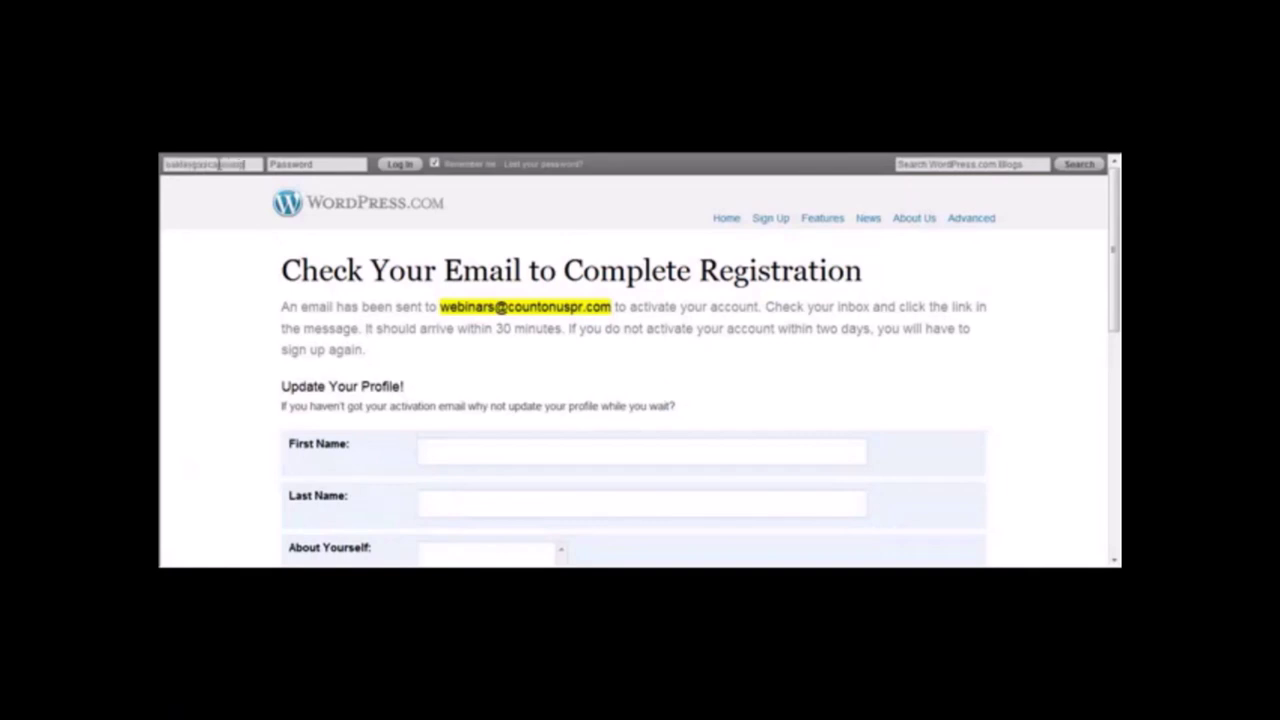
key(Tab)
text(p)
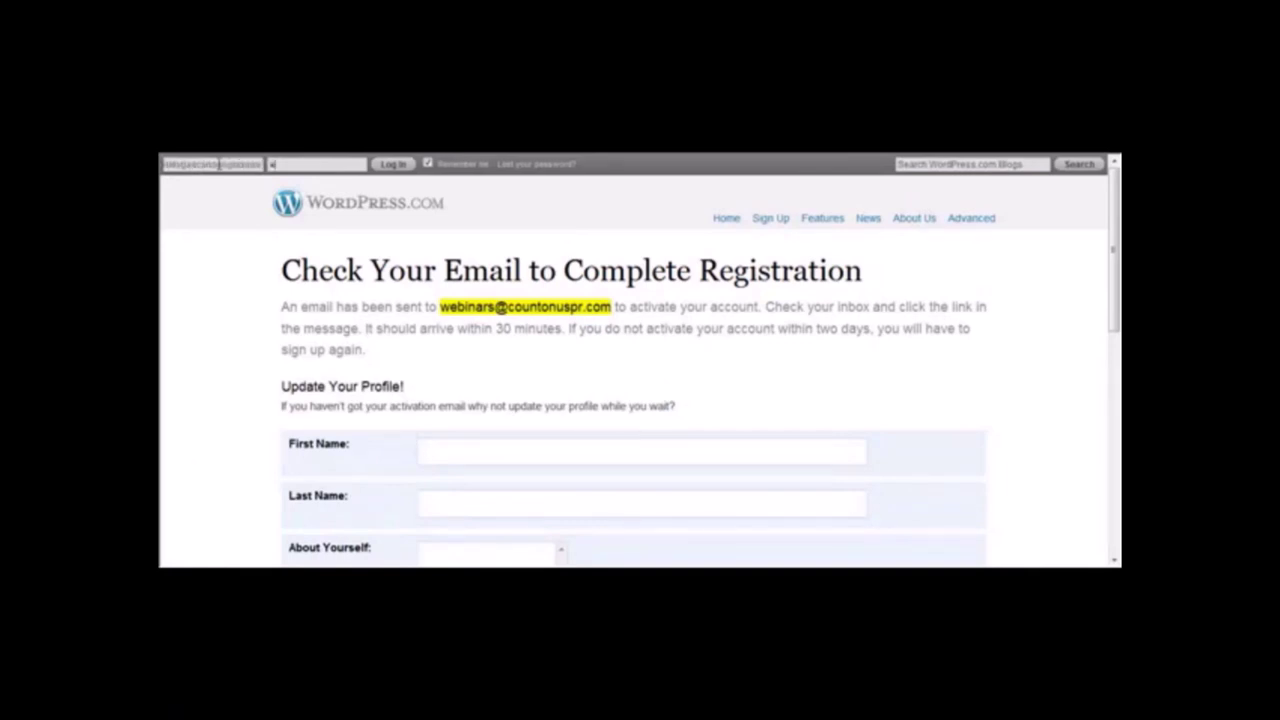
text(ss)
click(398, 168)
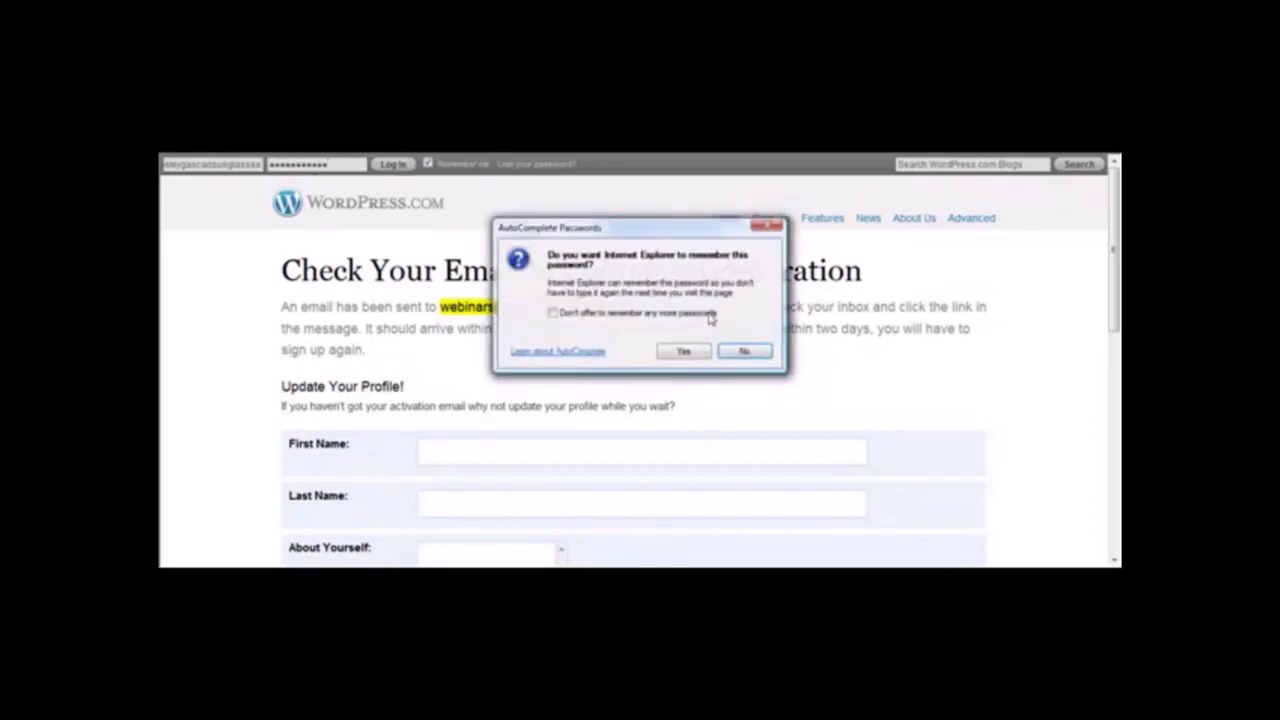
Decline the browser's AutoComplete and RoboForm password-saving prompts.
click(742, 352)
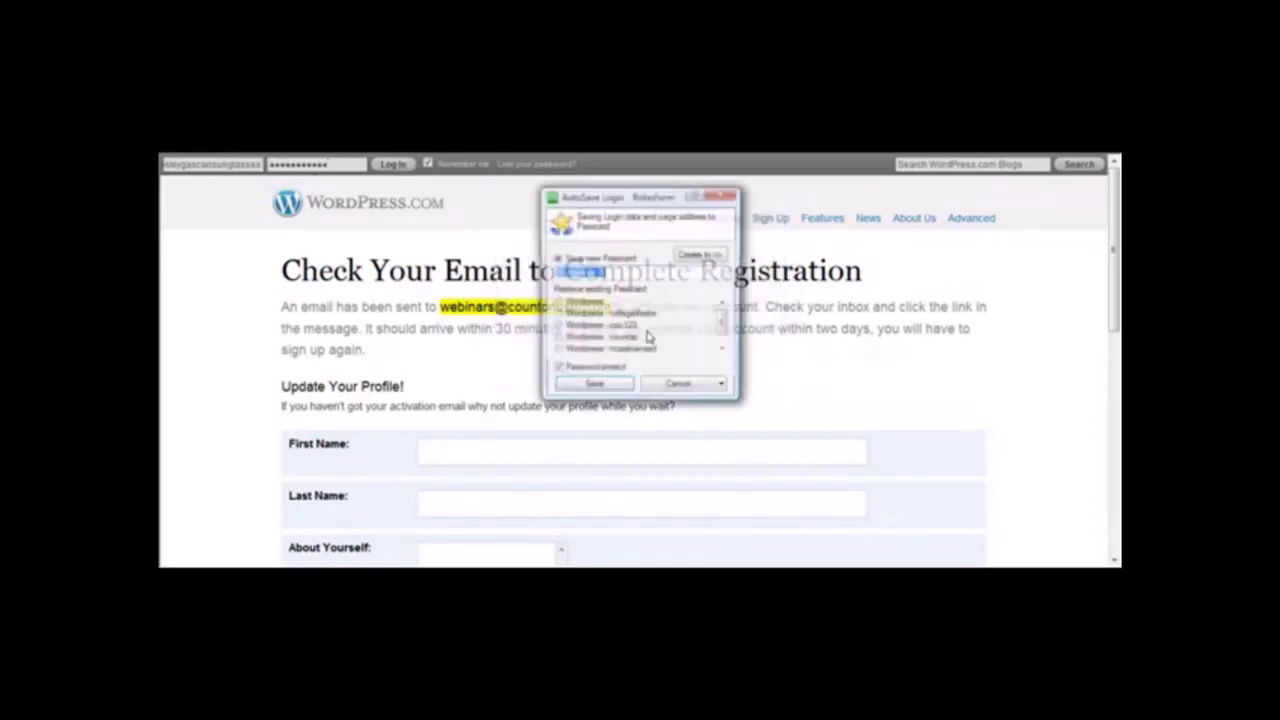
click(680, 385)
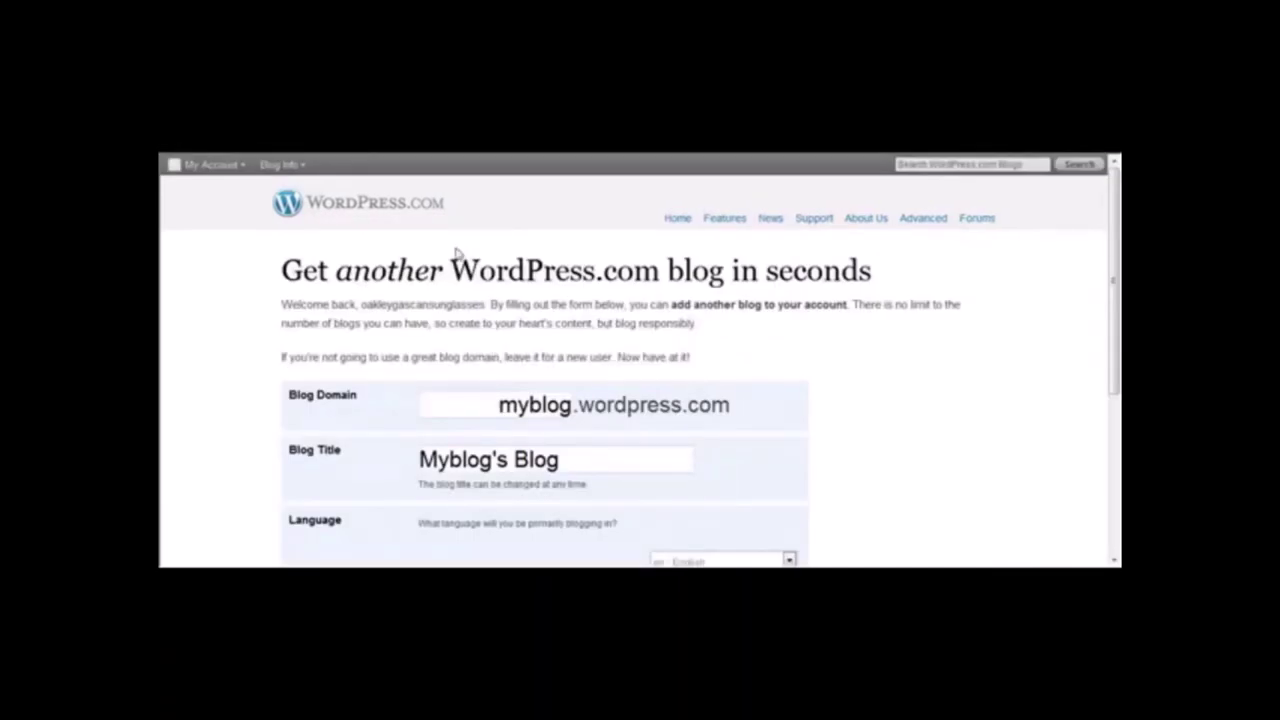
mouse_move(240, 166)
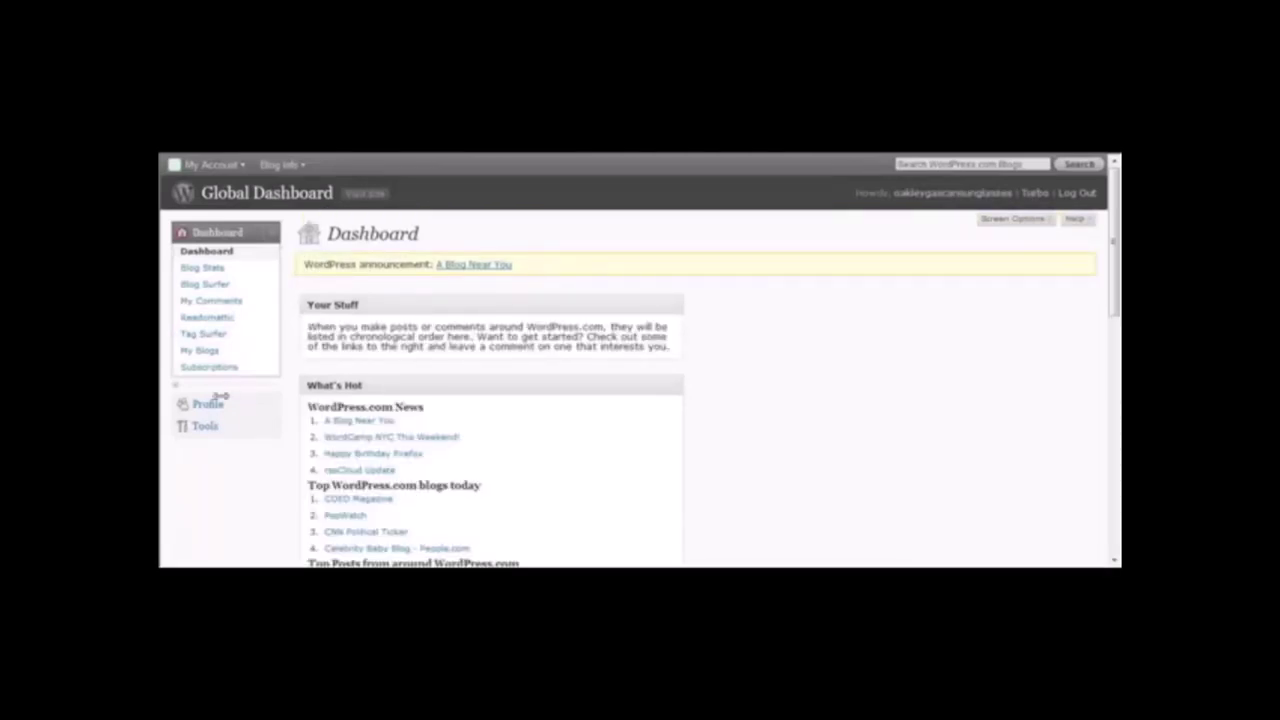
Open the WordPress.com profile page and copy the account's API key.
click(207, 408)
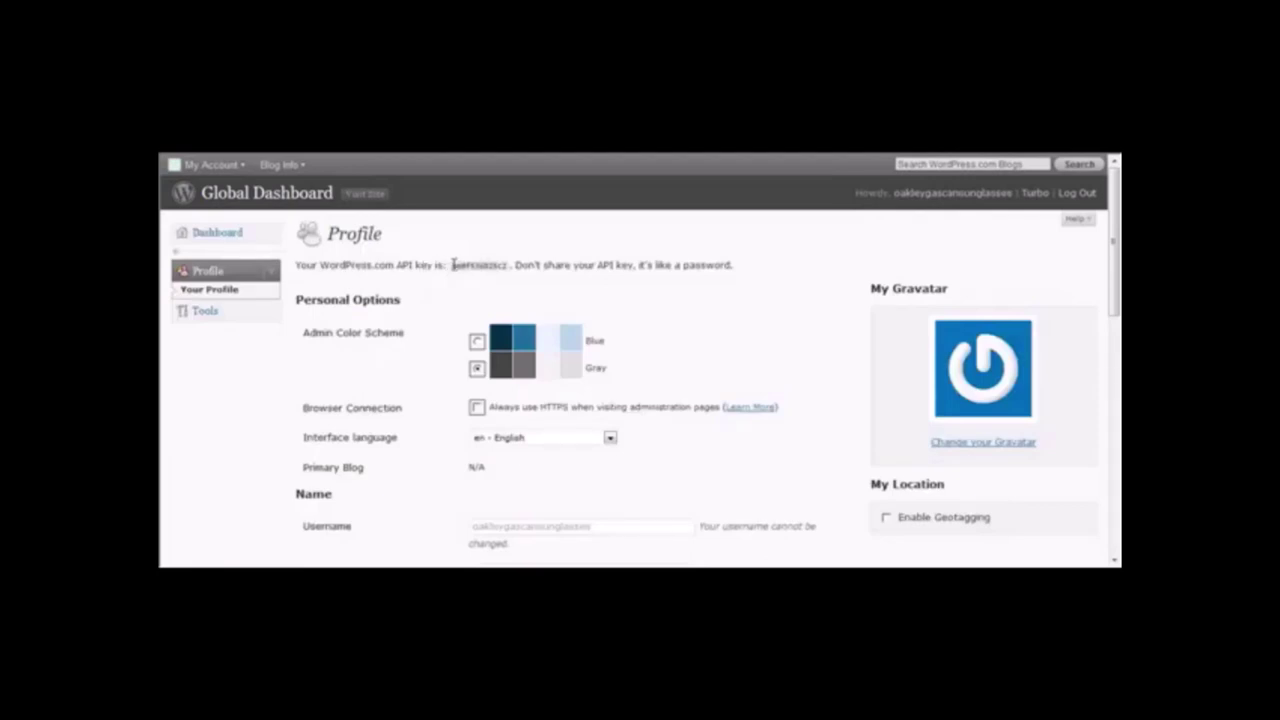
drag(452, 264, 504, 264)
click(504, 264)
double_click(507, 263)
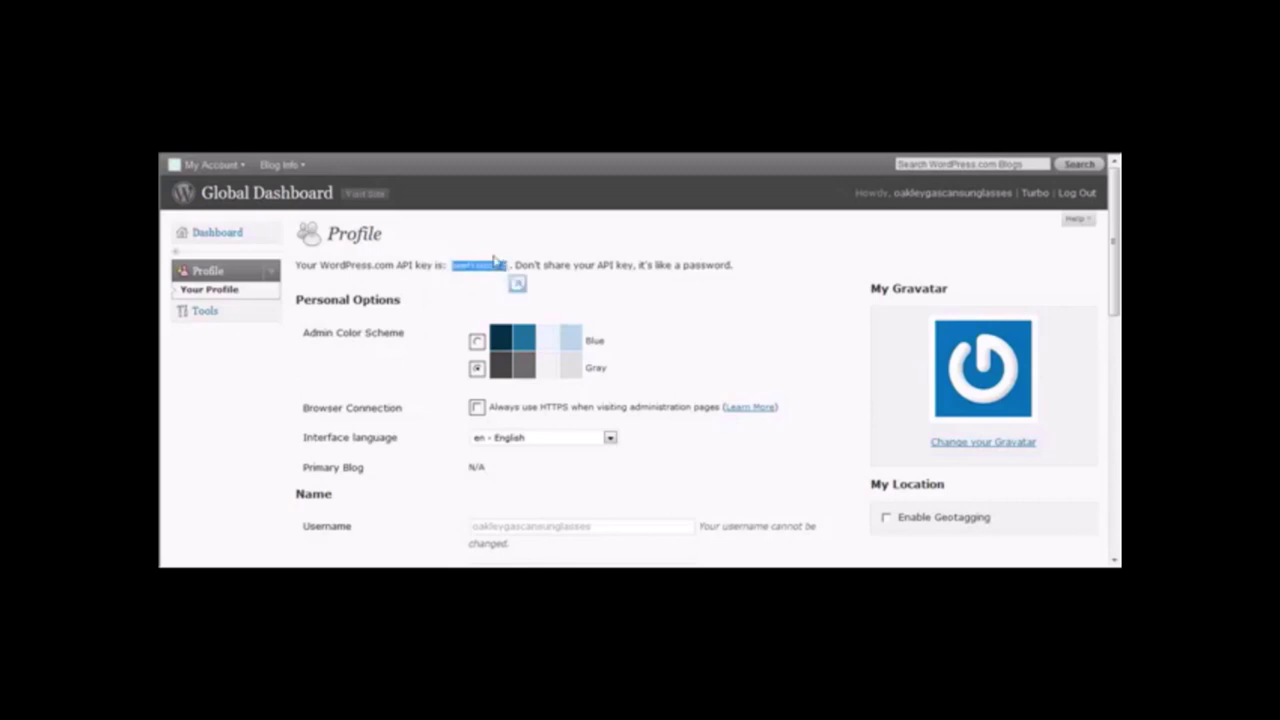
click(494, 260)
right_click(494, 260)
click(474, 280)
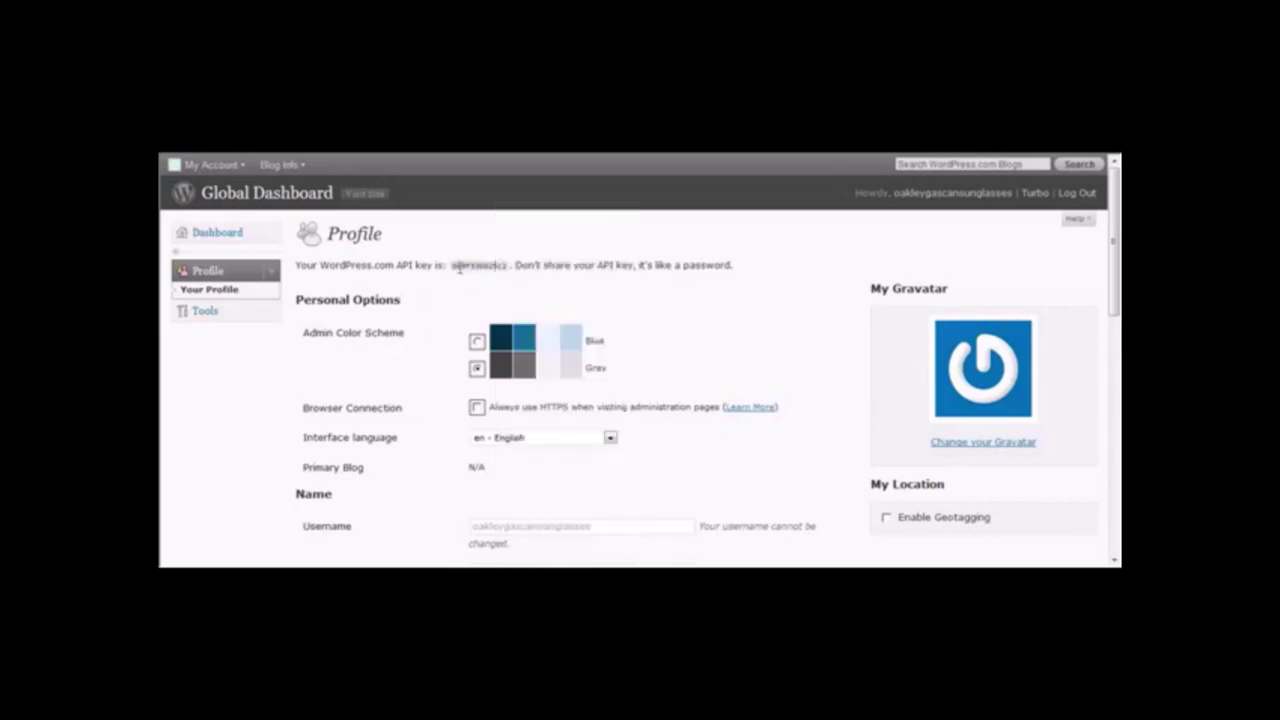
drag(455, 265, 495, 268)
right_click(495, 268)
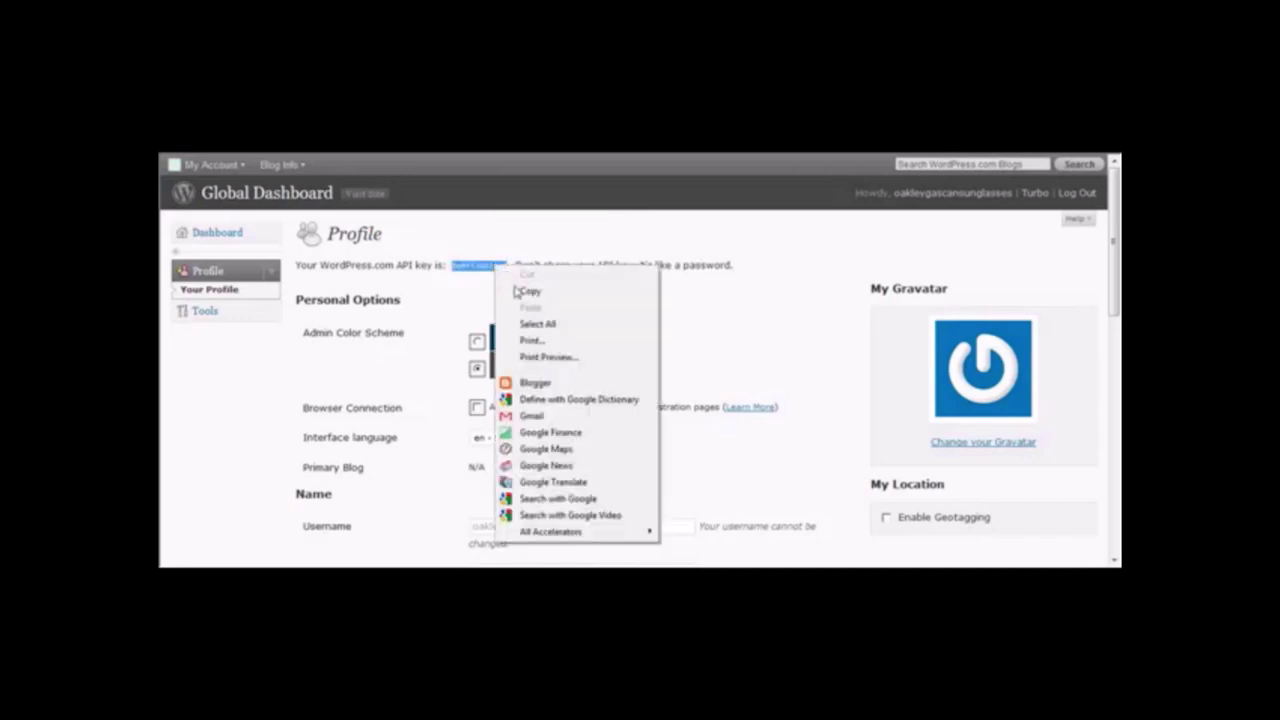
click(528, 289)
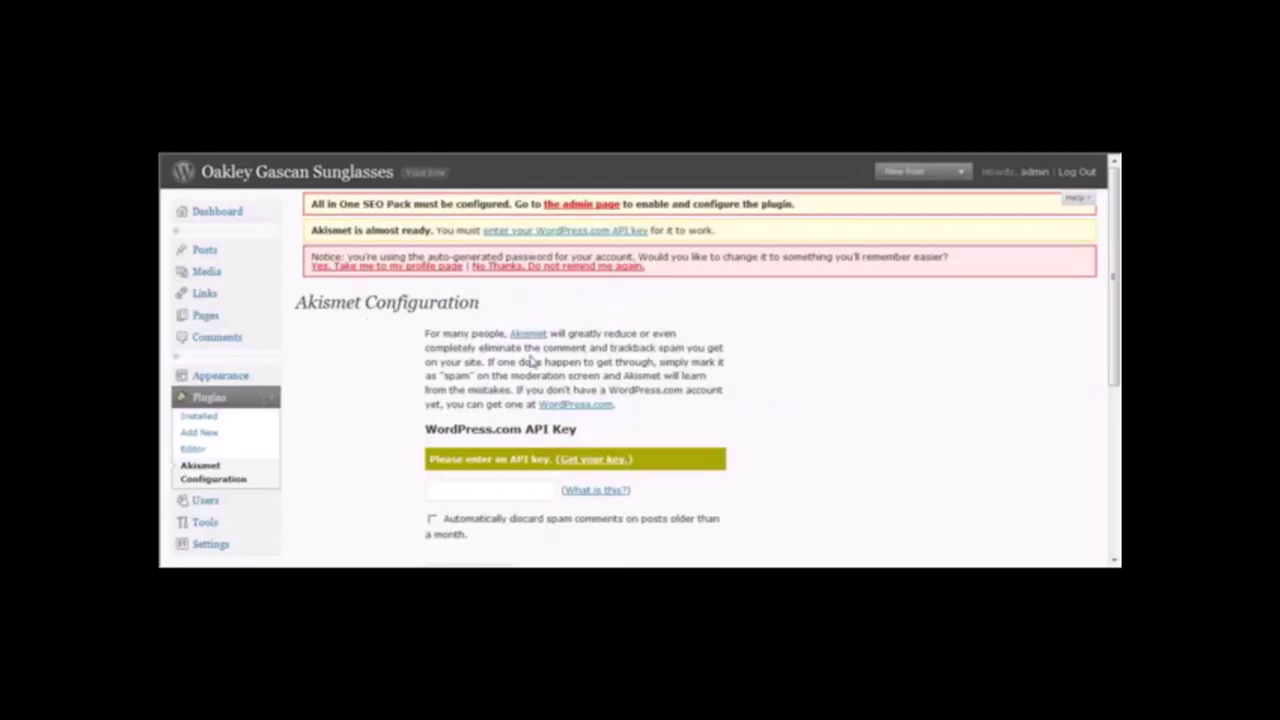
Paste the copied API key into Akismet's key field and save the Akismet options.
click(481, 486)
right_click(483, 490)
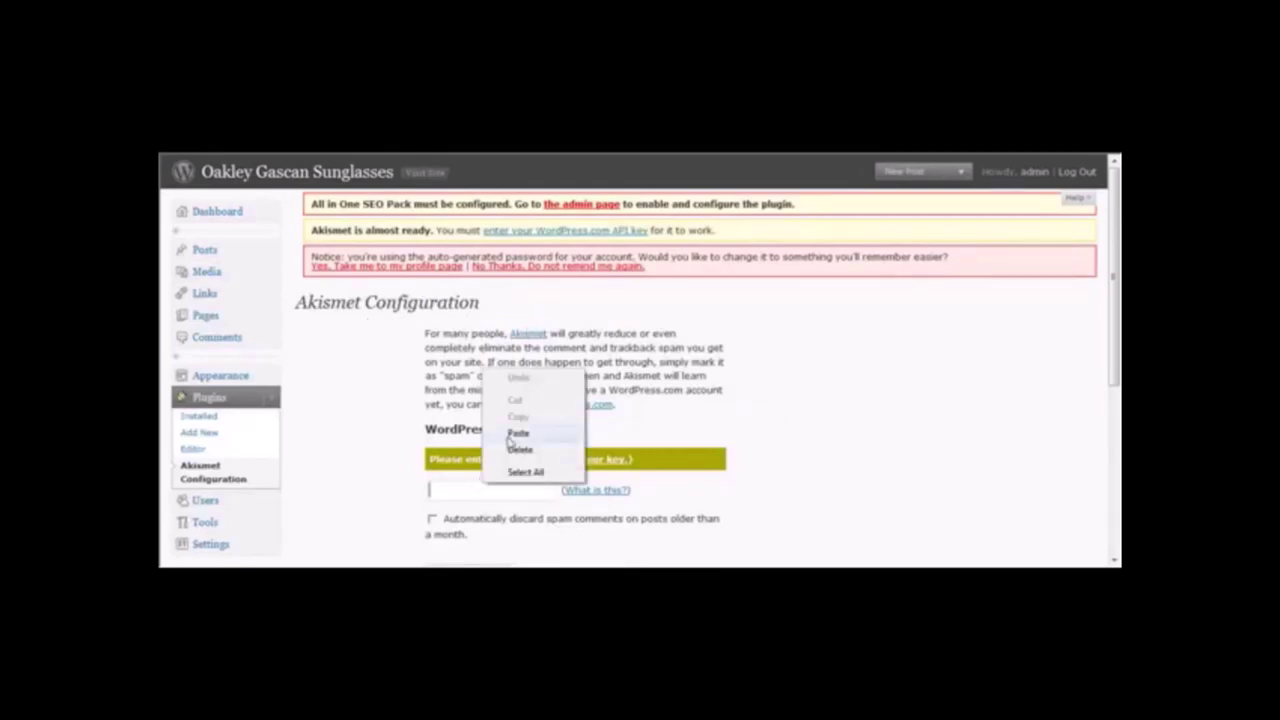
click(512, 433)
drag(1117, 257, 1117, 356)
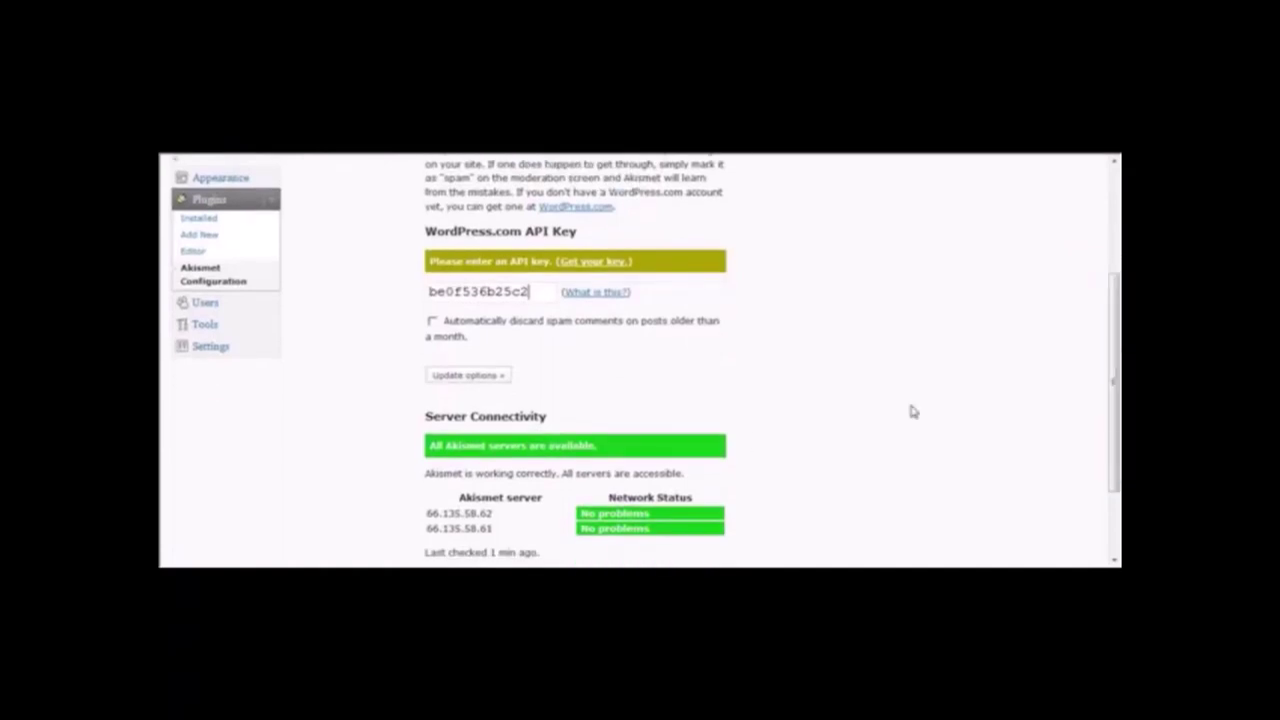
click(492, 384)
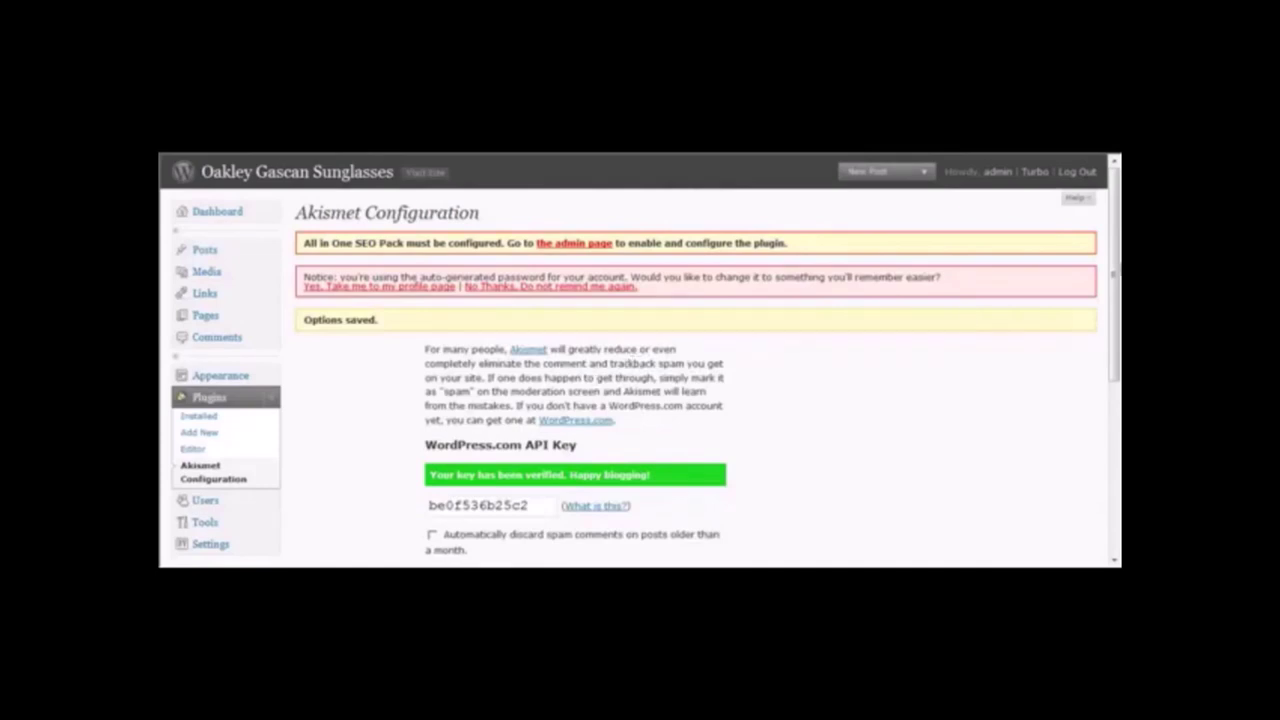
scroll(1115, 257, down, 3)
scroll(1034, 251, up, 3)
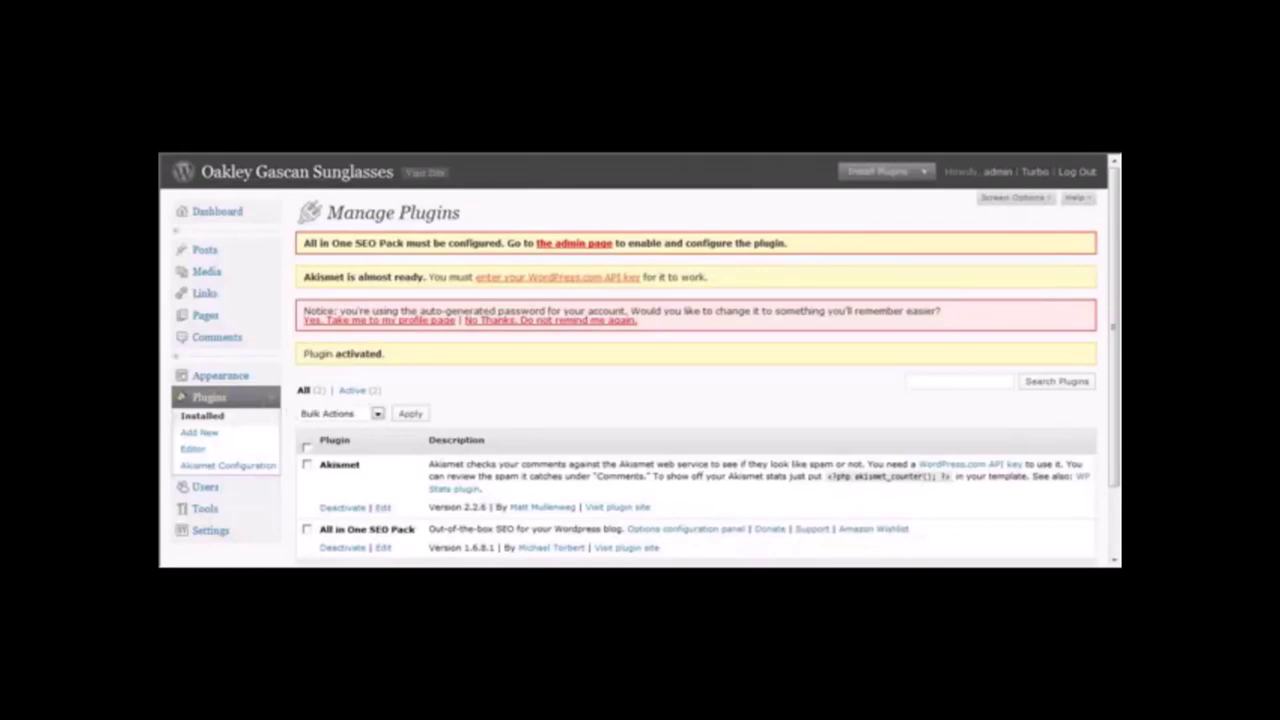
Search the plugin directory for 'social bookmarker'.
click(368, 388)
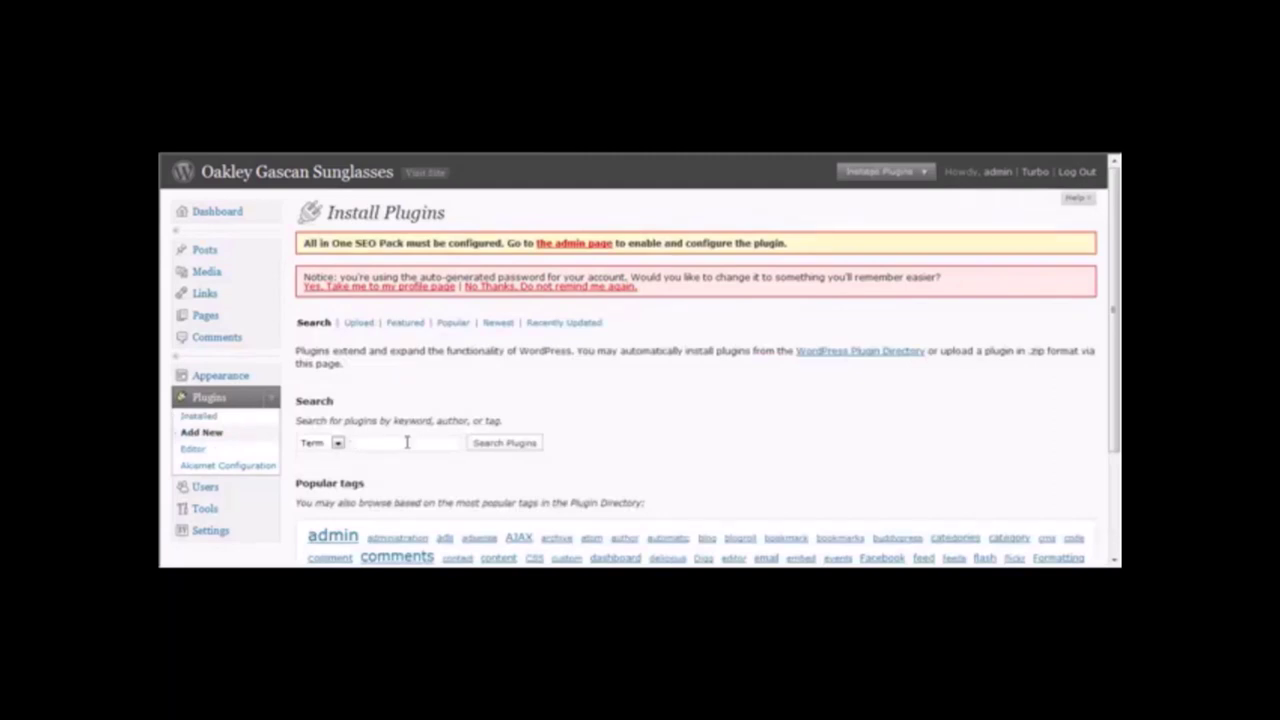
text(social bookmarker)
key(Return)
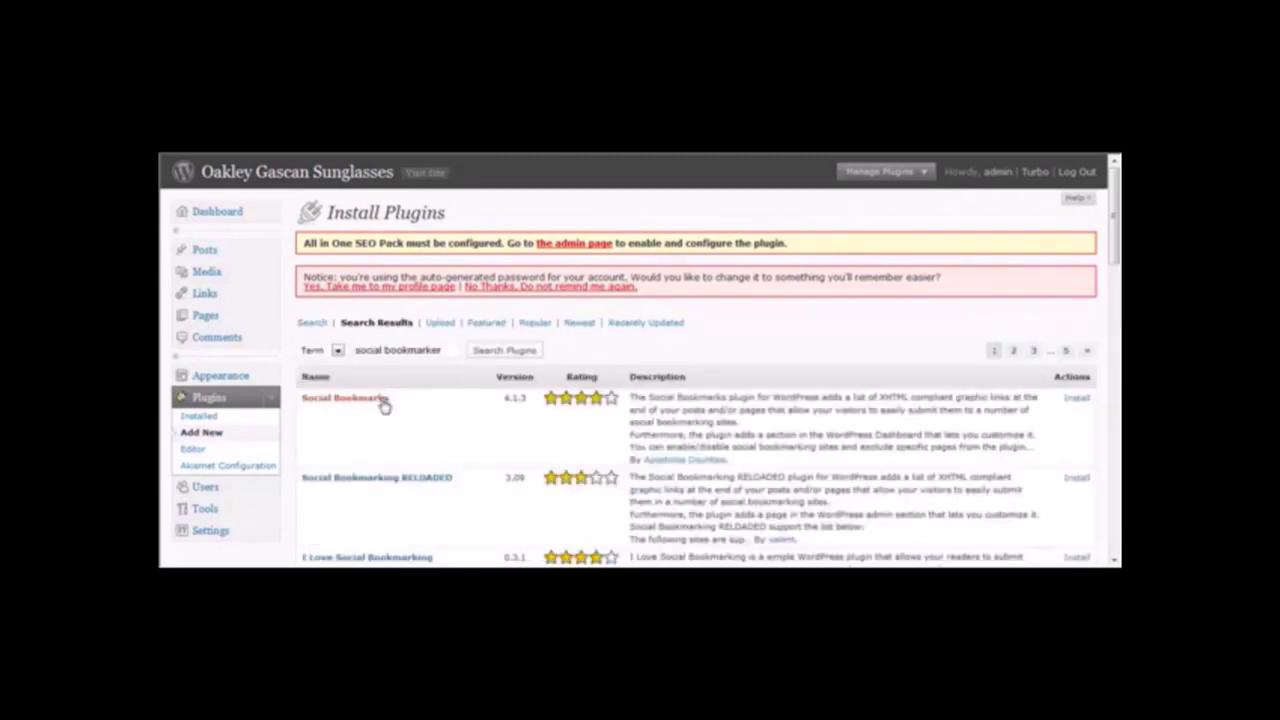
Preview the Social Bookmarks homepage, then install Social Bookmarks 4.1.3.
click(383, 400)
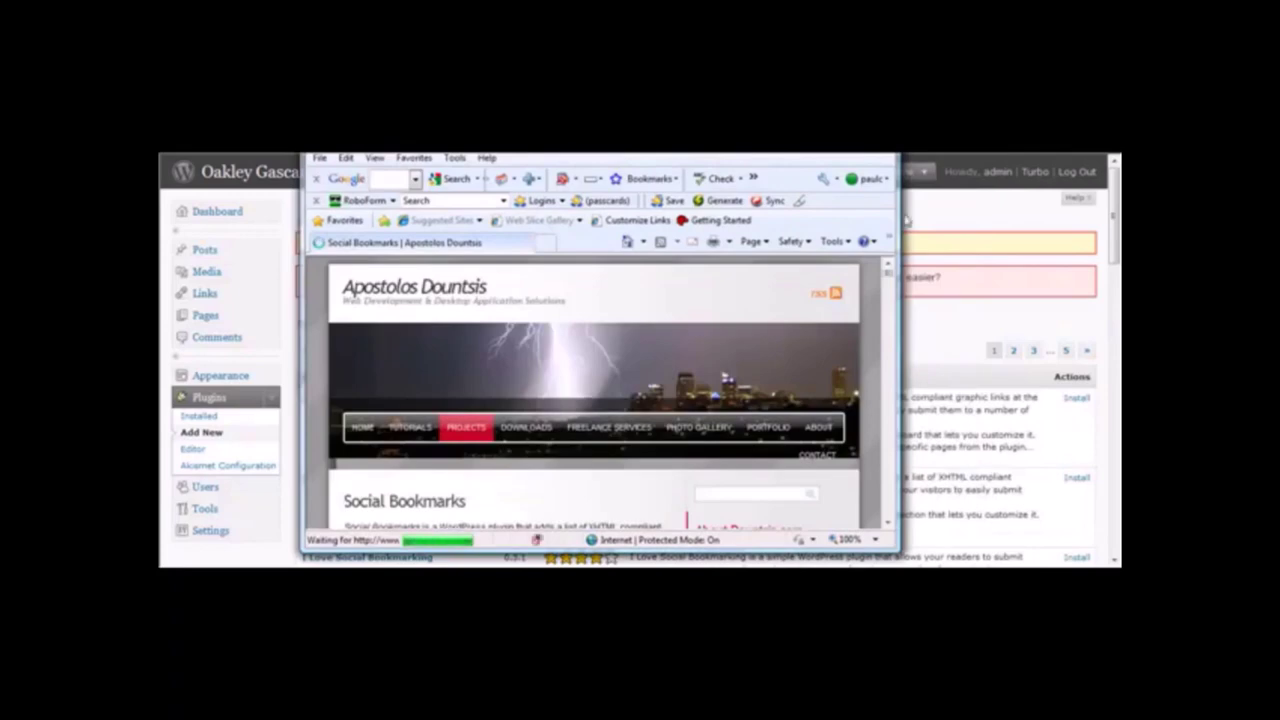
mouse_move(888, 278)
mouse_down()
mouse_move(888, 292)
mouse_move(890, 262)
mouse_up()
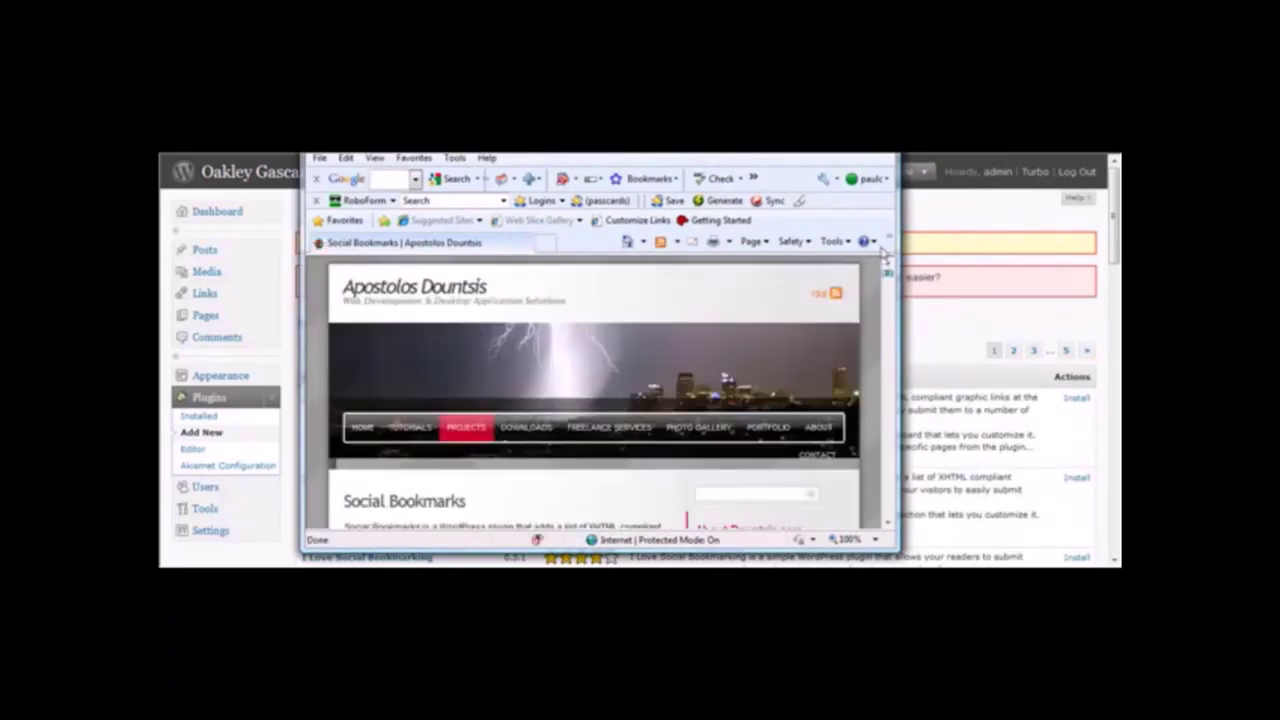
key(alt+F4)
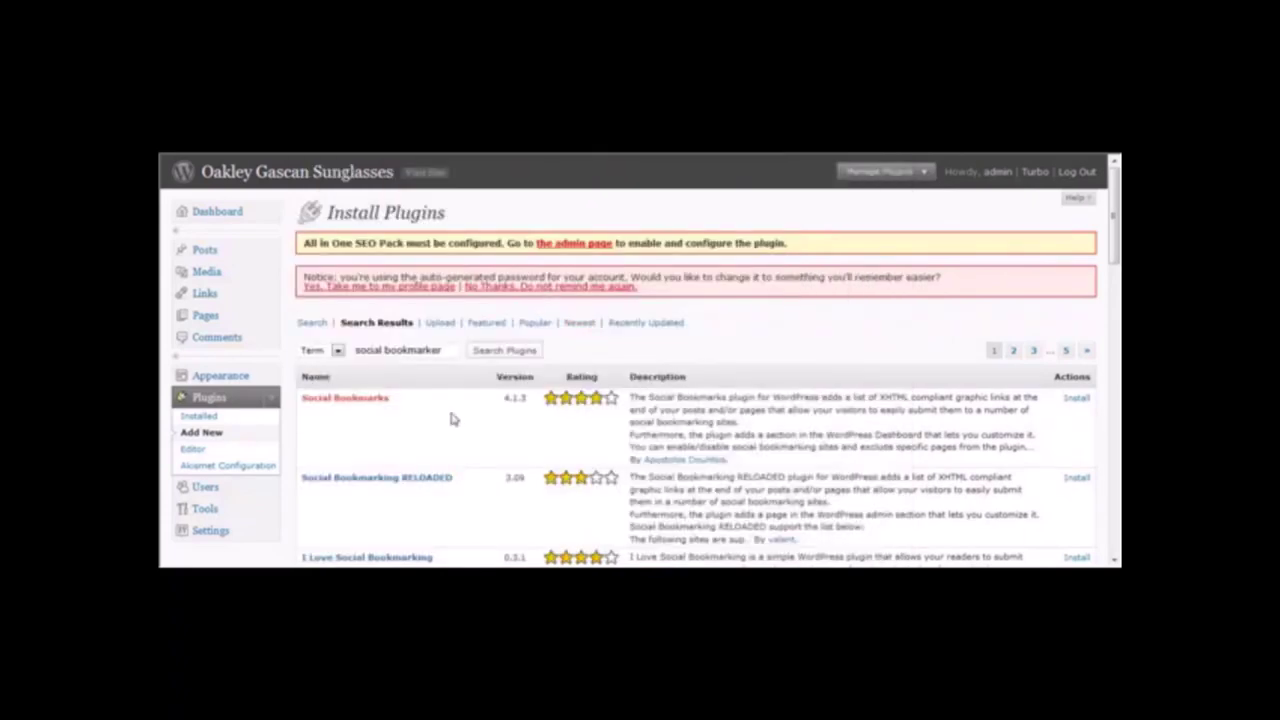
click(1076, 398)
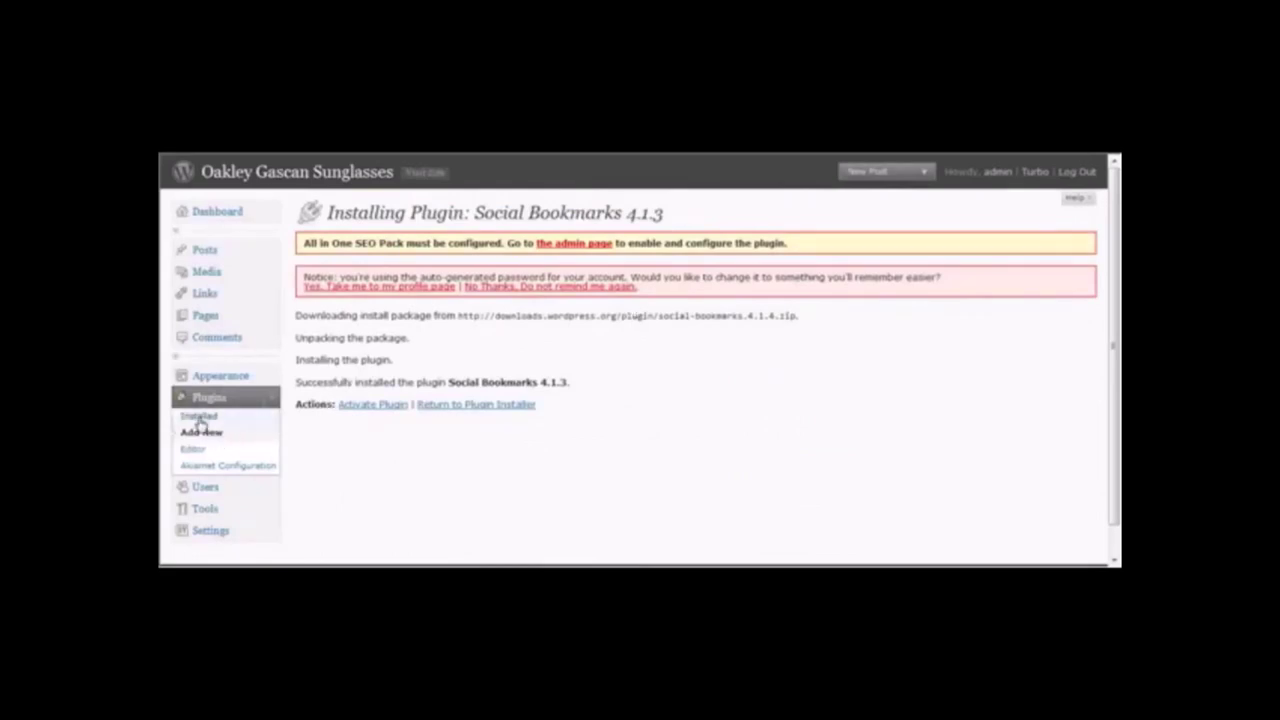
click(383, 405)
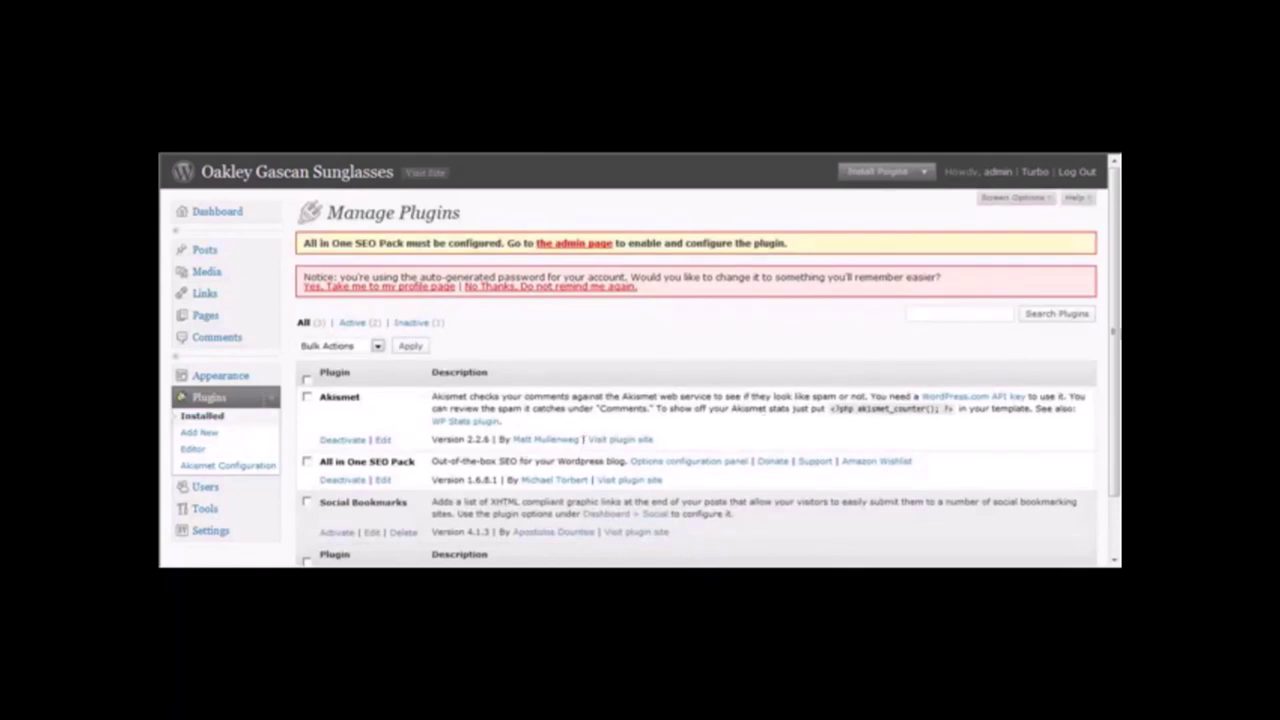
scroll(1115, 337, down, 2)
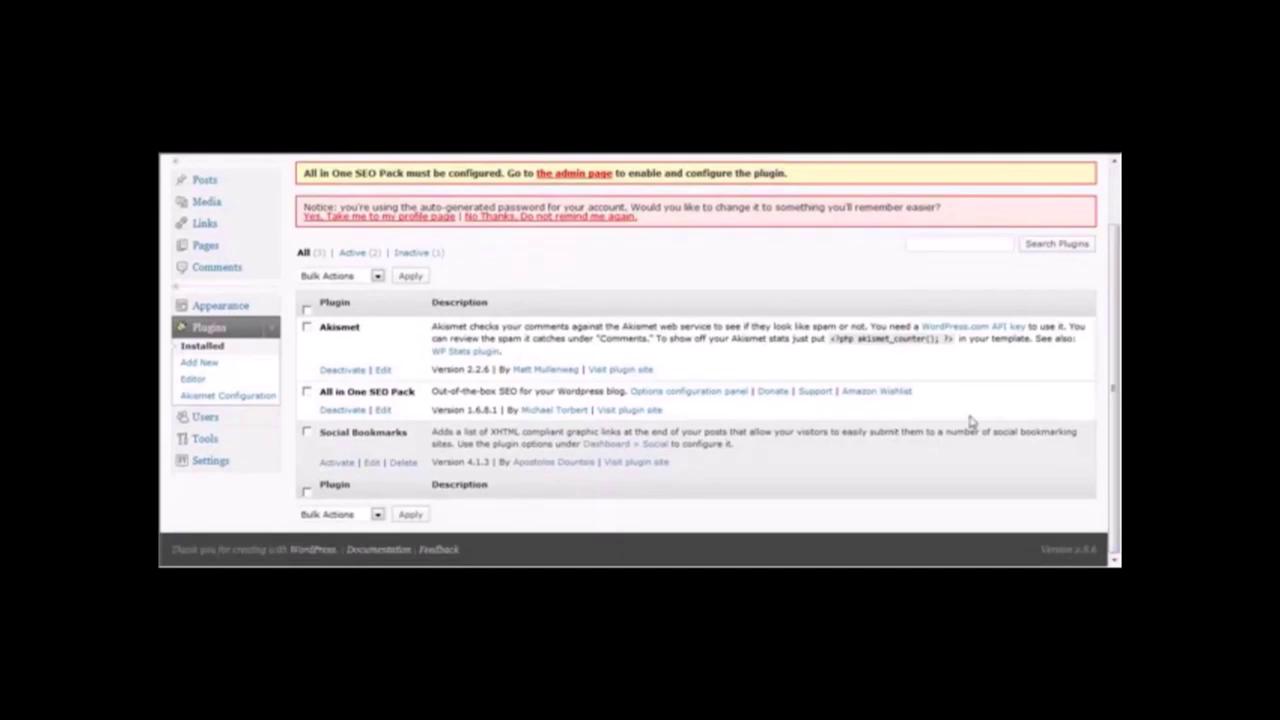
drag(1117, 435, 1113, 375)
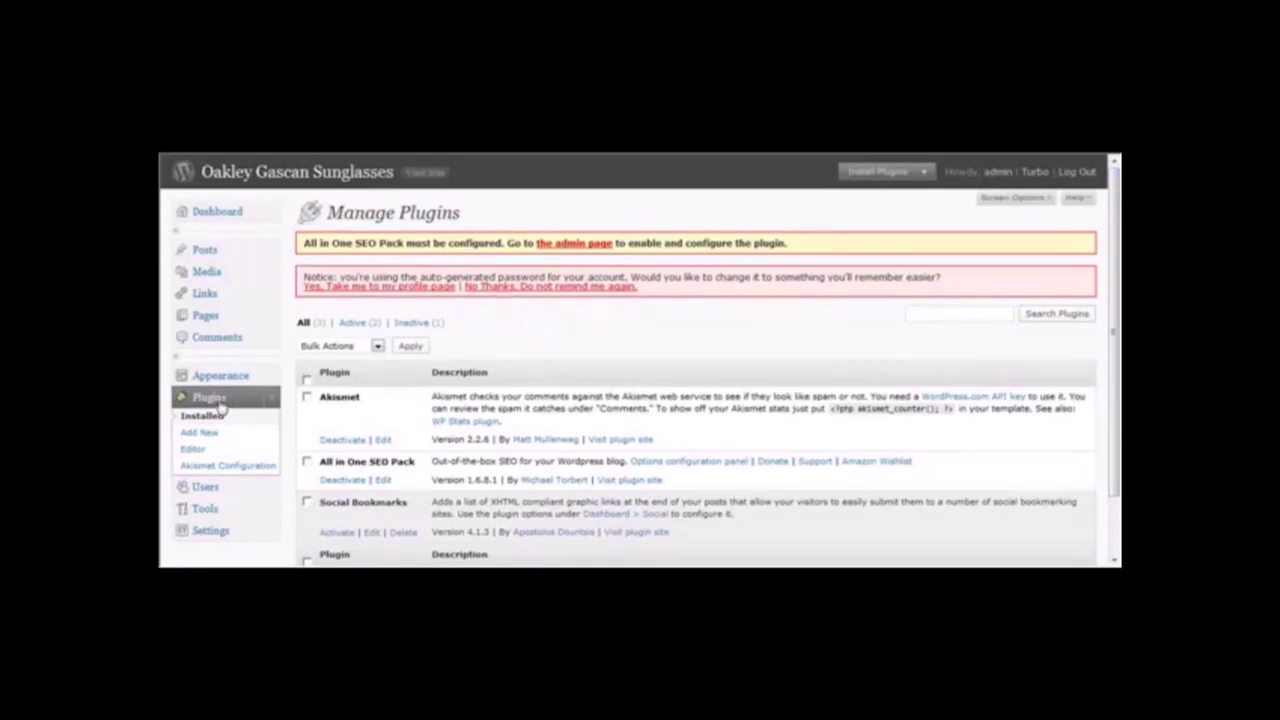
Search Add New plugins for 'tweet this' and install Tweet This 1.6.1.
click(204, 435)
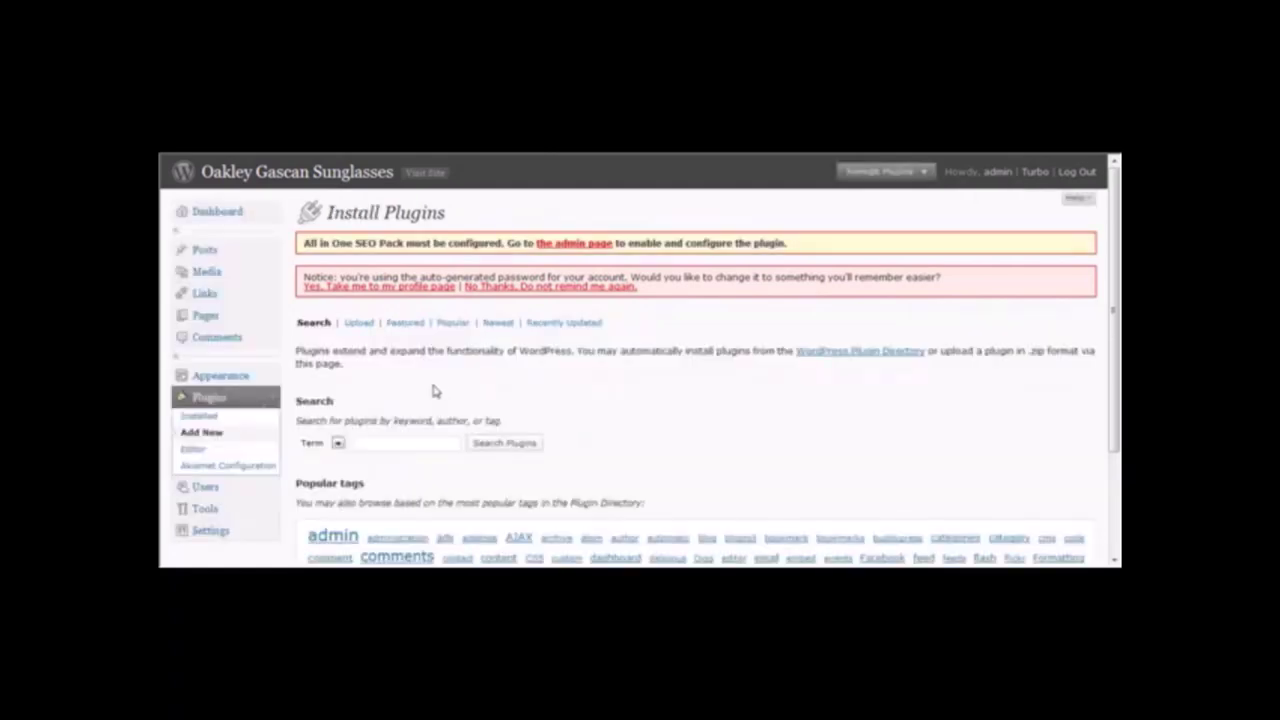
click(400, 442)
text(Text)
key(Return)
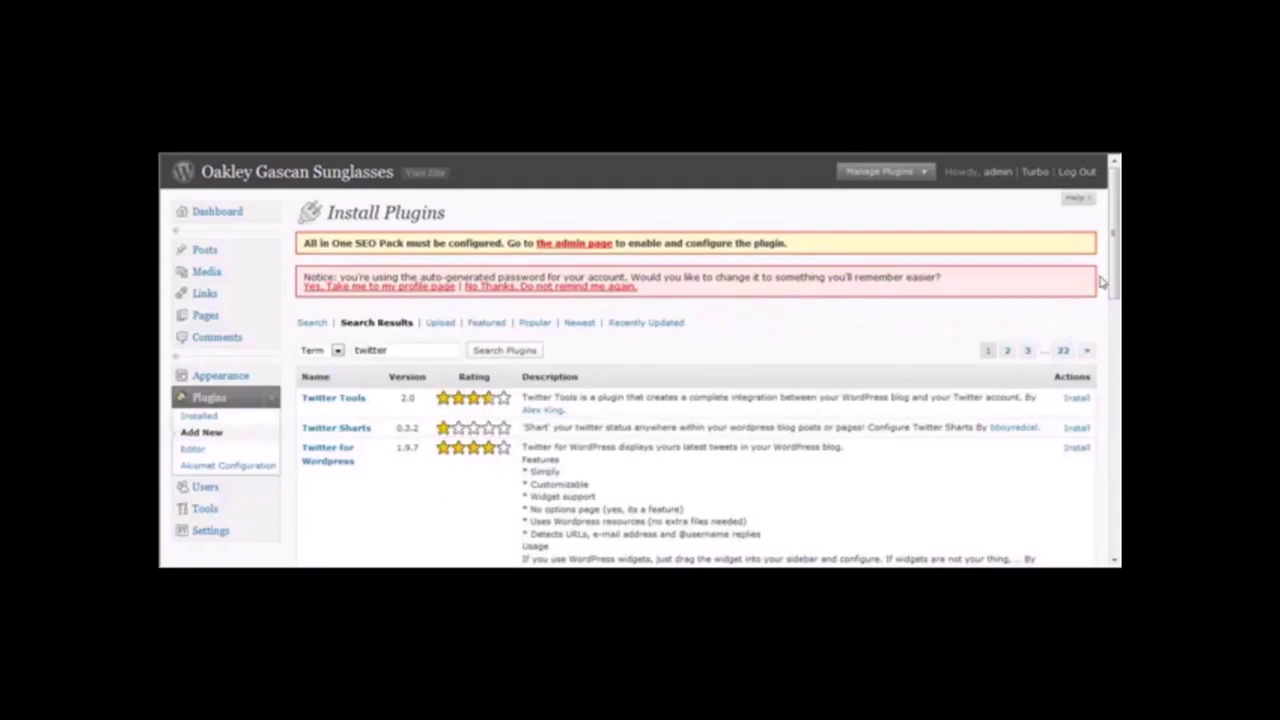
drag(1114, 272, 1114, 316)
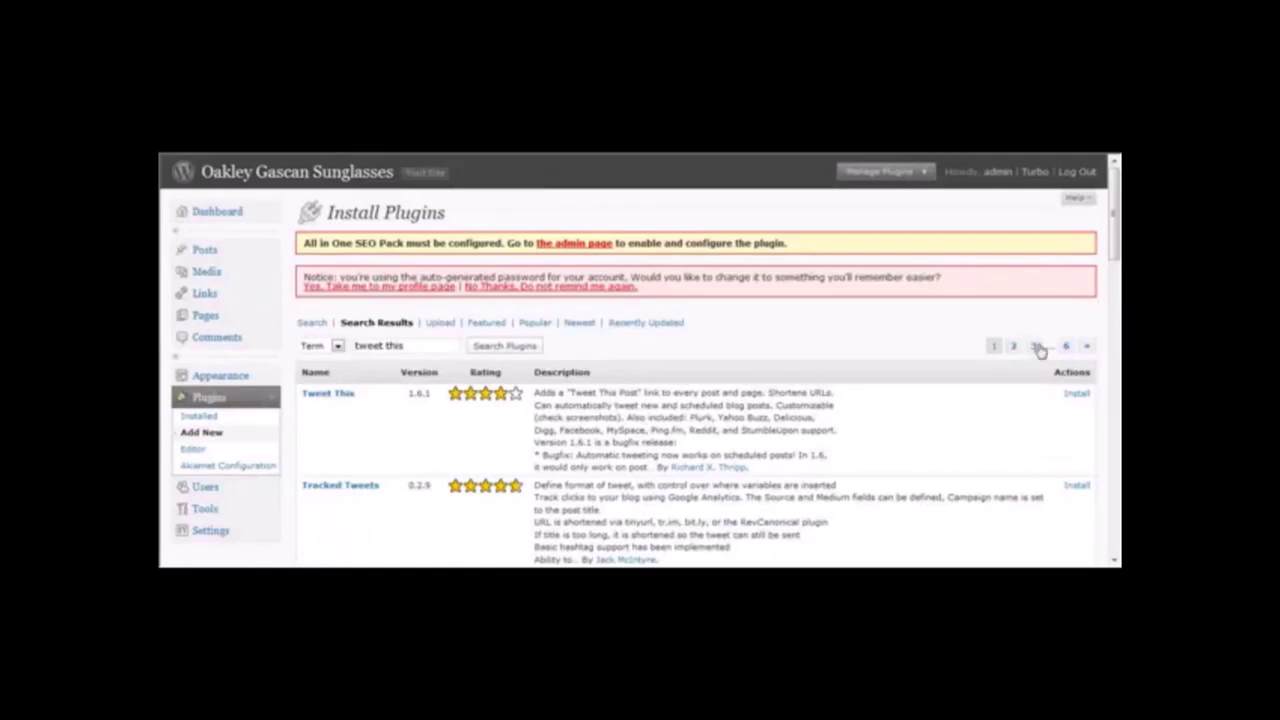
drag(408, 344, 314, 344)
text(em)
text( this)
click(1075, 399)
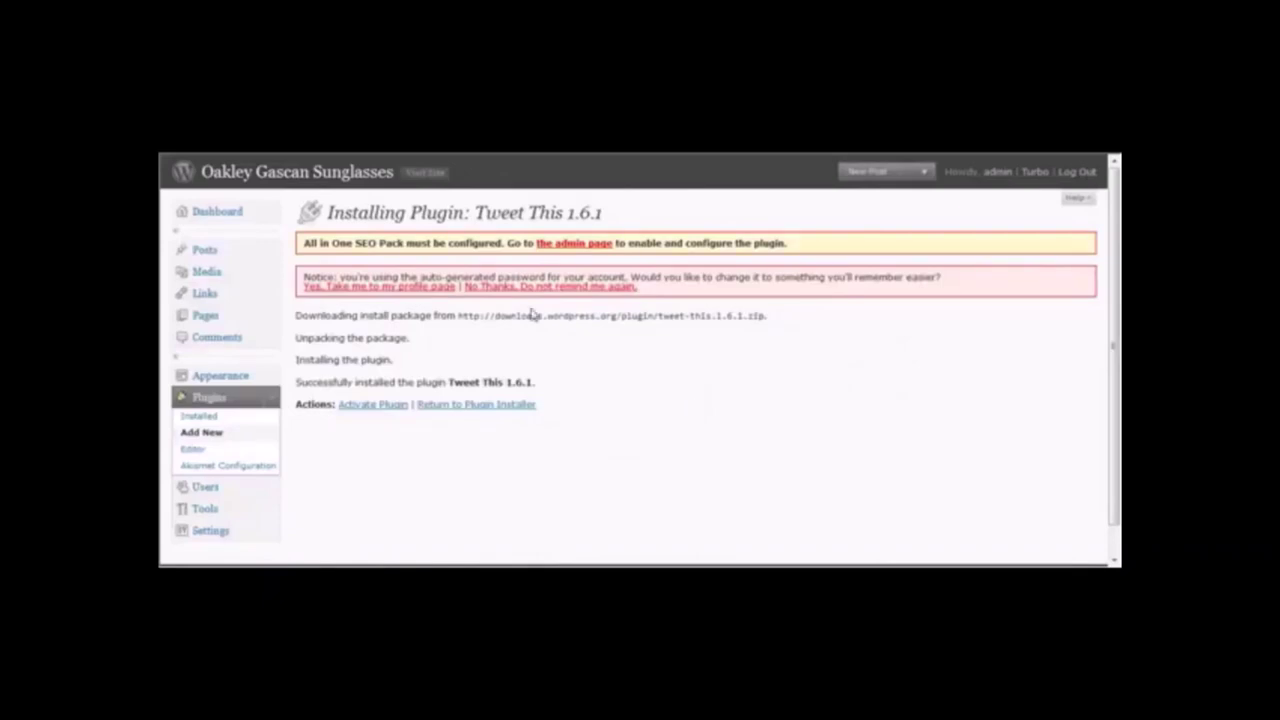
click(222, 538)
Enable All in One SEO with Home Title 'Oakley Gascan Sunglasses Review' and a 'Buy Oakley Gascan sunglasses today…' description.
drag(1116, 272, 1116, 347)
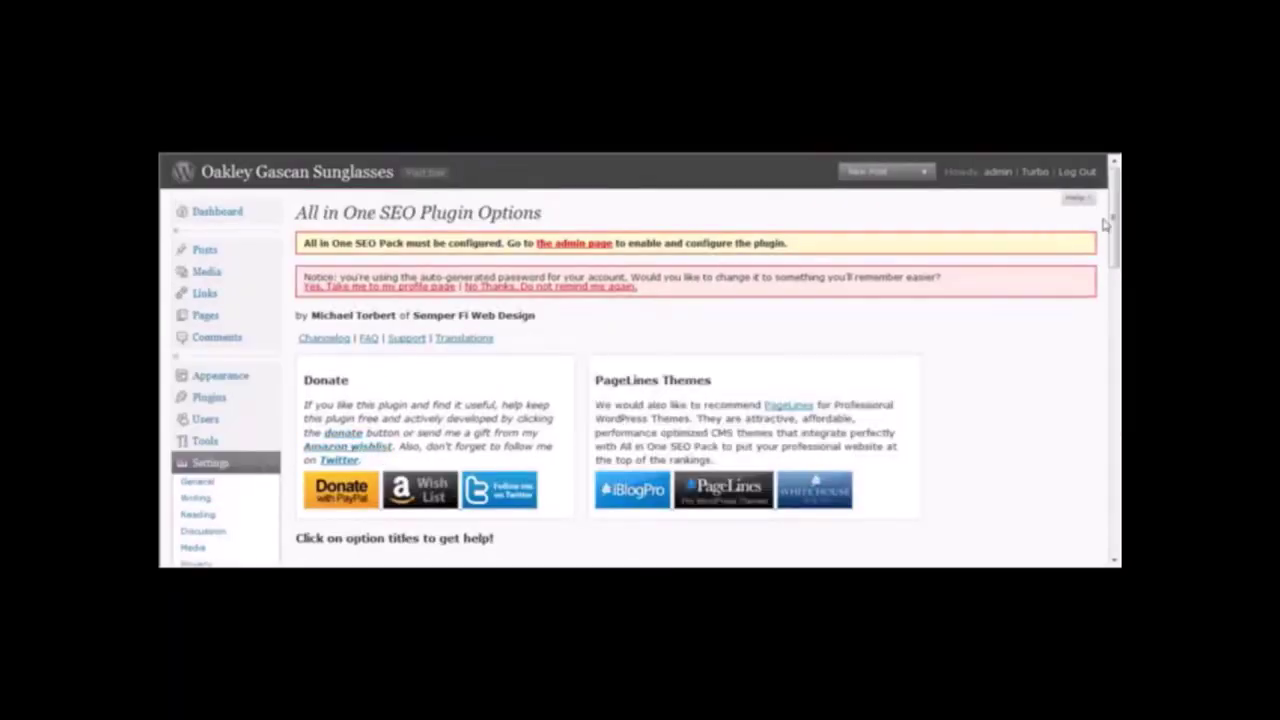
drag(1113, 226, 1117, 297)
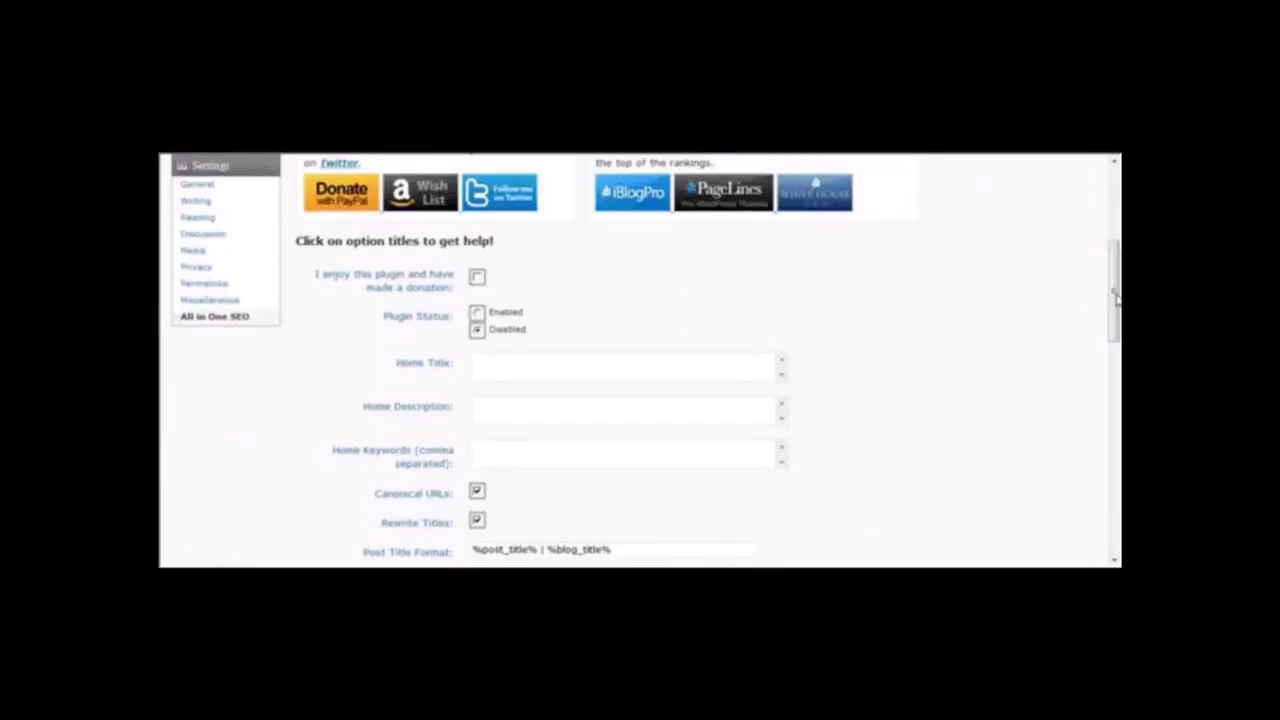
click(477, 312)
click(514, 363)
text(Oakley Gascan S)
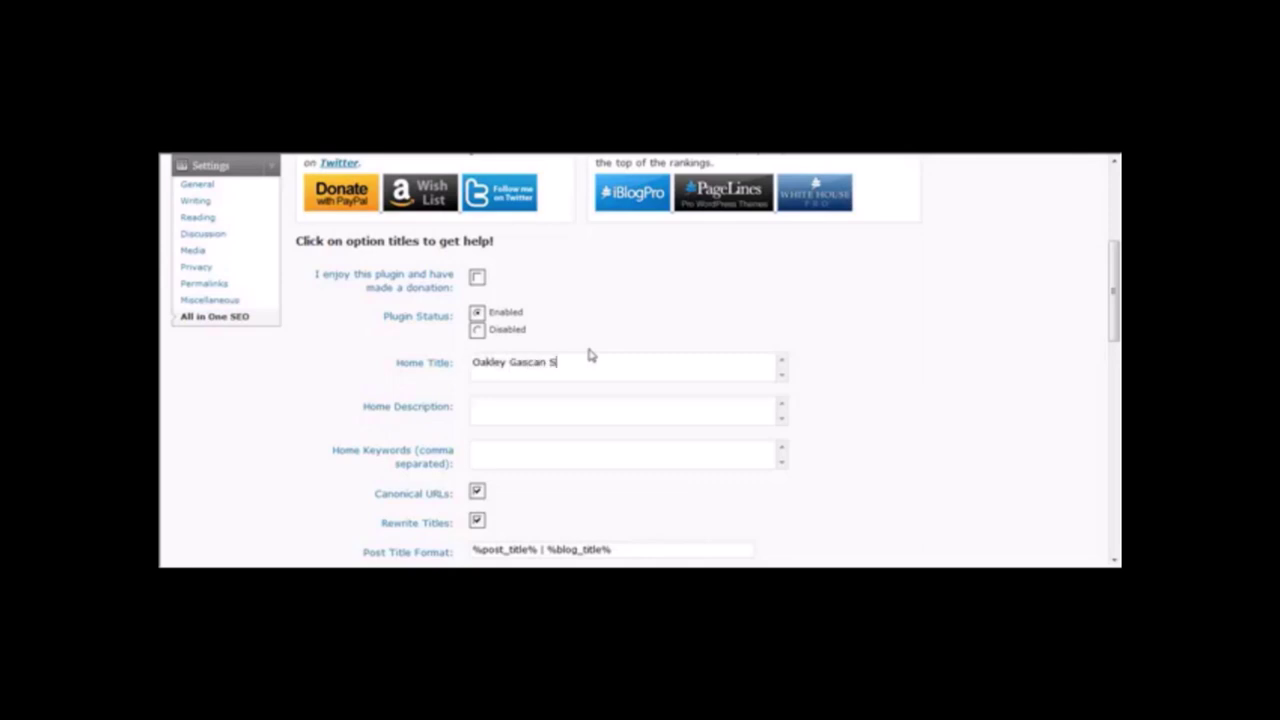
text(unglasses Review)
key(Tab)
text(Buy Oakley Gascan sunglasses )
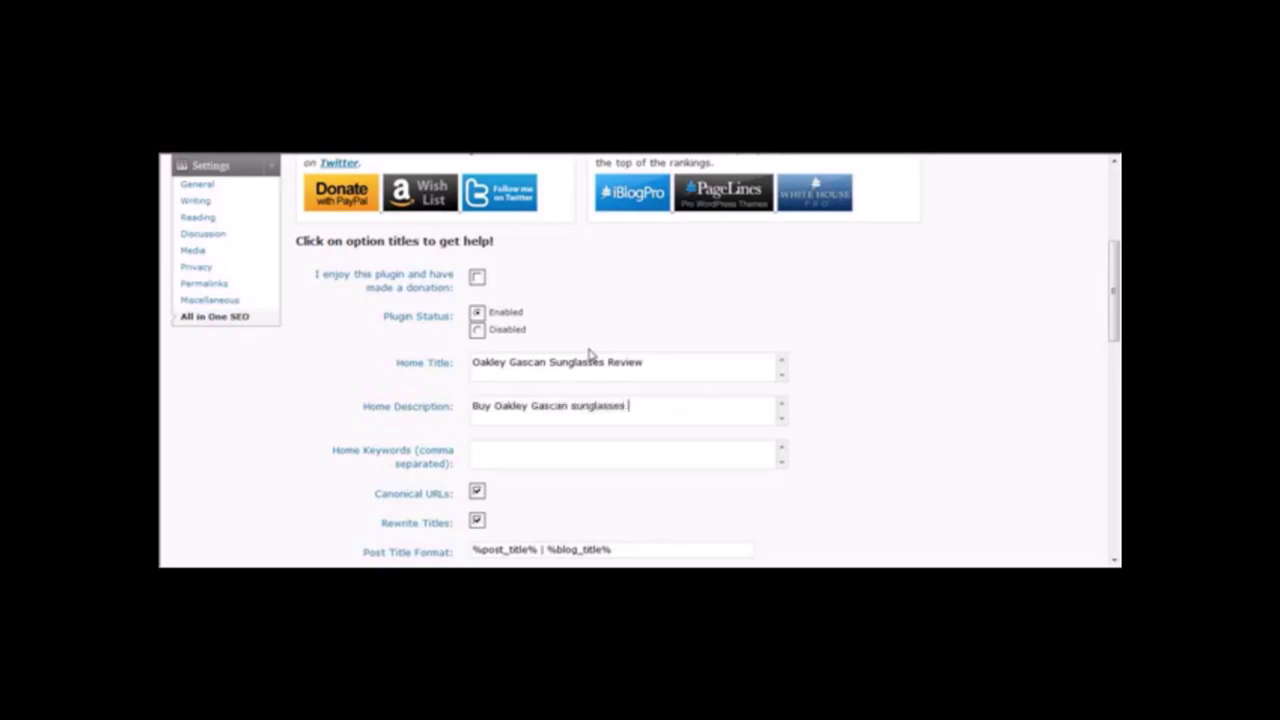
text(today and save this holiday se)
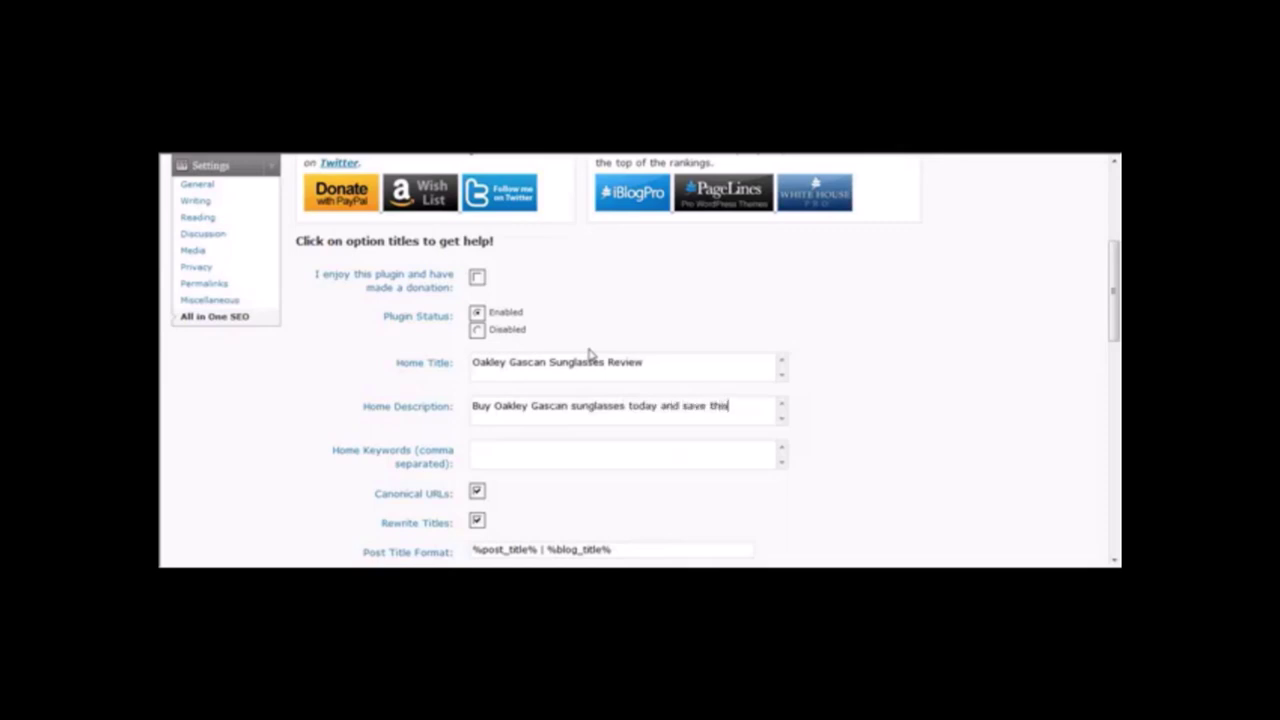
key(BackSpace)
key(BackSpace)
key(BackSpace)
key(BackSpace)
key(BackSpace)
key(BackSpace)
key(BackSpace)
key(BackSpace)
key(BackSpace)
key(BackSpace)
key(BackSpace)
key(BackSpace)
key(BackSpace)
text(is year.)
Enter 'oakley gascan sunglass' as the Home Keywords.
drag(474, 406, 862, 421)
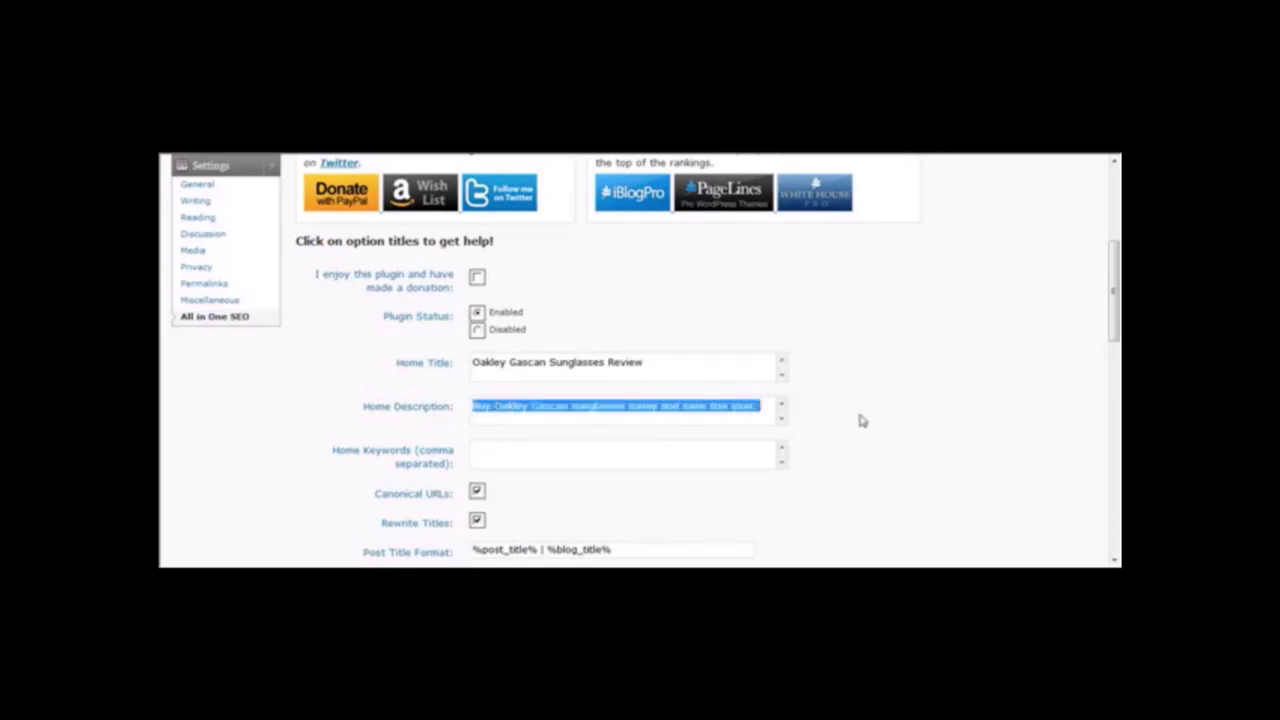
click(571, 456)
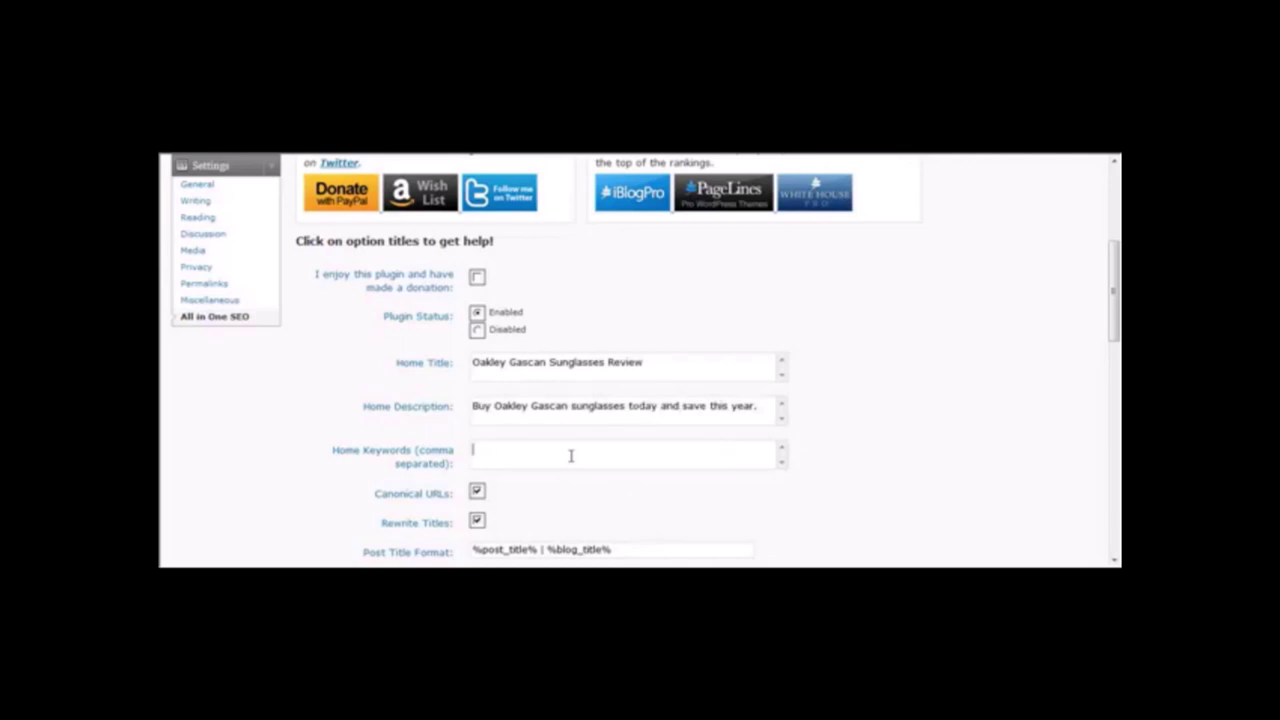
text(oakley)
text(gascan sunglasses)
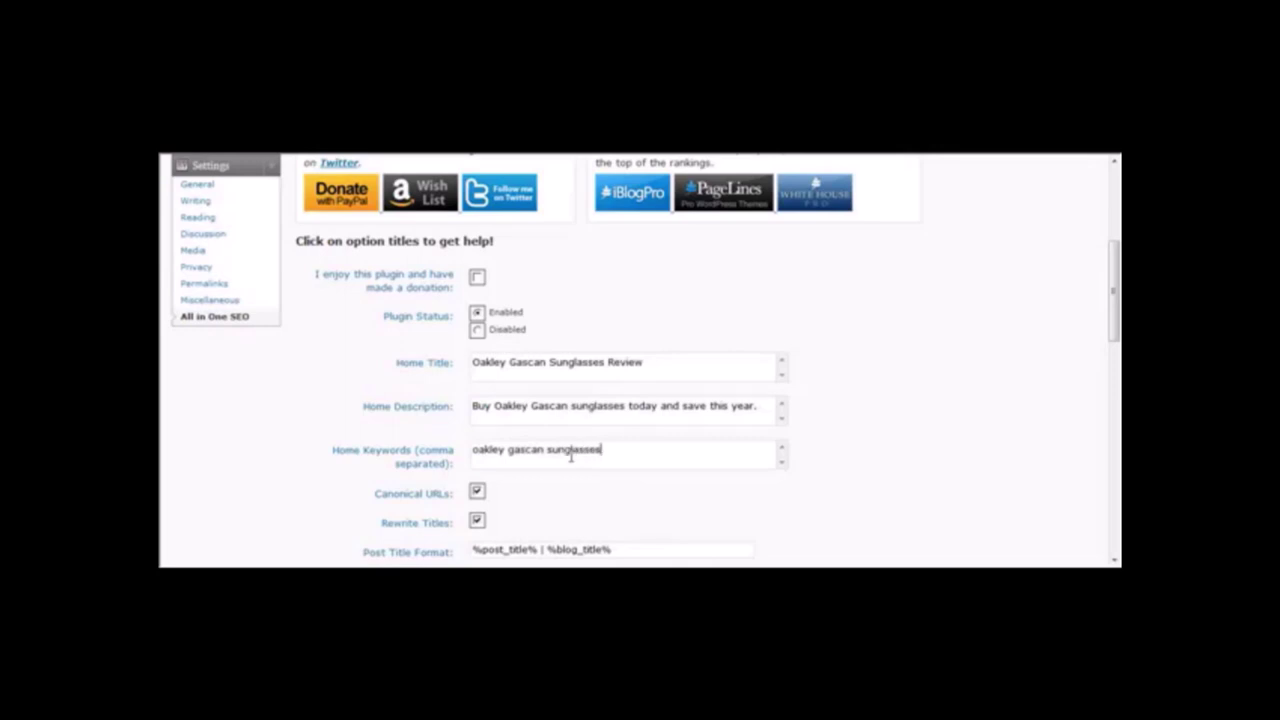
drag(1112, 330, 1116, 397)
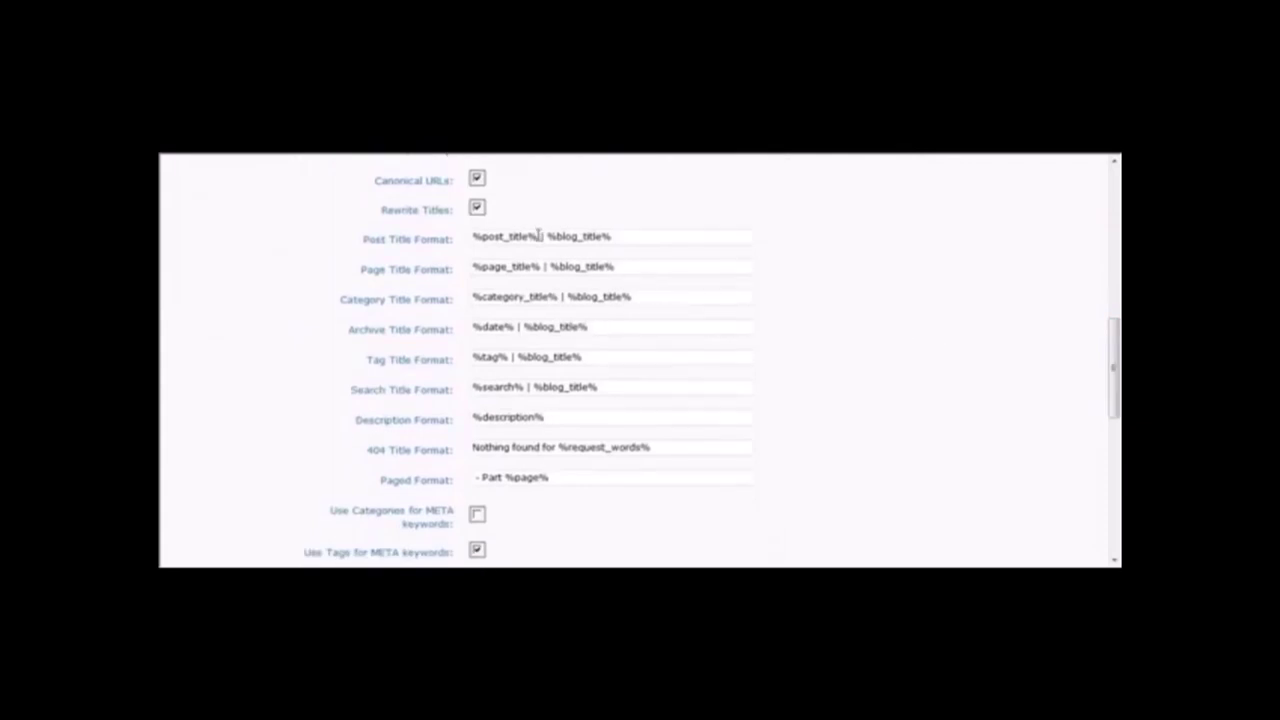
Remove ' | %blog_title%' from the Post and Page Title Formats and save the options.
drag(539, 236, 700, 220)
key(BackSpace)
drag(540, 265, 723, 274)
key(BackSpace)
click(549, 234)
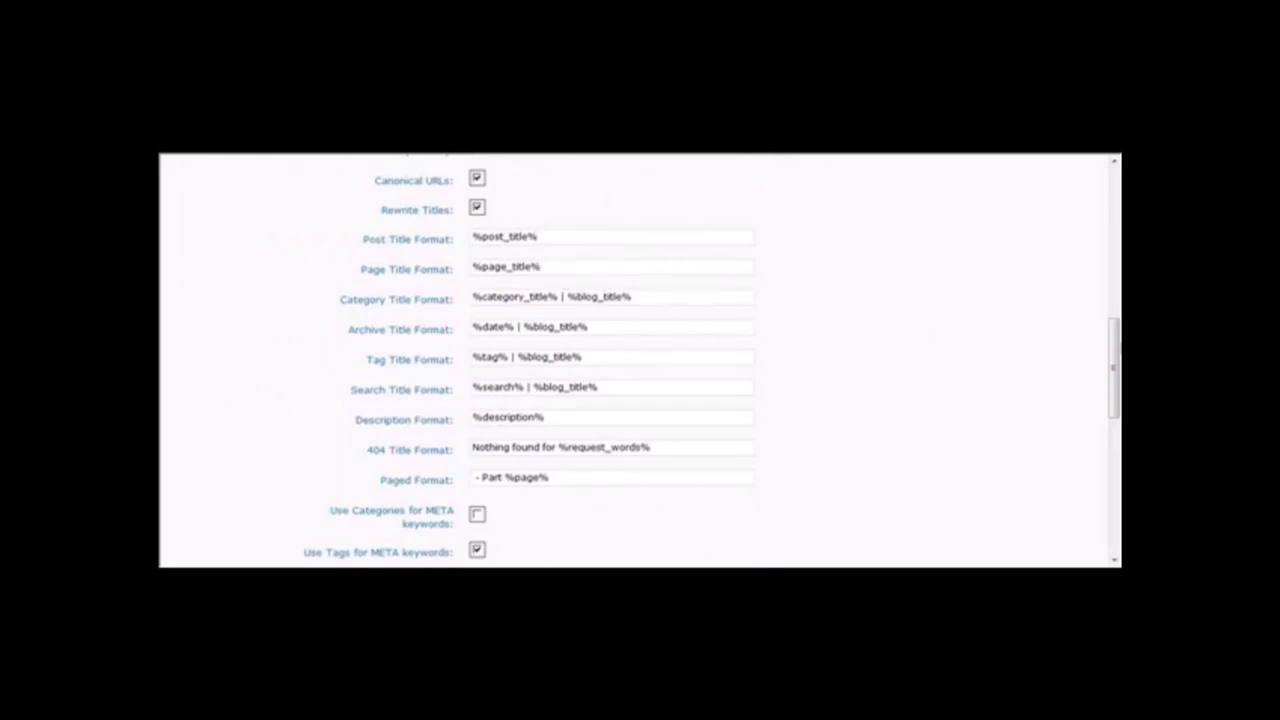
drag(1116, 369, 1114, 505)
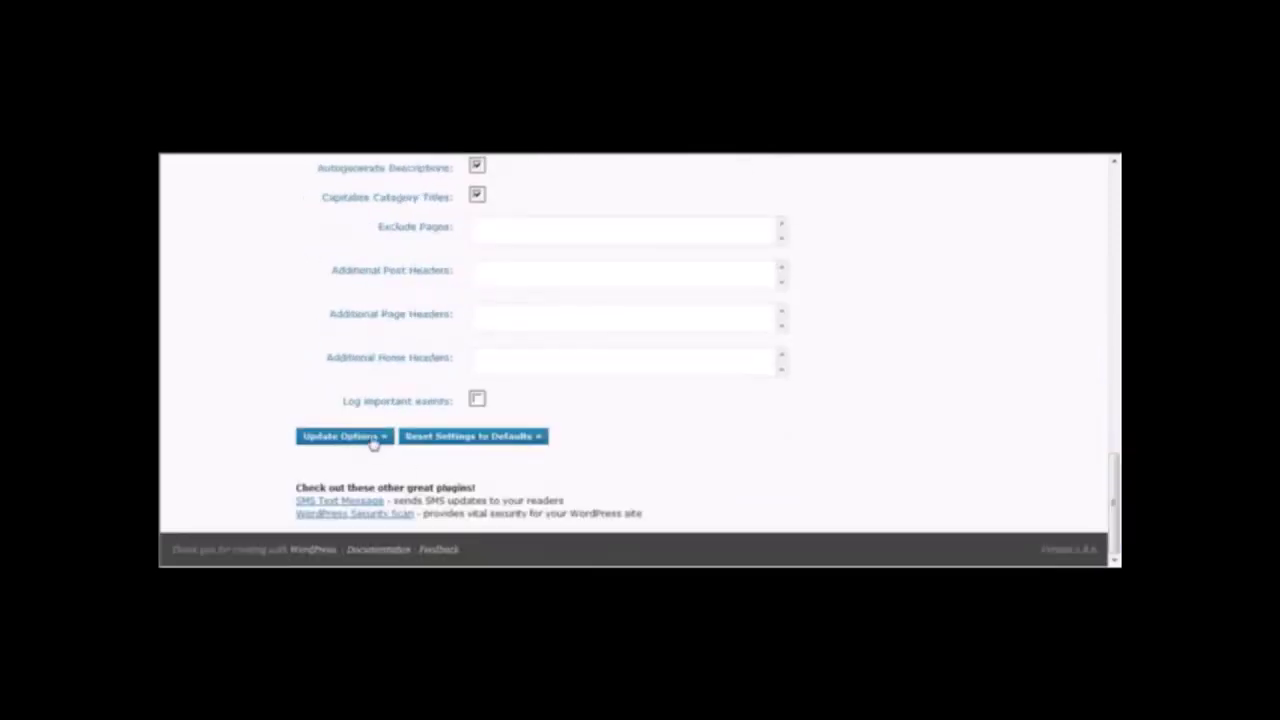
click(343, 436)
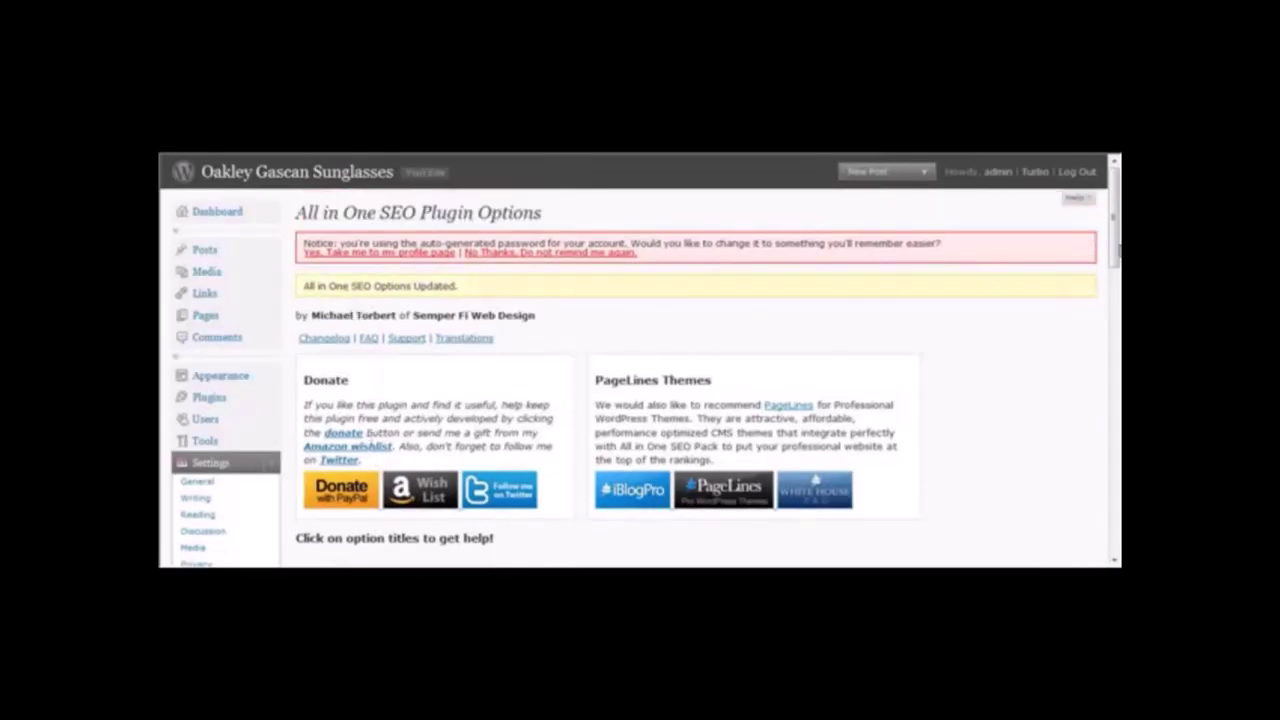
click(440, 181)
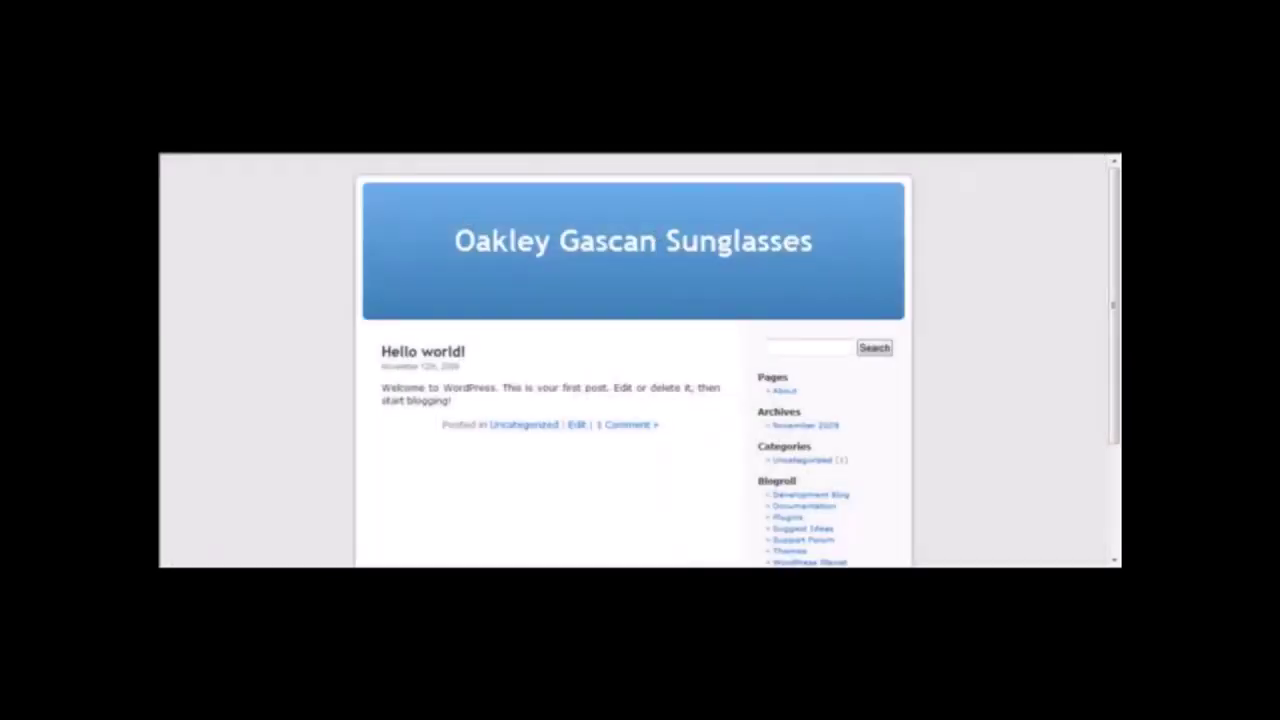
key(BackSpace)
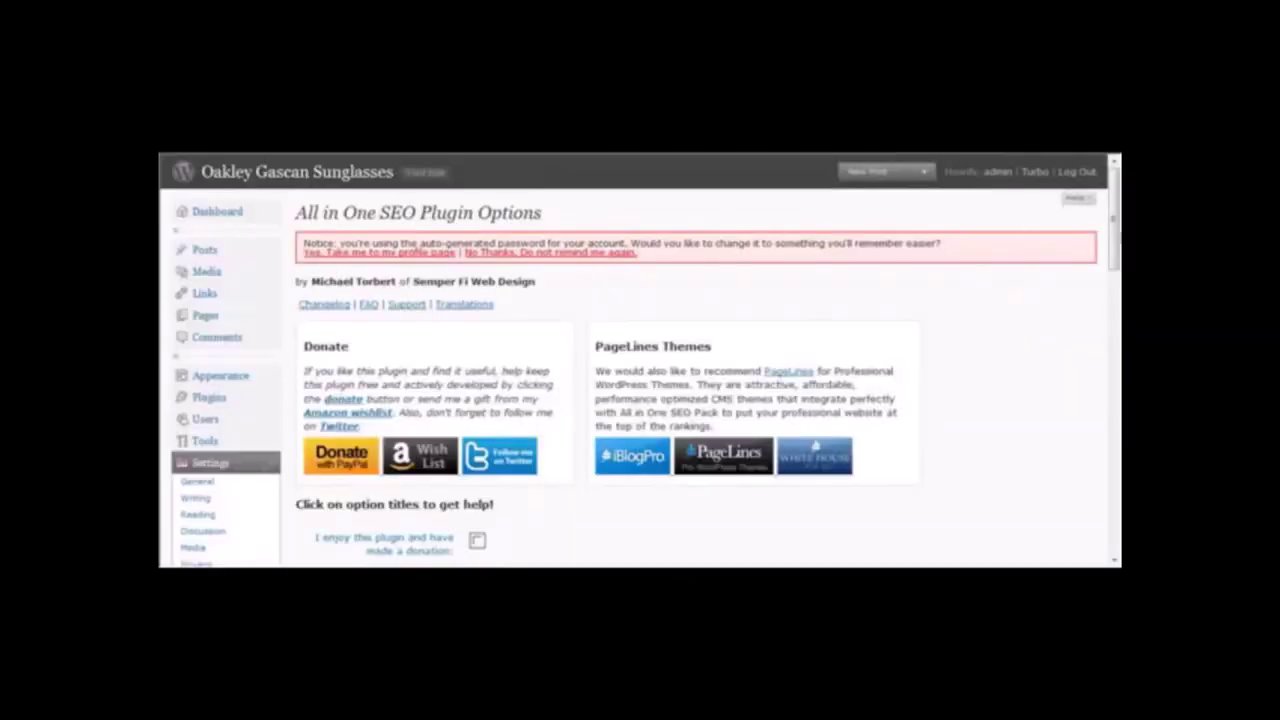
drag(1116, 236, 1117, 308)
scroll(1116, 290, up, 2)
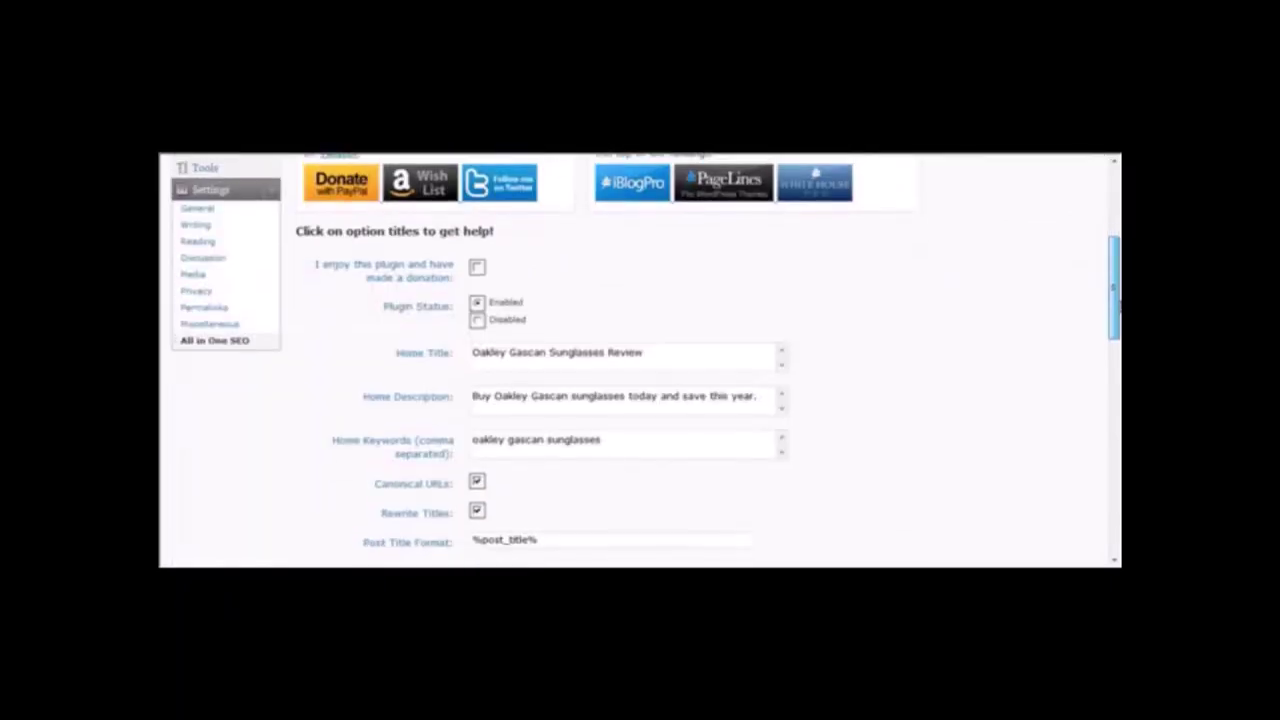
drag(1118, 290, 1110, 238)
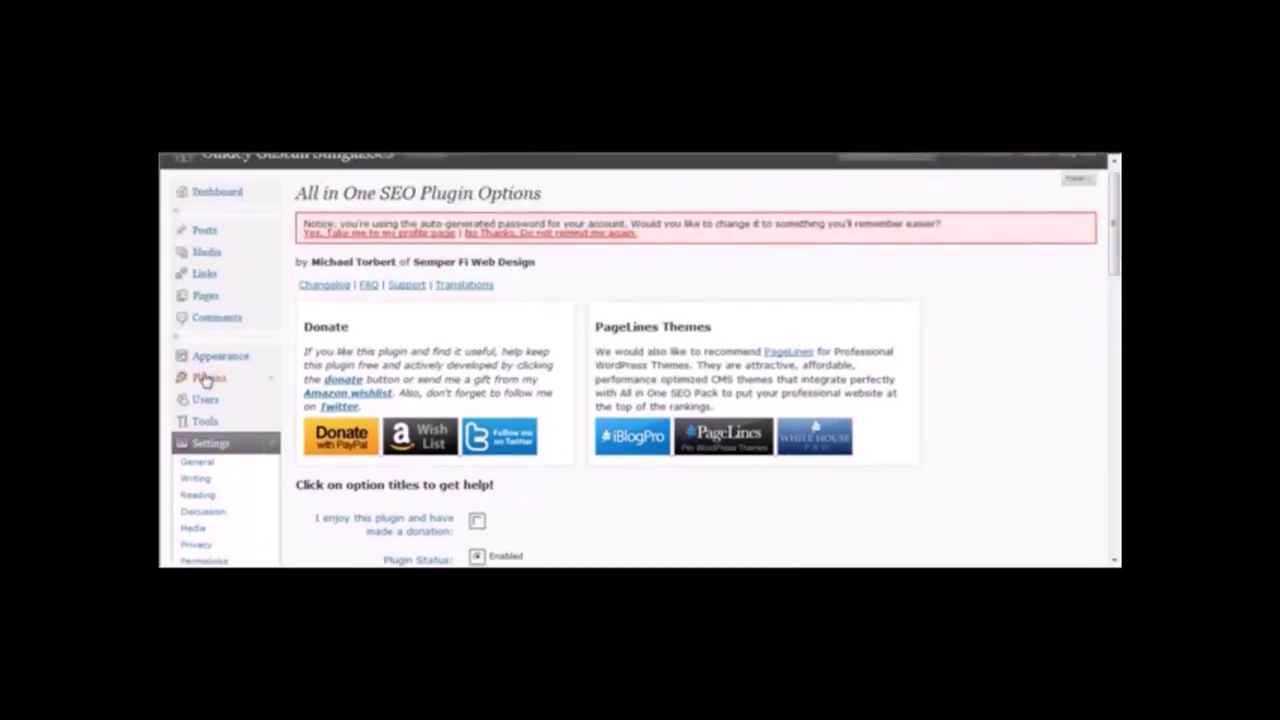
Review Akismet, All in One SEO, Social Bookmarks and Tweet This in the installed plugins list.
click(205, 378)
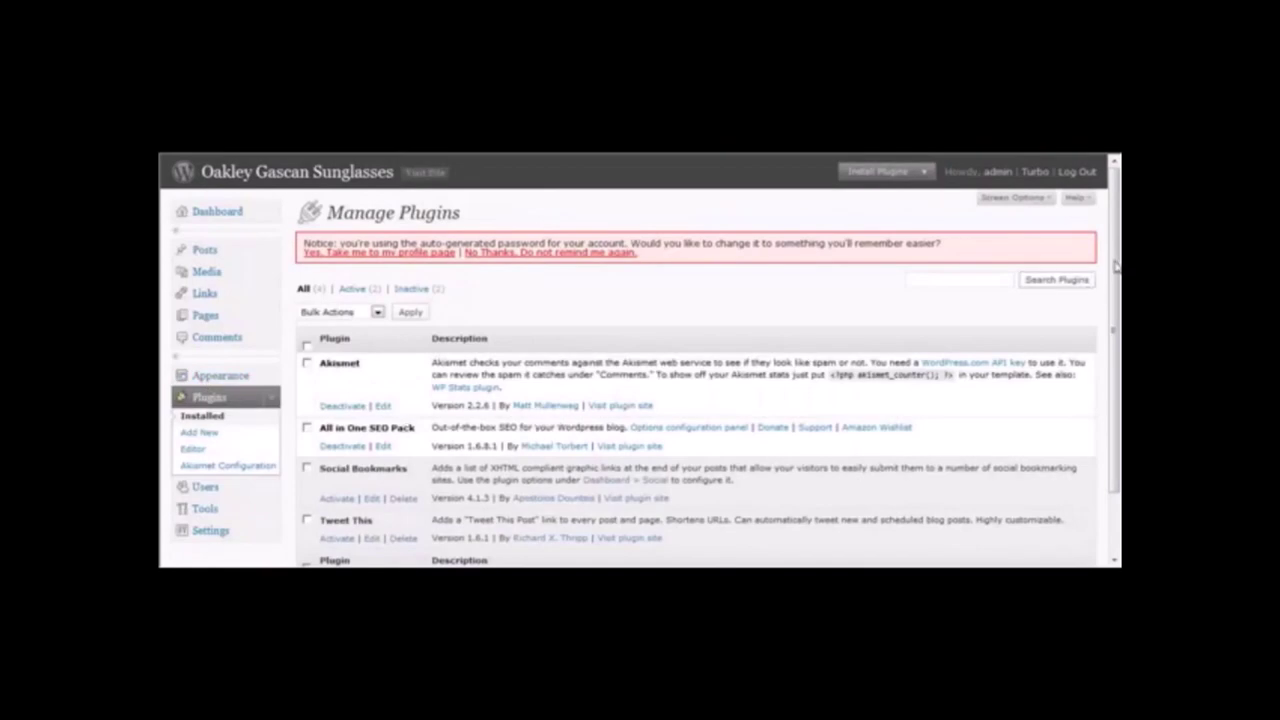
scroll(1115, 265, down, 2)
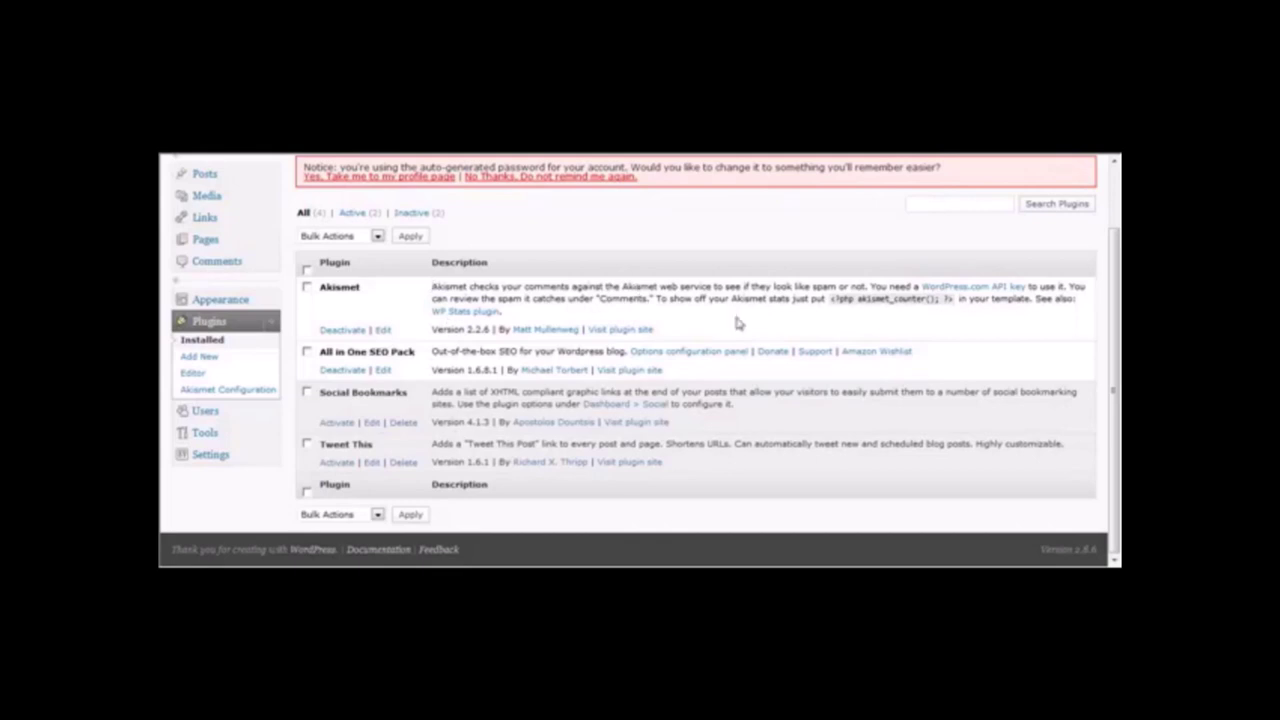
scroll(1118, 345, up, 2)
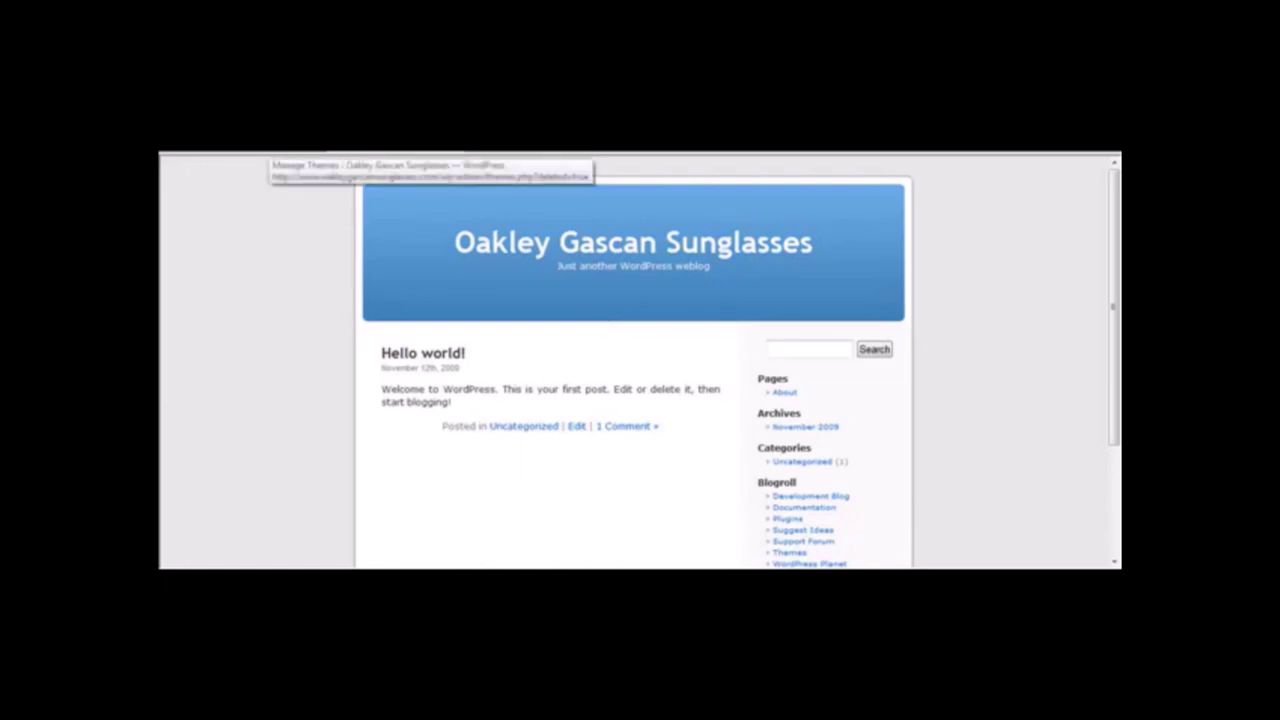
Browse new themes filtered by the Black and Blue colours.
click(265, 152)
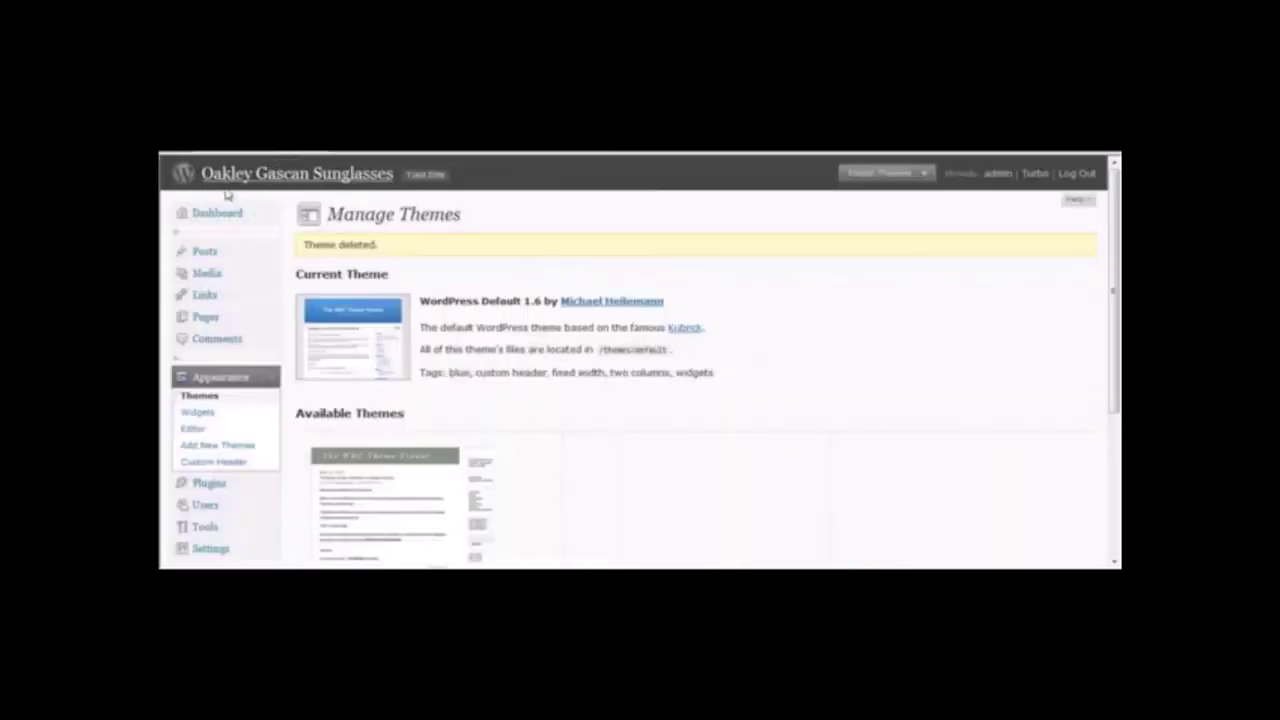
click(220, 383)
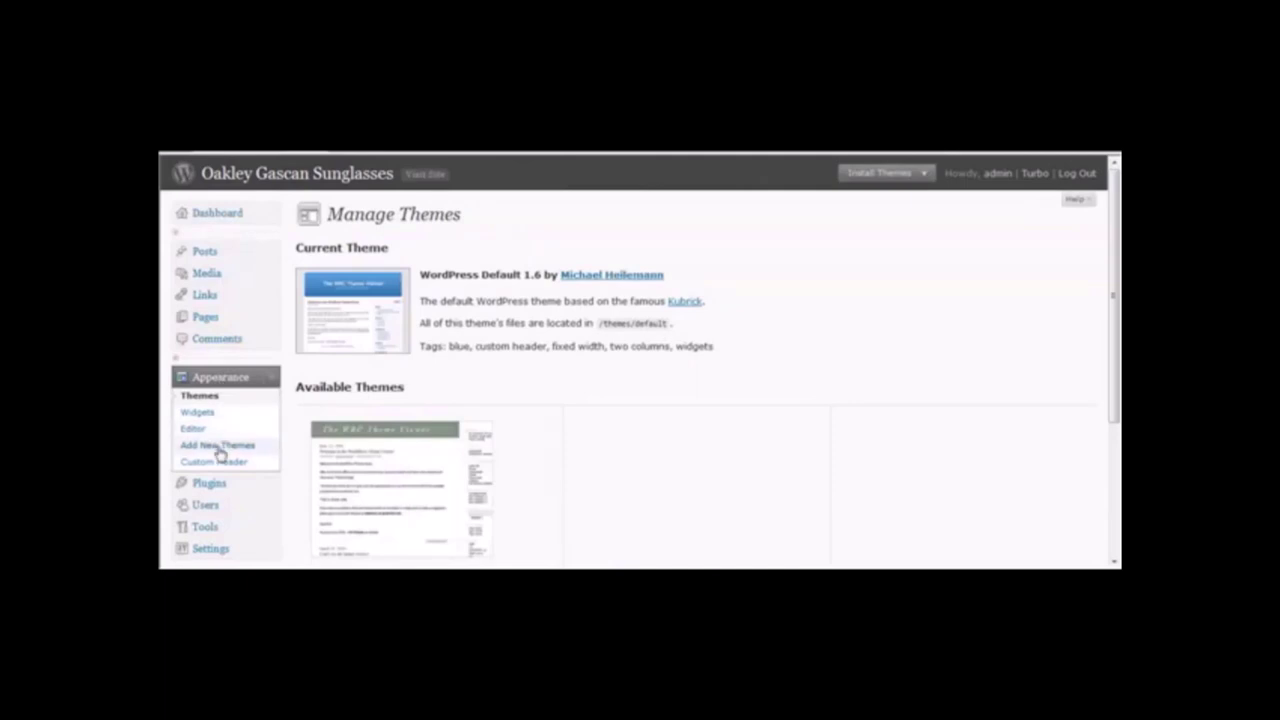
click(219, 446)
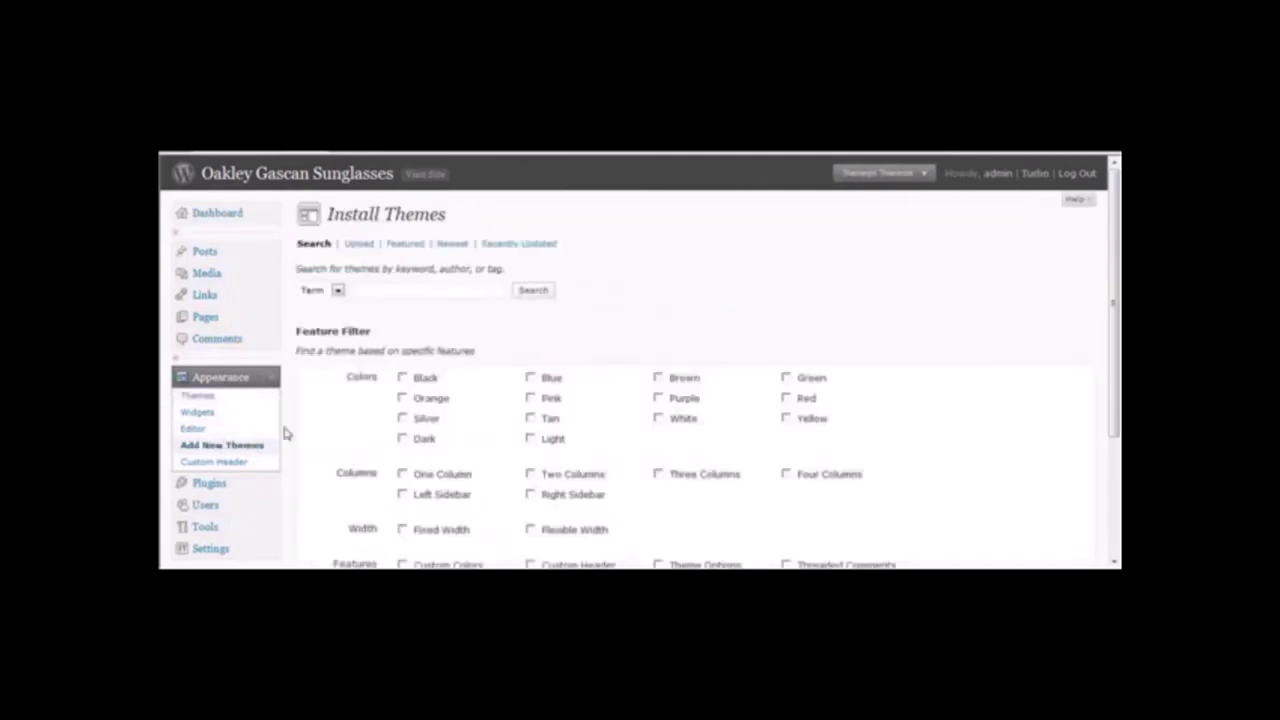
click(403, 379)
click(530, 378)
click(402, 418)
scroll(1115, 323, down, 3)
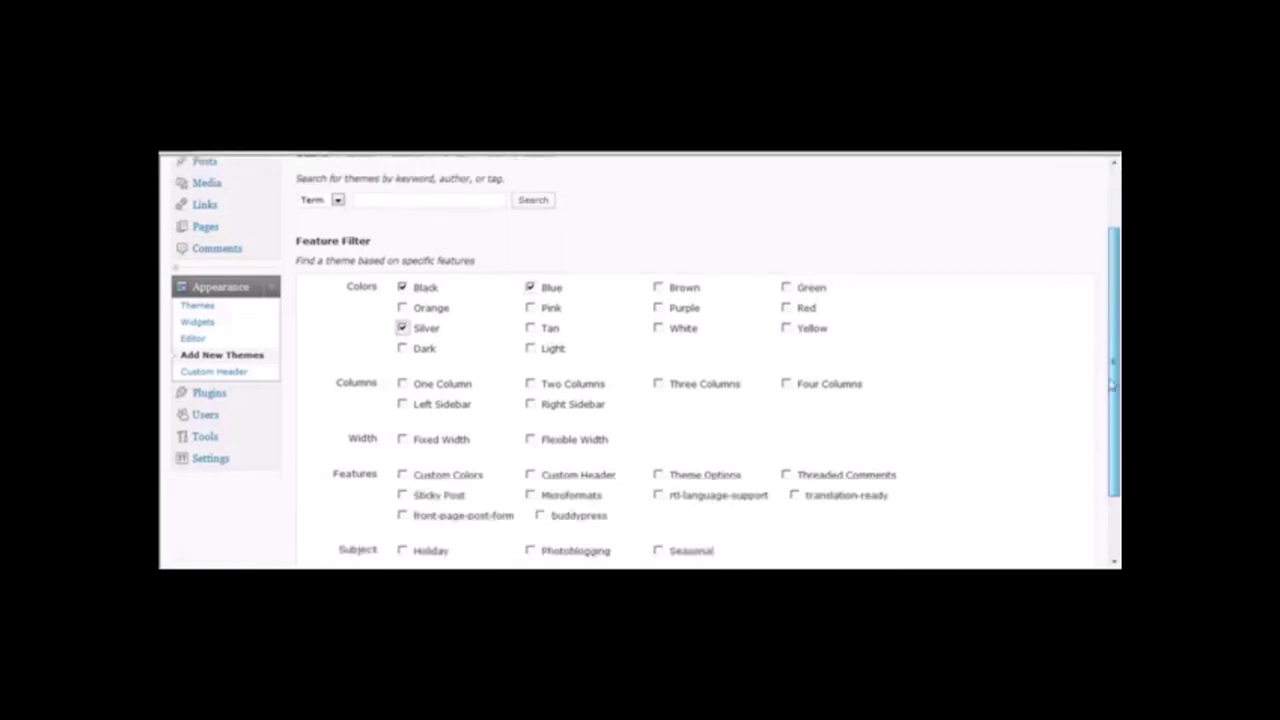
click(402, 310)
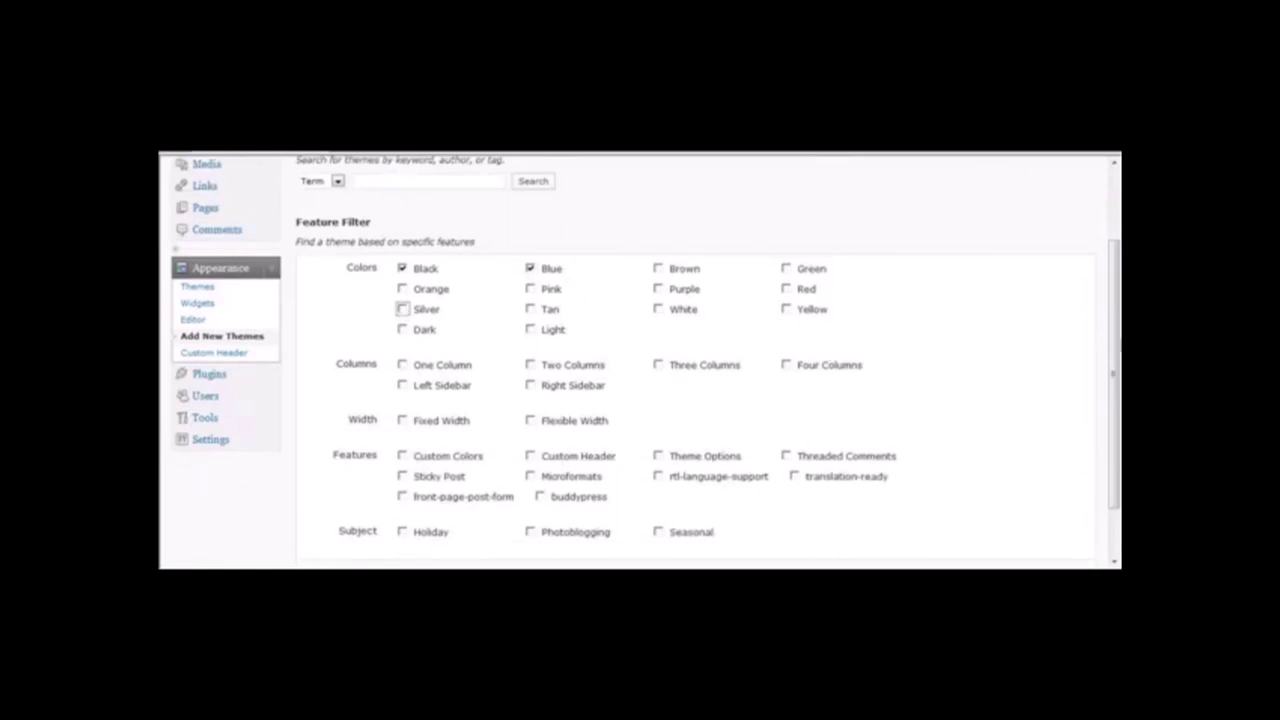
scroll(1115, 370, down, 2)
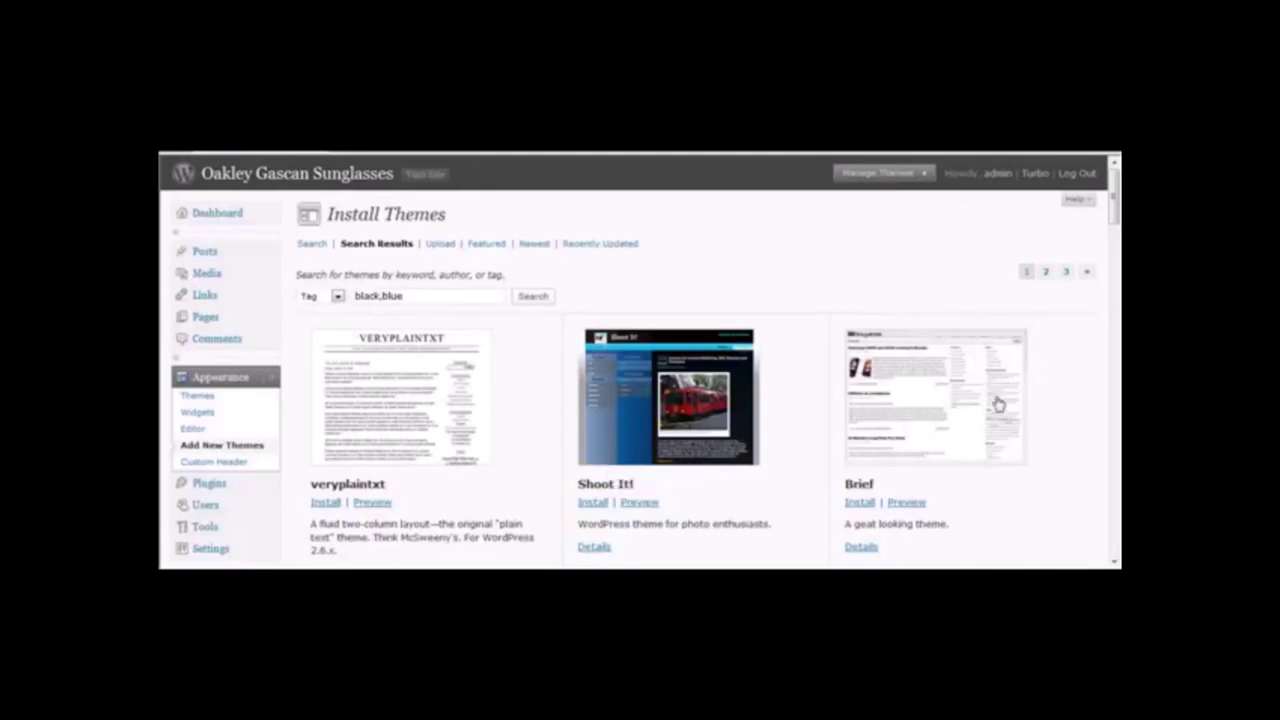
Preview the Brief theme and install it.
click(909, 506)
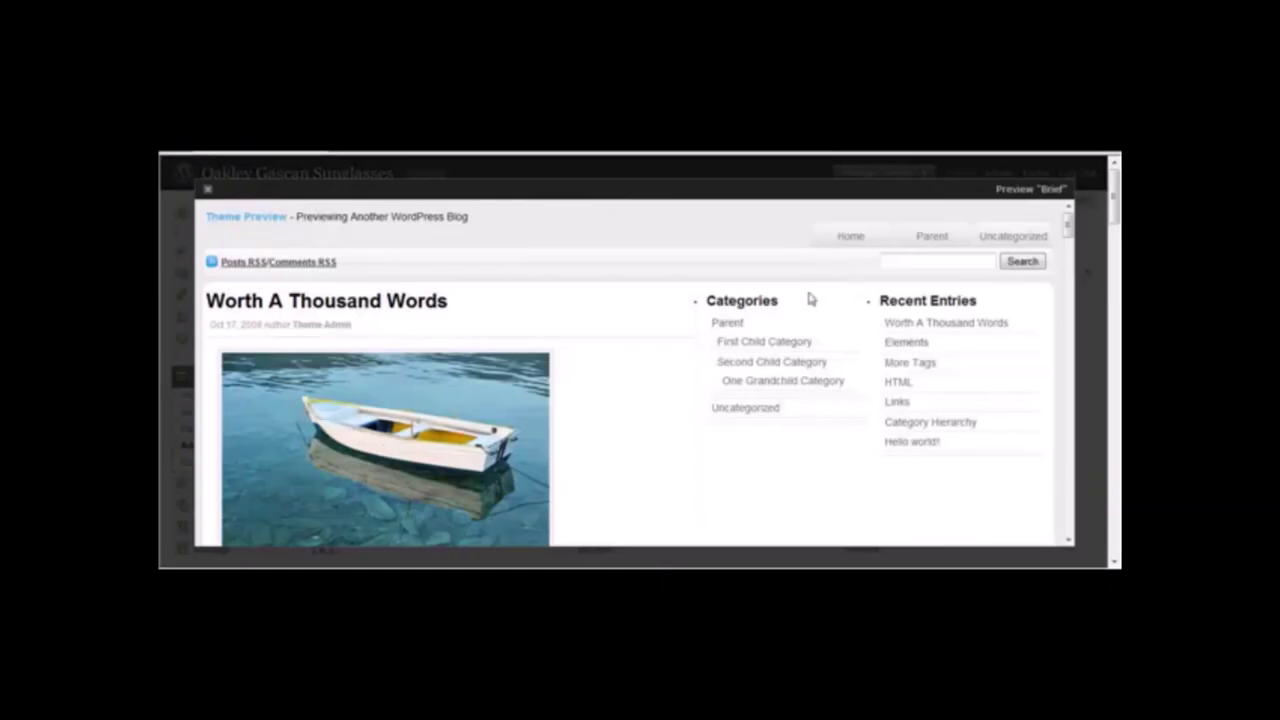
scroll(1112, 210, down, 3)
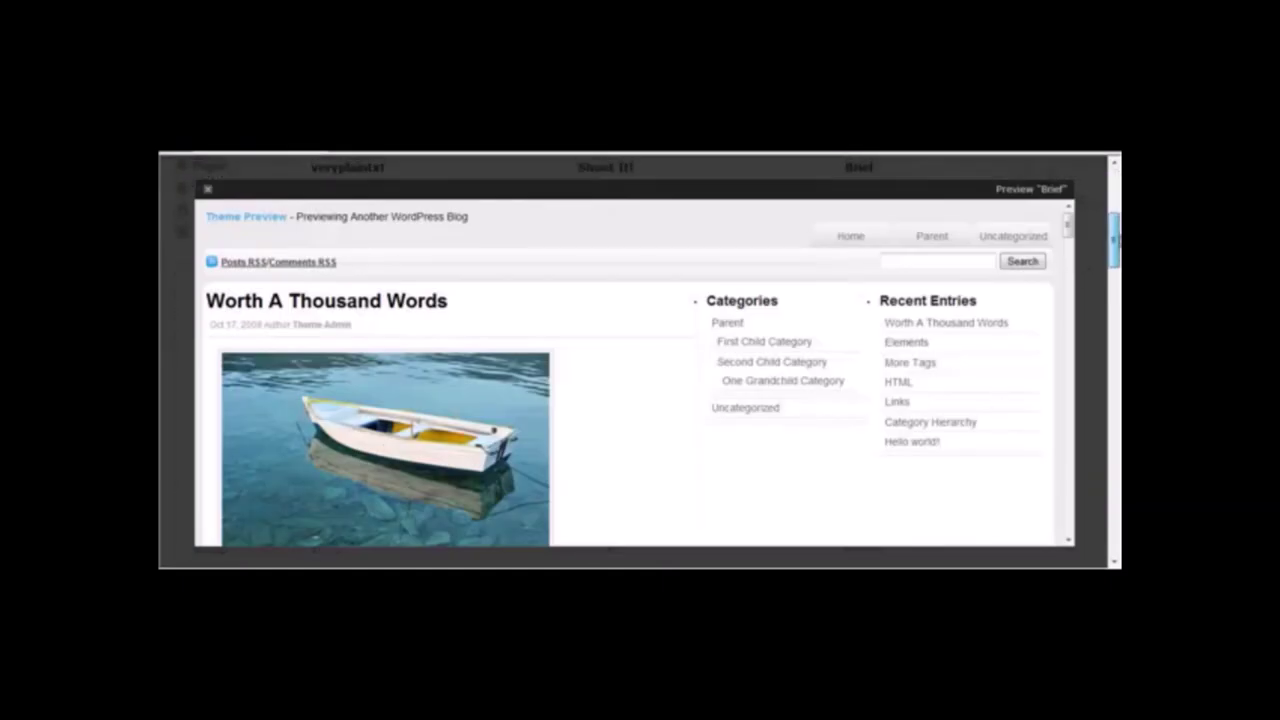
drag(1068, 222, 1066, 351)
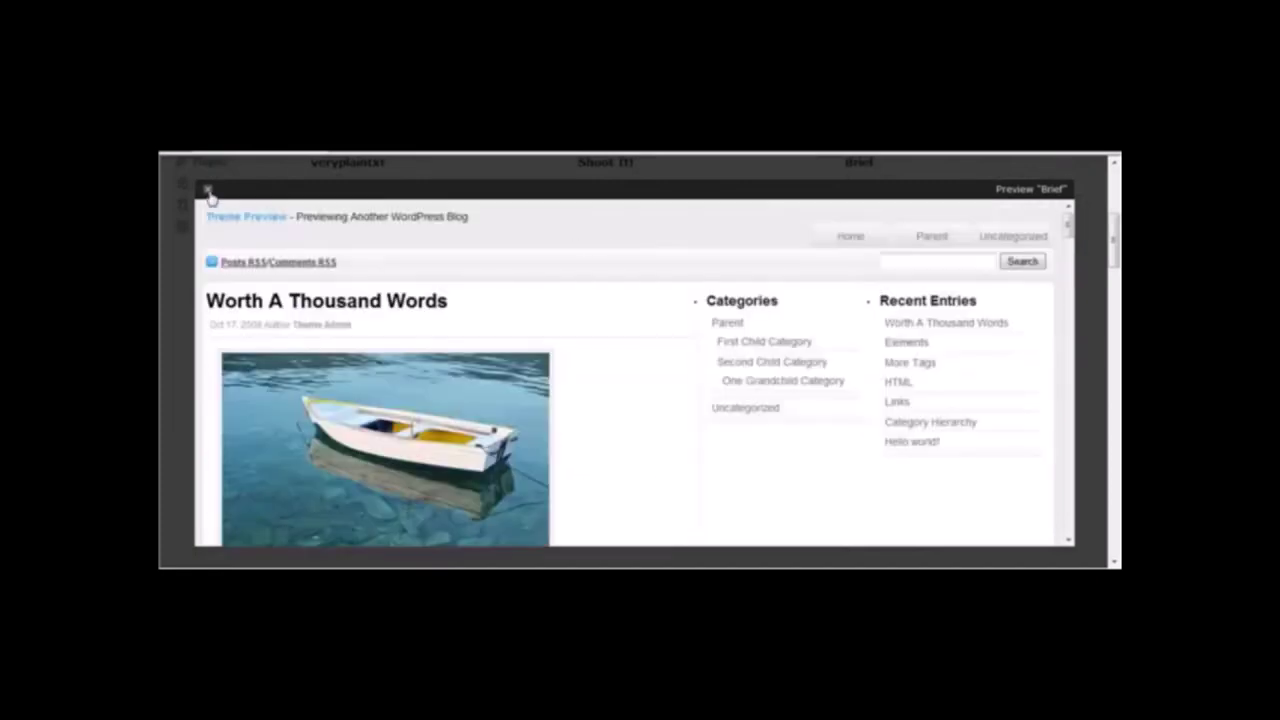
click(207, 190)
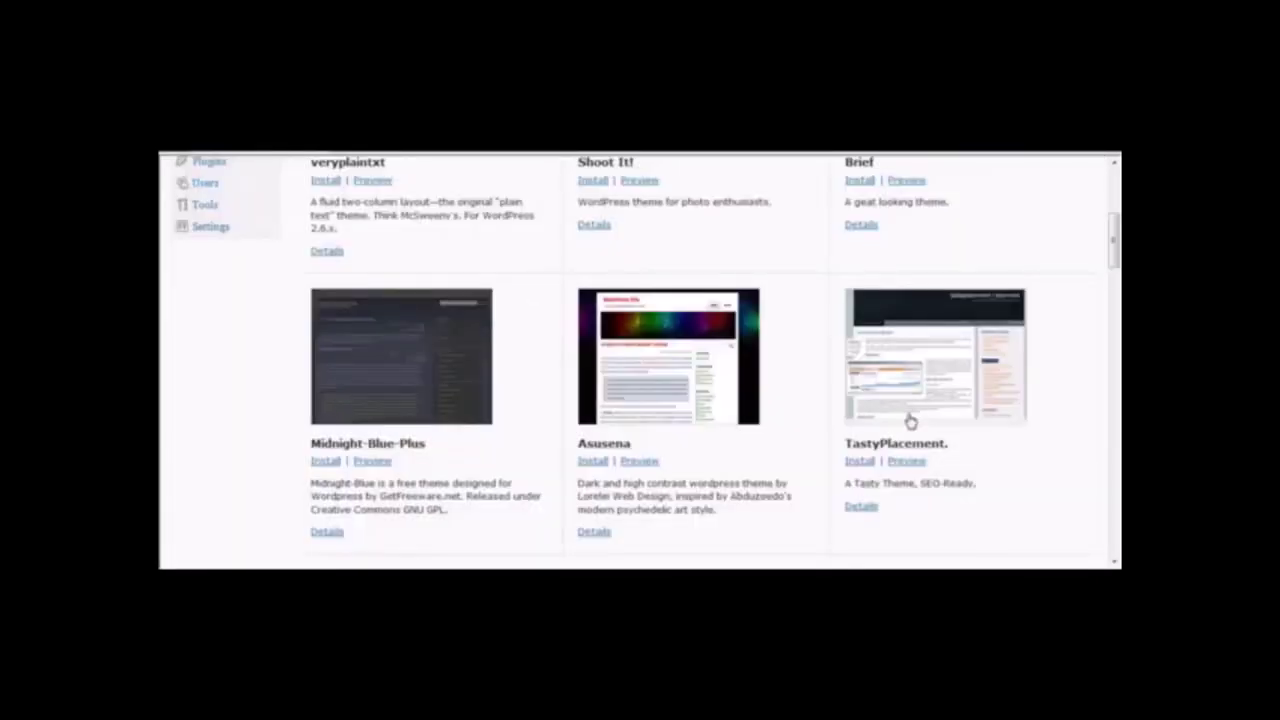
scroll(920, 303, up, 3)
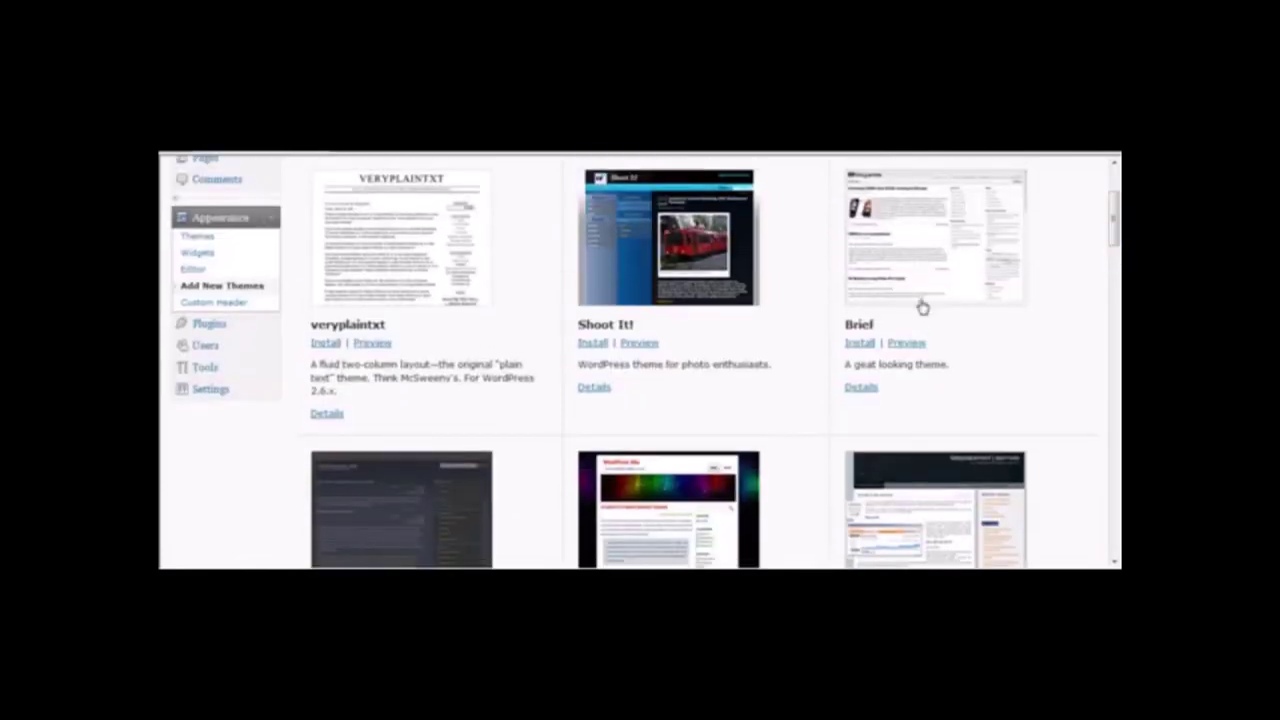
click(860, 343)
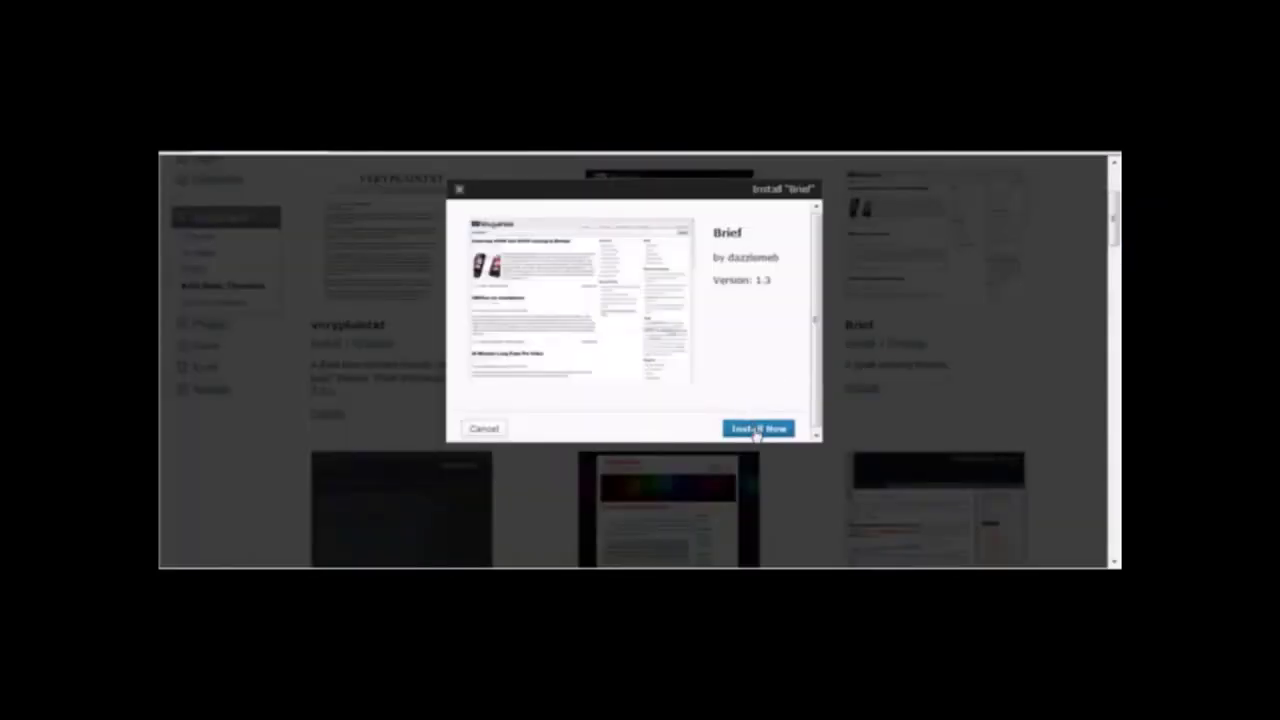
click(757, 429)
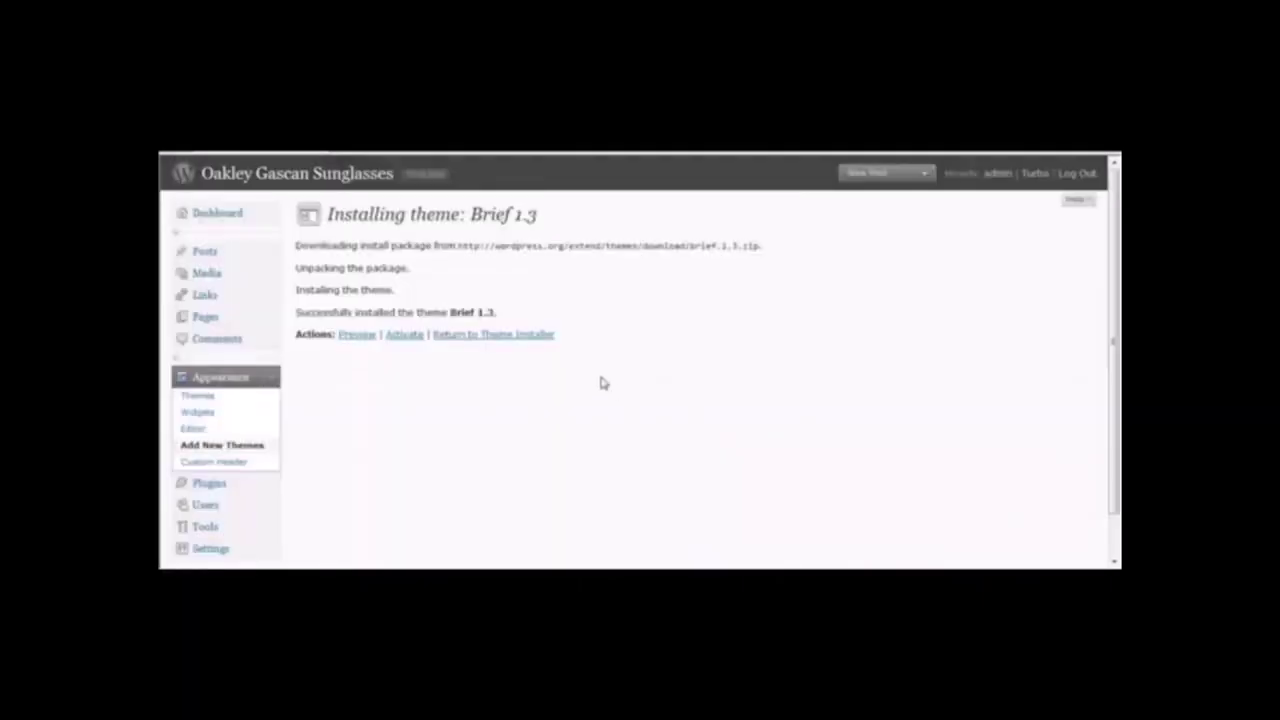
Activate Brief 1.3, confirm the live front page shows it, and return to new themes.
click(425, 173)
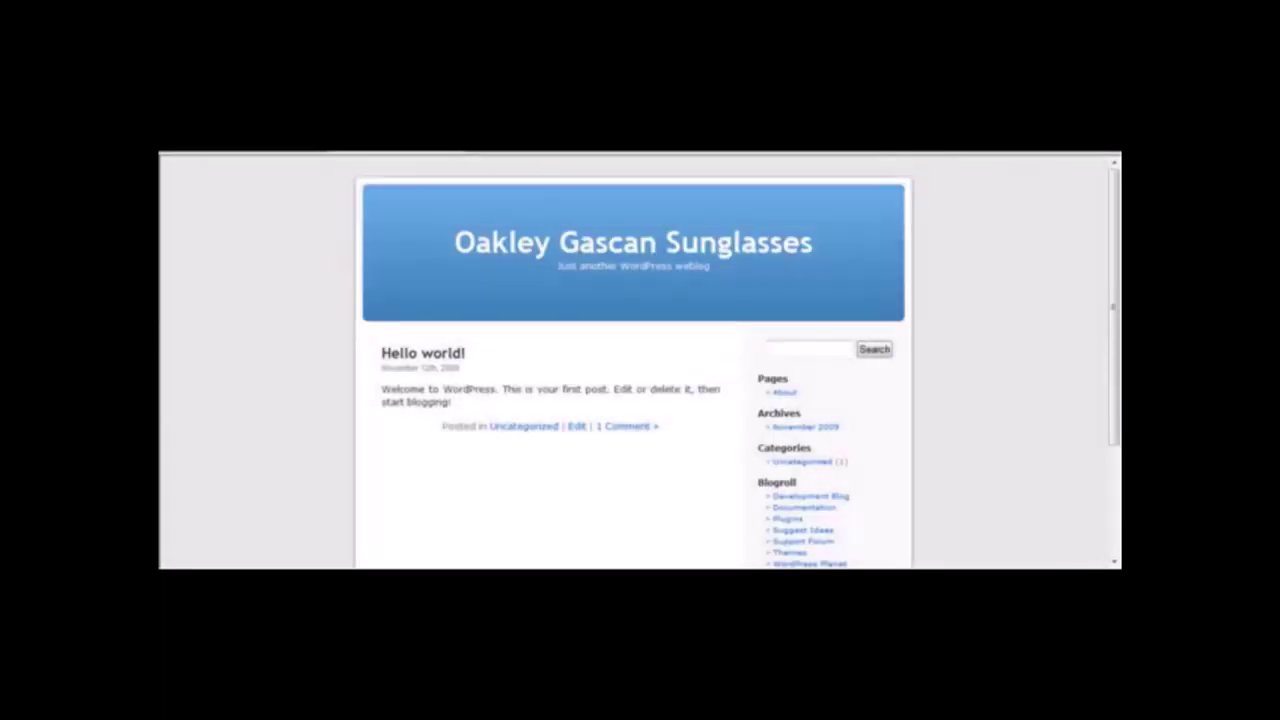
key(alt+Left)
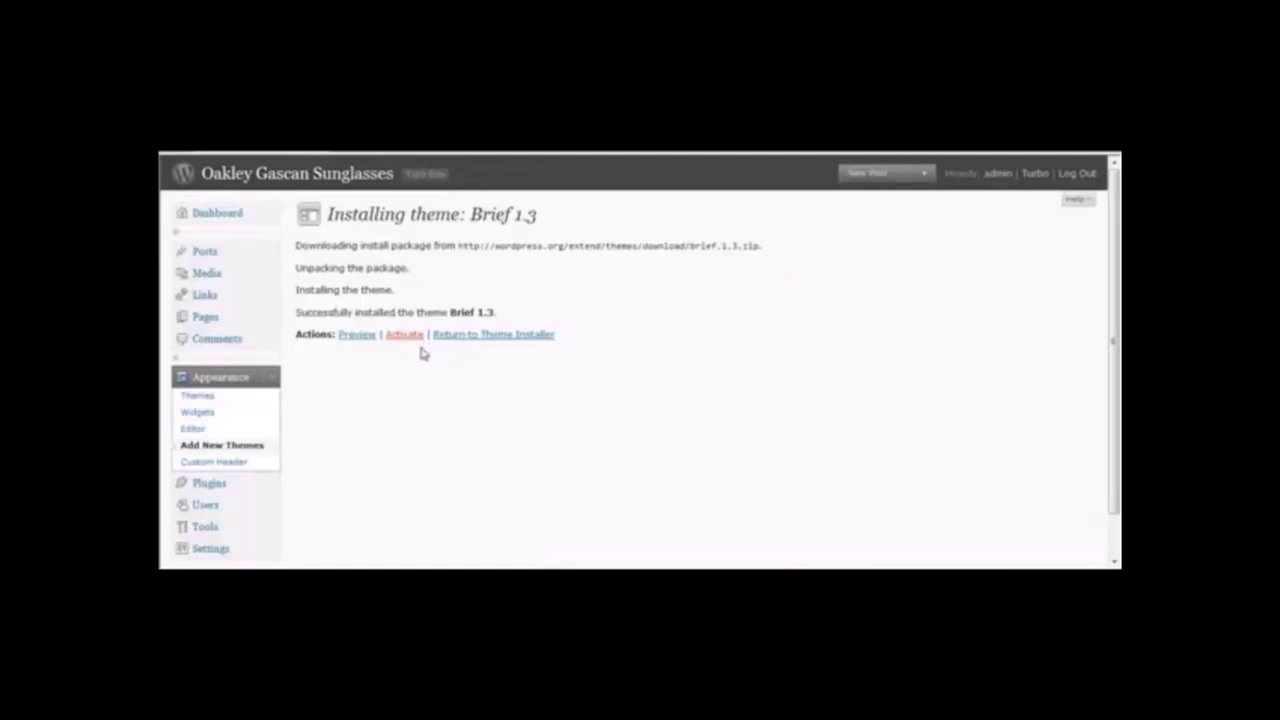
click(418, 337)
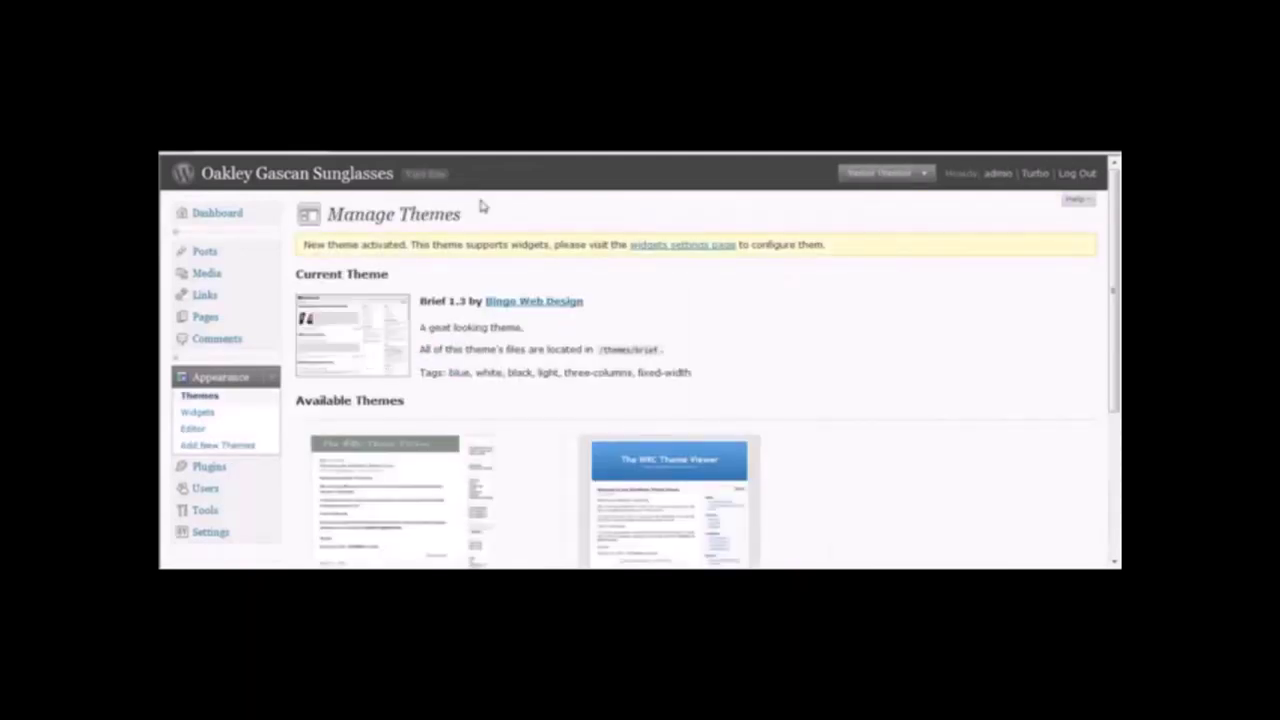
click(418, 163)
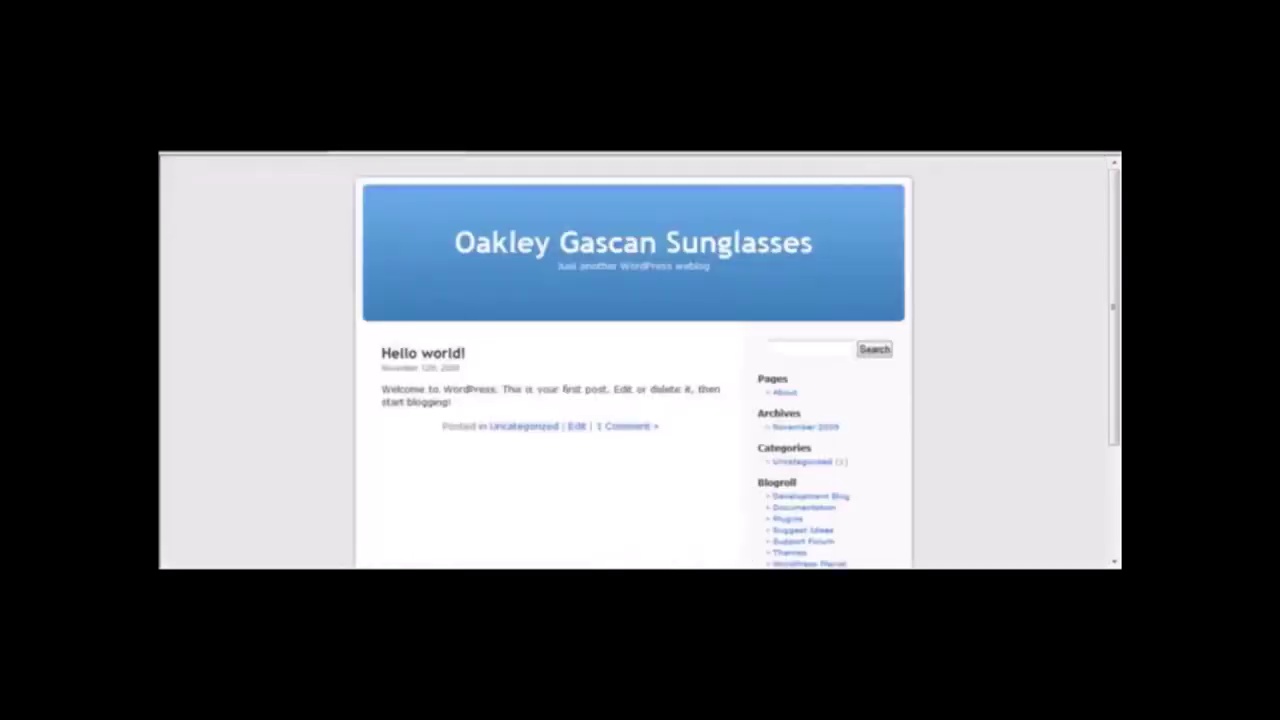
key(F5)
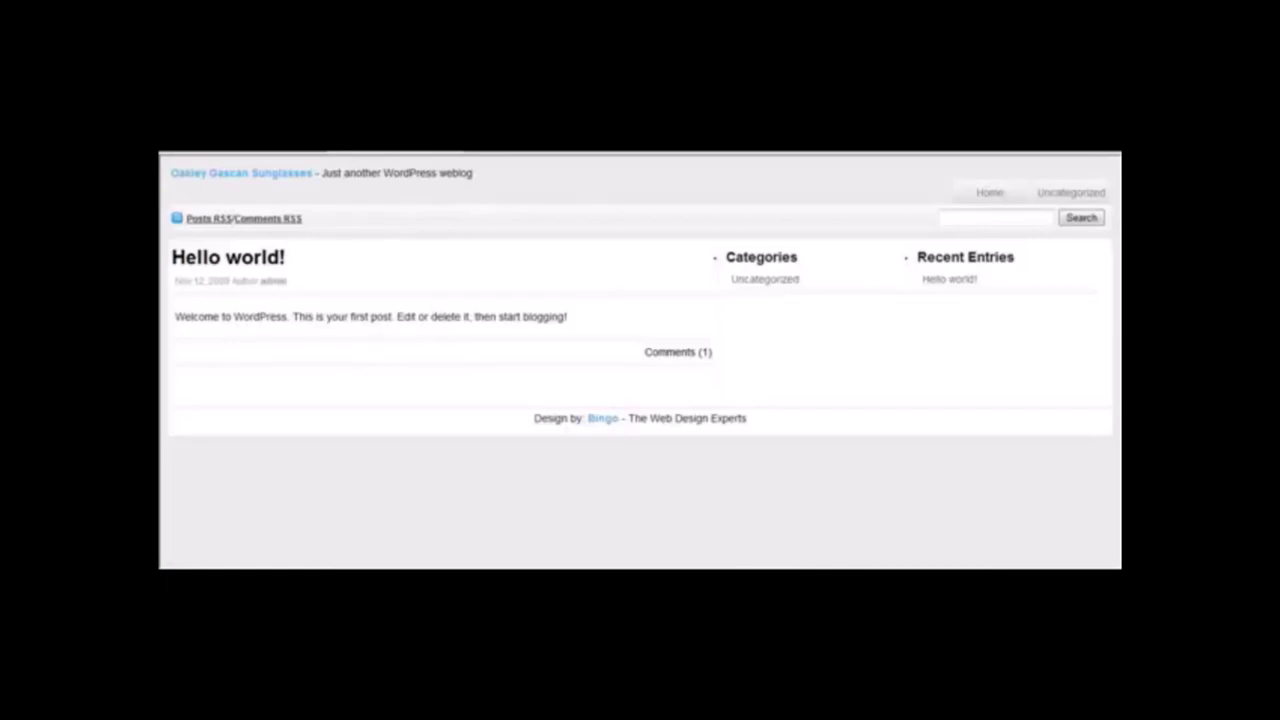
key(alt+Left)
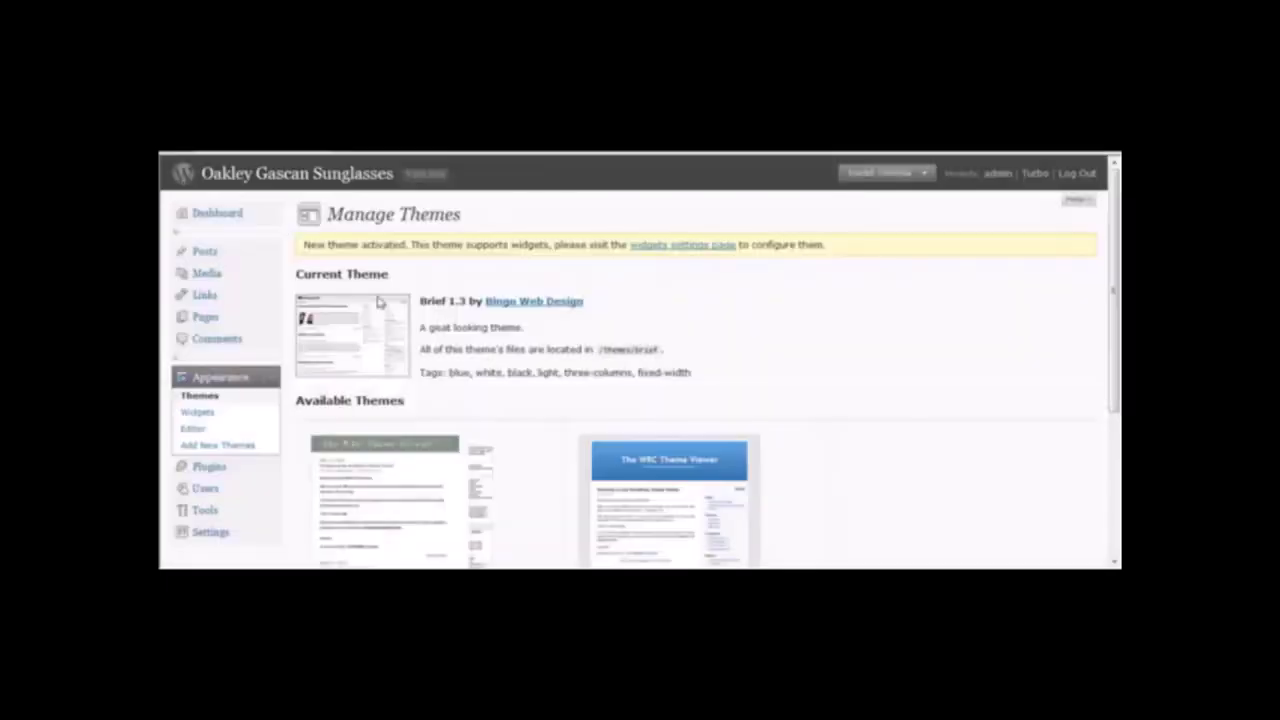
click(220, 446)
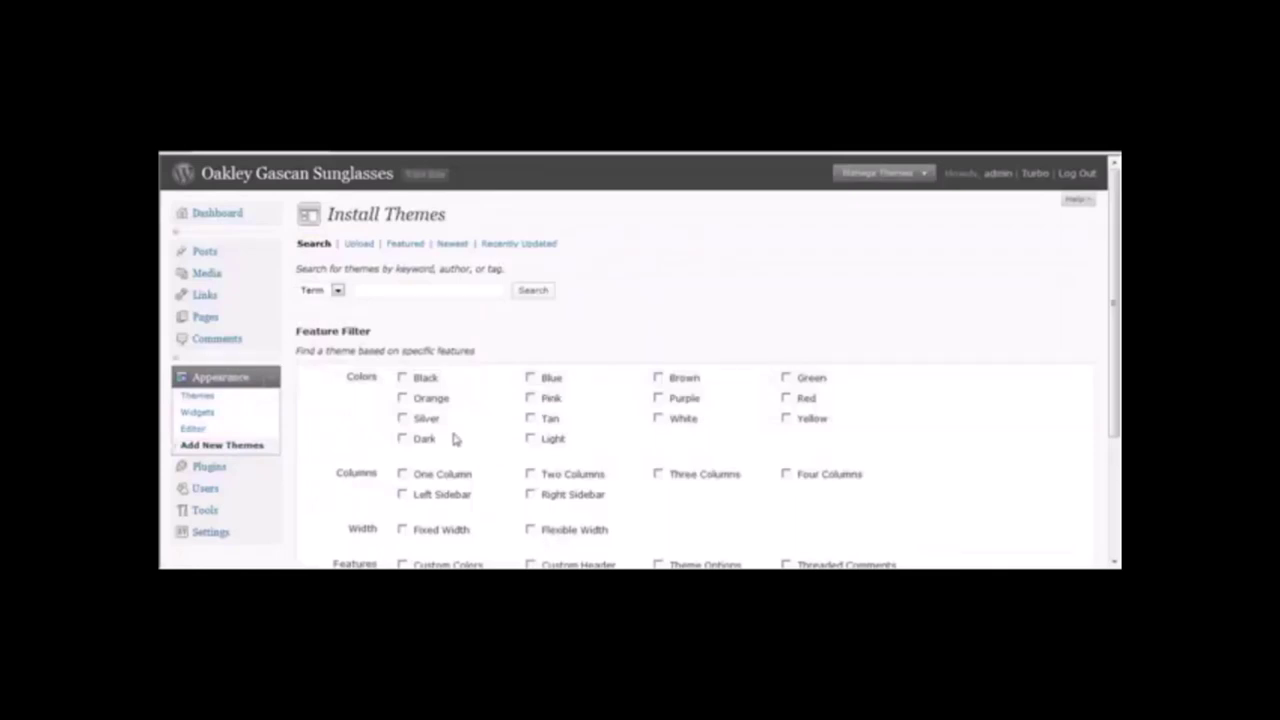
Find Silver-coloured themes and preview the iBlog theme.
click(402, 418)
drag(1117, 292, 1117, 395)
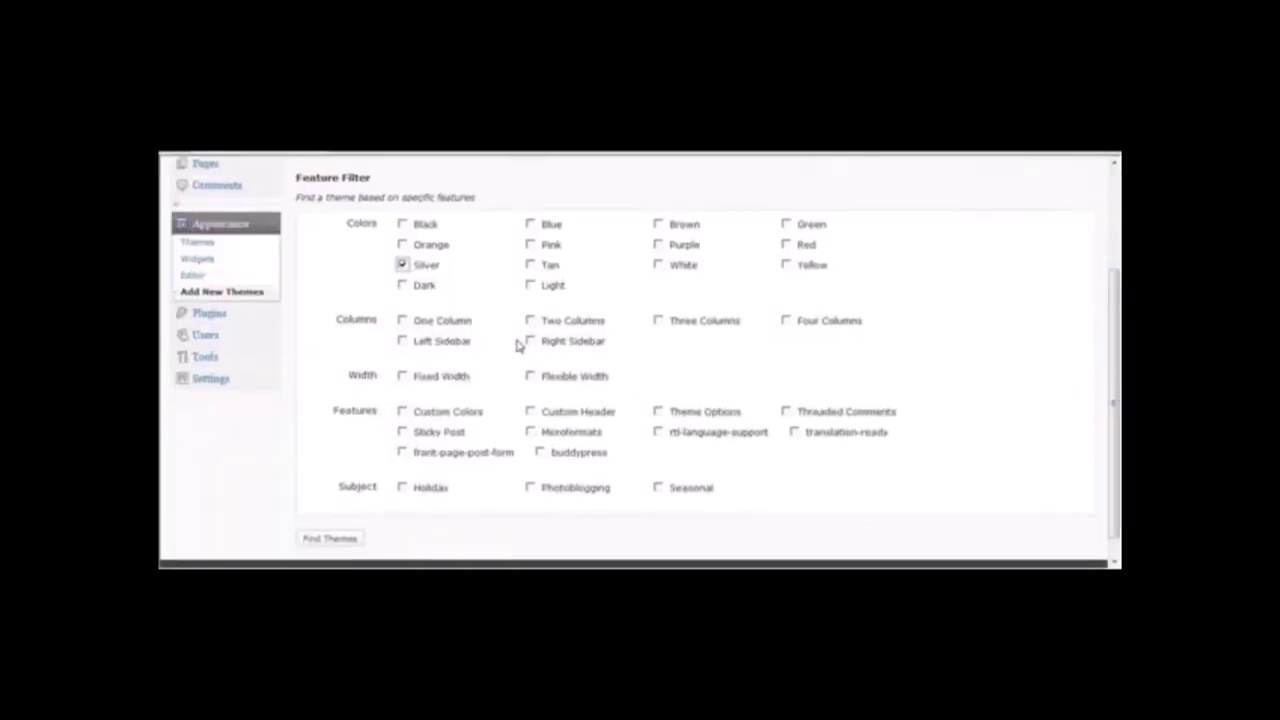
click(316, 541)
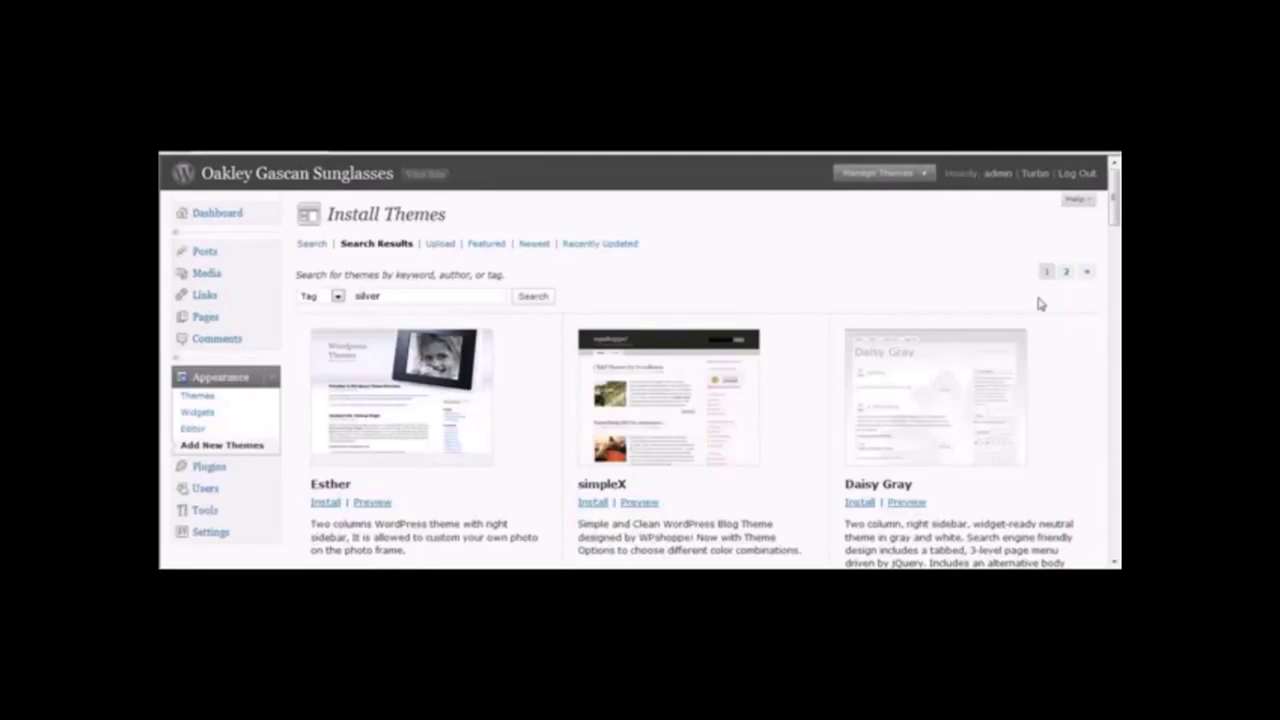
scroll(640, 360, down, 4)
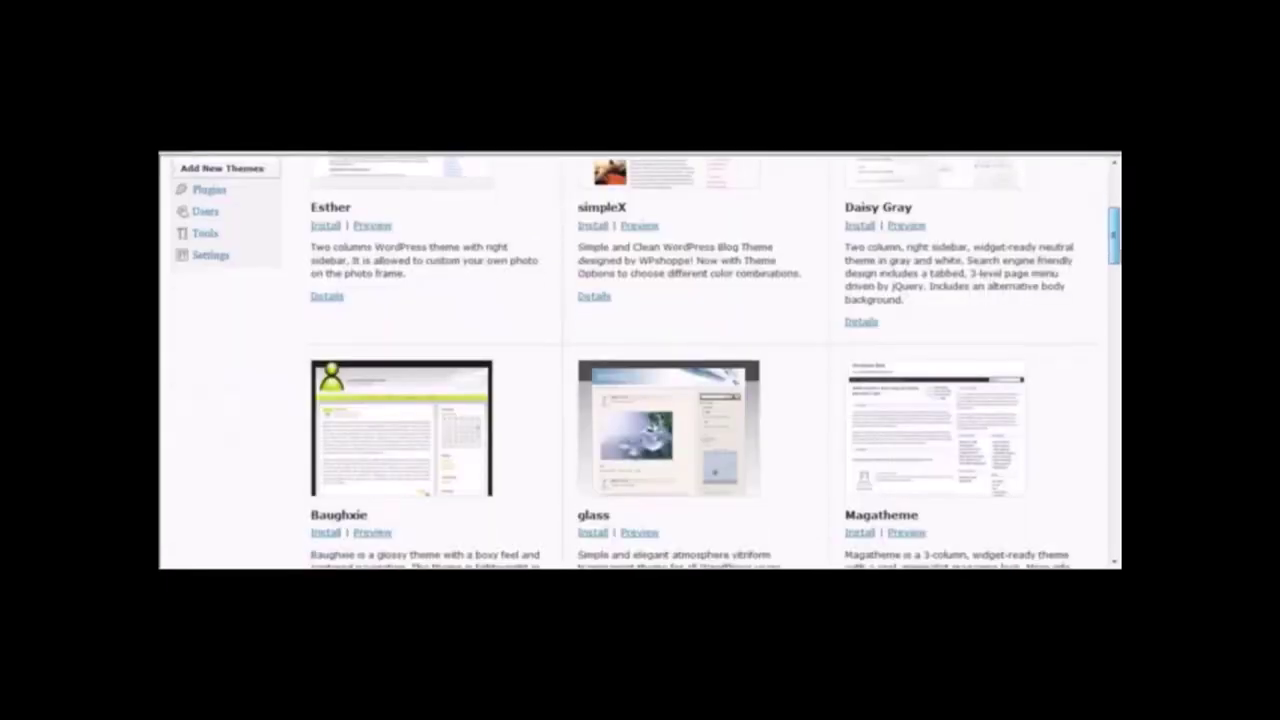
scroll(640, 360, down, 3)
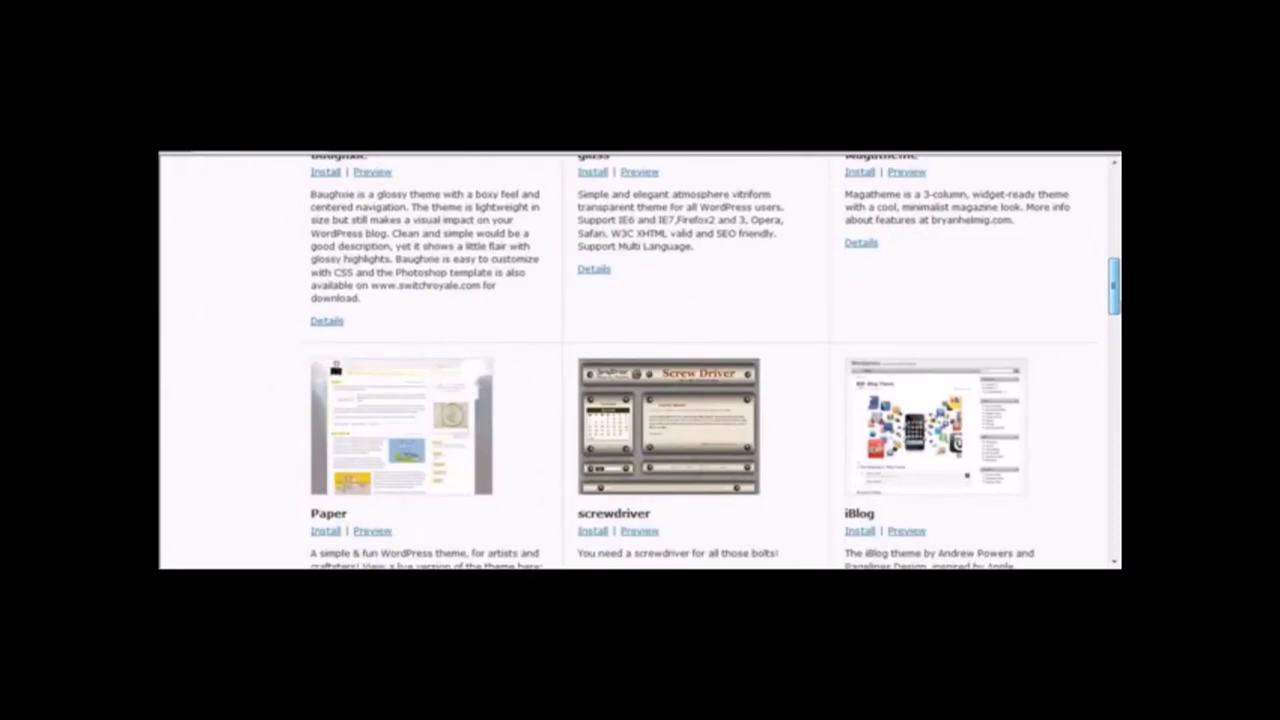
scroll(902, 438, down, 1)
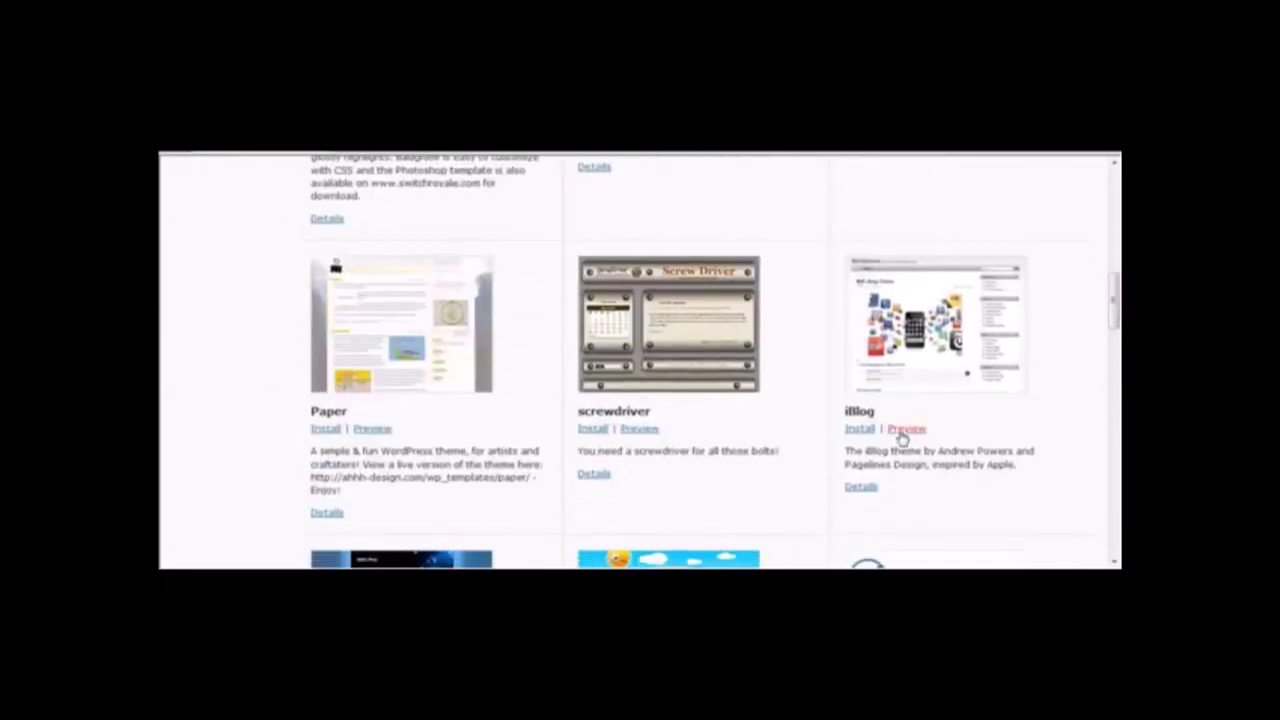
click(902, 436)
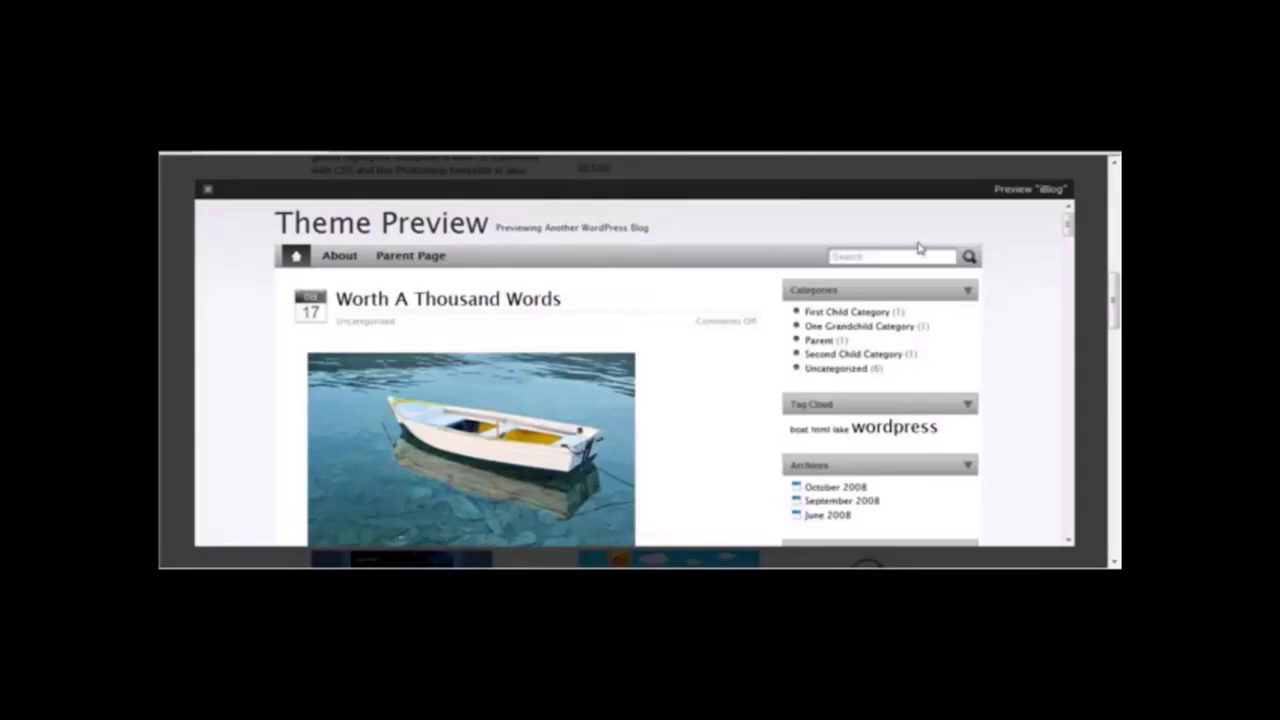
click(207, 188)
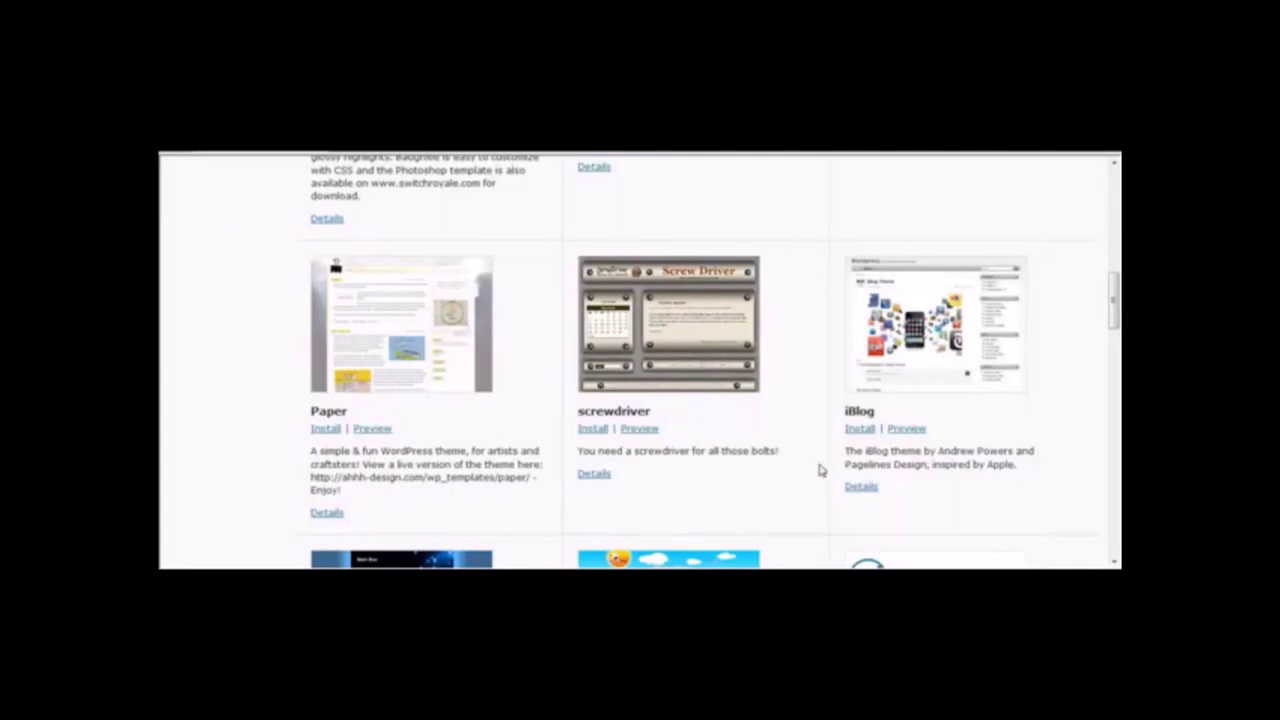
Install and activate iBlog 1.0.7, then view the blog's front page in it.
click(862, 429)
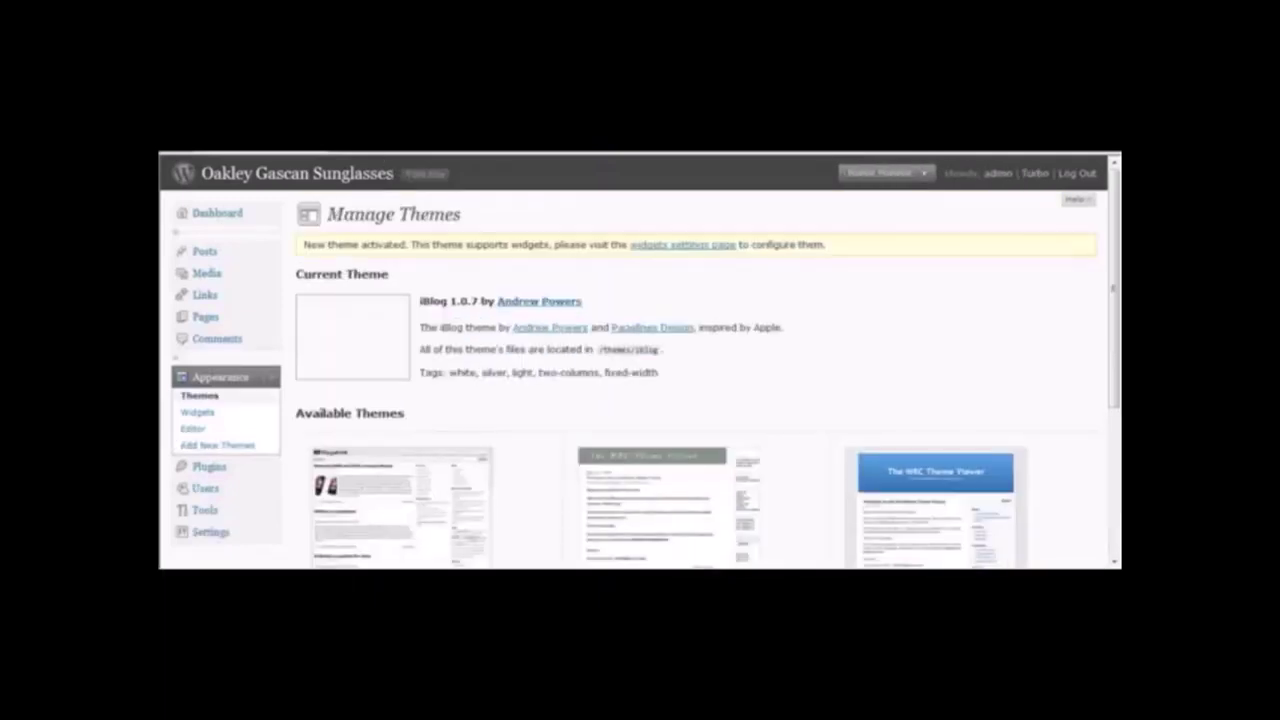
click(394, 172)
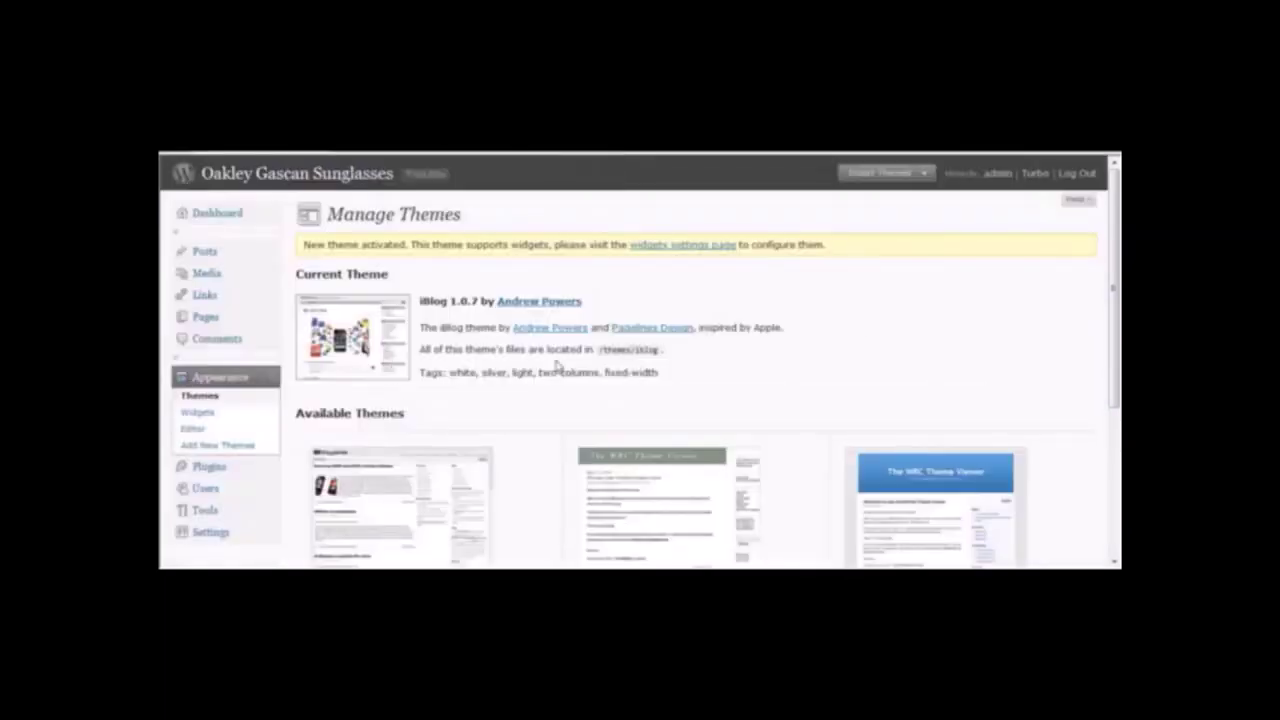
scroll(1116, 245, down, 2)
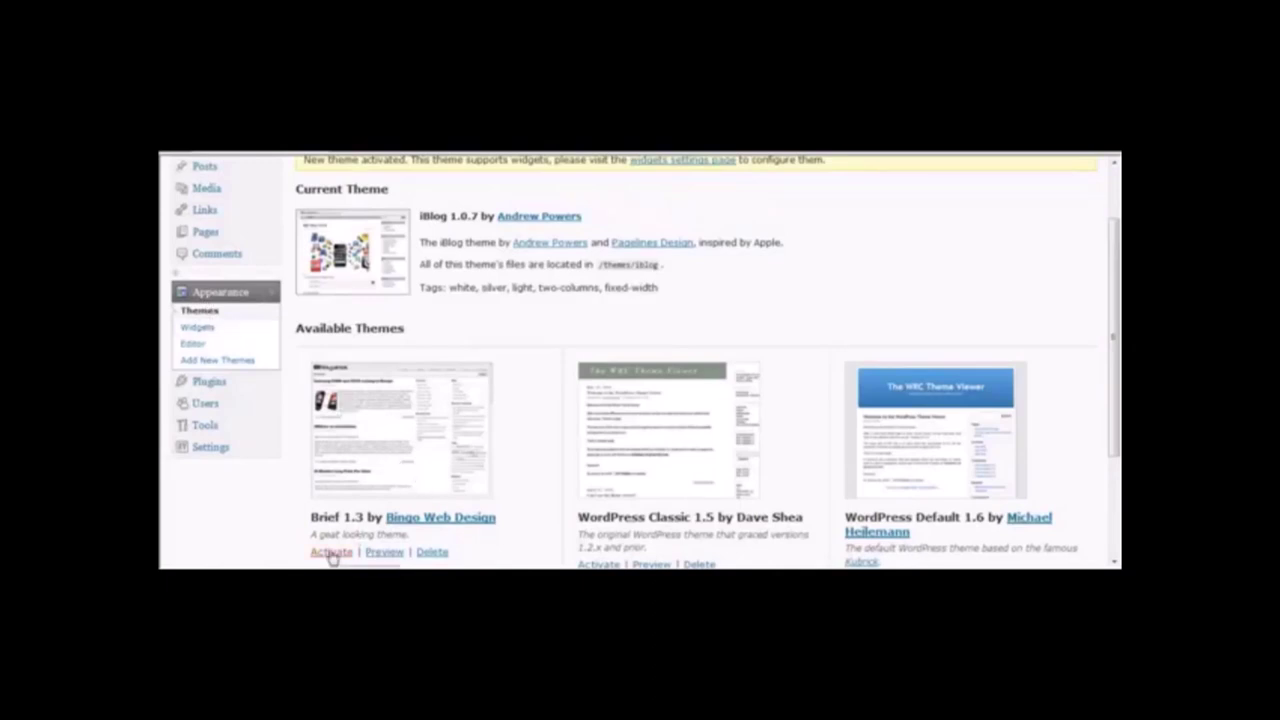
drag(1116, 306, 1117, 254)
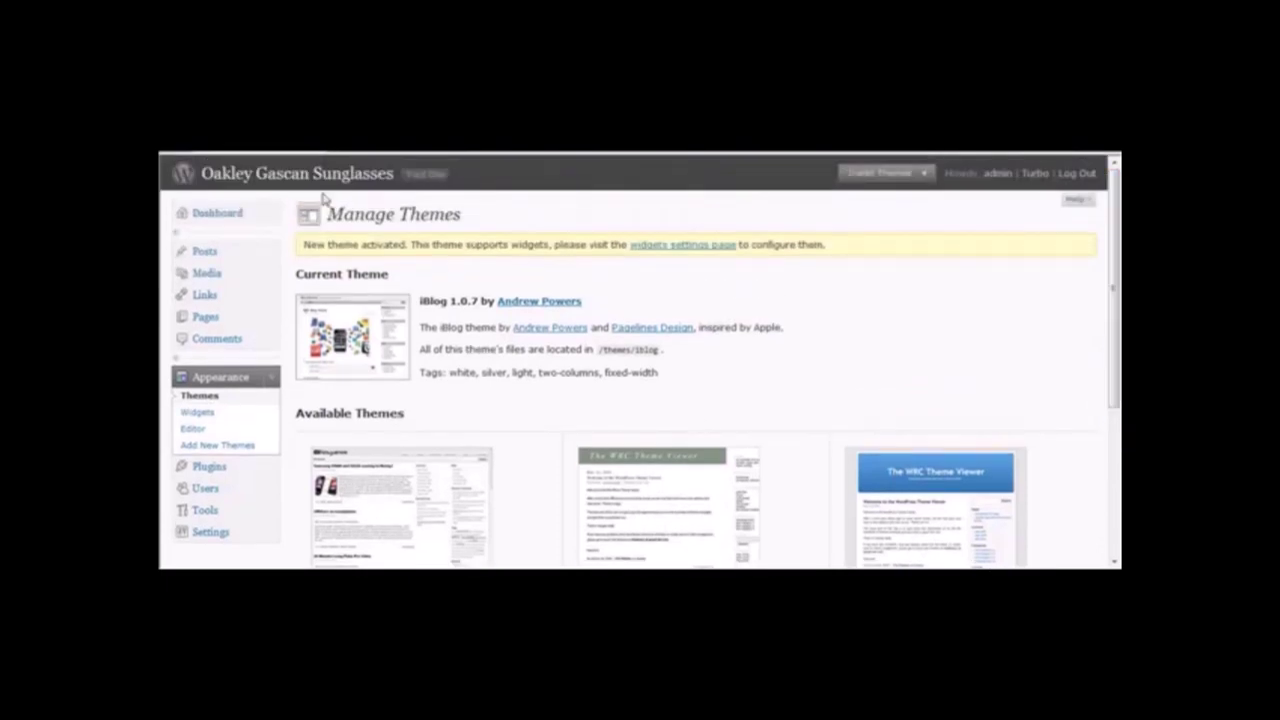
click(410, 173)
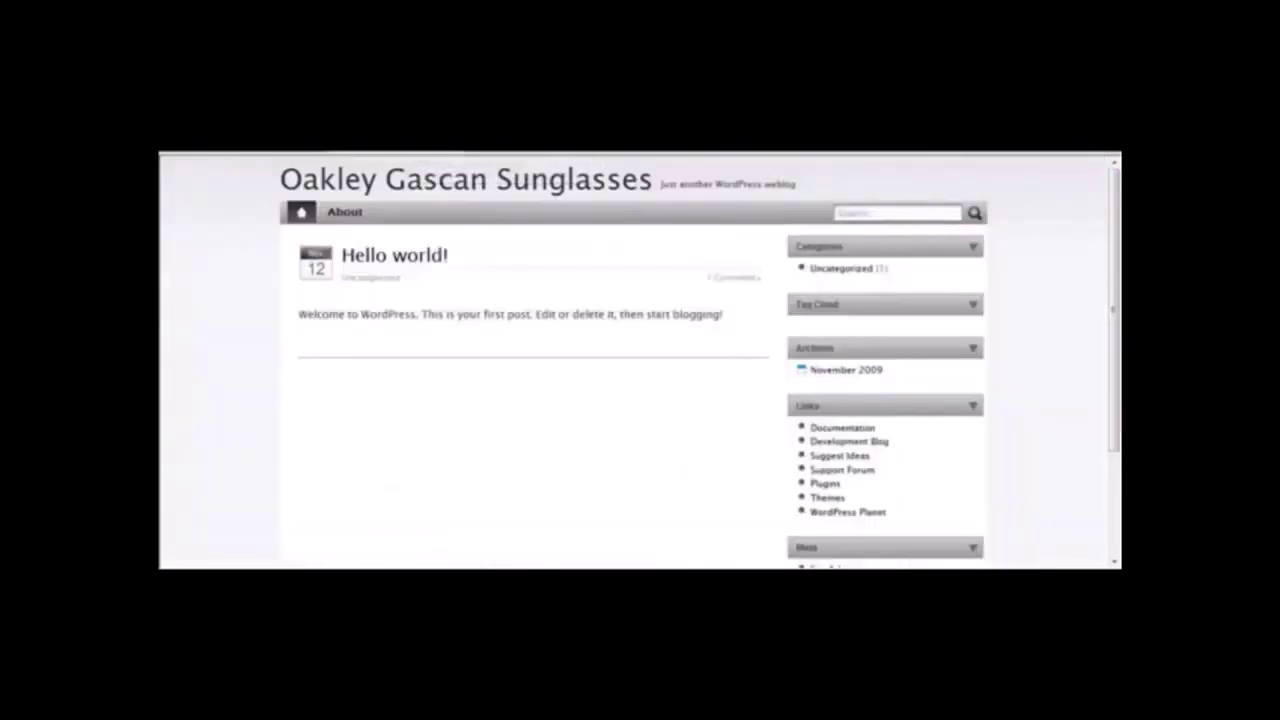
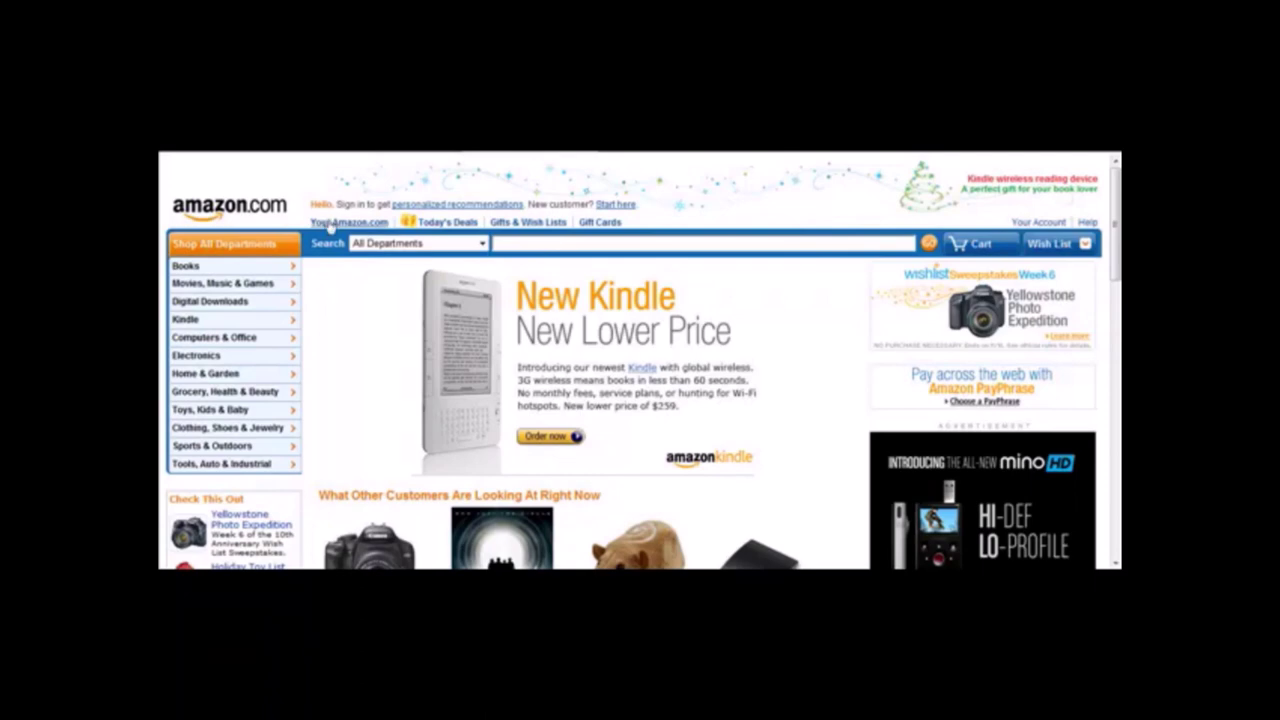
Scroll to Amazon's footer and follow Join Associates to the Associates home page.
drag(1116, 228, 1096, 512)
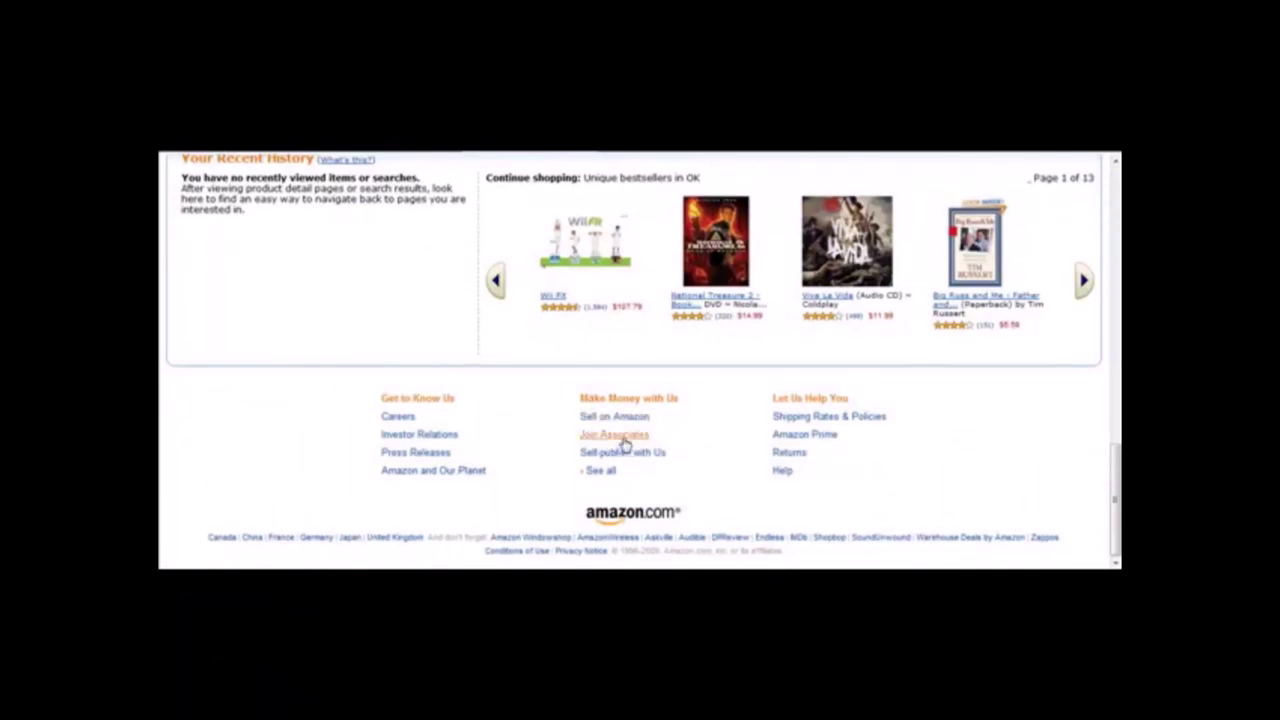
click(623, 438)
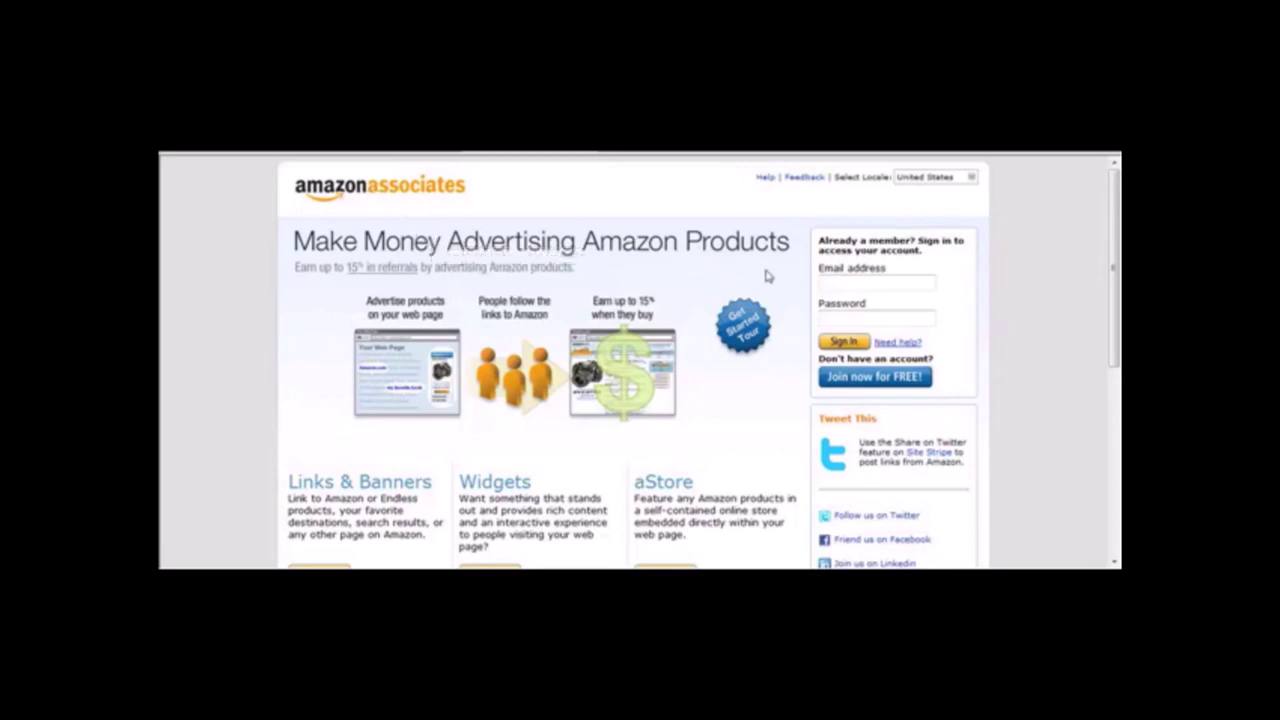
Sign in to the Associates account with the saved login and remember the password.
click(430, 145)
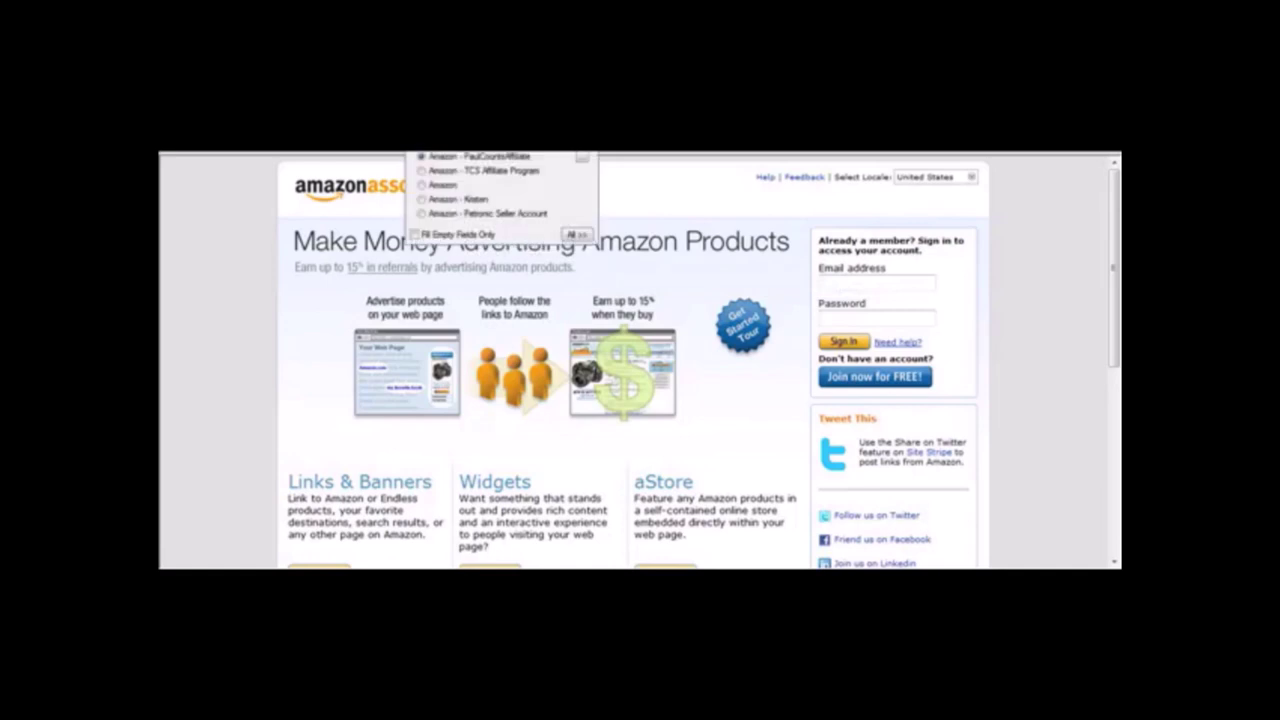
click(460, 157)
click(845, 342)
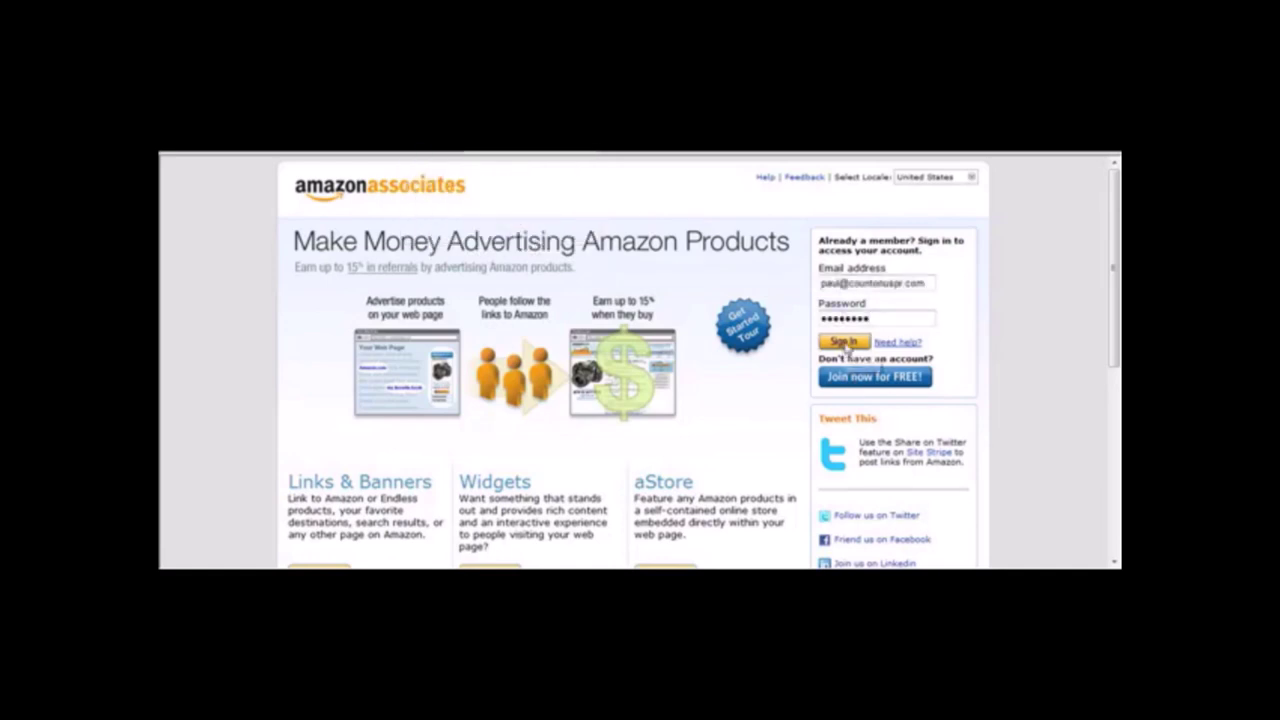
click(683, 353)
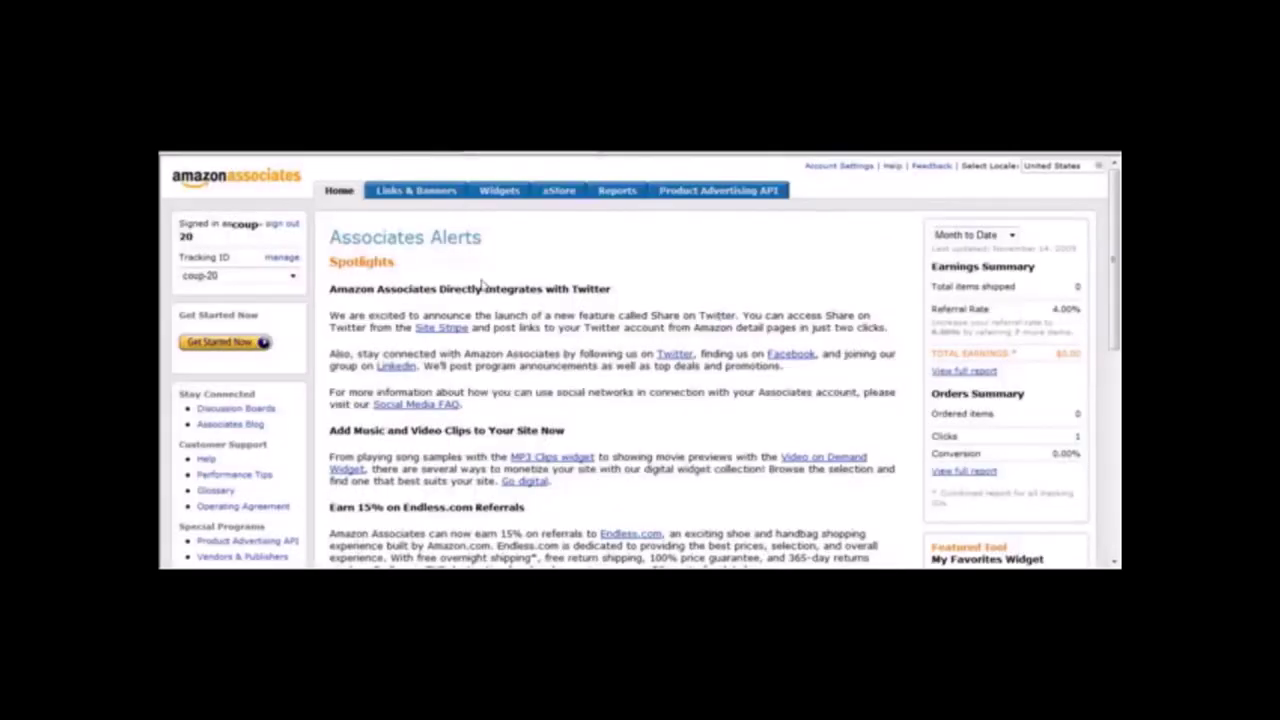
Go to Links & Banners and open the Add Product Links tool.
click(432, 196)
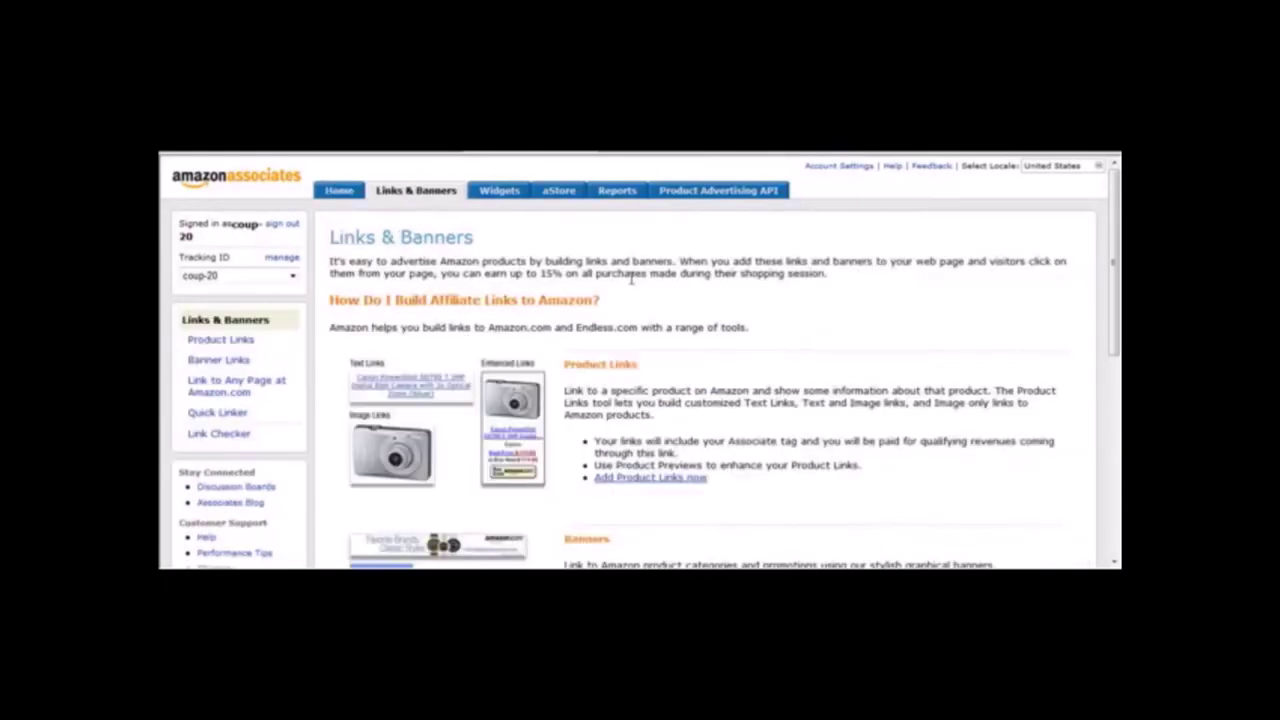
drag(1112, 275, 1098, 328)
click(668, 357)
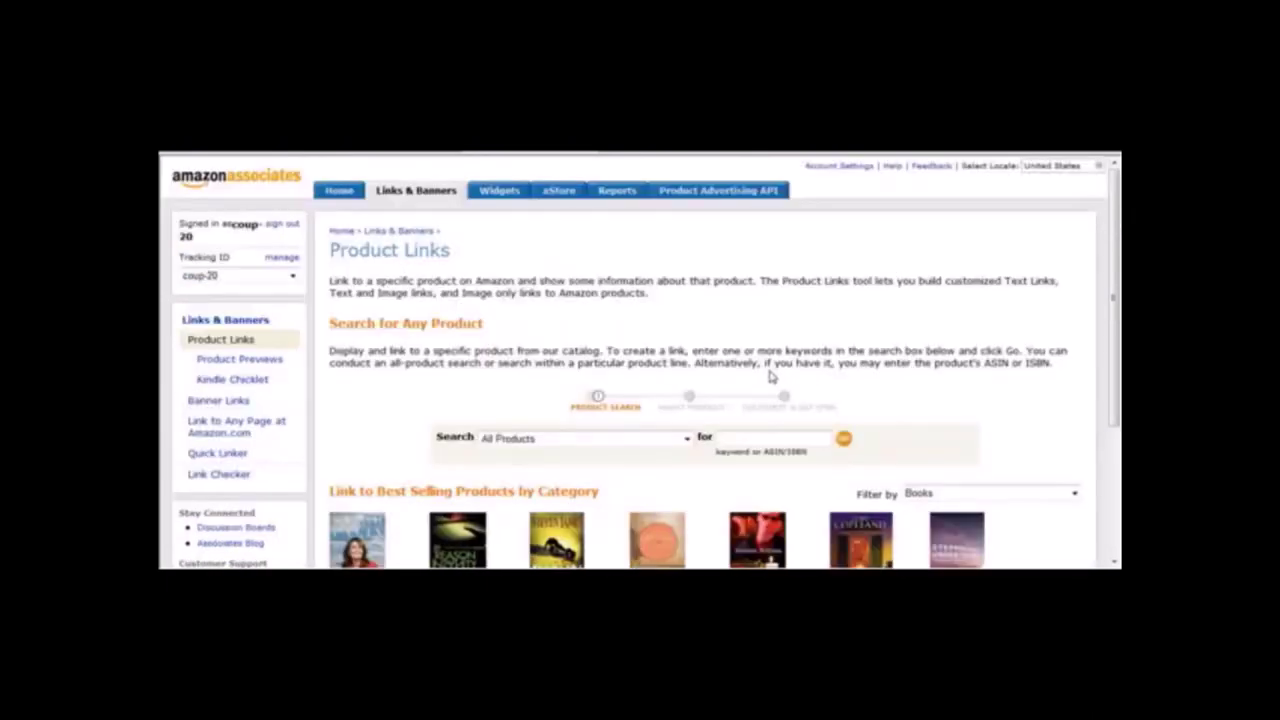
Set the product search category to Endless.com (Shoes and Handbags).
click(686, 441)
click(686, 441)
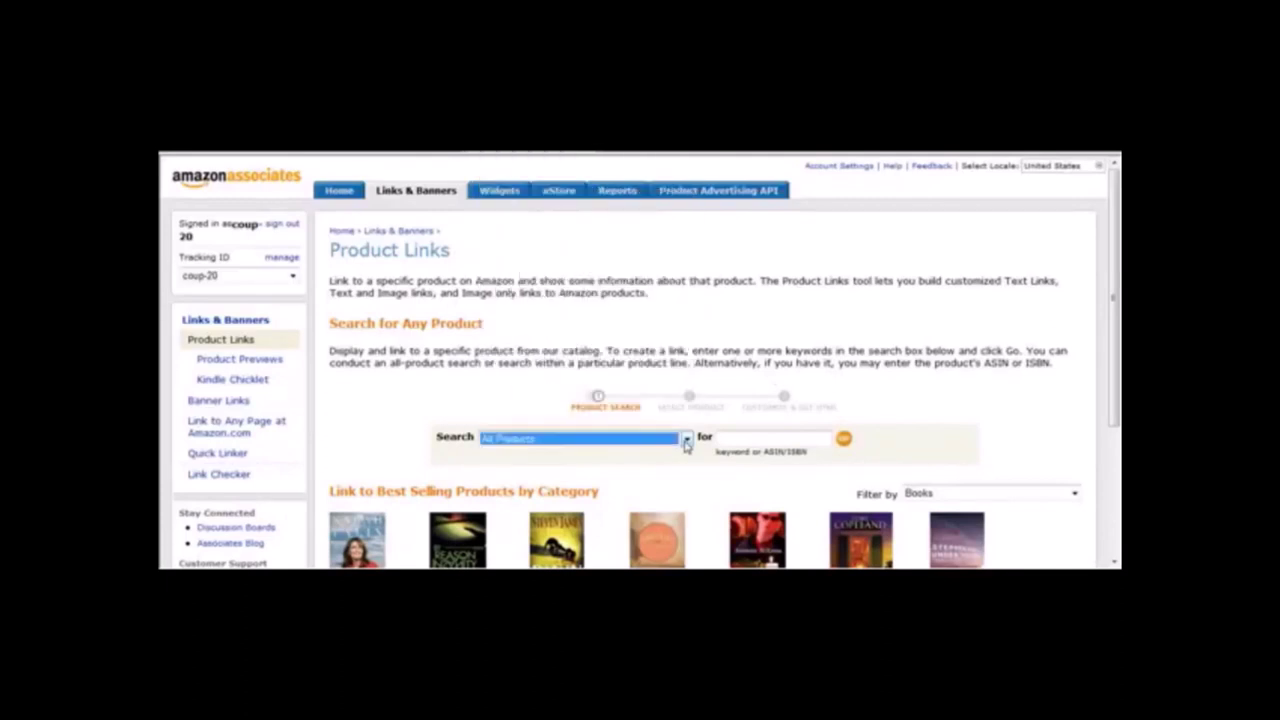
click(727, 436)
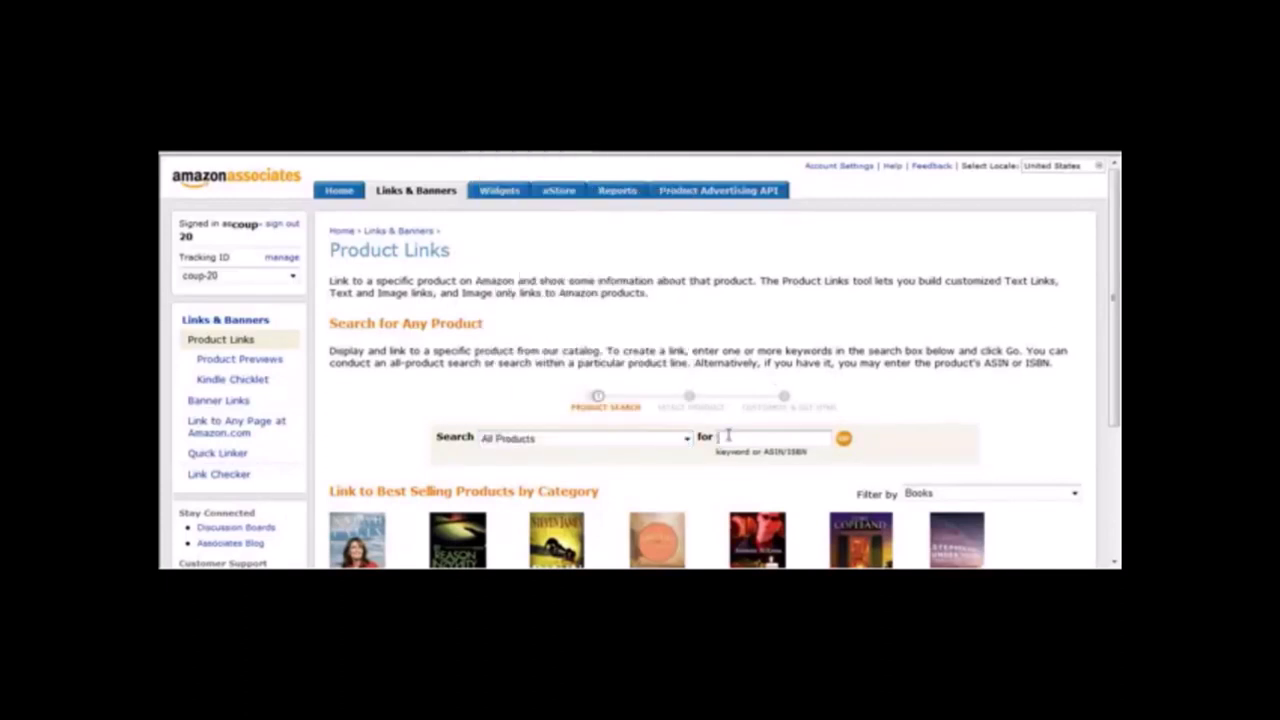
click(686, 438)
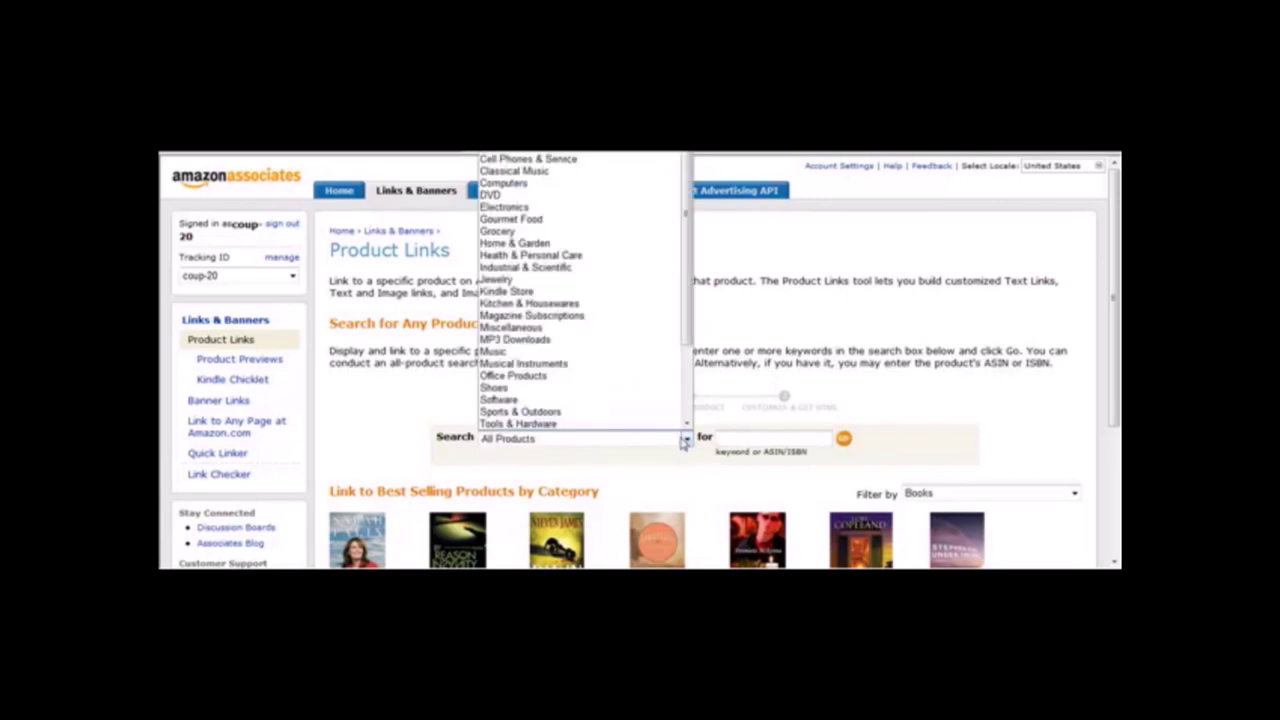
drag(686, 260, 696, 372)
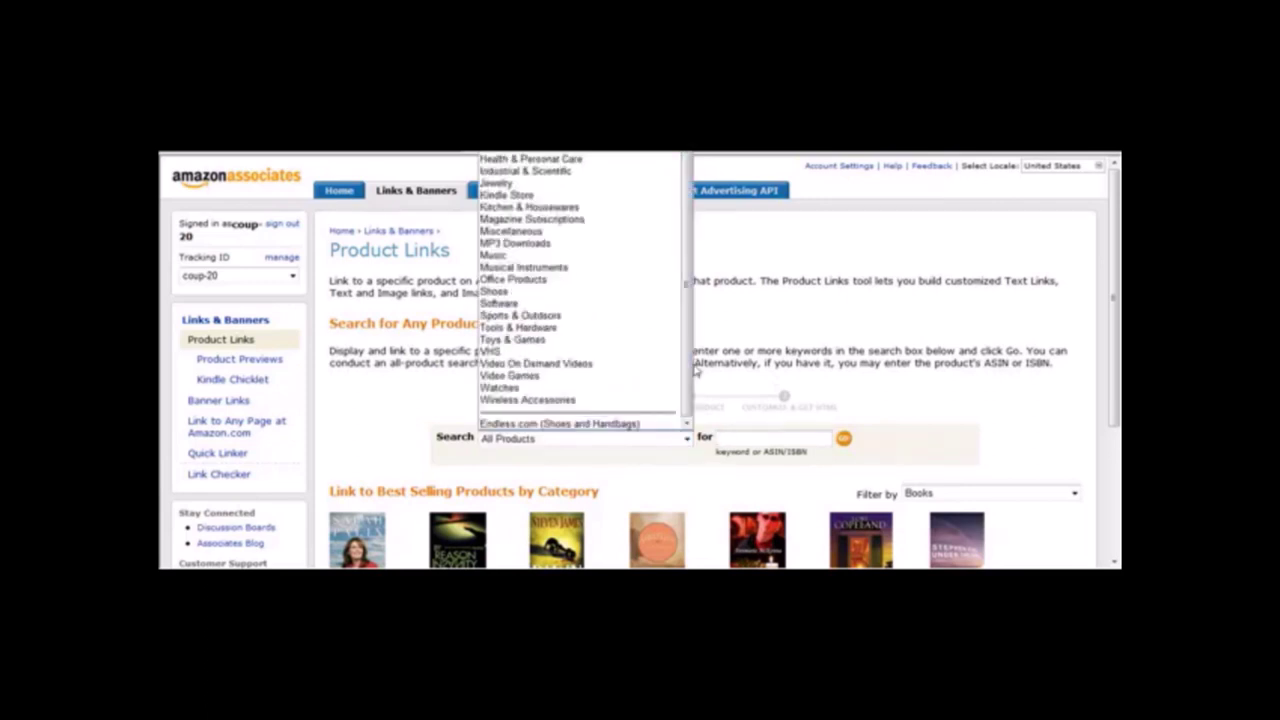
drag(695, 376, 686, 213)
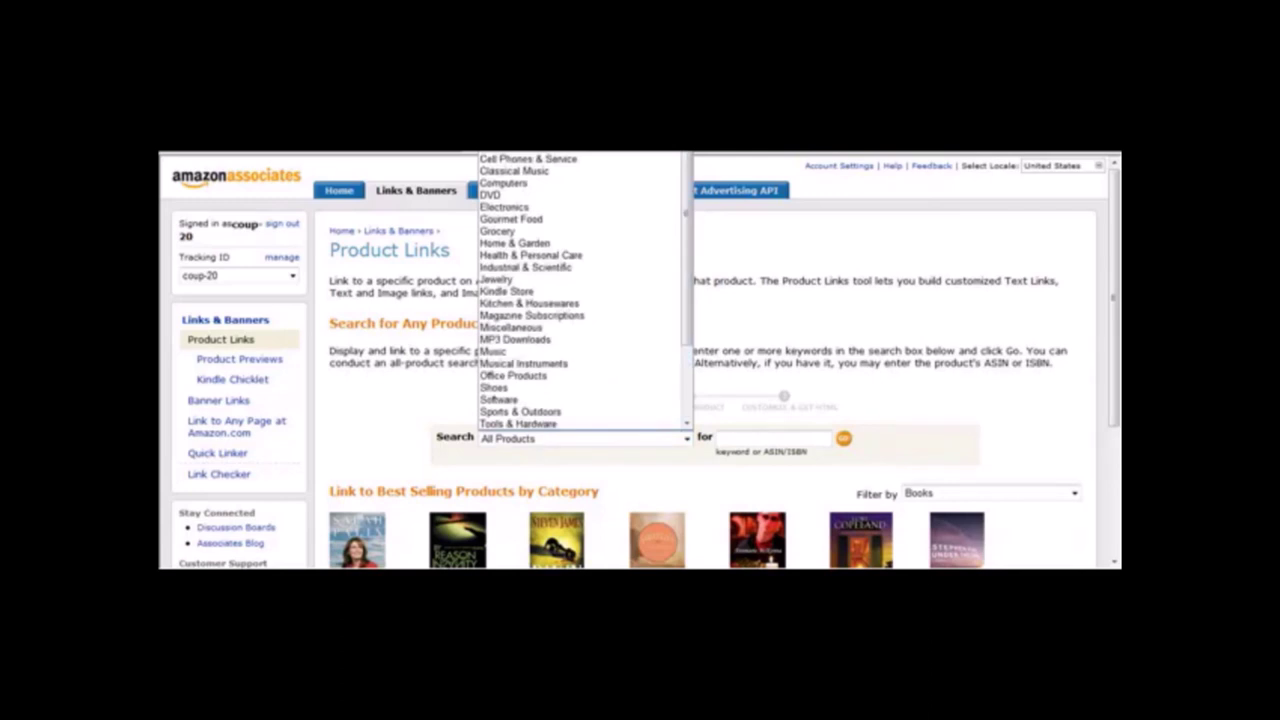
key(Escape)
click(686, 440)
drag(688, 274, 688, 400)
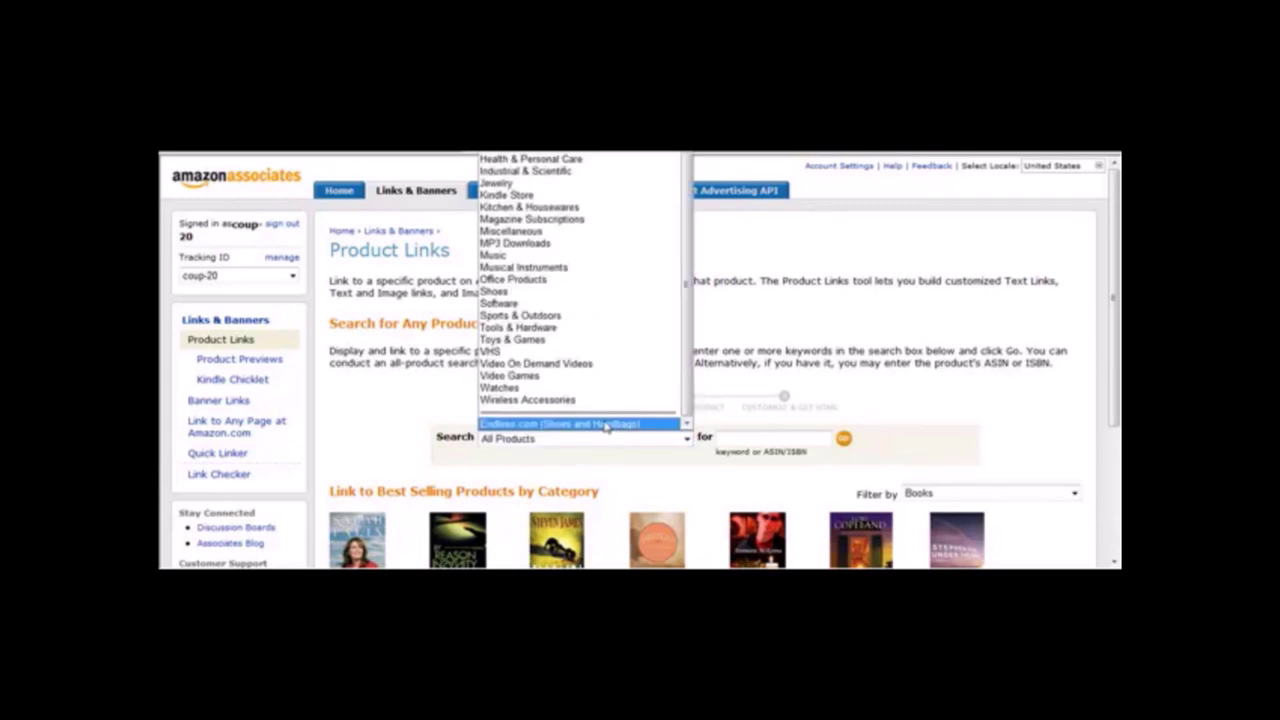
click(605, 425)
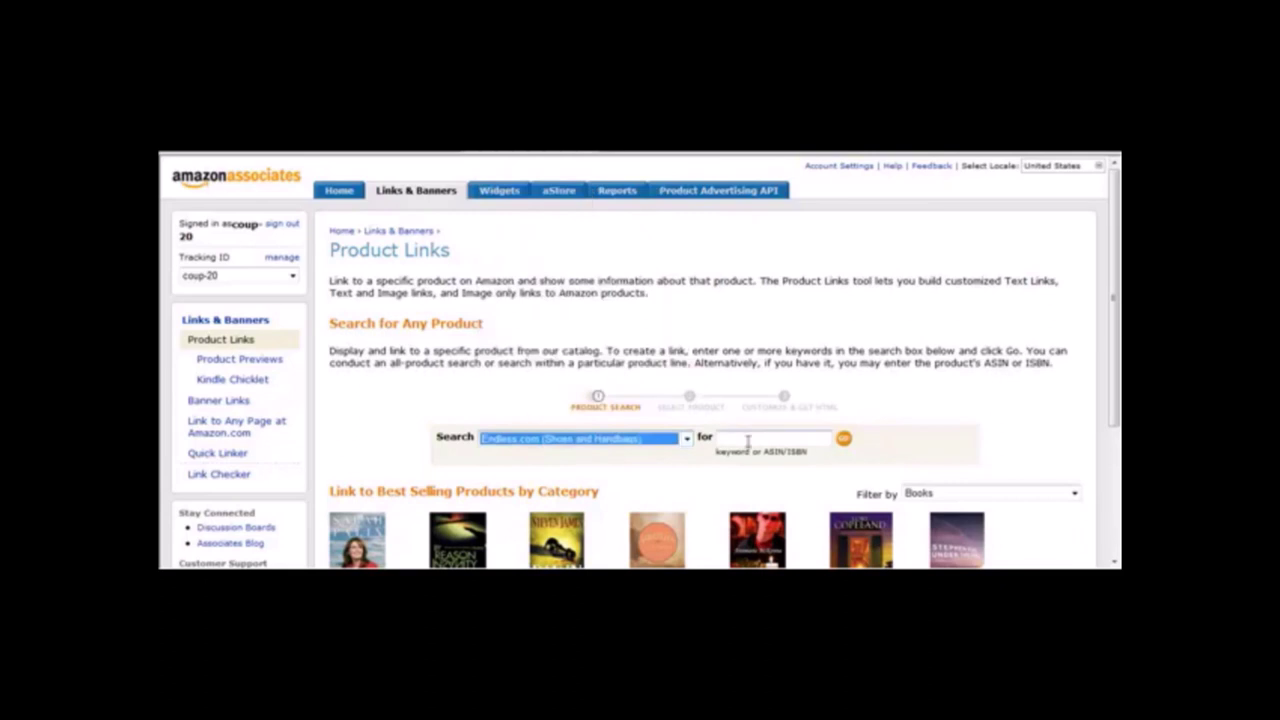
Search that catalog for 'gascan'.
click(743, 438)
text(gascan)
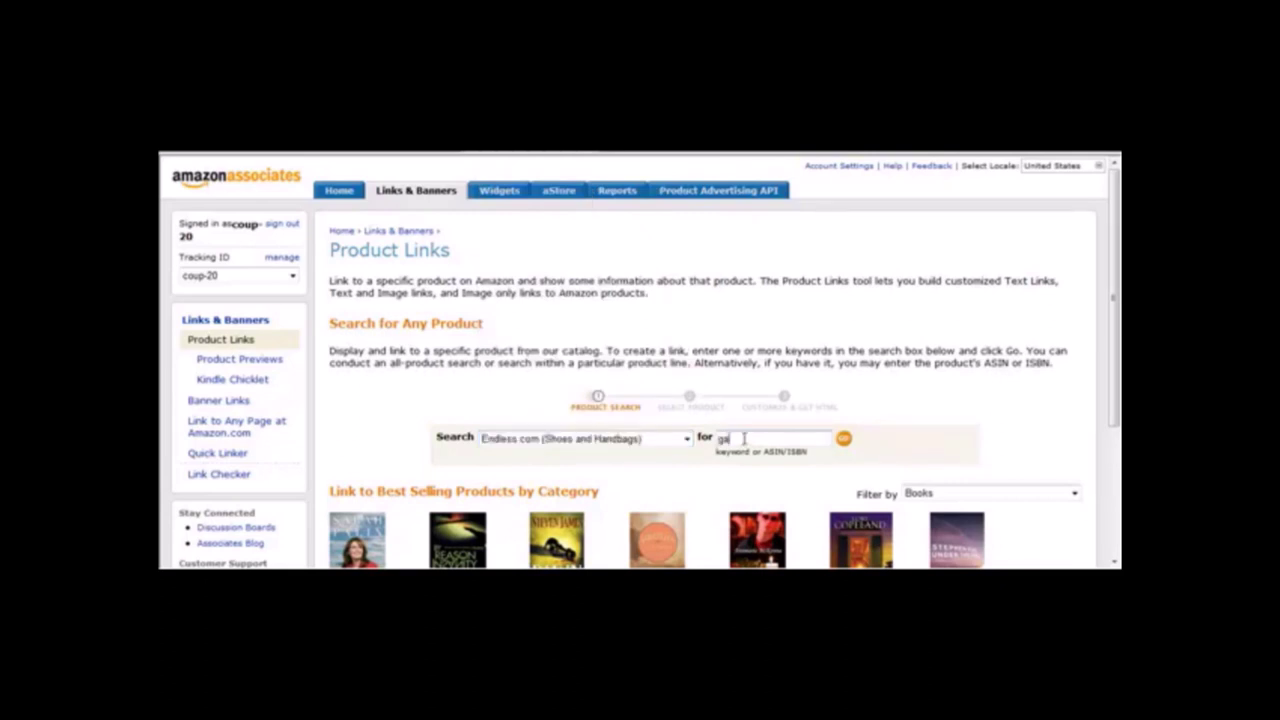
click(845, 443)
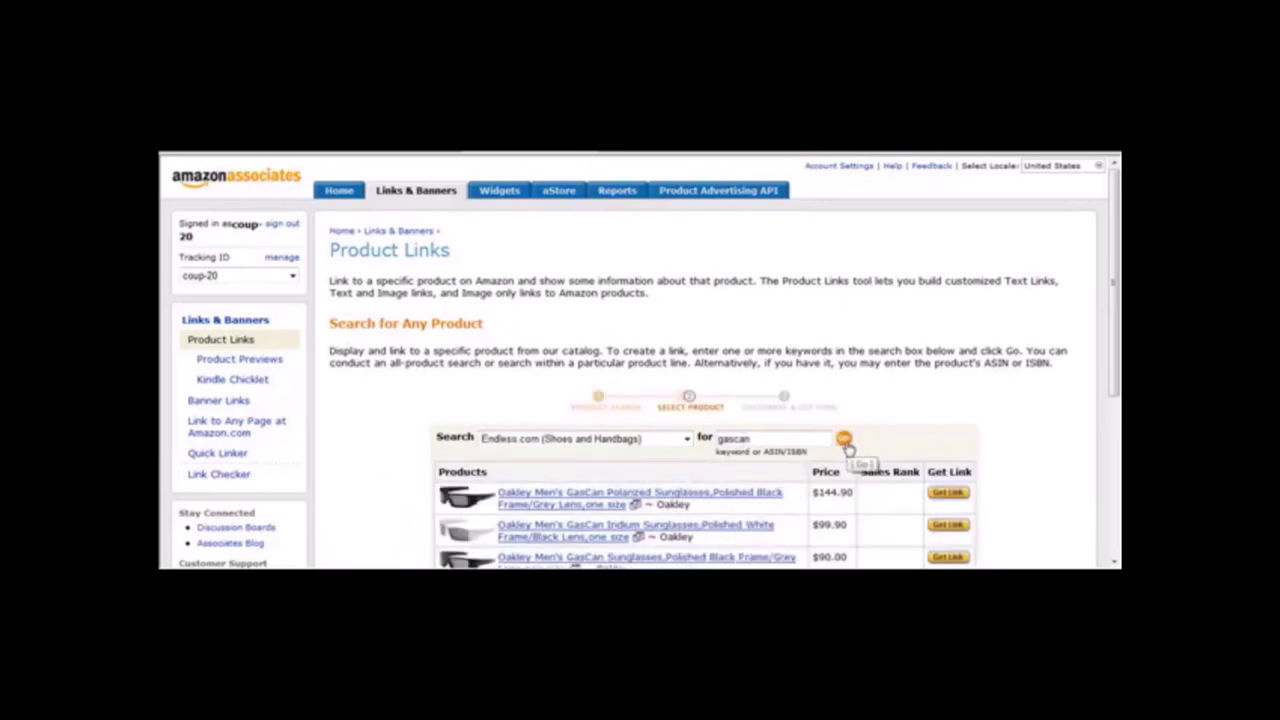
Choose Get Link for the Oakley GasCan Polarized sunglasses with Polished Black Frame and Grey Lens.
drag(1118, 298, 1118, 418)
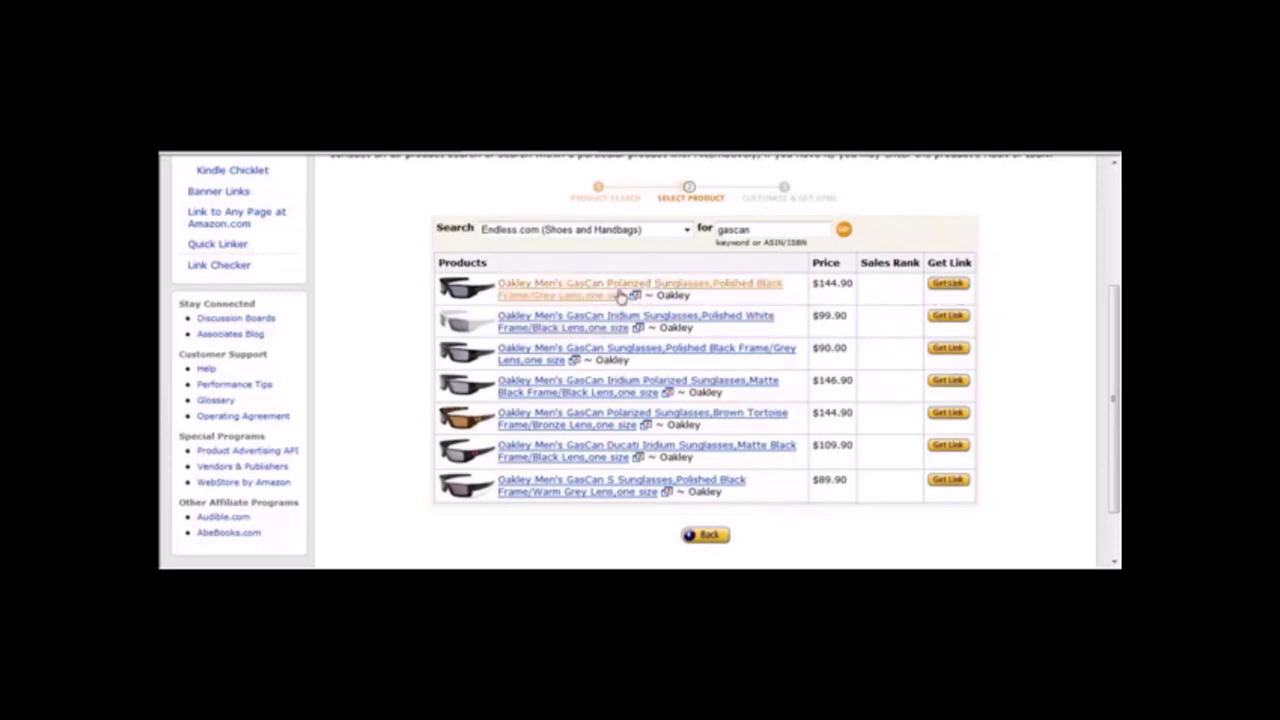
click(949, 284)
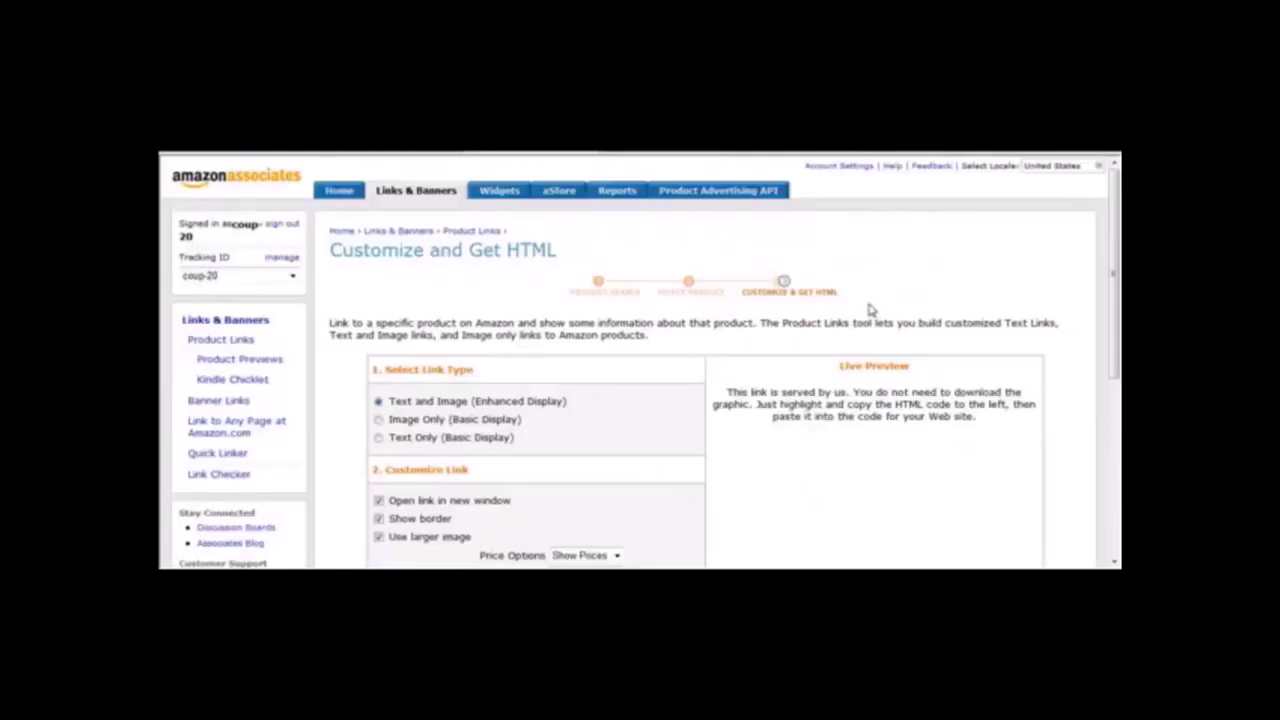
drag(1117, 243, 1103, 314)
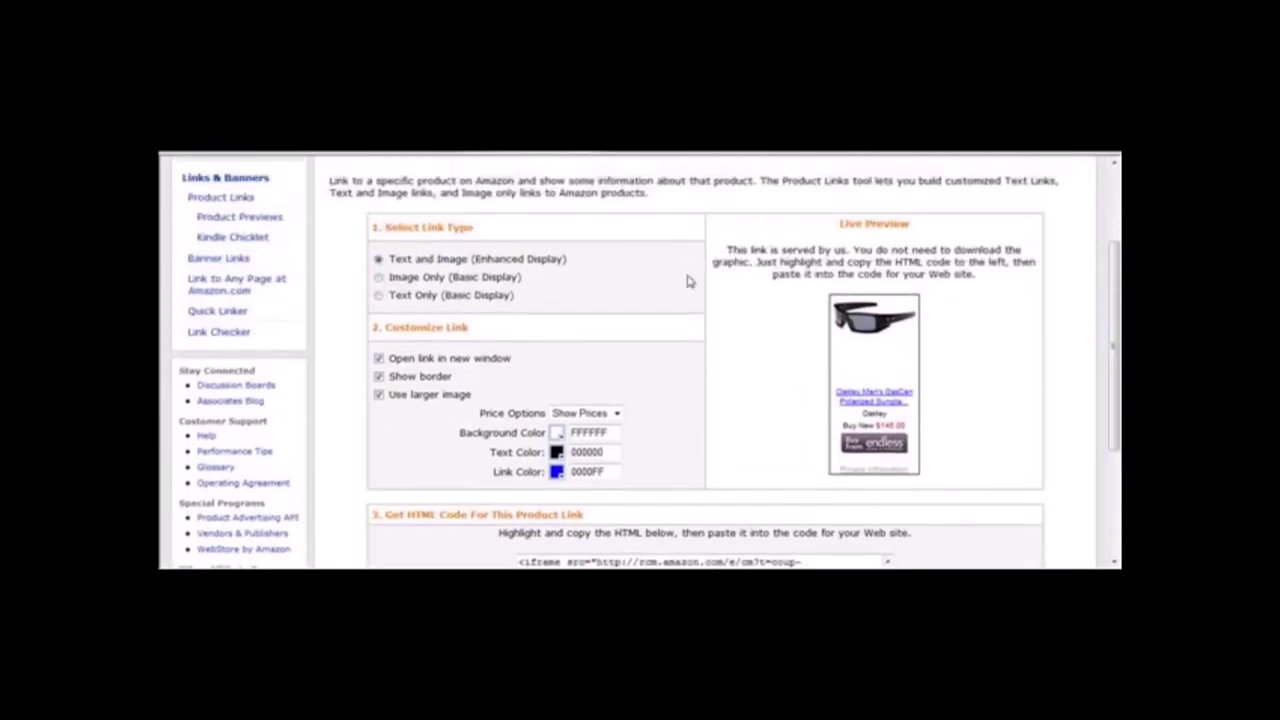
click(379, 278)
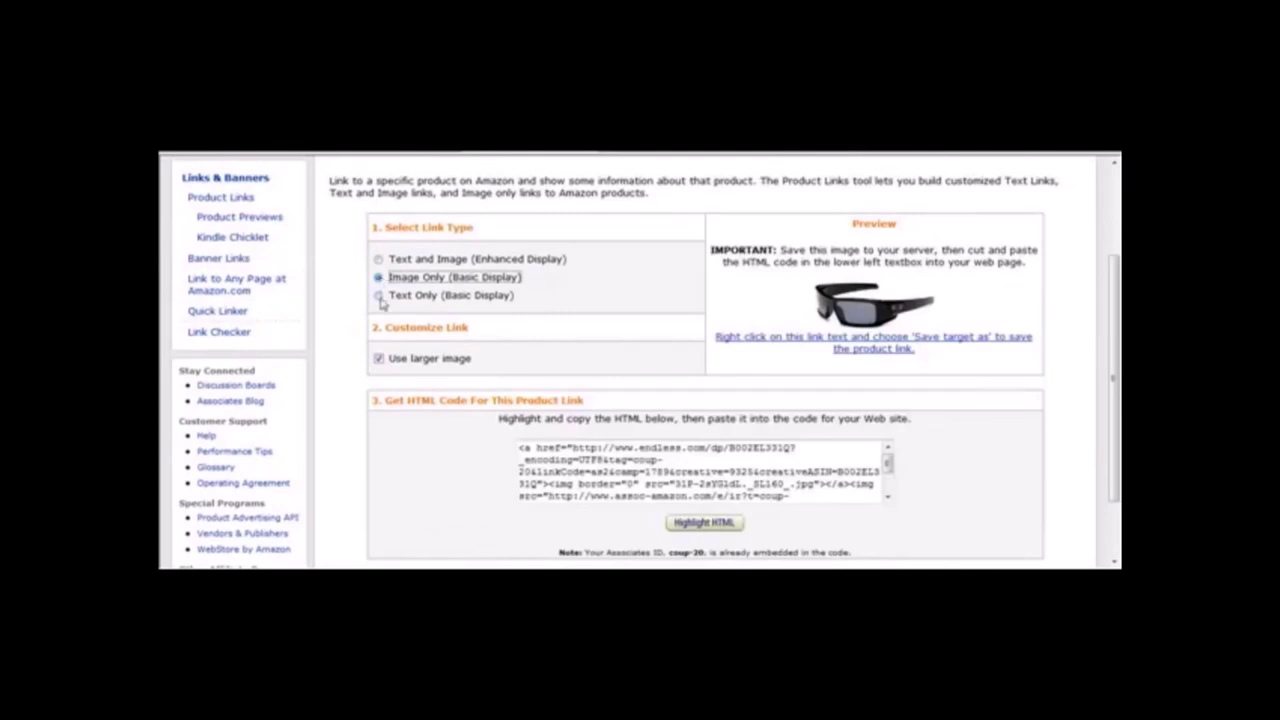
click(380, 297)
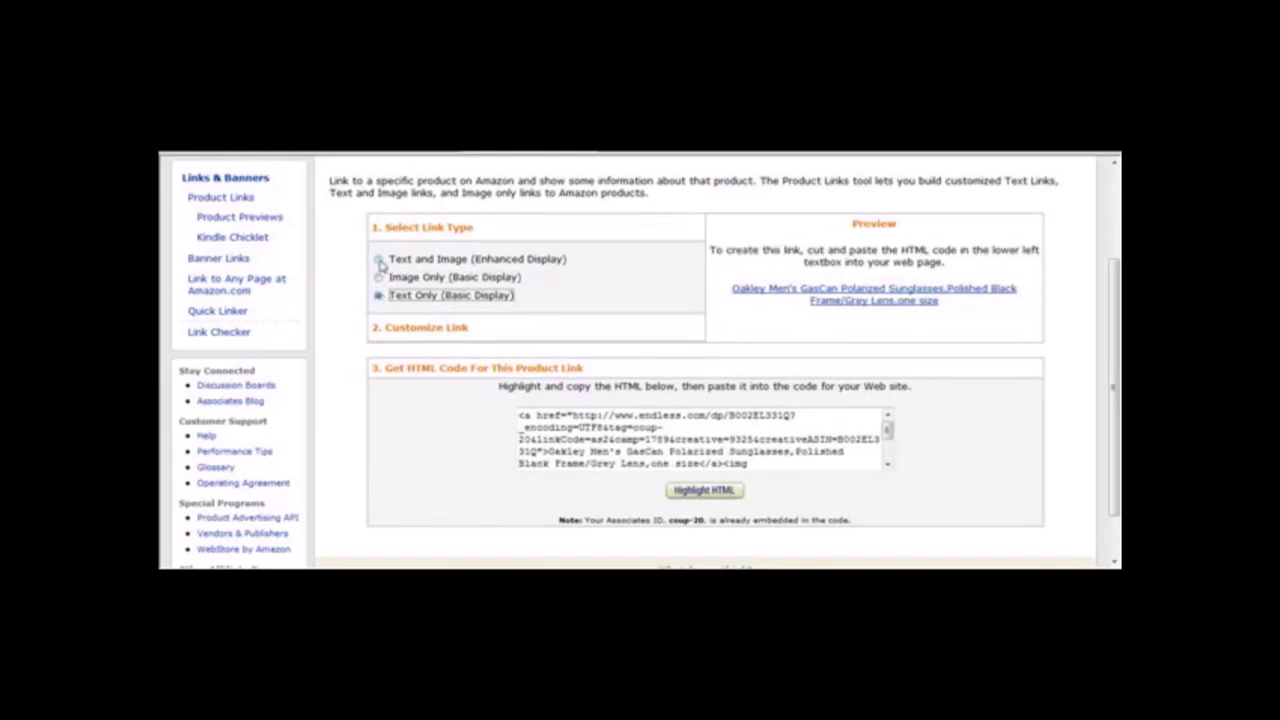
click(380, 260)
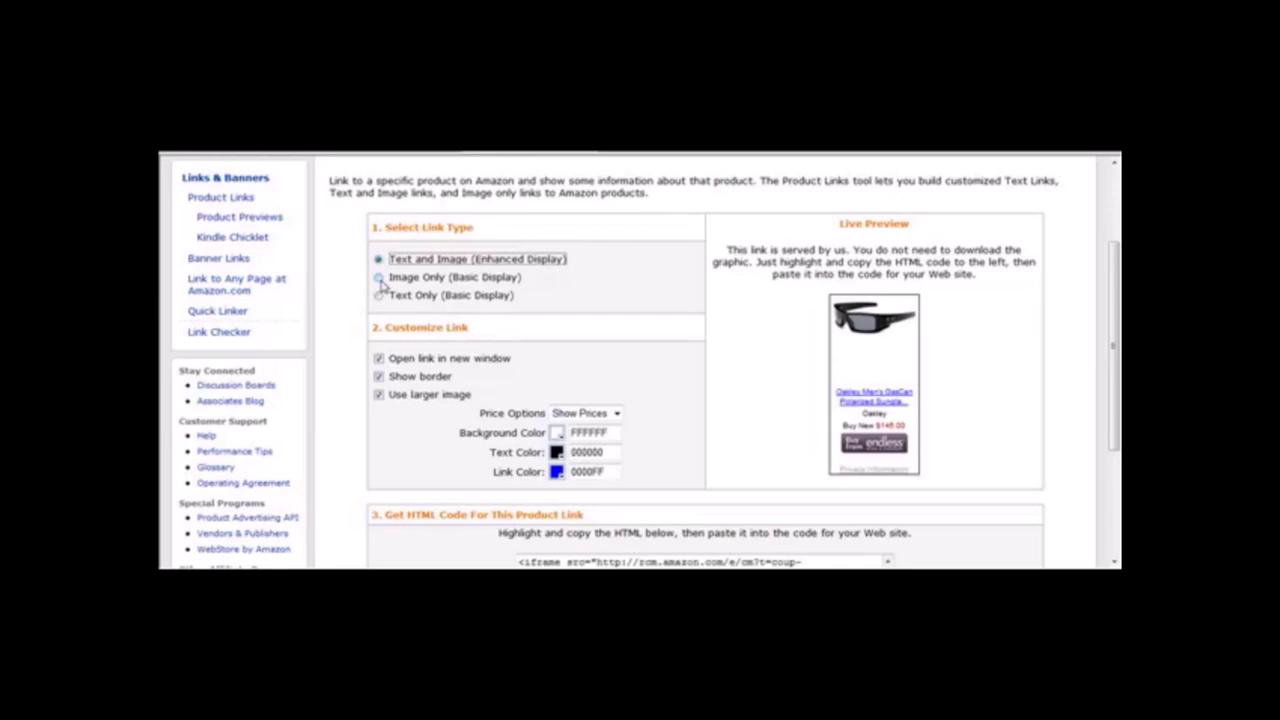
click(379, 278)
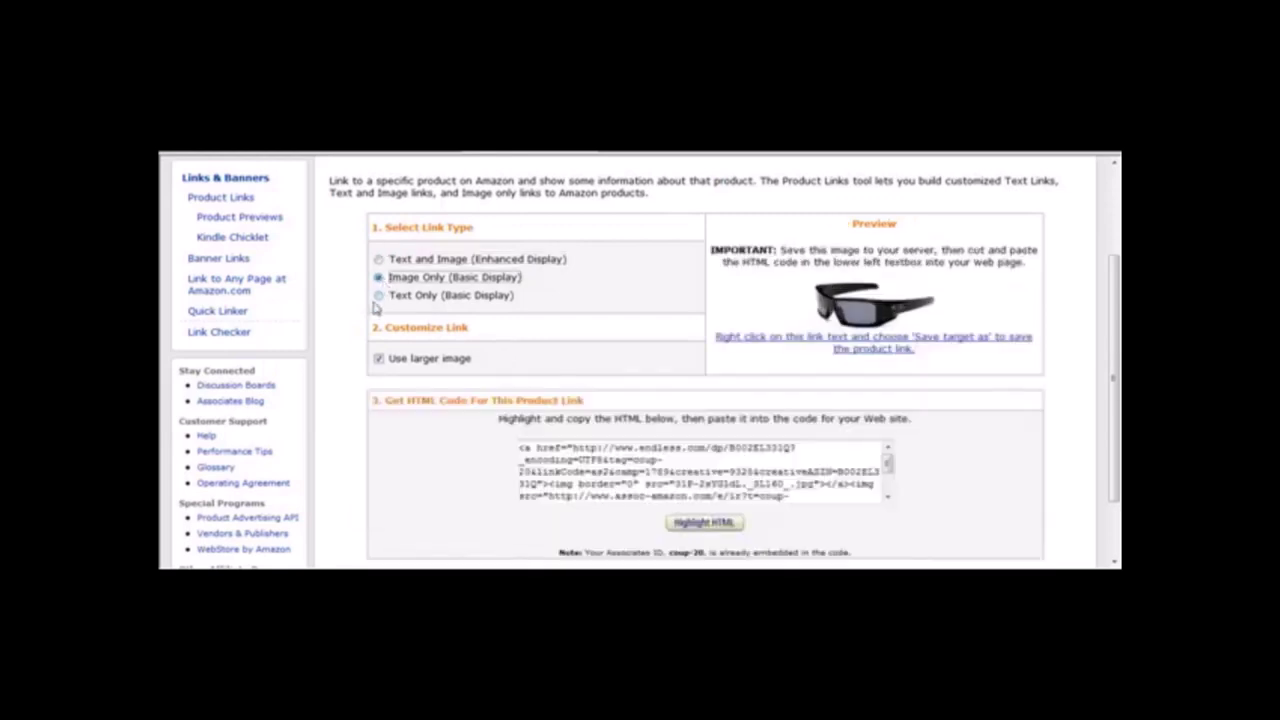
click(379, 296)
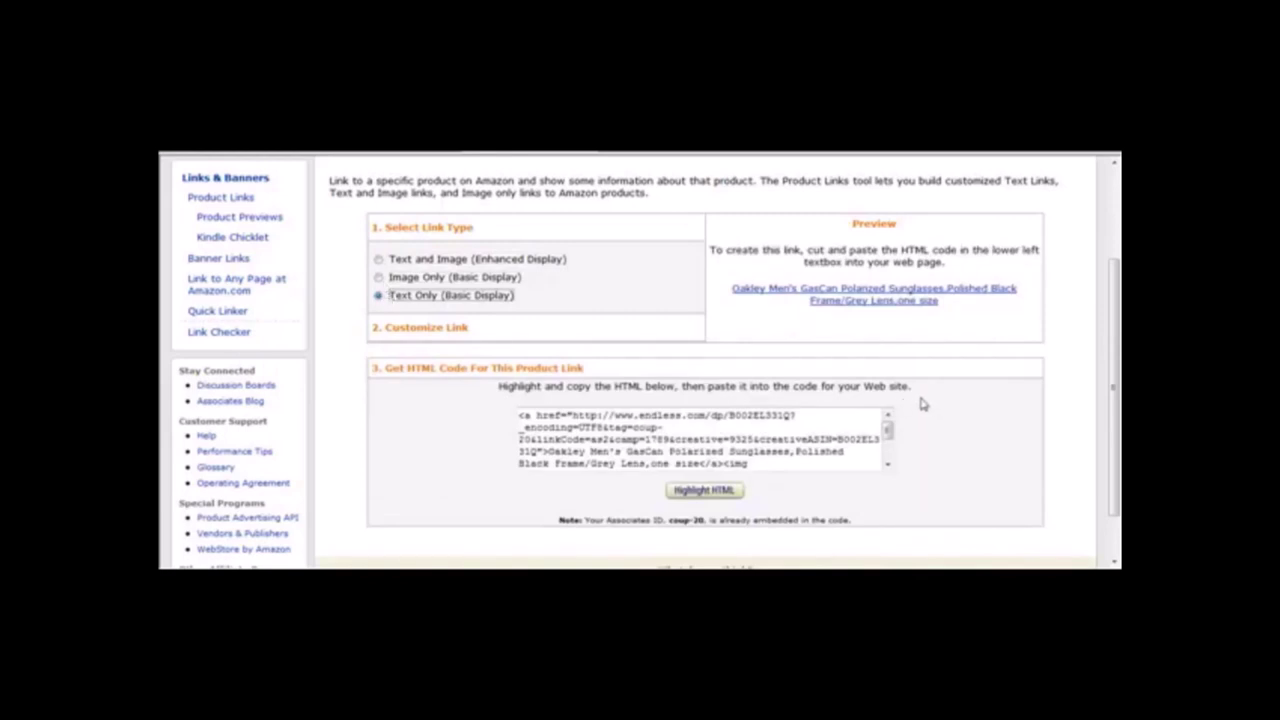
click(379, 259)
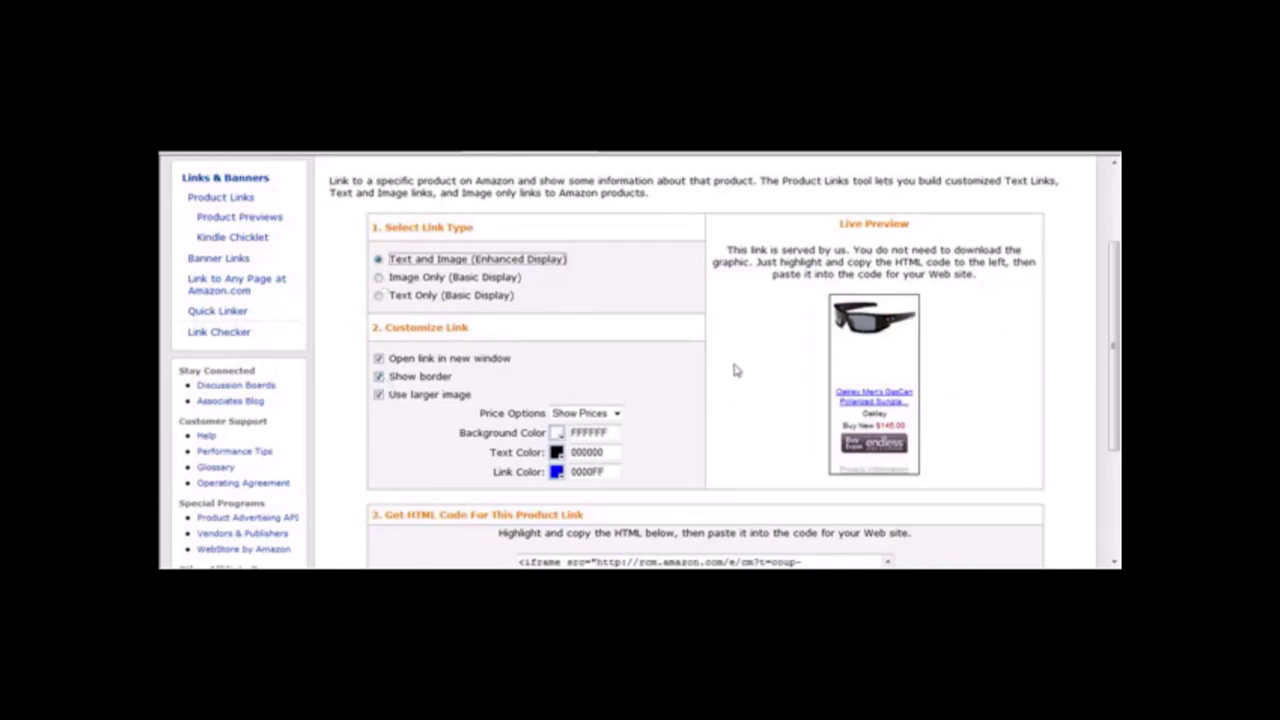
Turn off Show border, keeping larger image and open-in-new-window enabled.
click(379, 377)
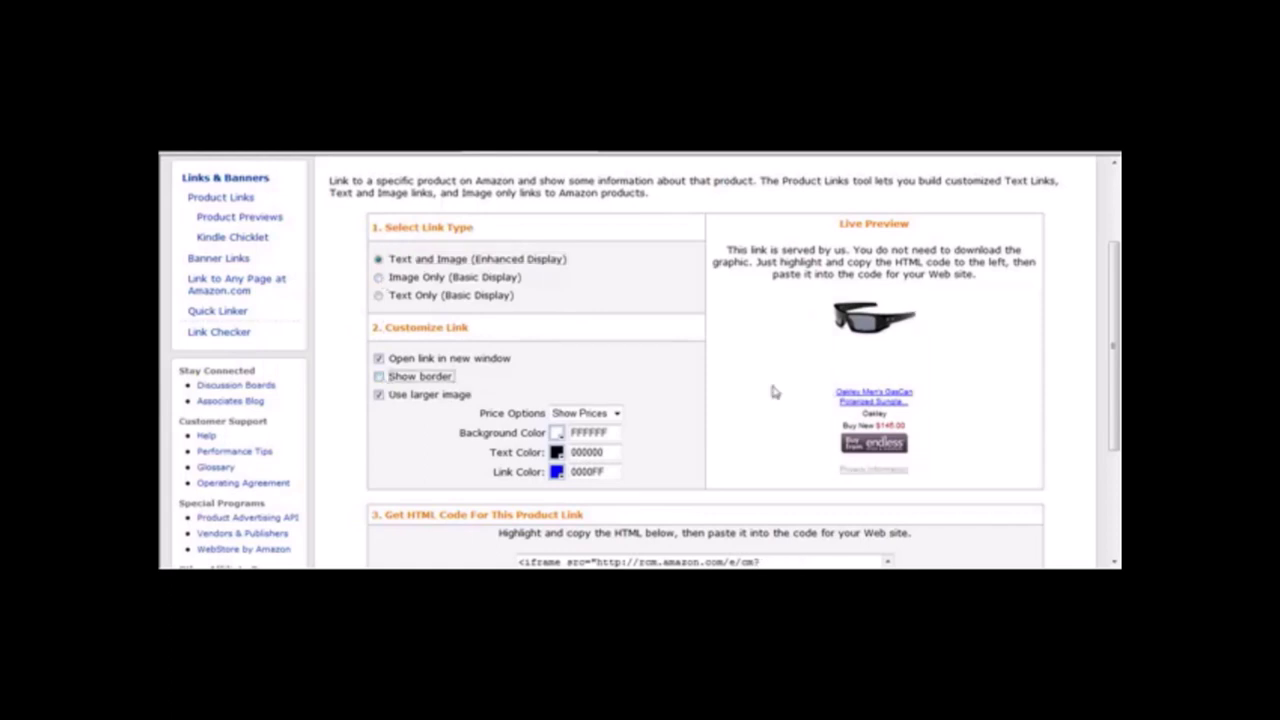
click(379, 395)
click(380, 396)
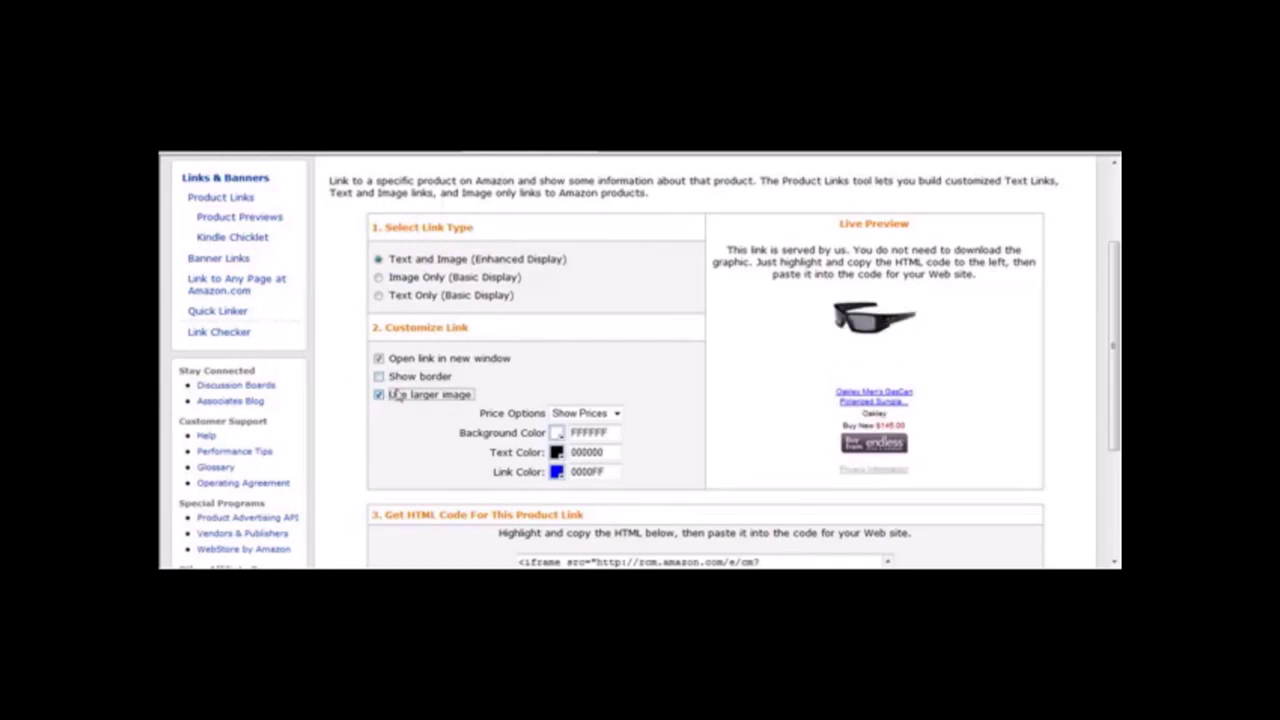
click(866, 360)
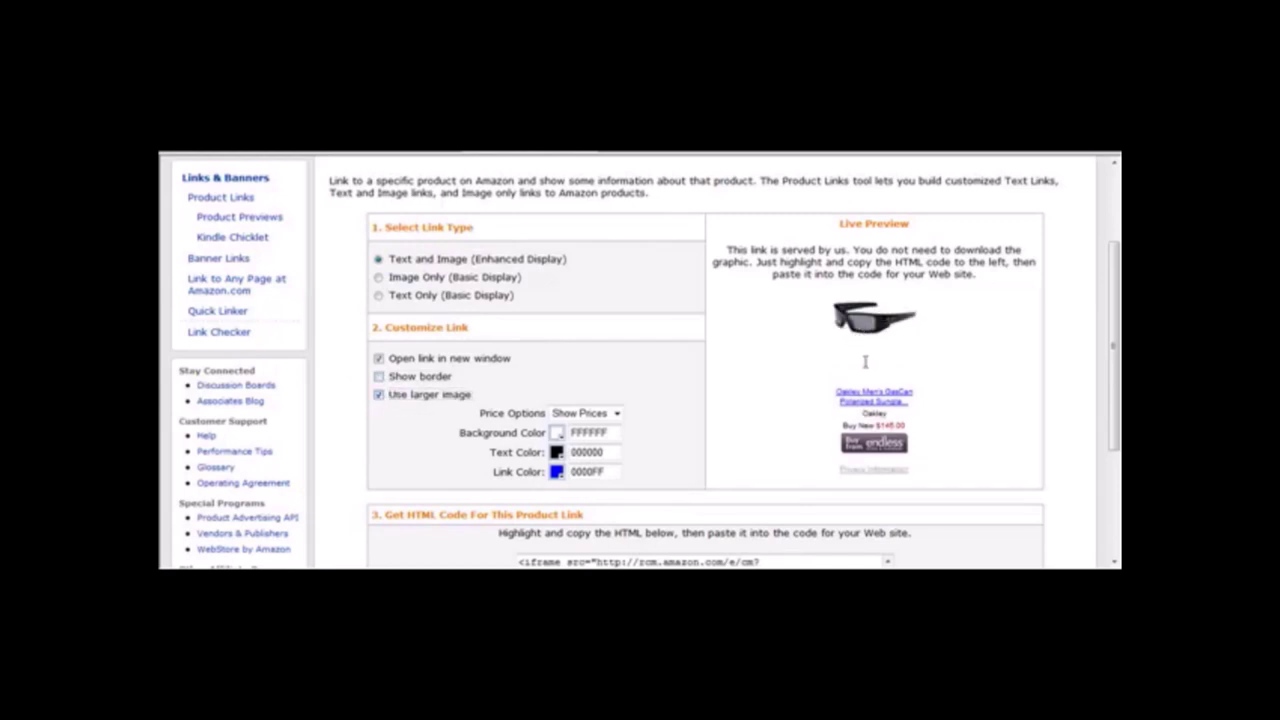
click(379, 359)
click(379, 359)
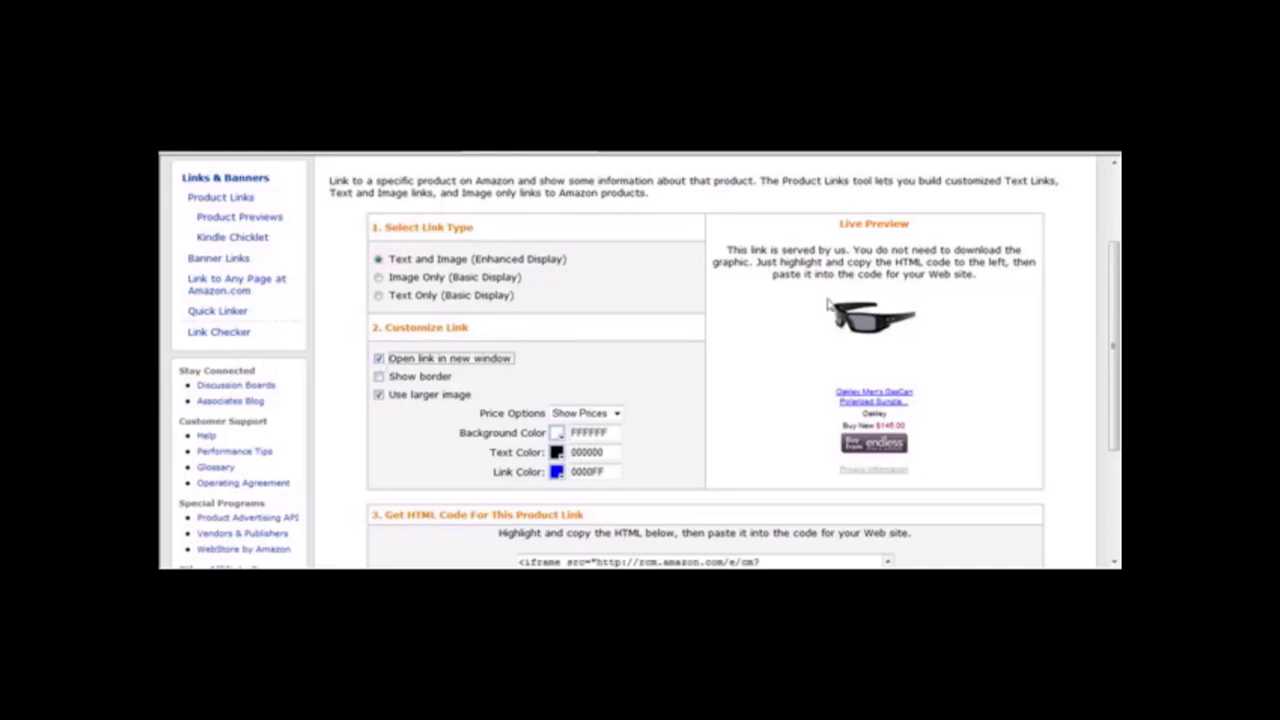
Highlight the sunglasses link's HTML code and copy it to the clipboard.
drag(1117, 282, 1117, 383)
click(705, 435)
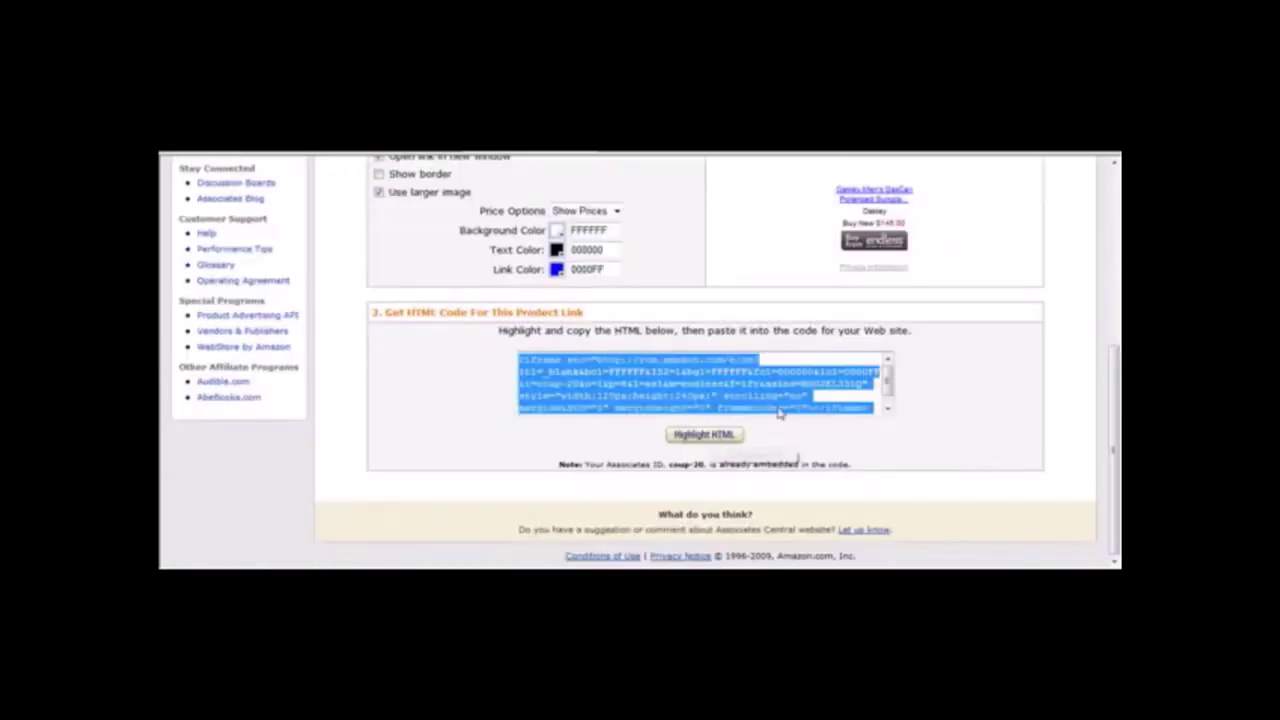
right_click(668, 393)
click(699, 432)
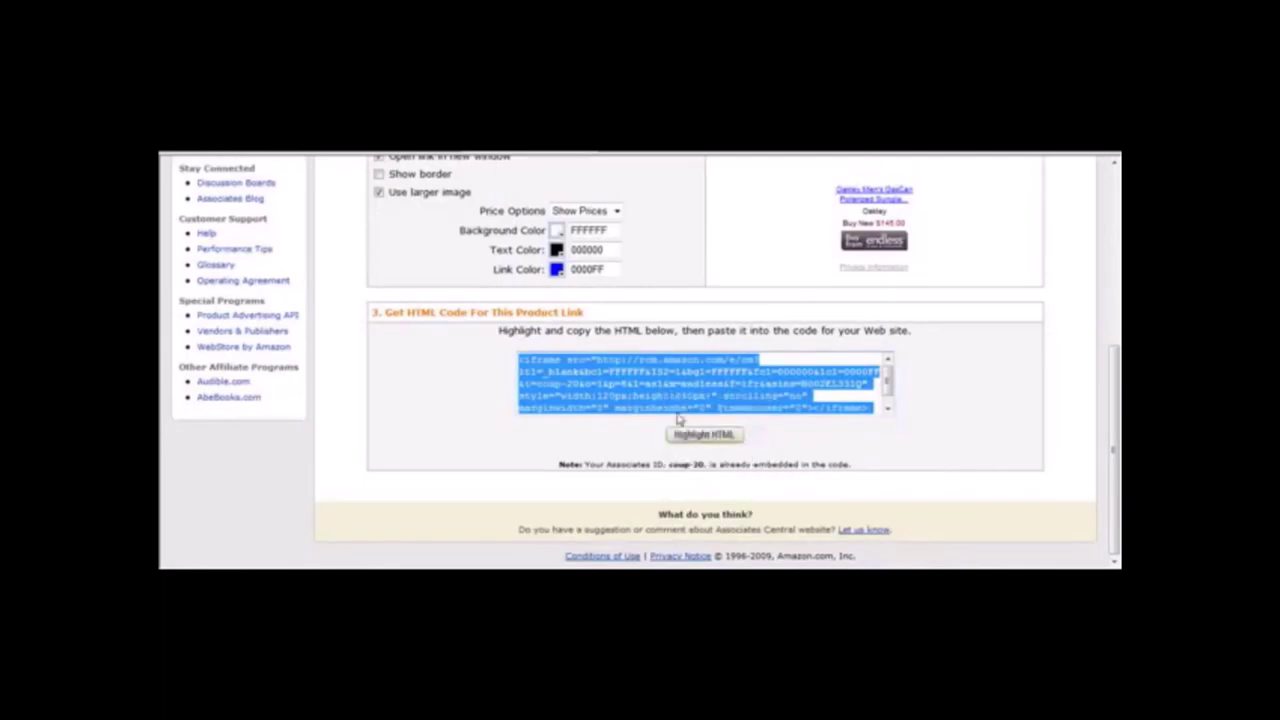
right_click(661, 396)
click(713, 445)
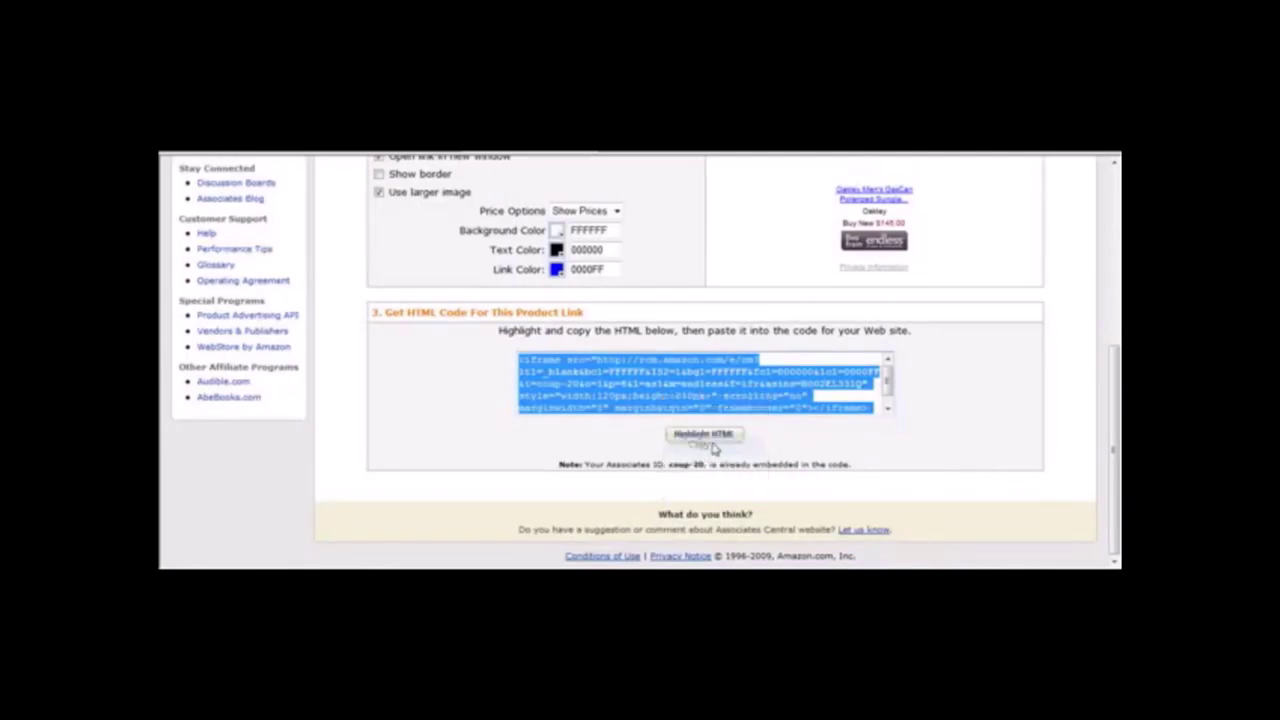
key(alt+Tab)
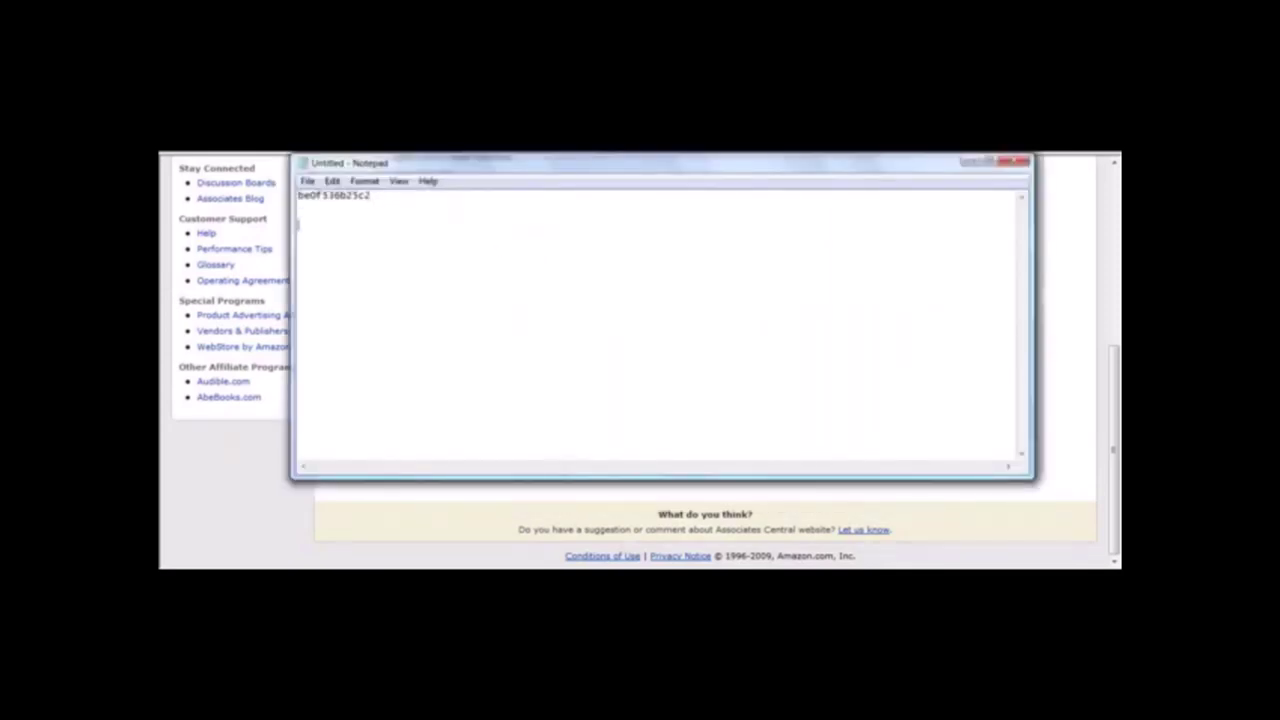
Replace Notepad's tracking code with the pasted iframe code under a 'Text and Image' label.
key(ctrl+a)
key(Delete)
key(ctrl+v)
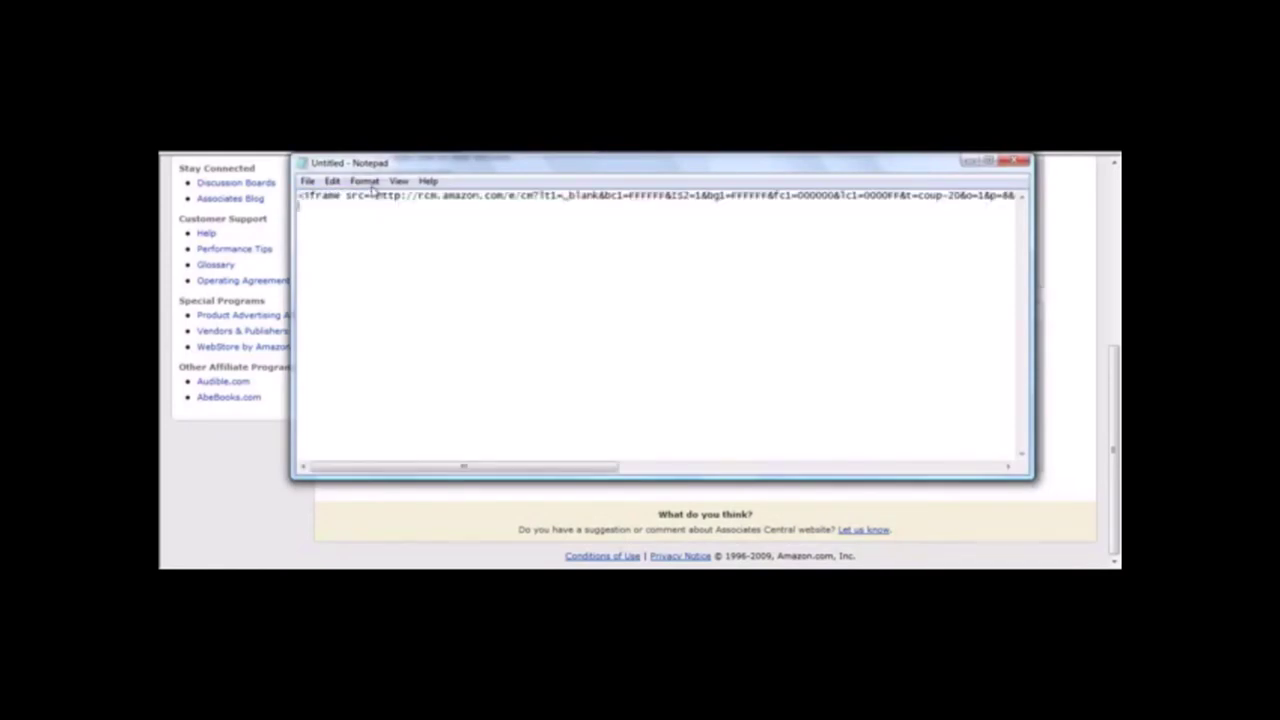
key(Return)
key(Return)
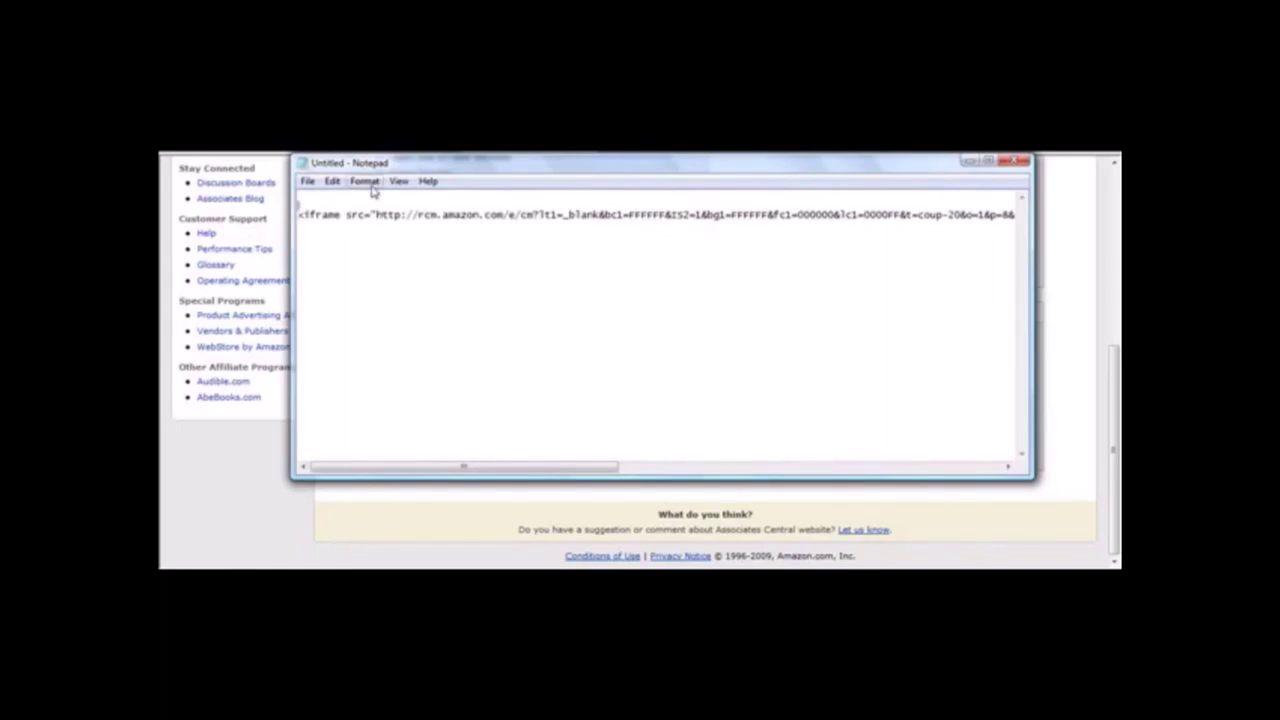
text(Text and Image)
click(246, 484)
drag(1115, 388, 1119, 315)
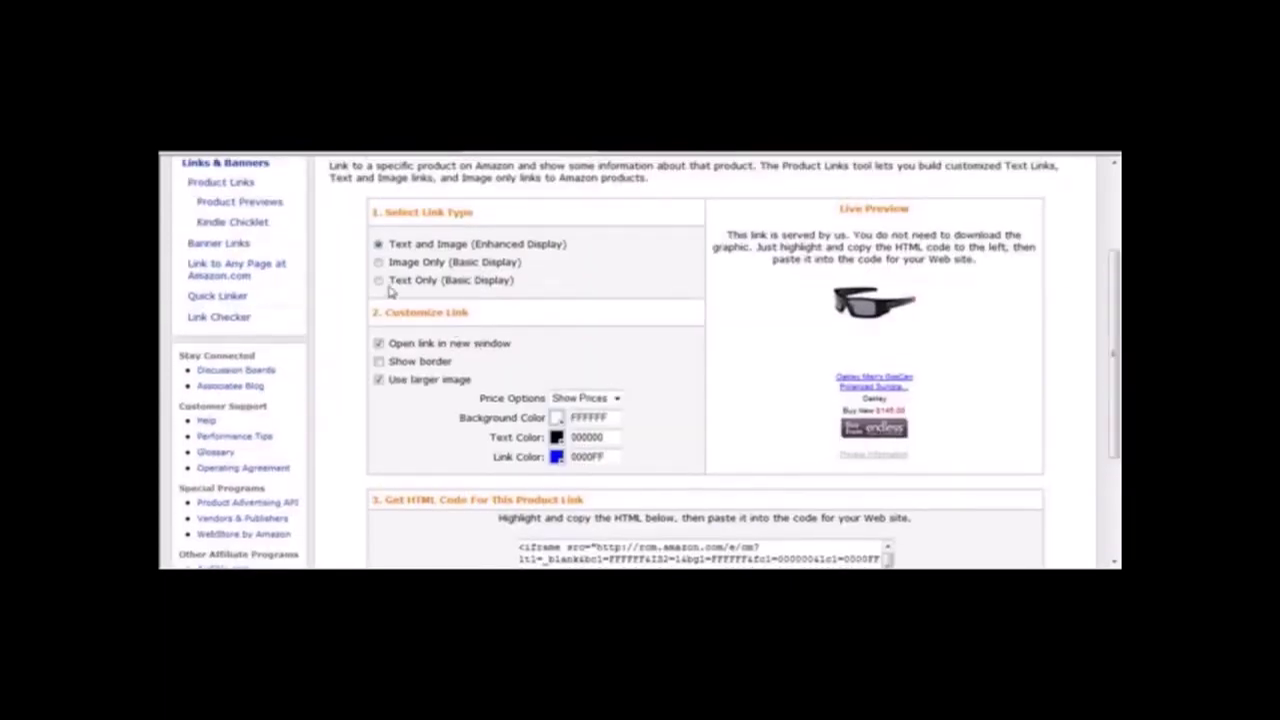
Paste the Text Only link HTML into Notepad and add an 'Image' label.
click(379, 281)
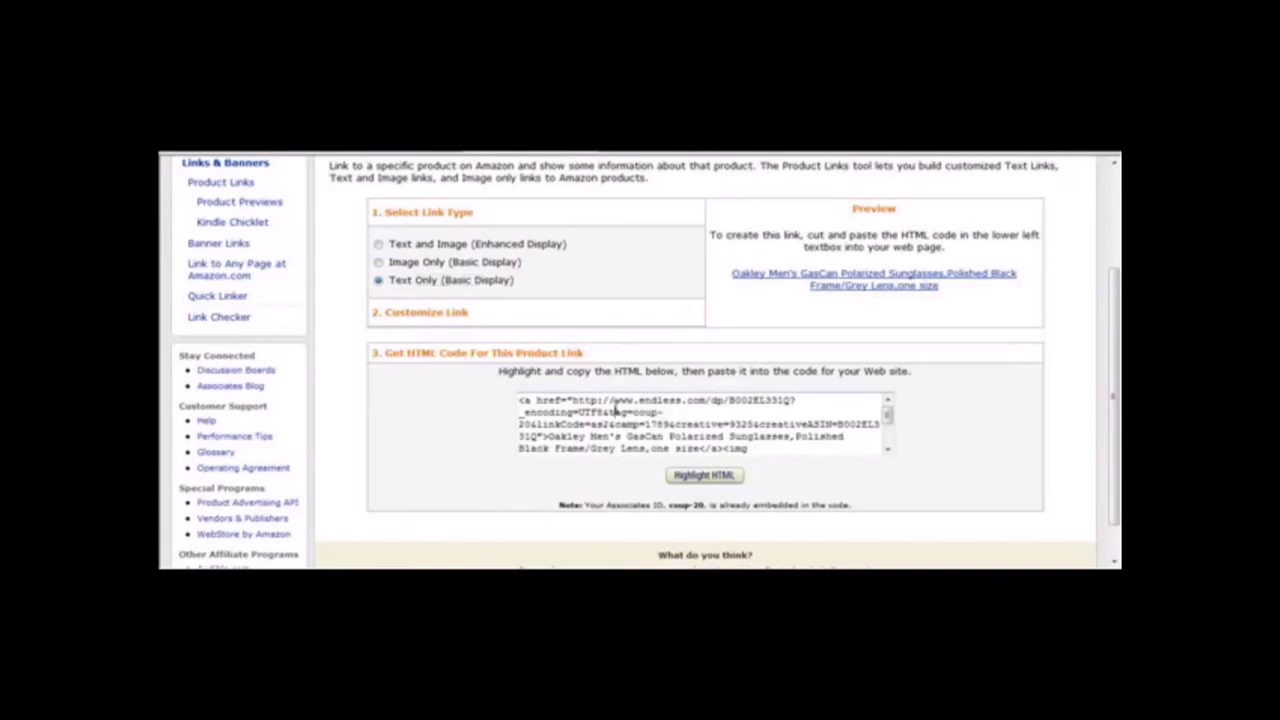
click(704, 476)
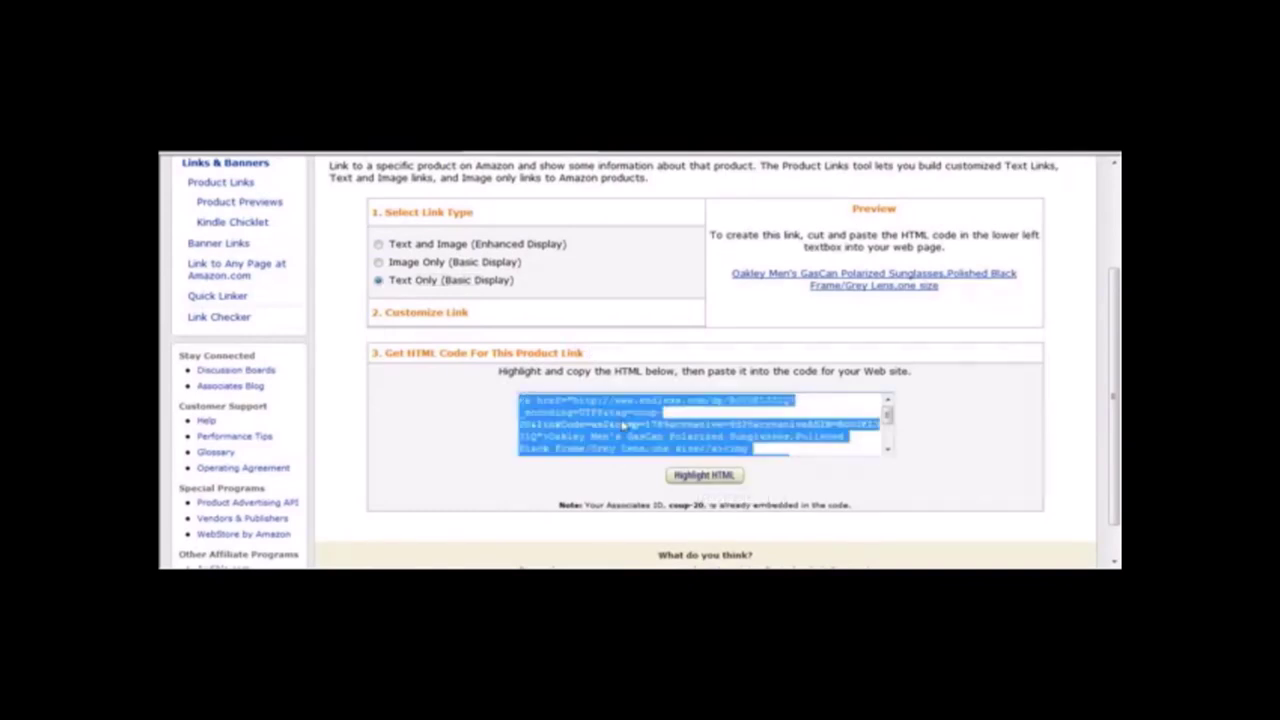
key(alt+Tab)
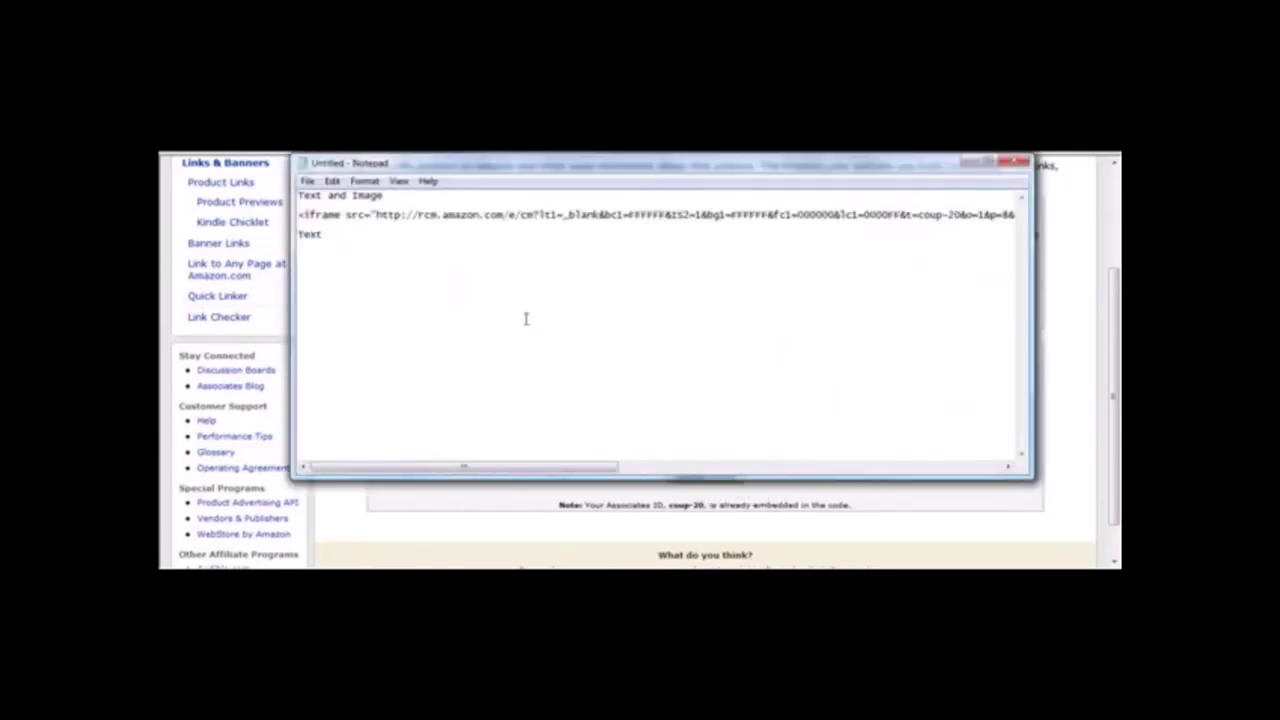
key(ctrl+v)
text(Image)
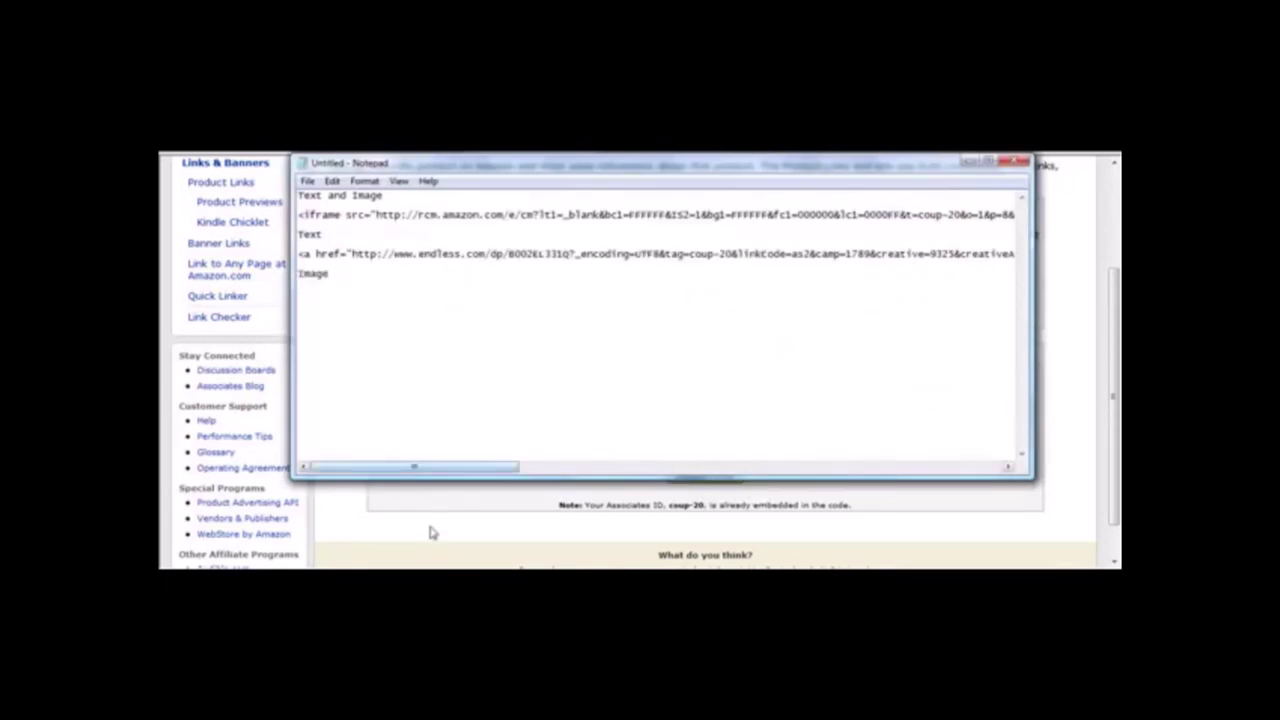
click(432, 530)
Paste the Image Only link HTML into Notepad under the Image label.
click(379, 262)
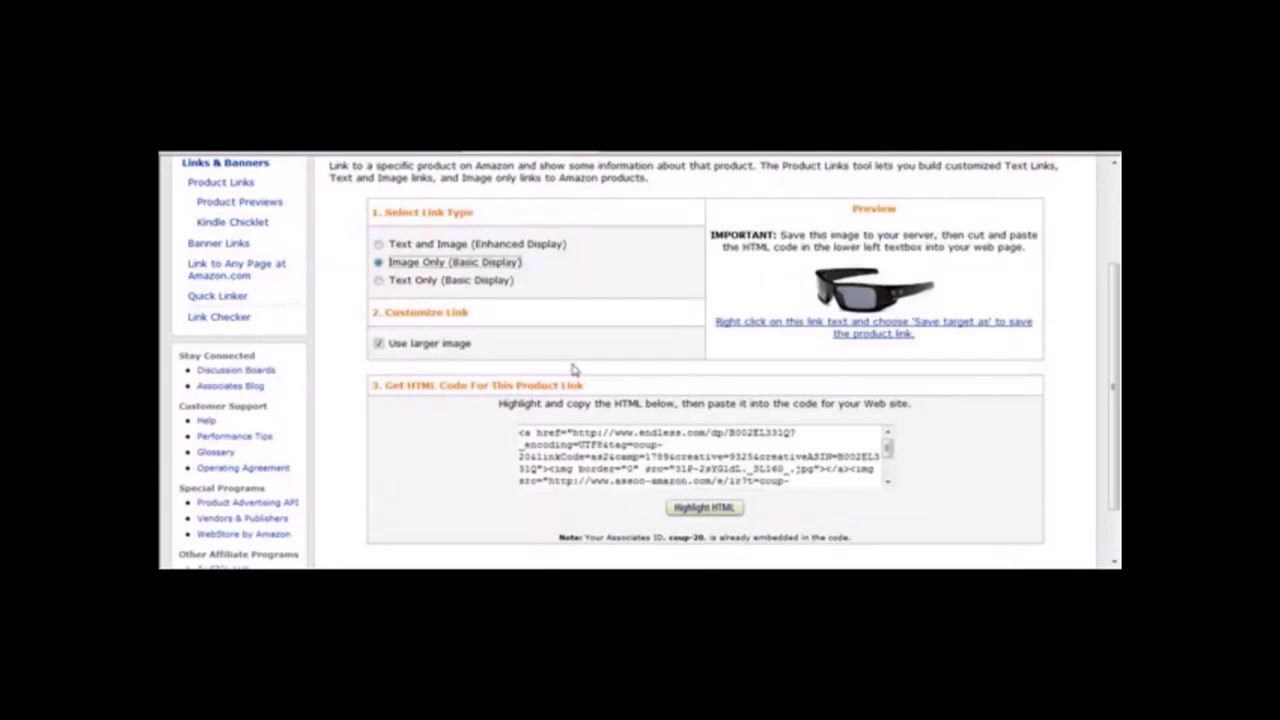
click(704, 508)
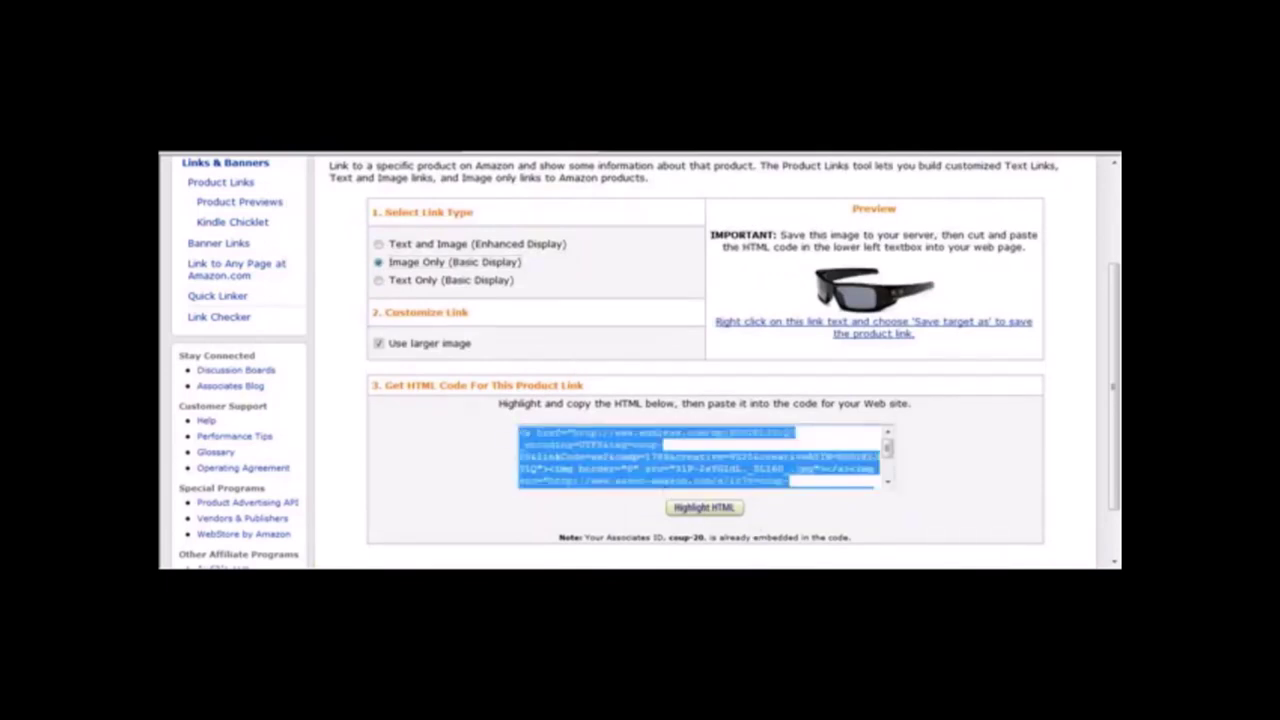
key(alt+Tab)
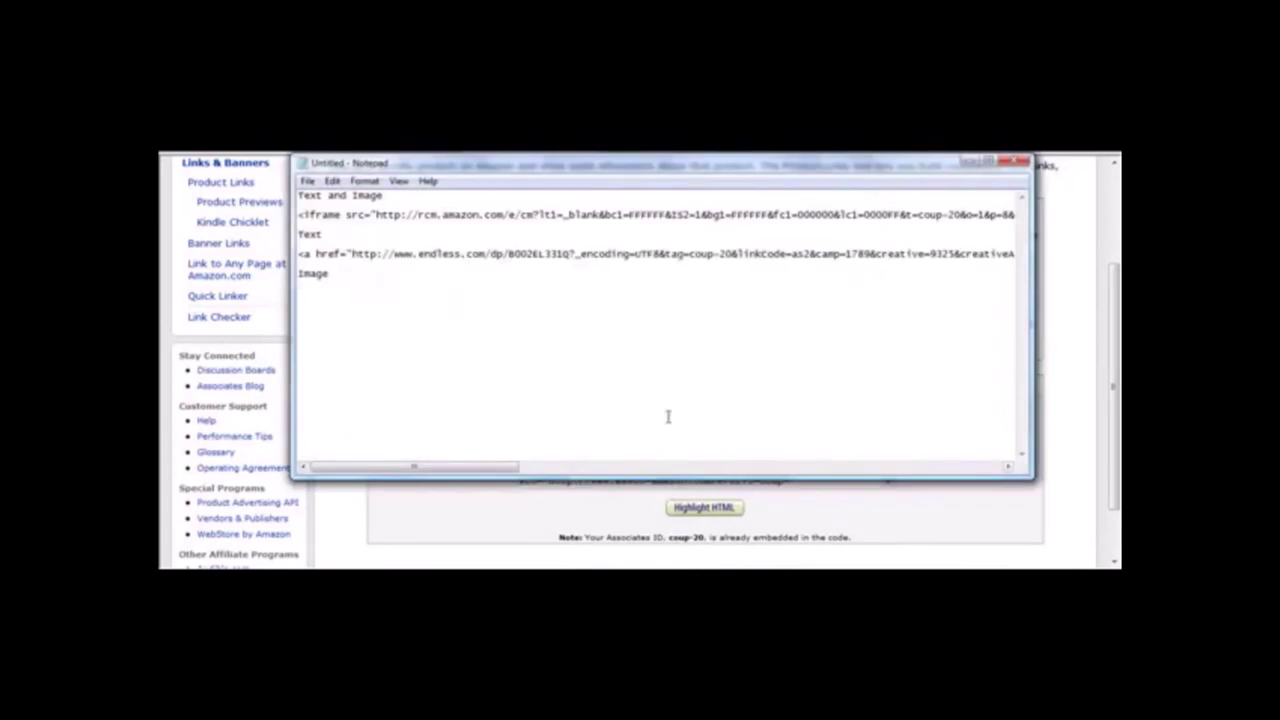
key(Return)
key(ctrl+v)
click(412, 528)
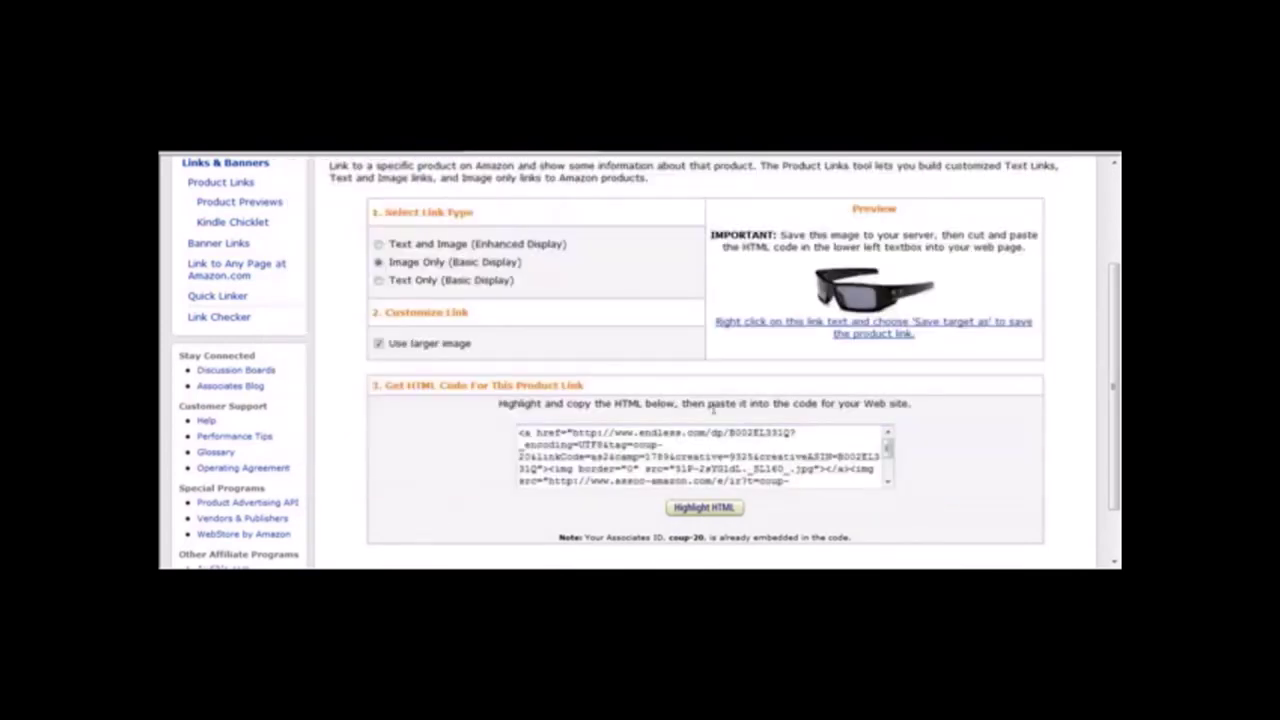
Preview the Text and Image, Text Only and Image Only link types, ending on Image Only.
mouse_move(1116, 370)
mouse_down()
mouse_move(1116, 430)
mouse_move(1116, 380)
mouse_up()
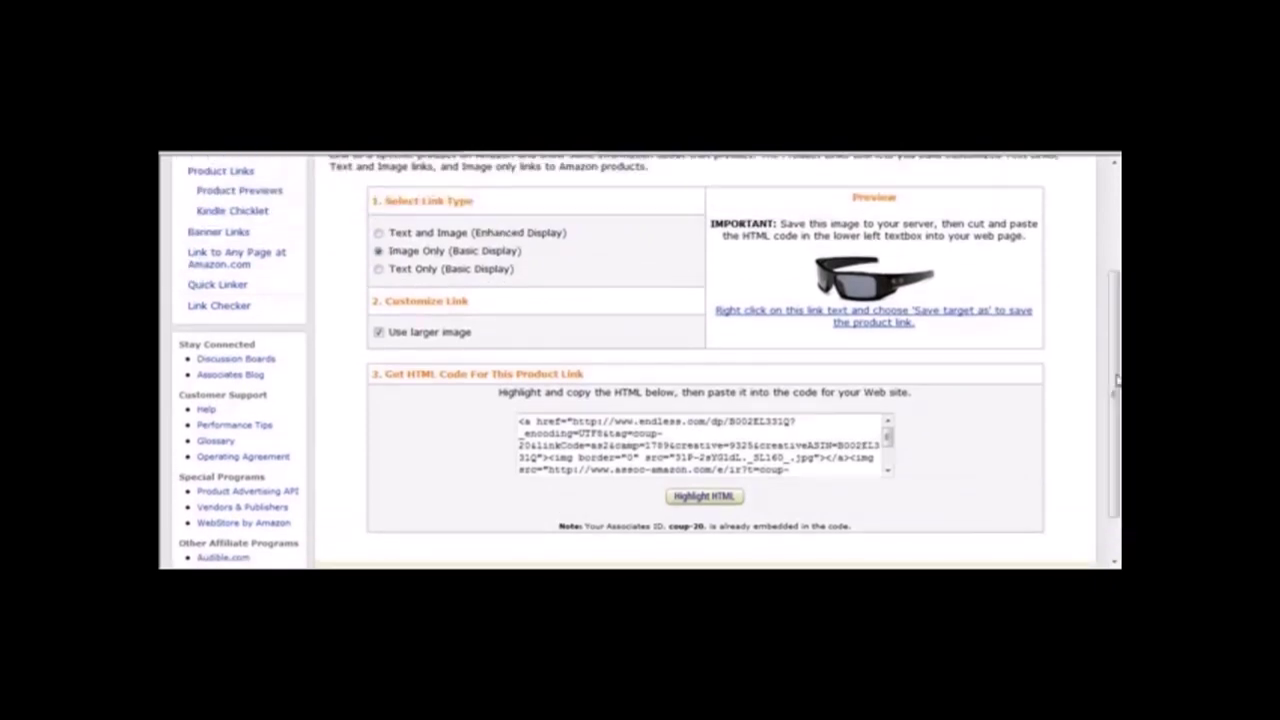
click(379, 233)
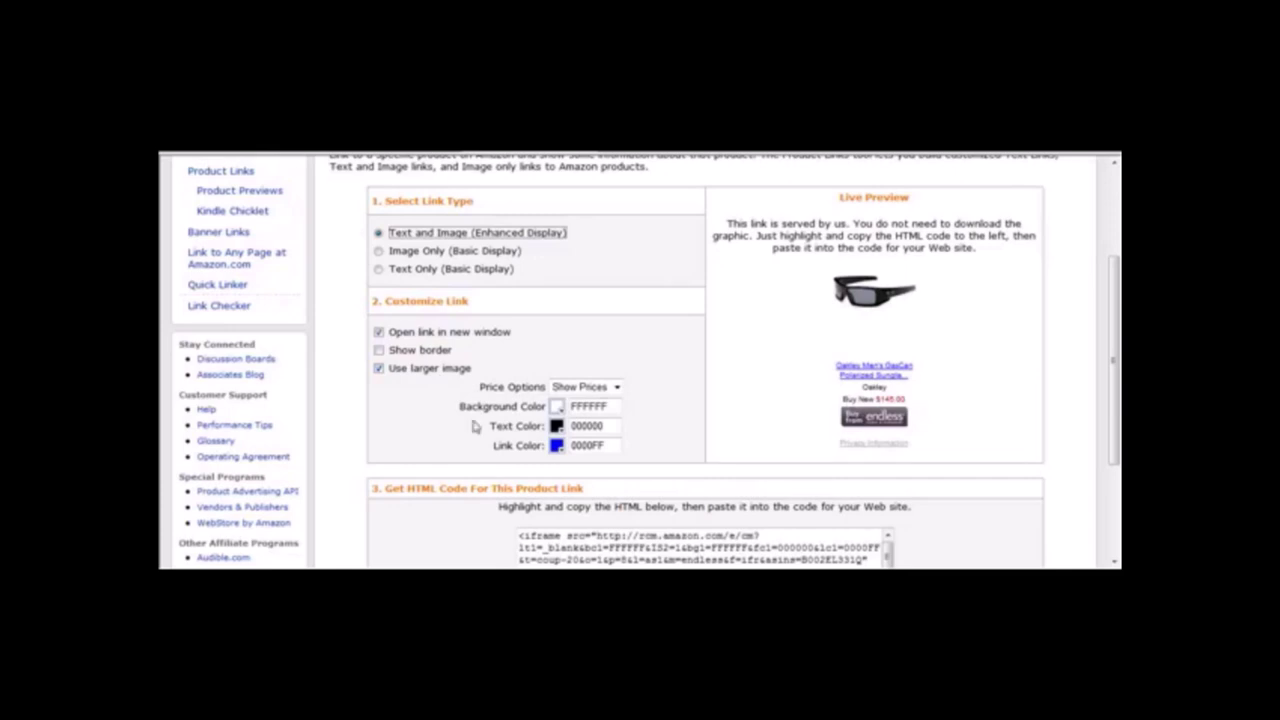
click(379, 270)
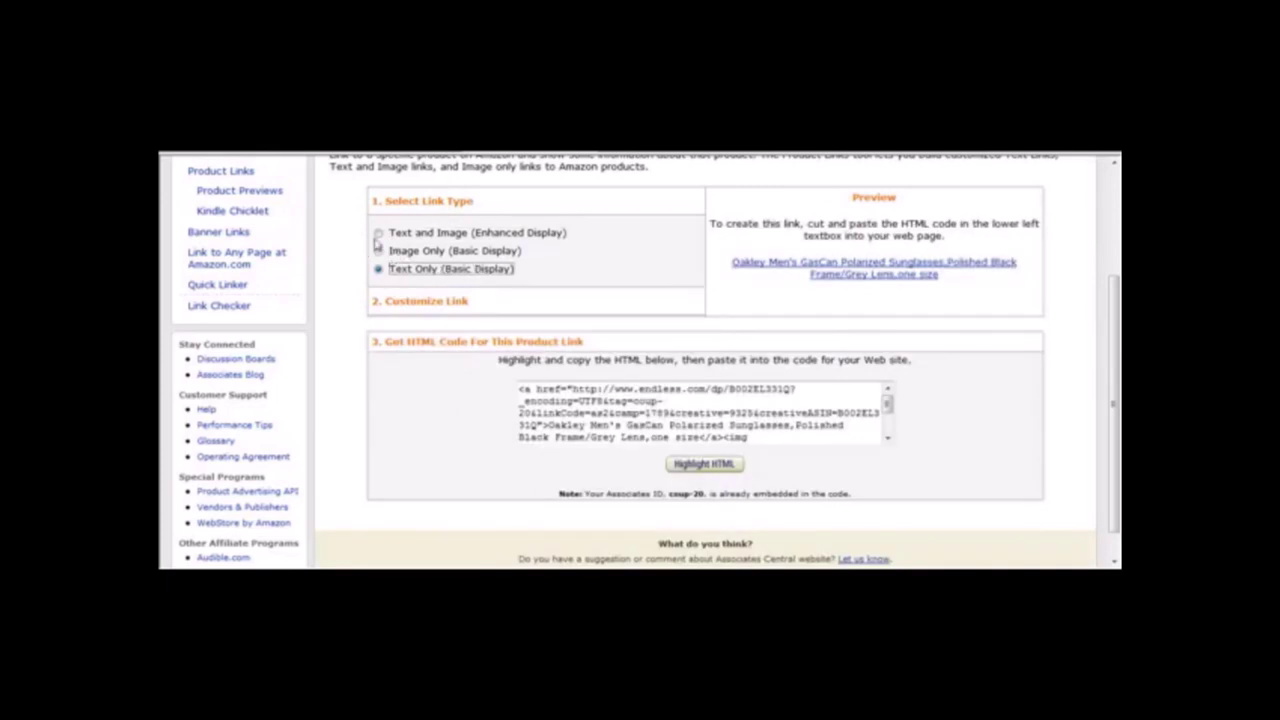
click(379, 251)
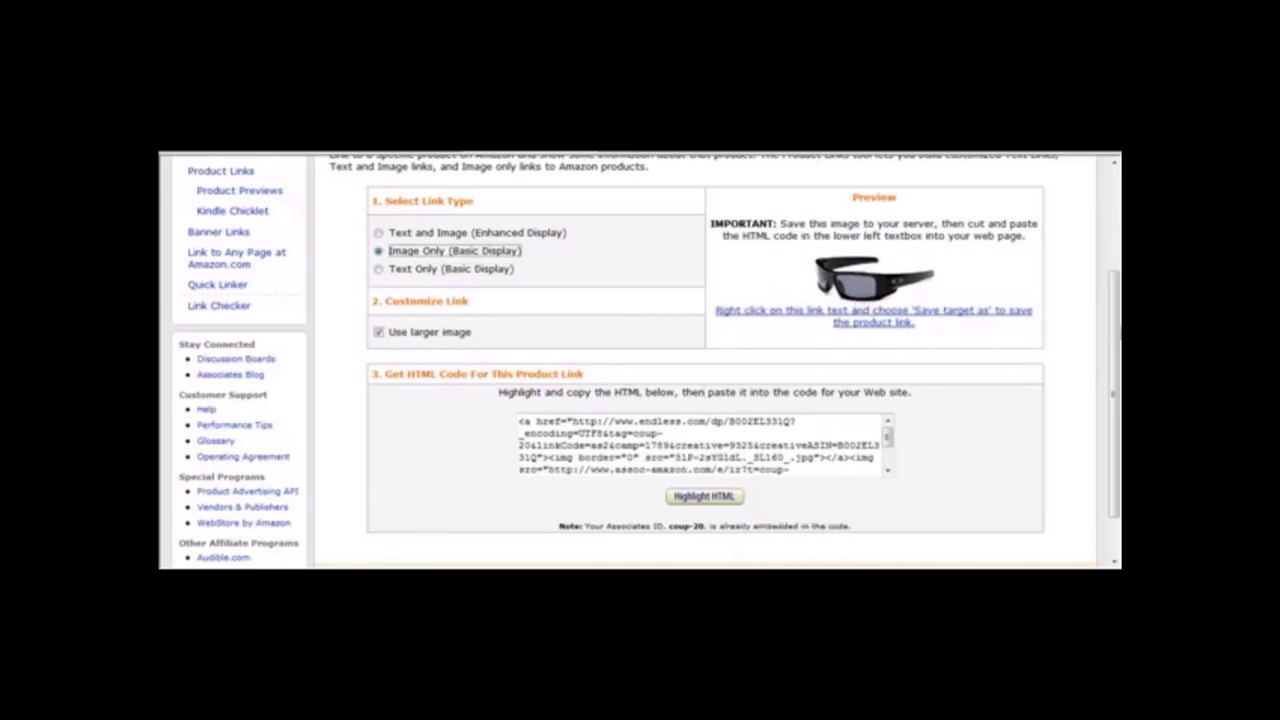
scroll(832, 281, up, 3)
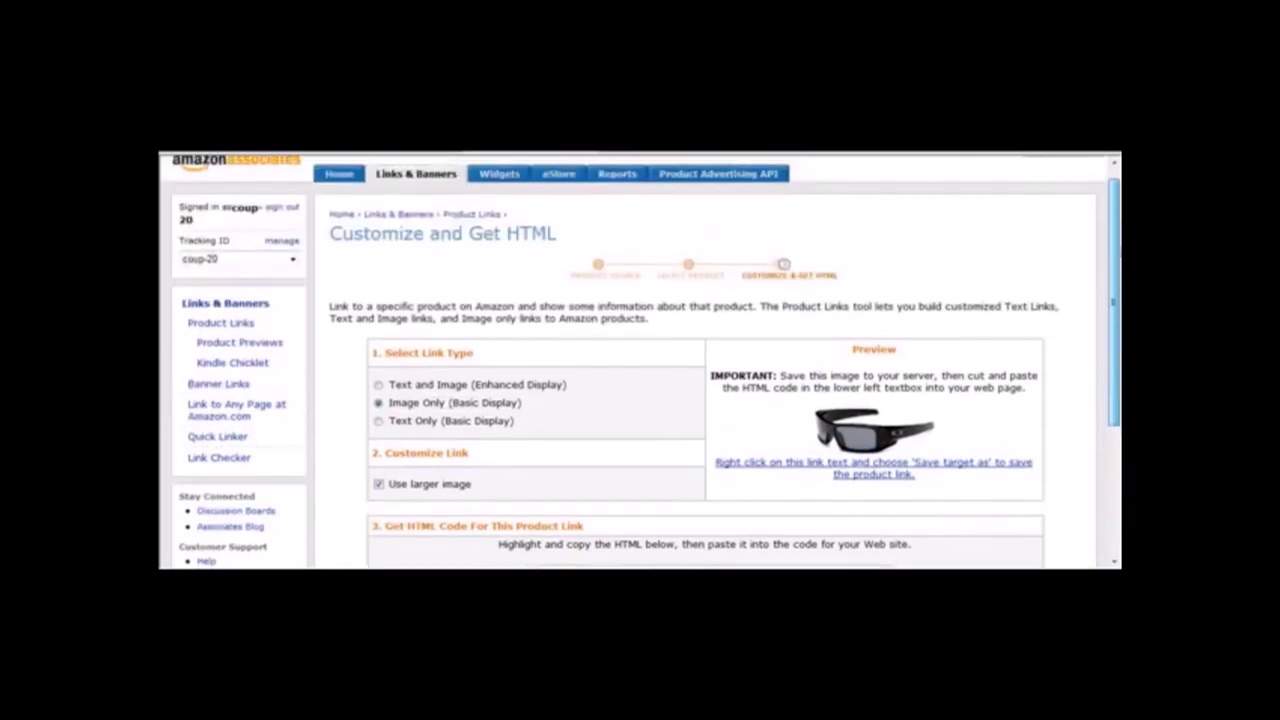
Open Add Product Links again and search for 'xbox 360 system'.
click(404, 180)
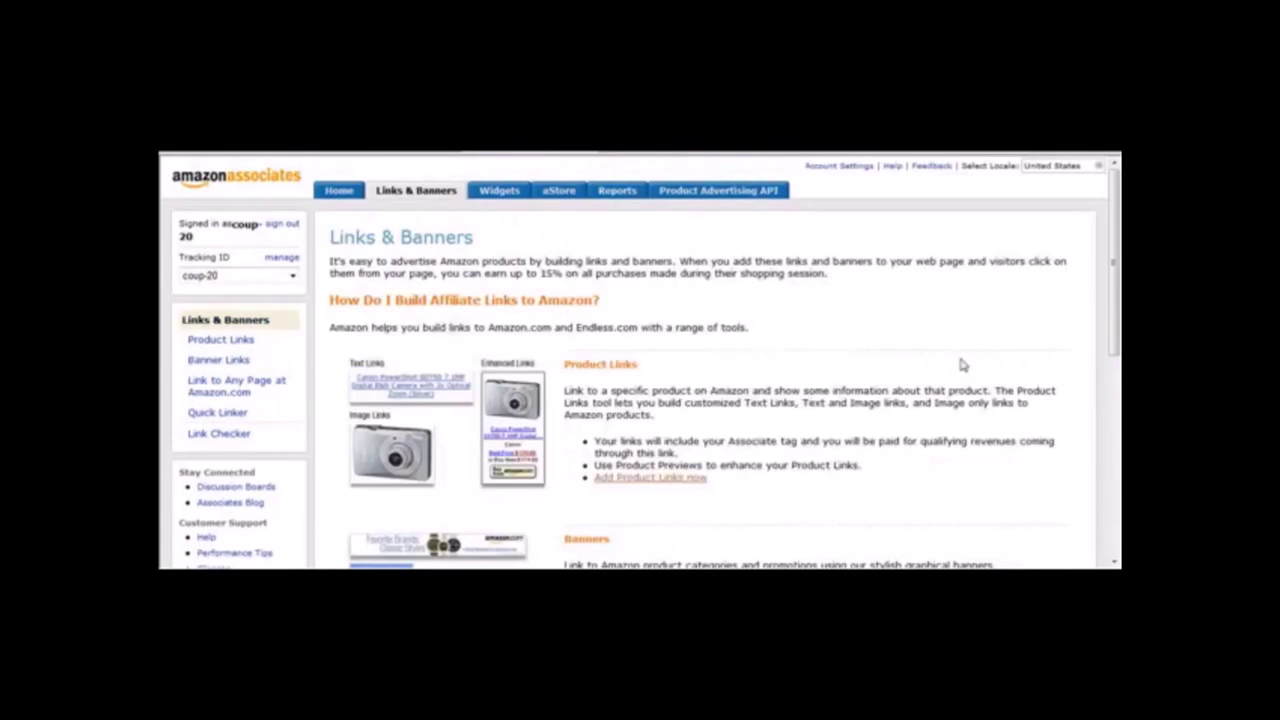
scroll(670, 342, down, 3)
scroll(670, 342, up, 1)
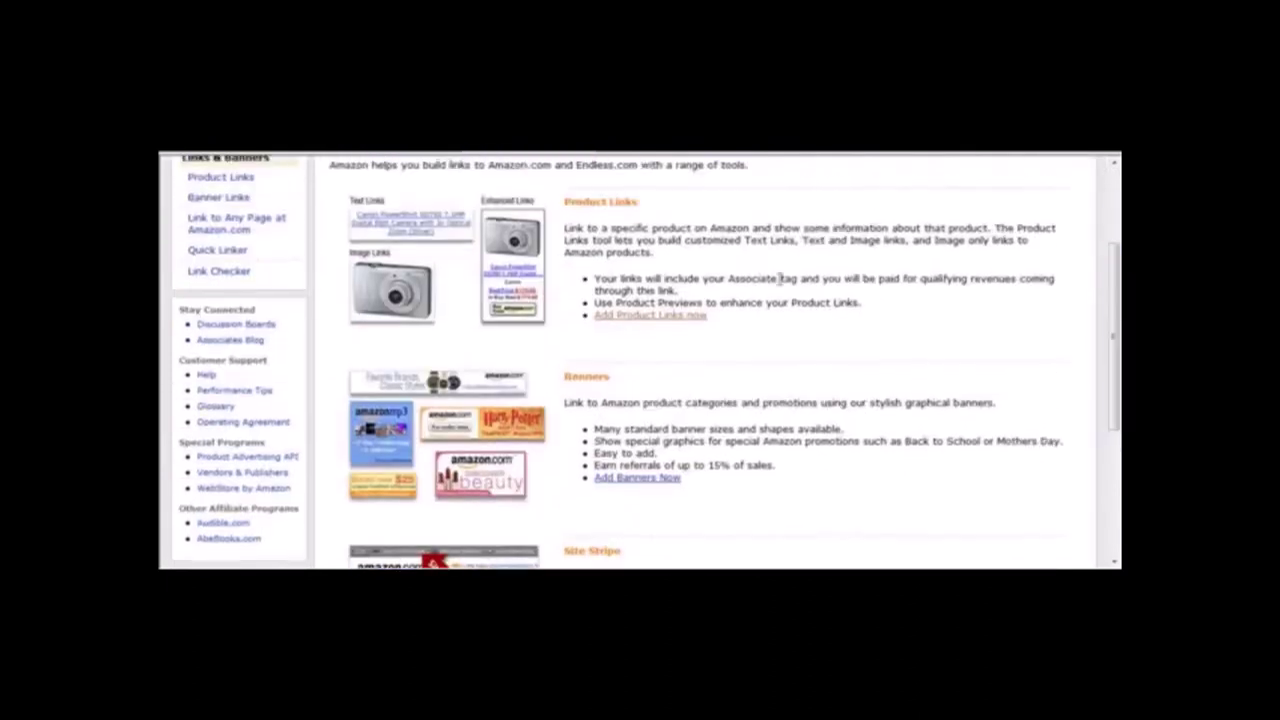
click(665, 316)
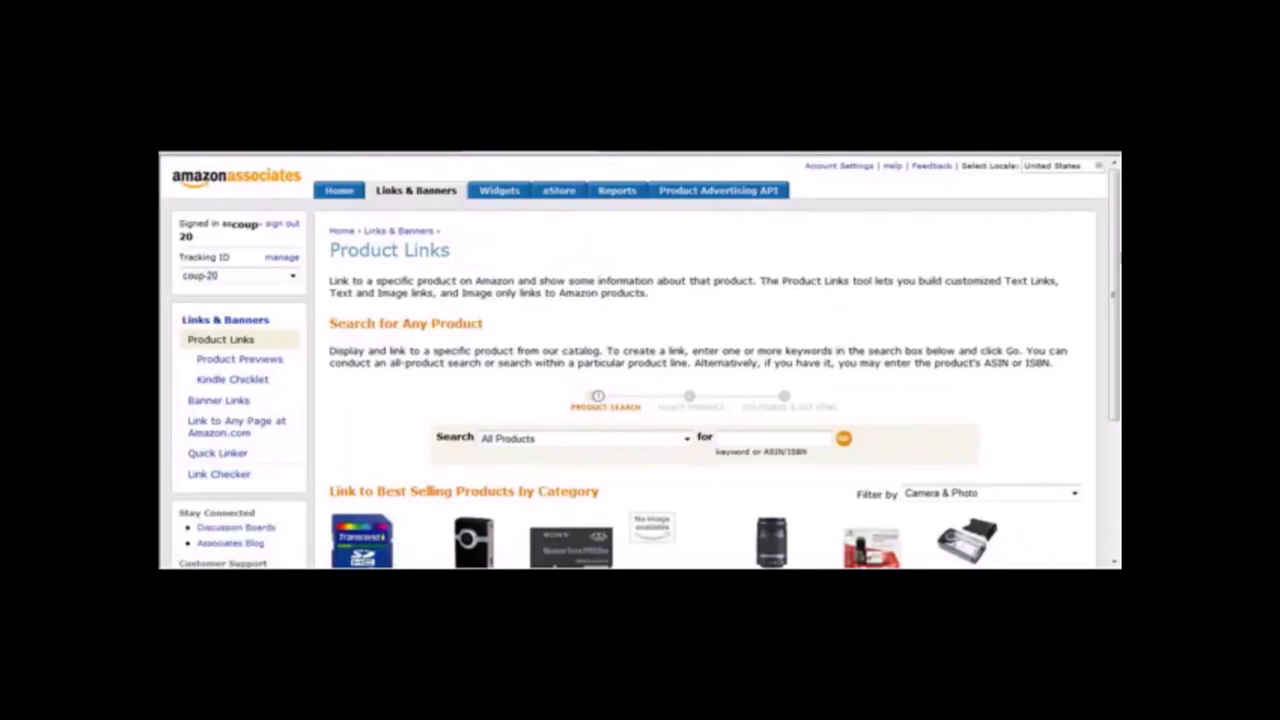
scroll(1118, 280, down, 3)
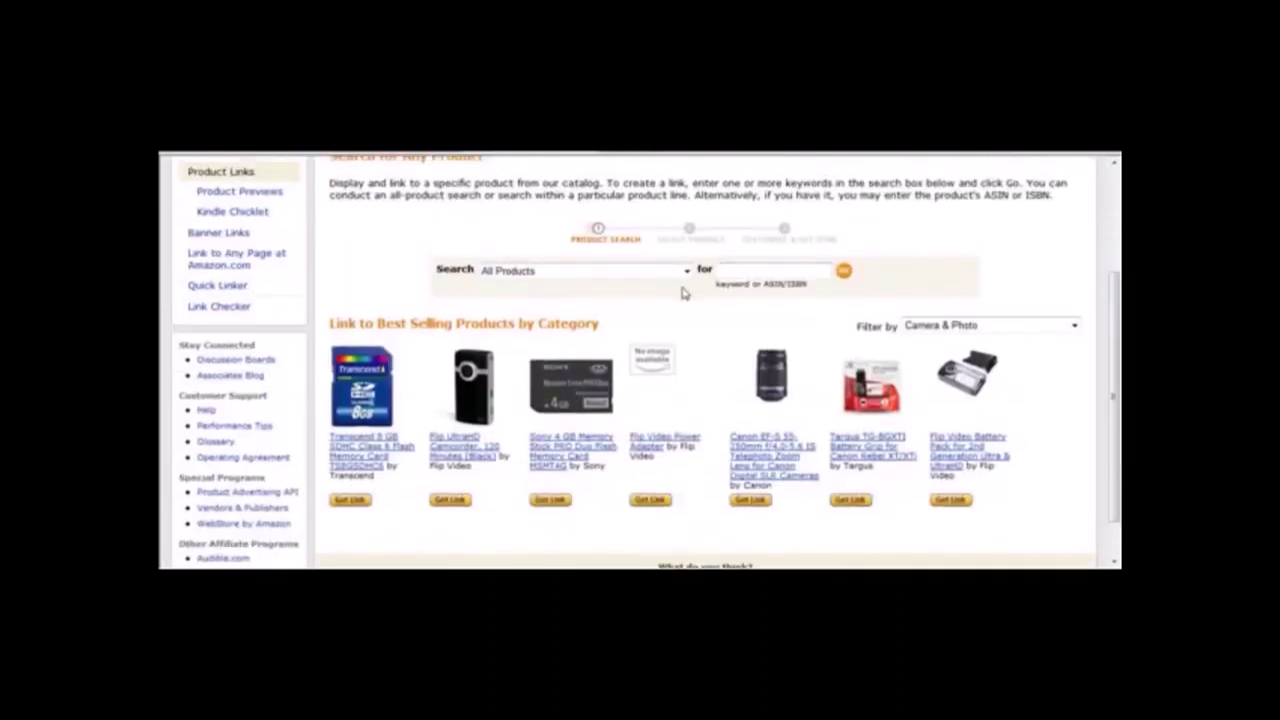
click(736, 271)
text(xbox 360 system)
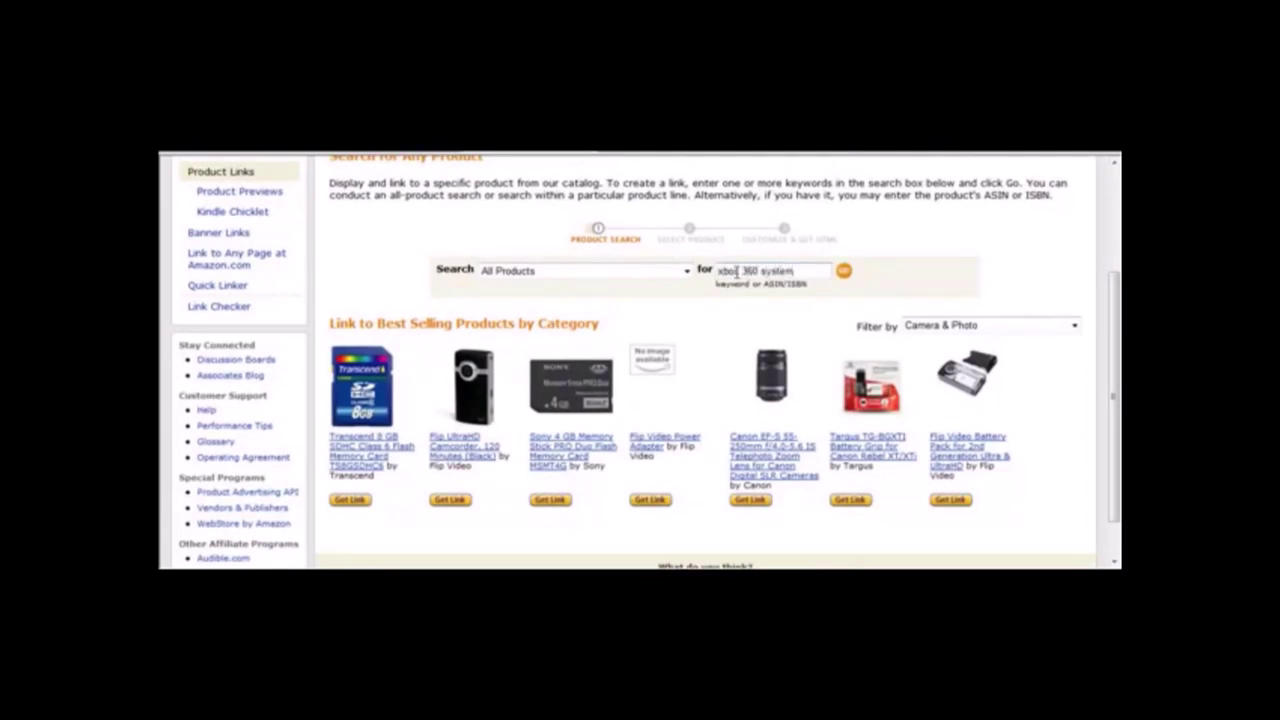
key(Return)
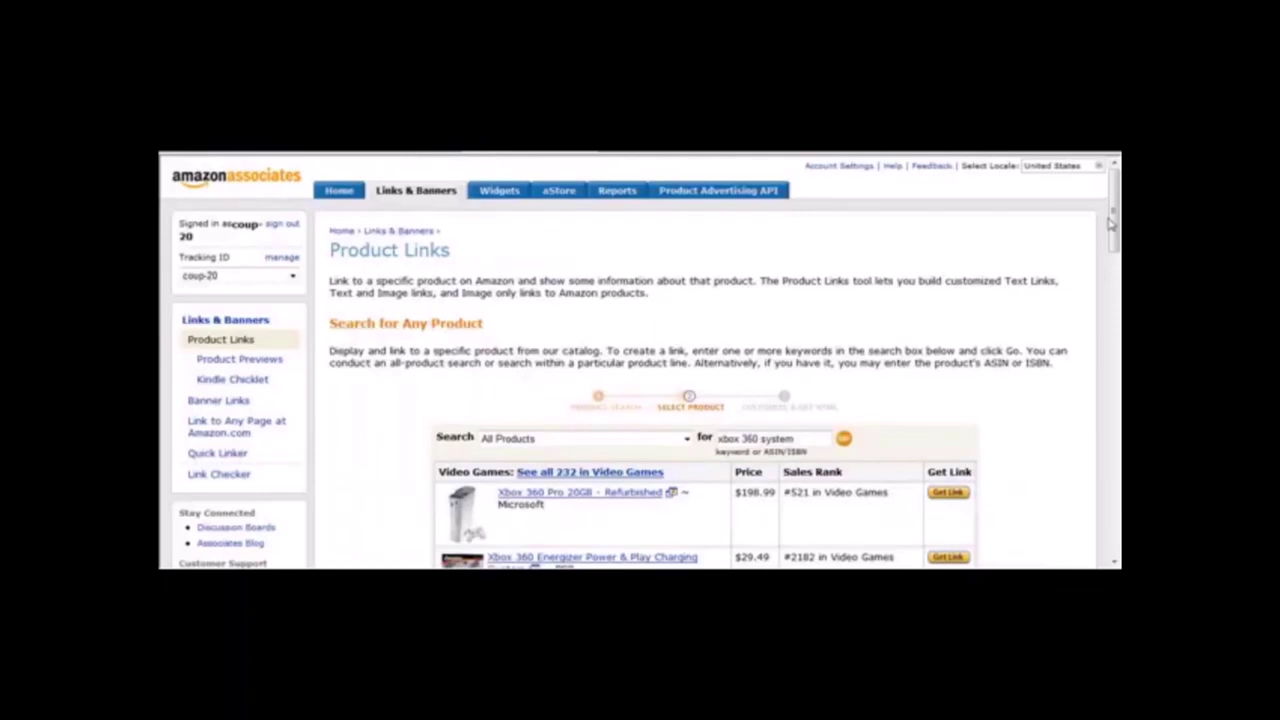
Get the link for the refurbished Xbox 360 Pro 20GB ($129.99) and review its preview.
drag(1114, 225, 1116, 265)
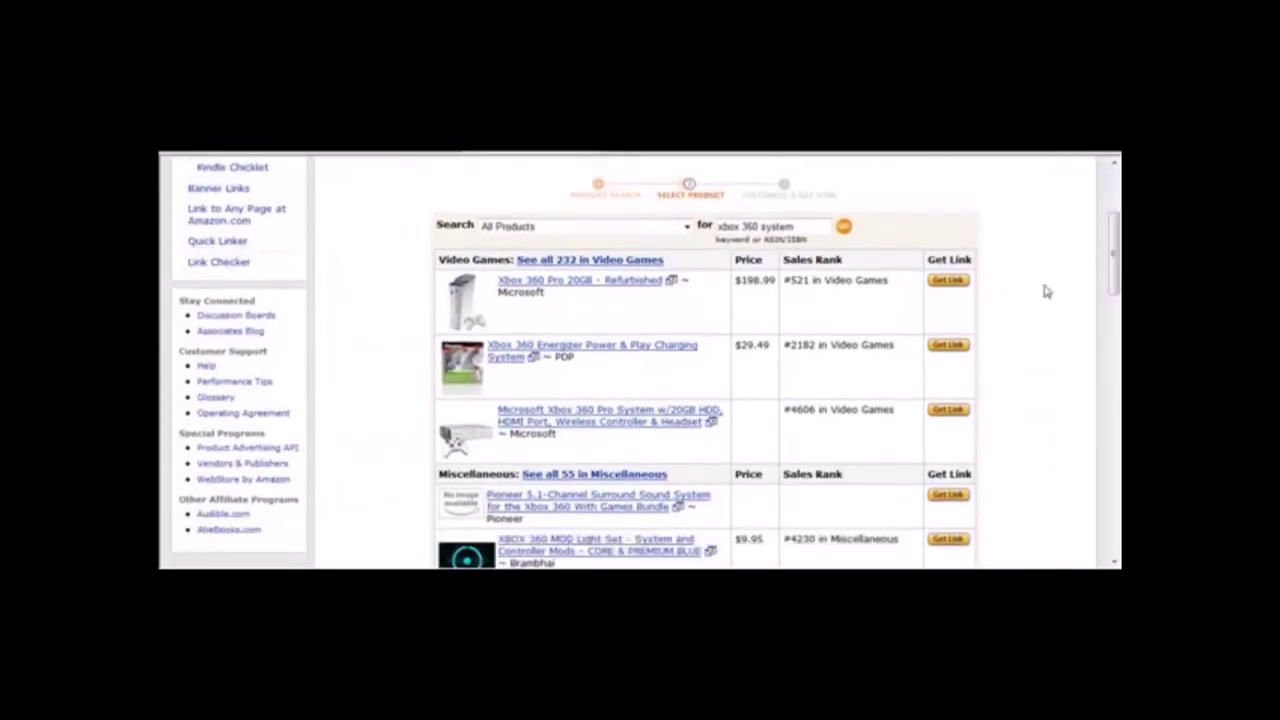
click(950, 281)
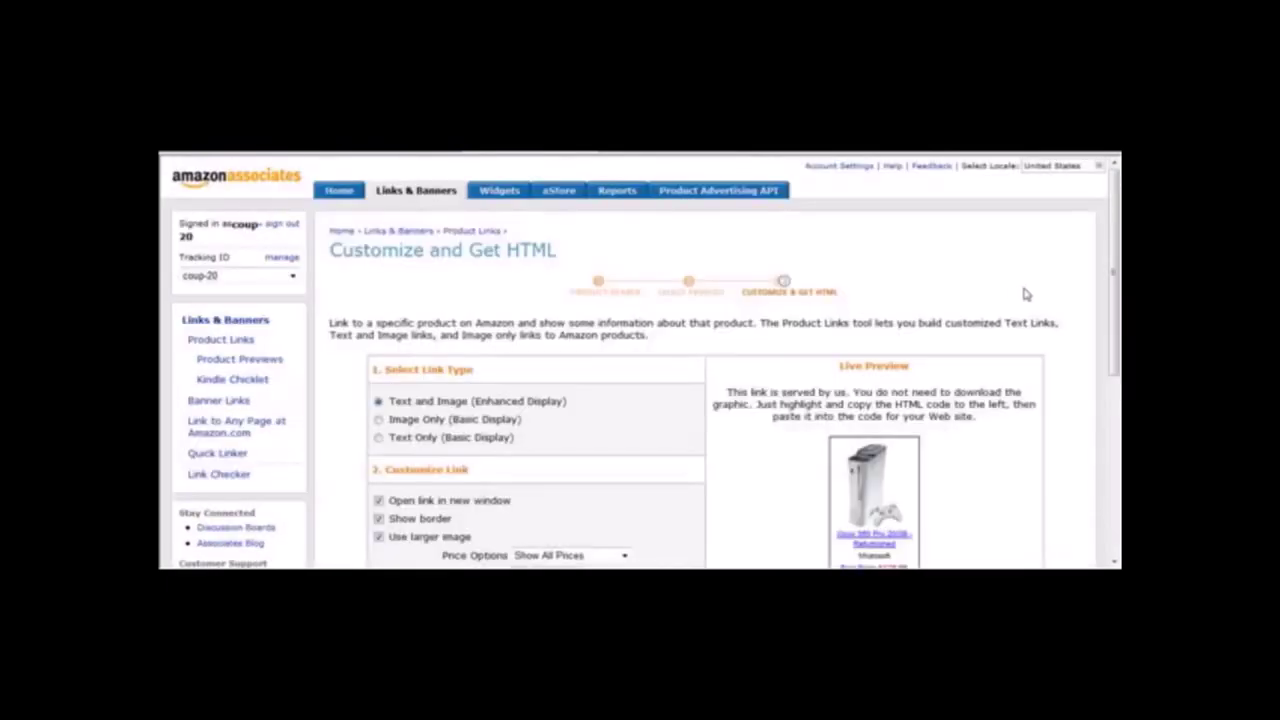
drag(1114, 277, 1116, 347)
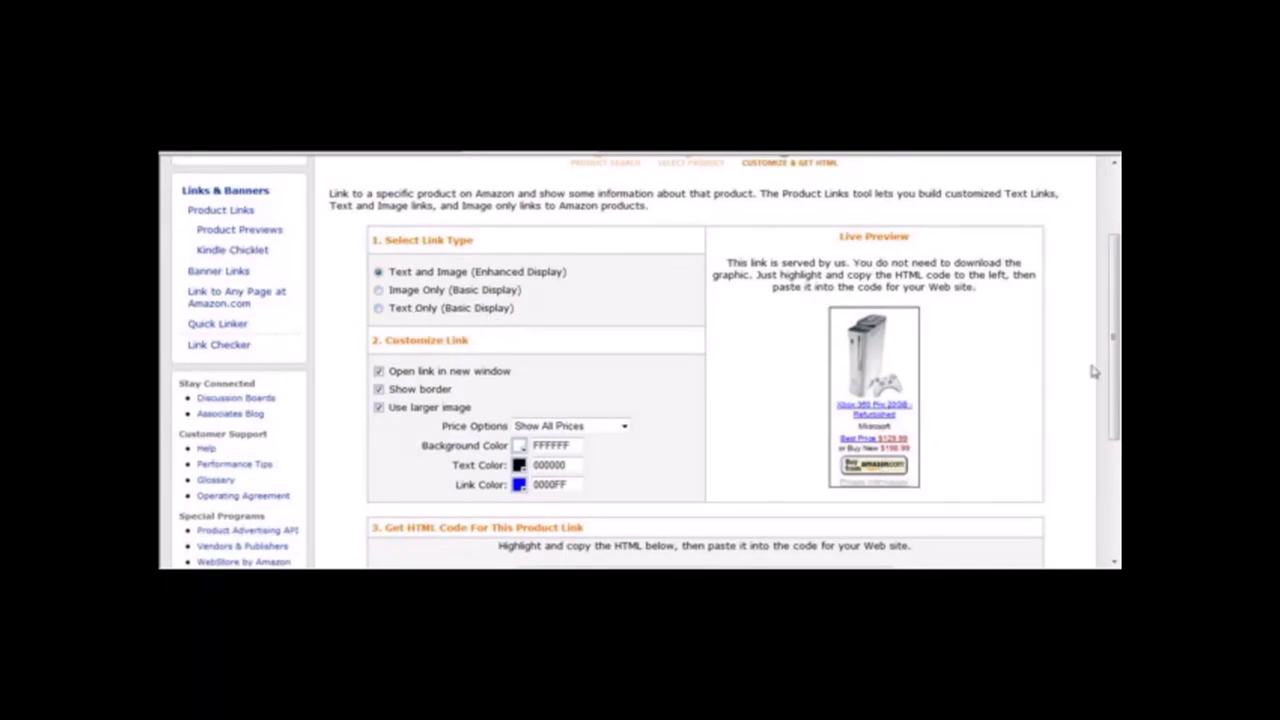
scroll(1115, 382, up, 3)
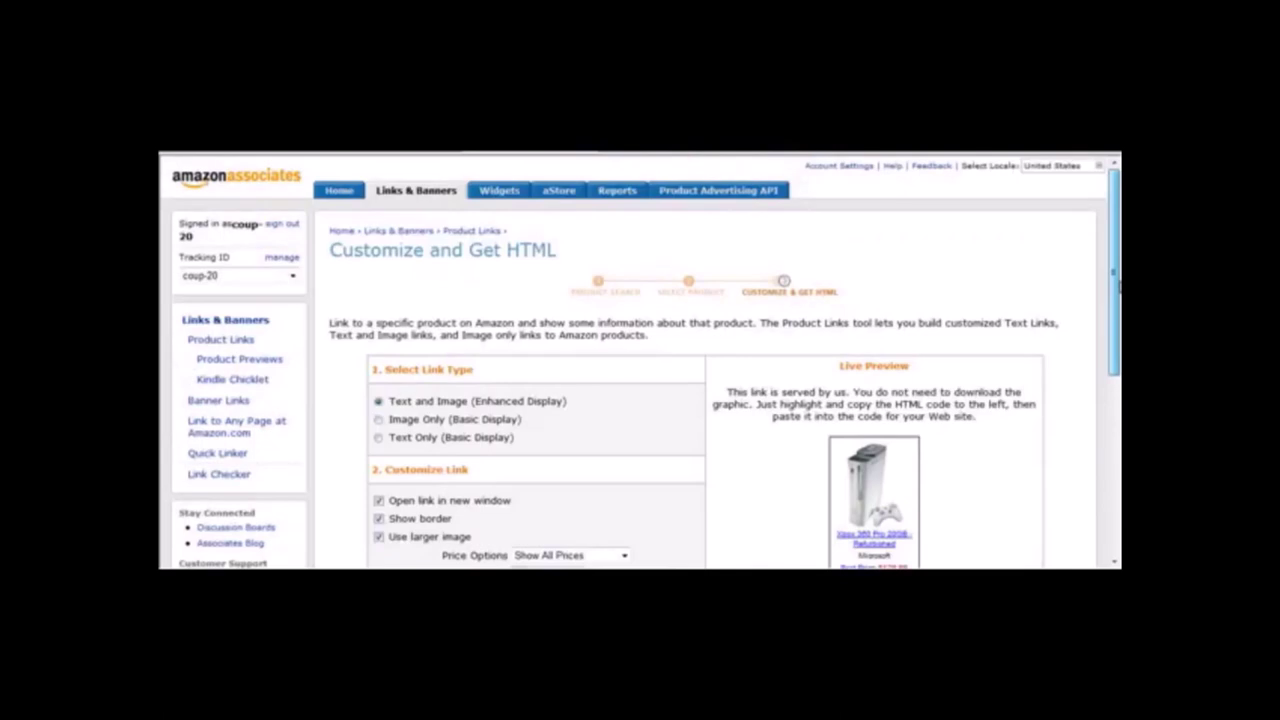
scroll(1118, 289, down, 2)
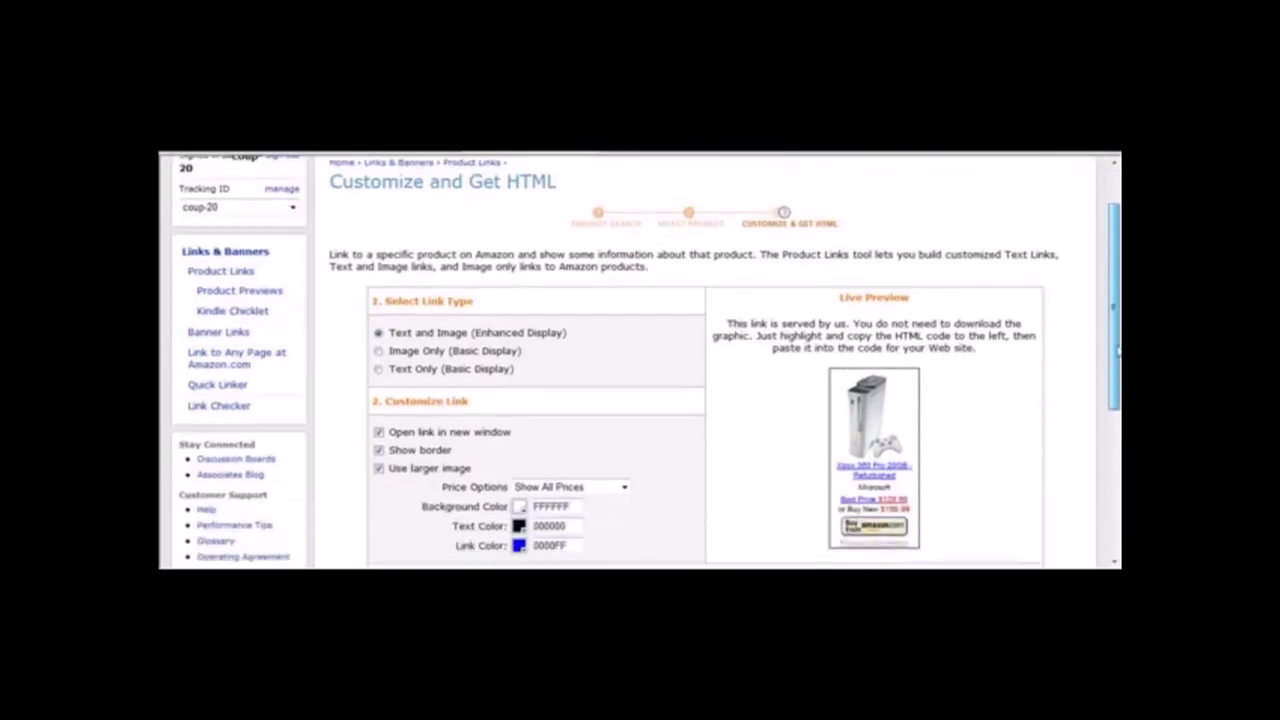
scroll(1112, 318, up, 1)
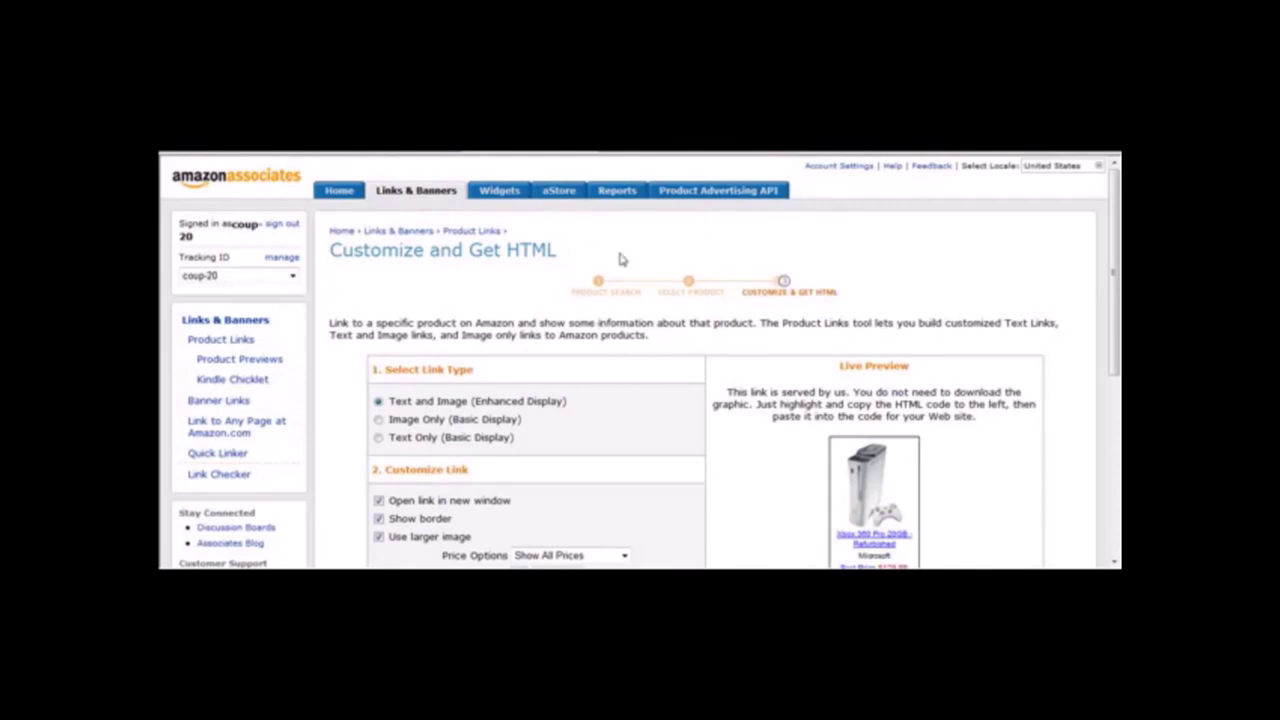
drag(1116, 215, 1116, 250)
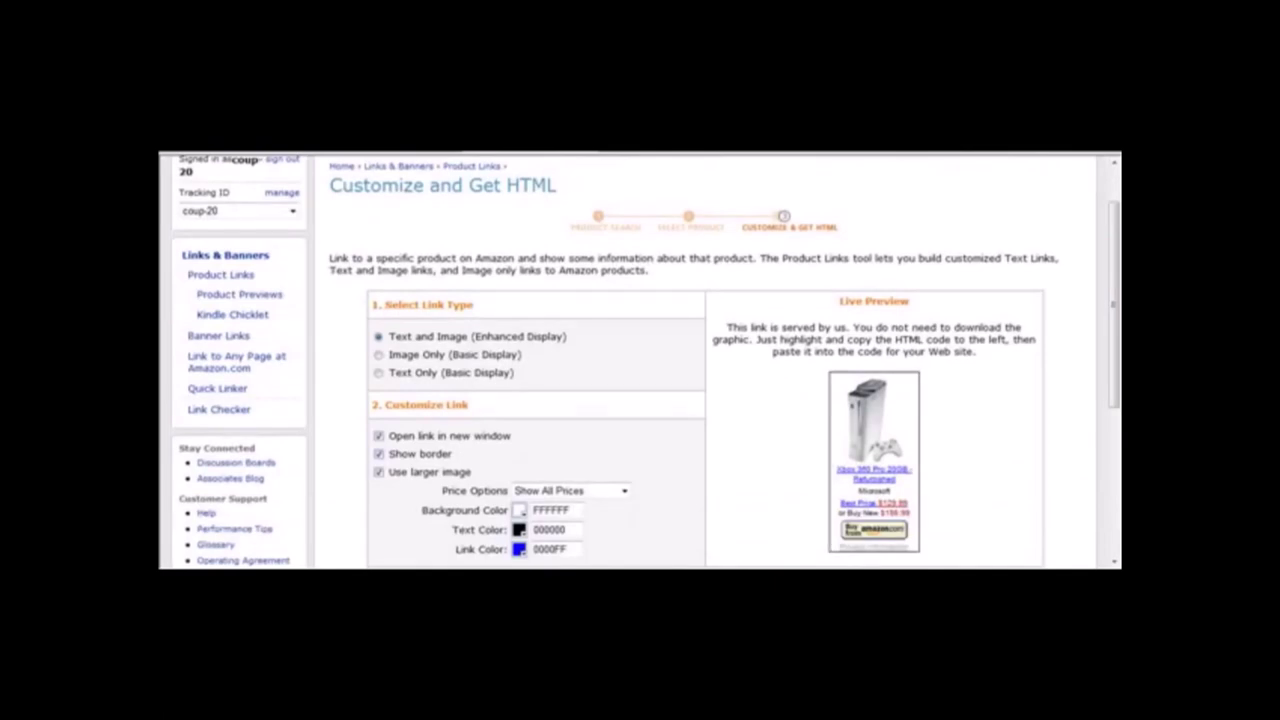
Toggle Notepad's Format > Word Wrap off and on so the link code wraps.
key(alt+Tab)
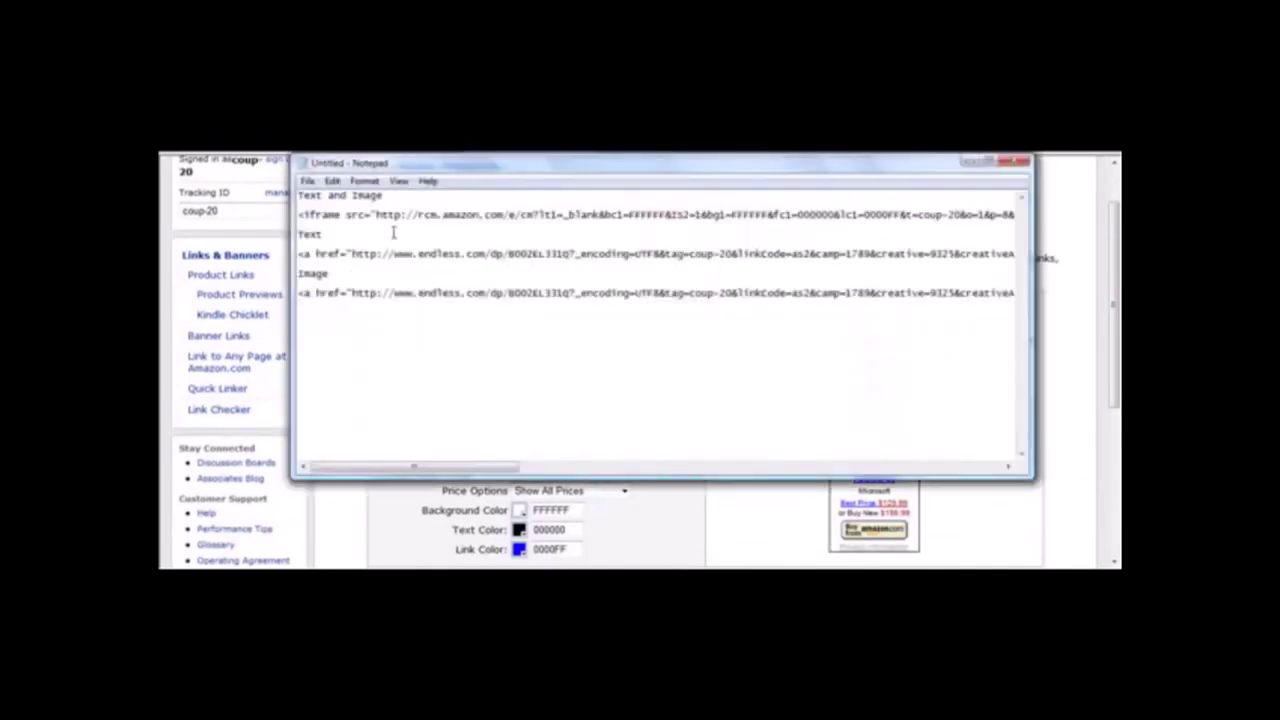
click(365, 184)
click(380, 199)
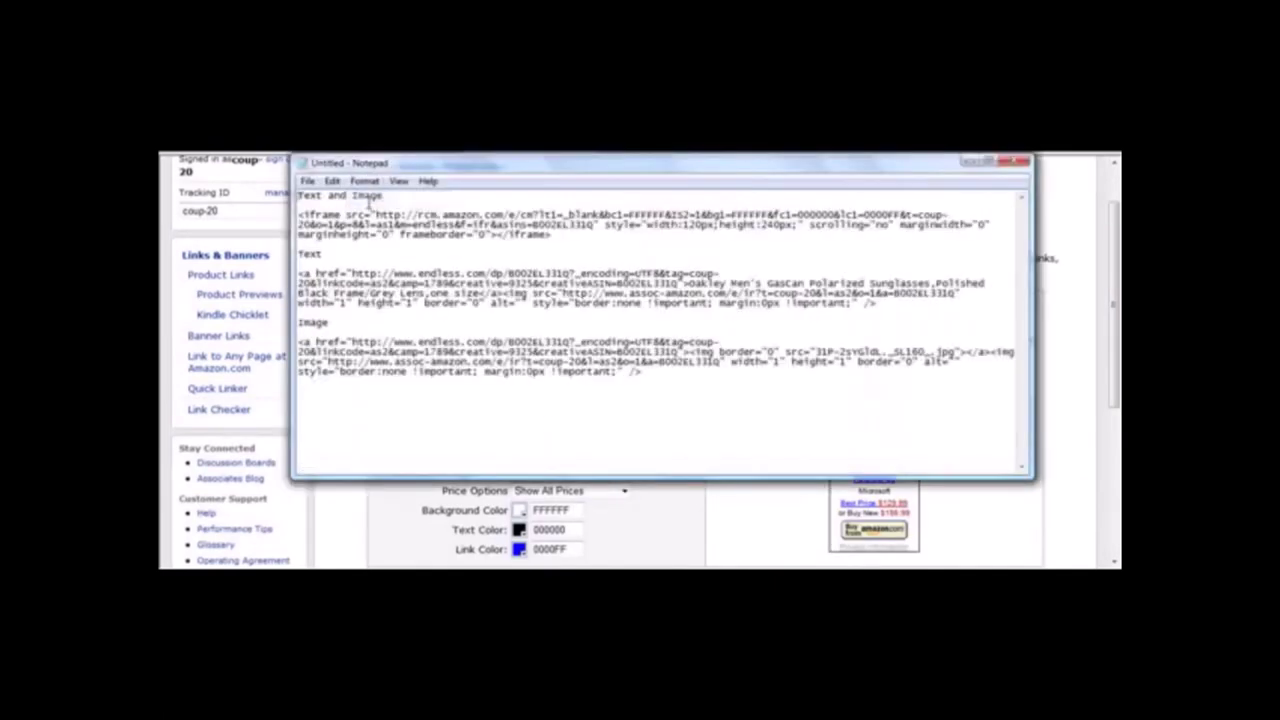
click(378, 183)
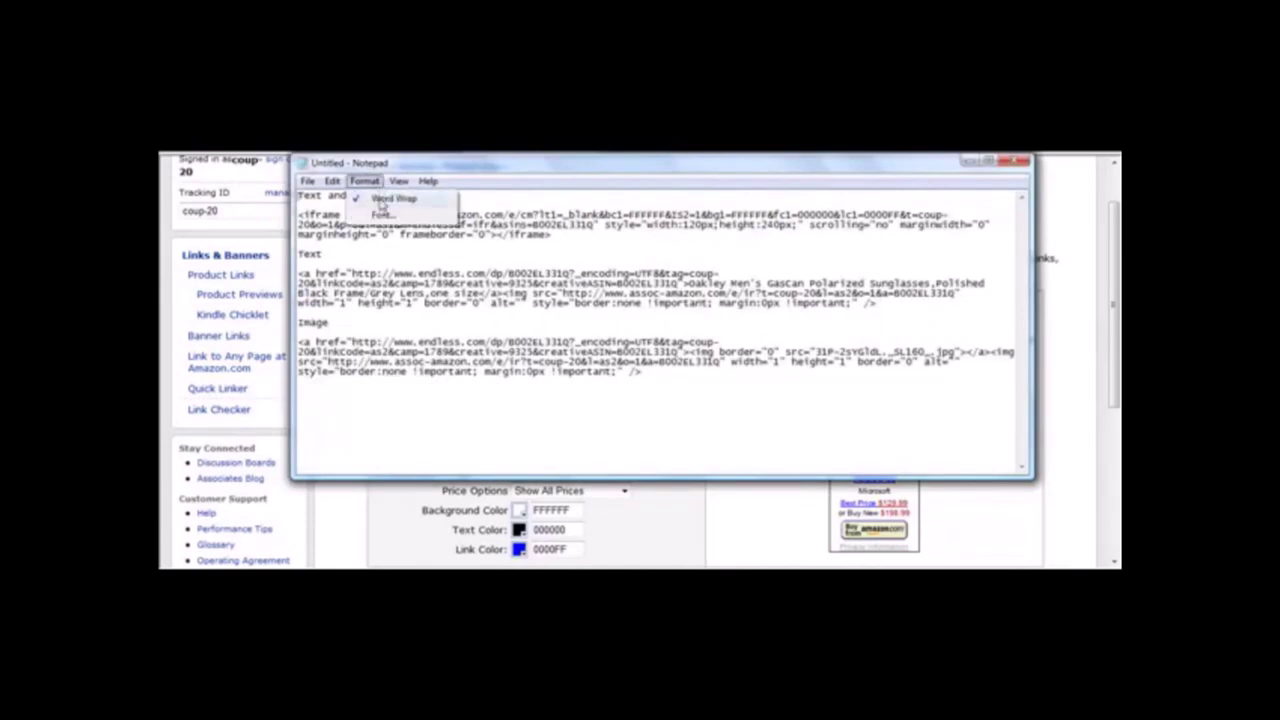
click(380, 201)
click(372, 183)
click(382, 199)
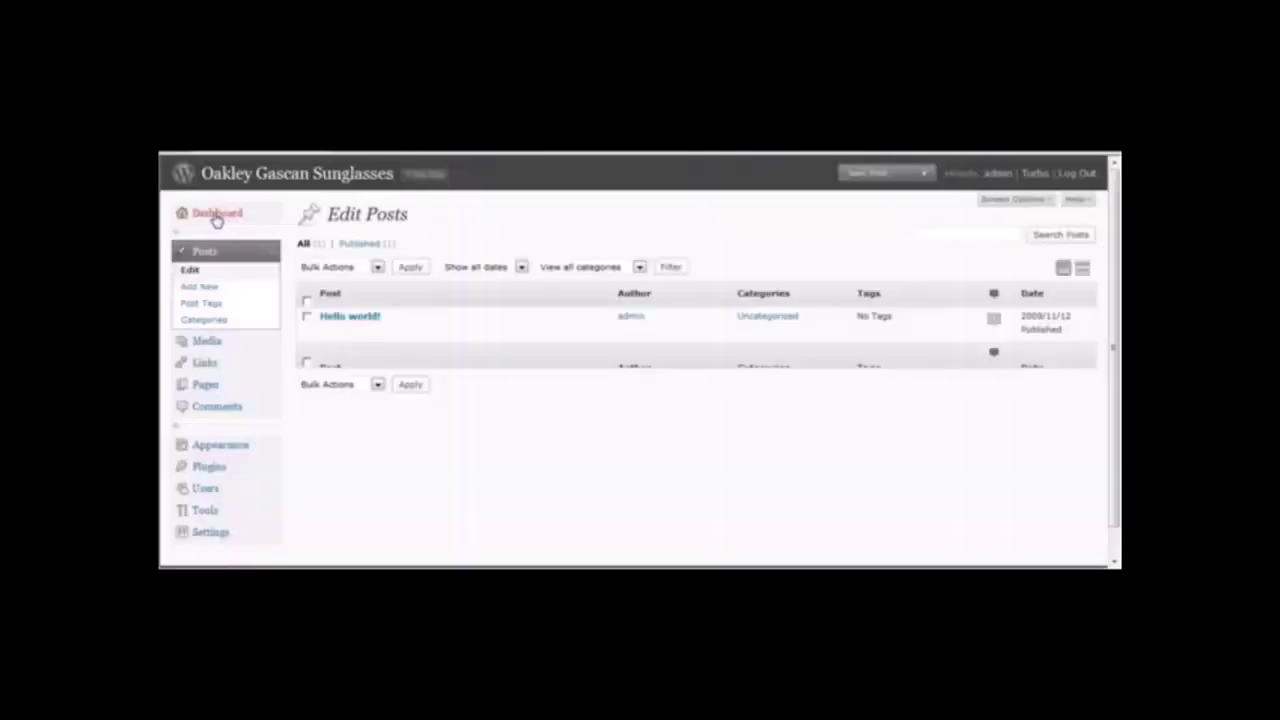
Delete the 'Hello world!' post from Posts and open a blank Add New Post editor.
click(216, 214)
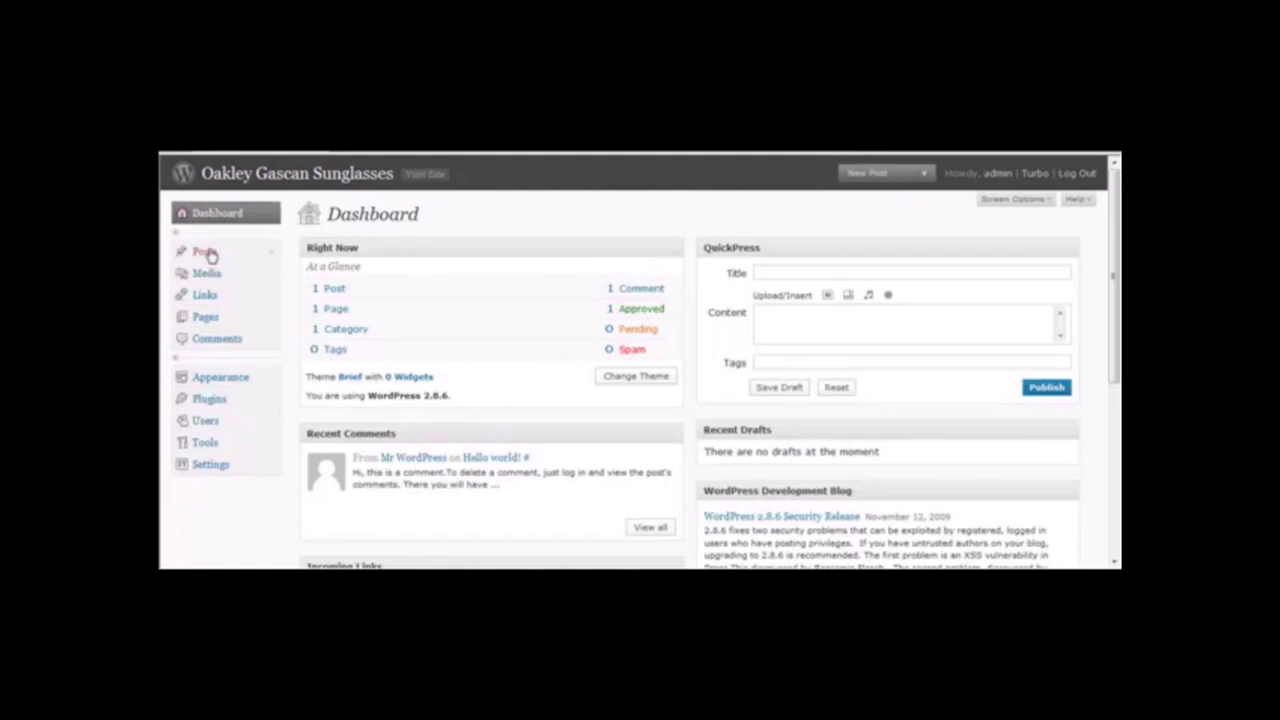
click(205, 252)
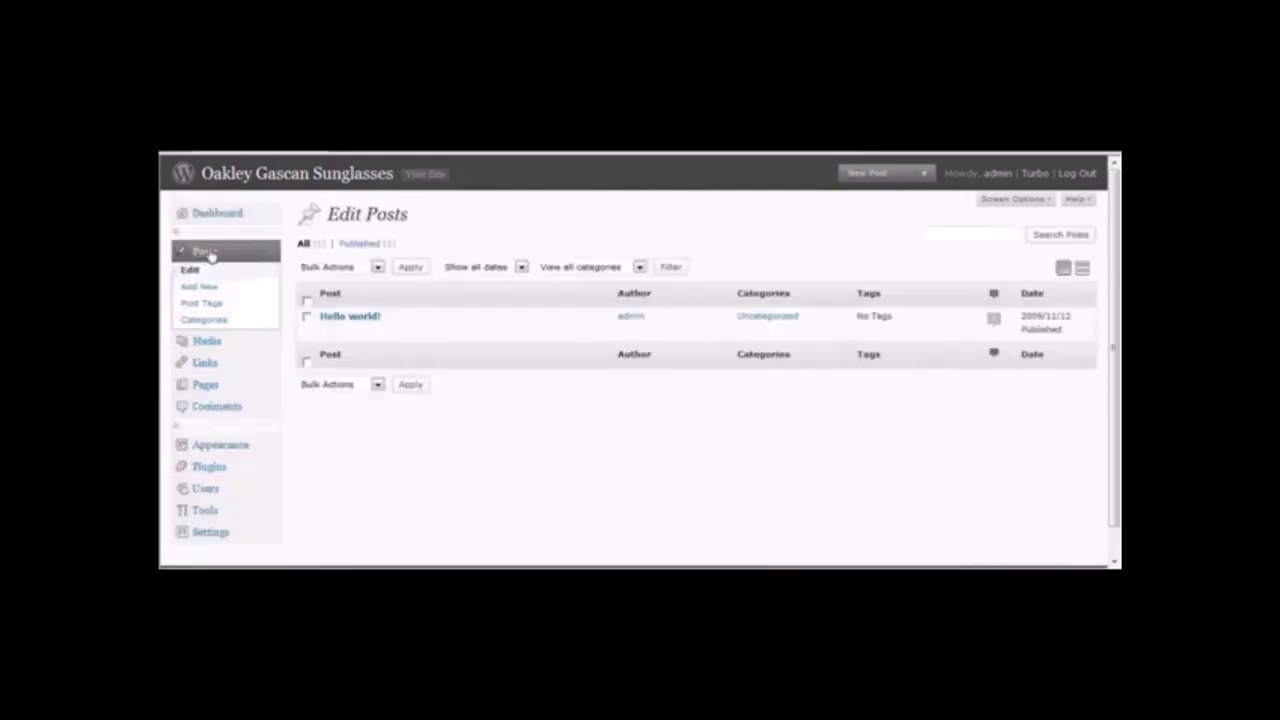
click(307, 316)
click(413, 333)
click(649, 353)
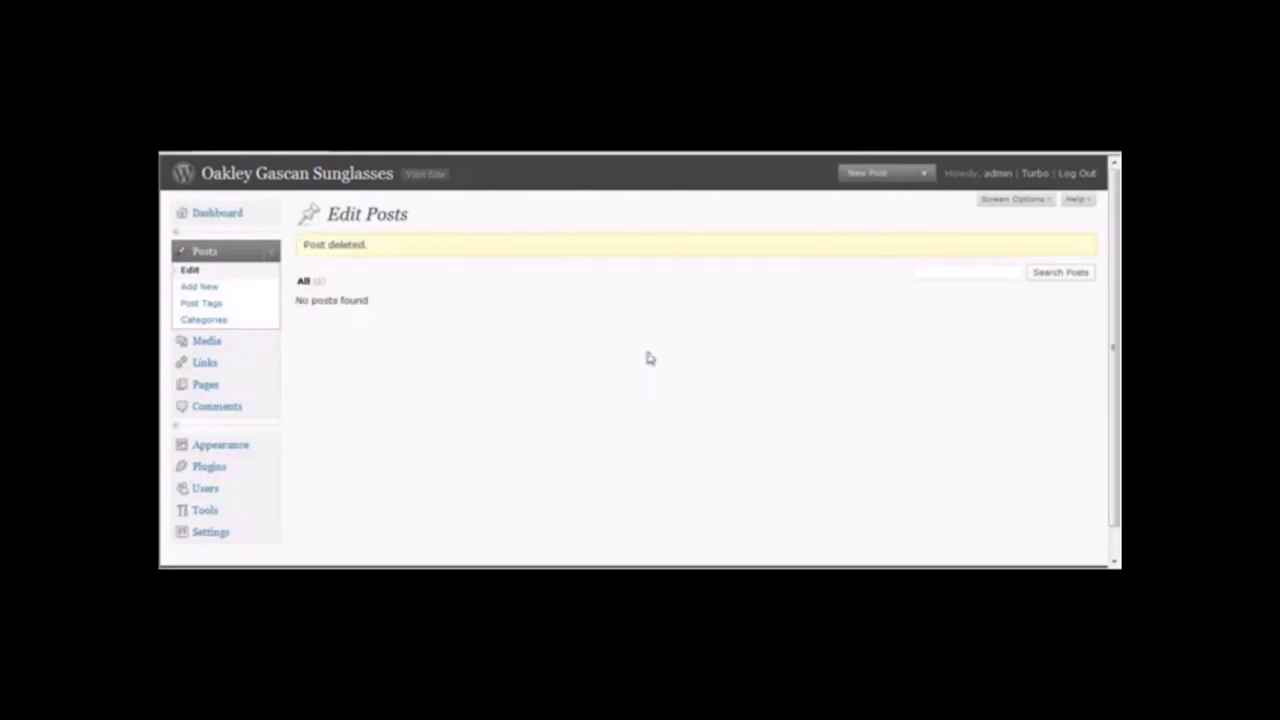
click(200, 287)
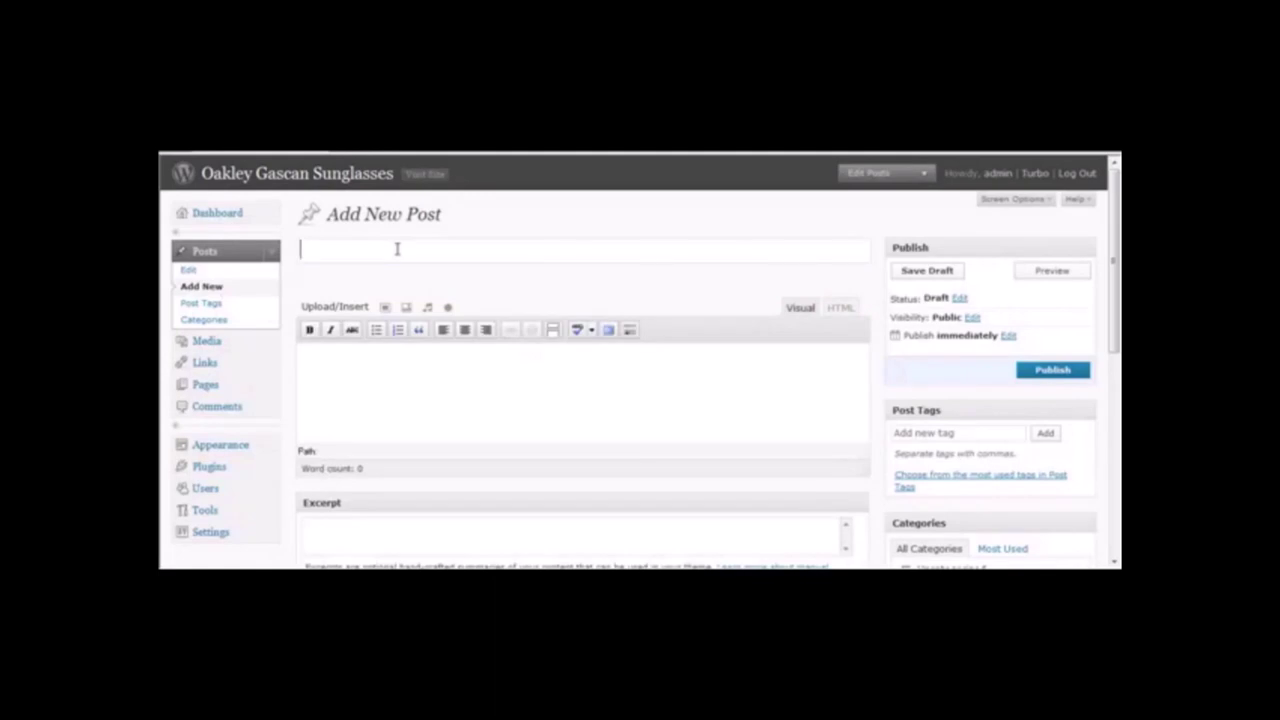
Enter 'Oakley Gascan Sunglasses' as the post title, trimming 'On Sale', and let the draft autosave.
text(Oakley )
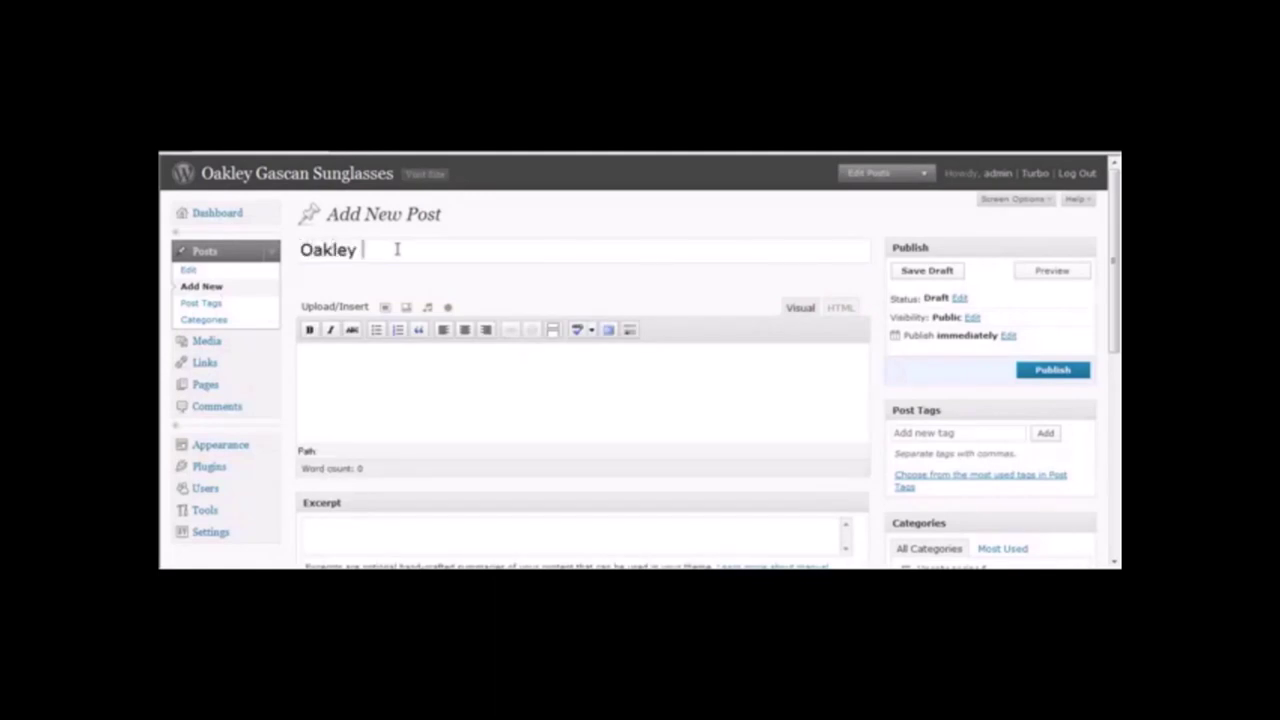
text(Gascan Sunglas)
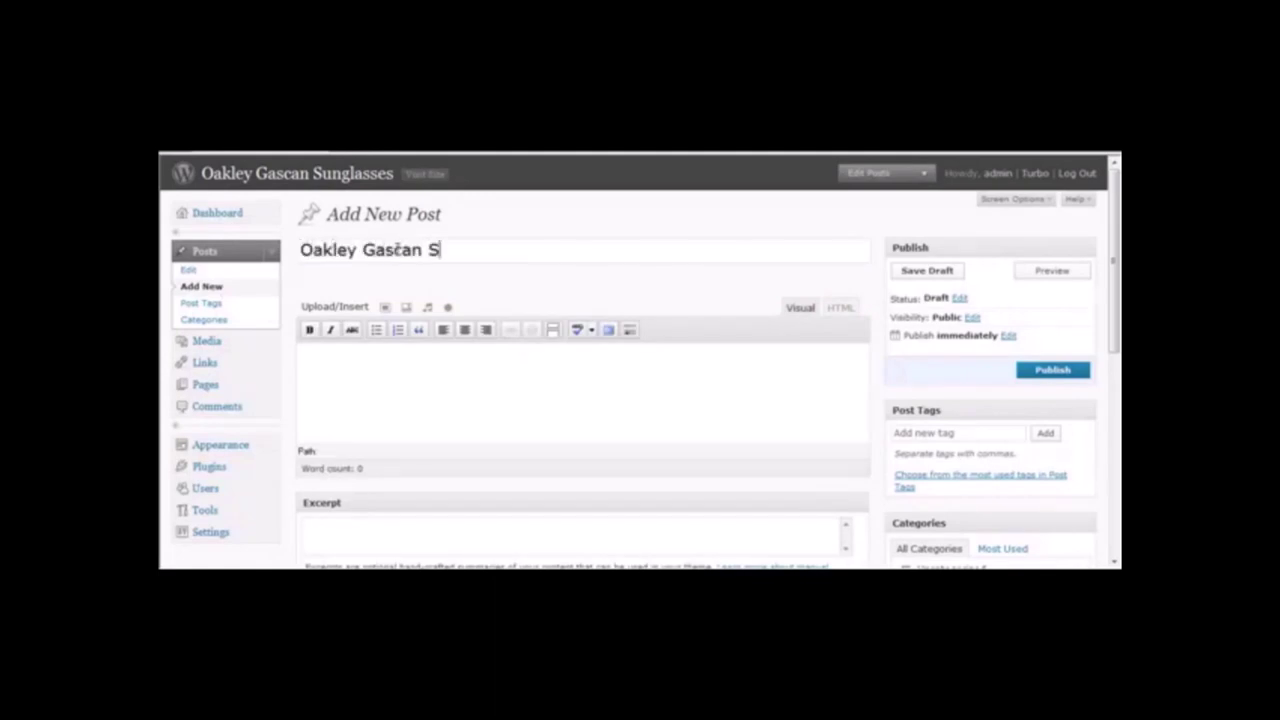
text(ses)
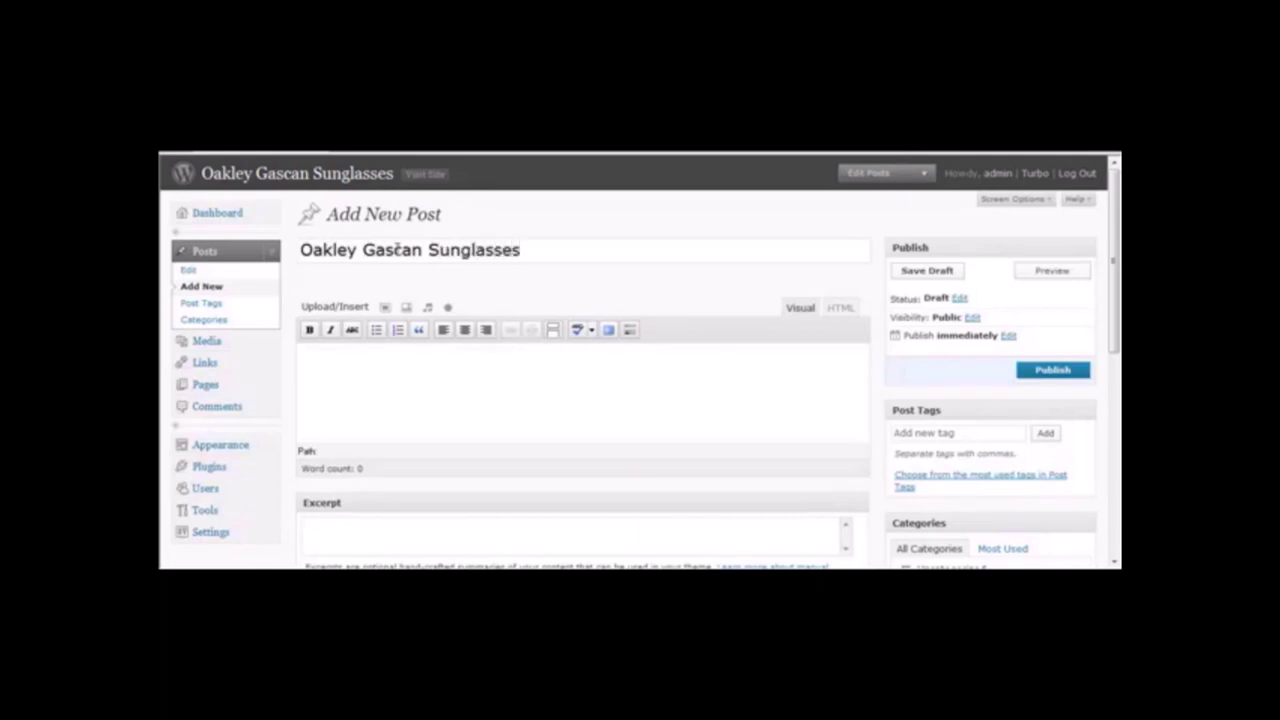
text( On Sale)
key(BackSpace)
key(BackSpace)
key(BackSpace)
key(BackSpace)
key(BackSpace)
key(BackSpace)
key(BackSpace)
click(447, 360)
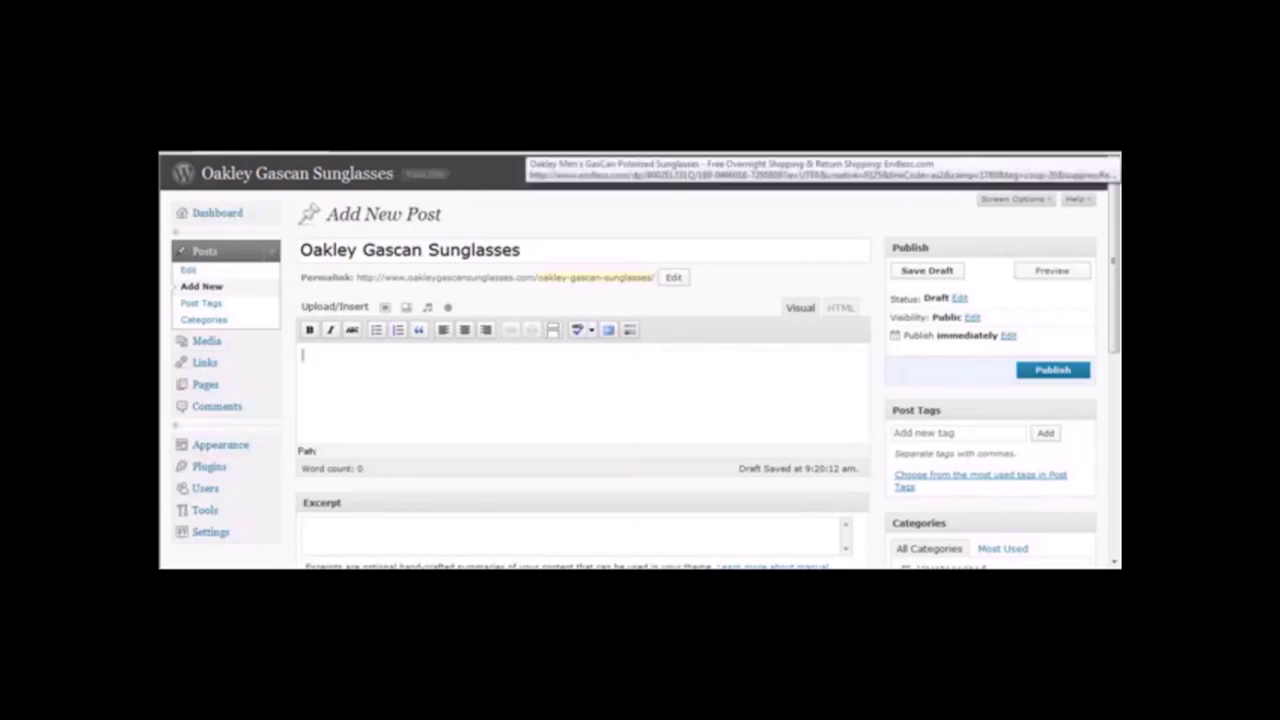
key(ctrl+Tab)
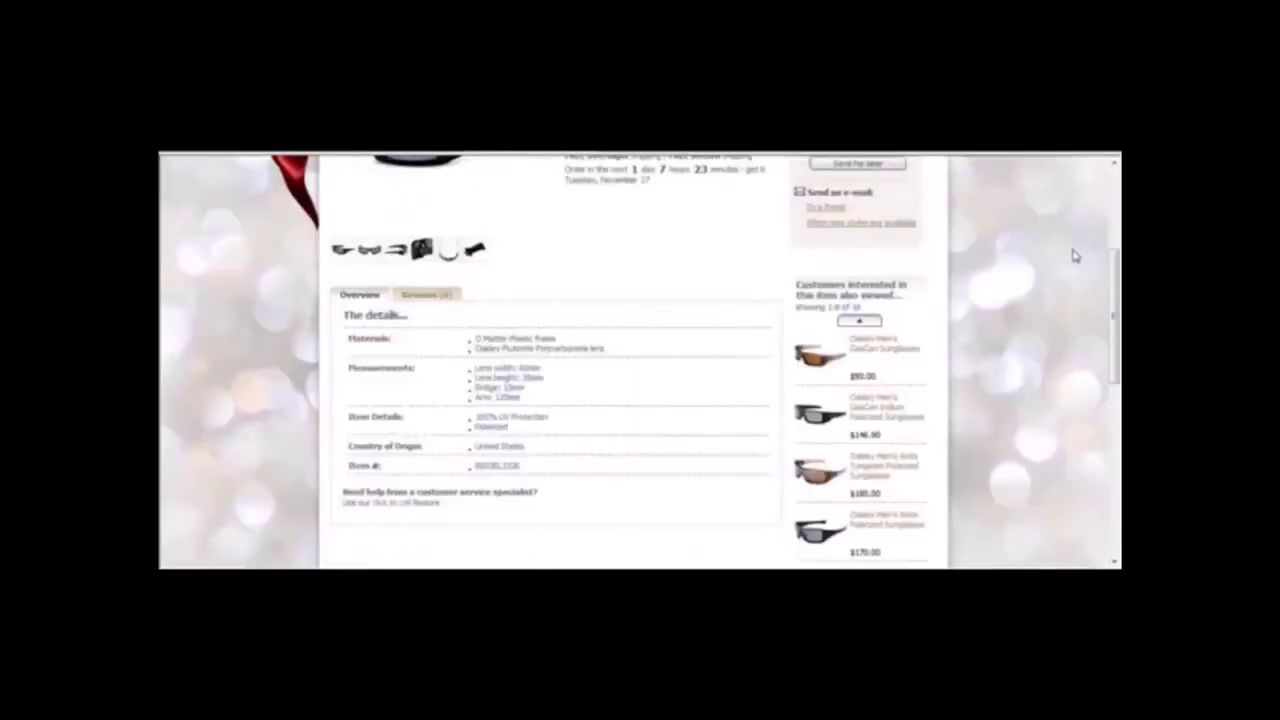
Copy the product name 'Oakley Men's GasCan Polarized Sunglasses' from the top of the Endless.com page.
mouse_move(1117, 282)
mouse_down()
mouse_move(1115, 158)
mouse_move(1115, 270)
mouse_up()
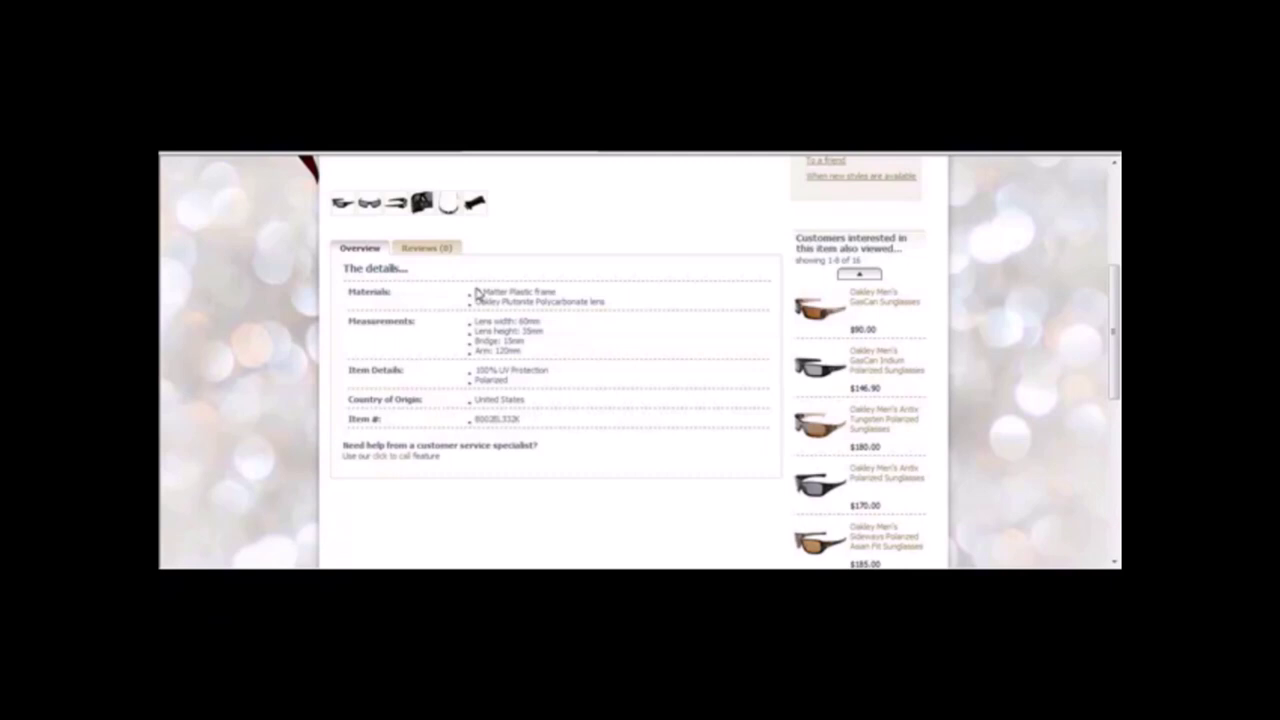
drag(1115, 306, 1107, 215)
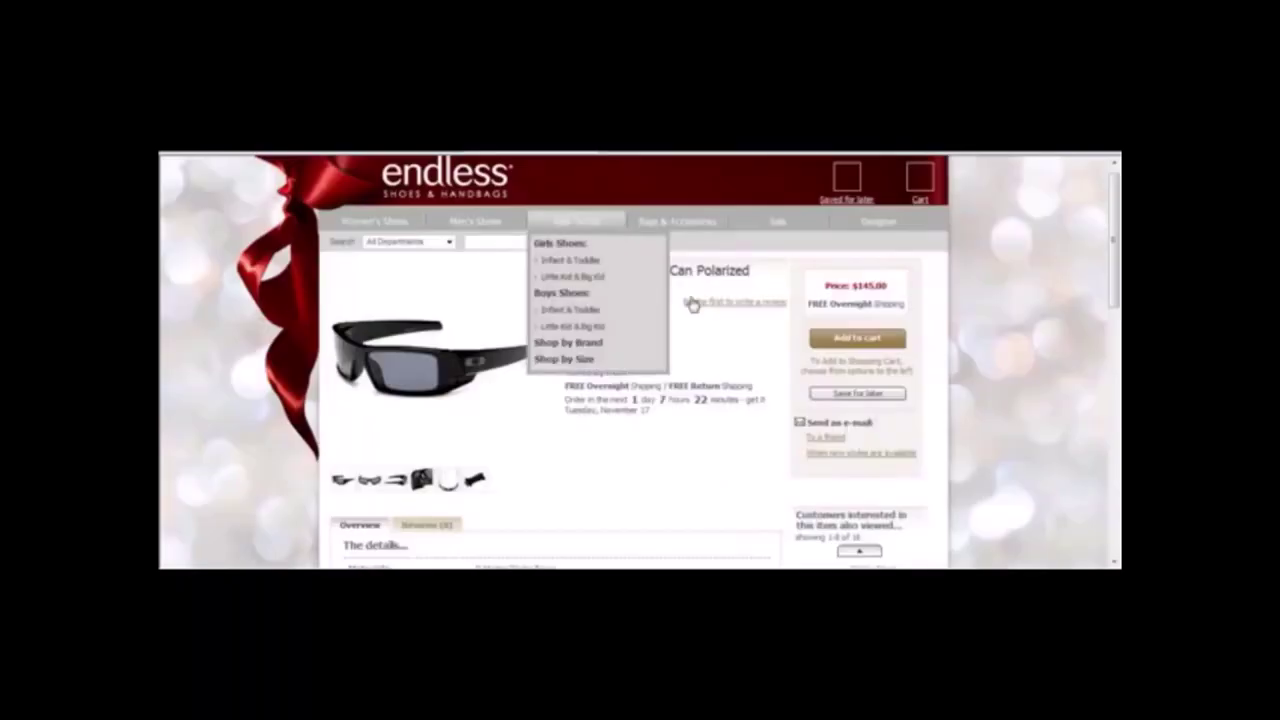
triple_click(581, 278)
drag(581, 278, 555, 251)
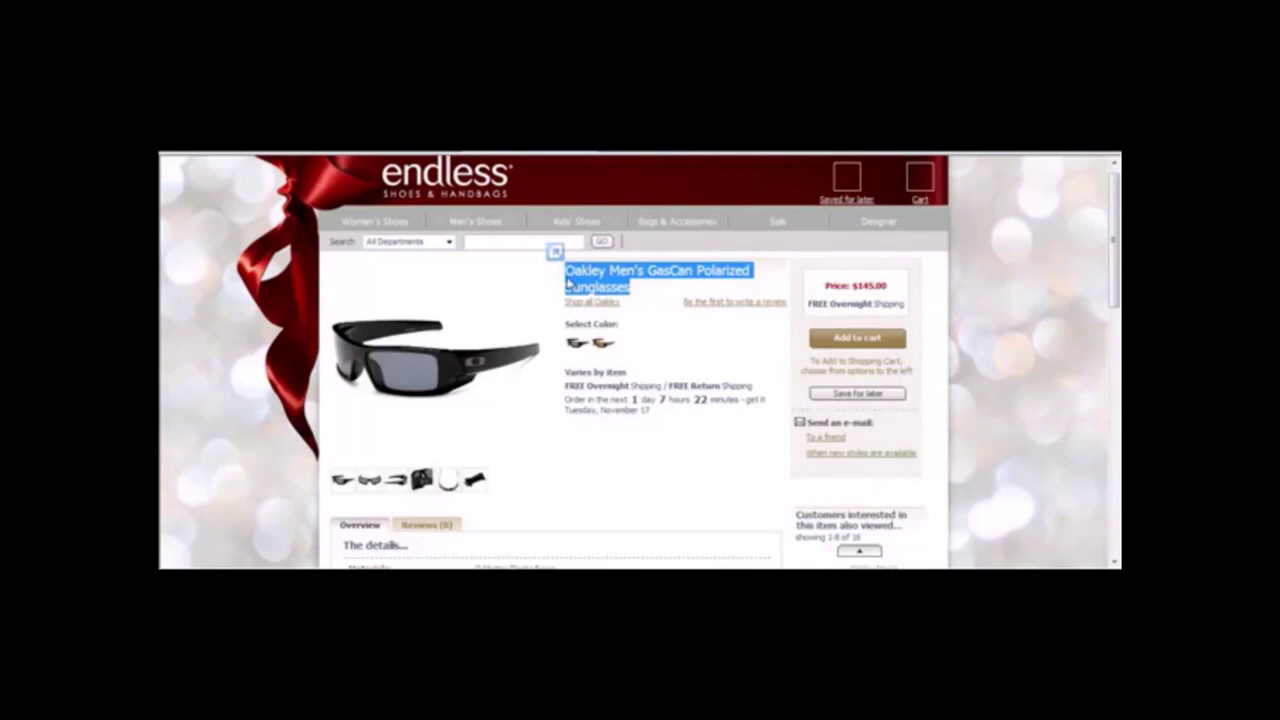
right_click(611, 287)
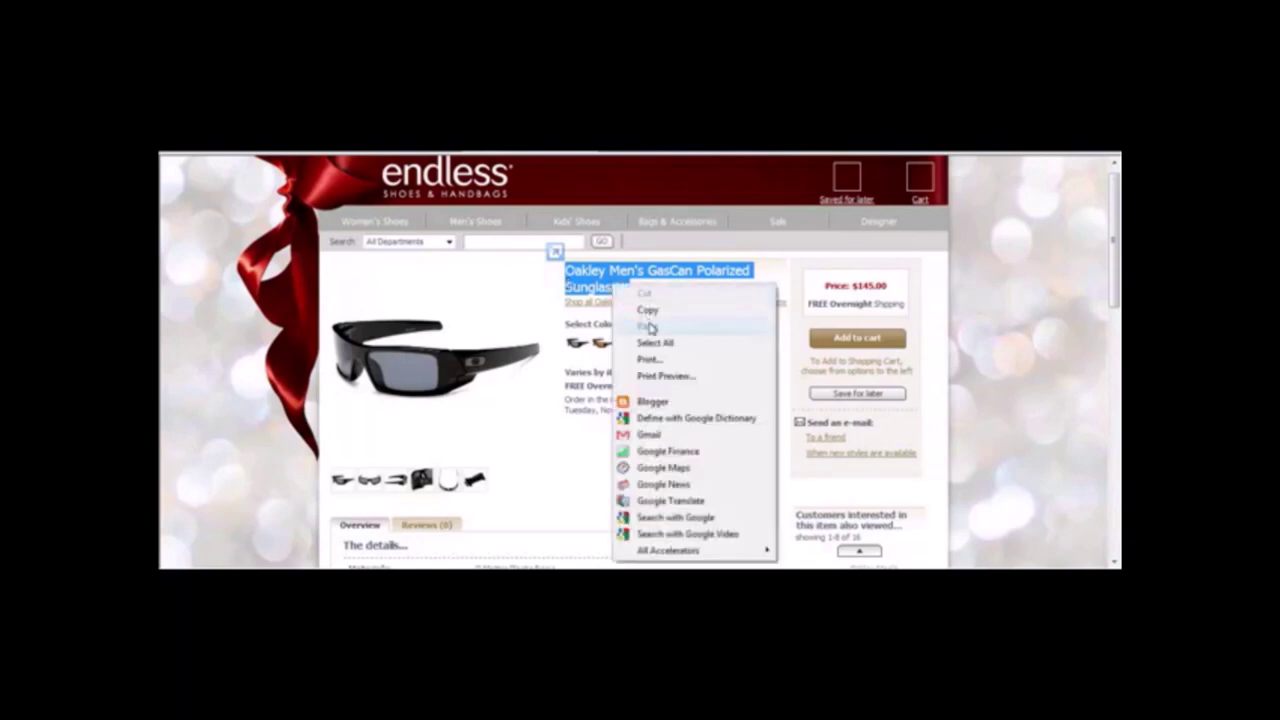
click(647, 311)
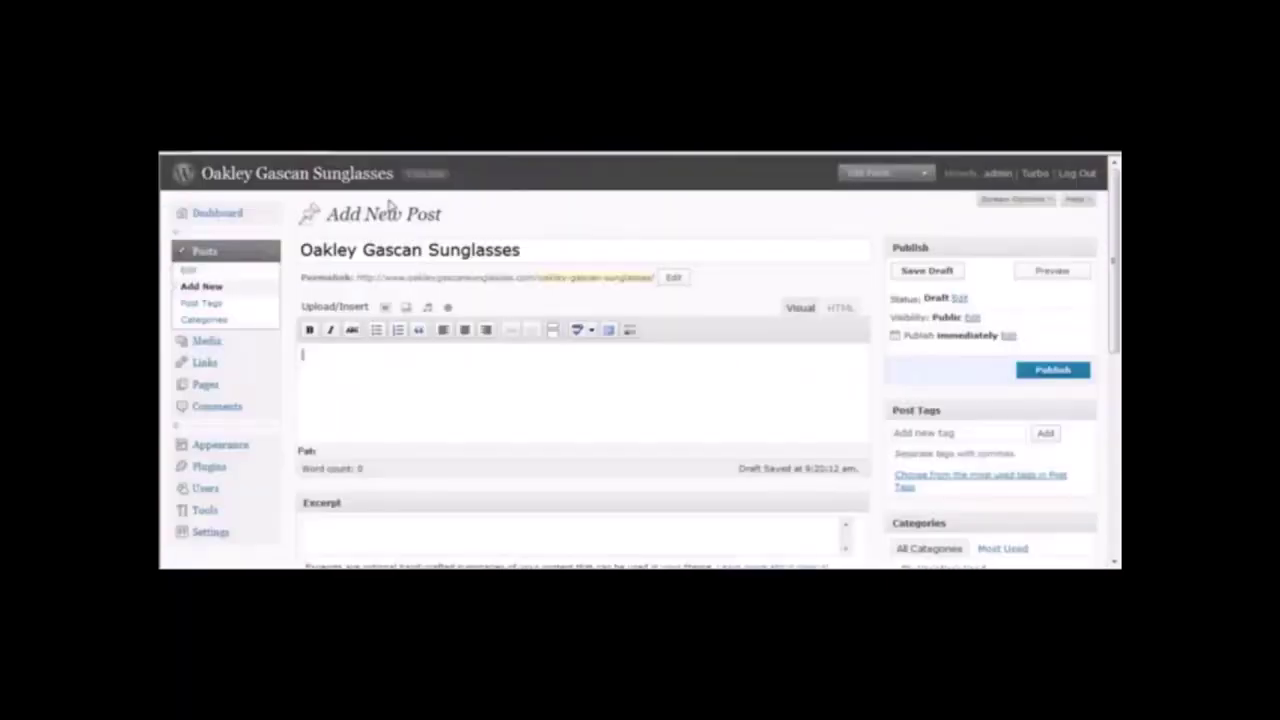
Replace the post title with the pasted name 'Oakley Men's GasCan Polarized Sunglasses'.
drag(531, 251, 197, 229)
key(ctrl+v)
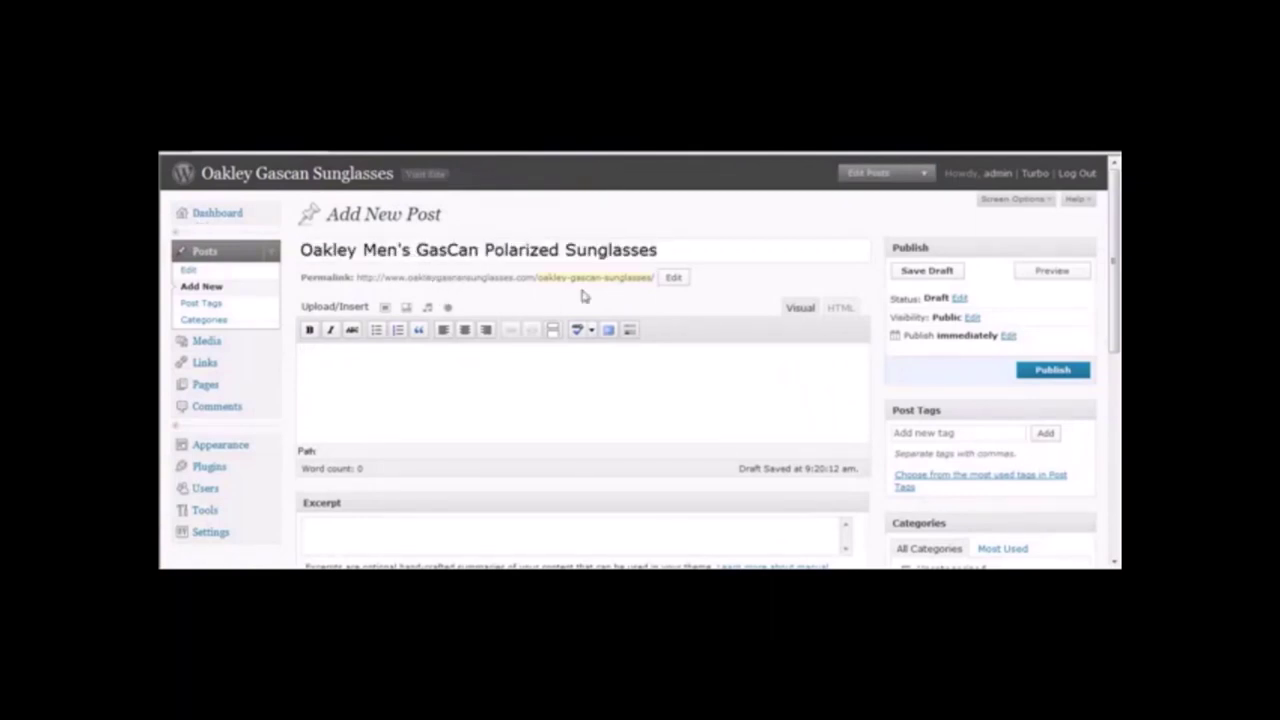
click(445, 381)
click(662, 250)
key(ctrl+a)
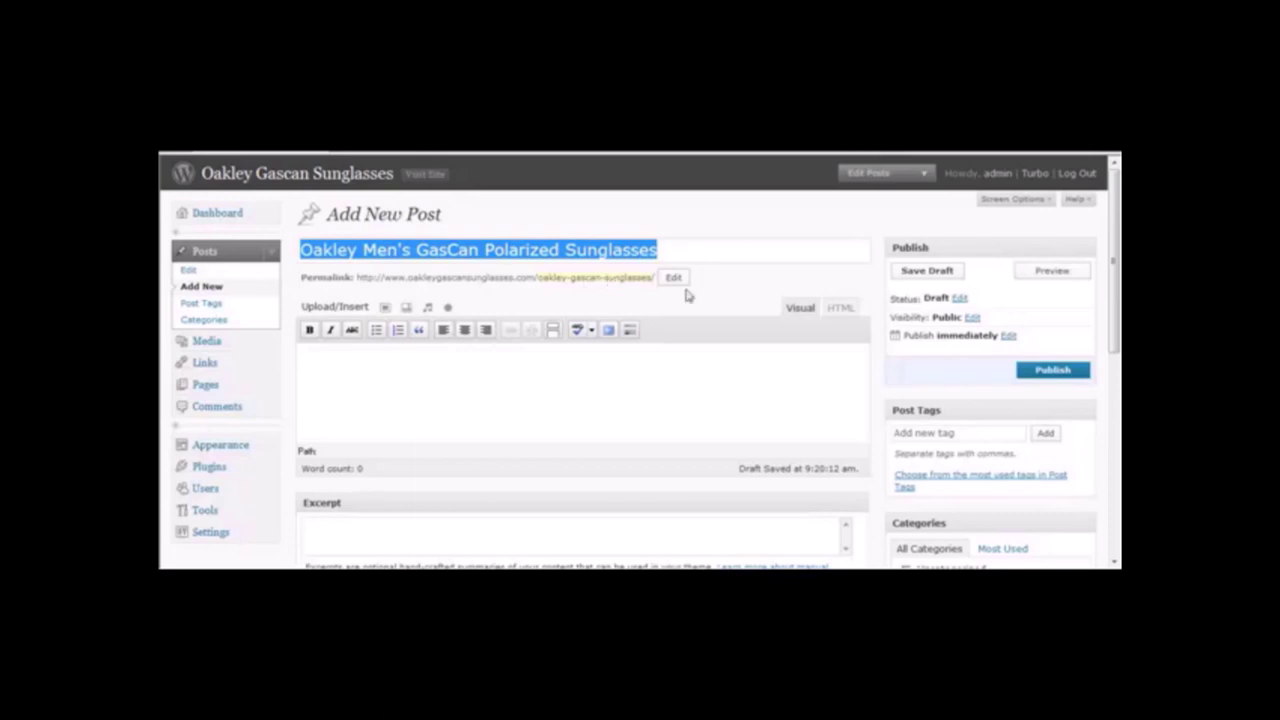
Edit the permalink slug to match the new title and begin the body with 'The clas'.
click(677, 280)
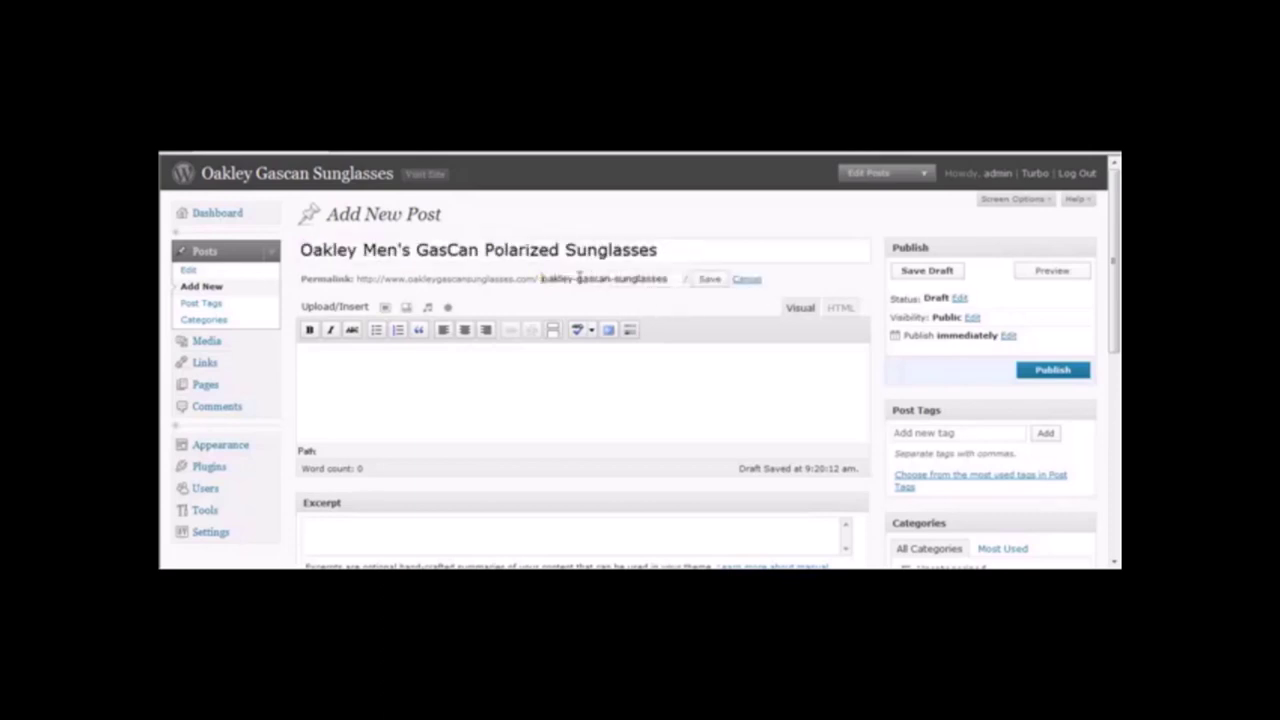
drag(576, 280, 606, 285)
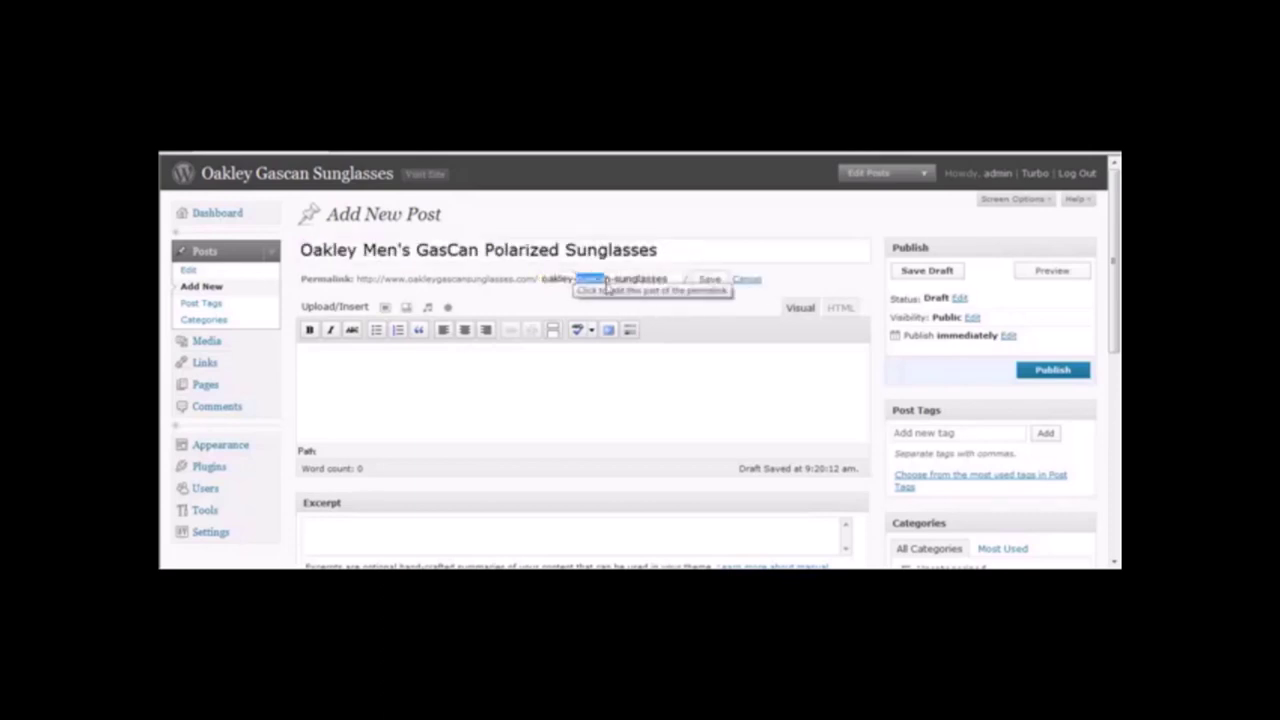
key(Return)
text(Thi)
key(BackSpace)
key(BackSpace)
key(BackSpace)
text(The)
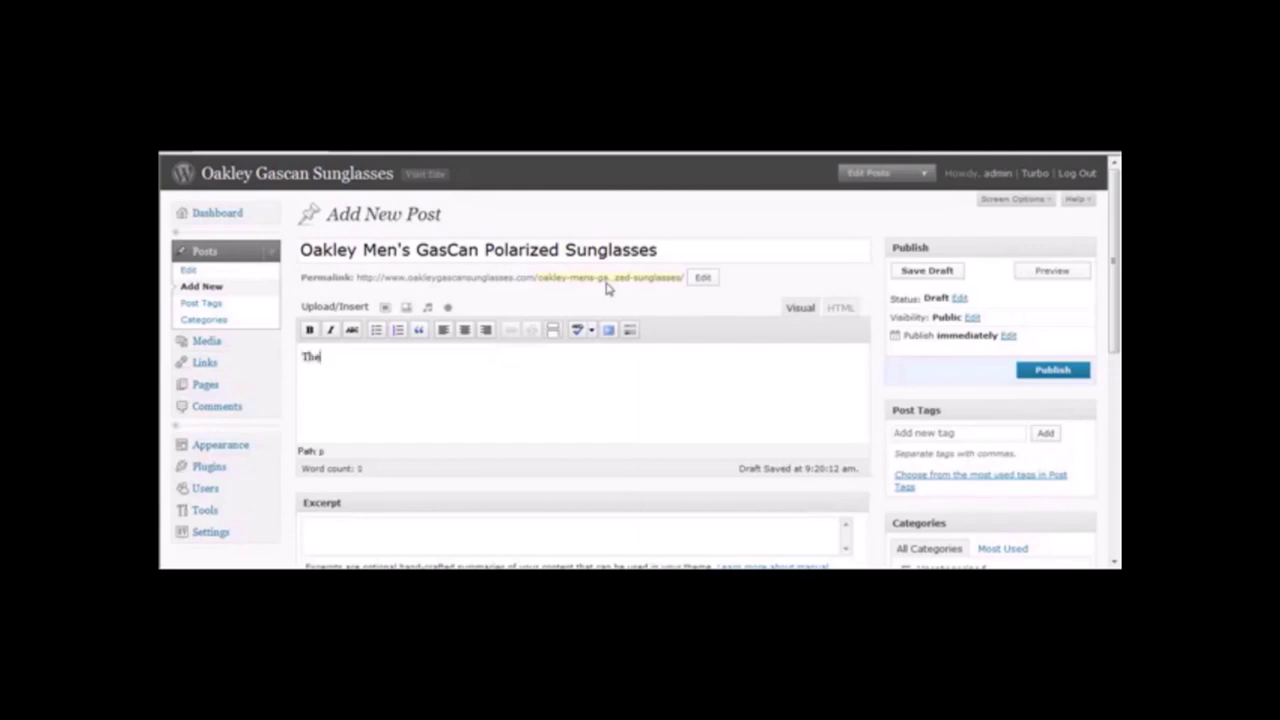
text( clas)
Write the opening words 'The classy looking Oakley Men's GasCan polarized sunglasses'.
key(BackSpace)
key(BackSpace)
key(BackSpace)
text(lassy)
text(looking Oakley )
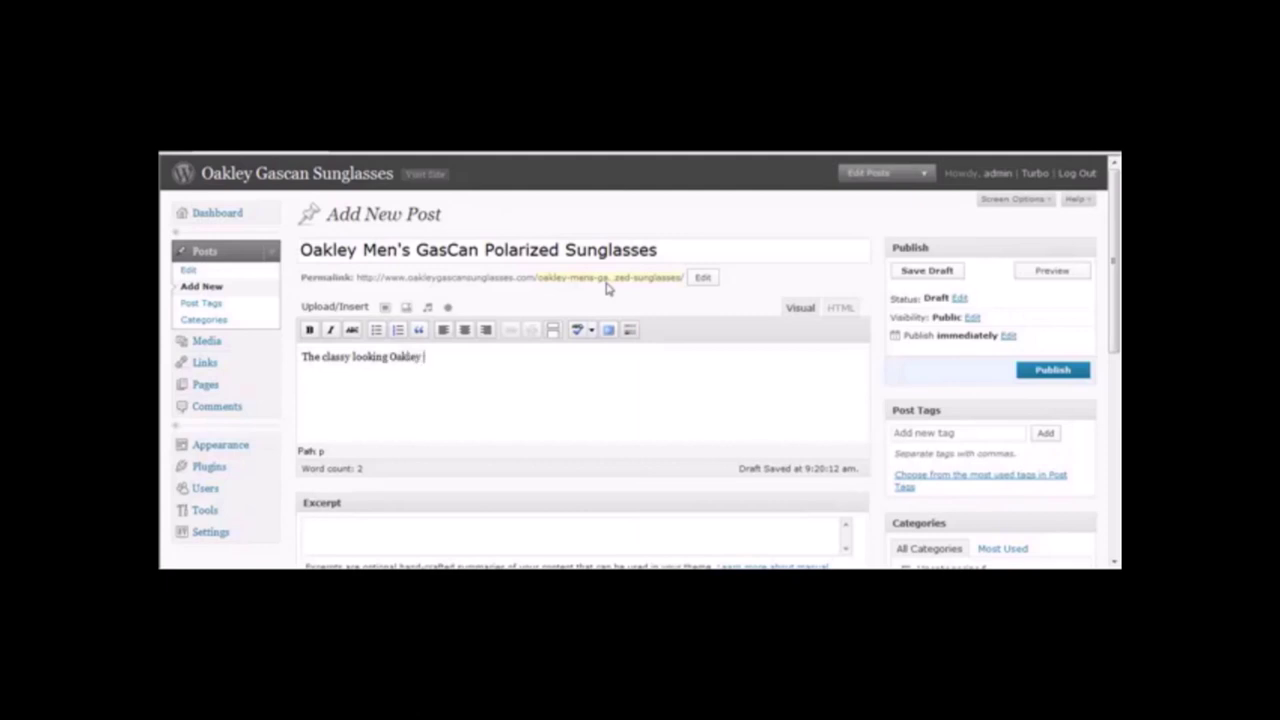
text(Men's GasCan polarize)
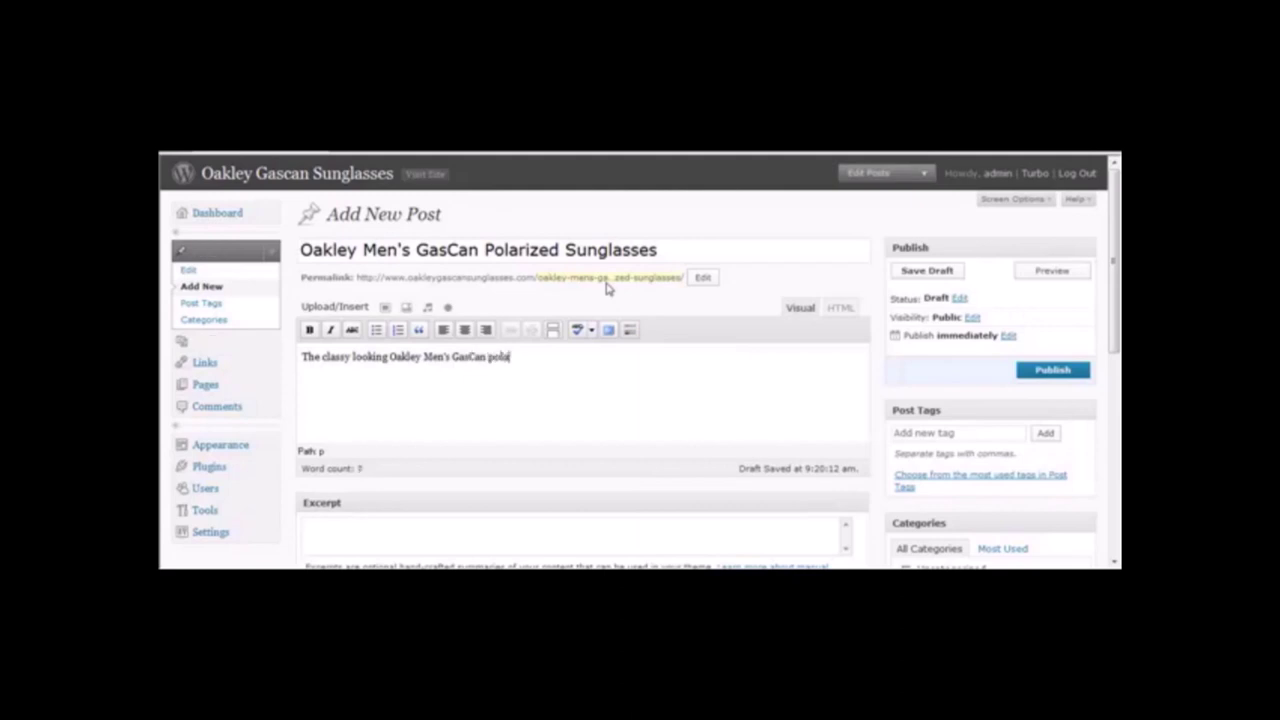
text(d sunglasses)
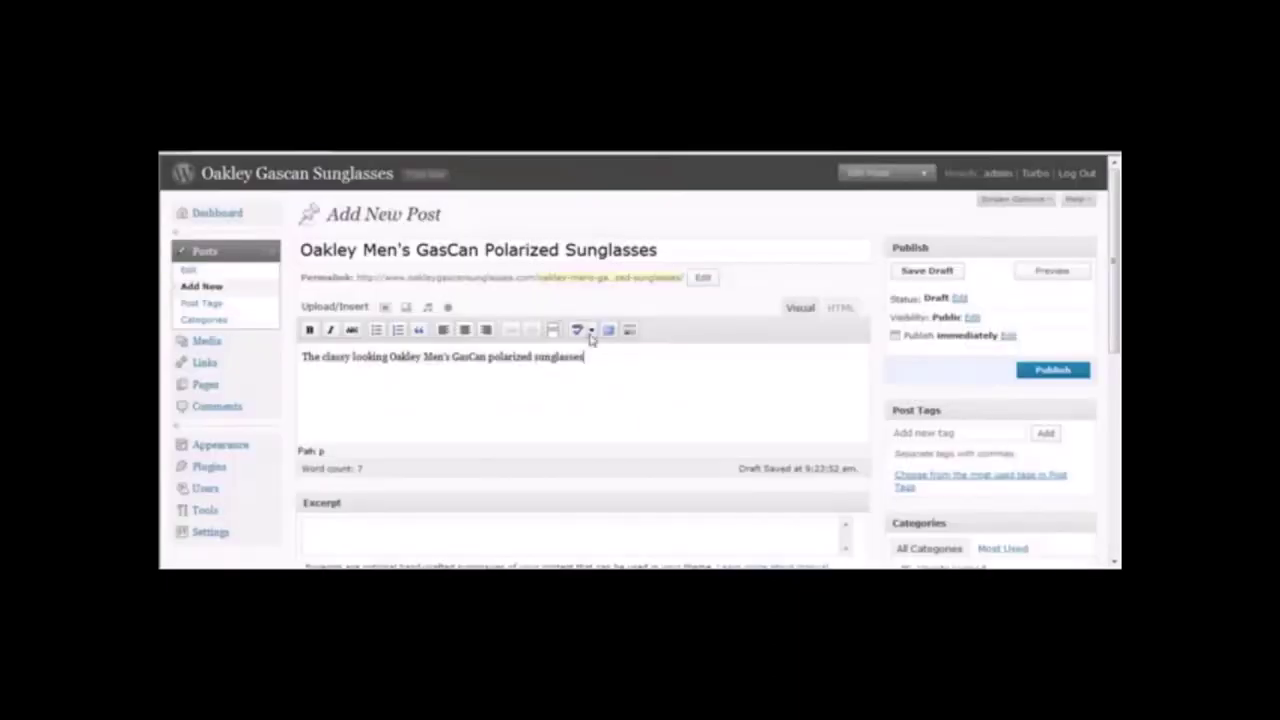
Finish the sentence about 100% UV protection and a solid, professional look.
text(c)
text(ffer you coo)
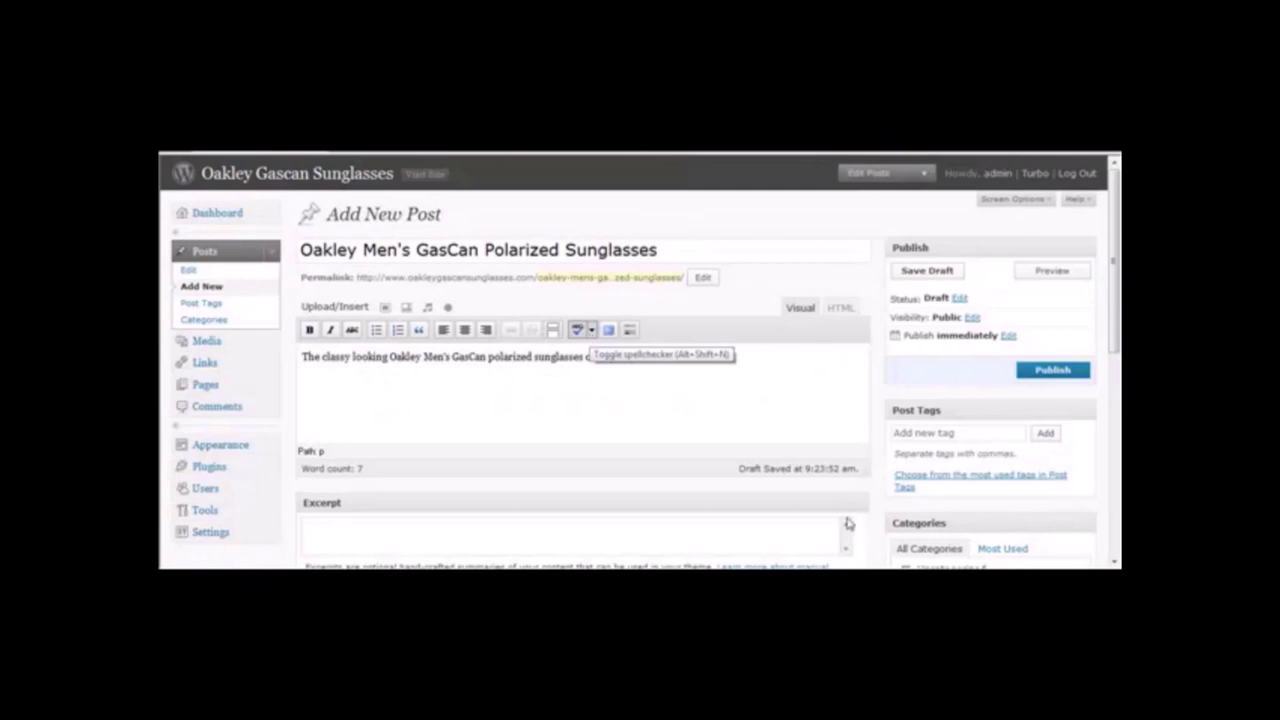
text(%)
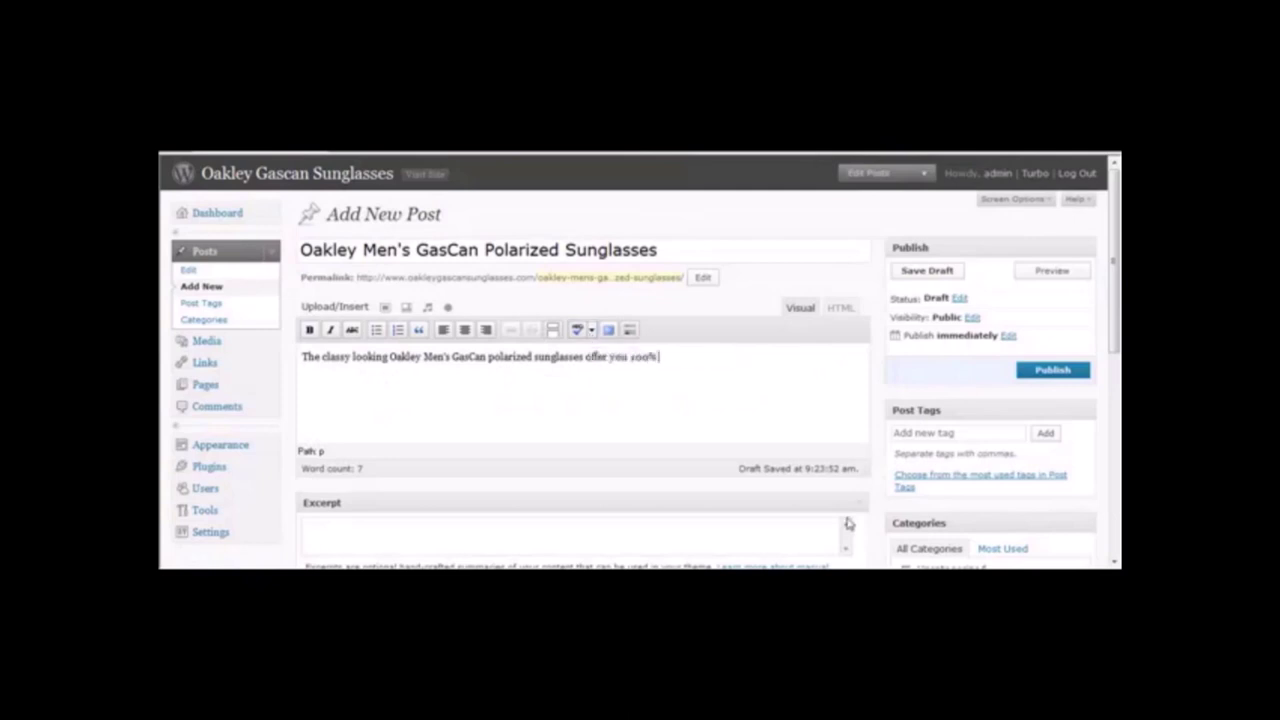
text( UV protection and )
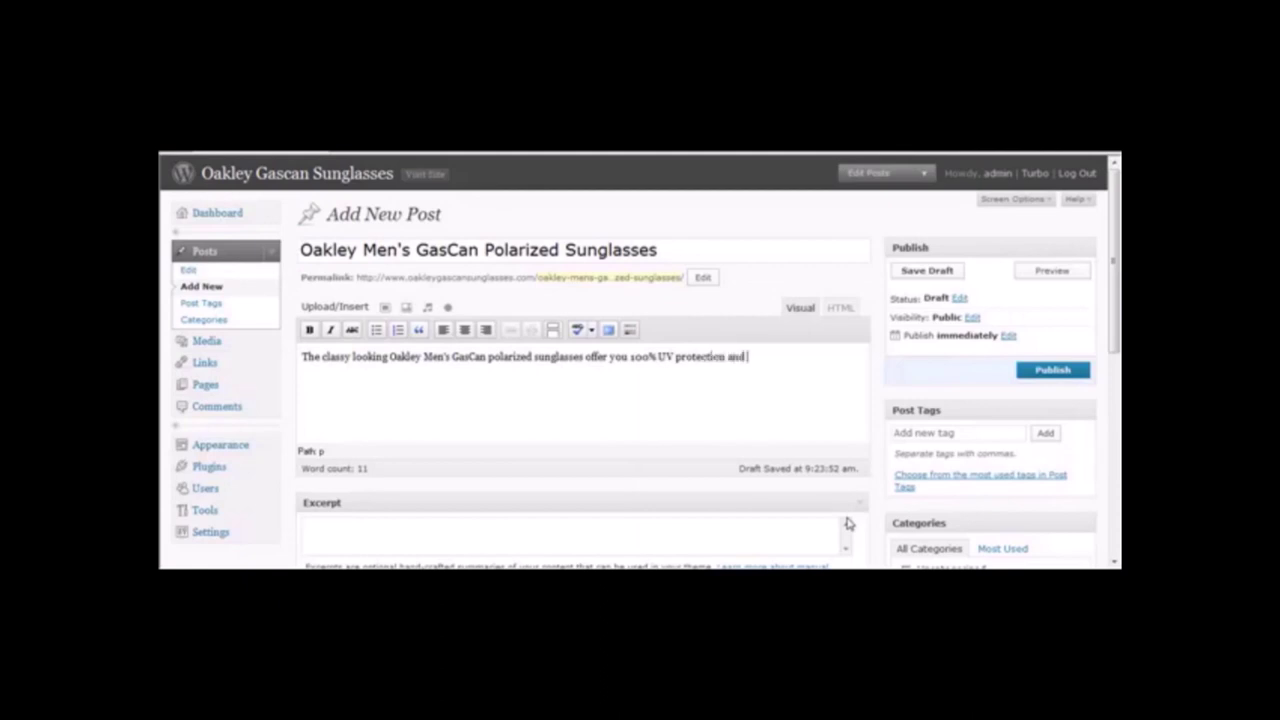
text(most importantly a solid look)
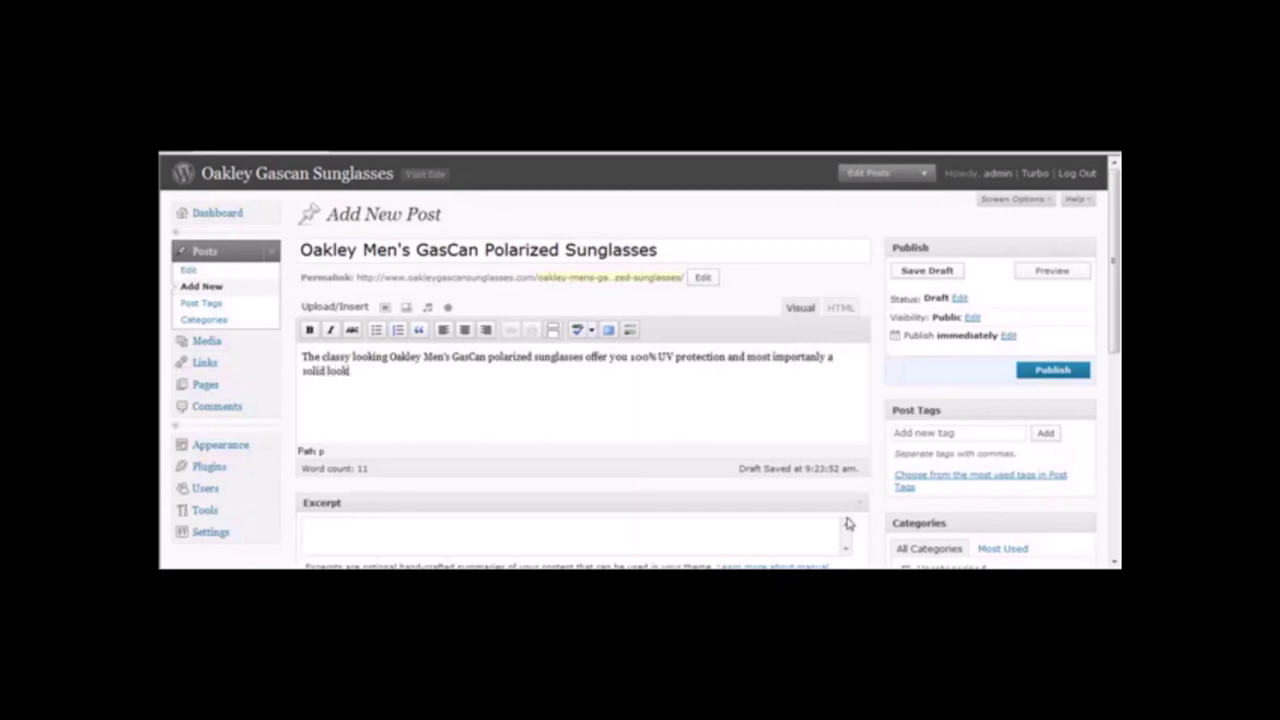
click(587, 163)
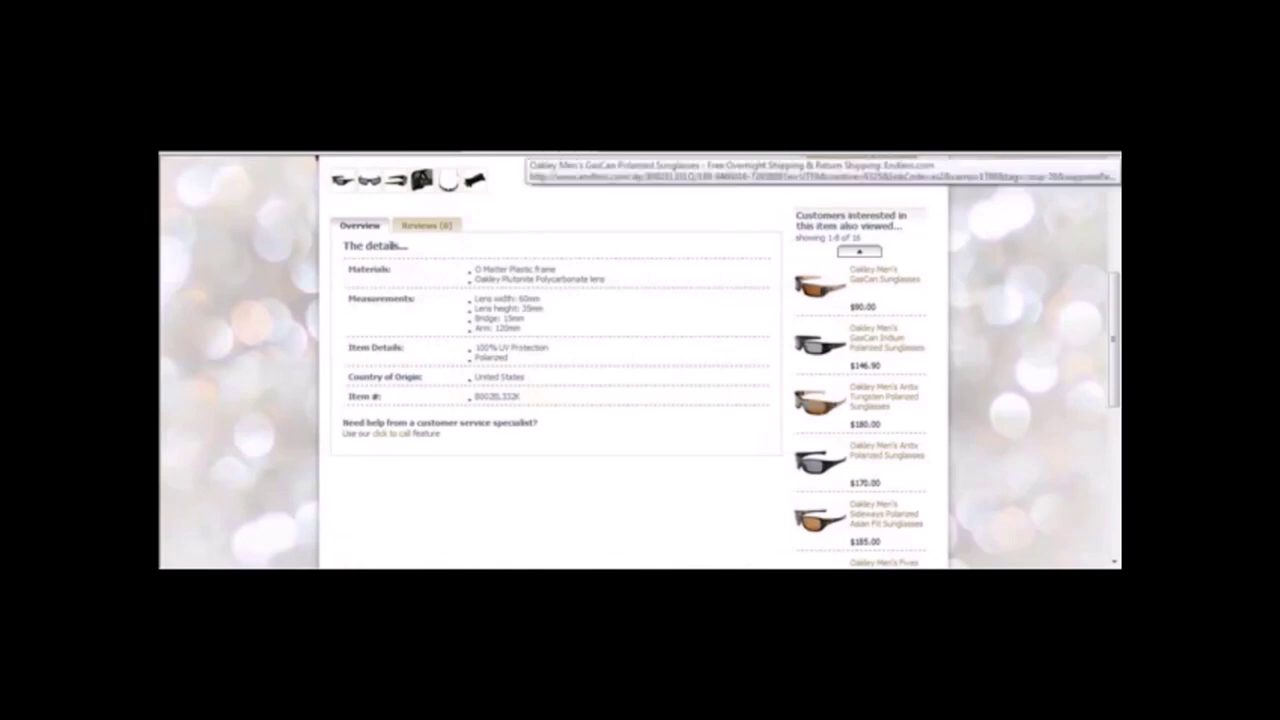
key(ctrl+w)
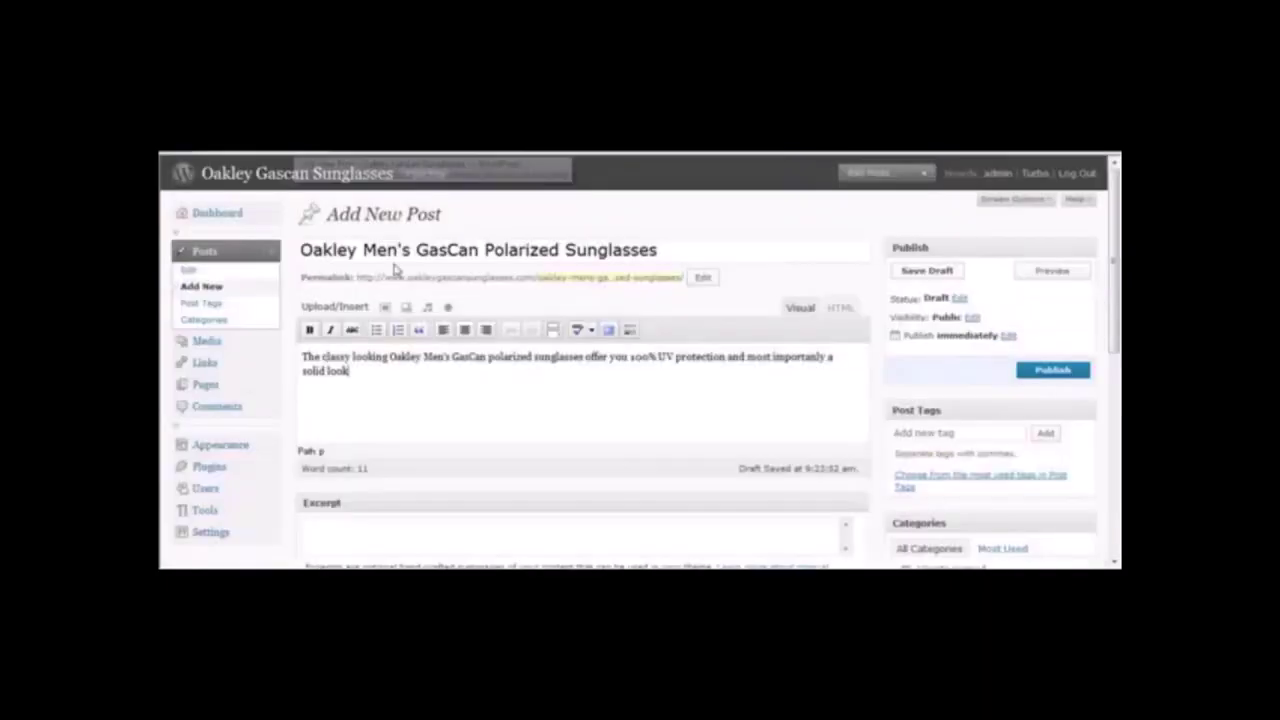
key(BackSpace)
key(BackSpace)
key(BackSpace)
key(BackSpace)
key(BackSpace)
text(, professional look.)
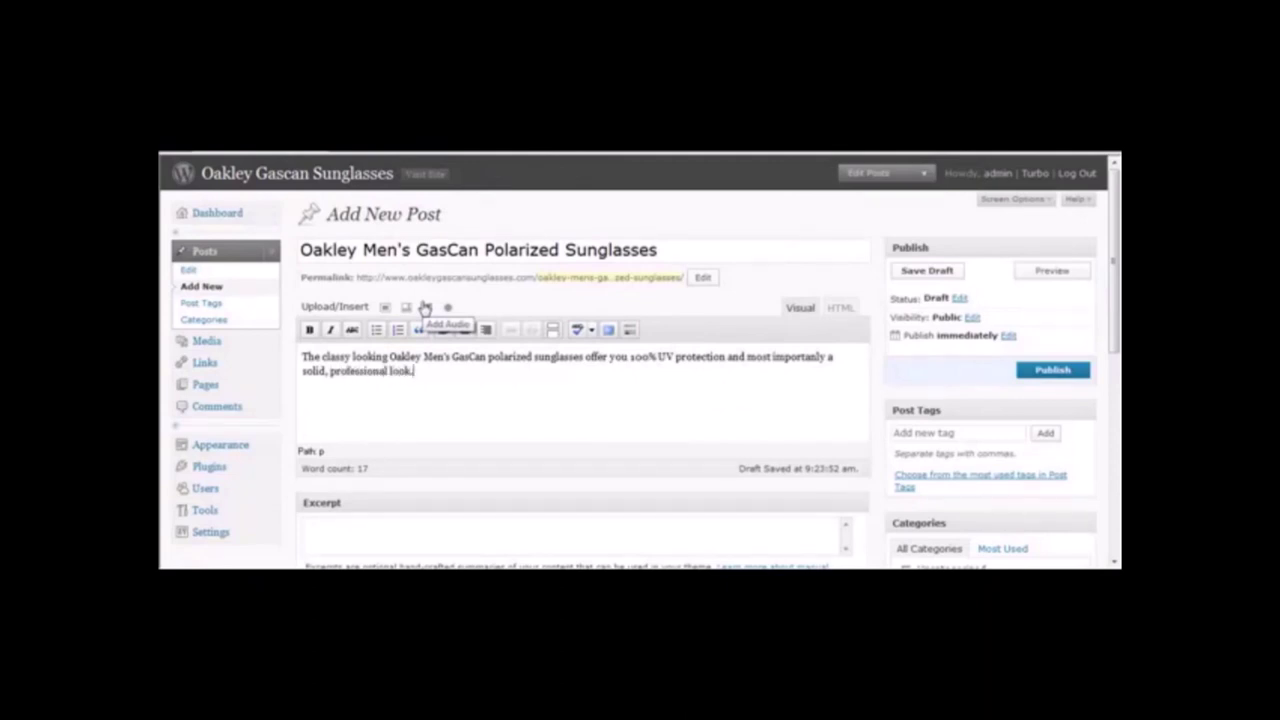
click(295, 172)
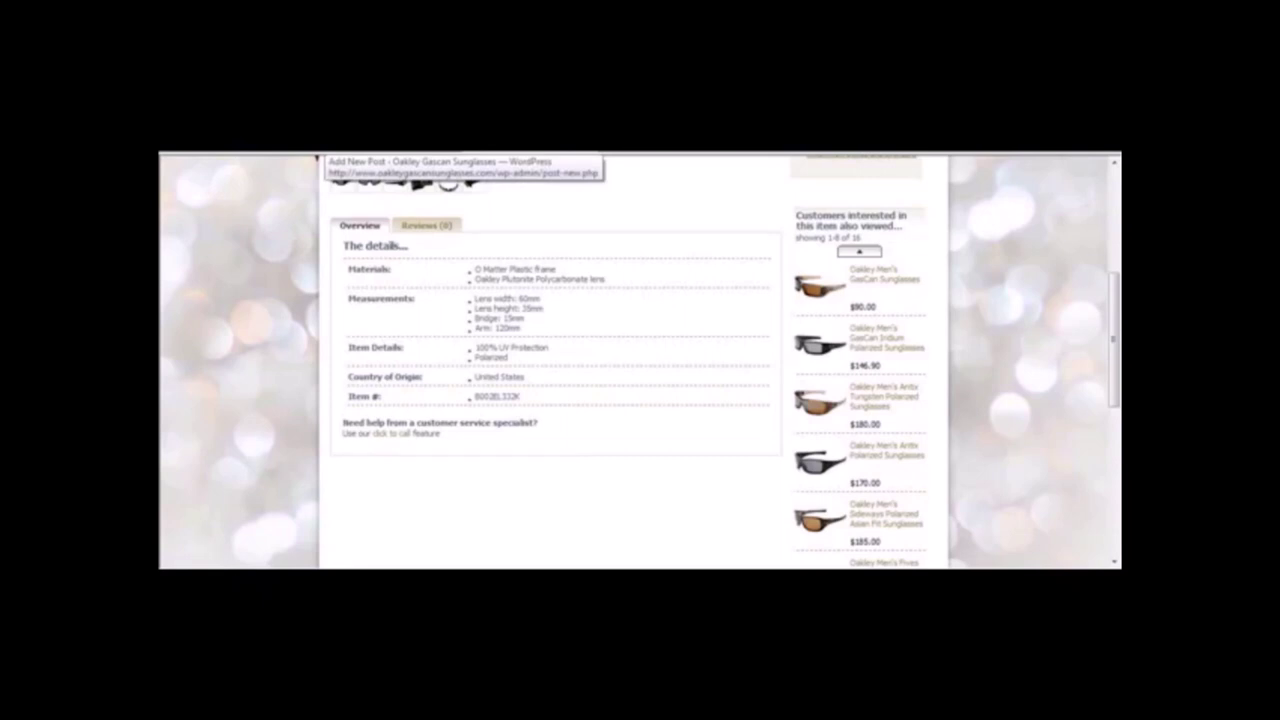
Add a sentence saying the product also features Oakley Plutonite Polycarbonate lenses.
drag(612, 280, 465, 263)
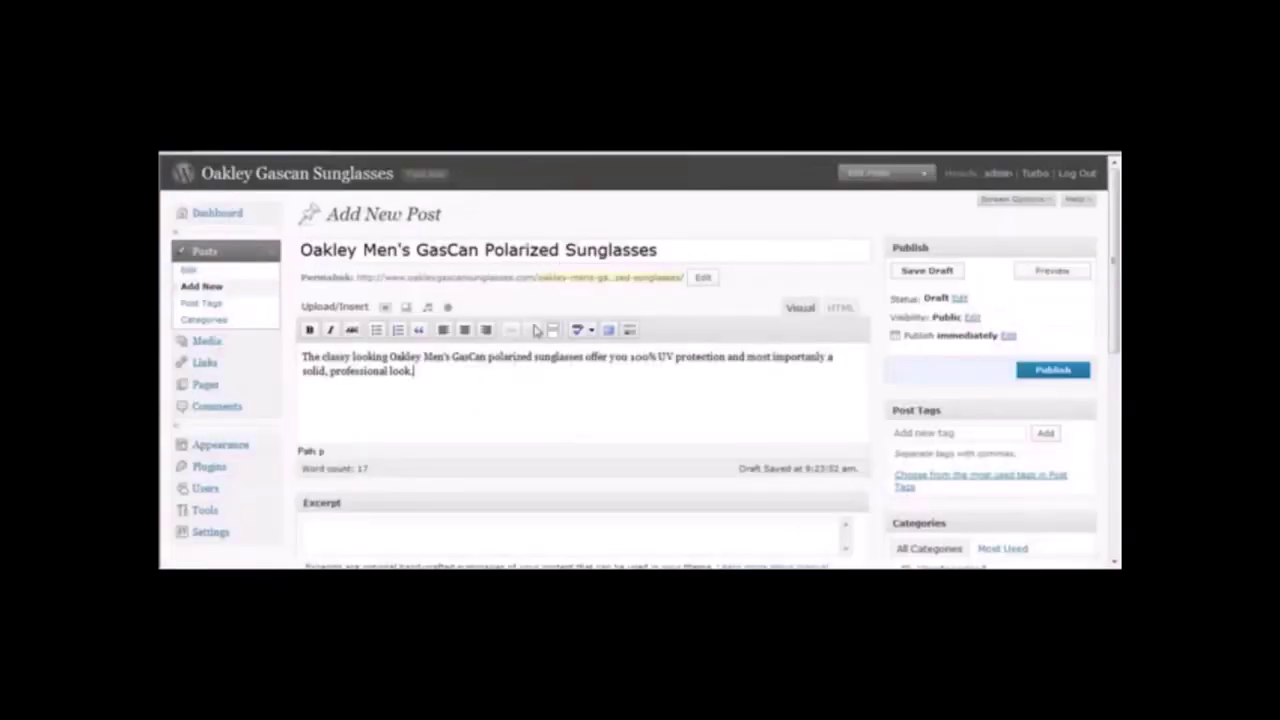
text(This p)
text(roduct also)
key(BackSpace)
key(BackSpace)
text(so features)
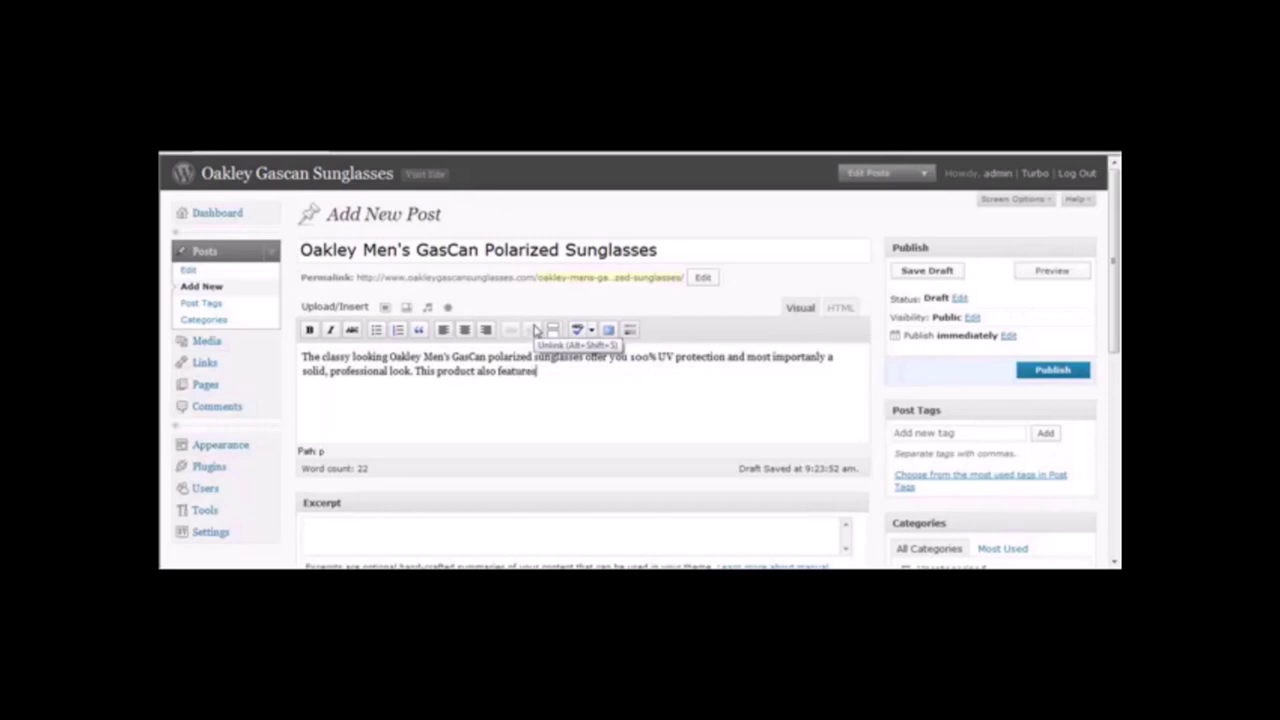
key(ctrl+v)
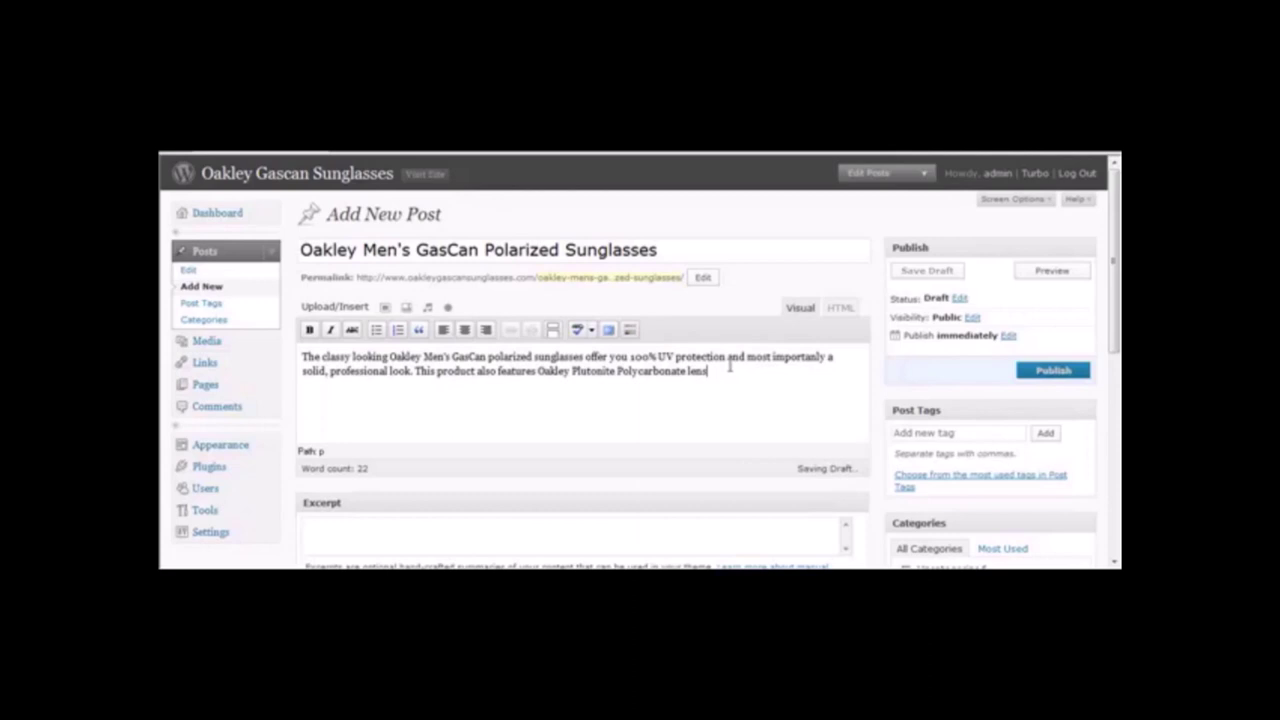
click(538, 370)
click(719, 375)
text(es)
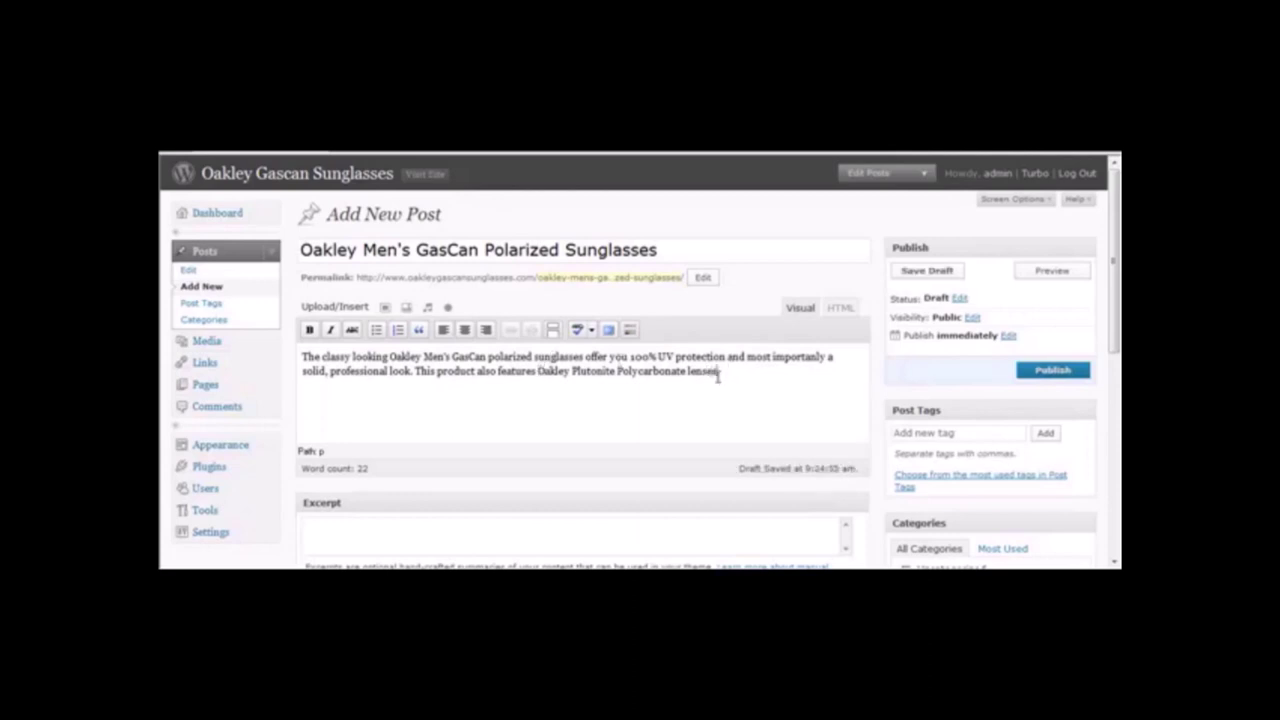
text( for extra)
key(BackSpace)
key(BackSpace)
key(BackSpace)
key(BackSpace)
key(BackSpace)
key(BackSpace)
key(BackSpace)
key(BackSpace)
key(BackSpace)
key(BackSpace)
Close the post with 'Make sure you grab this hot item now.'.
key(Return)
key(Return)
click(734, 368)
text(Make sure you grab this ite)
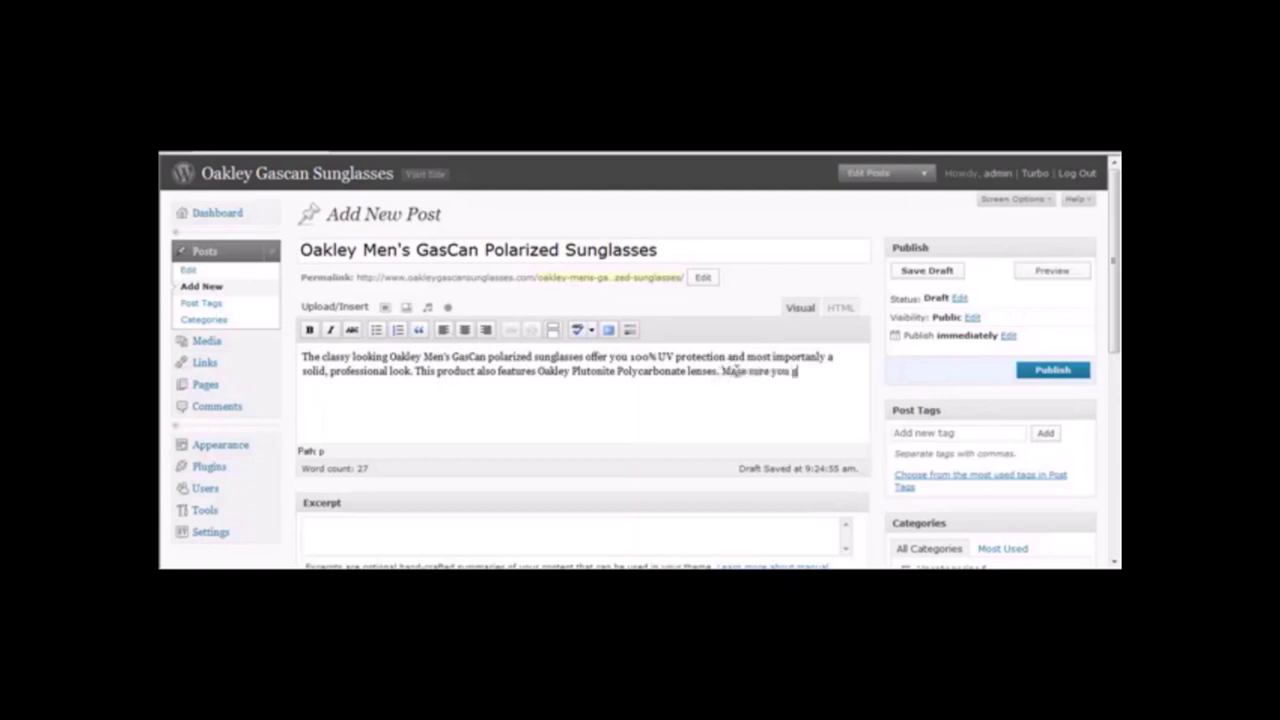
text(m)
key(BackSpace)
key(BackSpace)
key(BackSpace)
key(BackSpace)
key(BackSpace)
key(BackSpace)
key(BackSpace)
key(BackSpace)
key(BackSpace)
key(BackSpace)
text(this hot item now.)
key(Return)
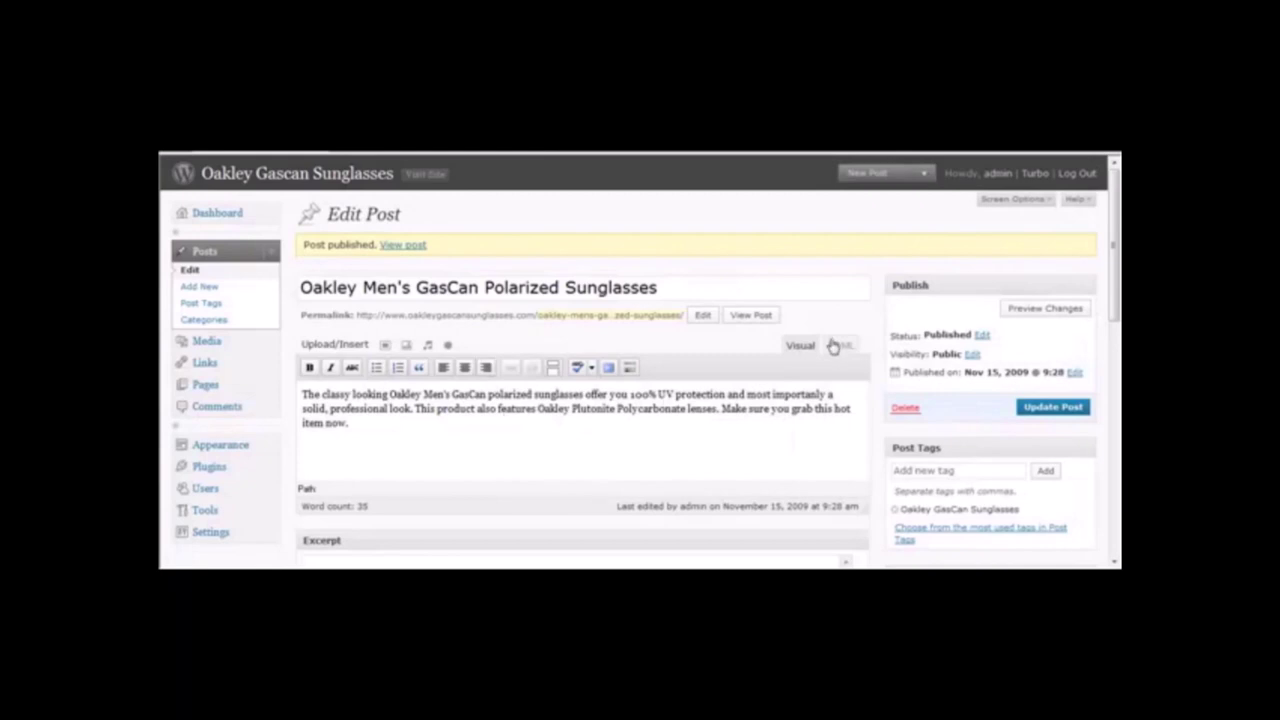
Paste the Amazon Text and Image iframe code from Notepad below the paragraph in HTML view.
click(840, 346)
click(490, 428)
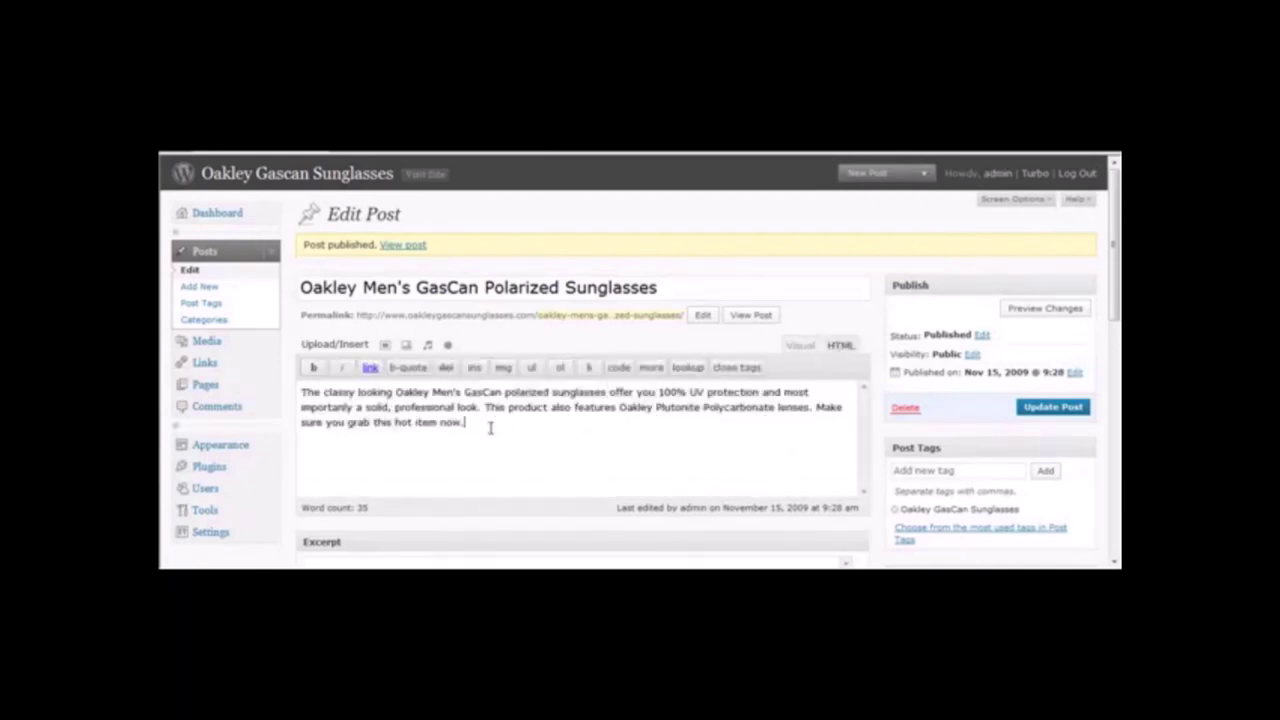
key(Return)
key(Return)
key(alt+Tab)
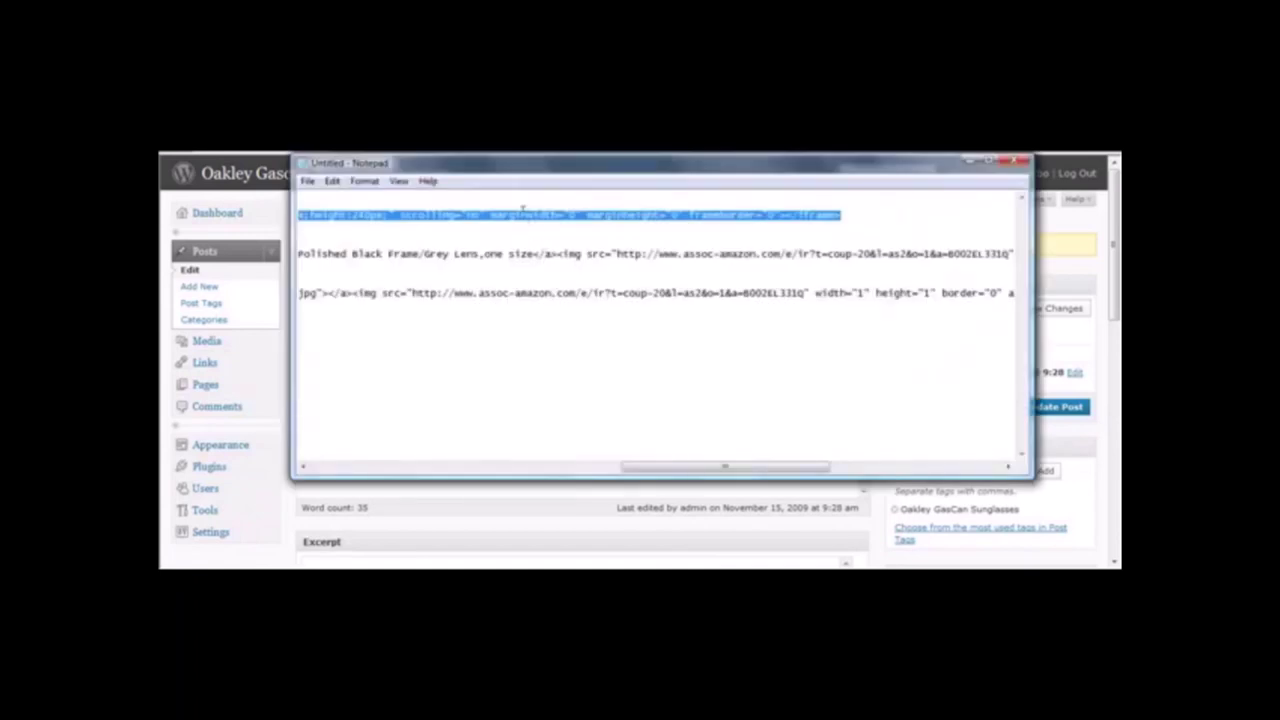
right_click(525, 218)
click(556, 261)
click(345, 503)
right_click(361, 451)
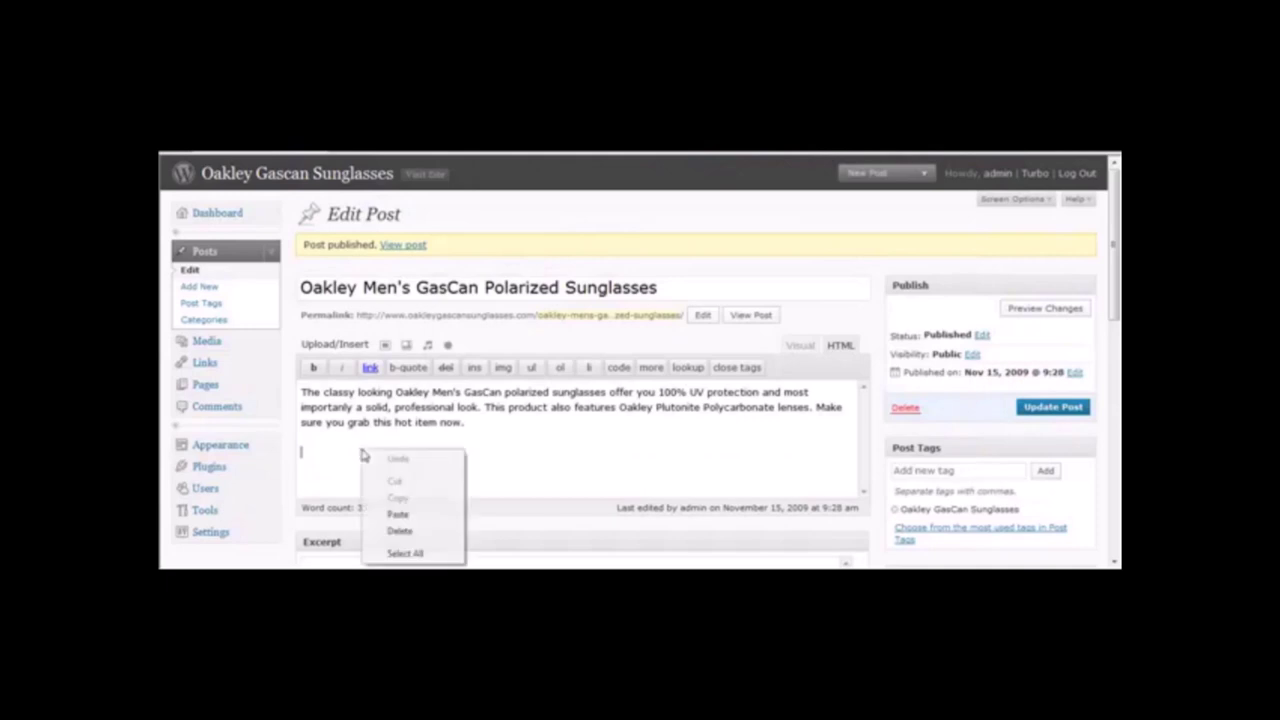
click(398, 514)
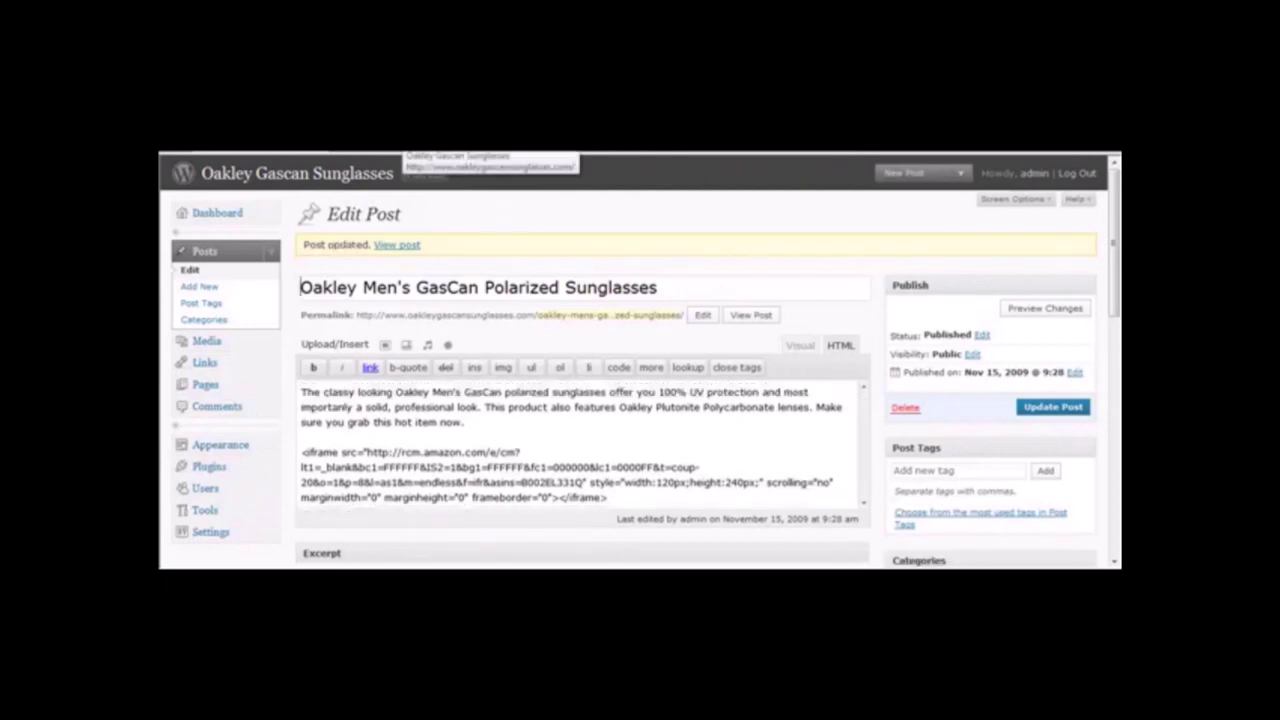
click(390, 173)
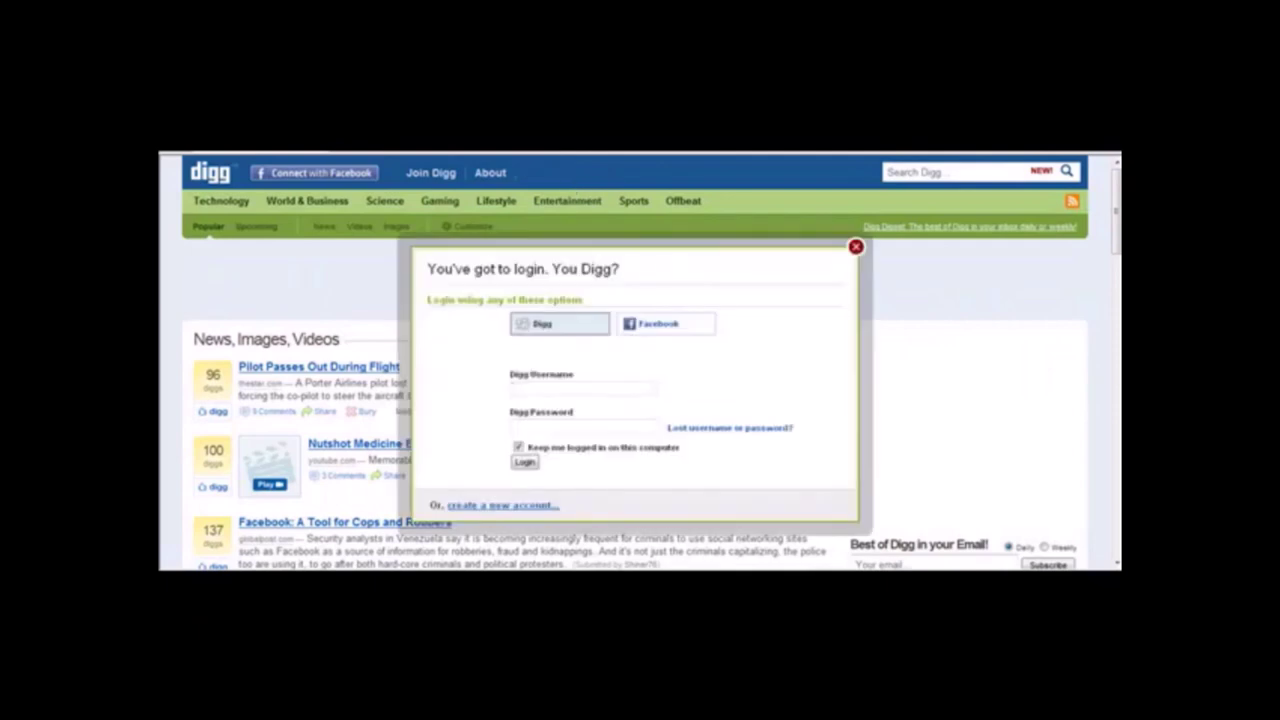
Log in to Digg with the account username and password.
text(shopreviews)
key(Tab)
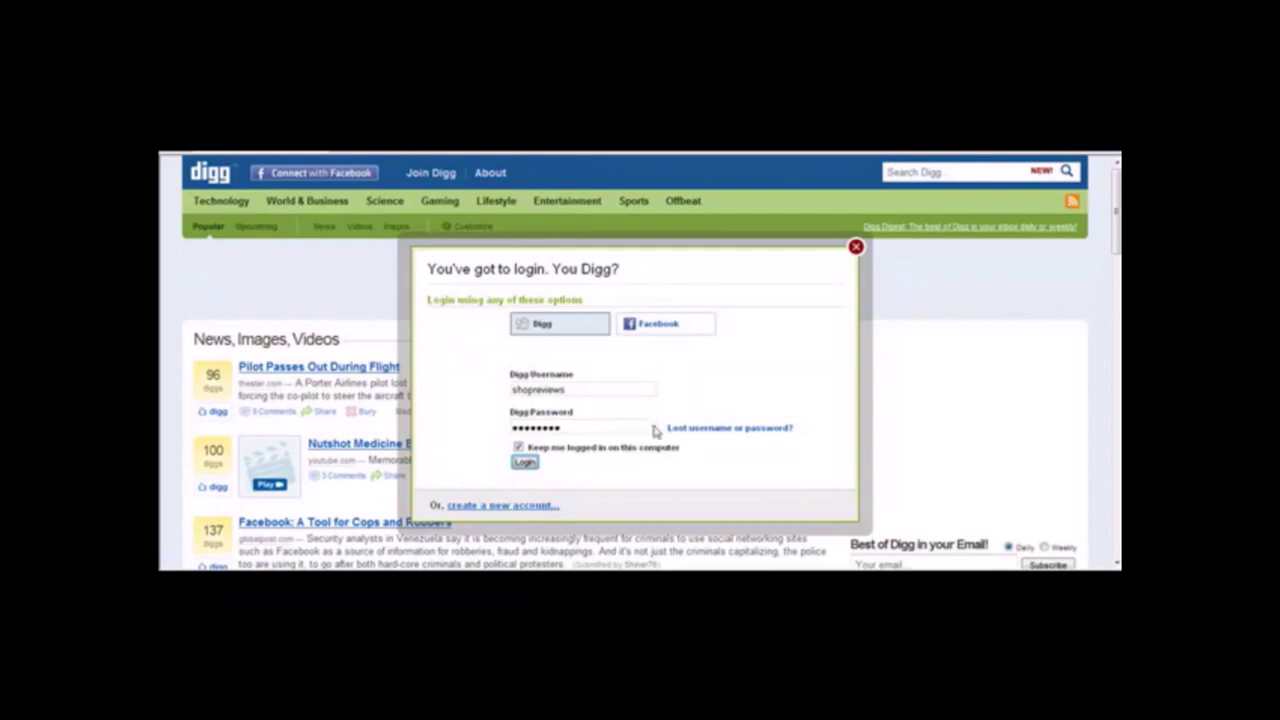
key(Return)
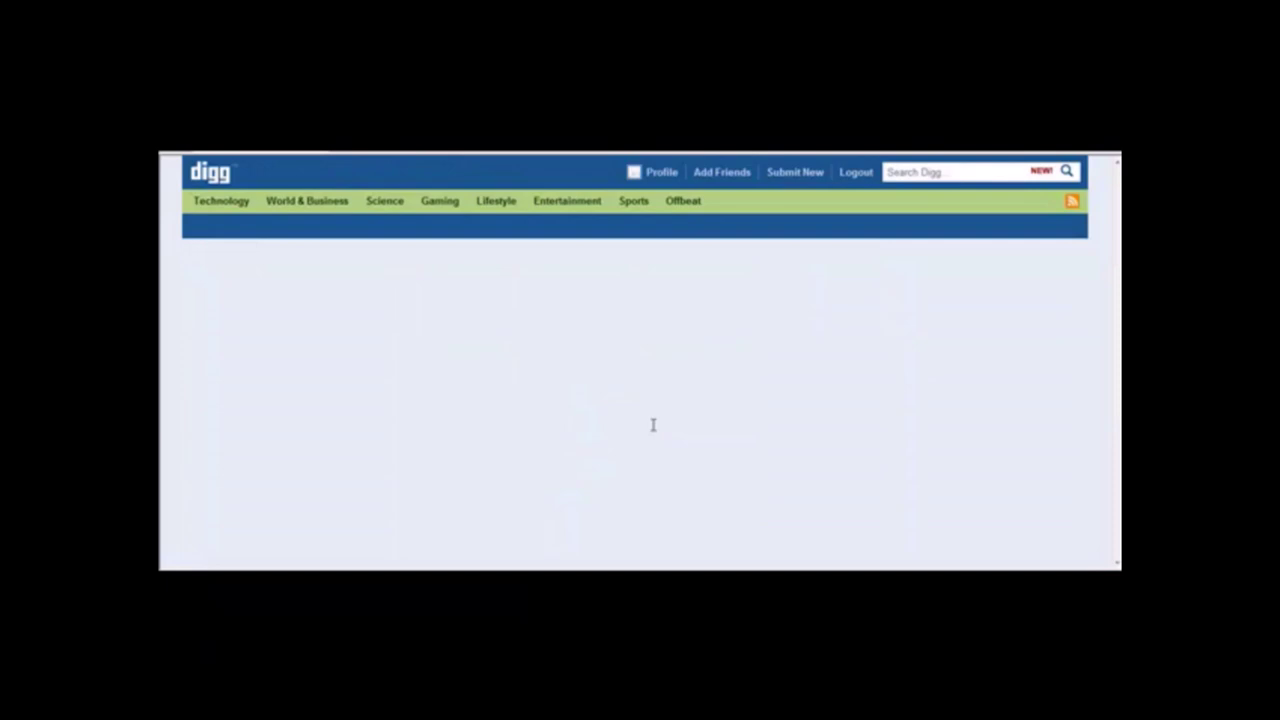
click(795, 176)
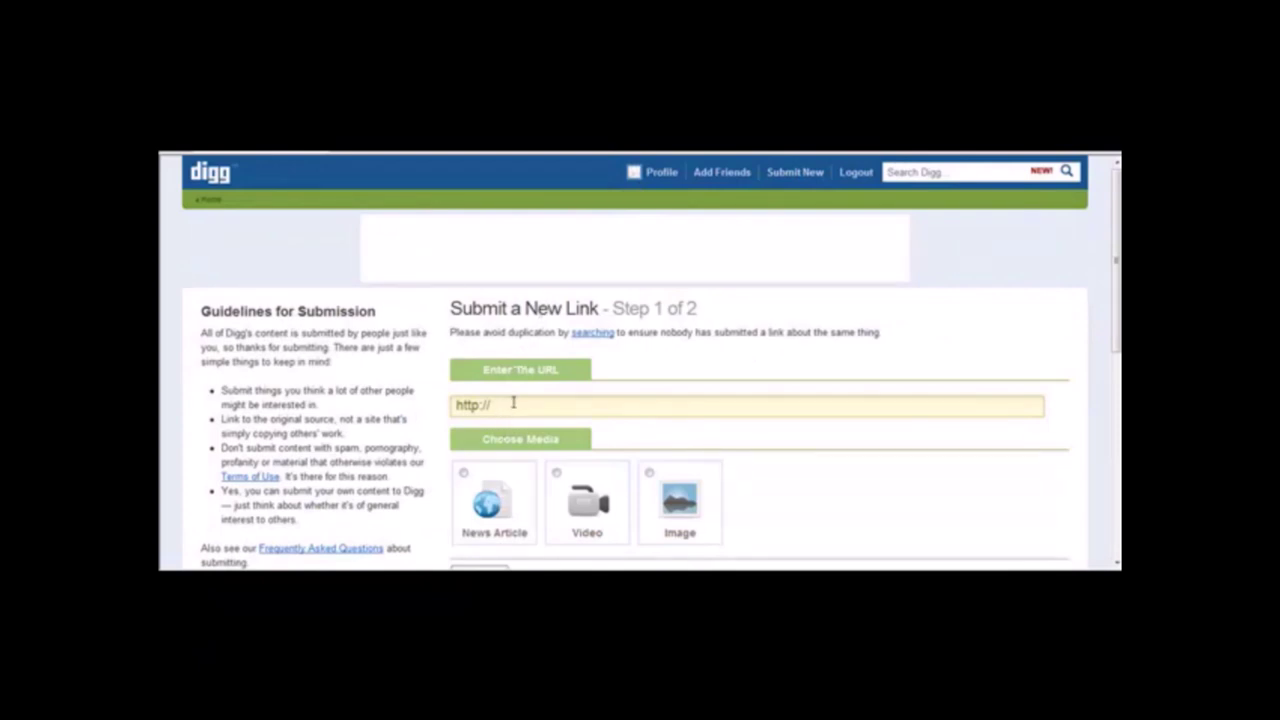
click(512, 403)
text(http)
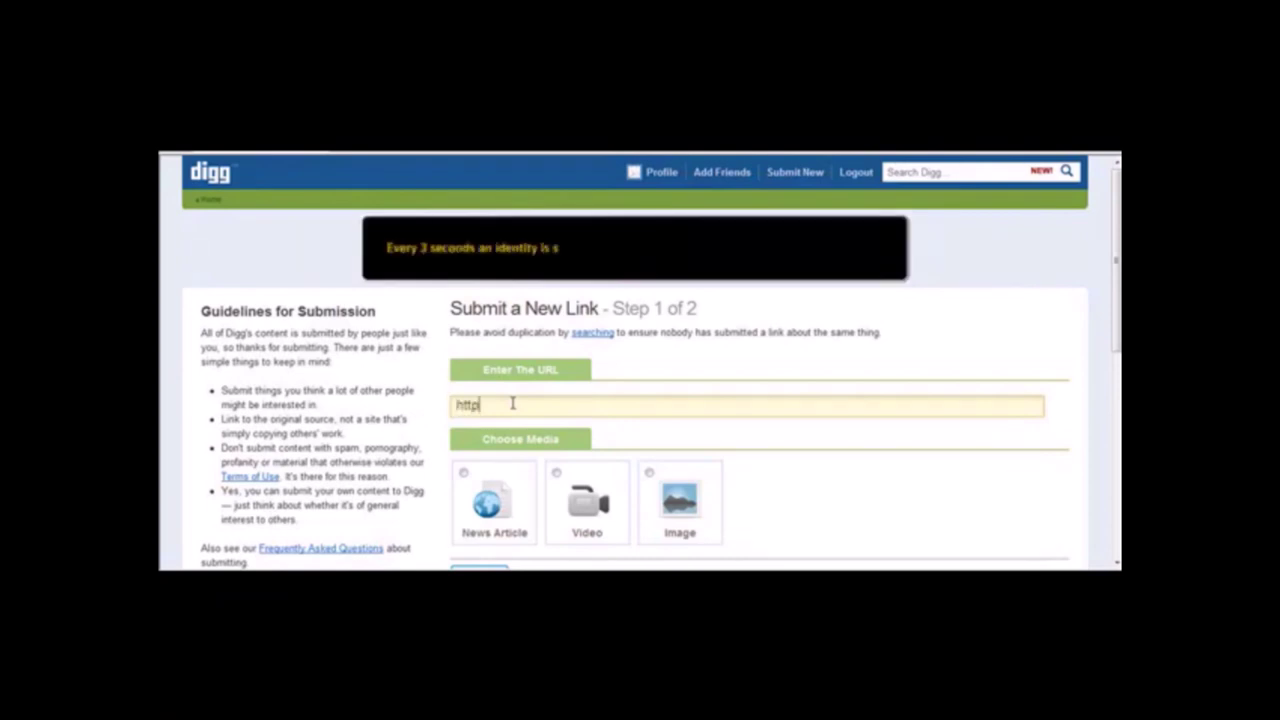
text(://www.oakl)
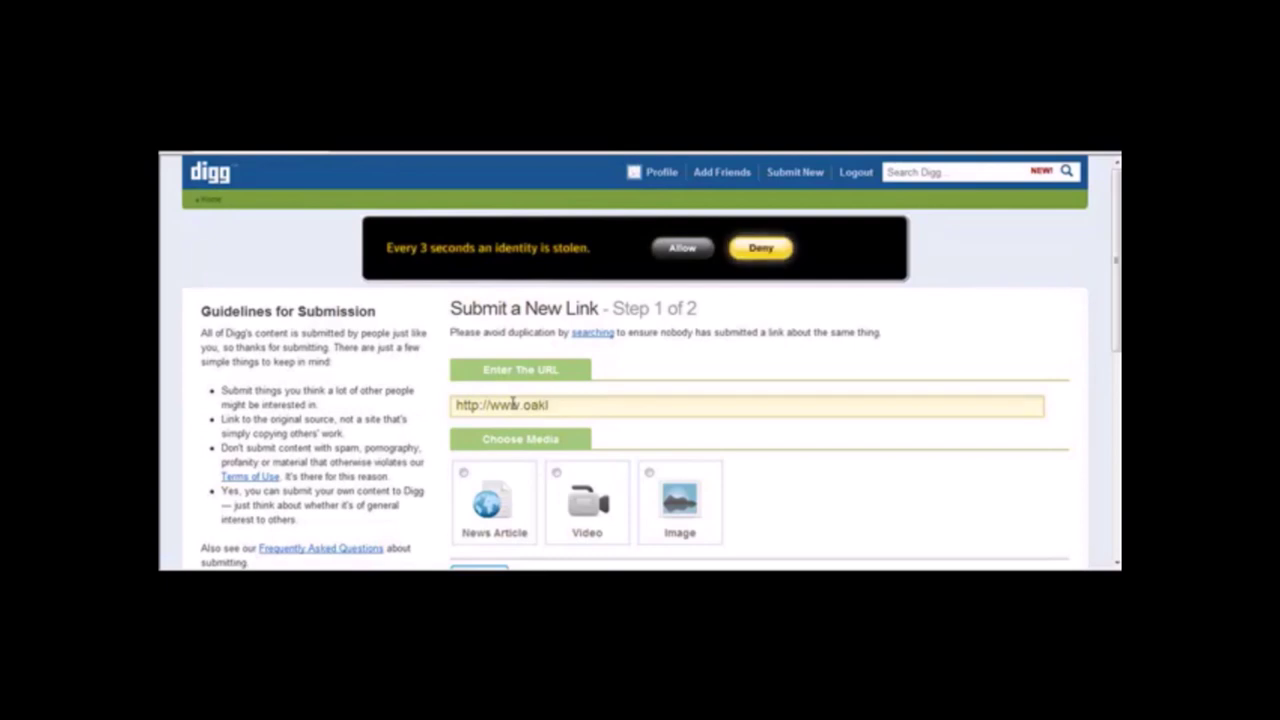
text(eygascansunglasses.com)
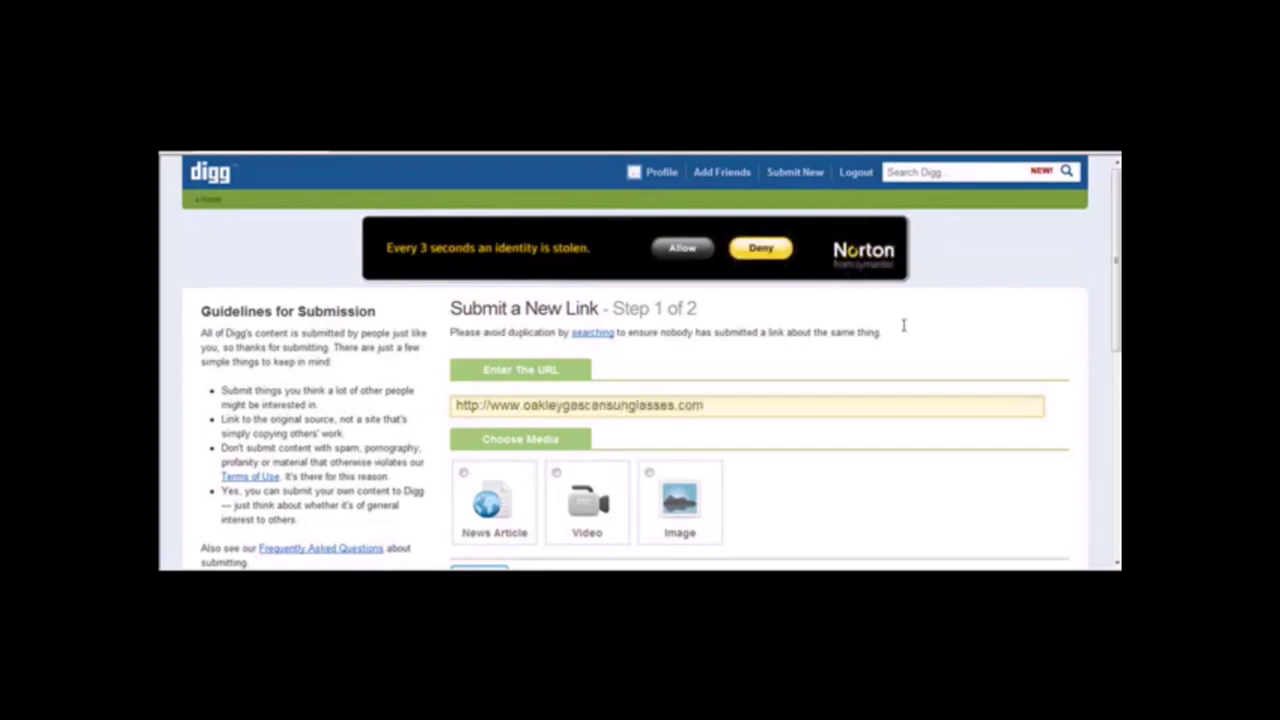
scroll(1118, 297, down, 3)
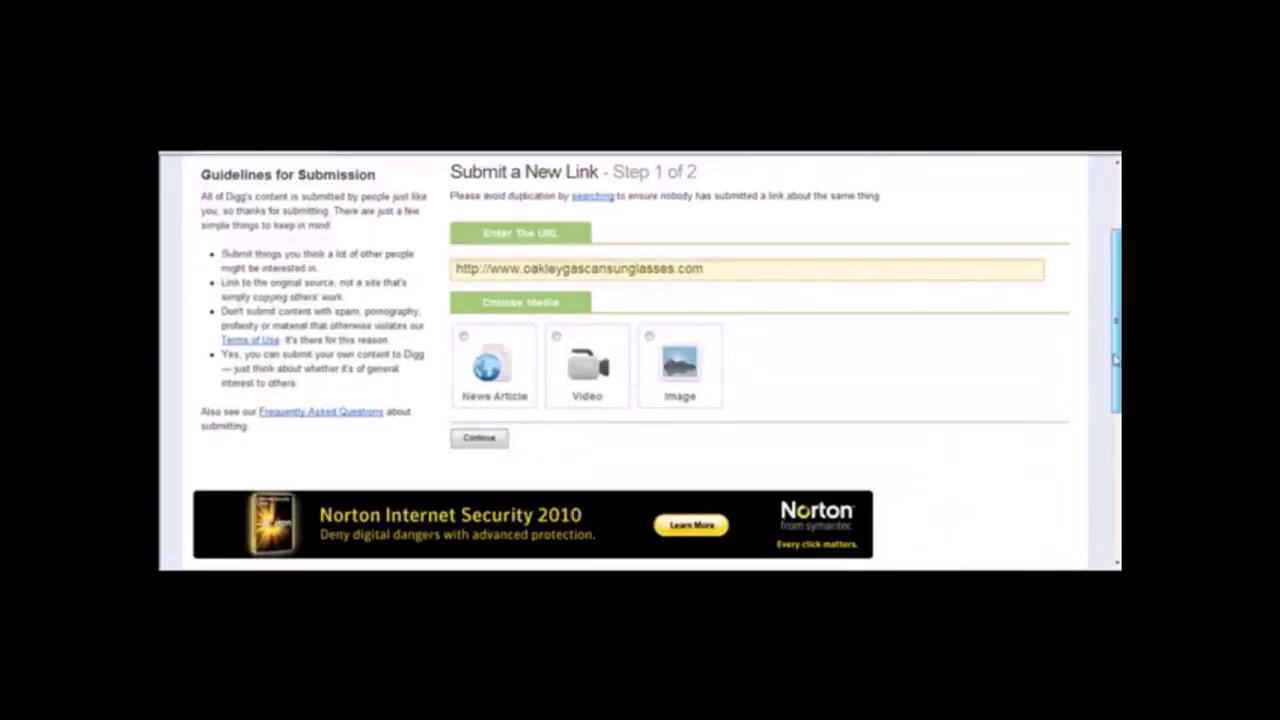
Choose News Article as the media type and continue to the next step.
click(464, 338)
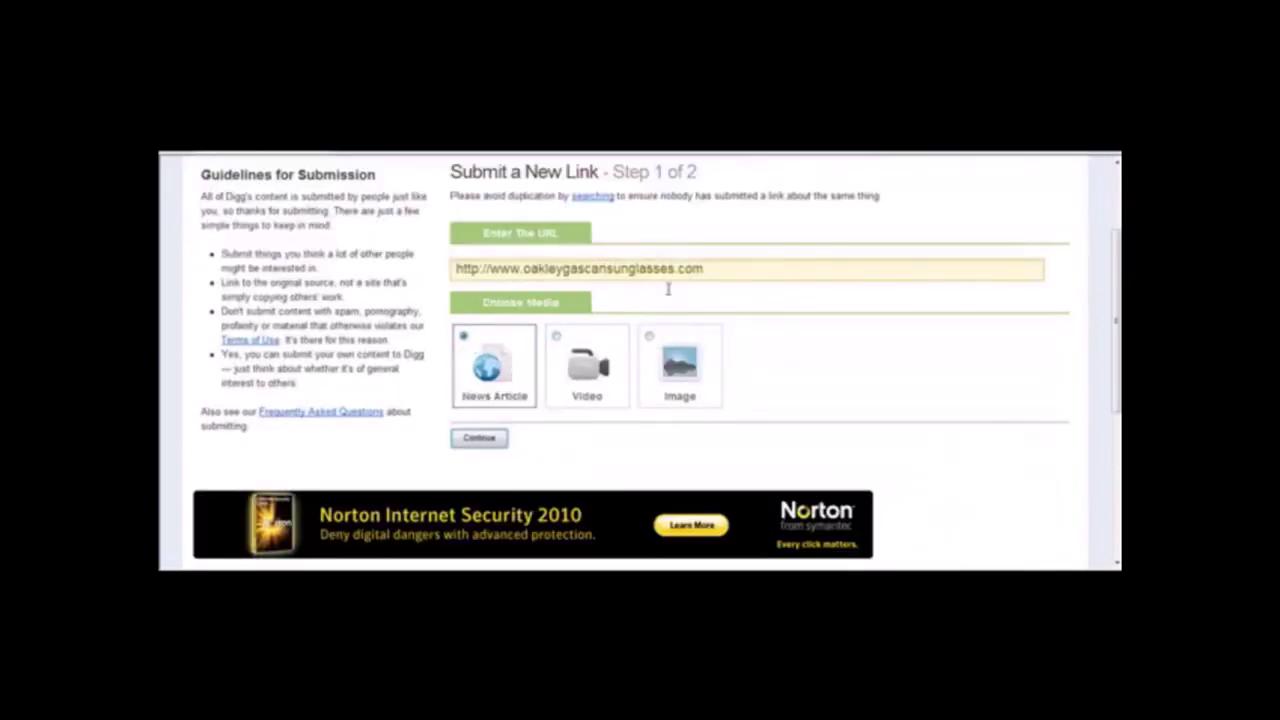
click(746, 267)
click(460, 438)
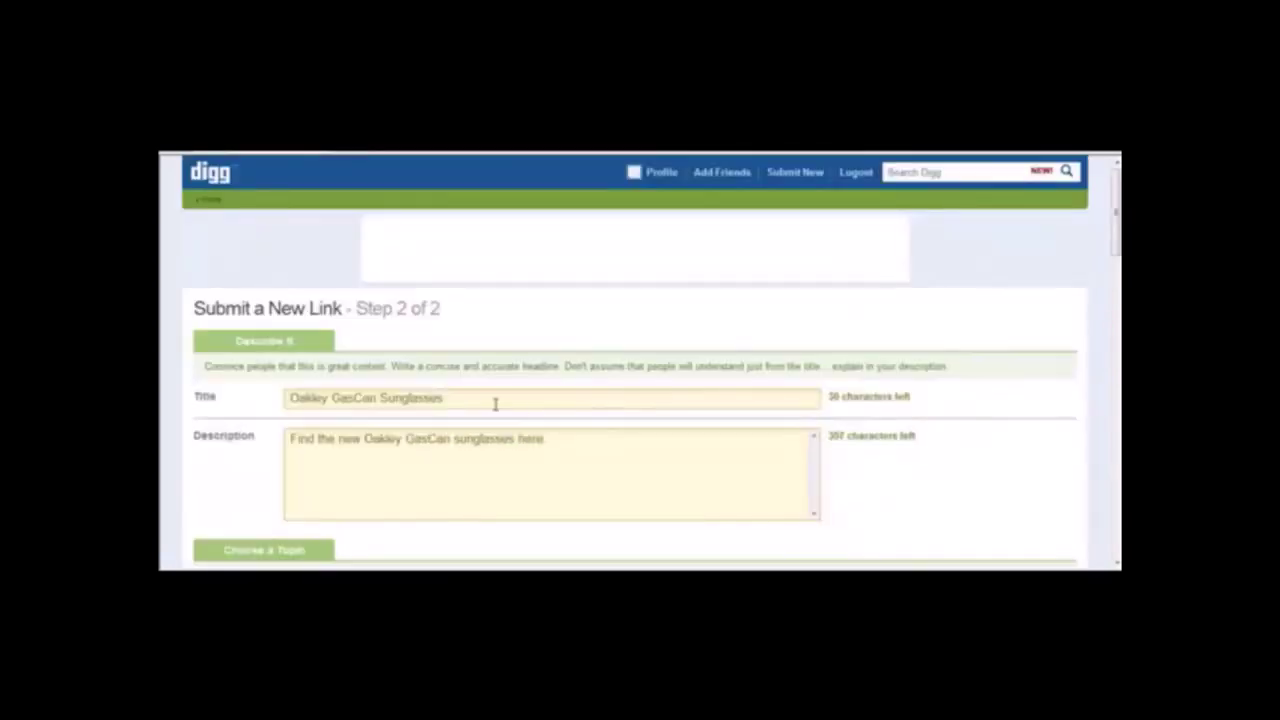
Check the 'Oakley GasCan Sunglasses' title and description, then pick the Odd Stuff topic.
mouse_move(292, 392)
mouse_down()
mouse_move(526, 397)
mouse_move(290, 398)
mouse_up()
click(500, 400)
click(497, 397)
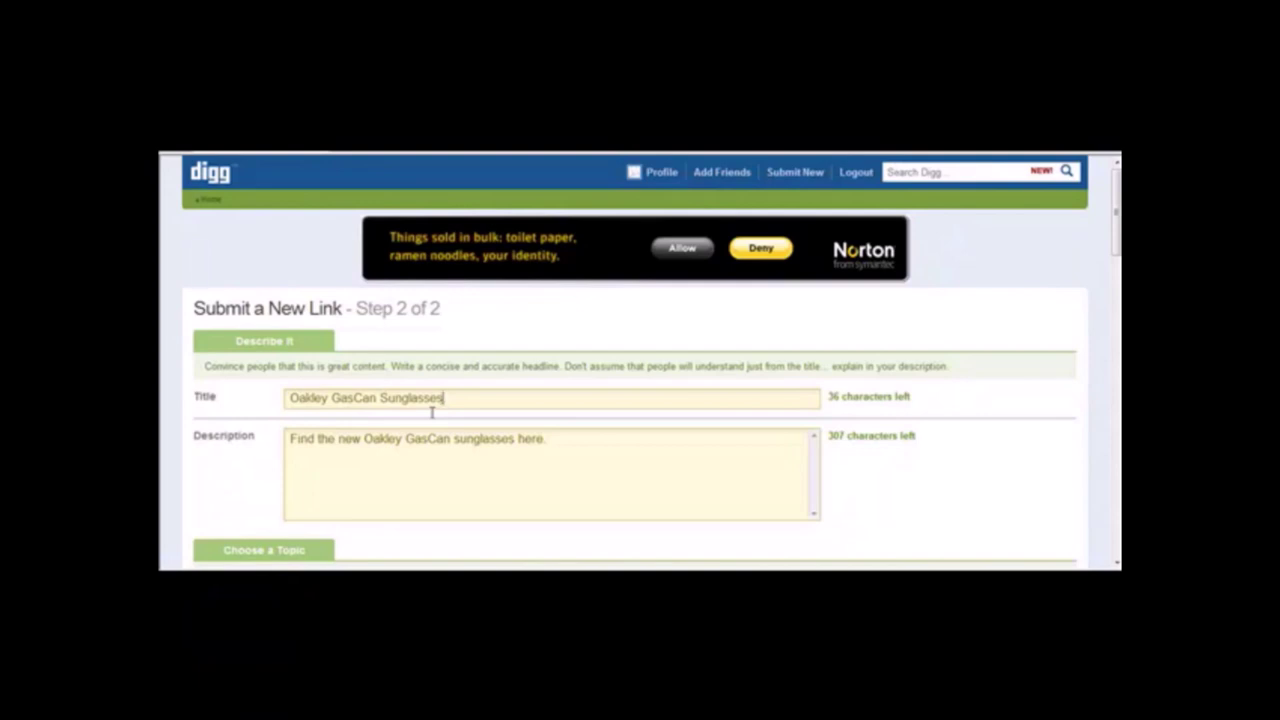
click(592, 440)
scroll(1118, 260, down, 3)
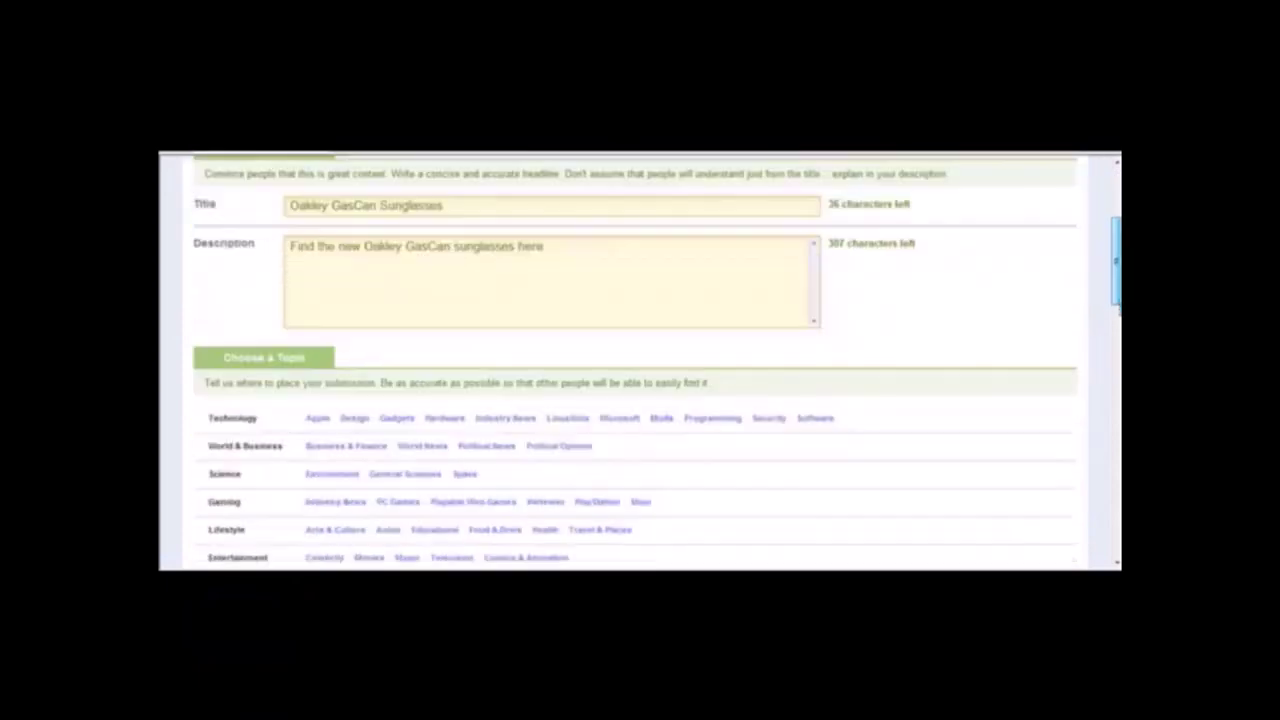
scroll(640, 362, down, 1)
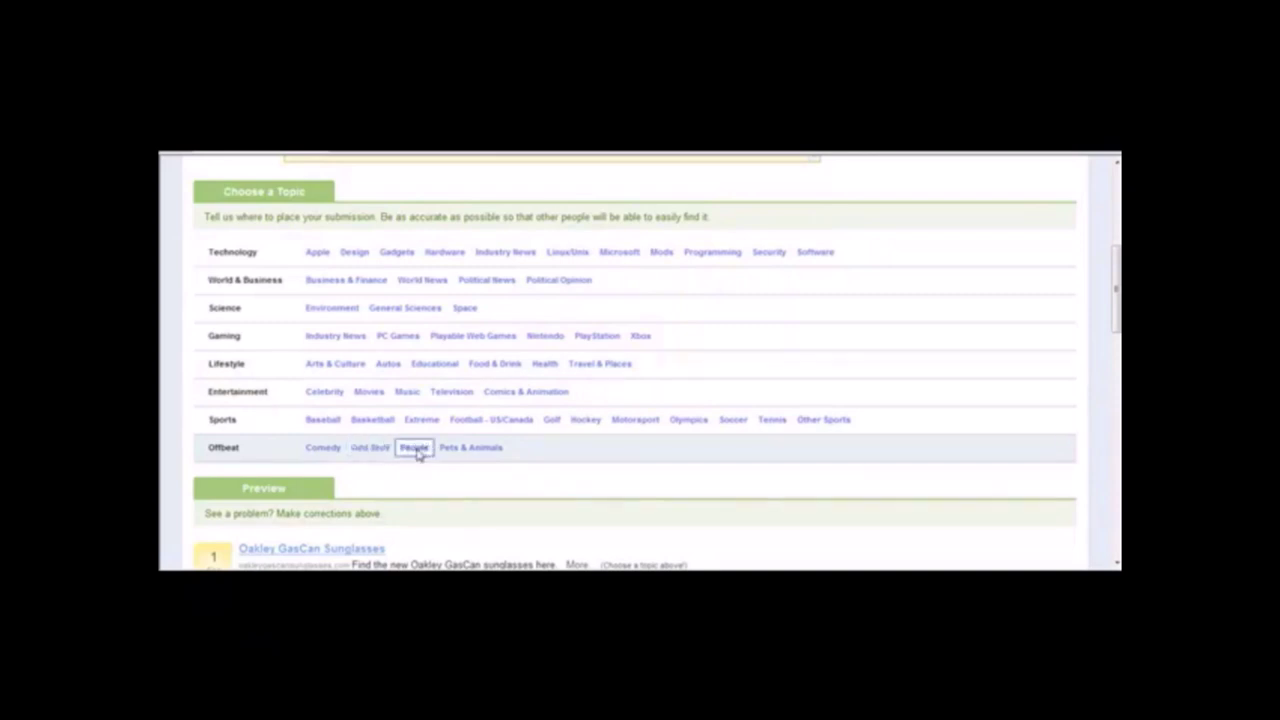
click(374, 450)
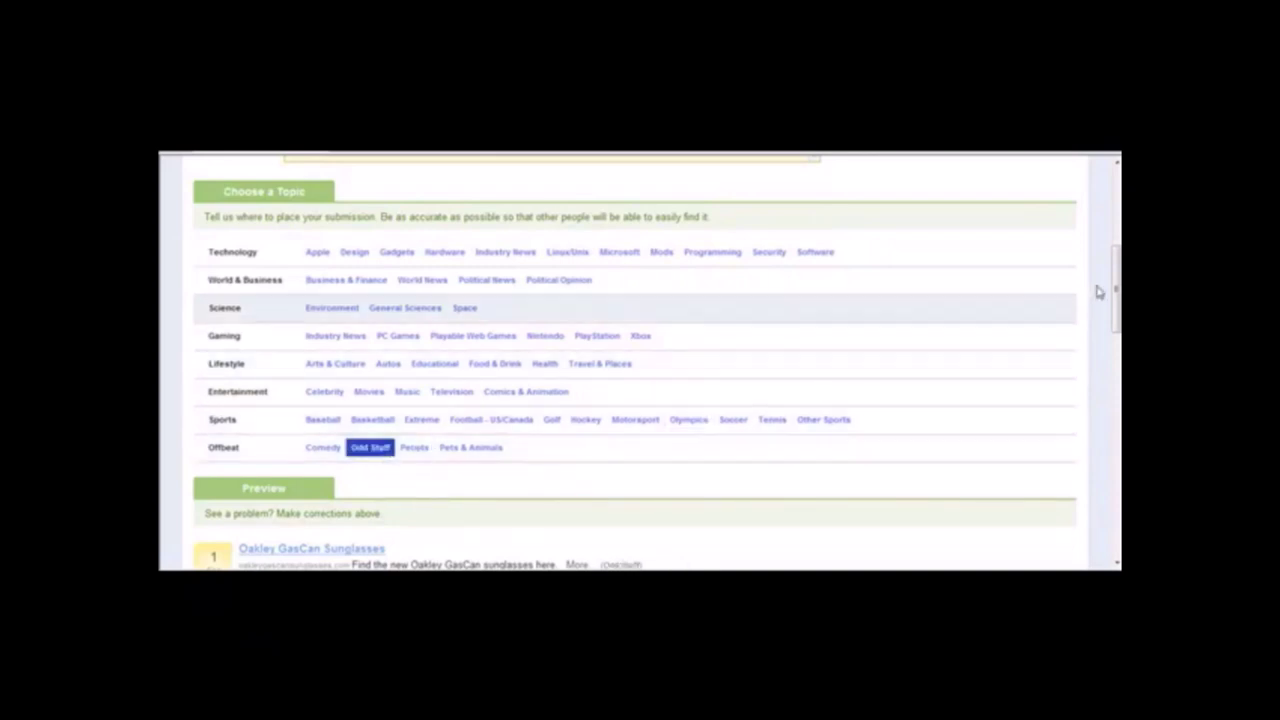
drag(1117, 287, 1117, 440)
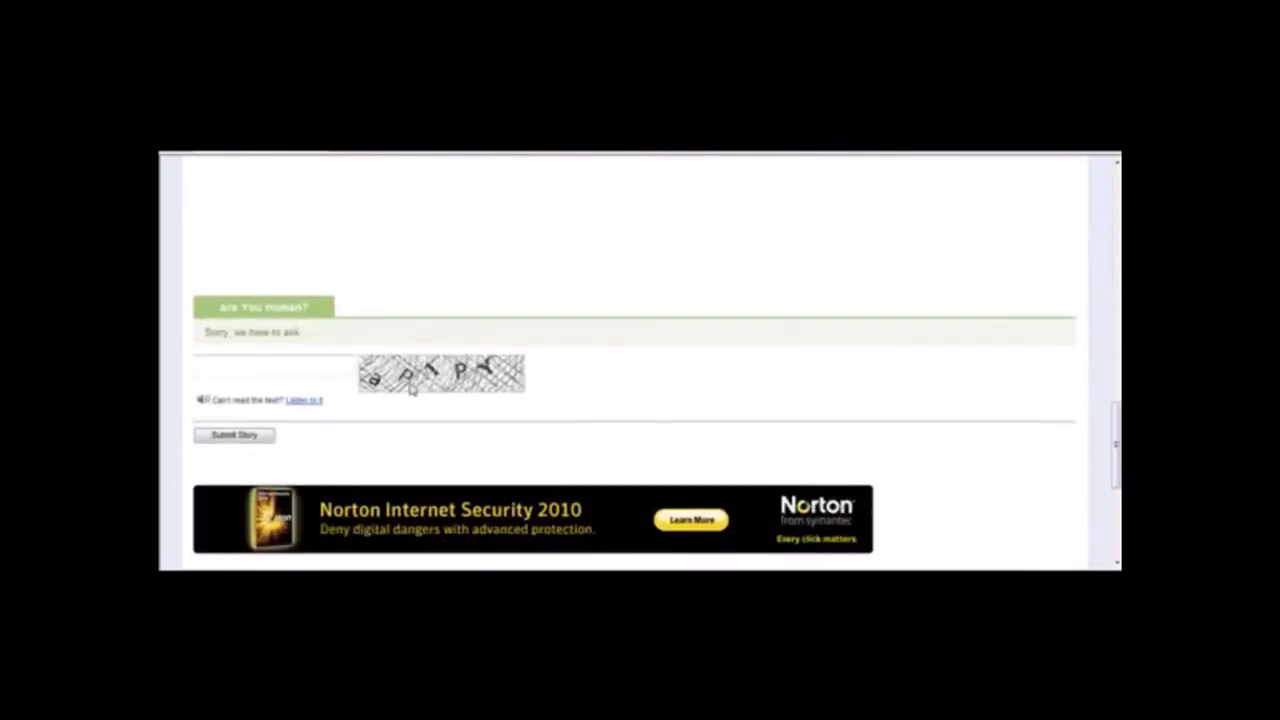
Enter the captcha answer and submit the 'Oakley GasCan Sunglasses' story.
click(316, 365)
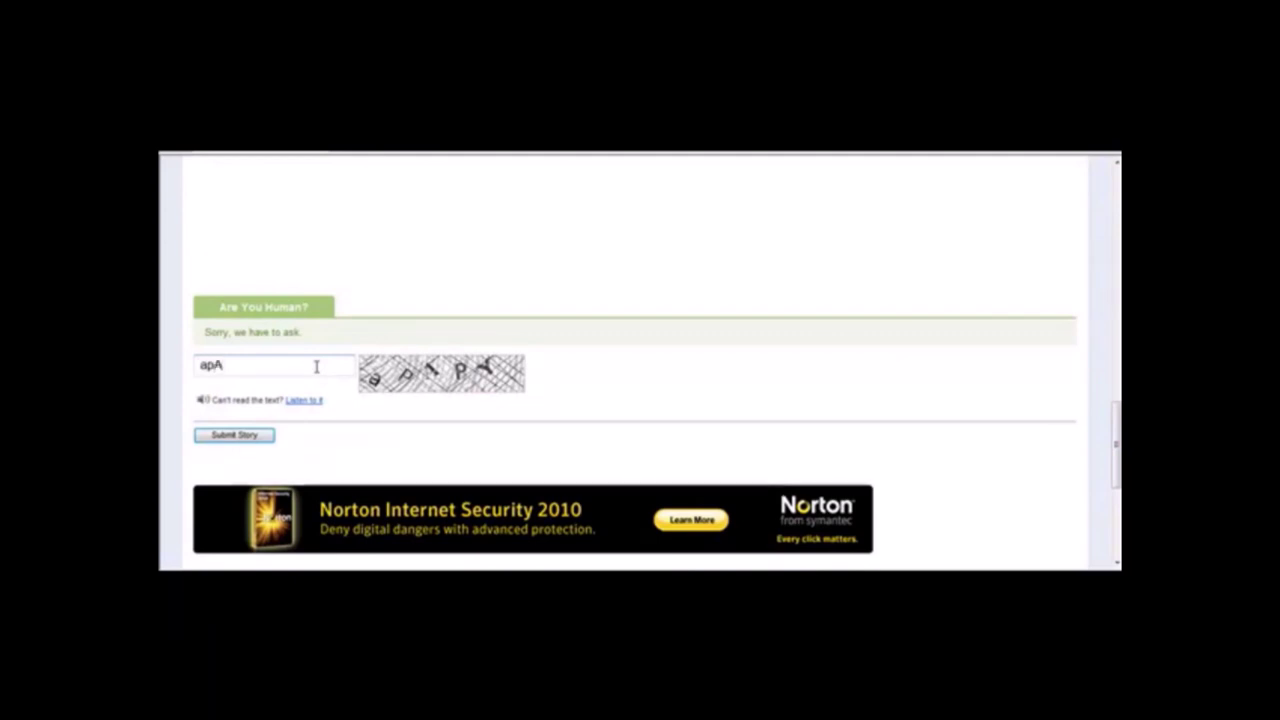
text(apAPY)
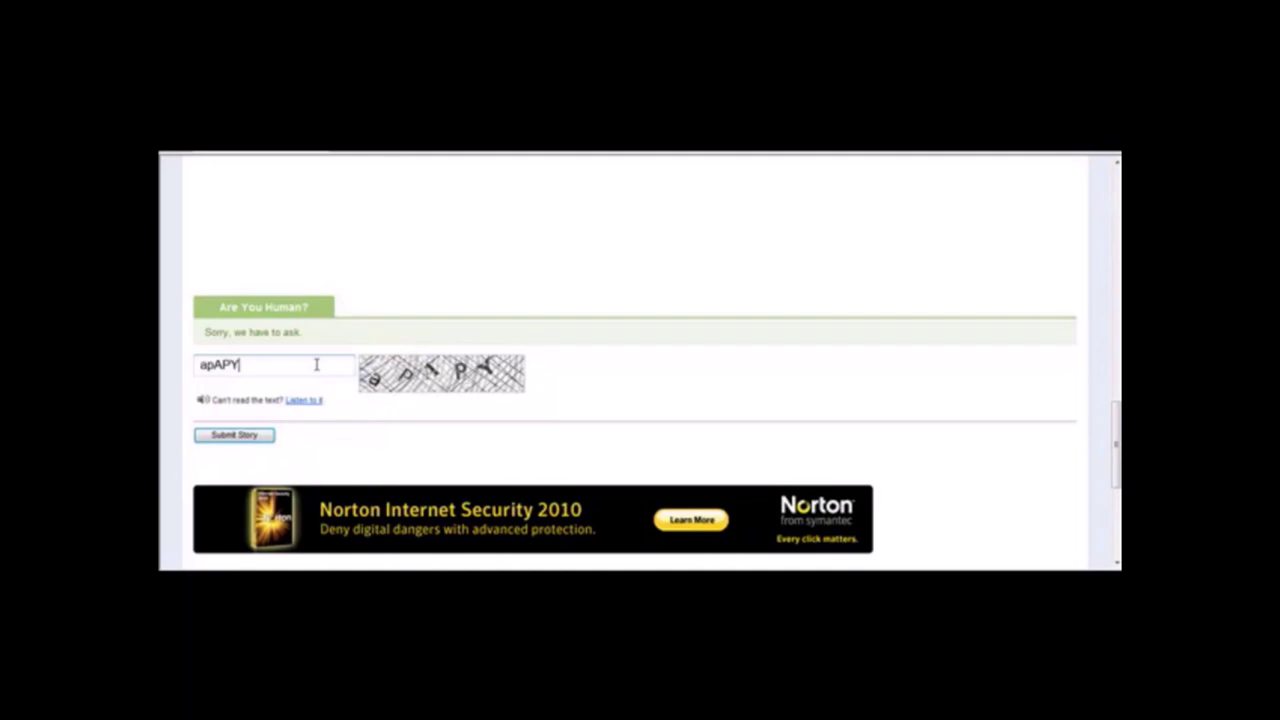
click(266, 435)
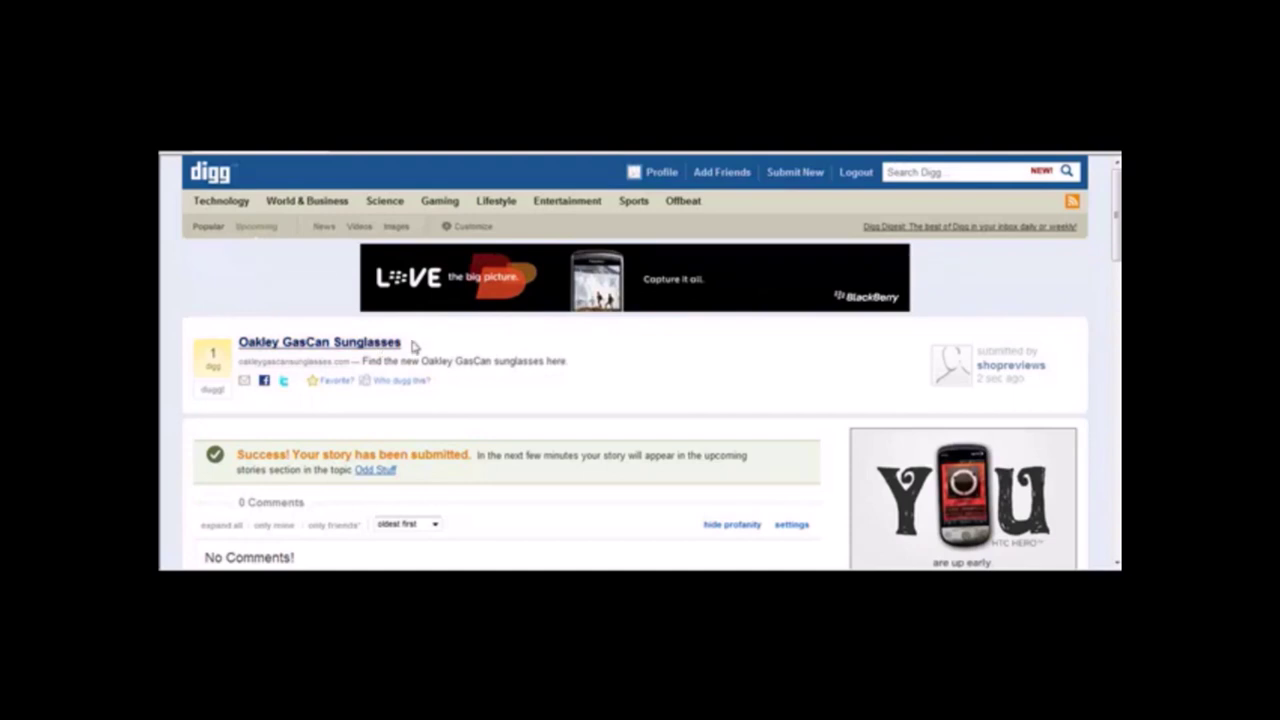
Open the submitted story's link, then go to the mixx.com homepage.
click(355, 344)
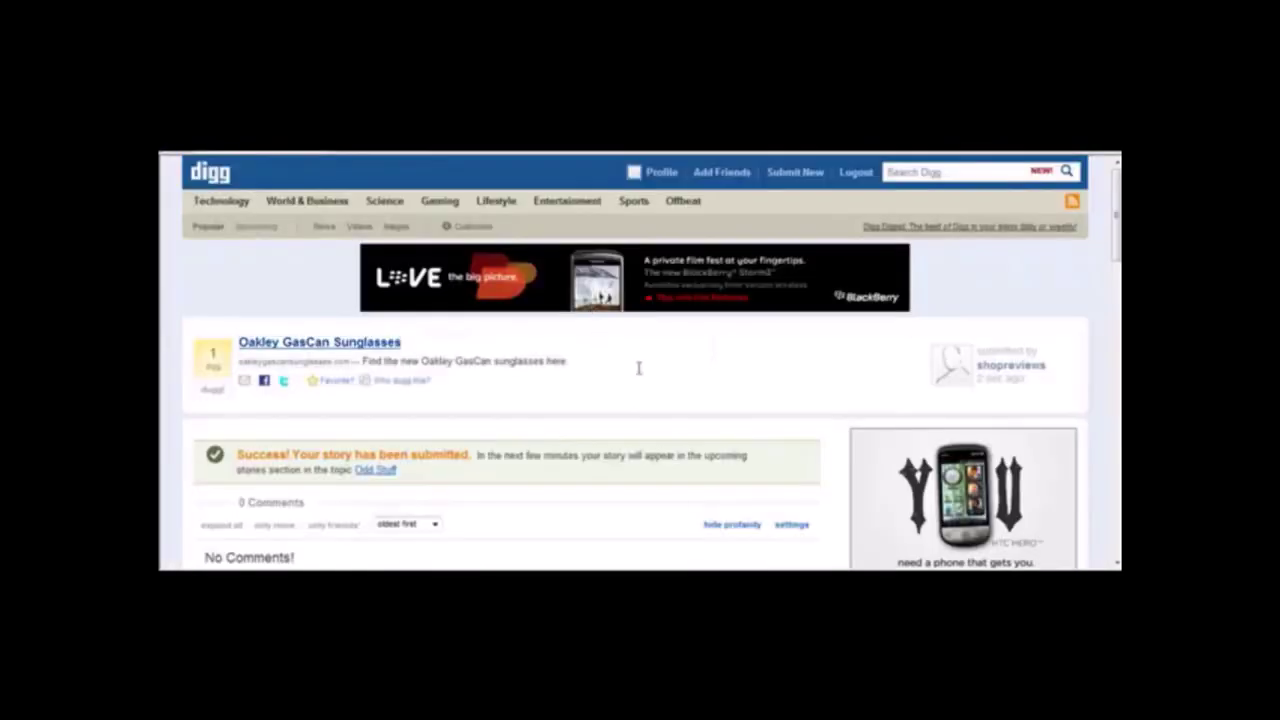
click(424, 153)
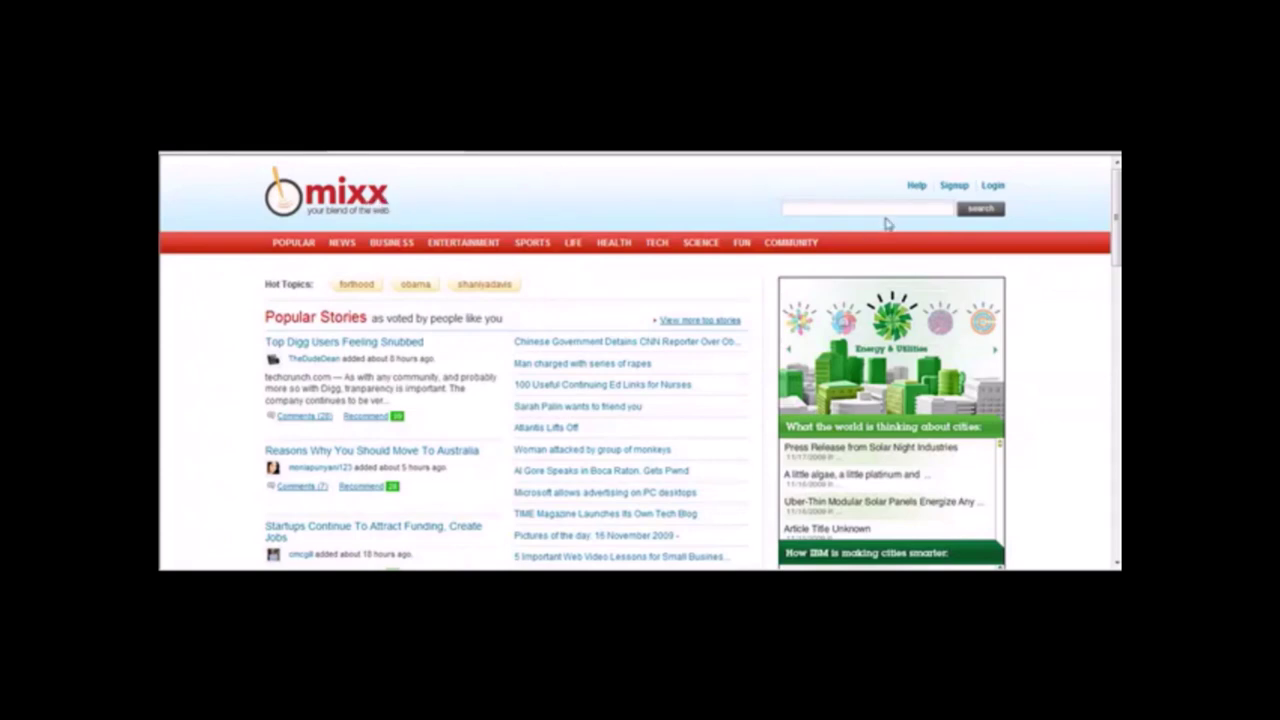
Log in to Mixx with the RoboForm-saved account, declining the browser and RoboForm password prompts.
click(955, 187)
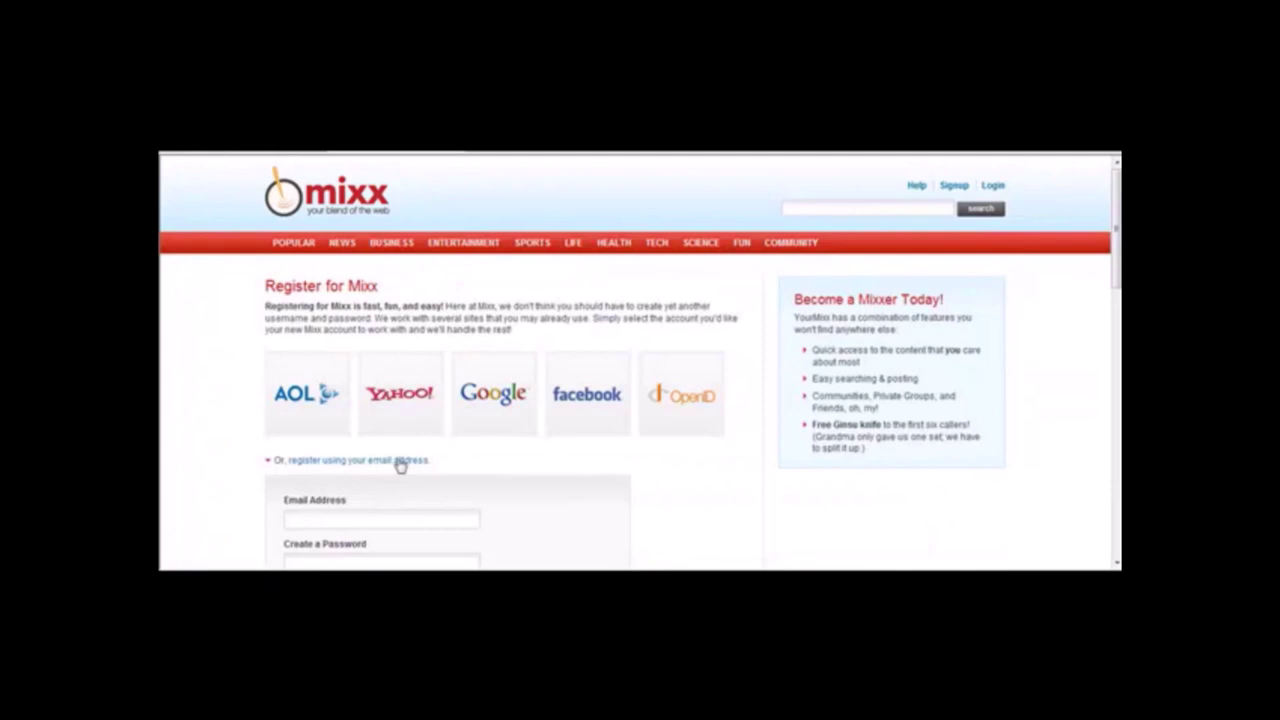
click(387, 516)
drag(1119, 256, 1113, 231)
click(994, 188)
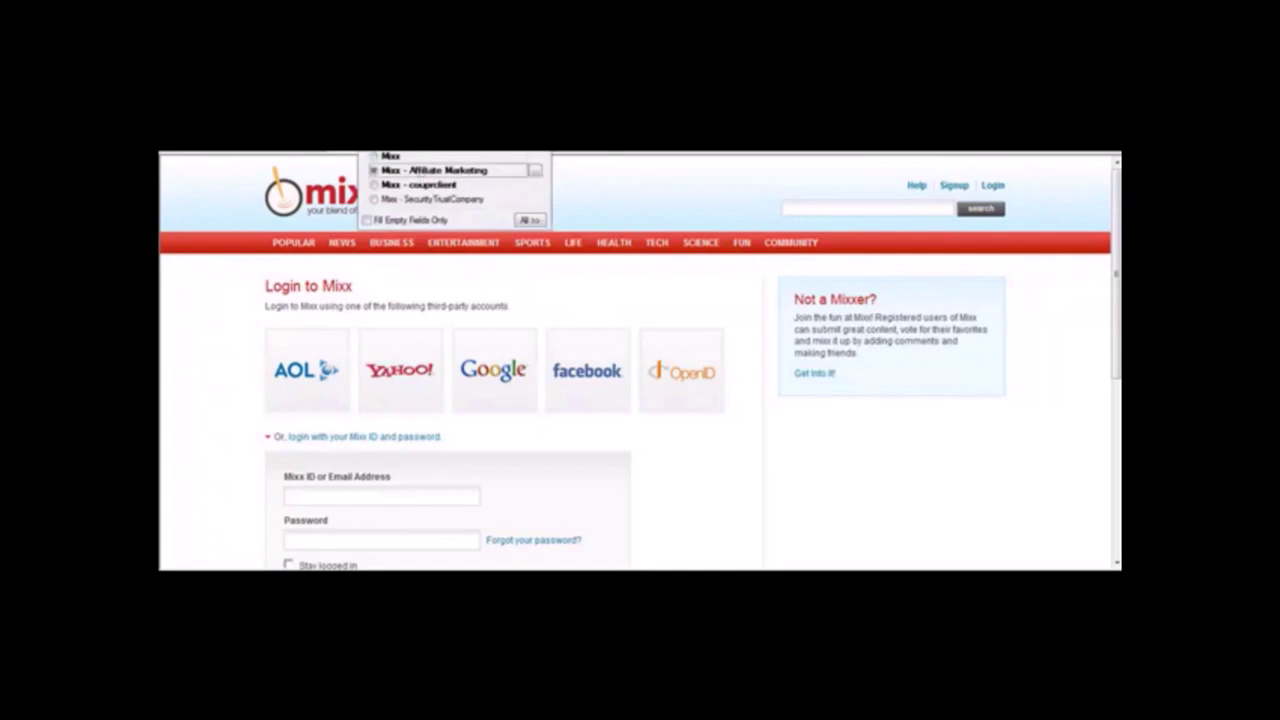
key(Return)
scroll(1116, 330, down, 3)
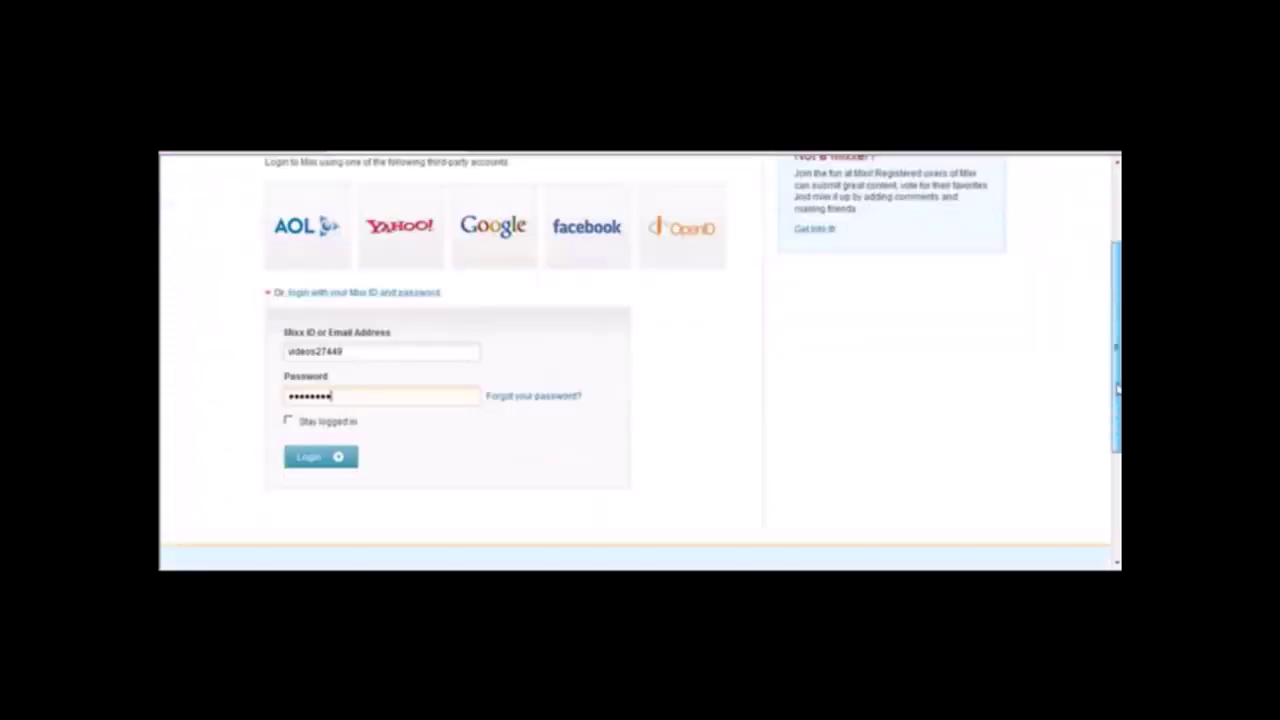
click(340, 442)
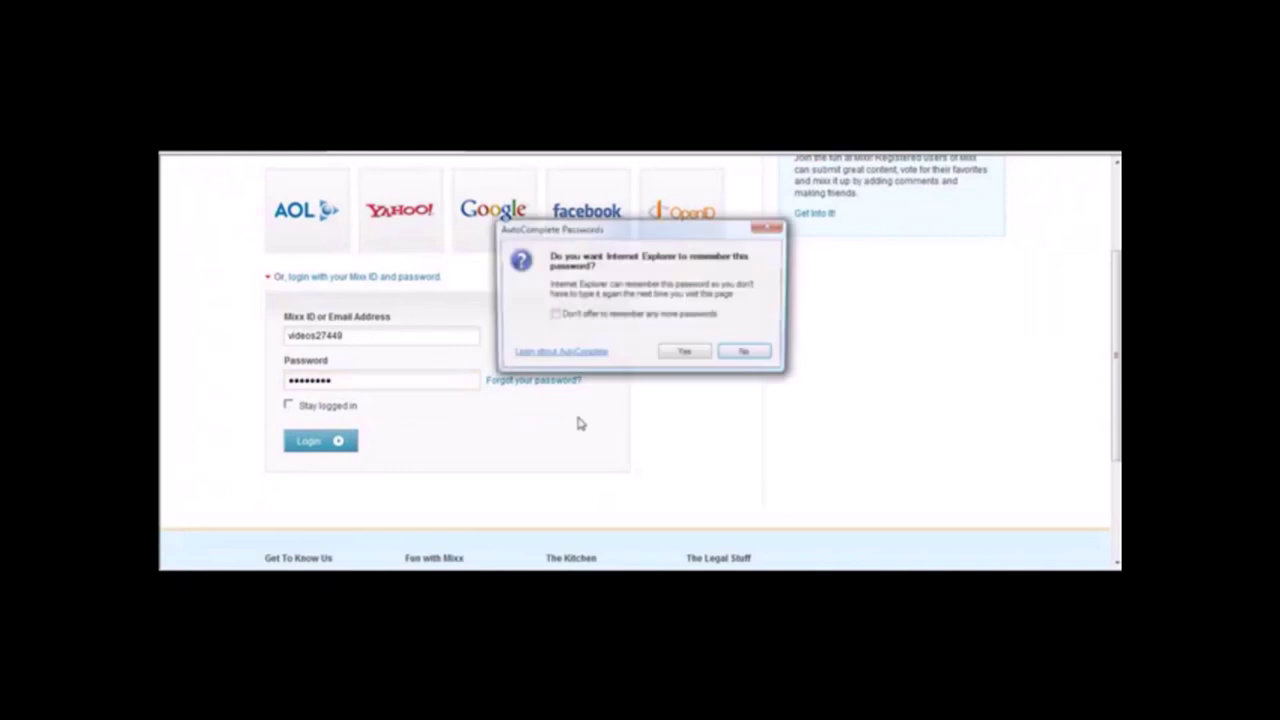
click(743, 351)
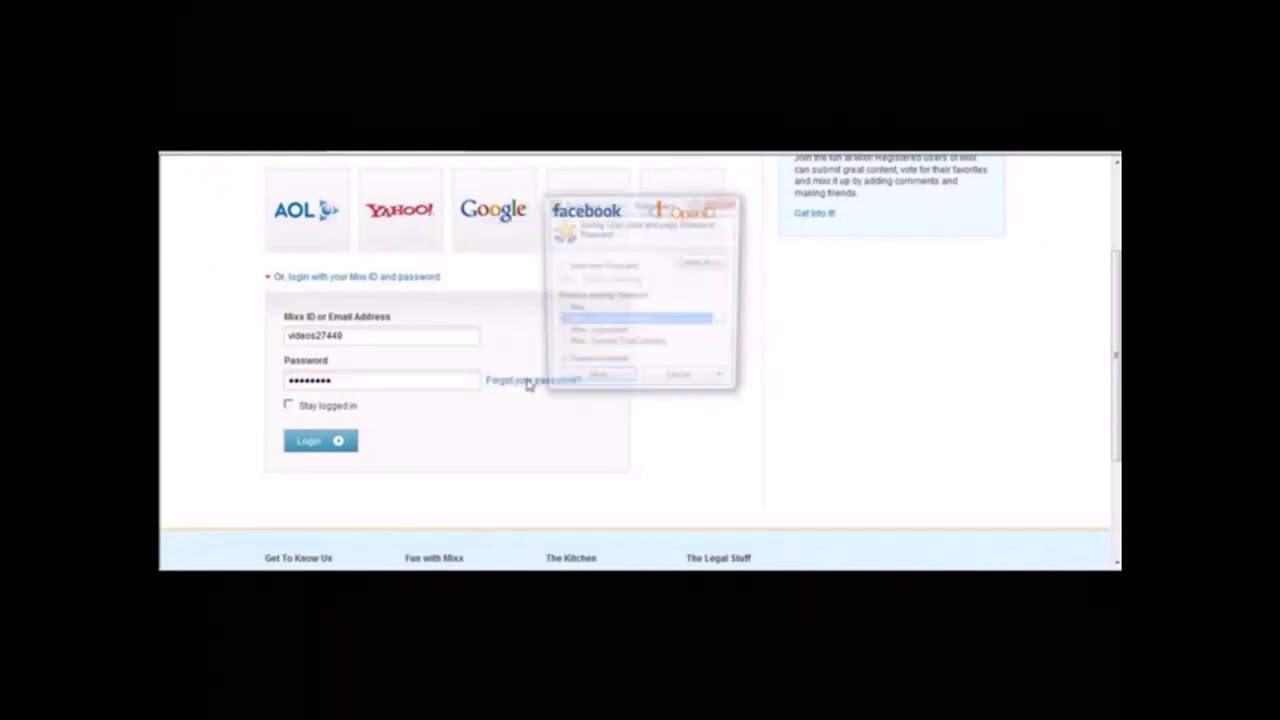
click(680, 382)
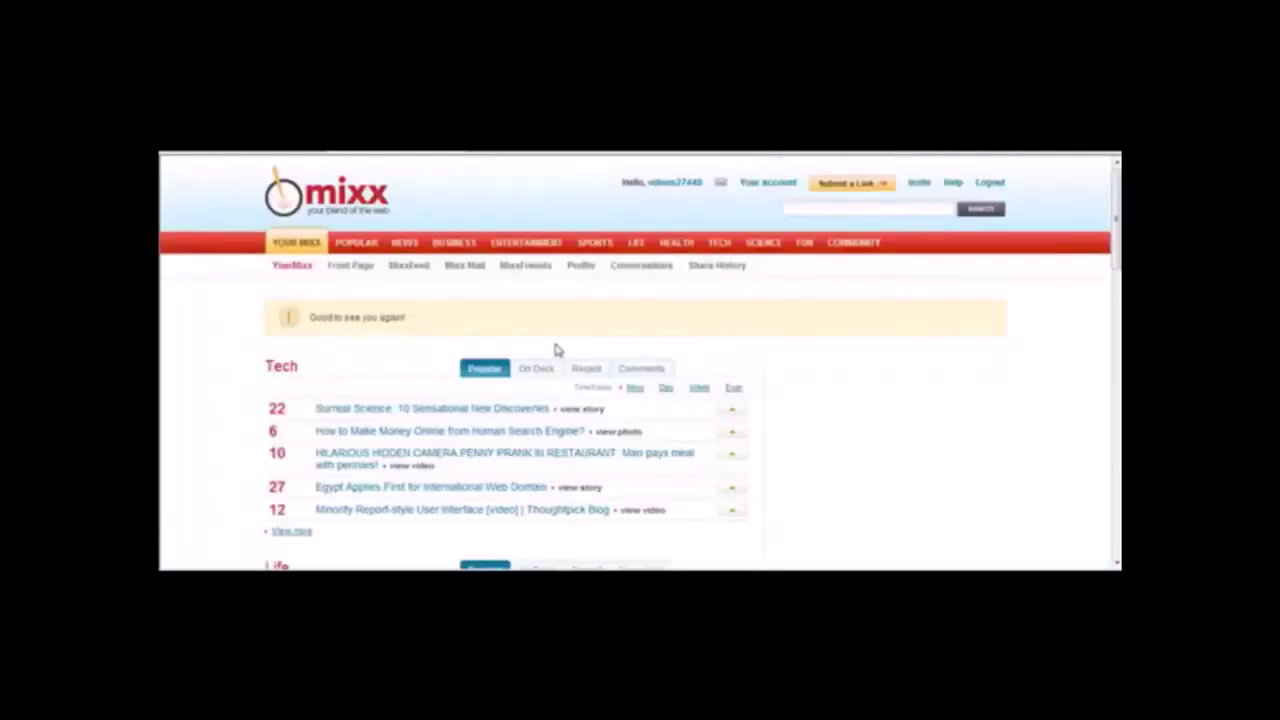
click(845, 184)
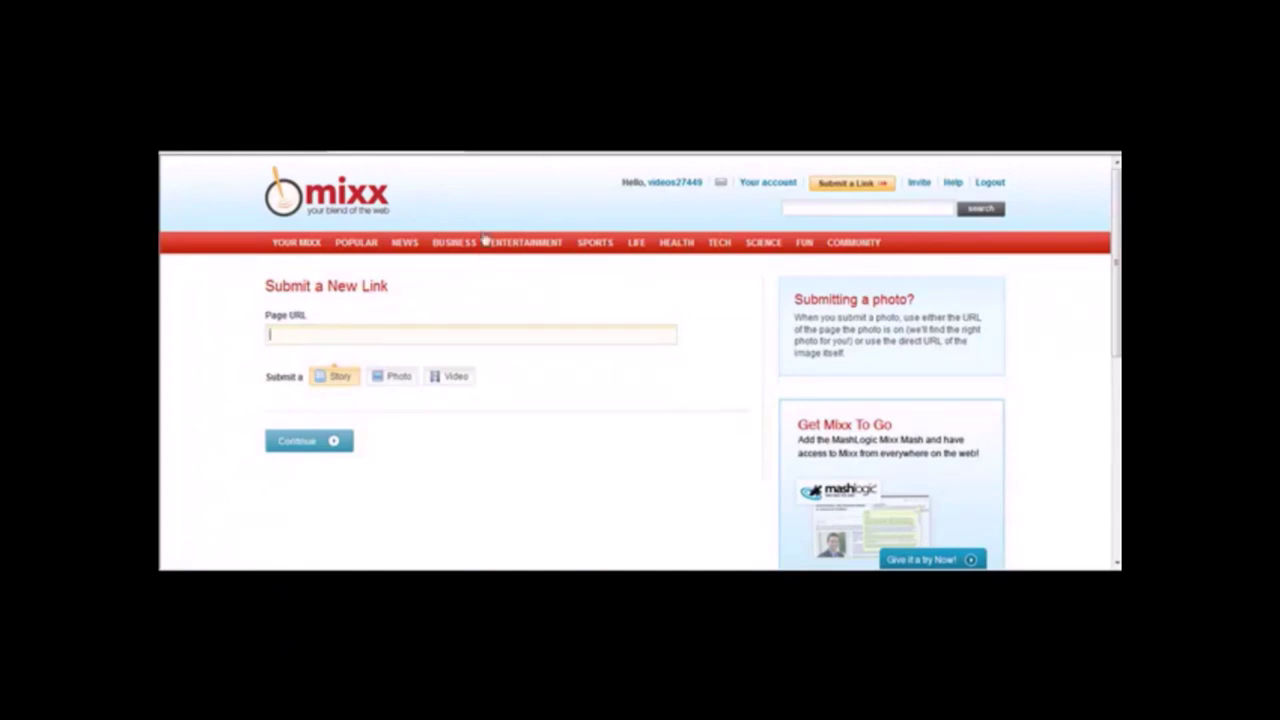
text(http://www.oakleyglassessung)
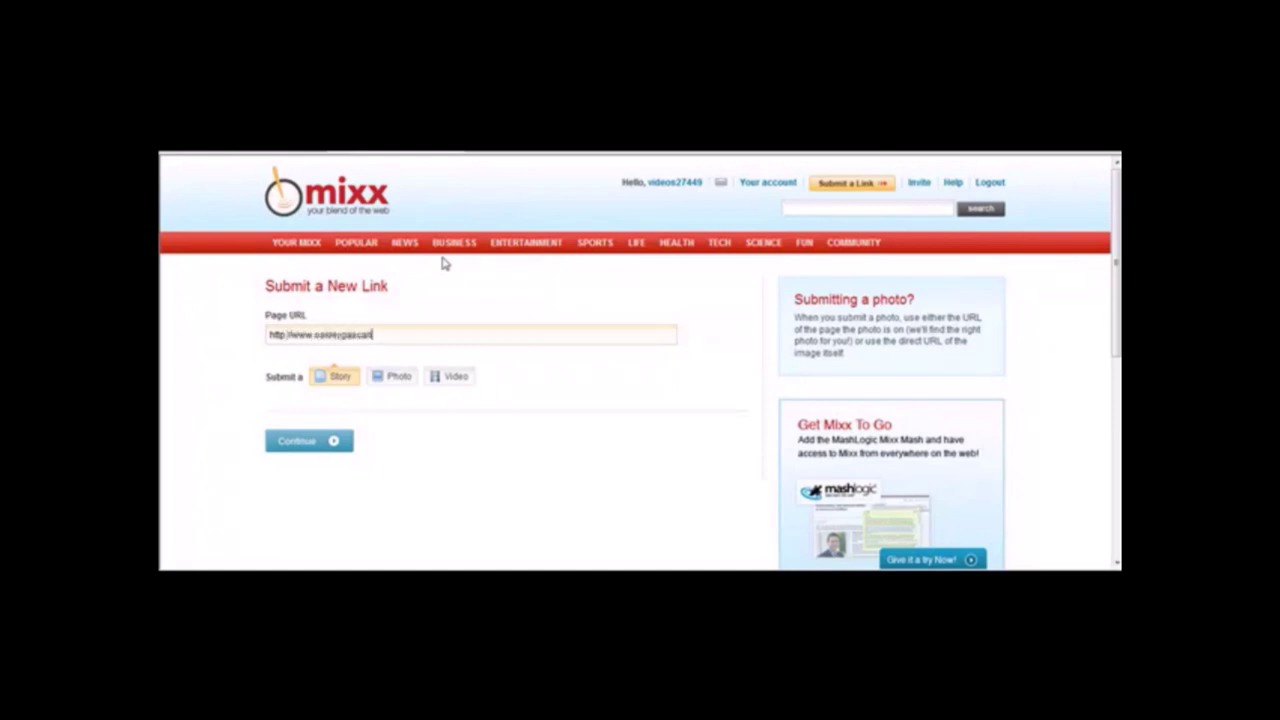
text(lasses.com)
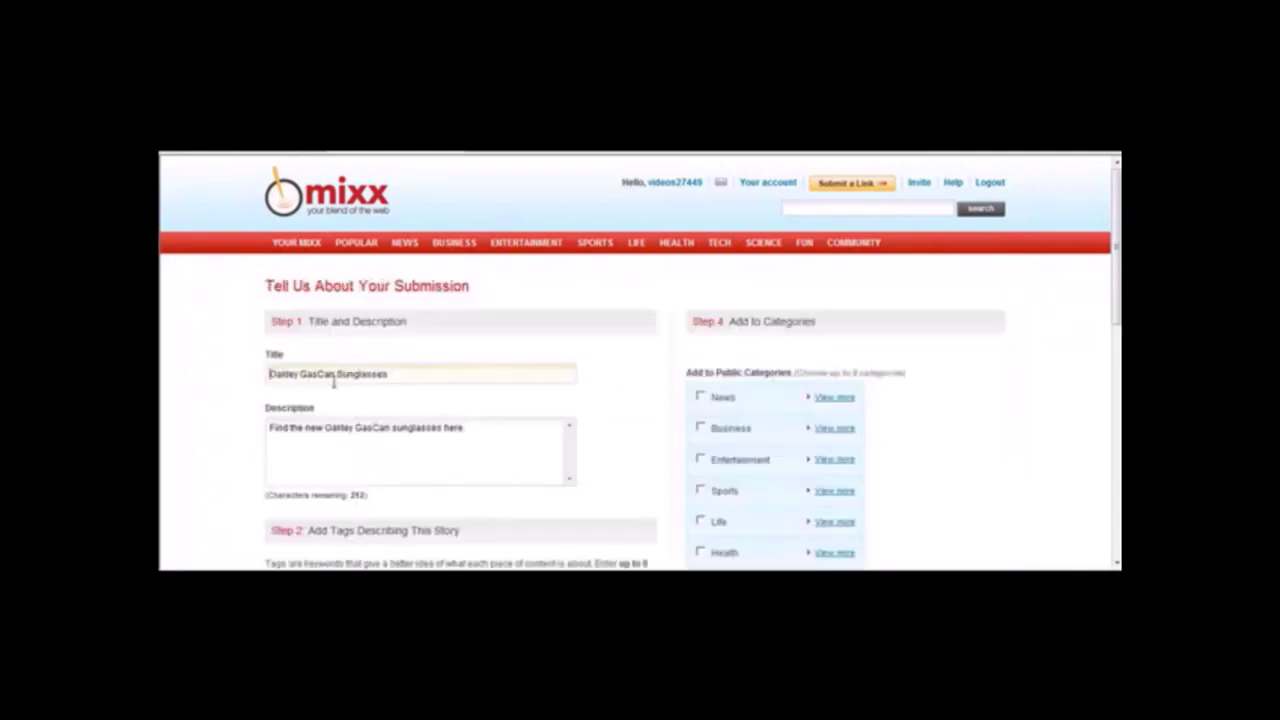
Edit the prefilled story description so it ends with a period.
mouse_move(405, 372)
mouse_down()
mouse_move(218, 362)
mouse_move(423, 386)
mouse_up()
triple_click(488, 430)
click(494, 433)
scroll(1117, 330, down, 3)
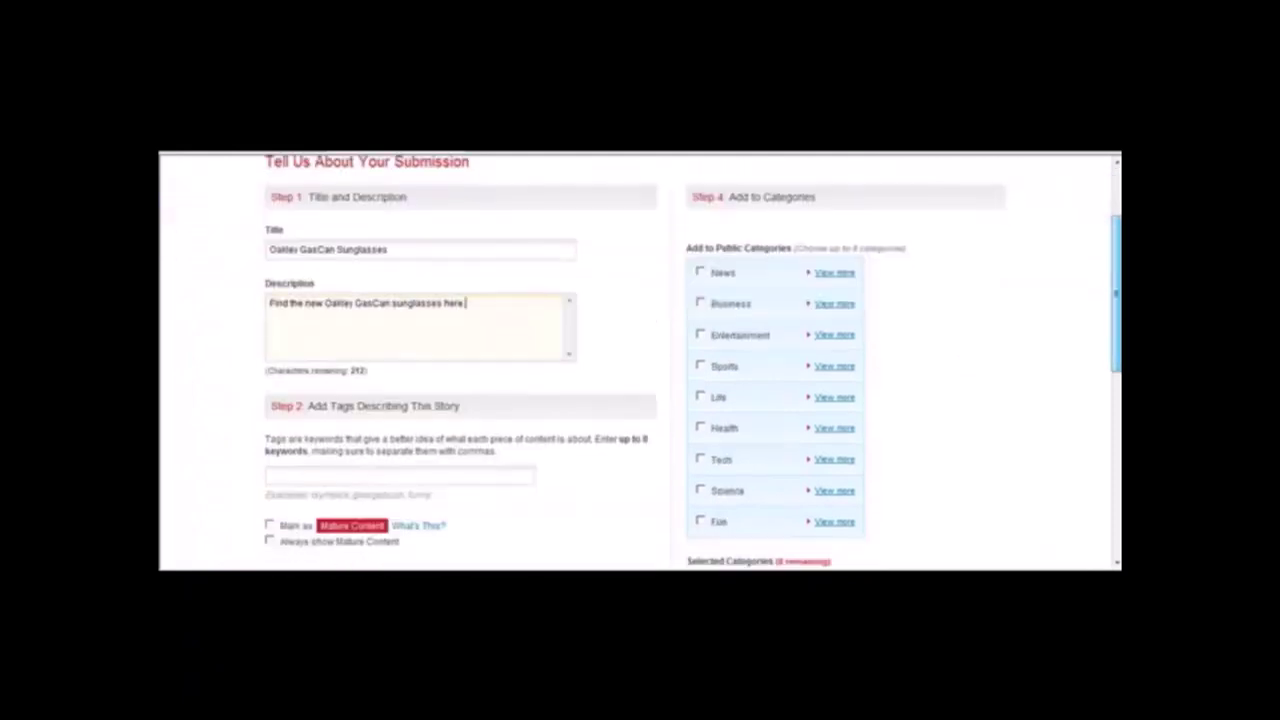
scroll(1116, 300, down, 1)
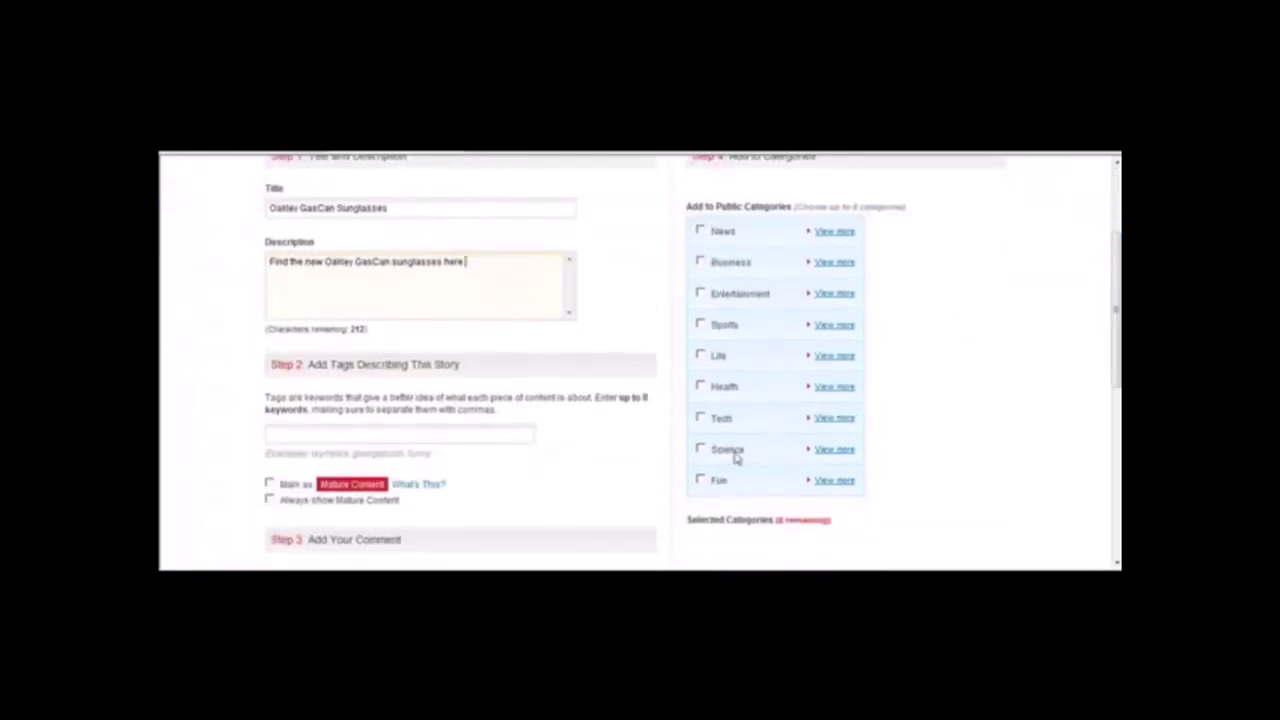
File the story under the Fun category with the Odd News sub-category.
click(826, 483)
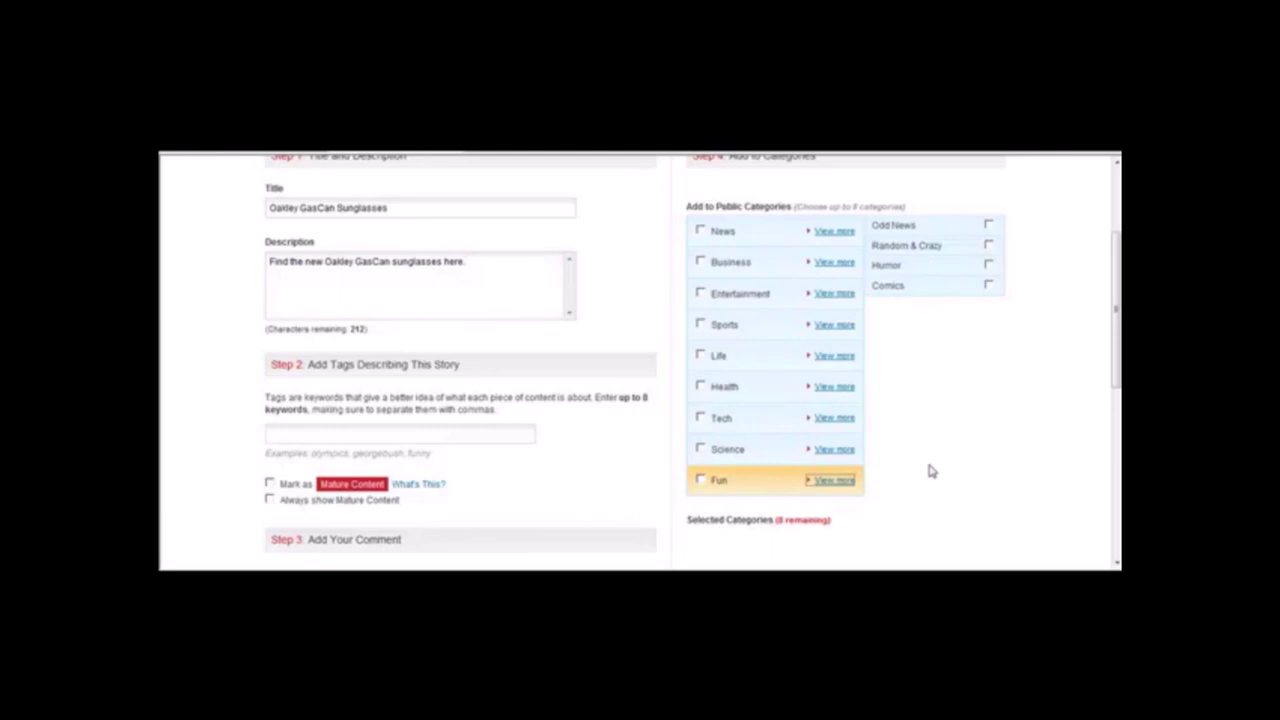
click(831, 362)
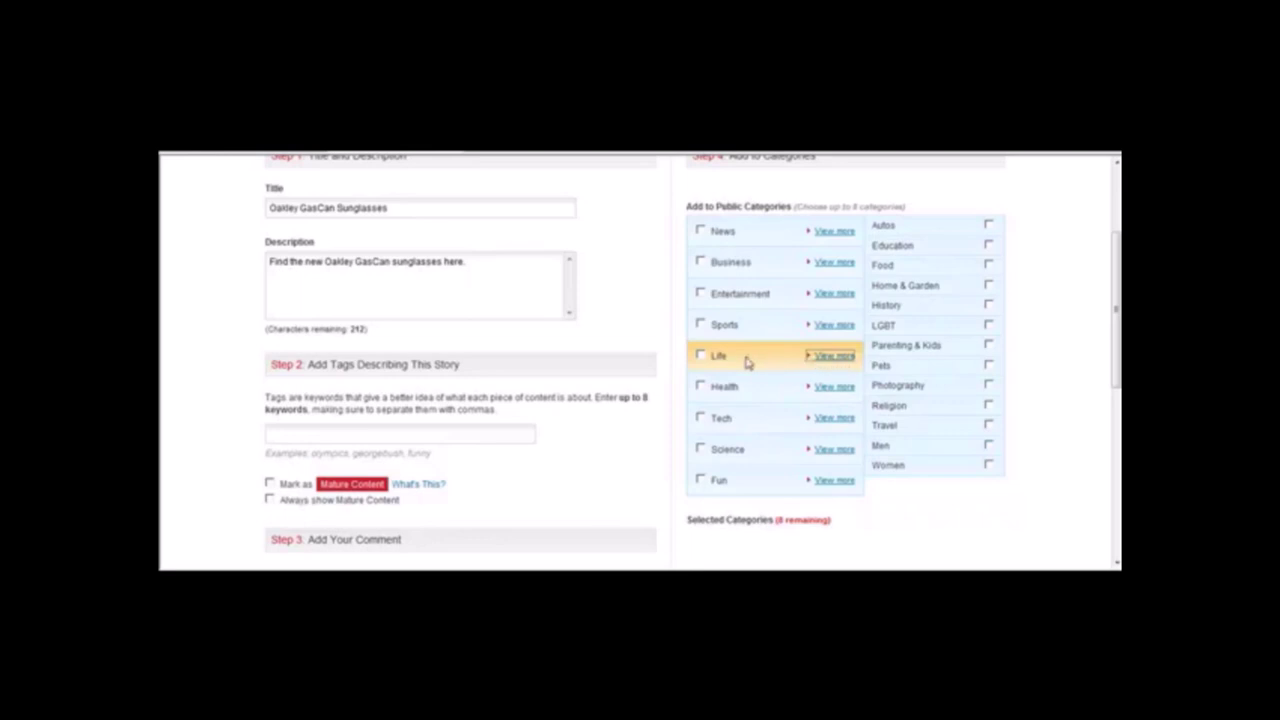
click(833, 263)
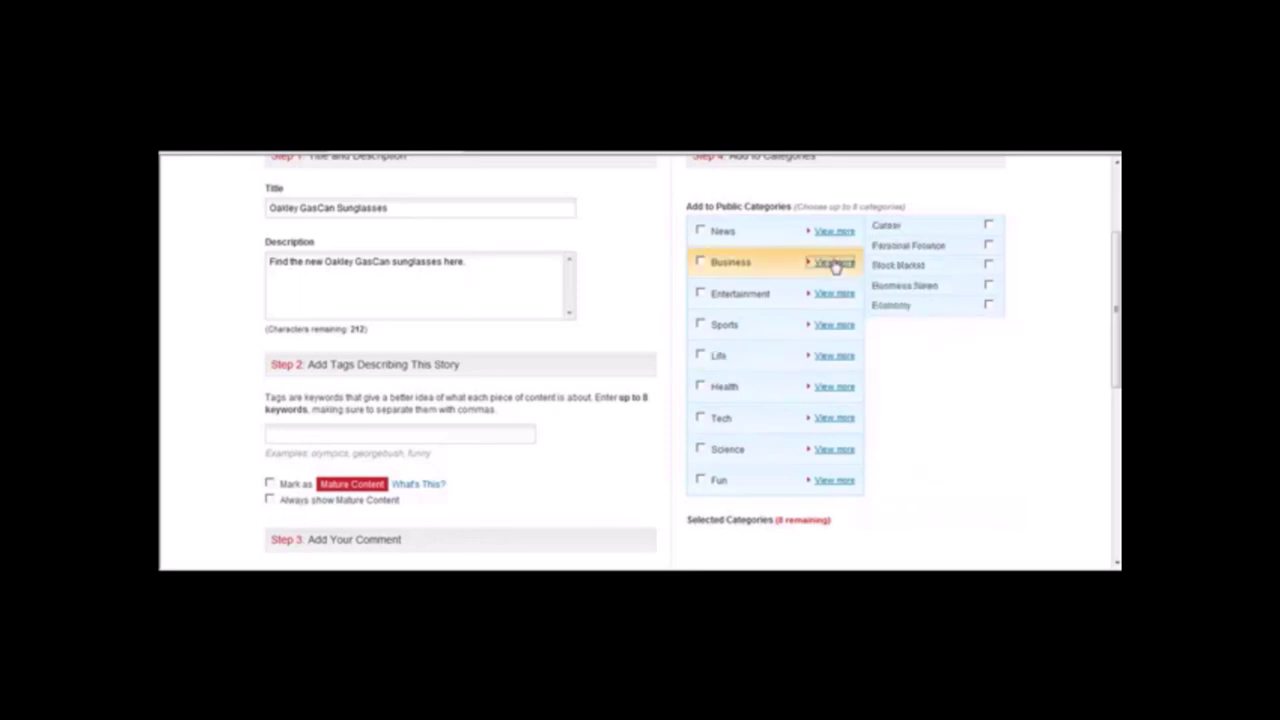
click(830, 233)
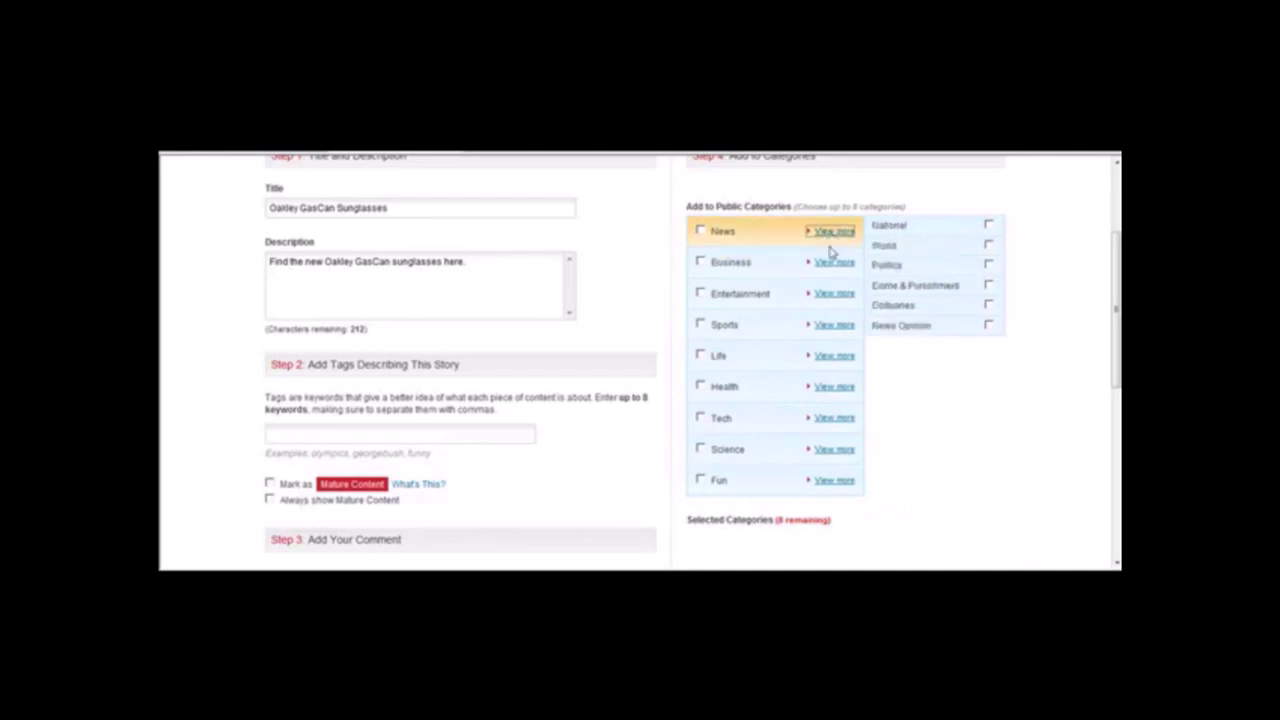
click(823, 420)
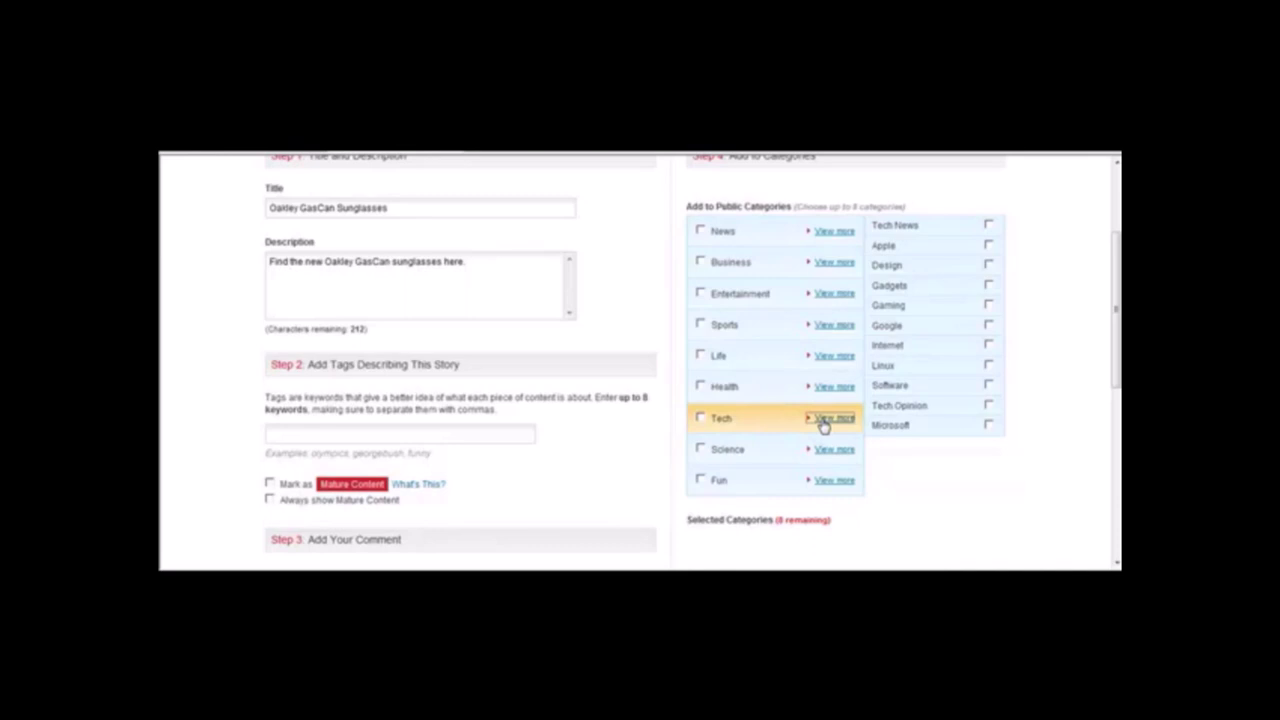
click(699, 482)
click(700, 481)
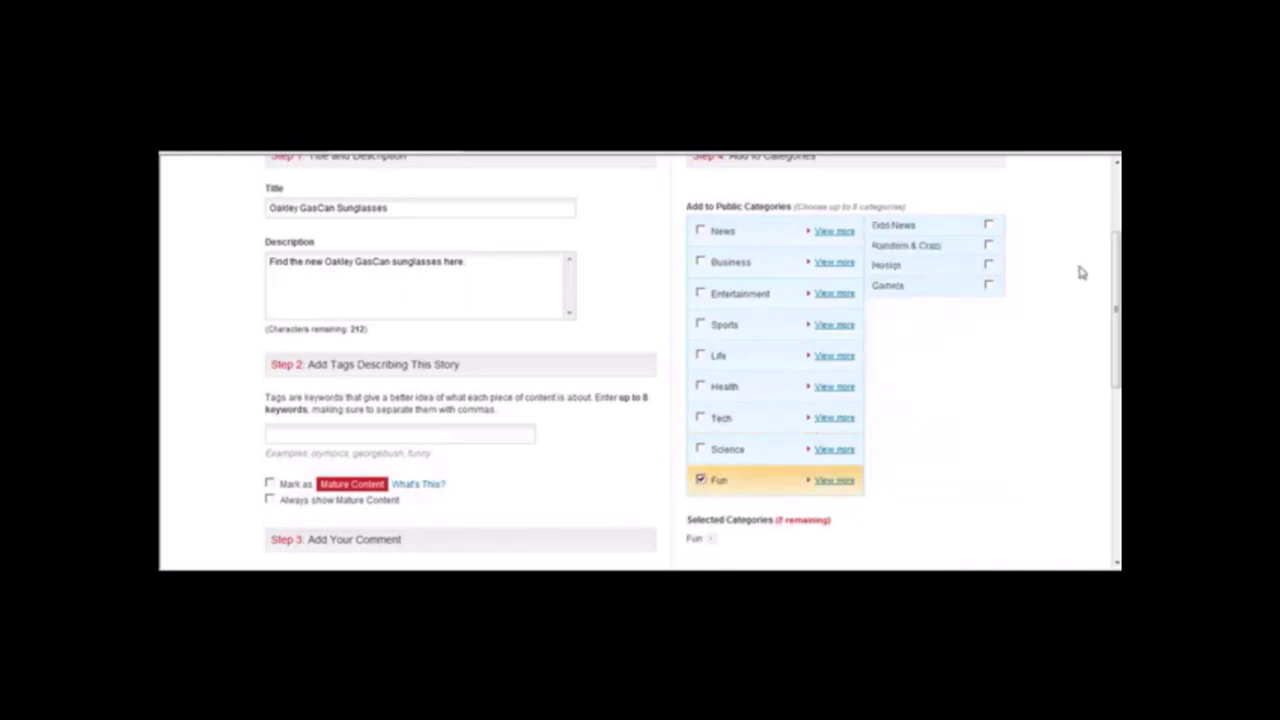
click(988, 225)
drag(1116, 285, 1116, 333)
Tag the story 'Oakley sunglasses, gascan sunglasses'.
click(470, 299)
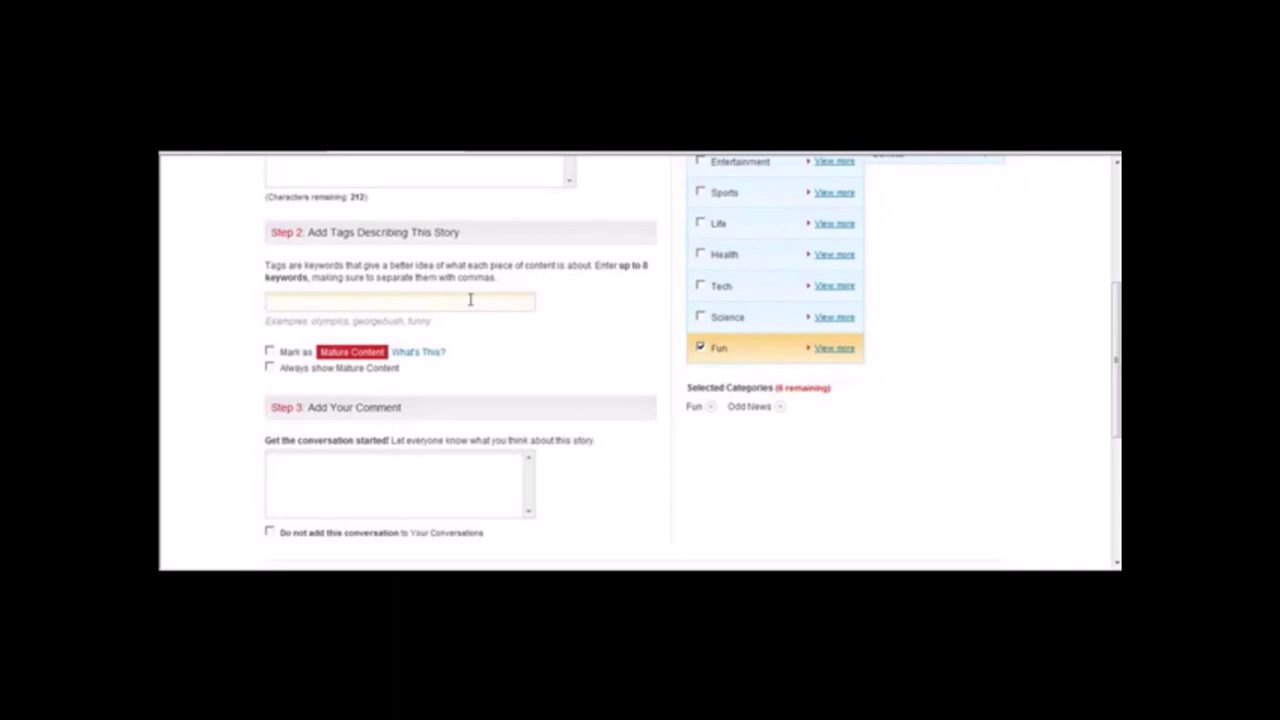
text(Oakley sunglasses, gascan sungl)
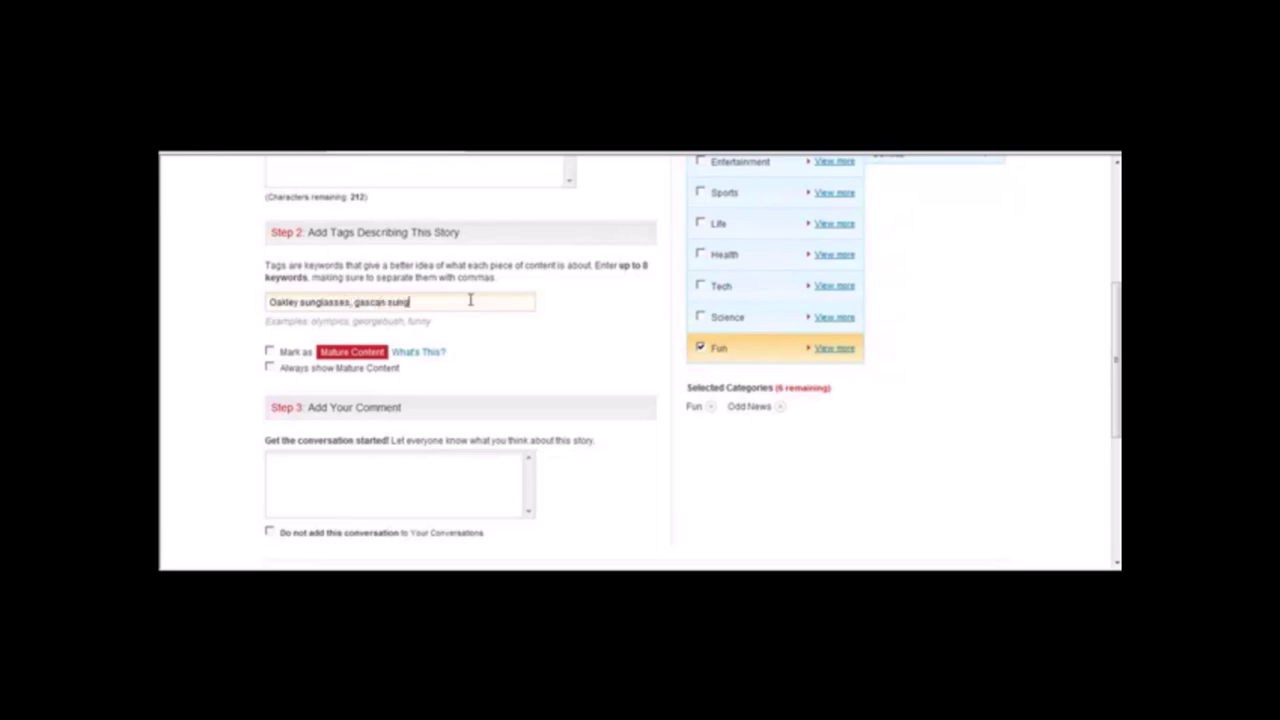
text(asses)
scroll(550, 400, down, 3)
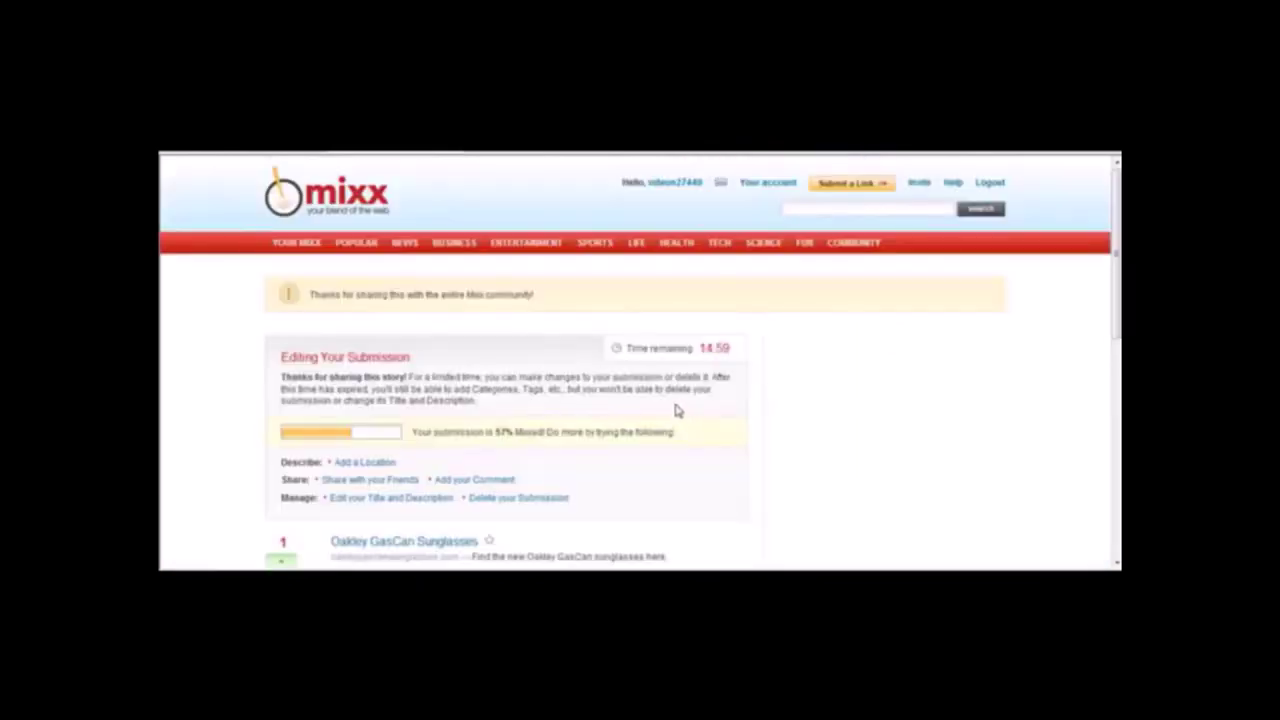
Publish the Oakley GasCan Sunglasses story, verify its link opens the site, then go to SocialMarker.
mouse_move(1108, 321)
mouse_down()
mouse_move(1110, 443)
mouse_move(1117, 313)
mouse_up()
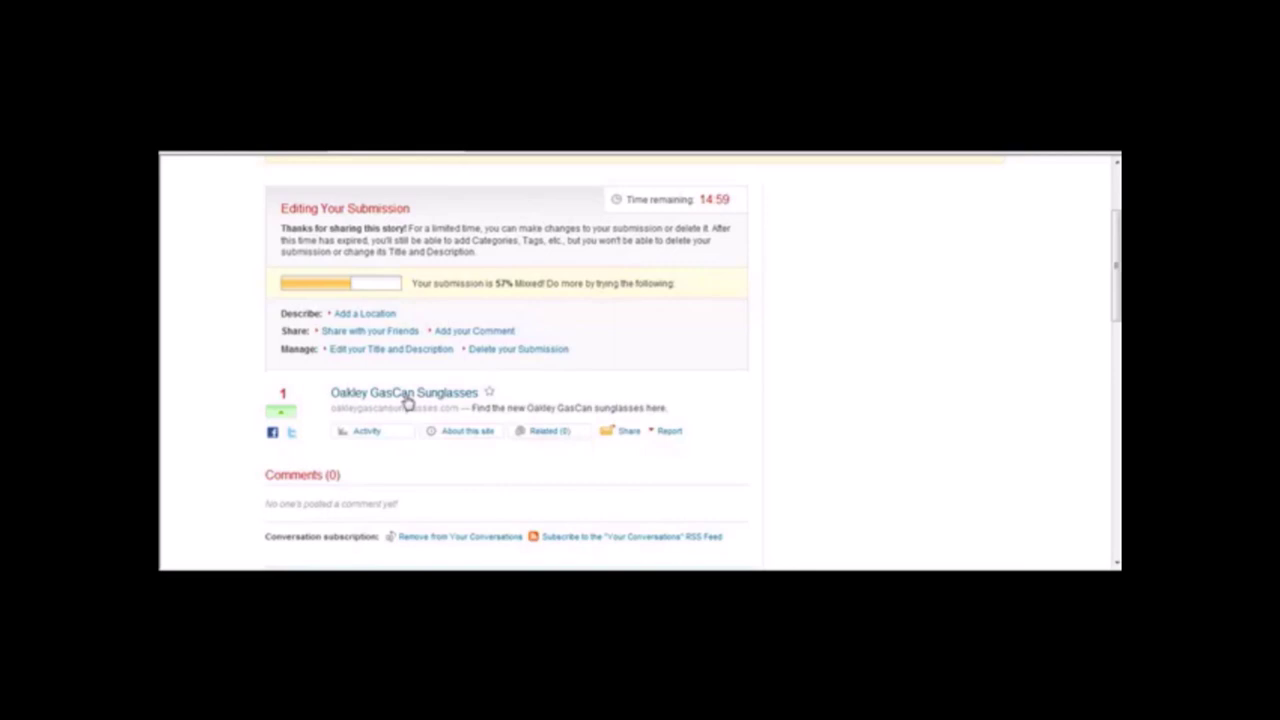
click(685, 333)
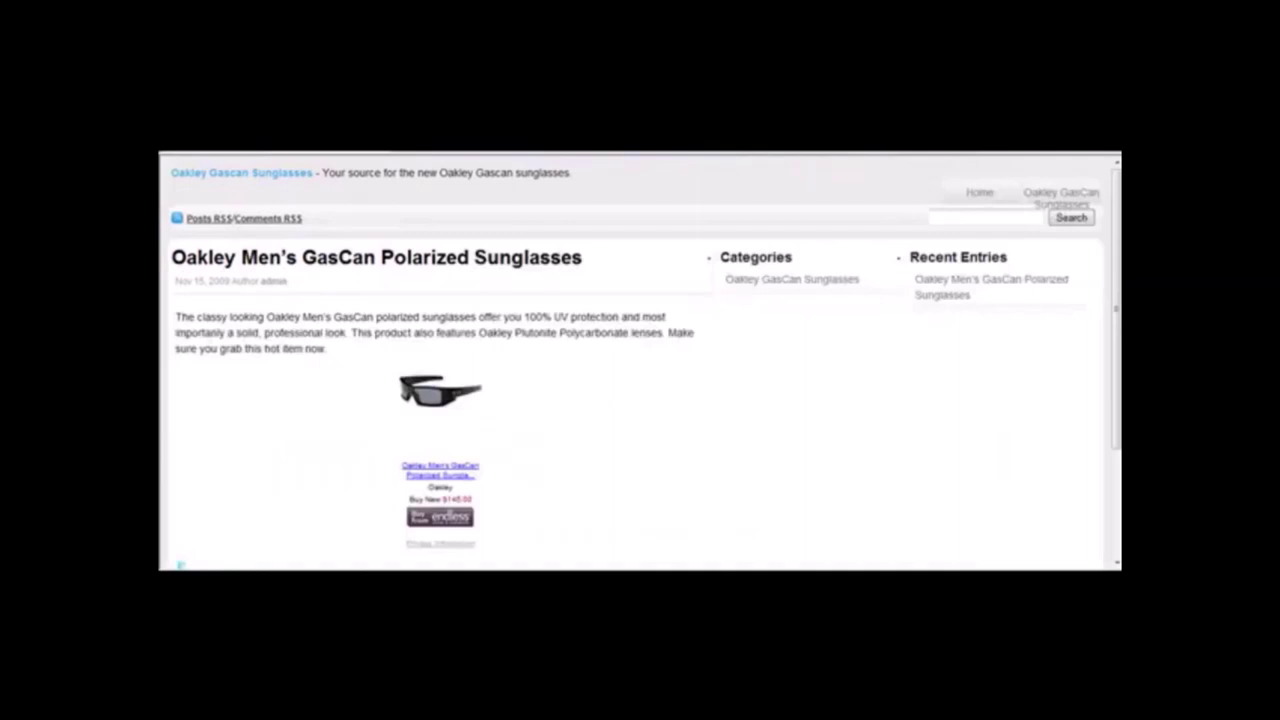
key(ctrl+w)
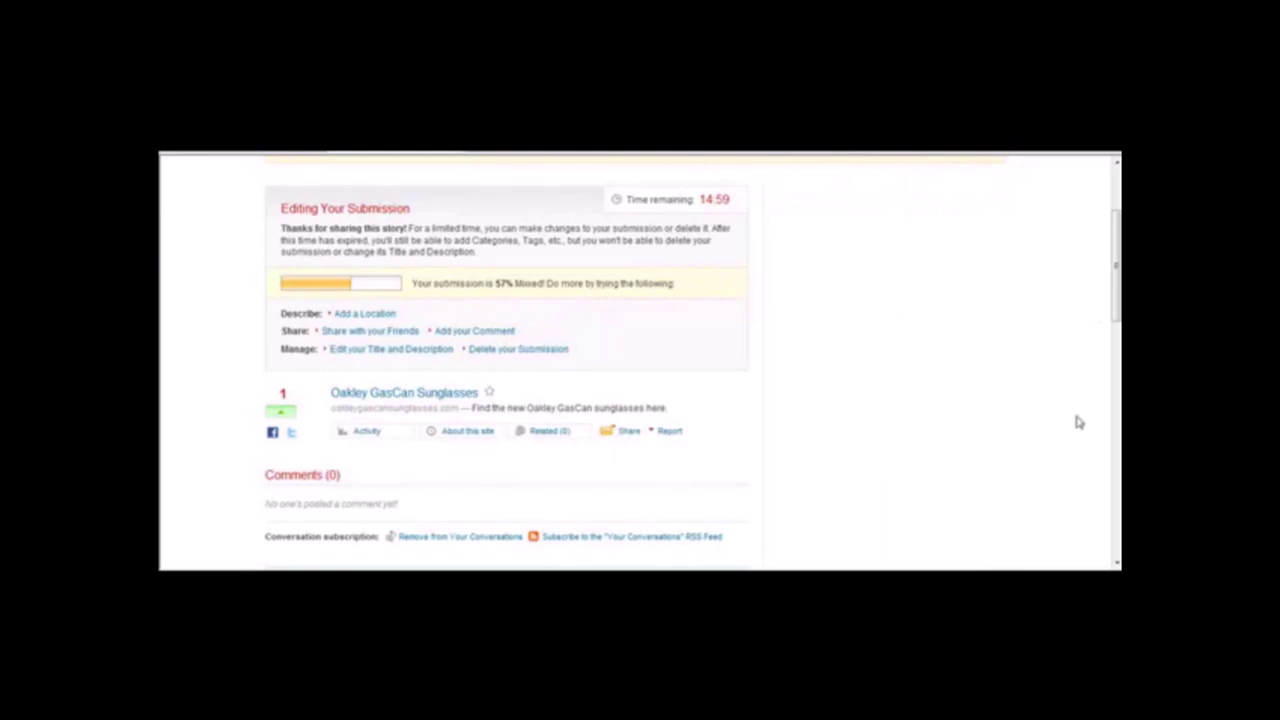
click(686, 165)
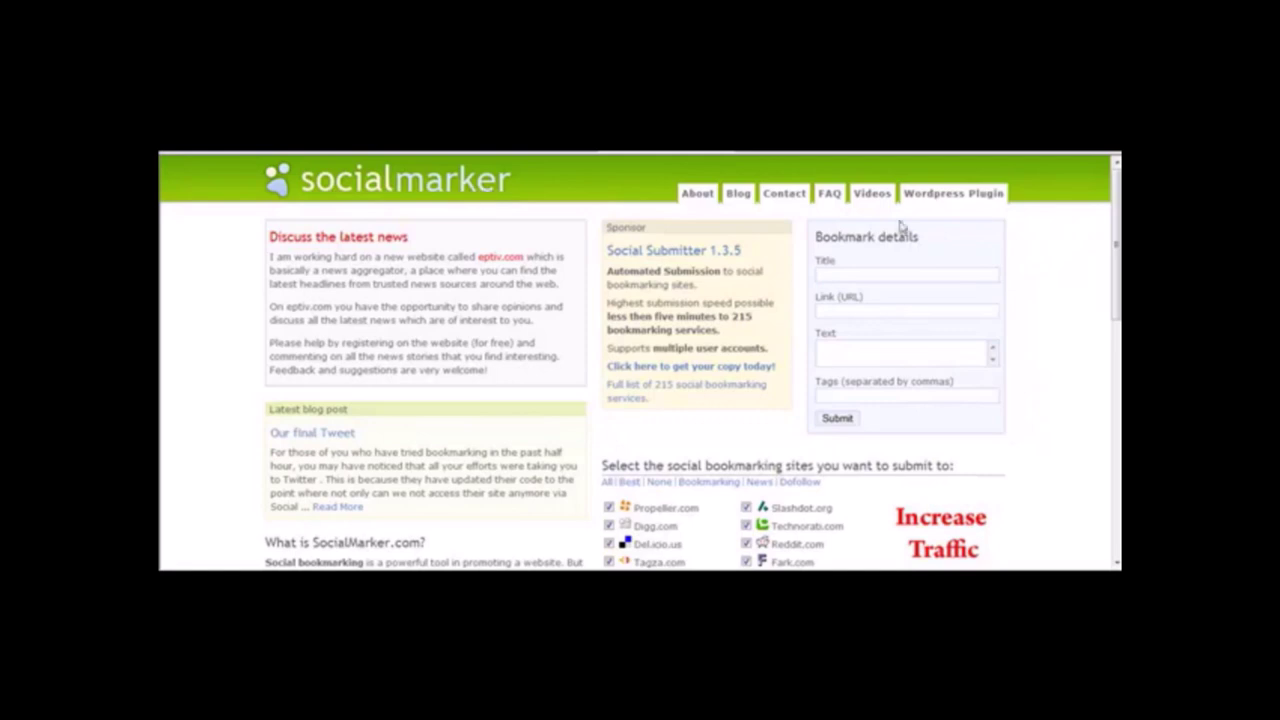
Narrow SocialMarker's bookmarking site selection to the Best, then only the Dofollow sites.
drag(1117, 200, 1103, 280)
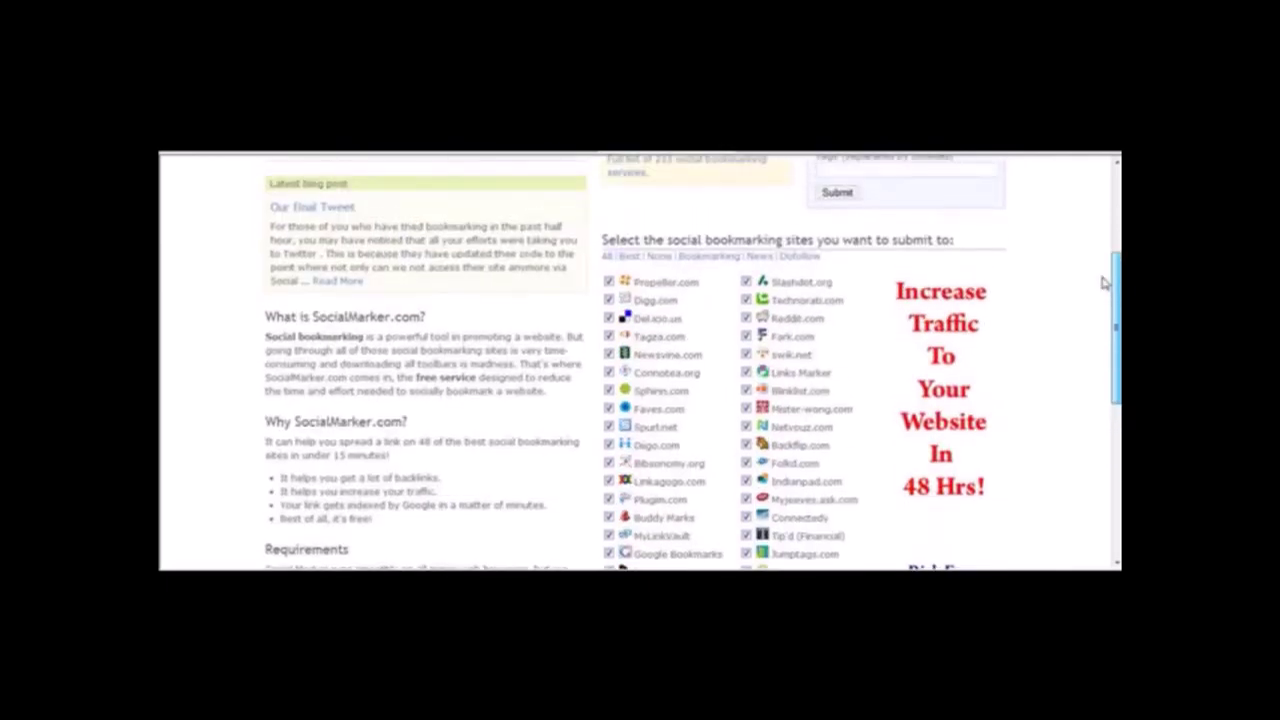
click(629, 256)
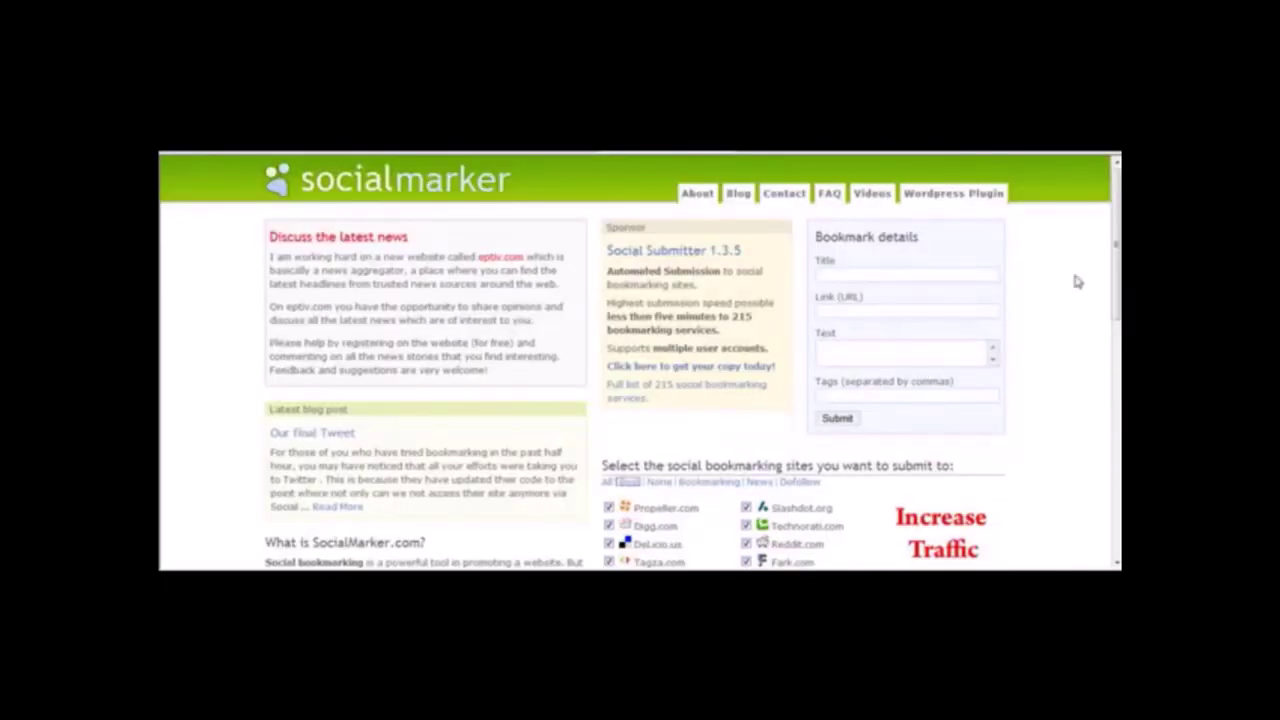
drag(1118, 266, 1118, 277)
drag(1117, 322, 1117, 410)
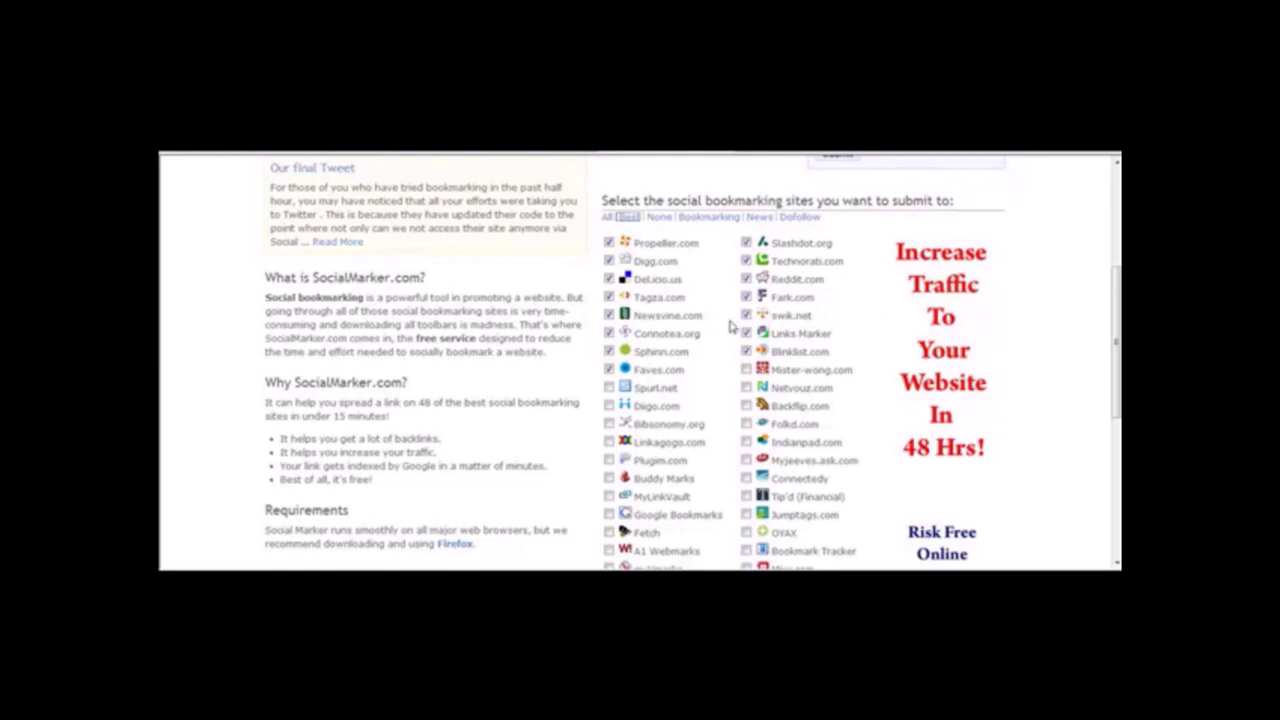
click(800, 218)
scroll(640, 362, down, 5)
scroll(785, 284, up, 1)
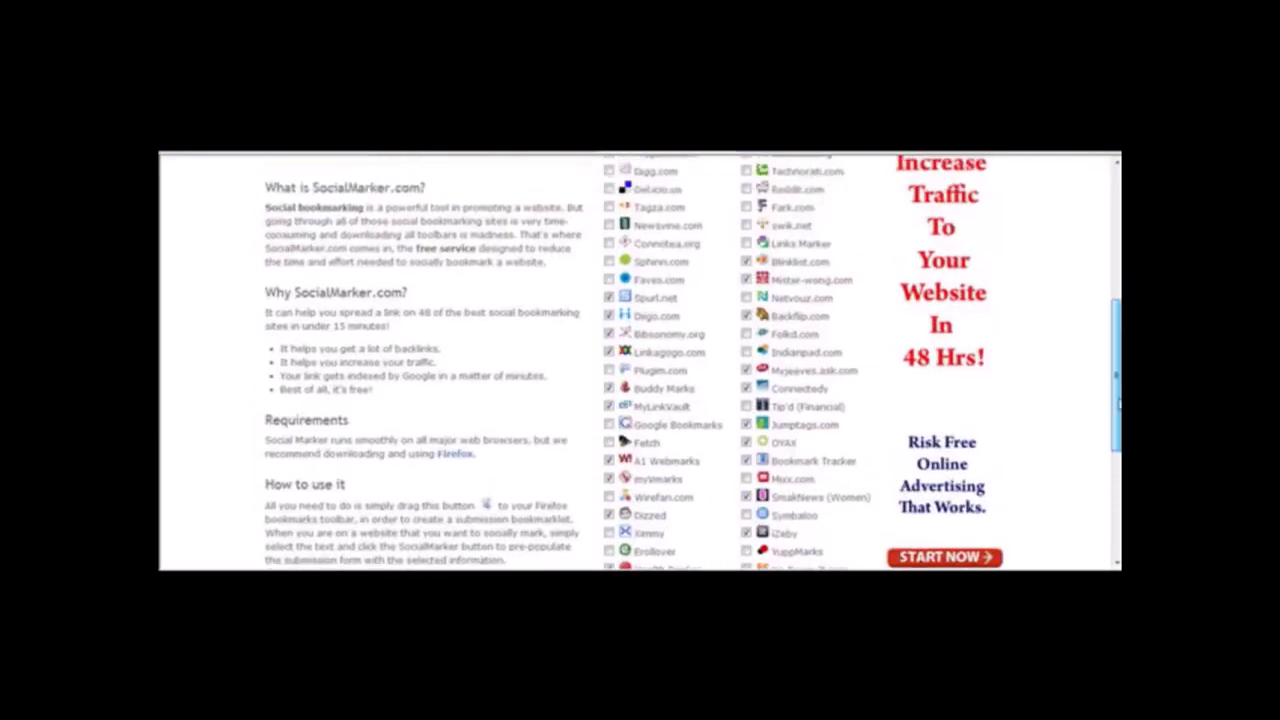
drag(785, 284, 850, 285)
click(773, 290)
mouse_move(771, 287)
mouse_down()
mouse_move(763, 297)
mouse_move(762, 275)
mouse_up()
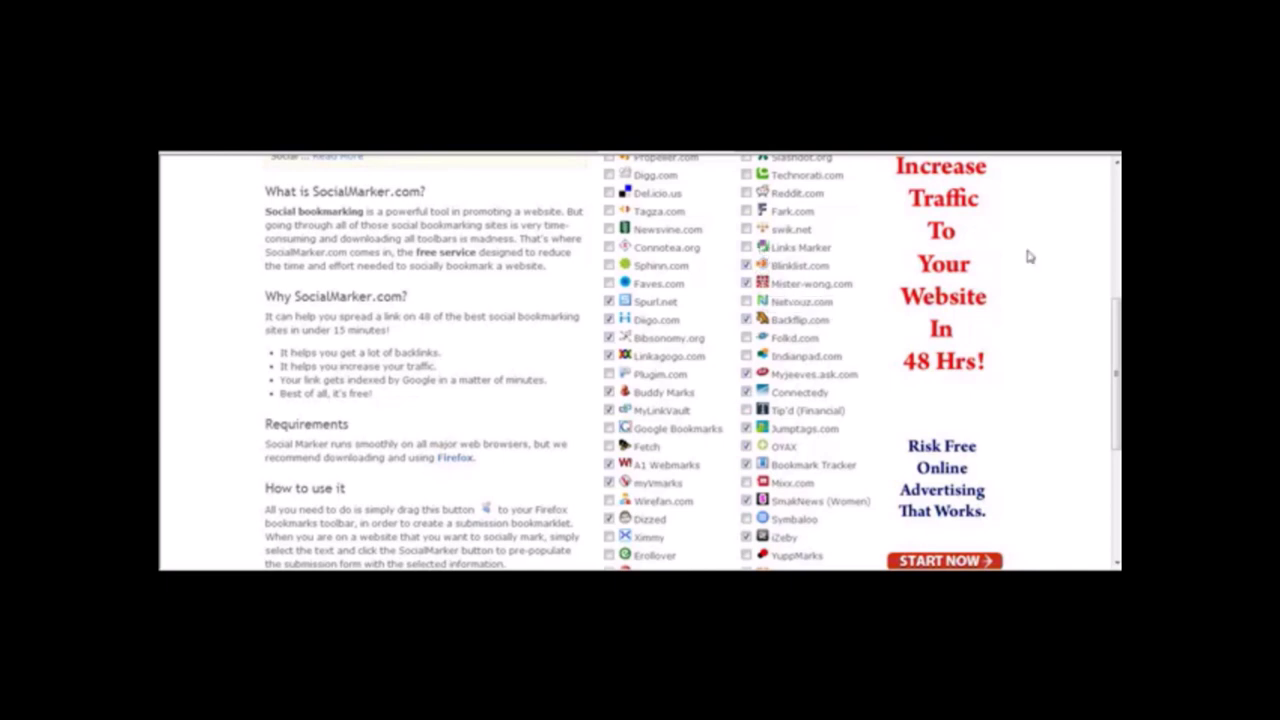
drag(1117, 312, 1118, 178)
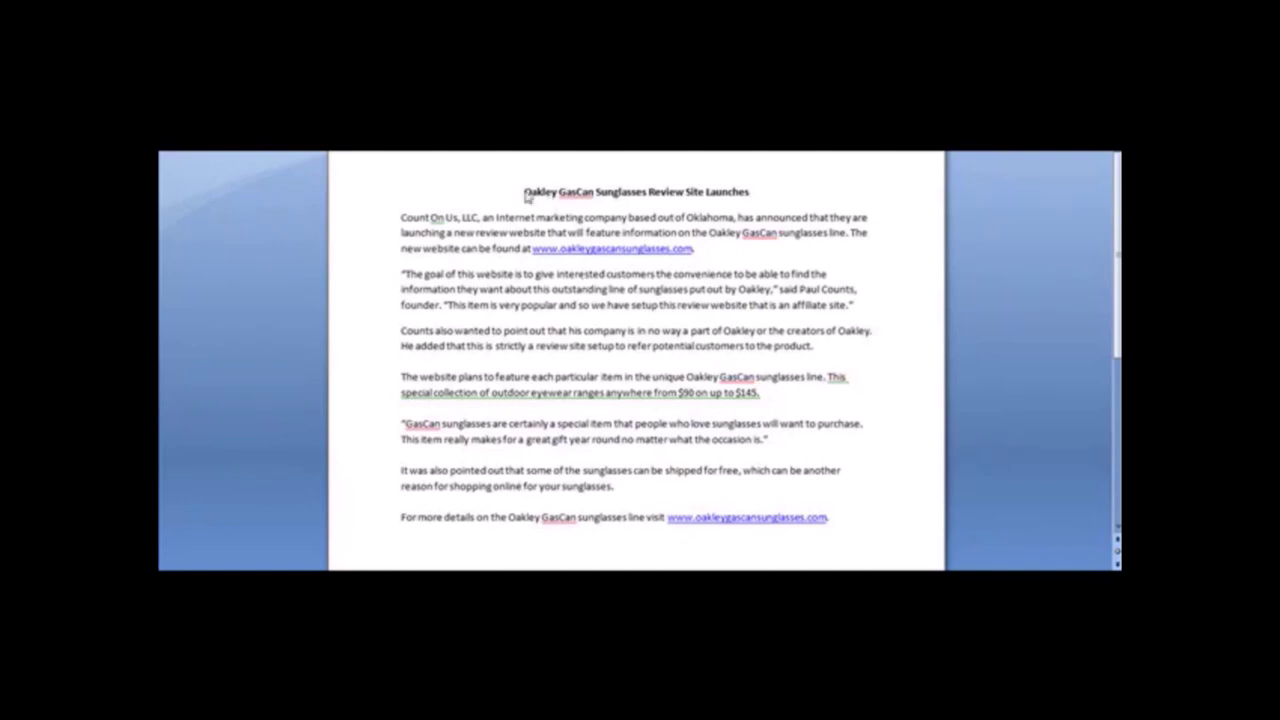
drag(526, 191, 756, 172)
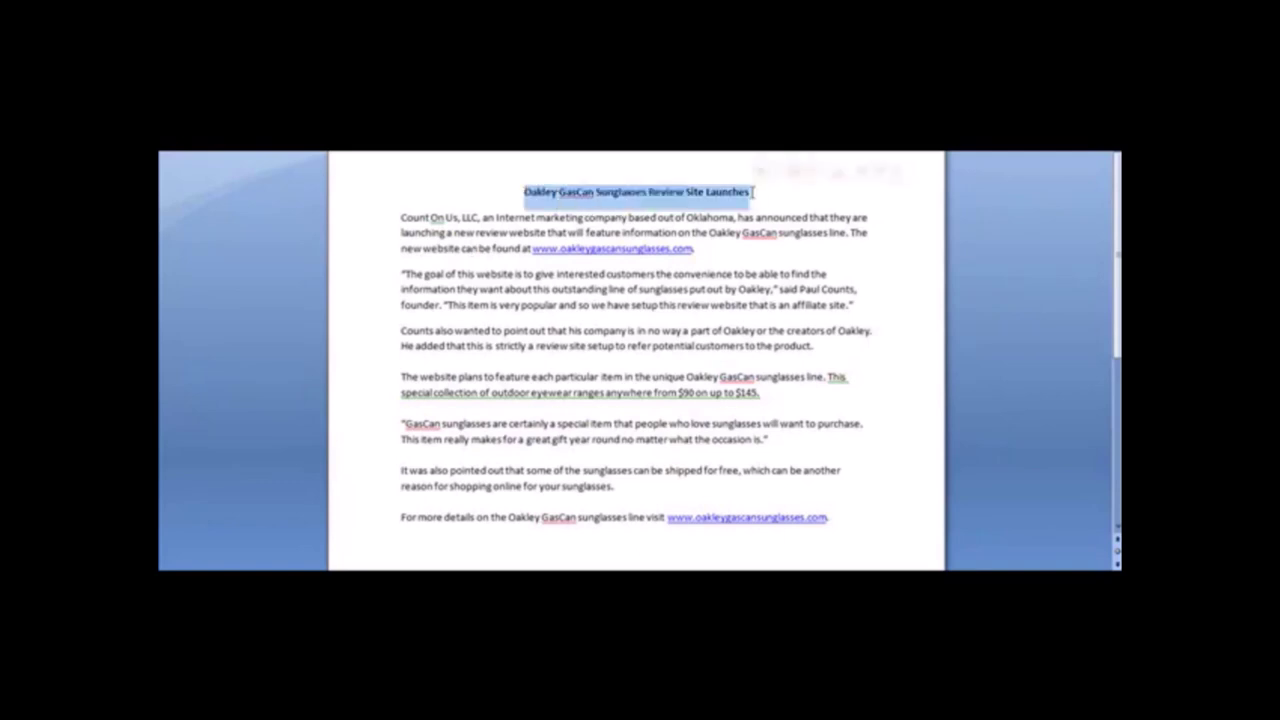
click(752, 191)
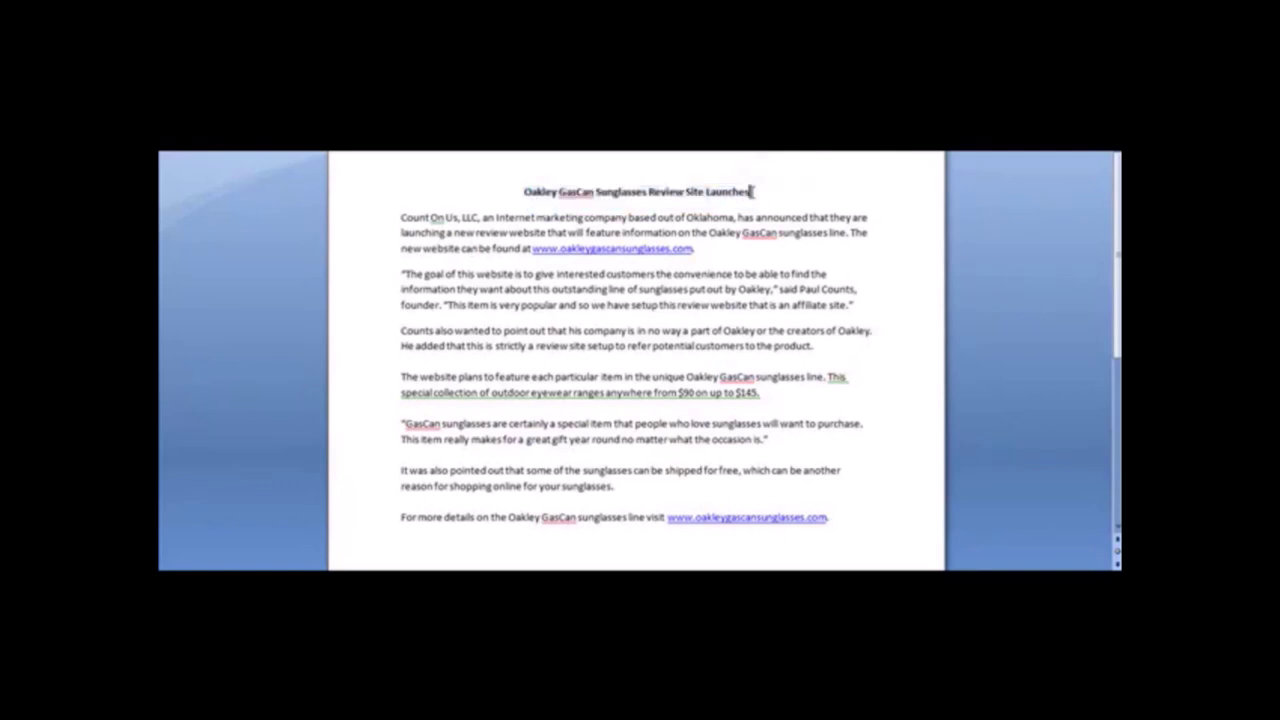
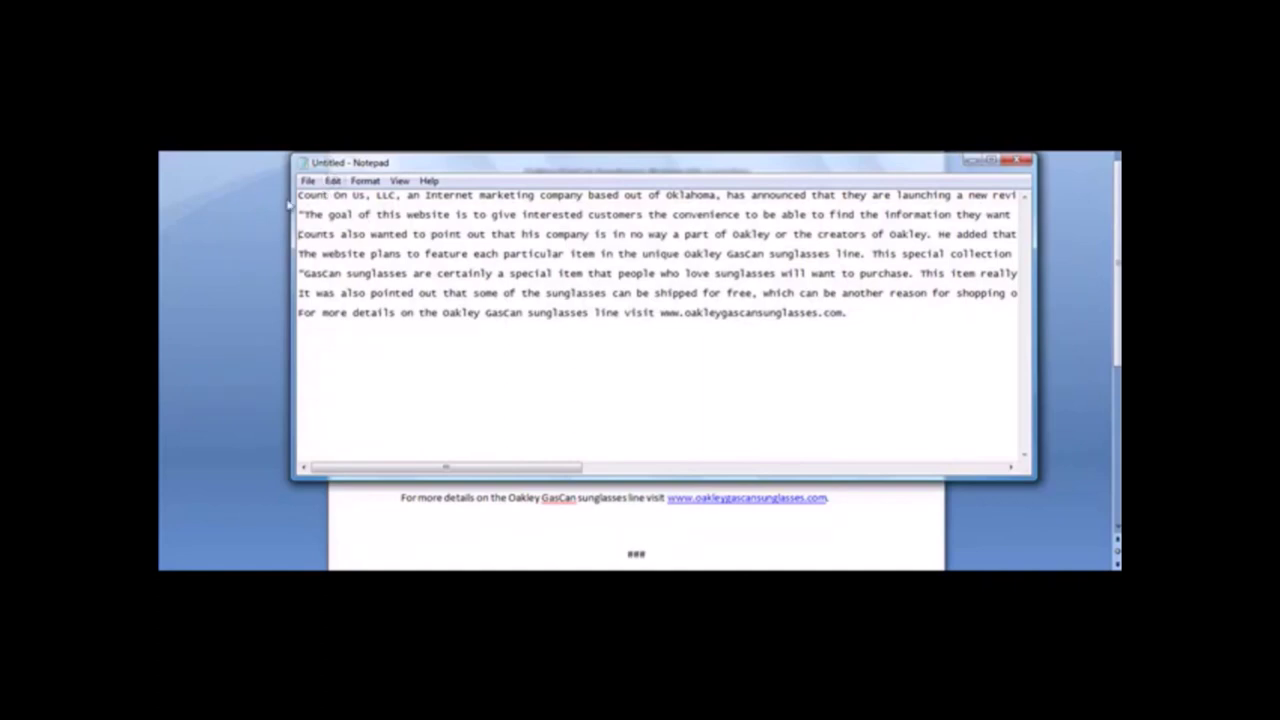
Select all the release text in Notepad and place the cursor at its very start.
drag(299, 194, 911, 309)
click(874, 314)
key(ctrl+a)
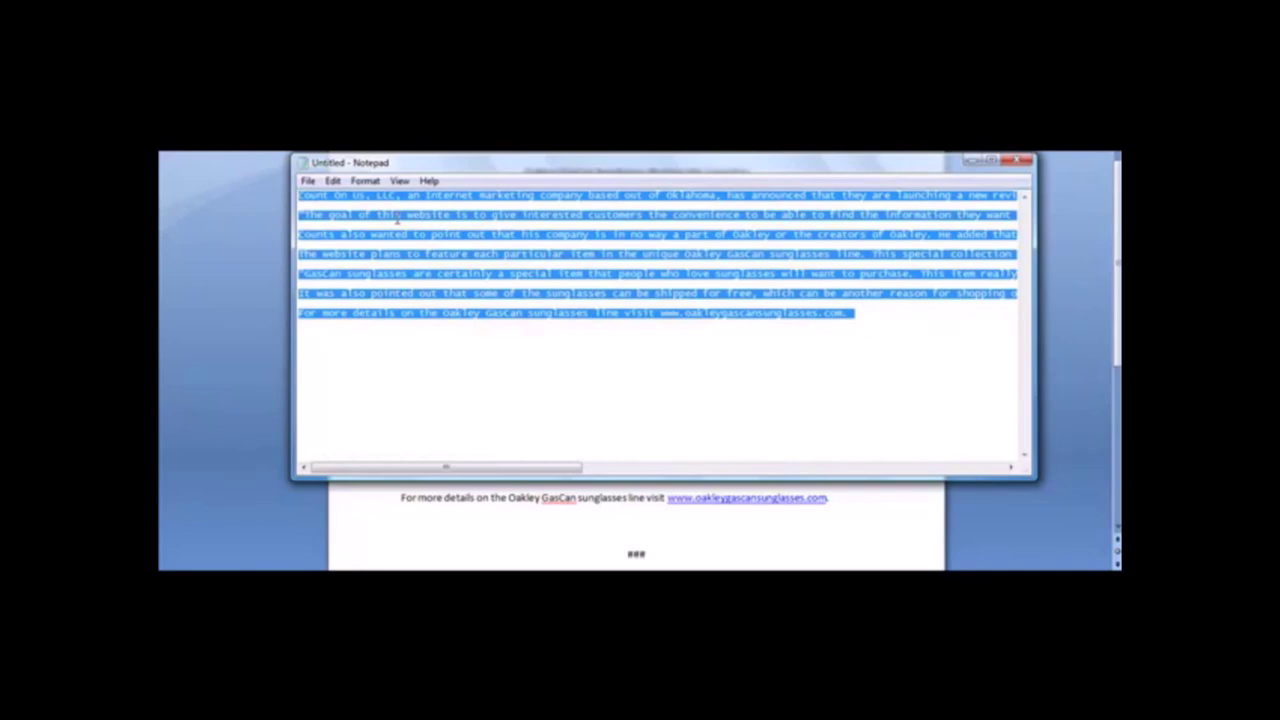
click(300, 198)
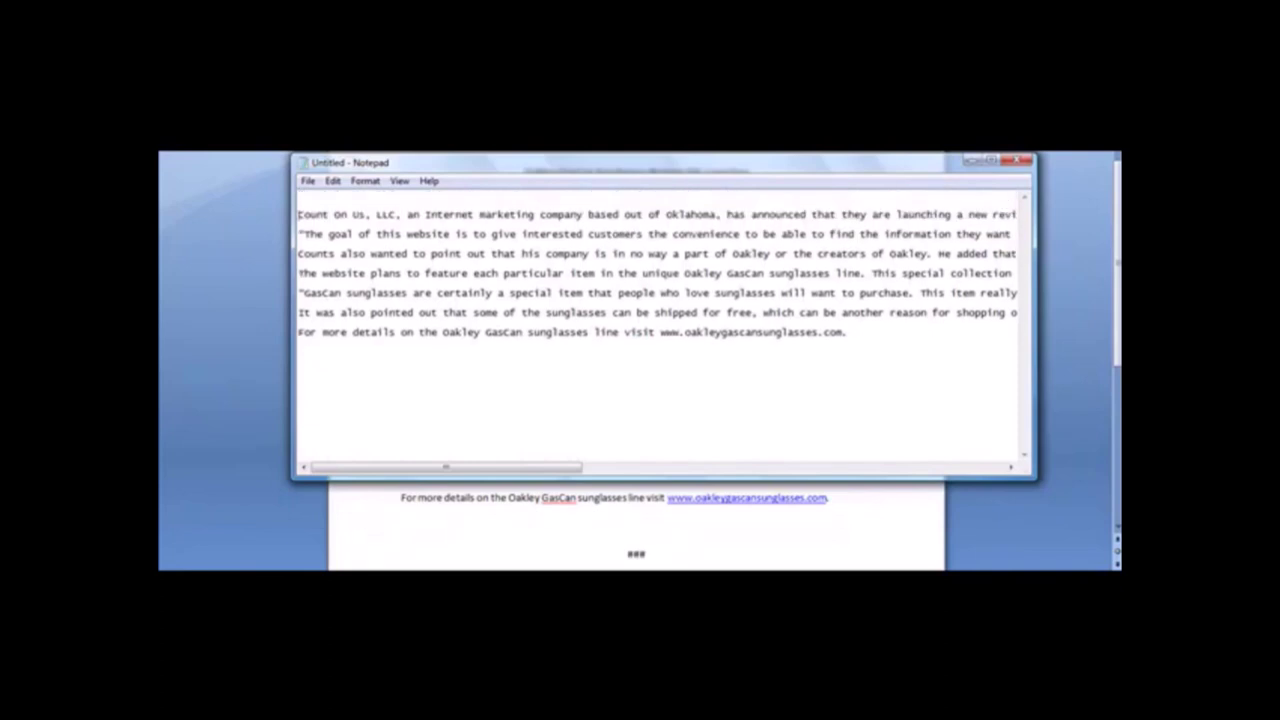
Copy the headline from the Word sales copy and return to the Notepad note.
click(224, 214)
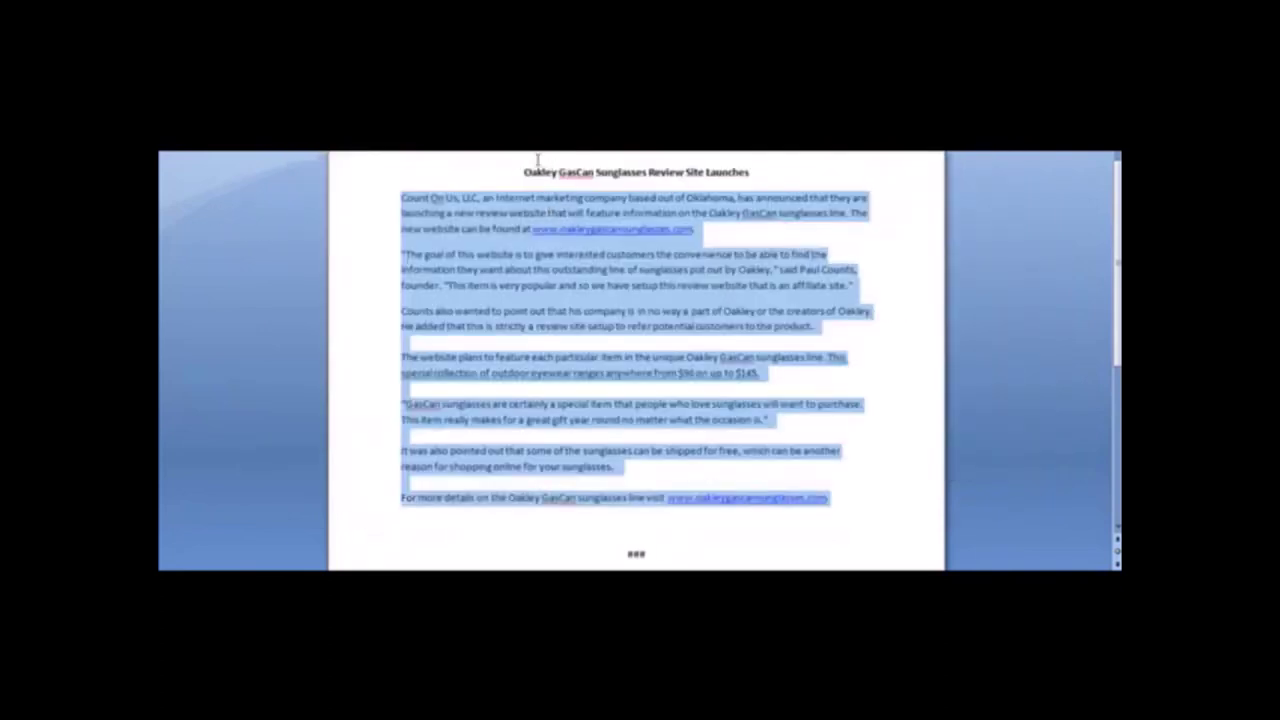
drag(523, 171, 777, 171)
key(ctrl+c)
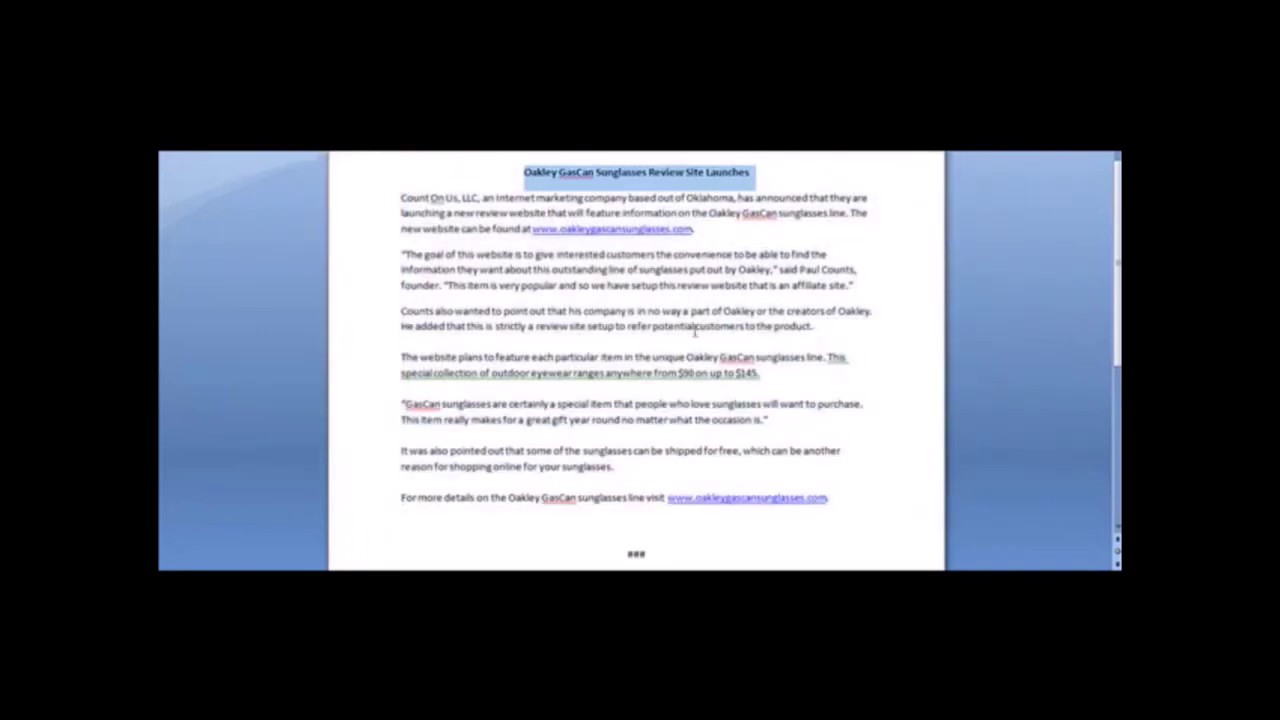
click(760, 562)
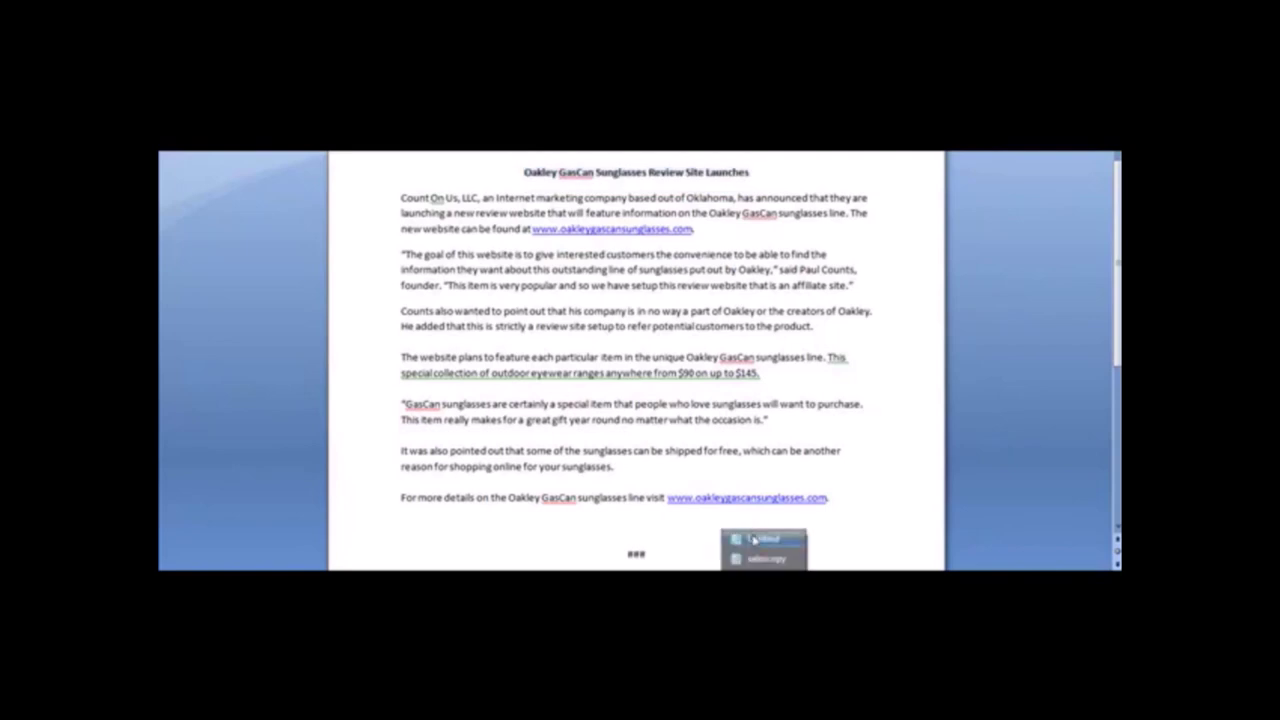
click(760, 538)
Paste the headline, then add 'Summary: A new review website is launching for the Oakley GasCan sunglasses line.'.
key(ctrl+v)
key(Return)
text(Summary: )
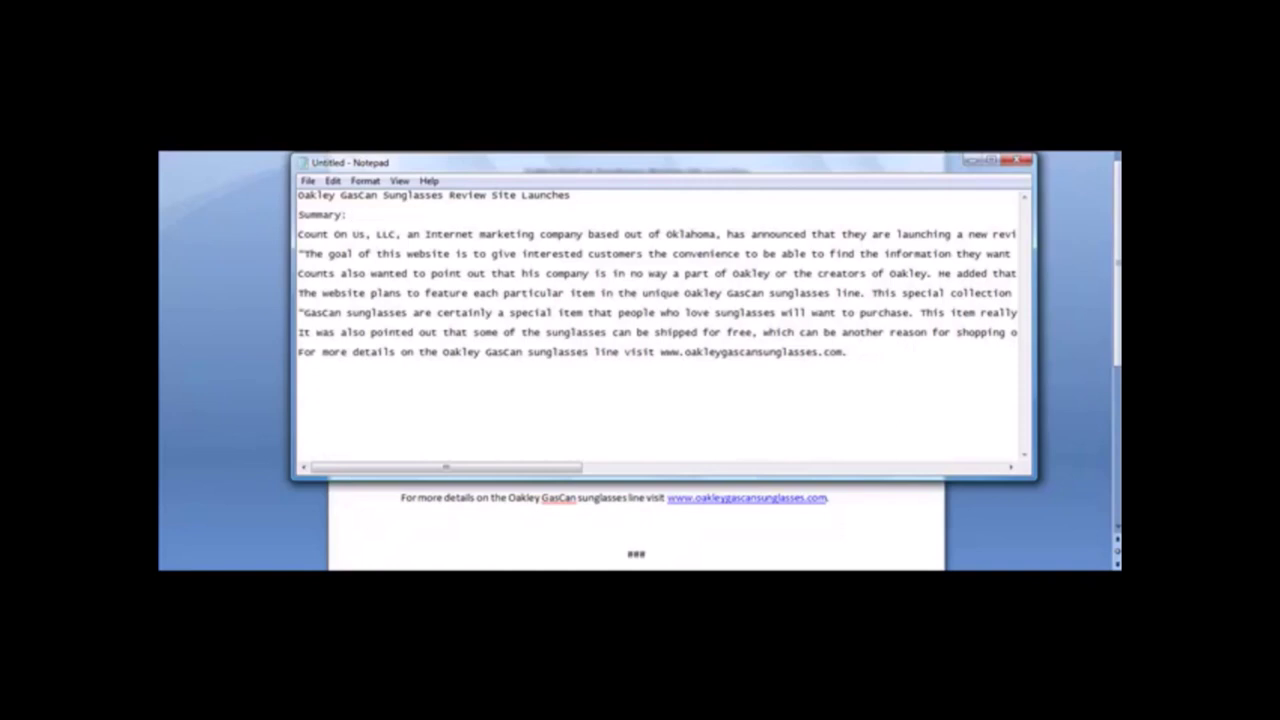
text(A new review website is launching fo r)
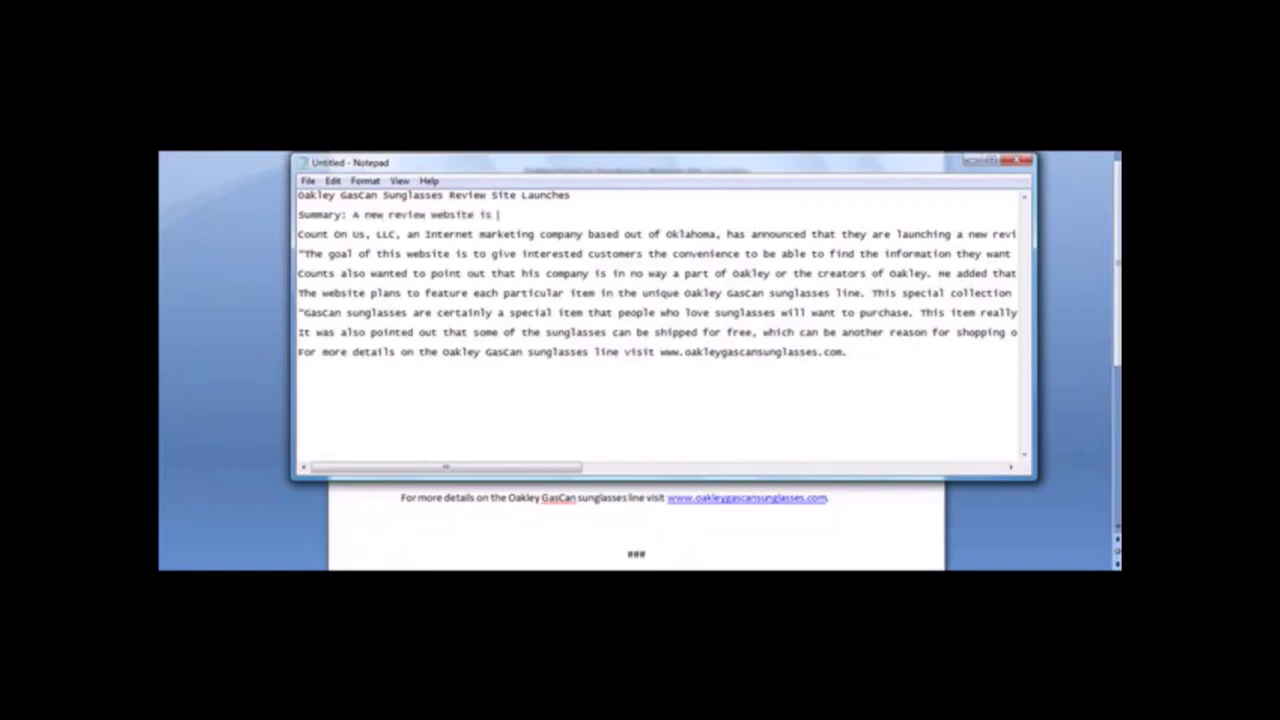
key(BackSpace)
key(BackSpace)
text(r the Oakley GasCan su)
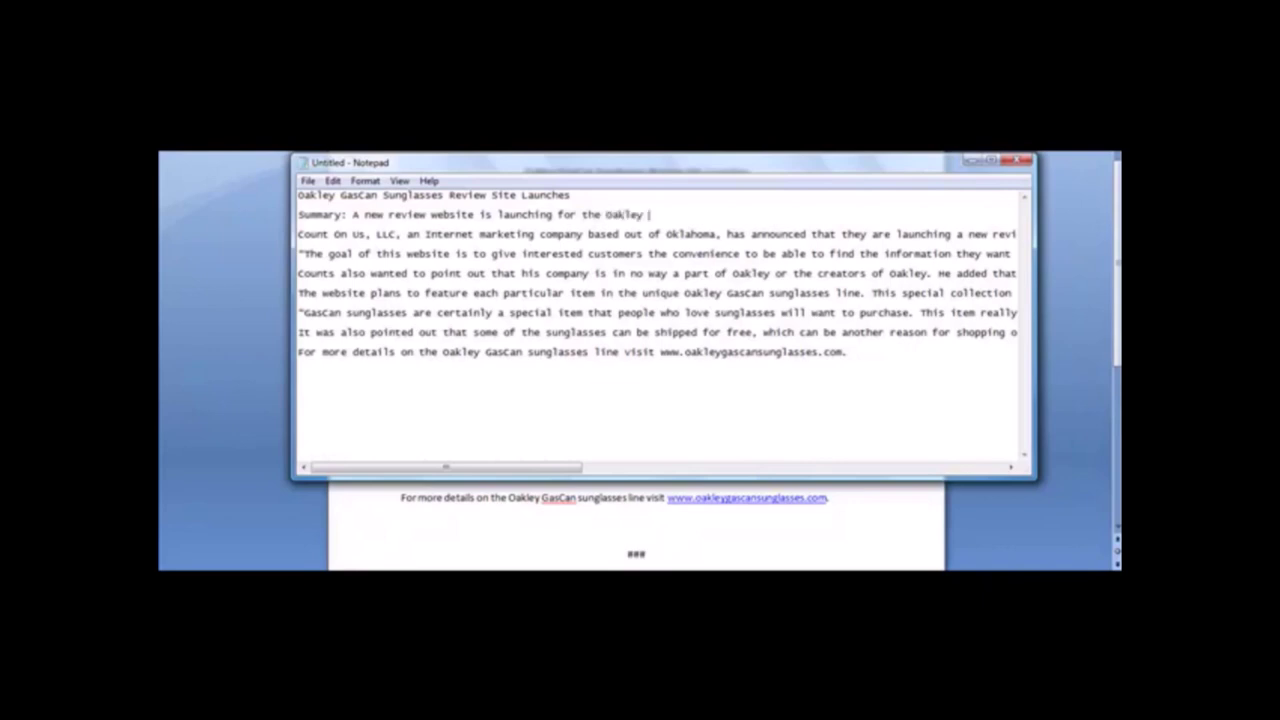
text(nglasses line.)
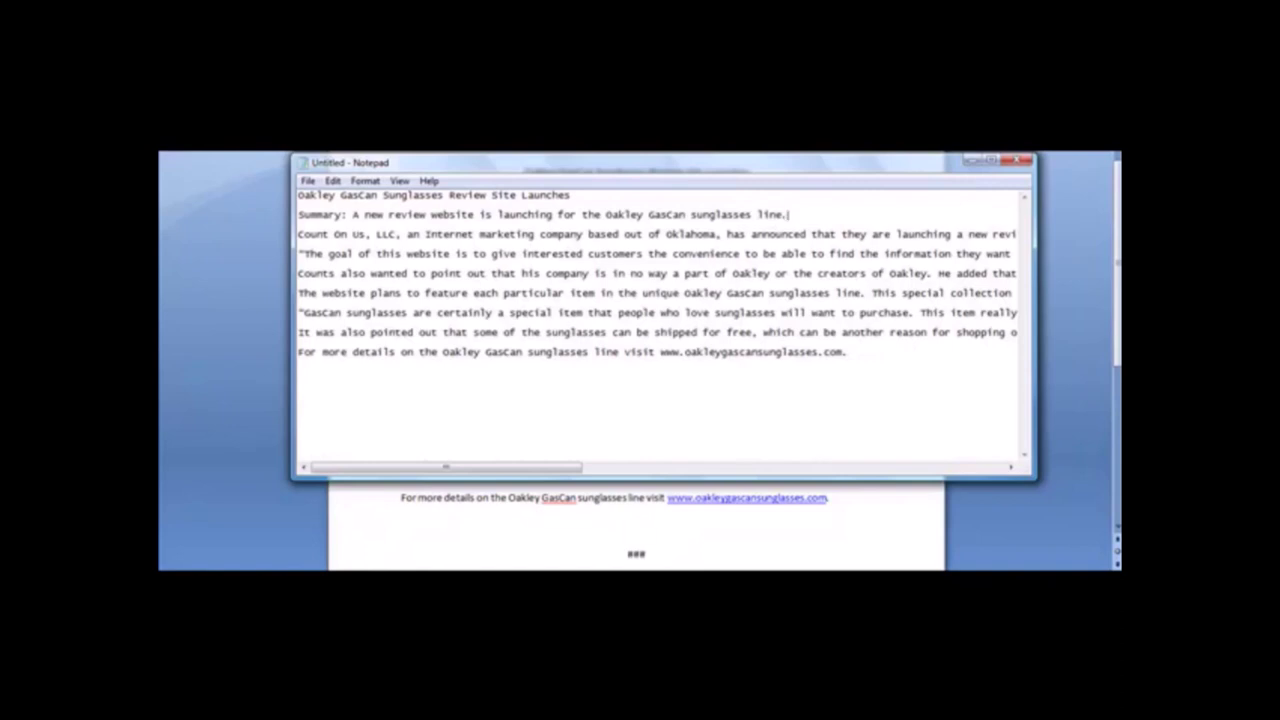
Add the line 'Keywords: Oakley, GasCan, sunglasses' below the summary.
key(Return)
text(Keywords: Oakley, Gasca)
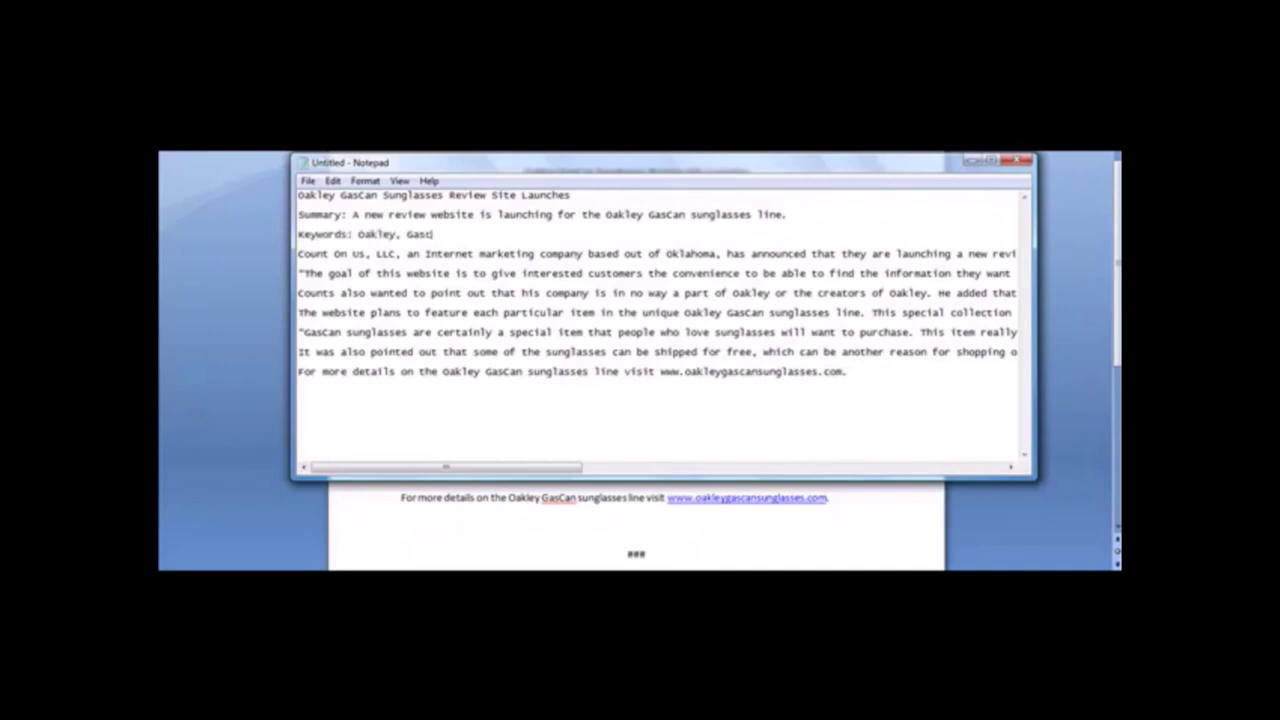
key(BackSpace)
key(BackSpace)
text(Can, sunglsas)
key(BackSpace)
key(BackSpace)
key(BackSpace)
key(BackSpace)
text(lasses)
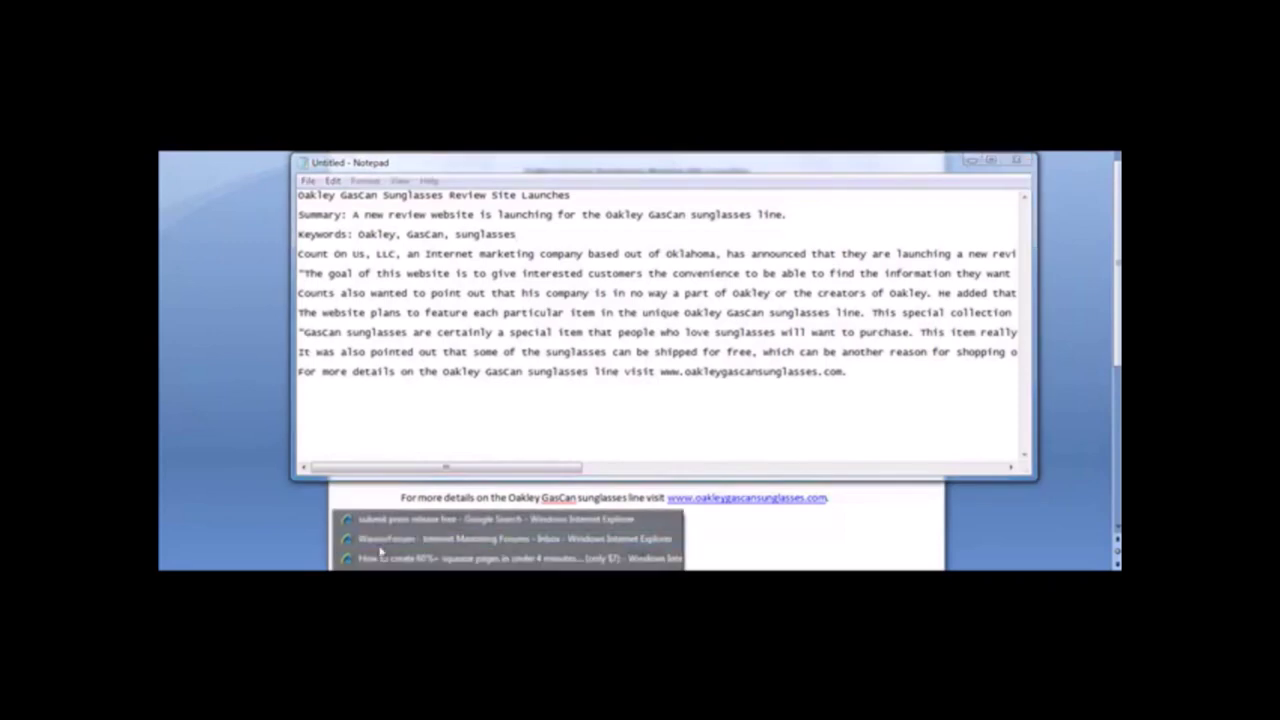
click(390, 515)
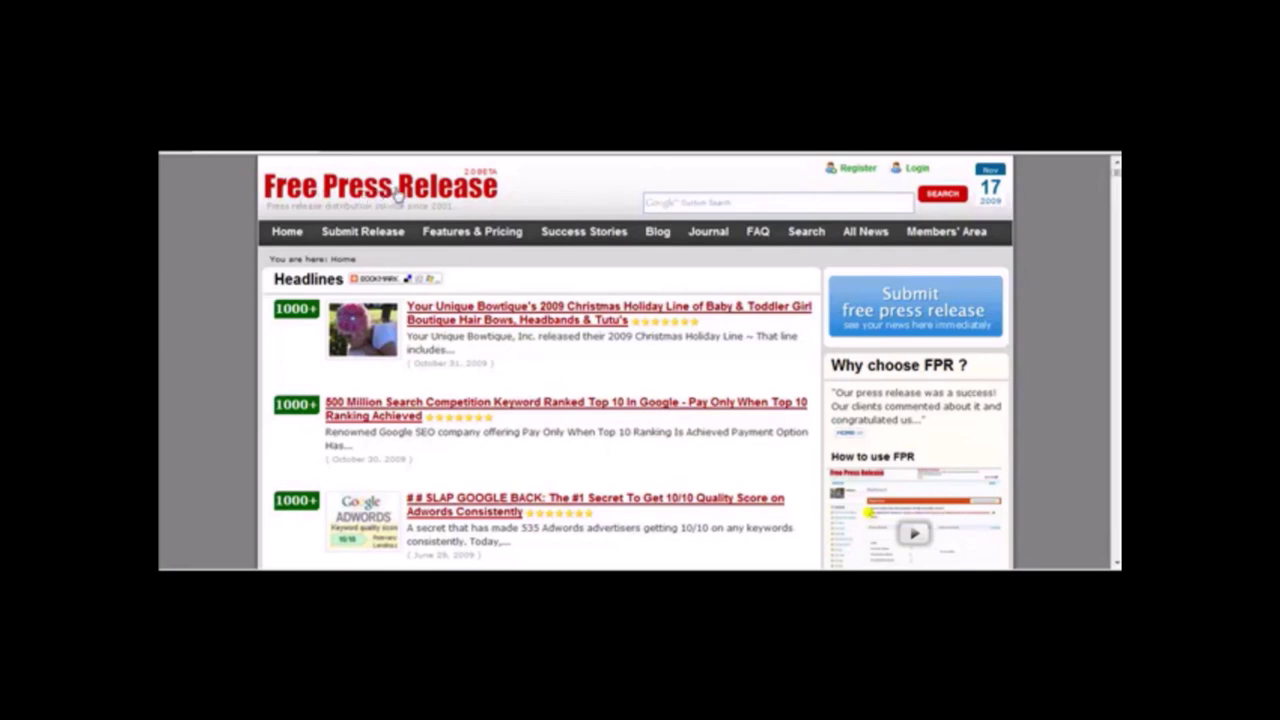
Fill the Free Press Release login form with the saved username and password.
click(862, 170)
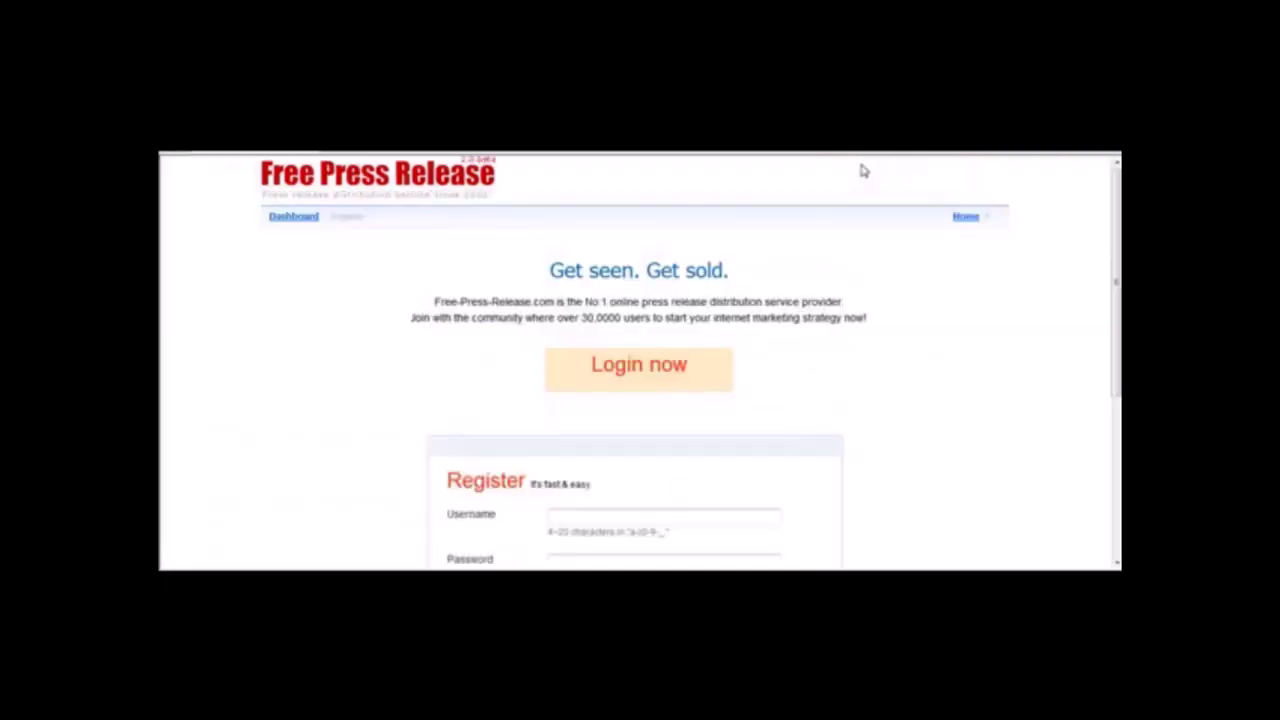
scroll(1109, 371, down, 3)
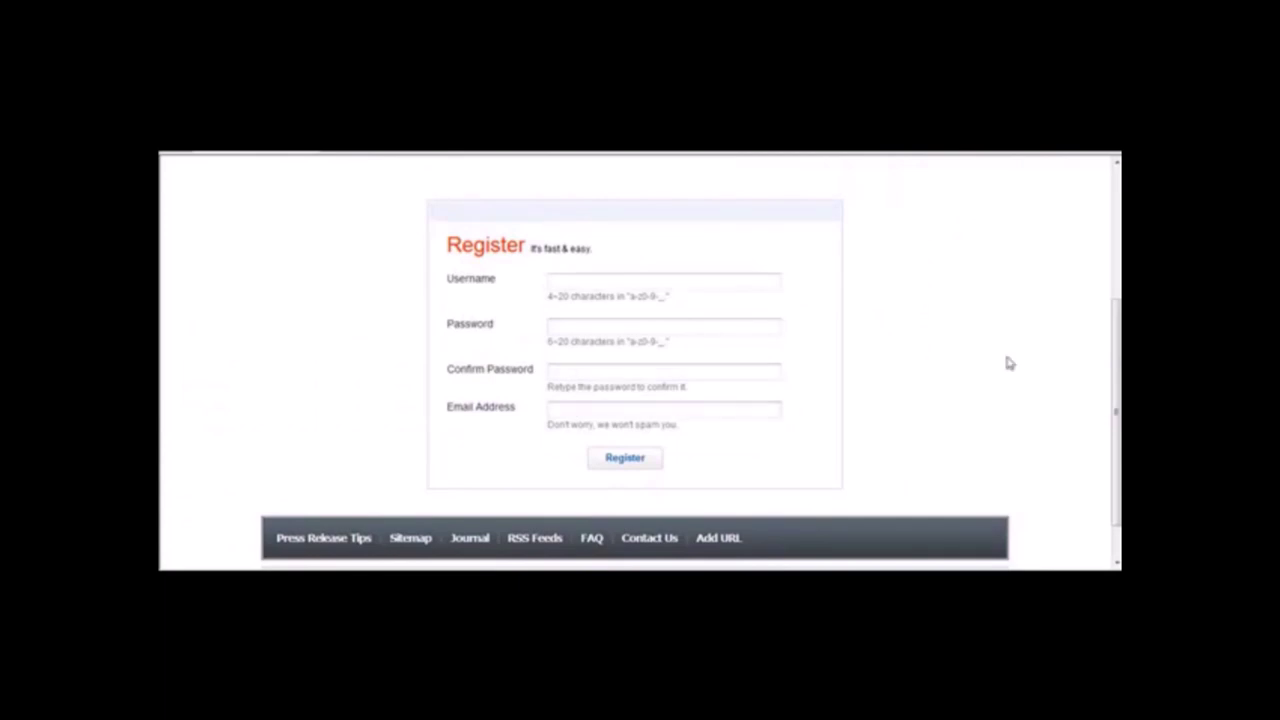
scroll(1100, 371, up, 3)
click(405, 188)
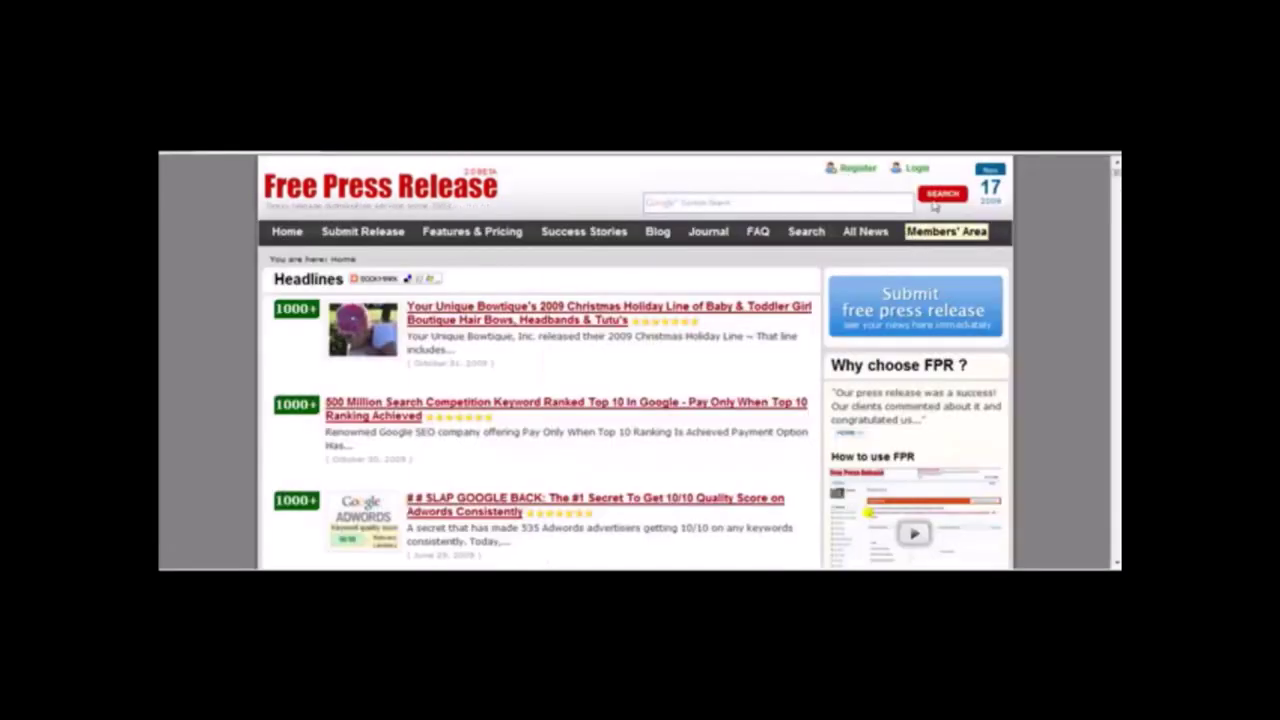
click(917, 168)
key(Down)
key(Return)
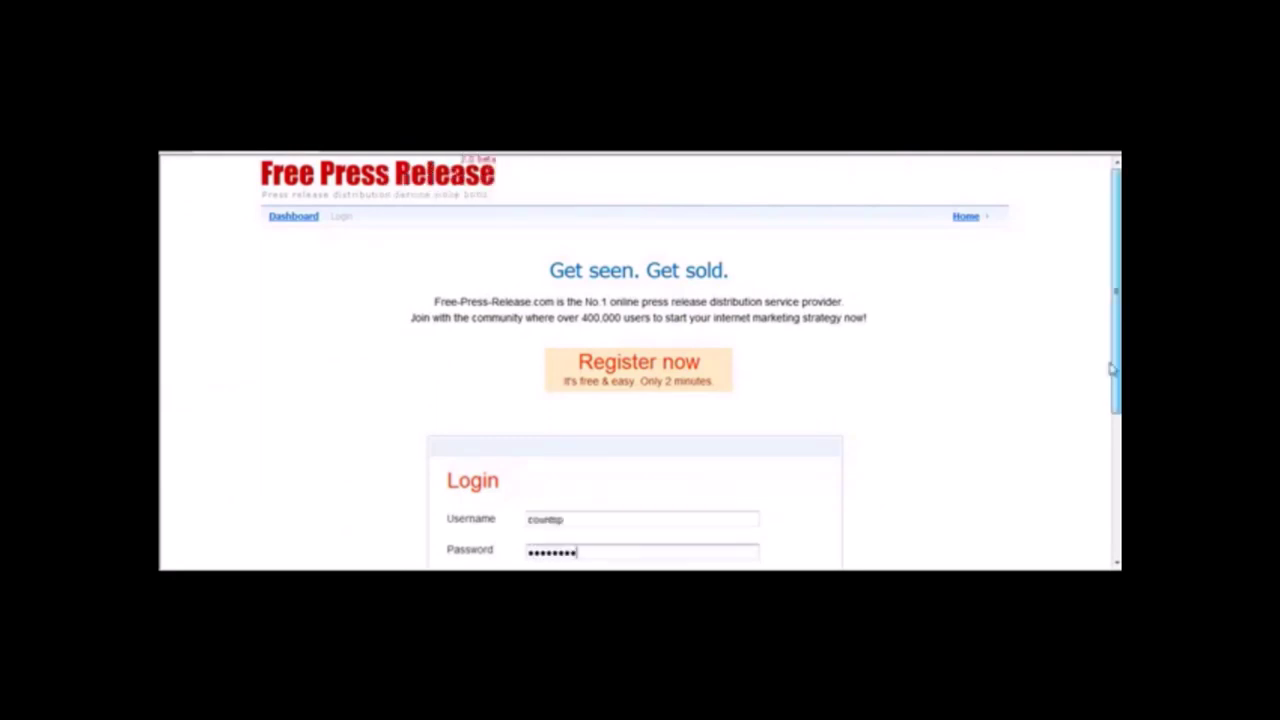
scroll(811, 394, down, 2)
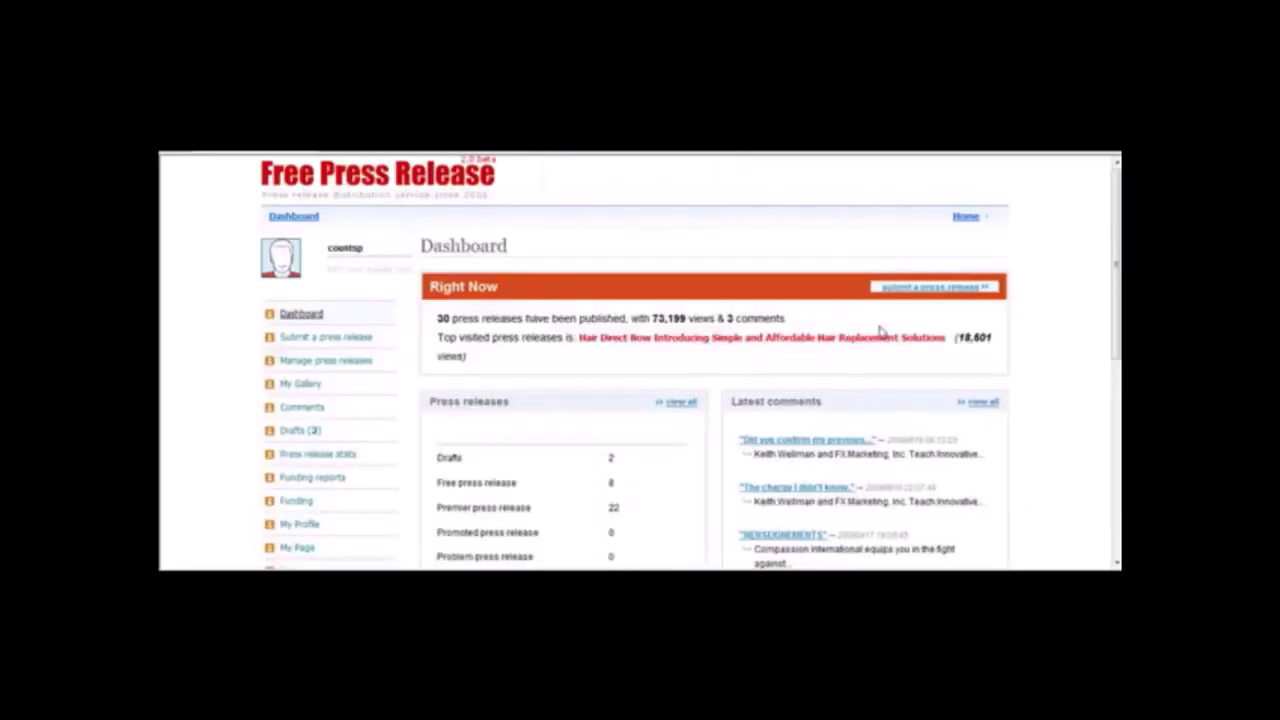
Submit a new press release as the Premier Press release type and continue to its form.
click(900, 287)
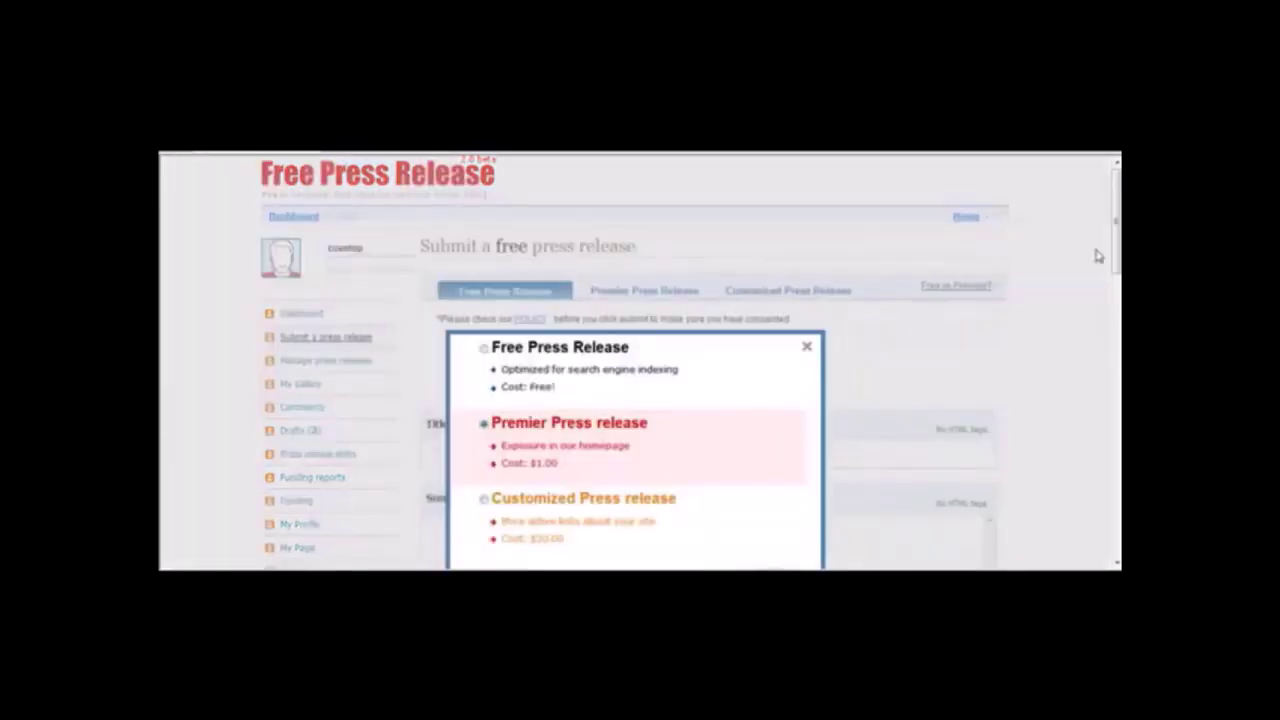
mouse_move(1118, 248)
mouse_down()
mouse_move(1118, 290)
mouse_move(1118, 266)
mouse_up()
mouse_move(543, 337)
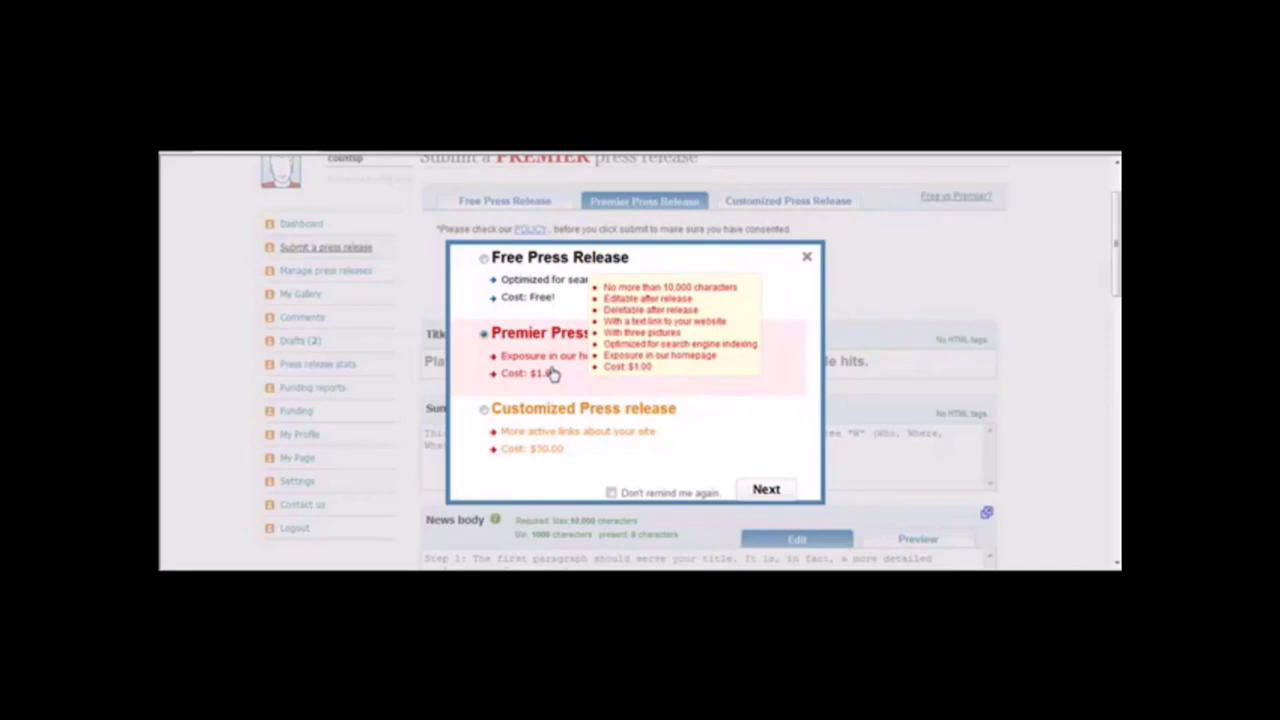
click(486, 262)
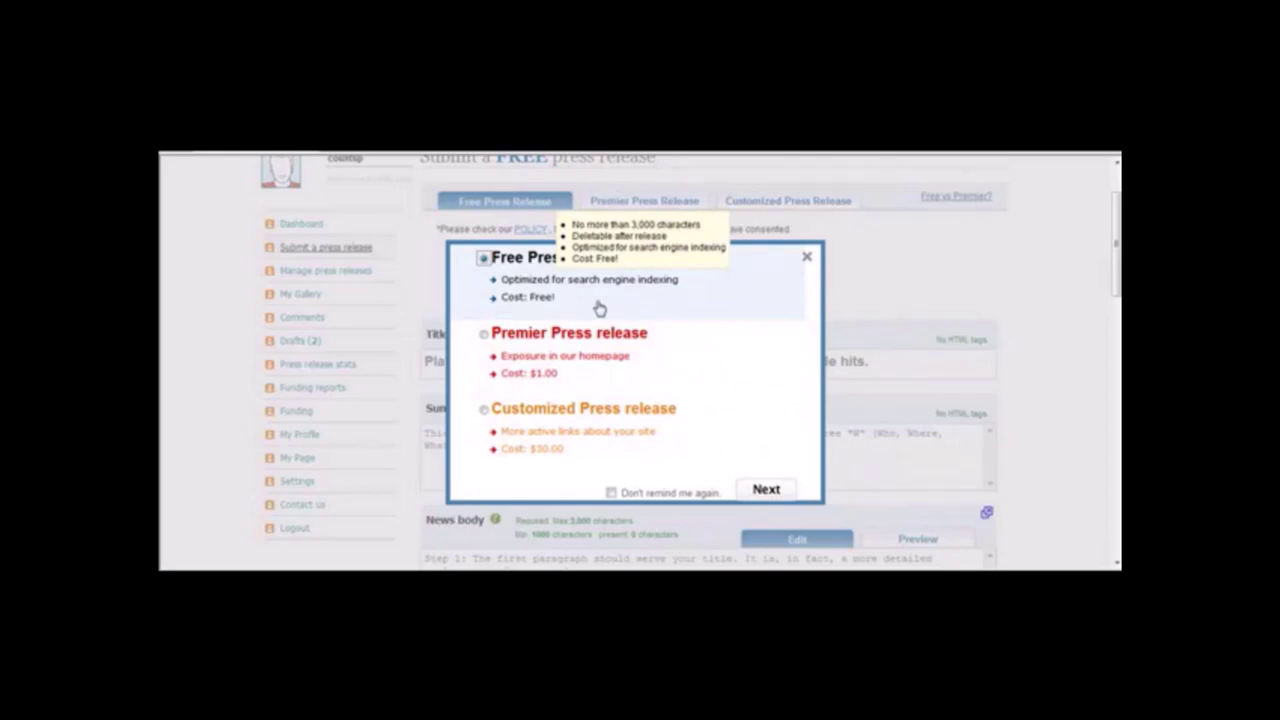
click(486, 336)
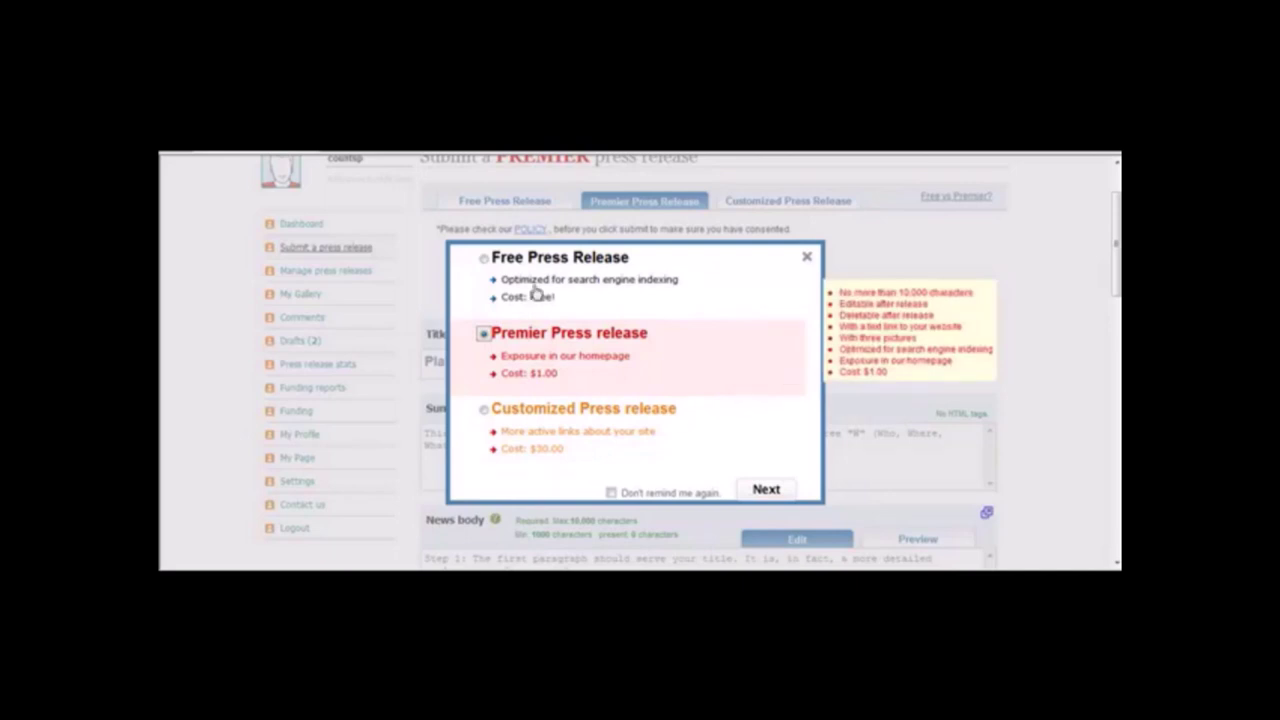
click(485, 262)
click(483, 333)
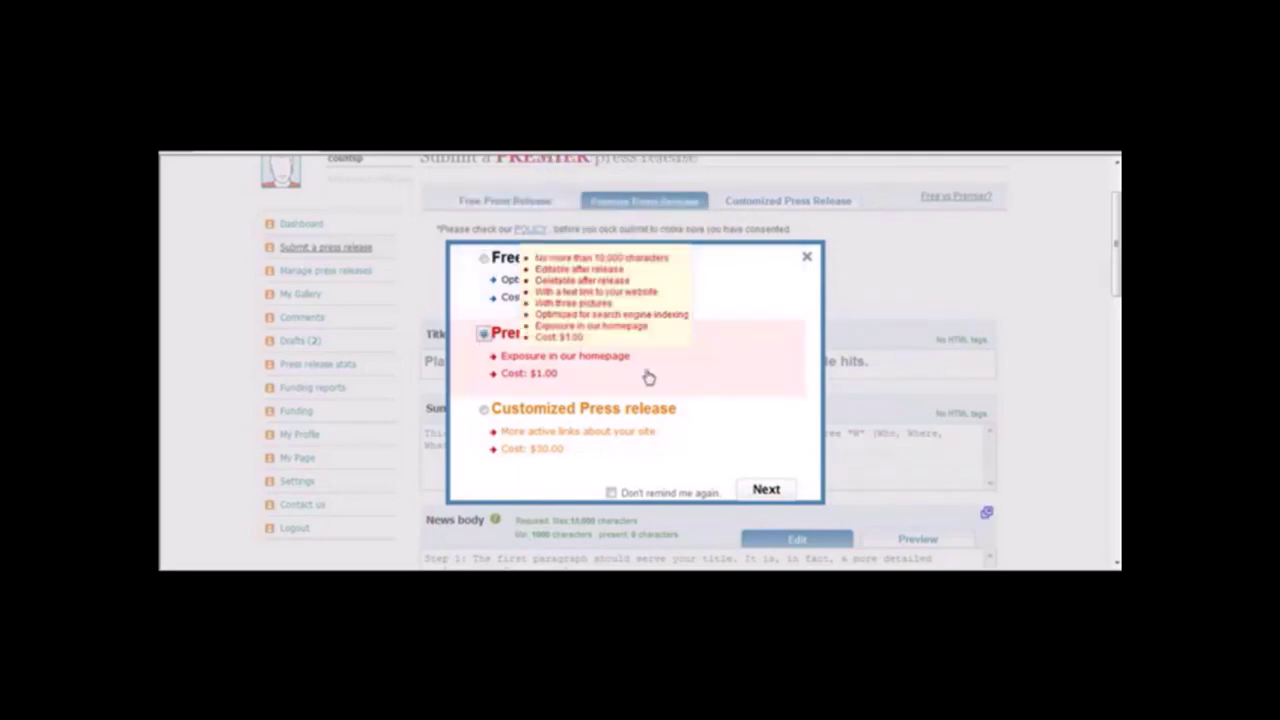
click(766, 489)
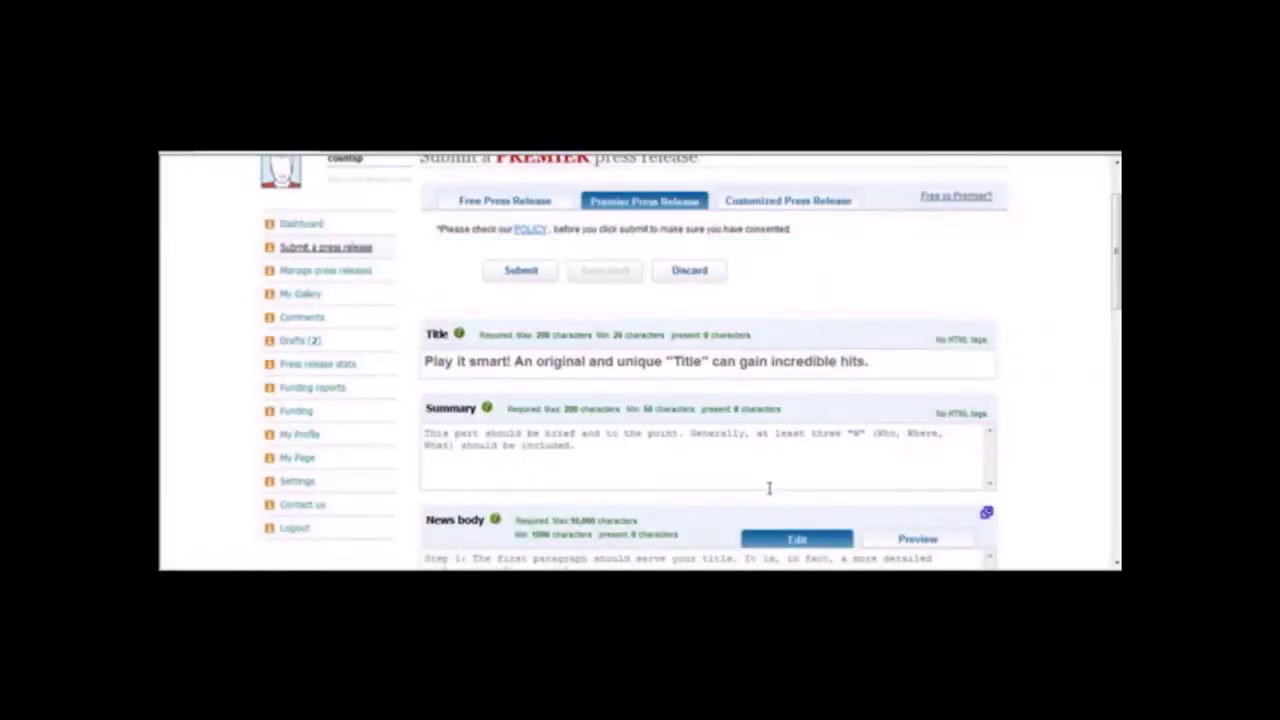
Cut the headline from the Notepad draft and paste it into the Title field.
click(595, 362)
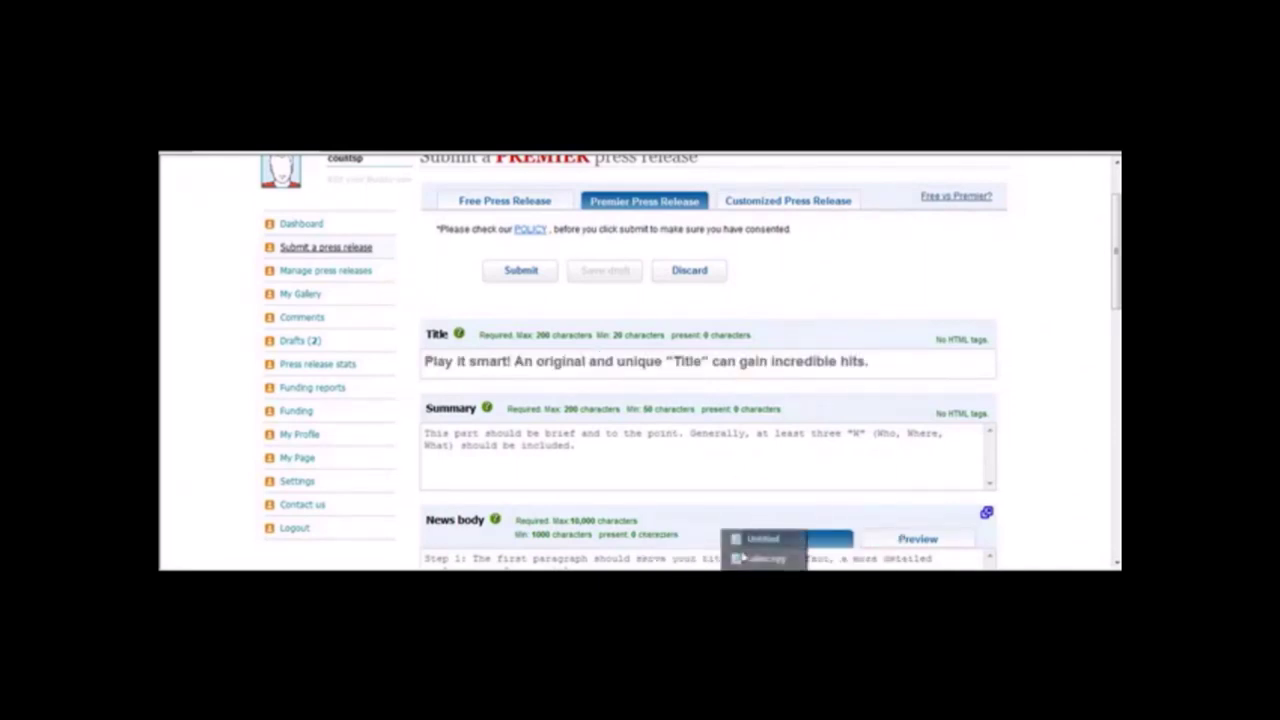
click(760, 539)
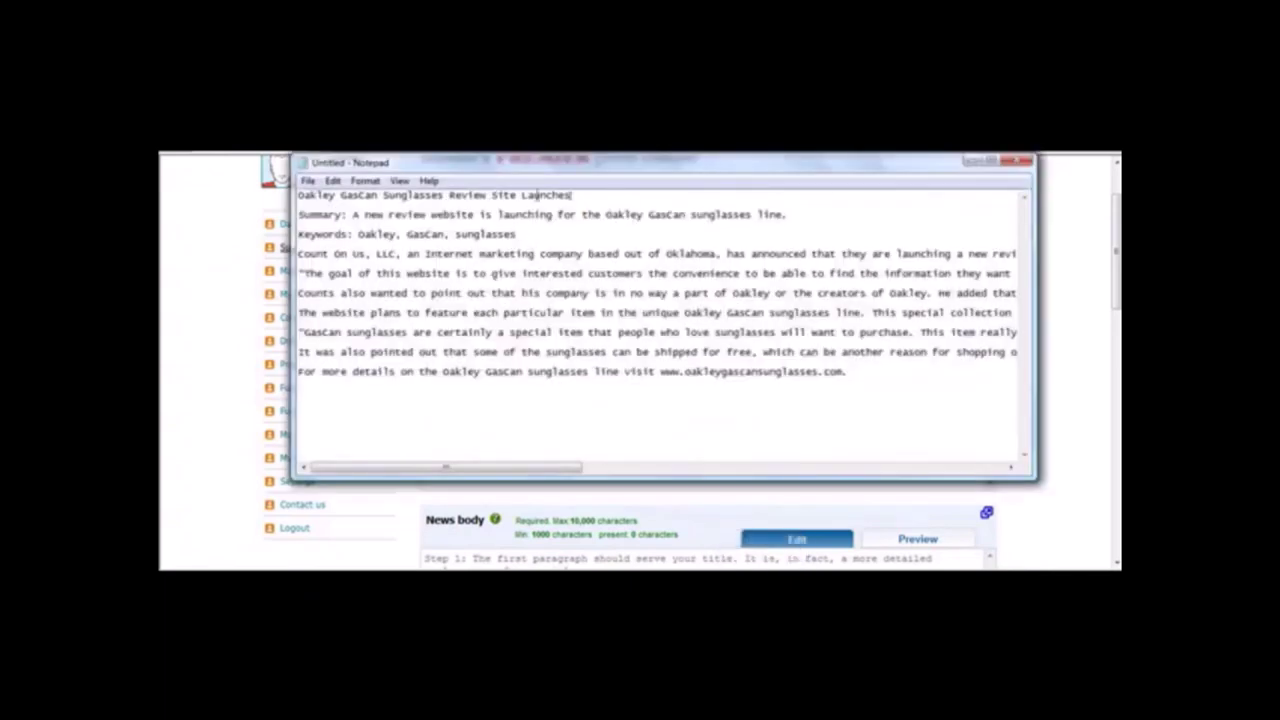
drag(572, 196, 268, 174)
key(ctrl+x)
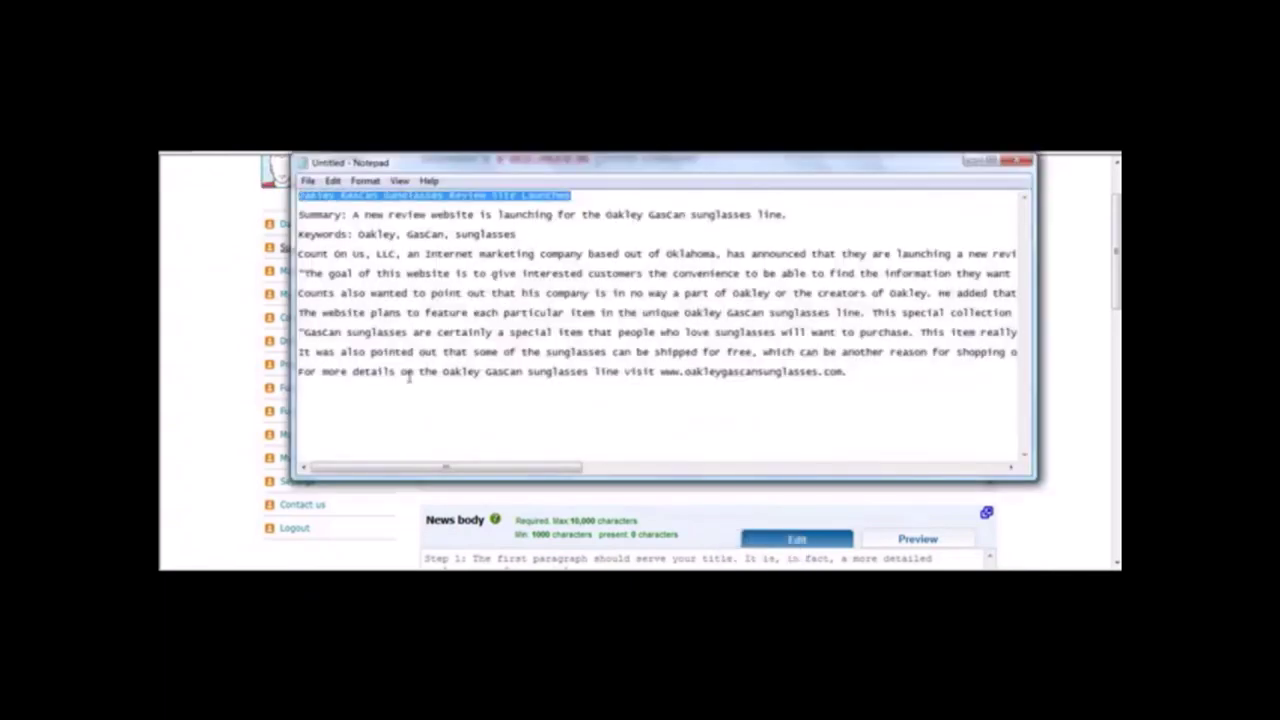
click(415, 527)
click(588, 362)
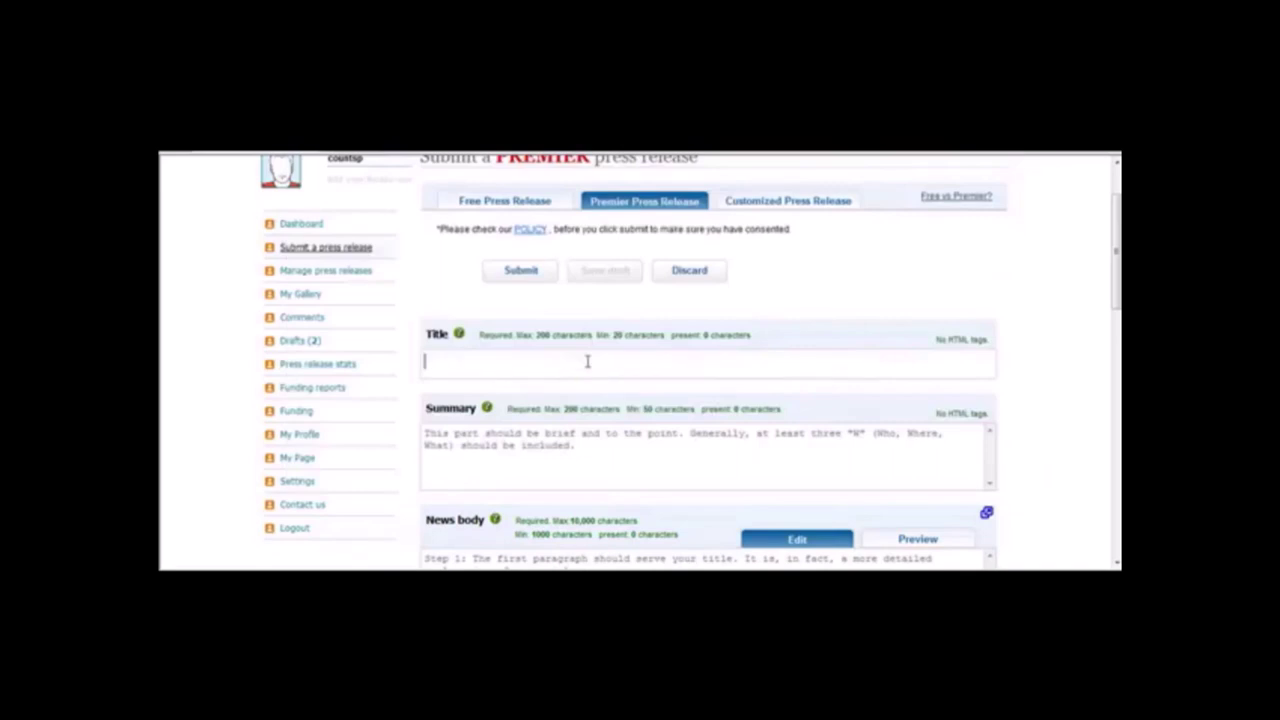
key(ctrl+v)
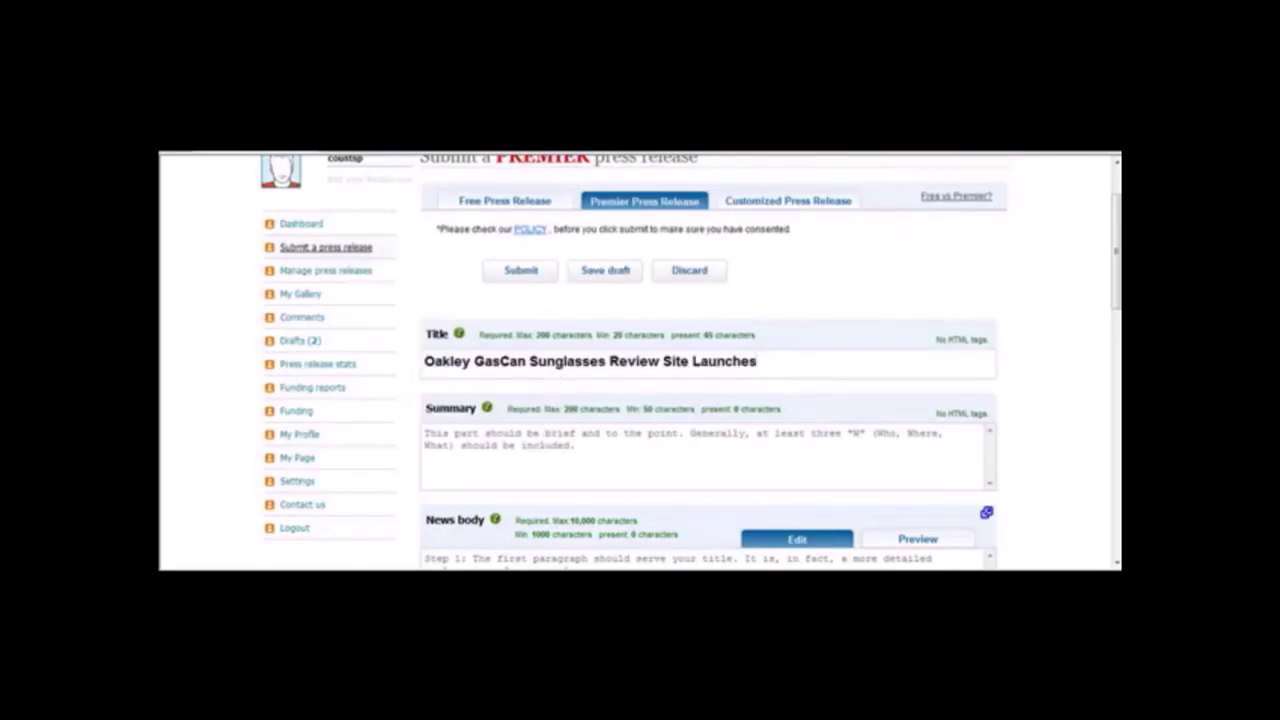
Select the summary sentence in Notepad, then log out of the account.
click(762, 552)
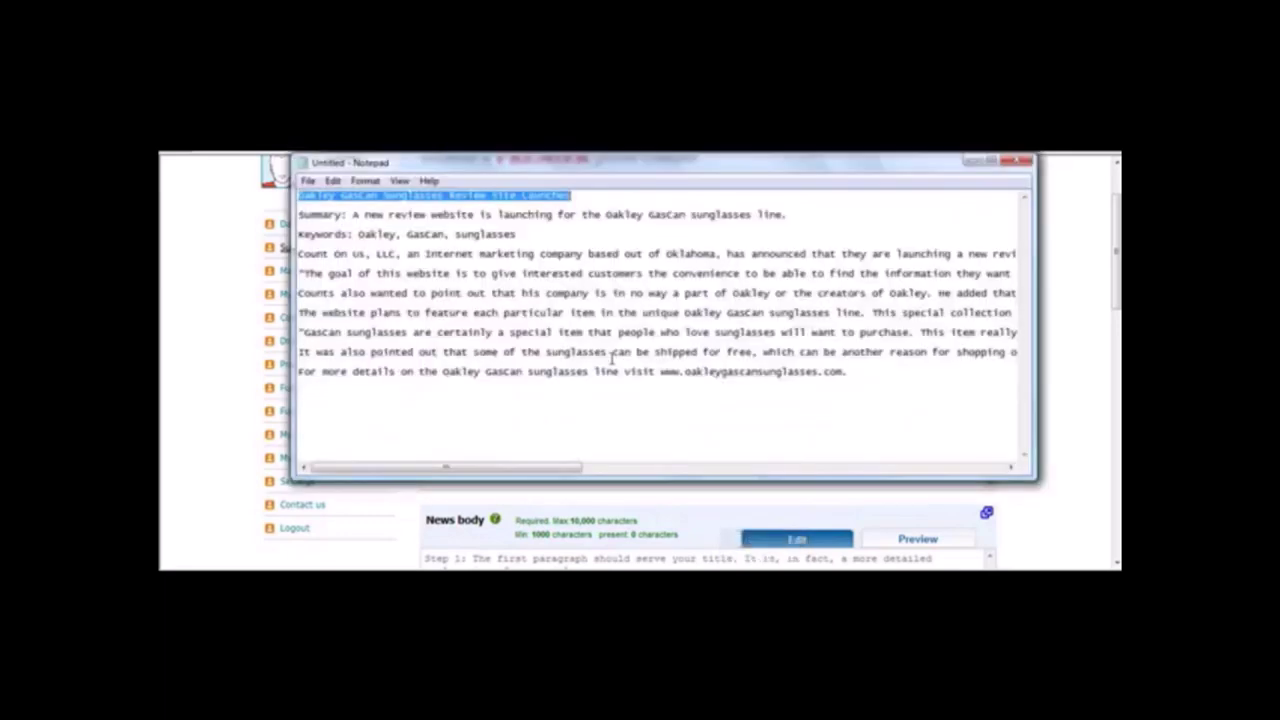
drag(352, 214, 793, 211)
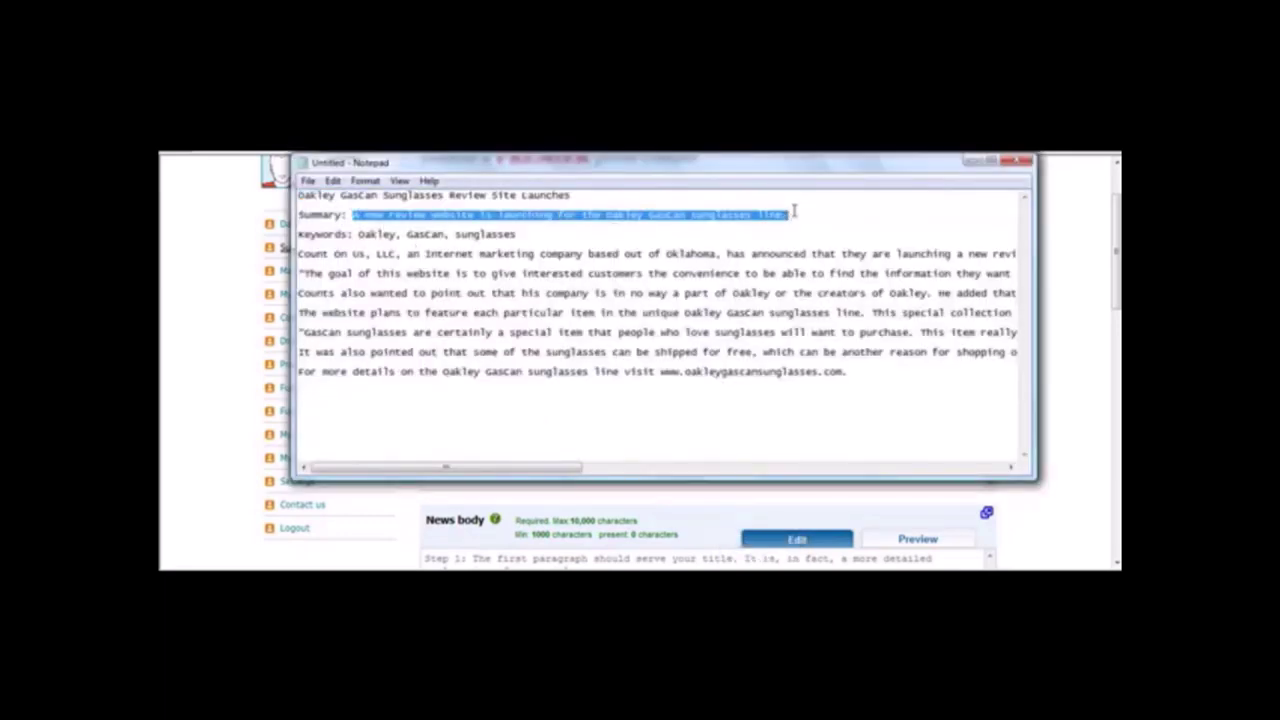
click(390, 530)
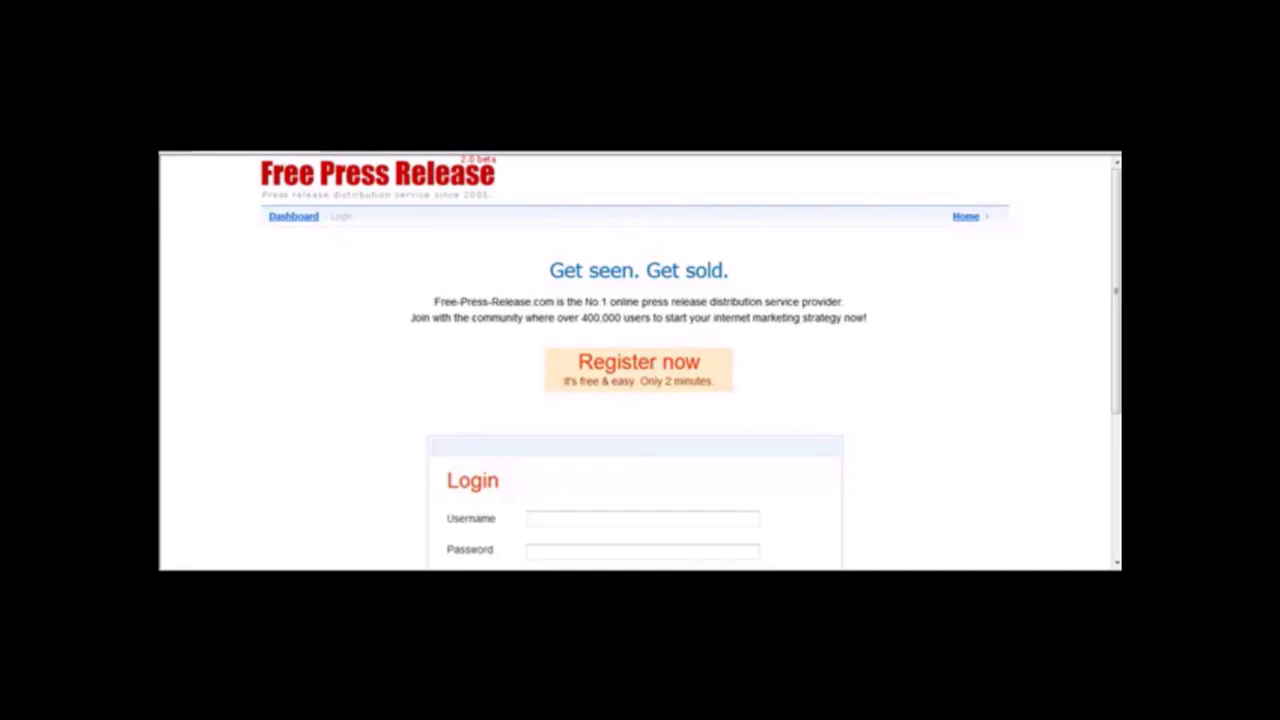
Sign back in with the saved credentials and confirm the Premier press release type.
click(448, 157)
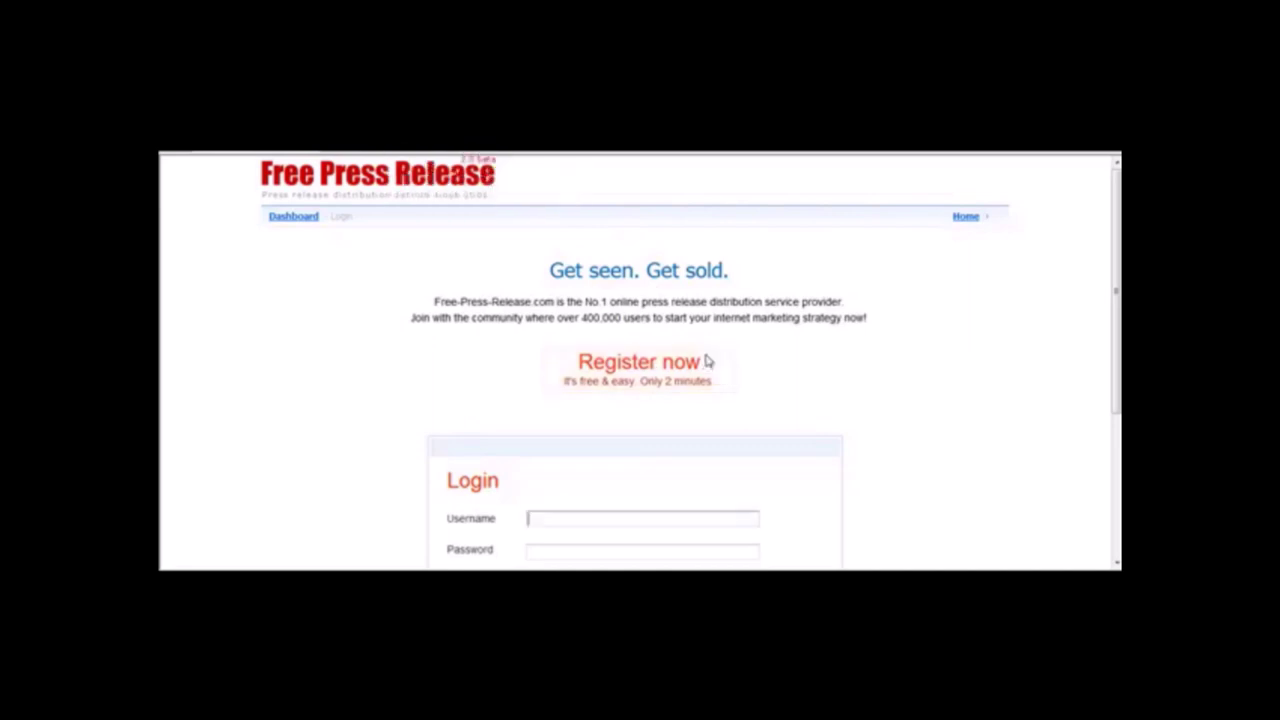
scroll(688, 460, down, 3)
click(624, 404)
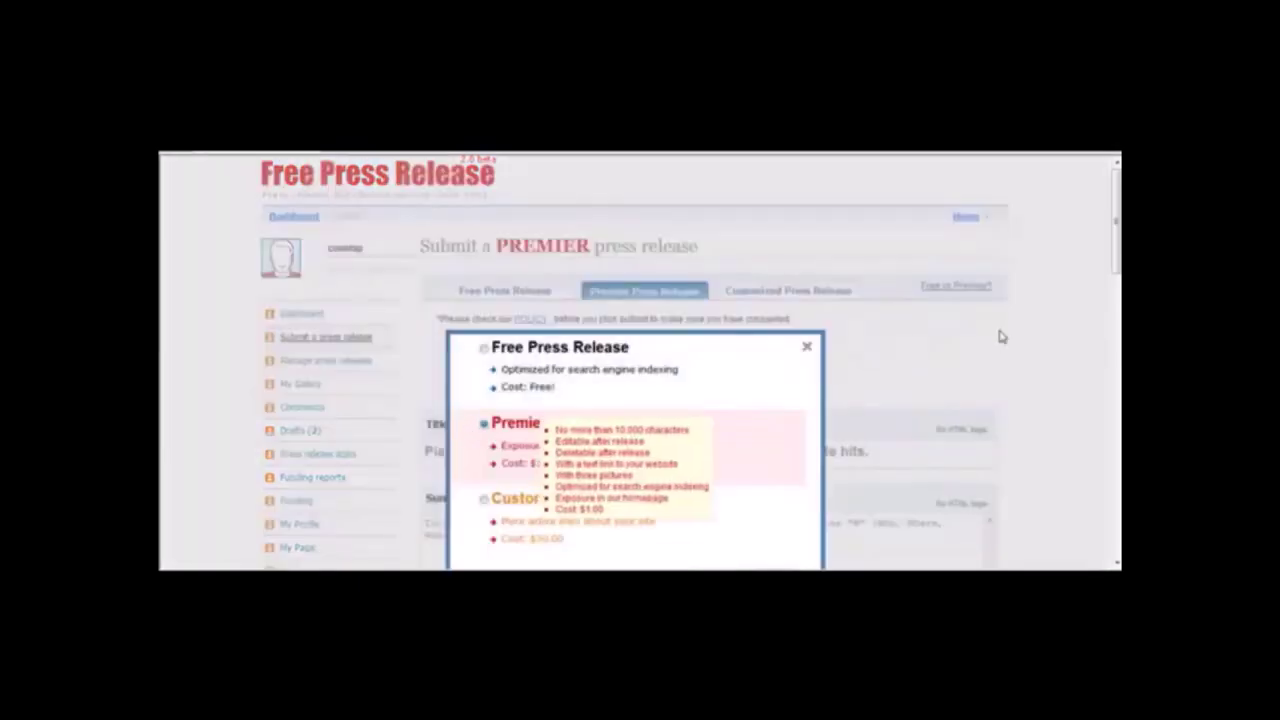
scroll(810, 348, down, 3)
click(768, 386)
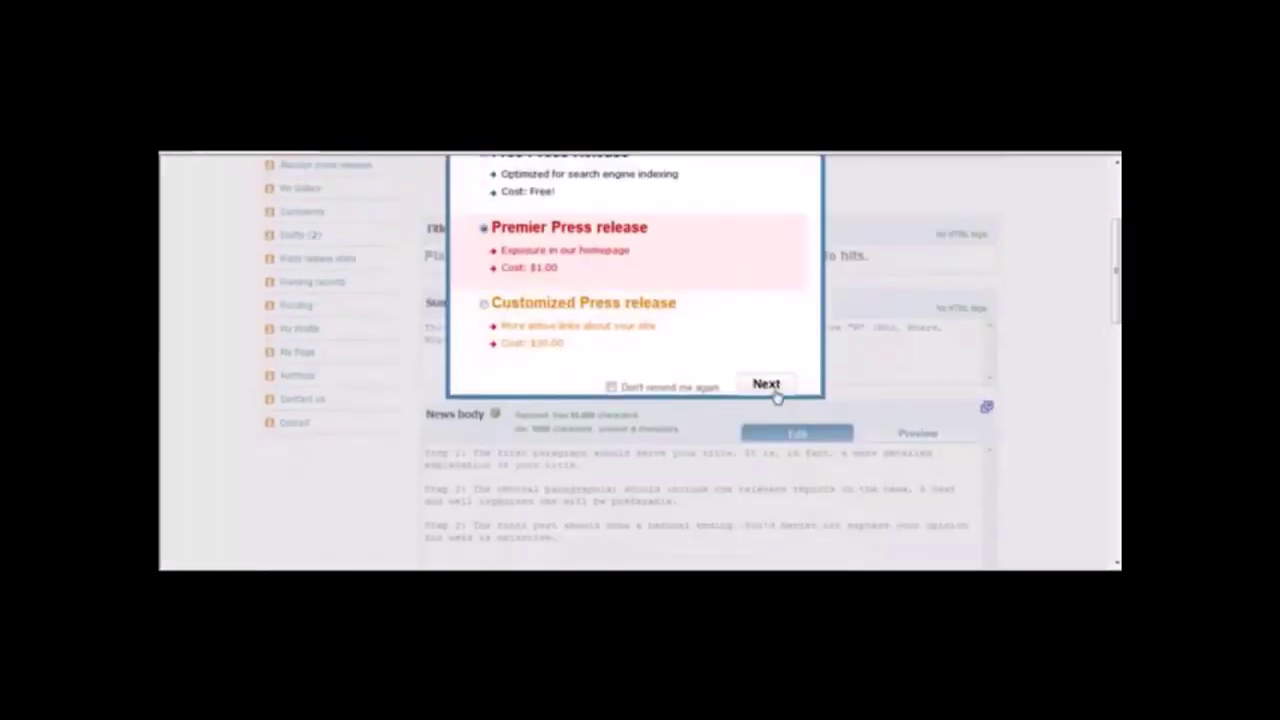
Paste the summary sentence into Summary and the headline into Title.
click(555, 341)
key(ctrl+v)
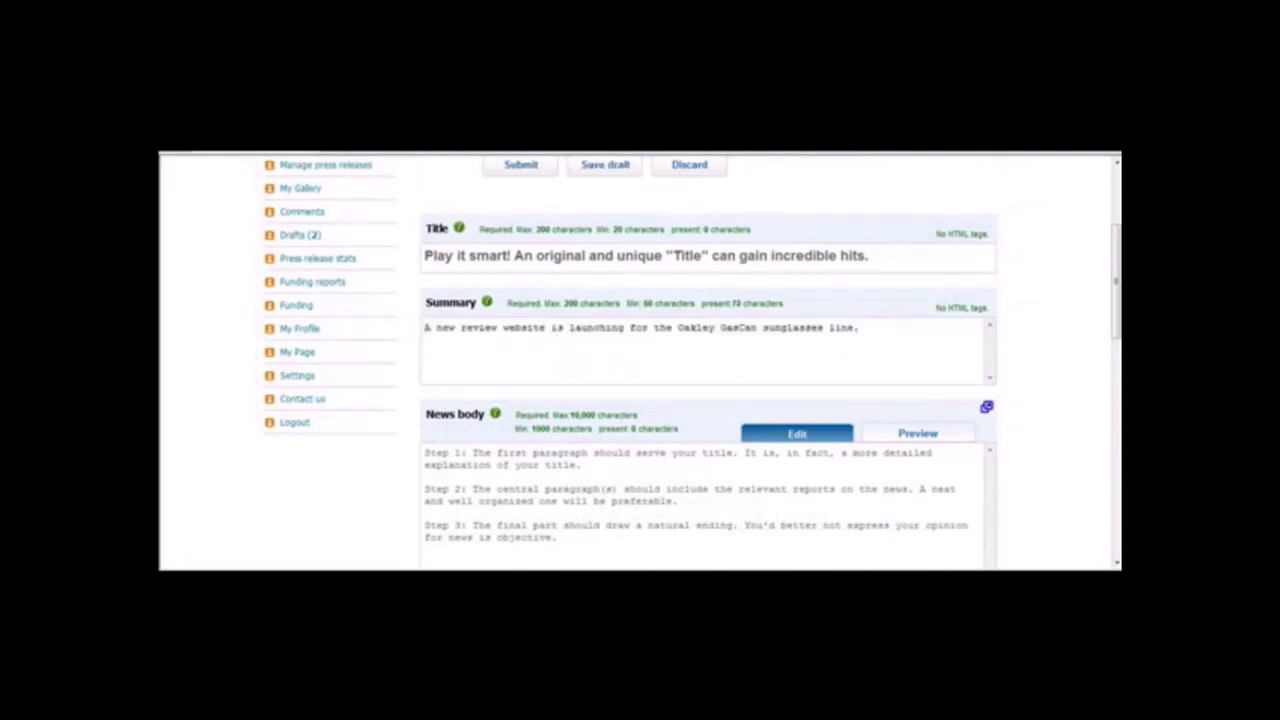
click(765, 535)
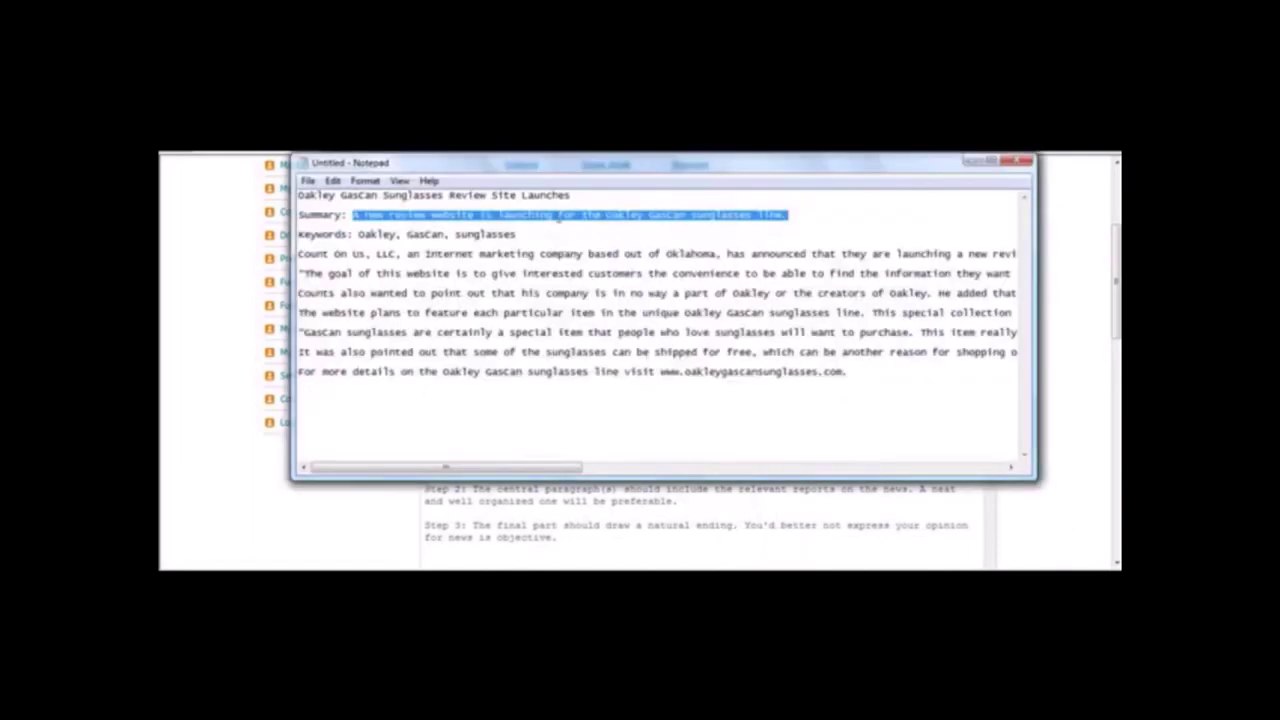
drag(604, 196, 298, 196)
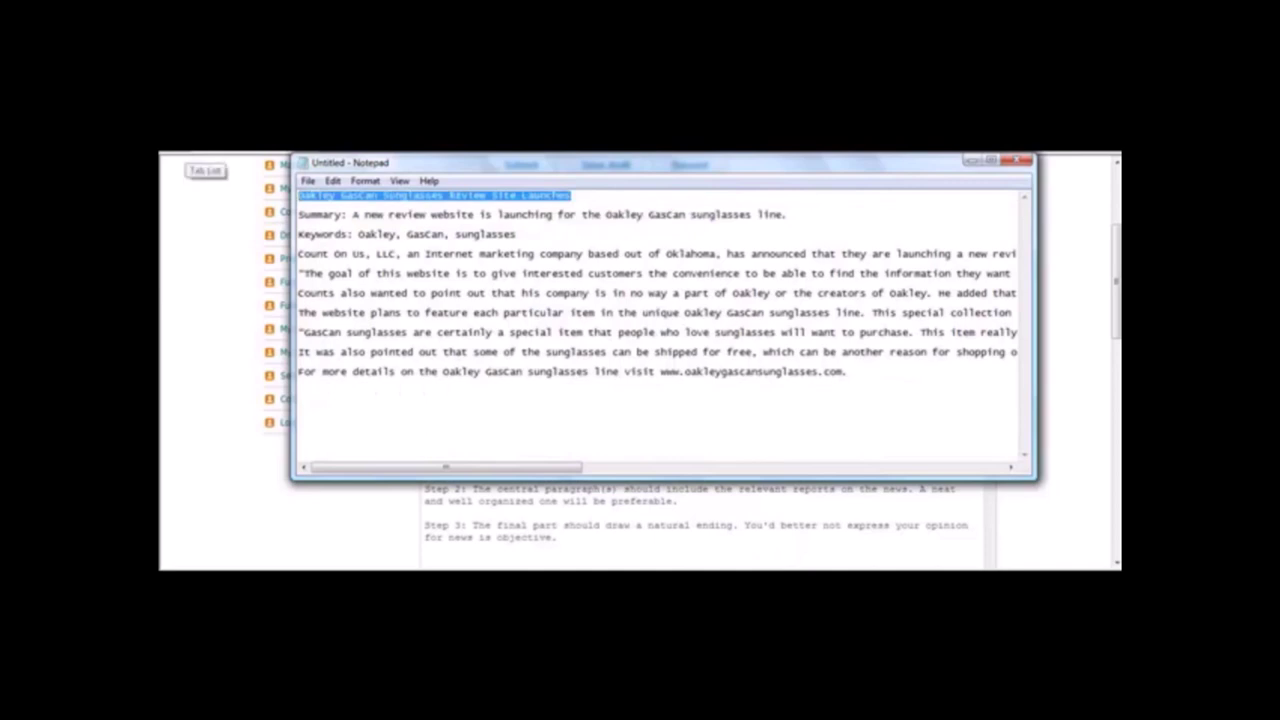
click(202, 245)
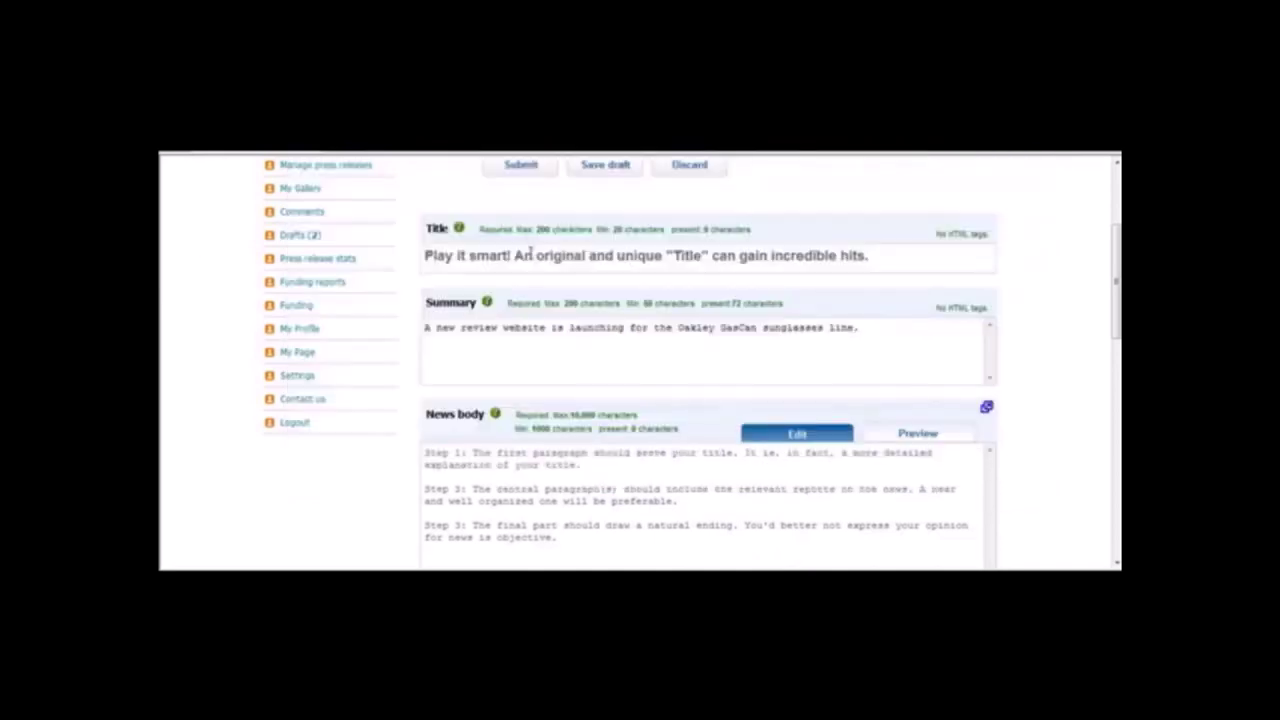
click(530, 255)
key(ctrl+v)
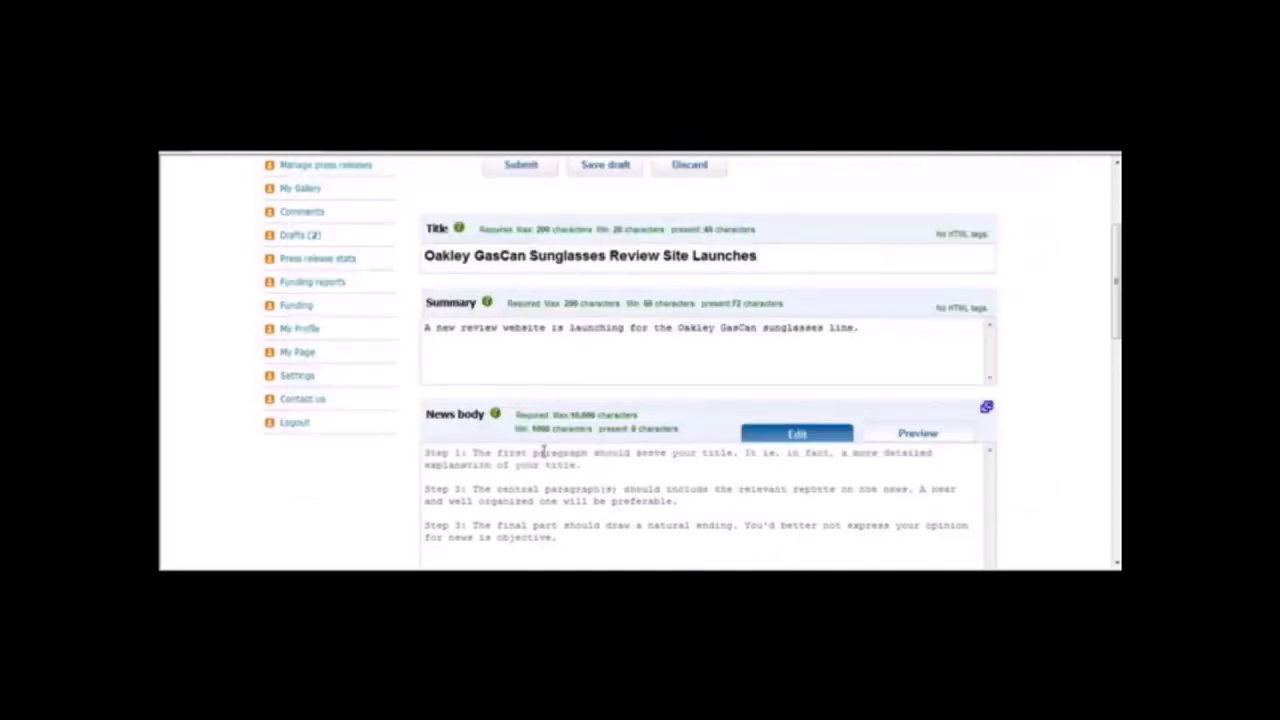
Copy the release body from Notepad and paste it into the News body.
click(543, 450)
click(763, 566)
click(763, 559)
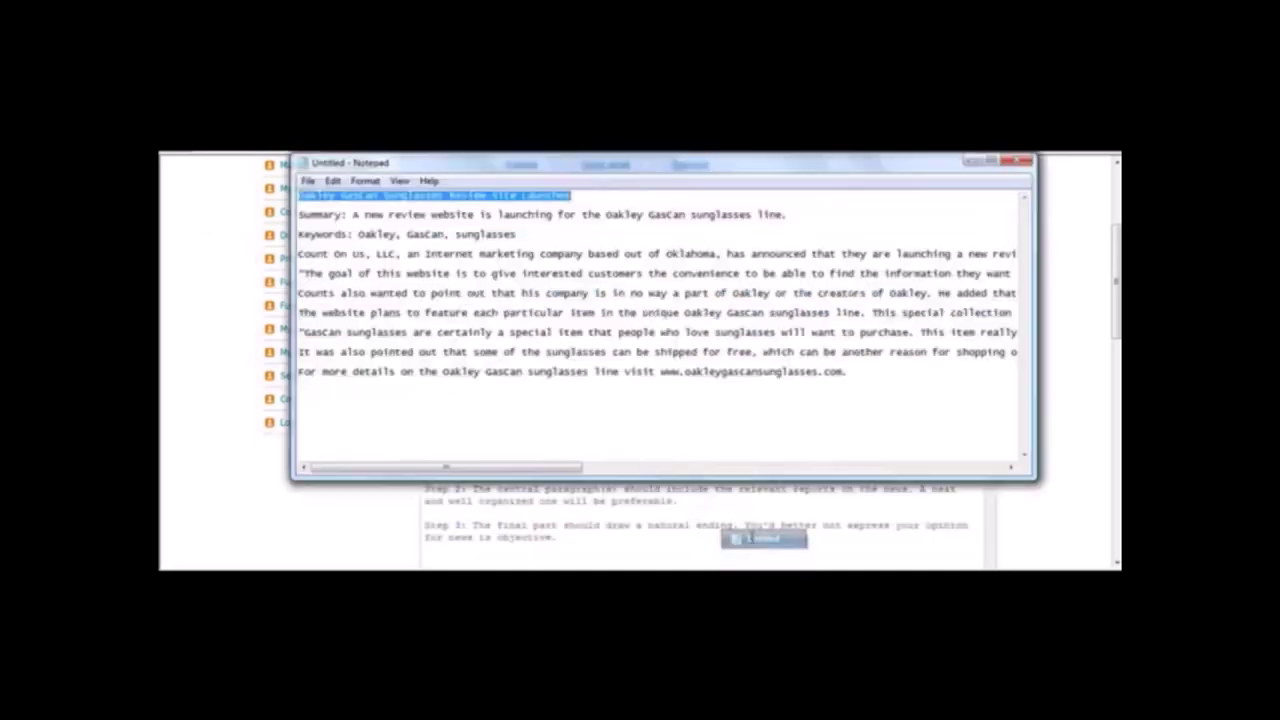
click(365, 181)
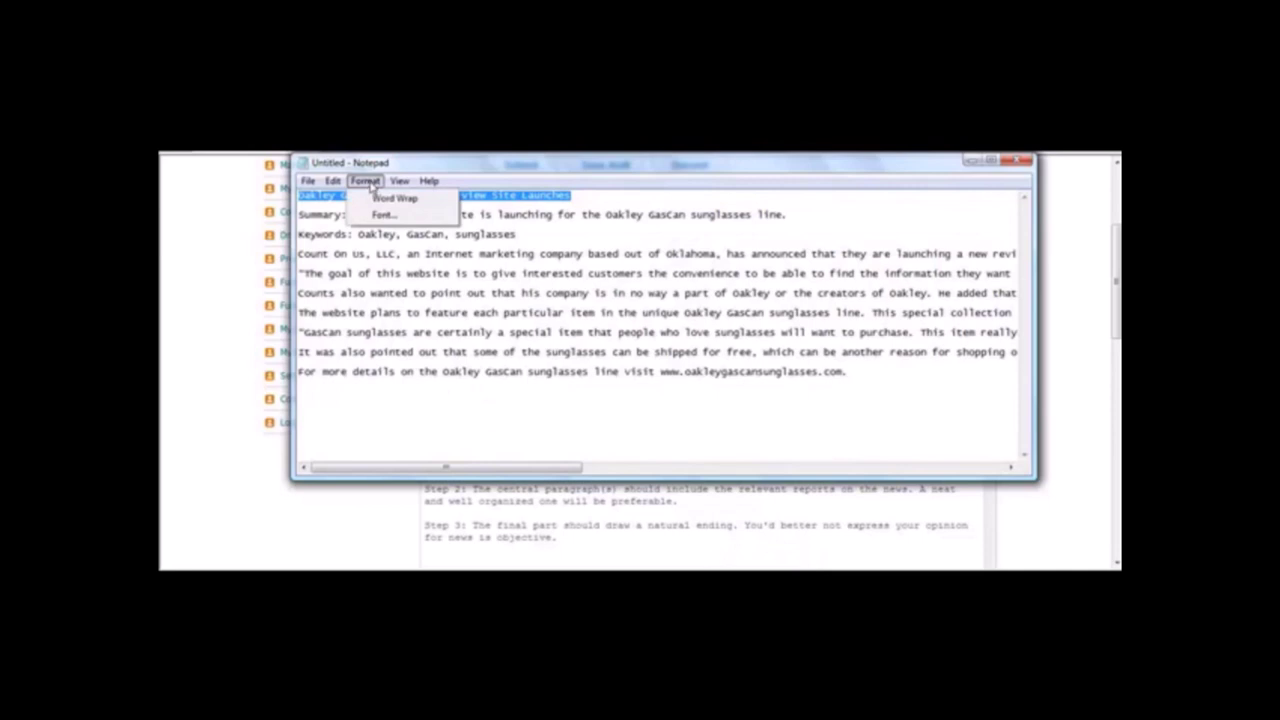
click(331, 234)
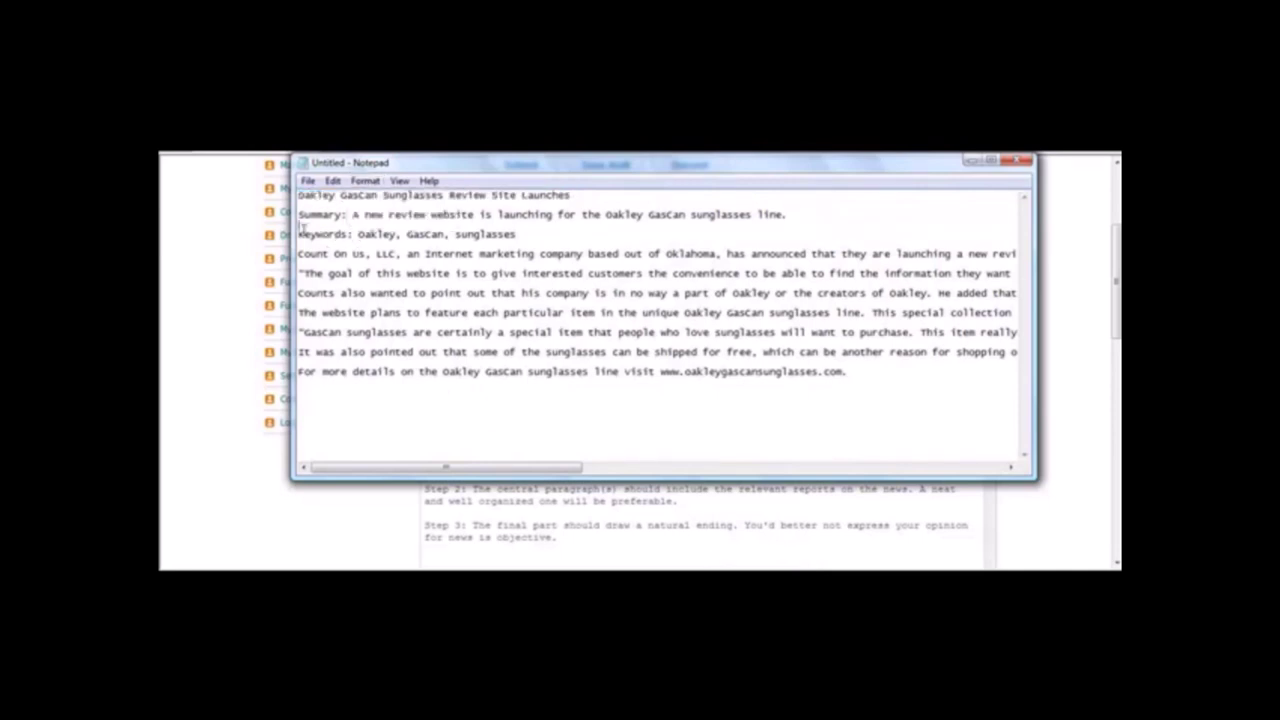
drag(300, 254, 881, 393)
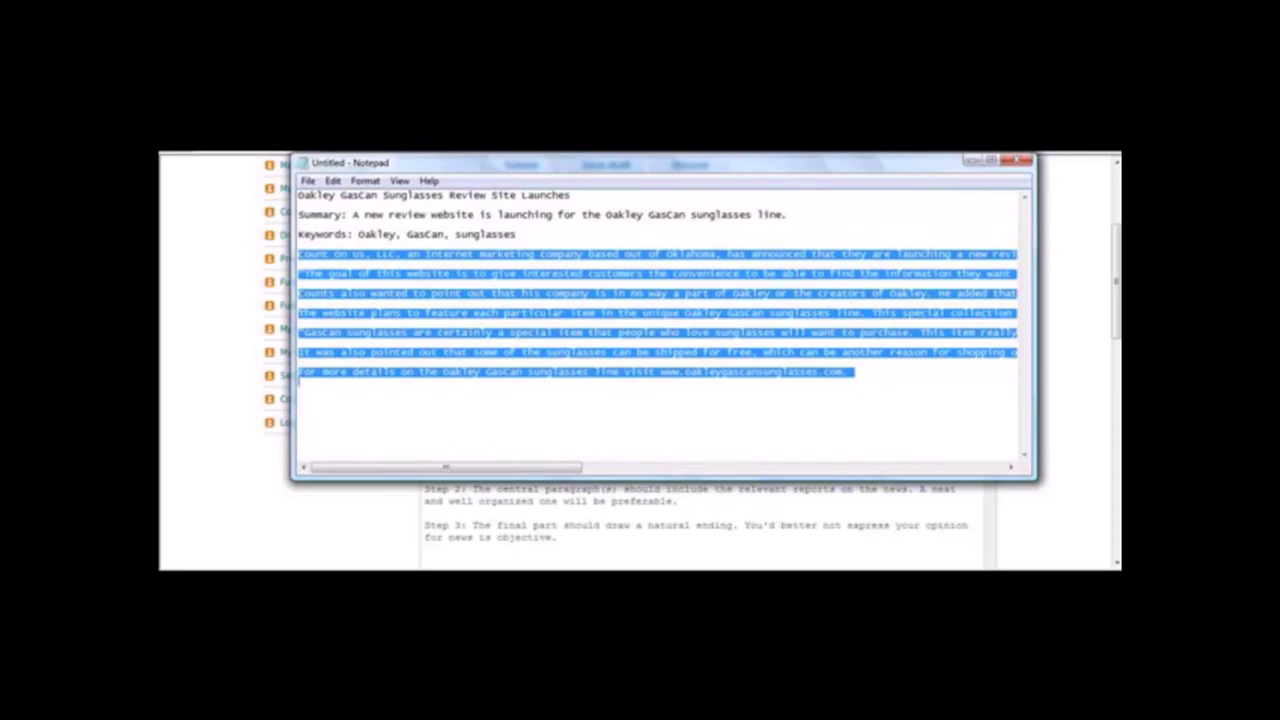
click(408, 534)
click(511, 507)
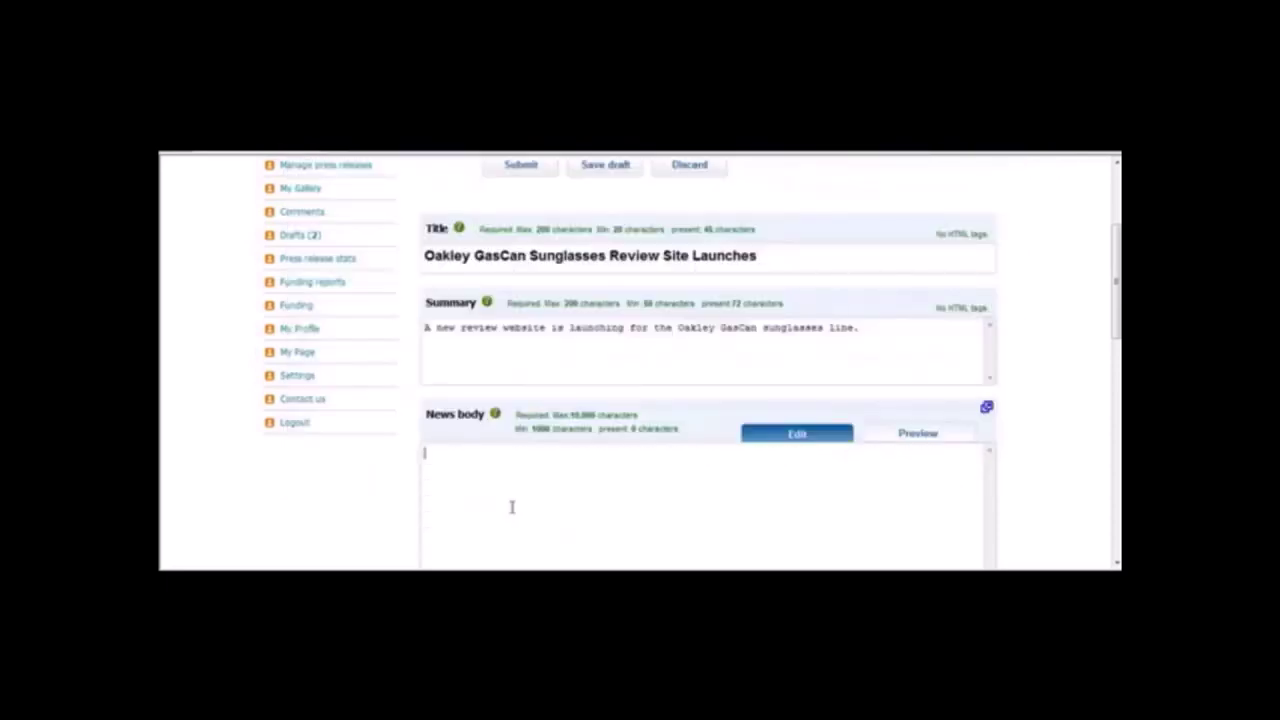
key(ctrl+v)
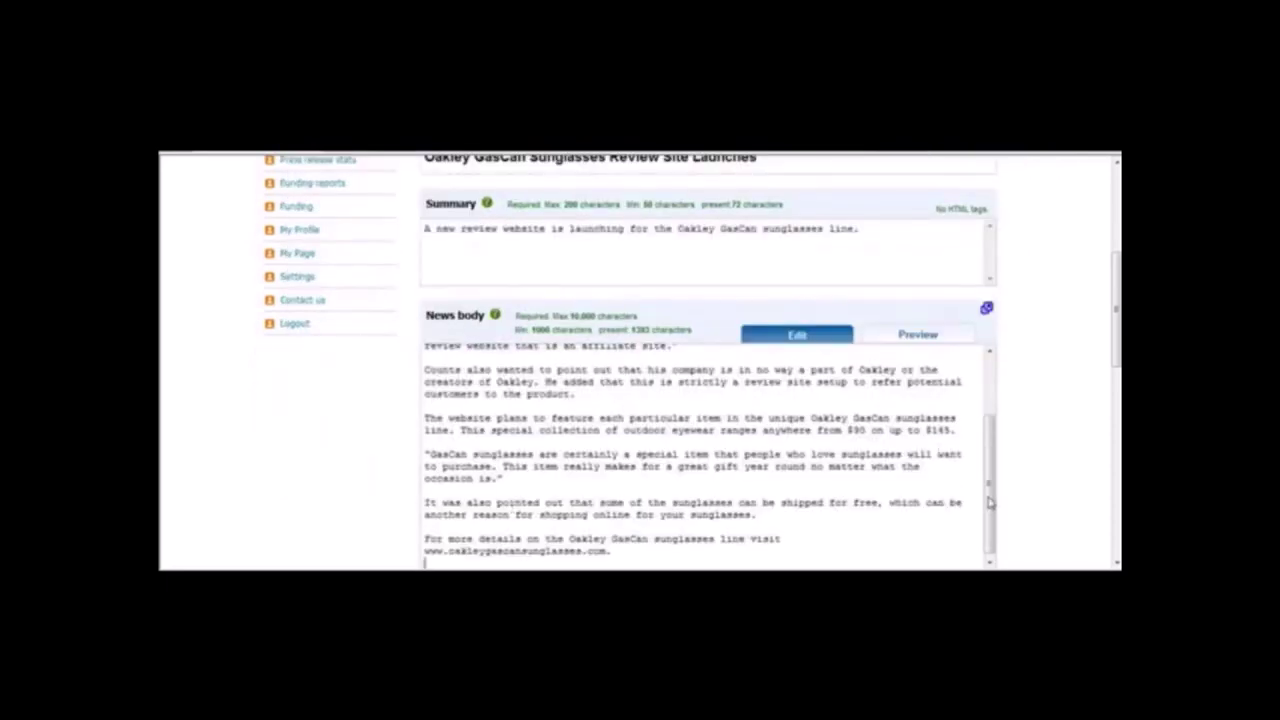
drag(990, 504, 1010, 395)
drag(1117, 342, 1117, 435)
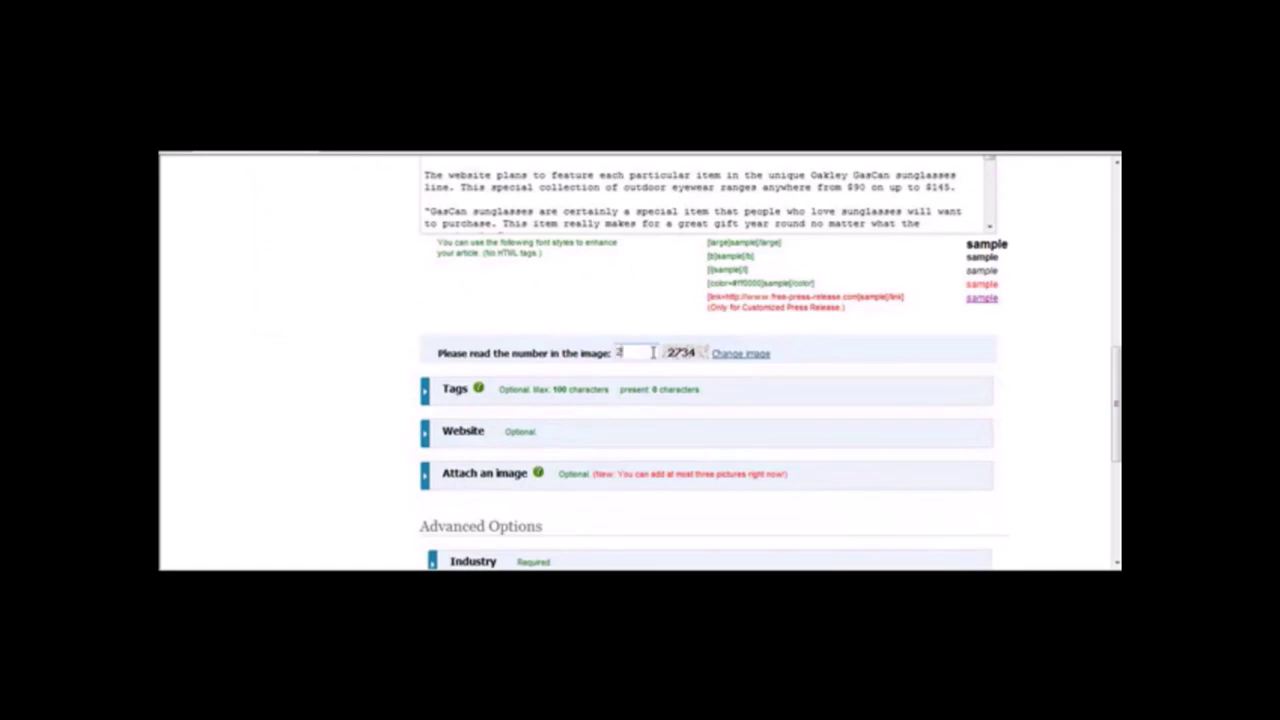
Enter the captcha number and paste 'Oakley, GasCan, sunglasses' into the Tags box.
click(652, 352)
text(2734)
click(433, 390)
click(540, 428)
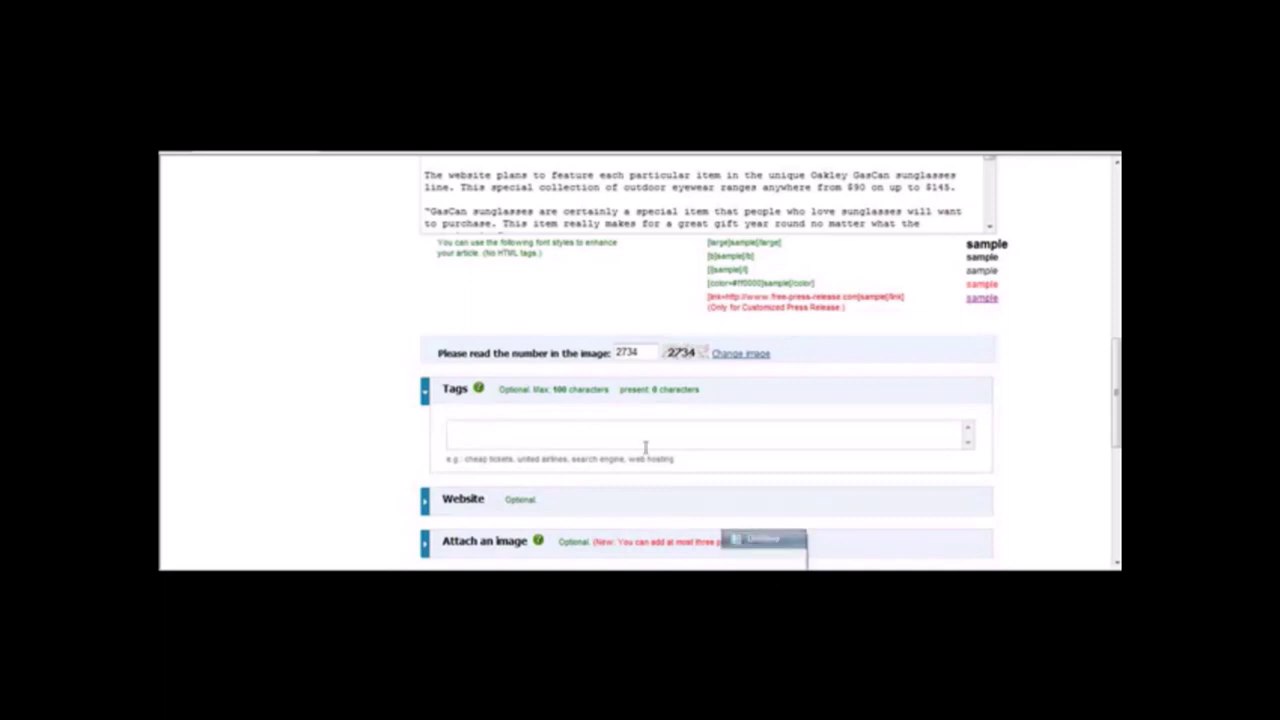
key(alt+Tab)
drag(520, 233, 358, 237)
key(ctrl+c)
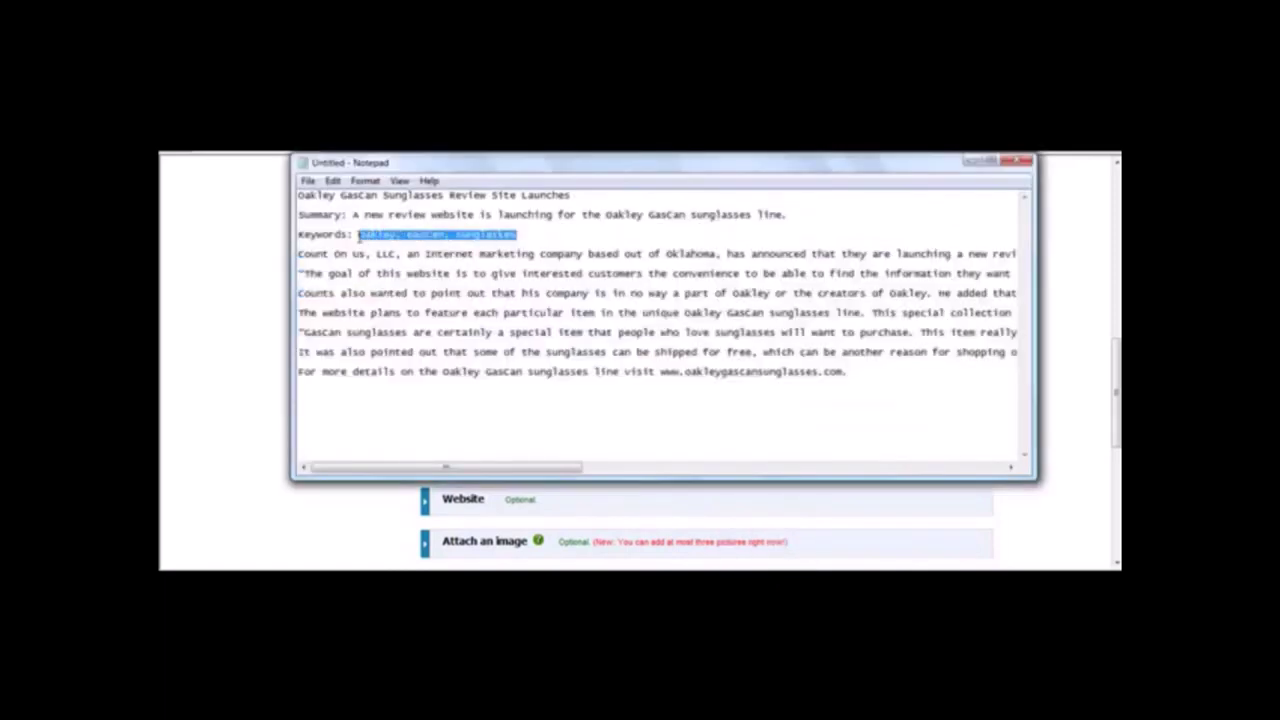
key(alt+Tab)
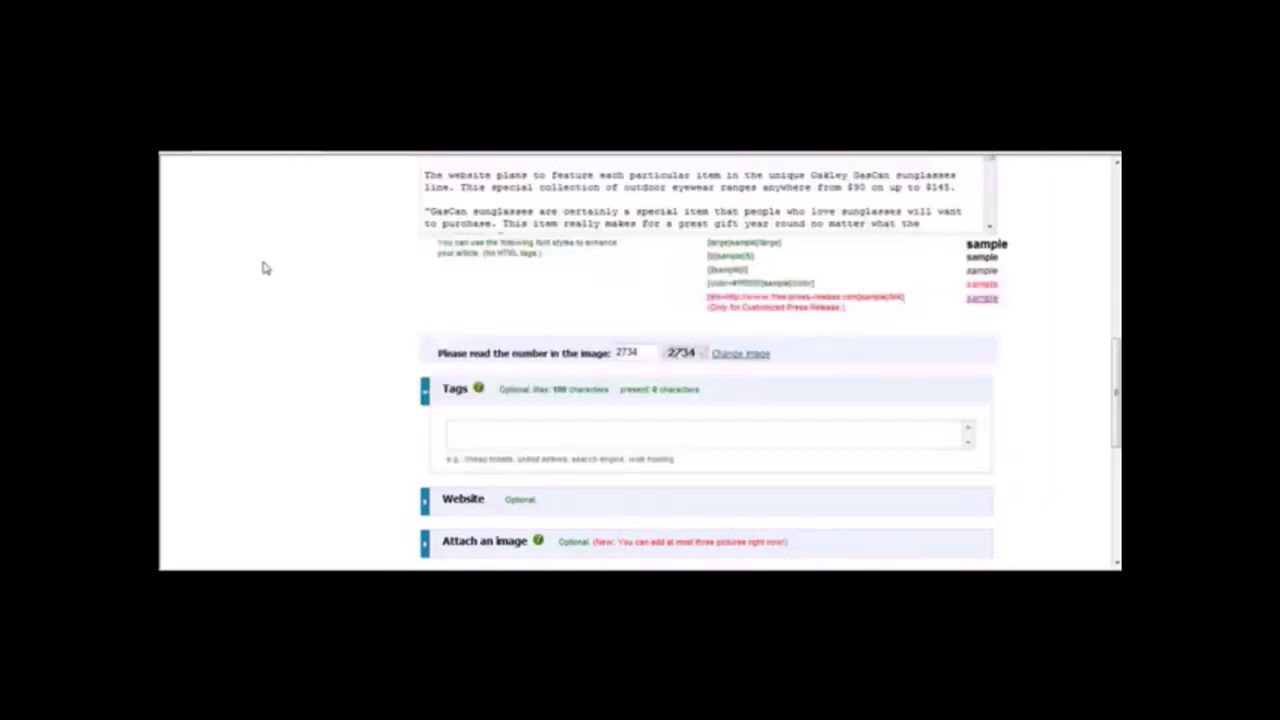
key(ctrl+v)
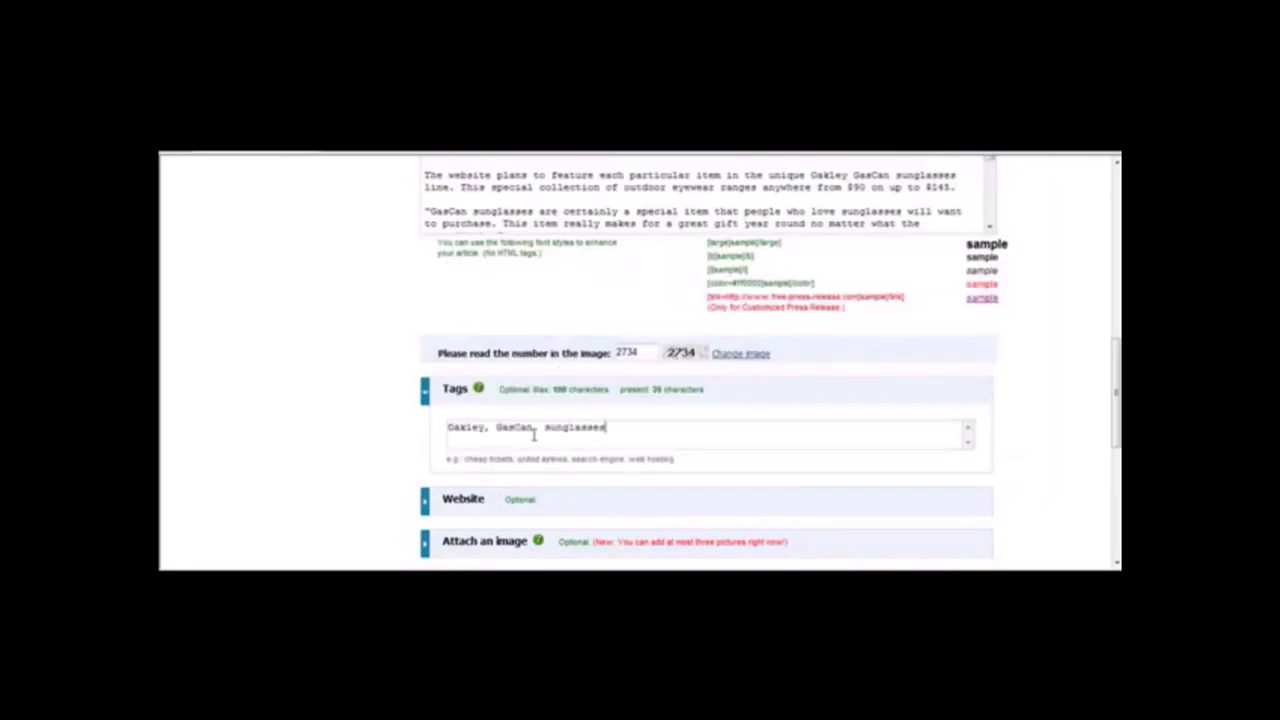
click(395, 495)
click(440, 506)
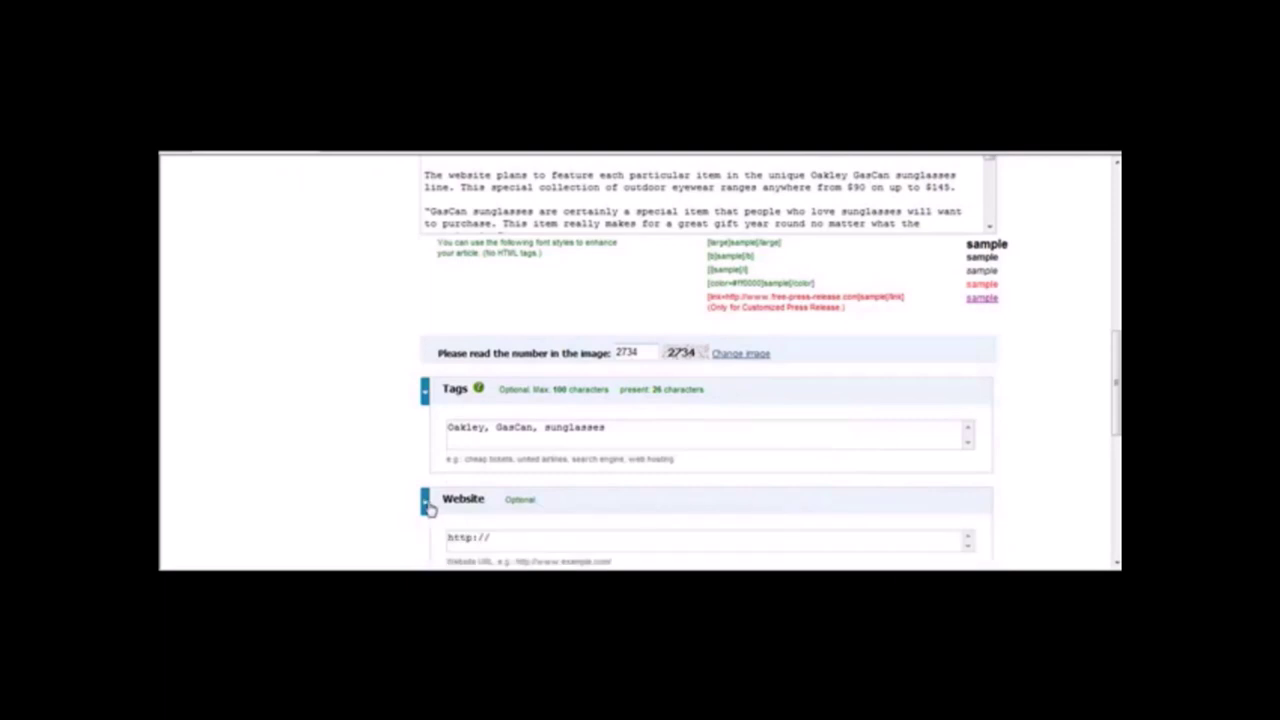
scroll(609, 374, down, 3)
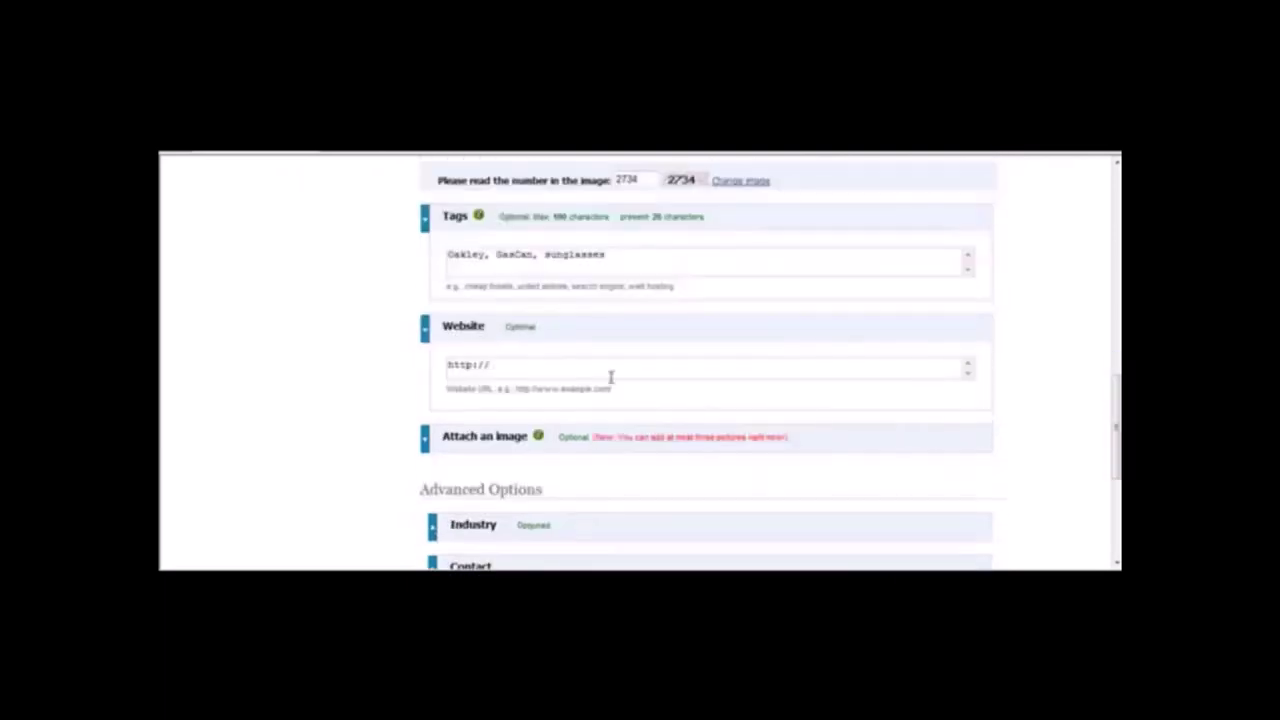
text(www.oakleygascansunglasses.com)
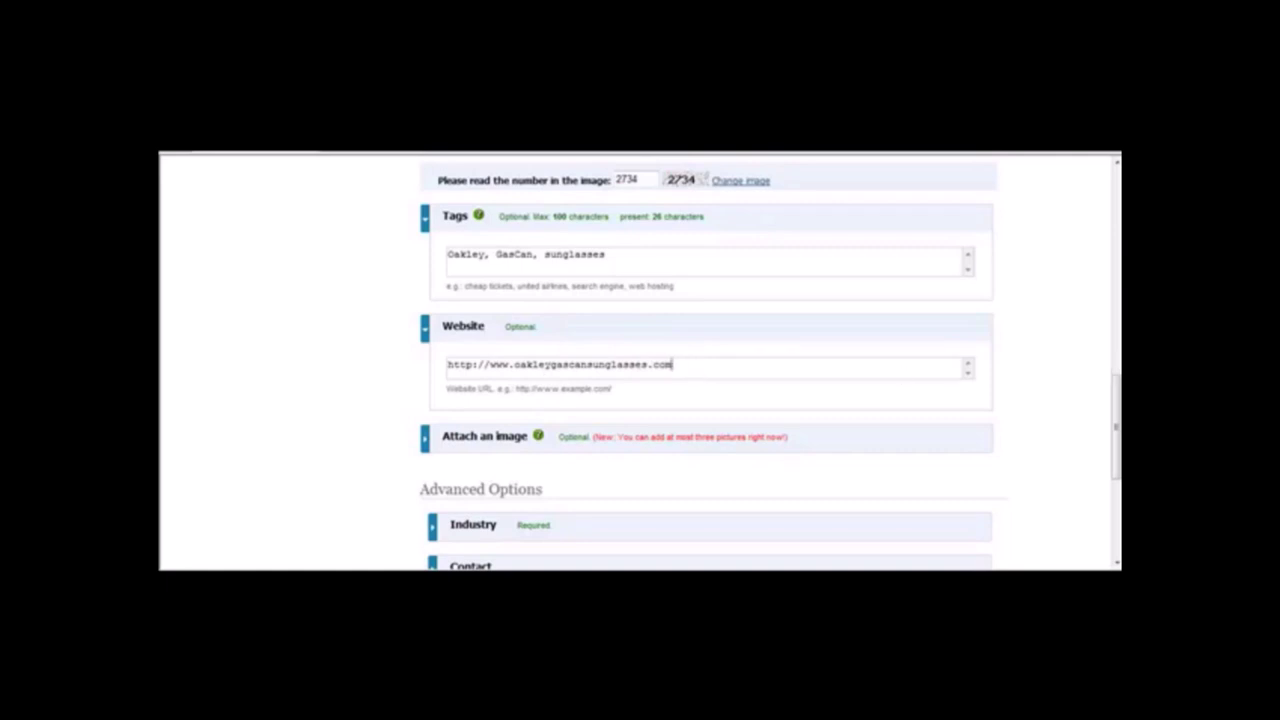
scroll(766, 363, down, 2)
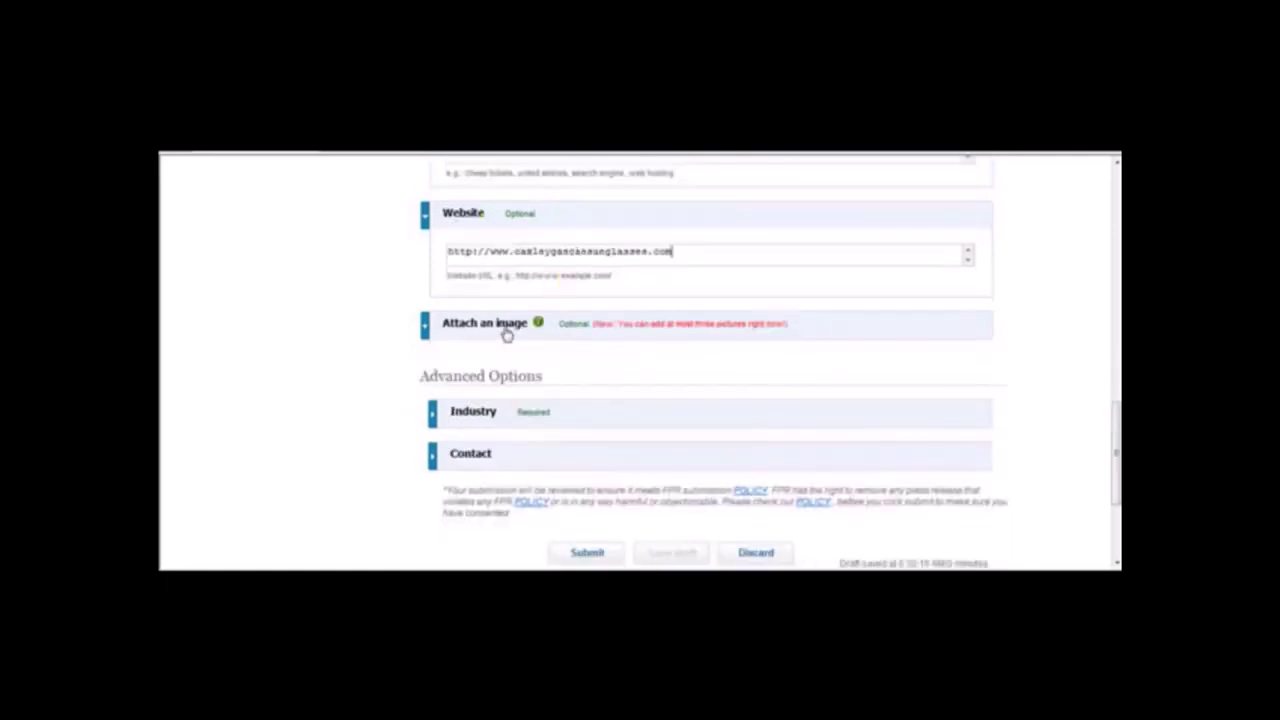
Choose 'Industry: Apparel / Textiles' as the release's industry.
click(442, 414)
click(982, 450)
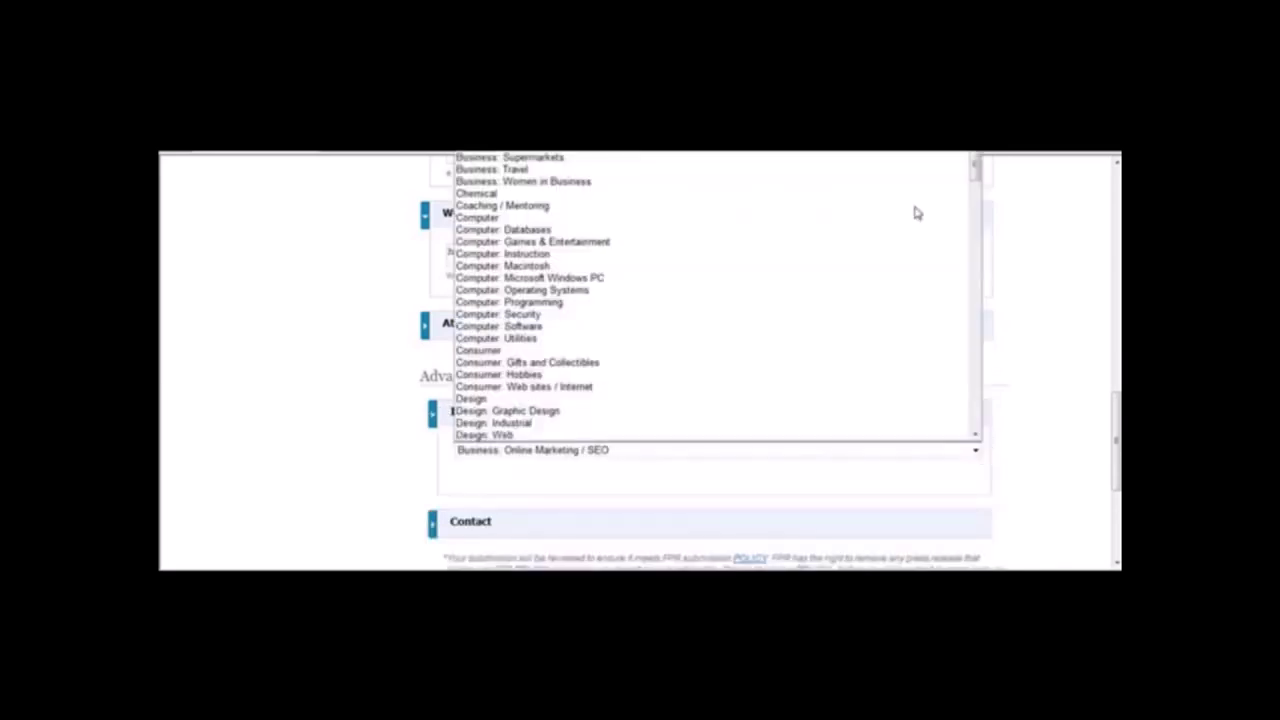
drag(977, 166, 1000, 245)
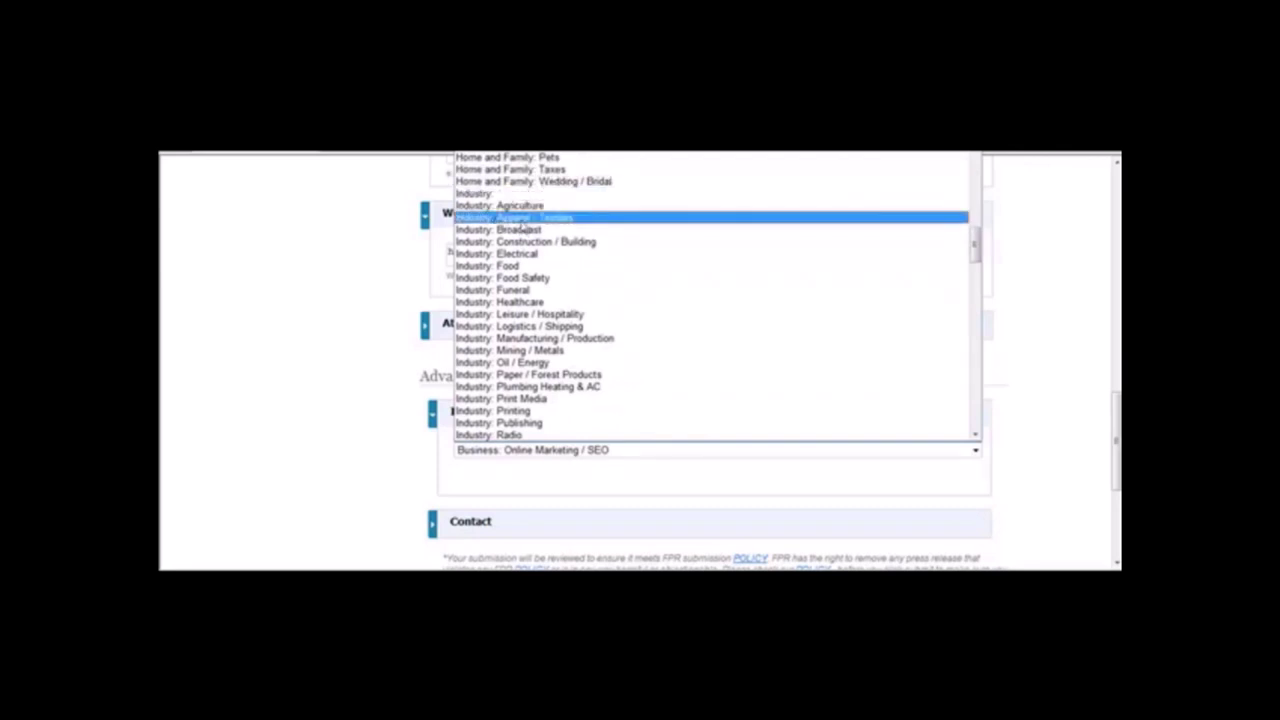
click(521, 220)
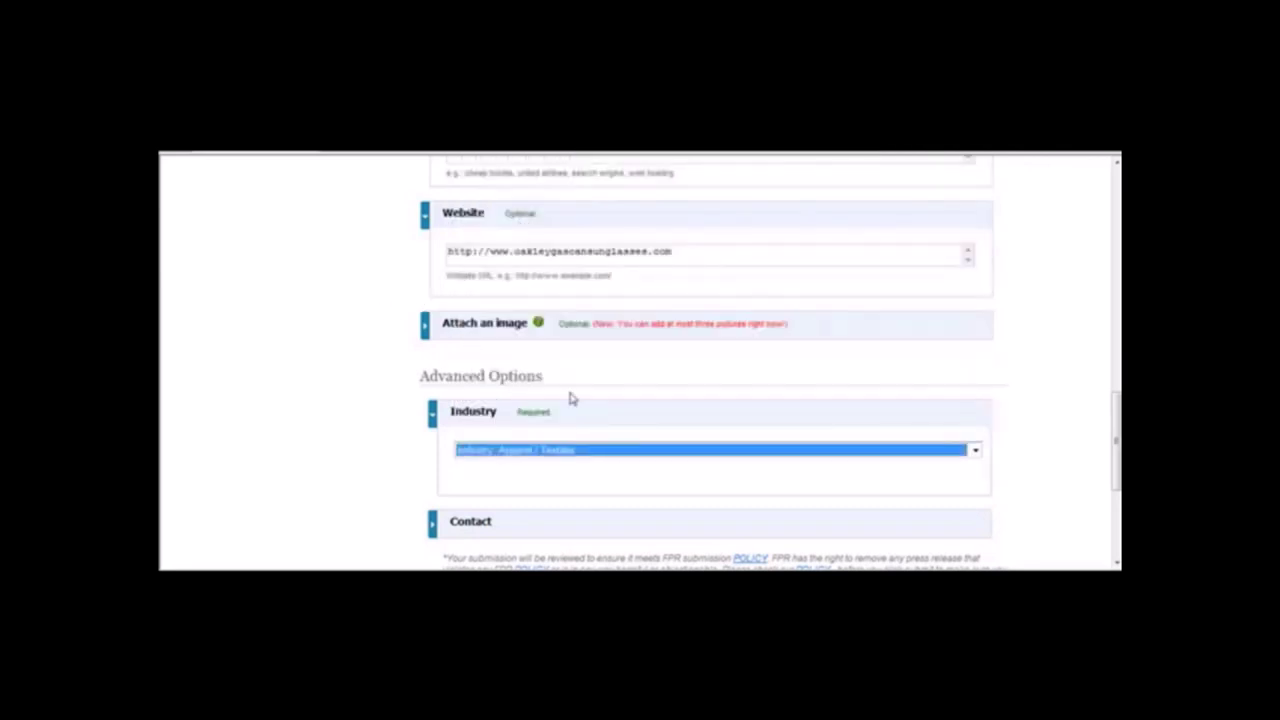
scroll(1110, 417, down, 2)
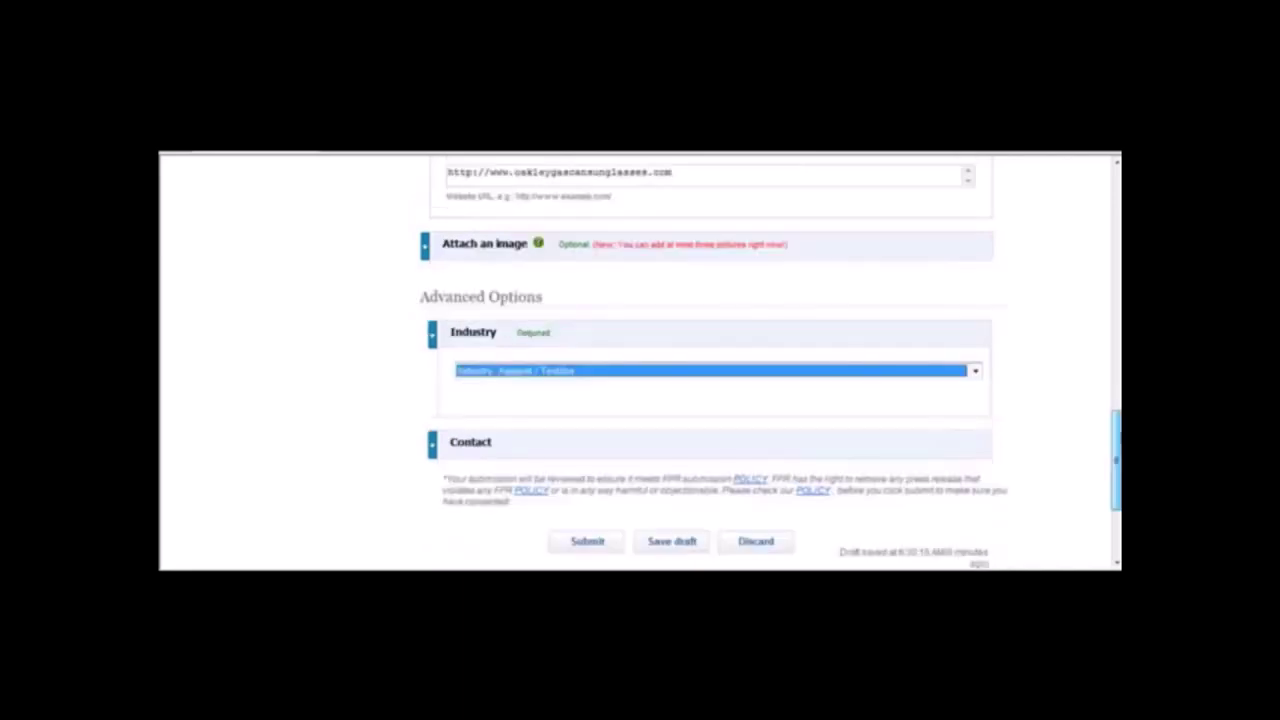
Replace the Contact section's email with the new contact e-mail address.
click(481, 461)
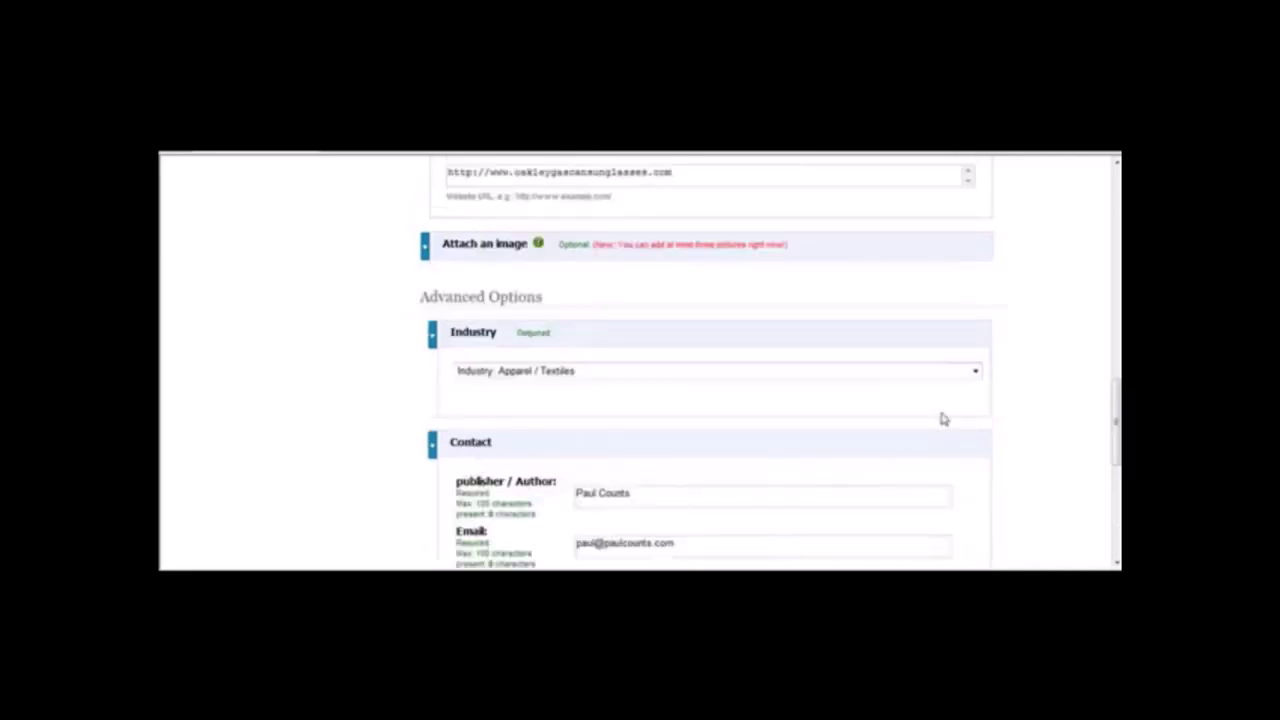
scroll(1115, 437, down, 1)
scroll(1112, 440, down, 4)
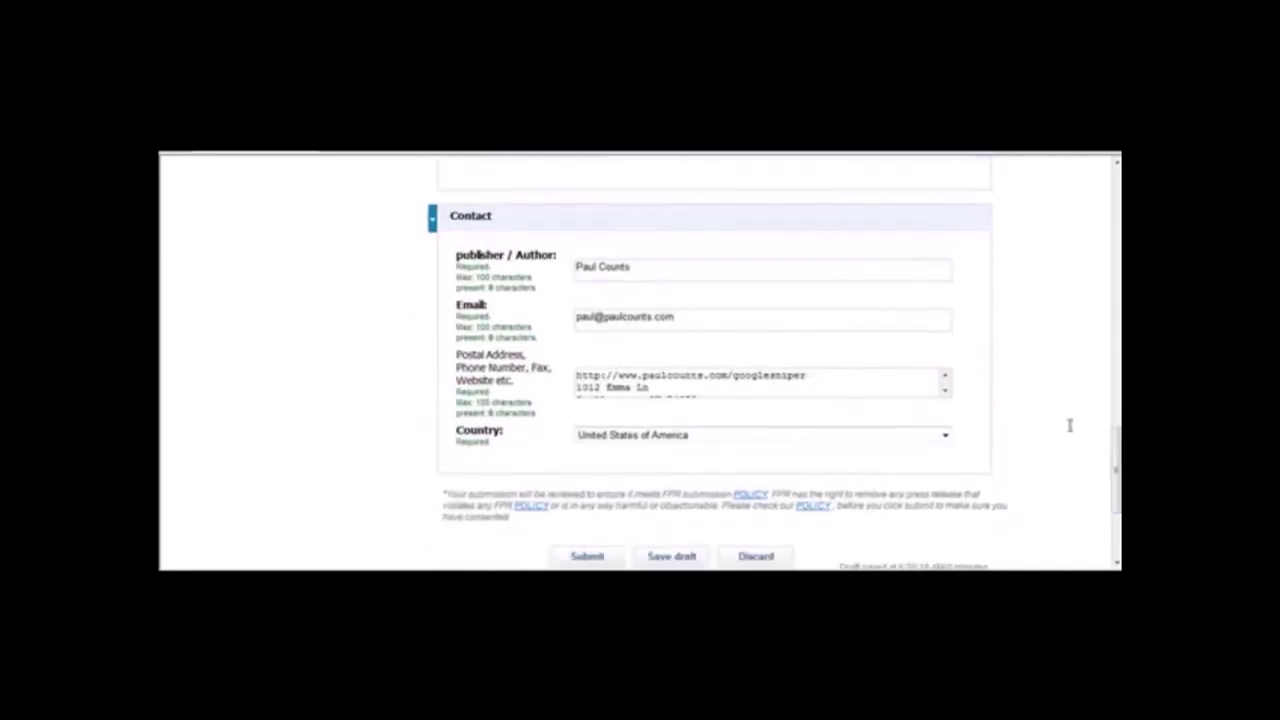
triple_click(715, 317)
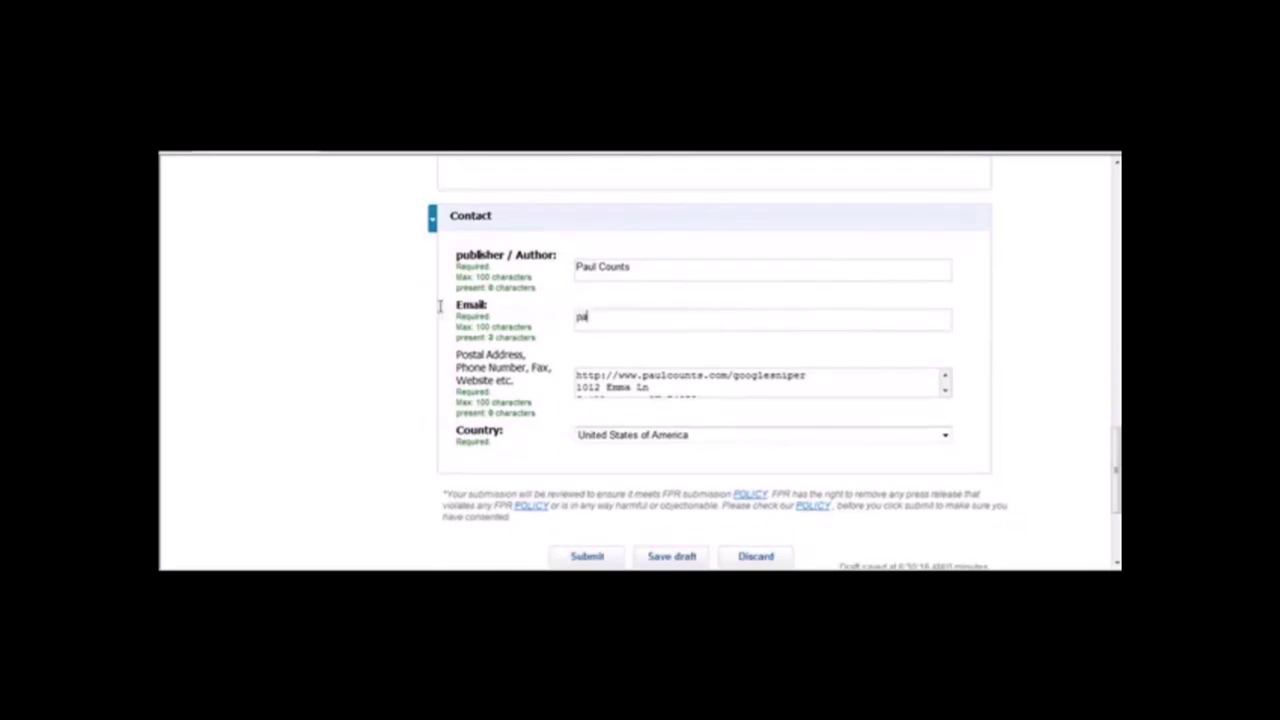
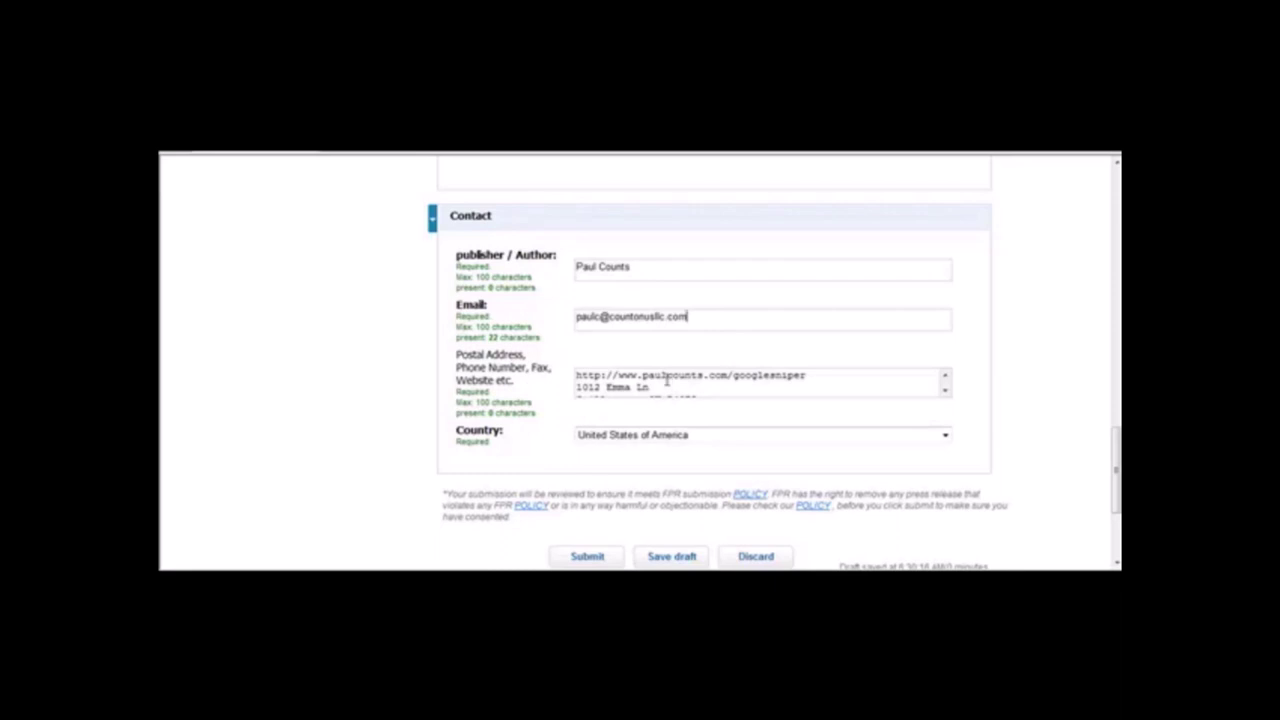
Replace the postal address with the contact phone number and submit the release.
drag(577, 375, 835, 375)
key(Delete)
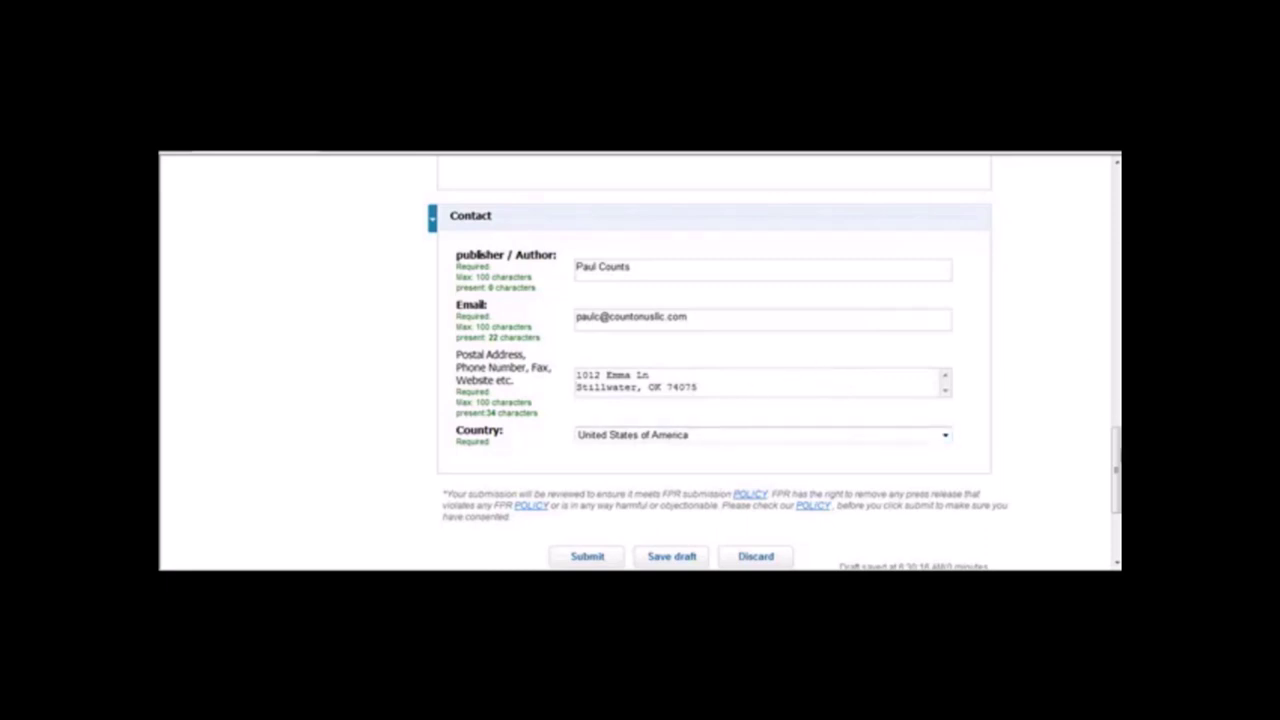
scroll(937, 351, down, 2)
drag(760, 295, 522, 242)
key(BackSpace)
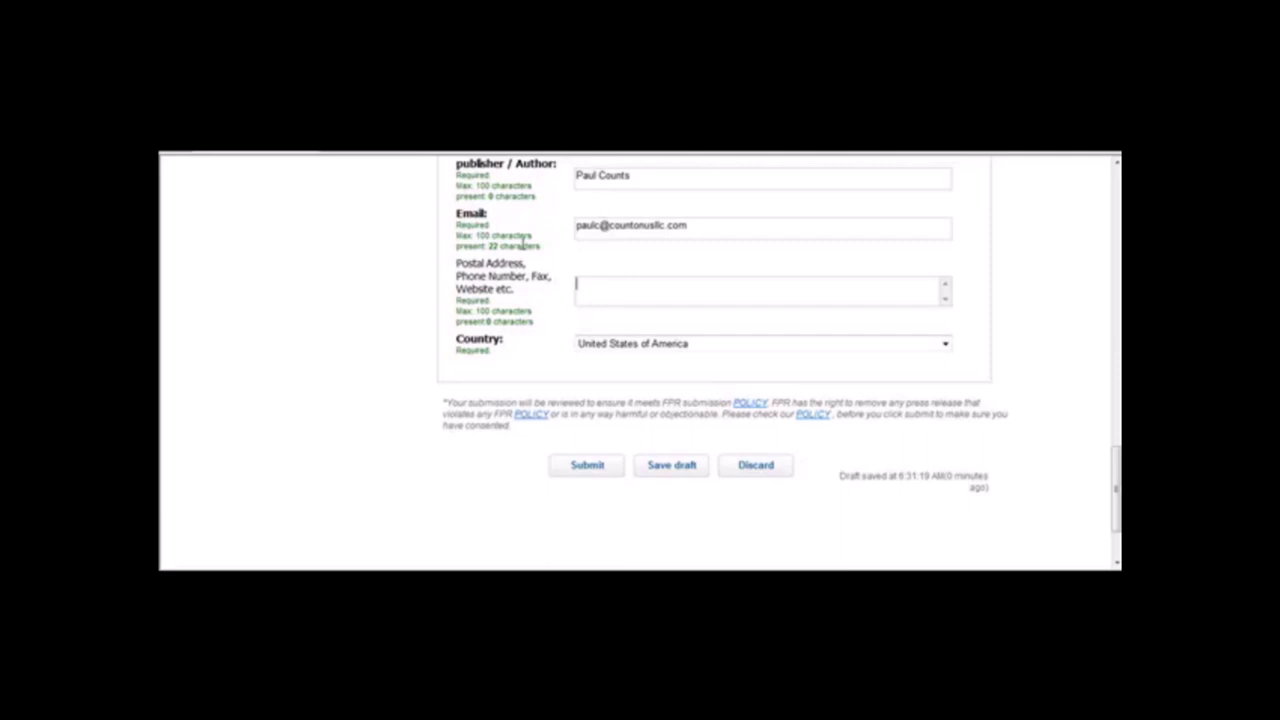
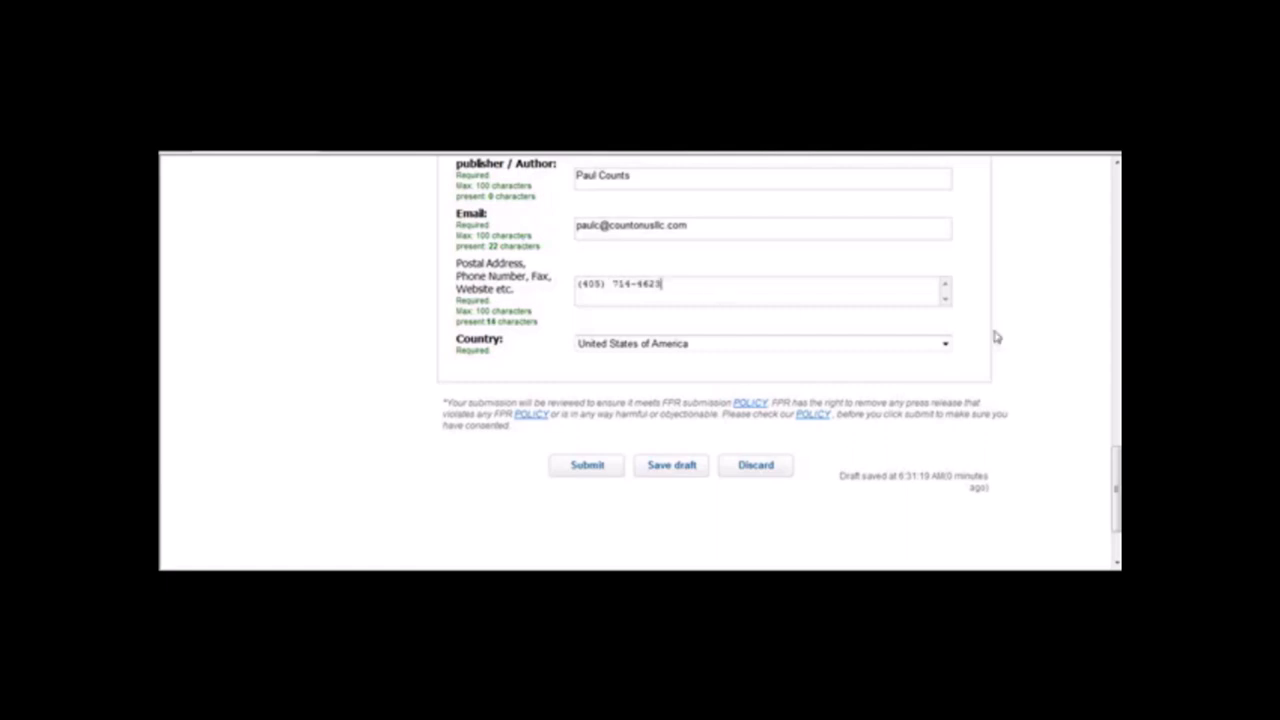
scroll(978, 458, down, 2)
click(614, 365)
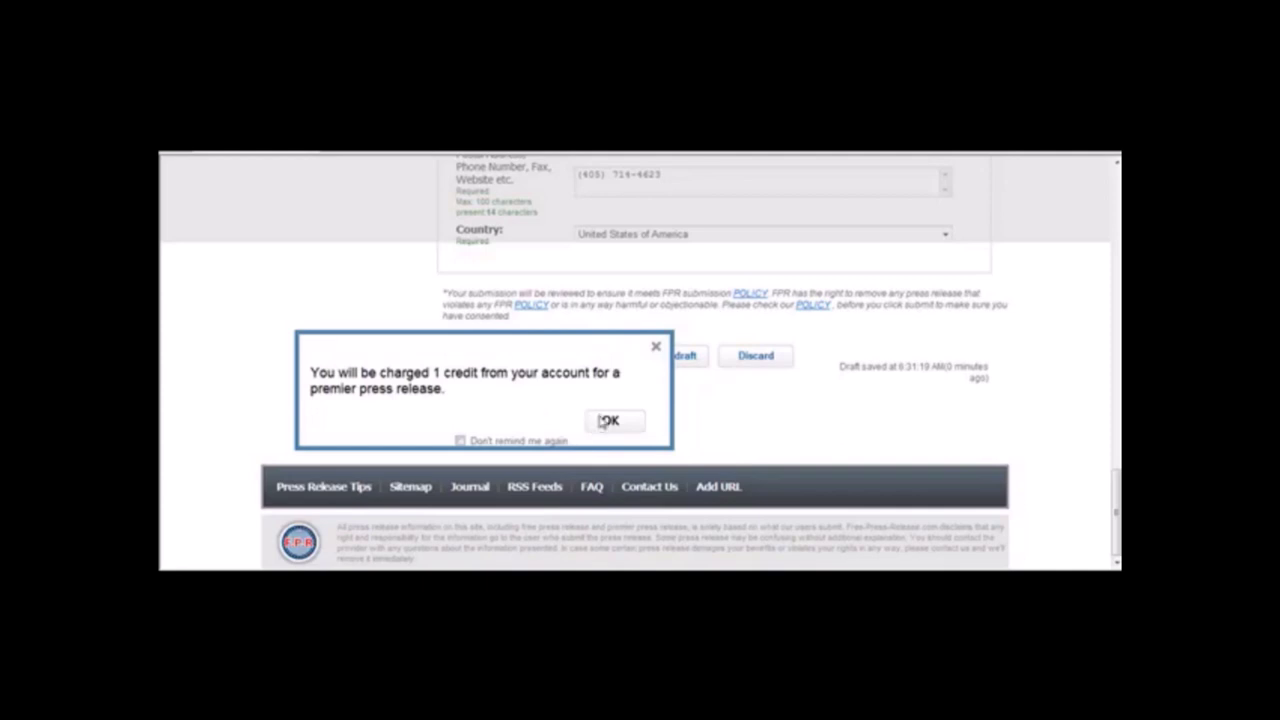
Accept the one-credit charge and open the published release's permanent page.
click(604, 420)
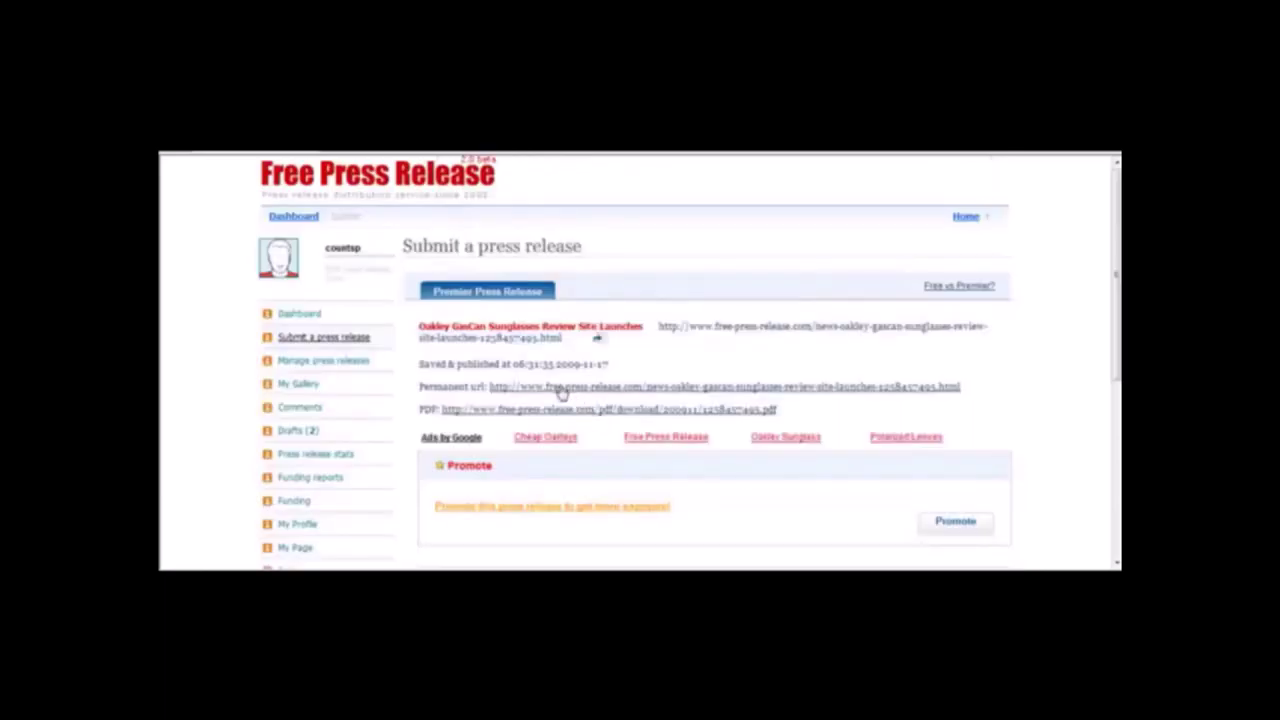
click(846, 326)
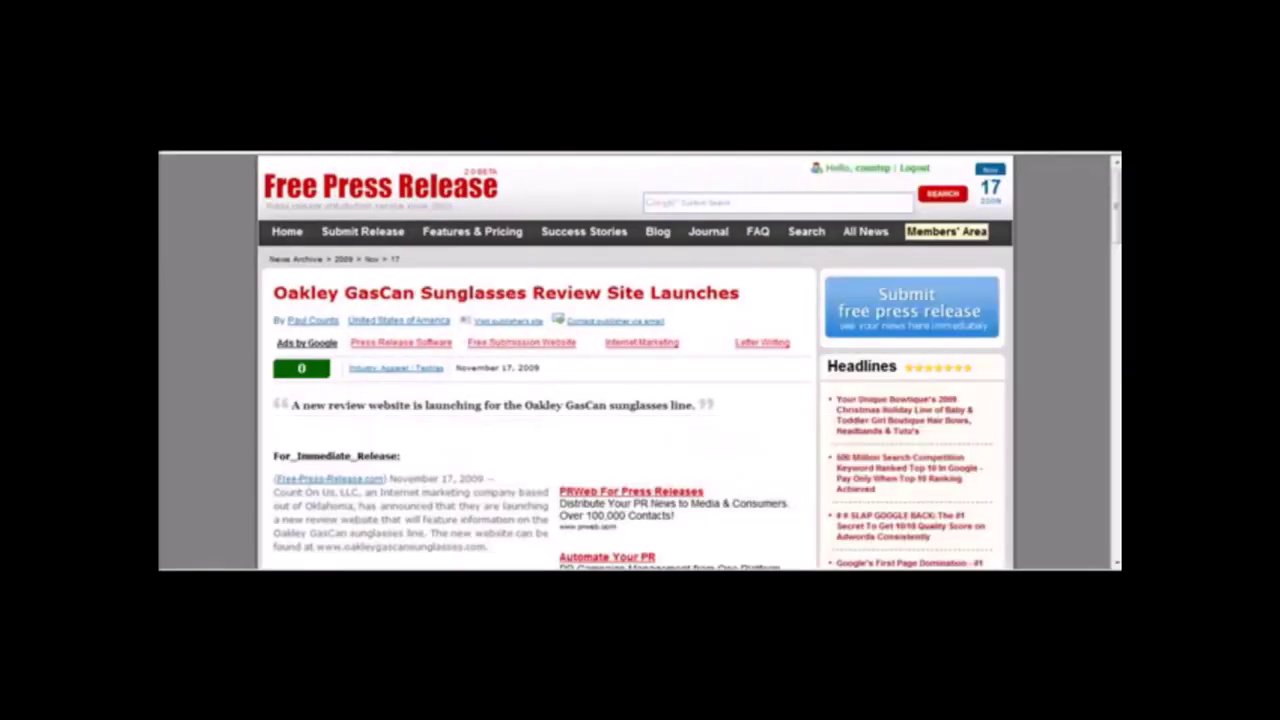
scroll(1117, 222, down, 3)
scroll(1117, 222, up, 3)
drag(1117, 222, 1117, 318)
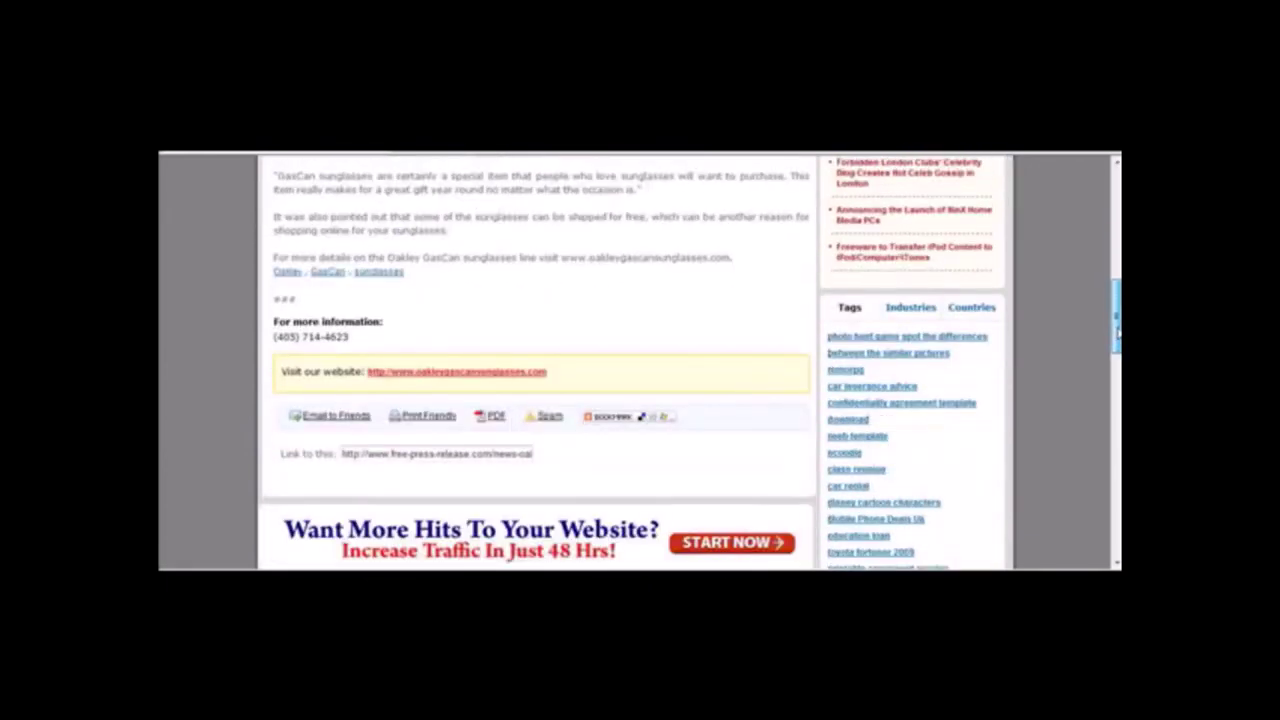
Test the release's link to the Oakley GasCan sunglasses website.
click(500, 376)
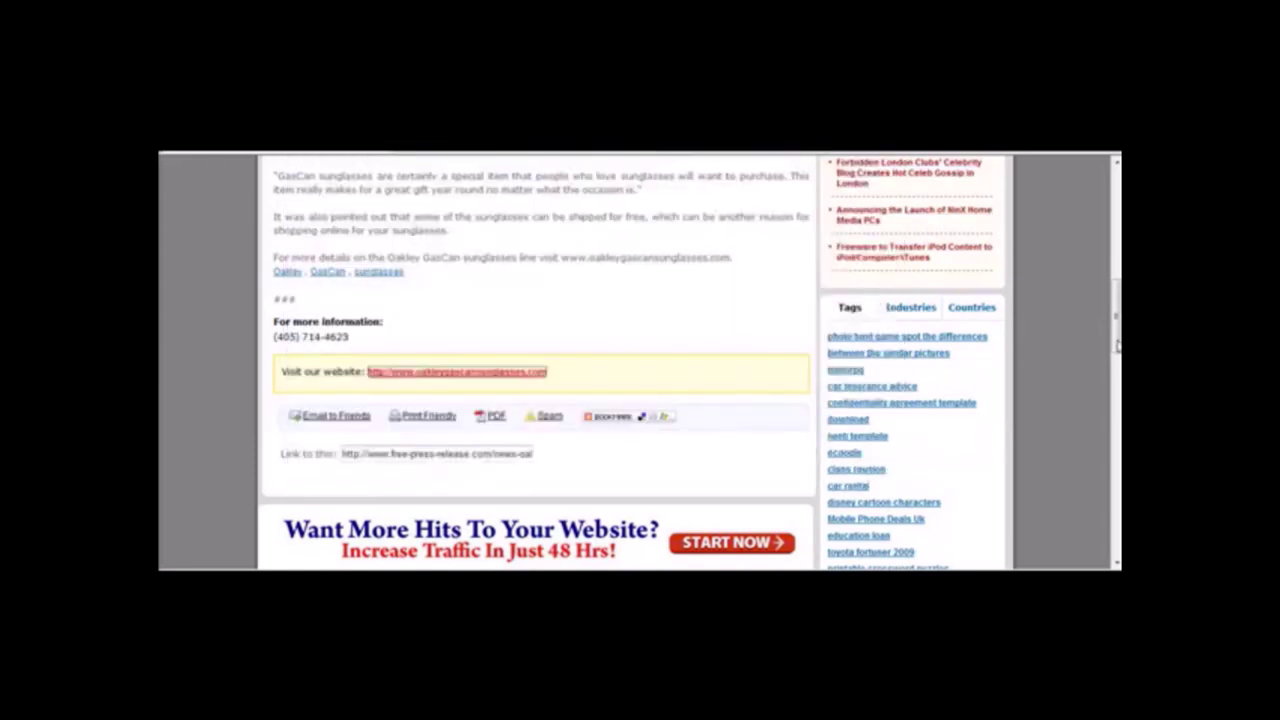
scroll(640, 360, down, 2)
scroll(640, 360, up, 15)
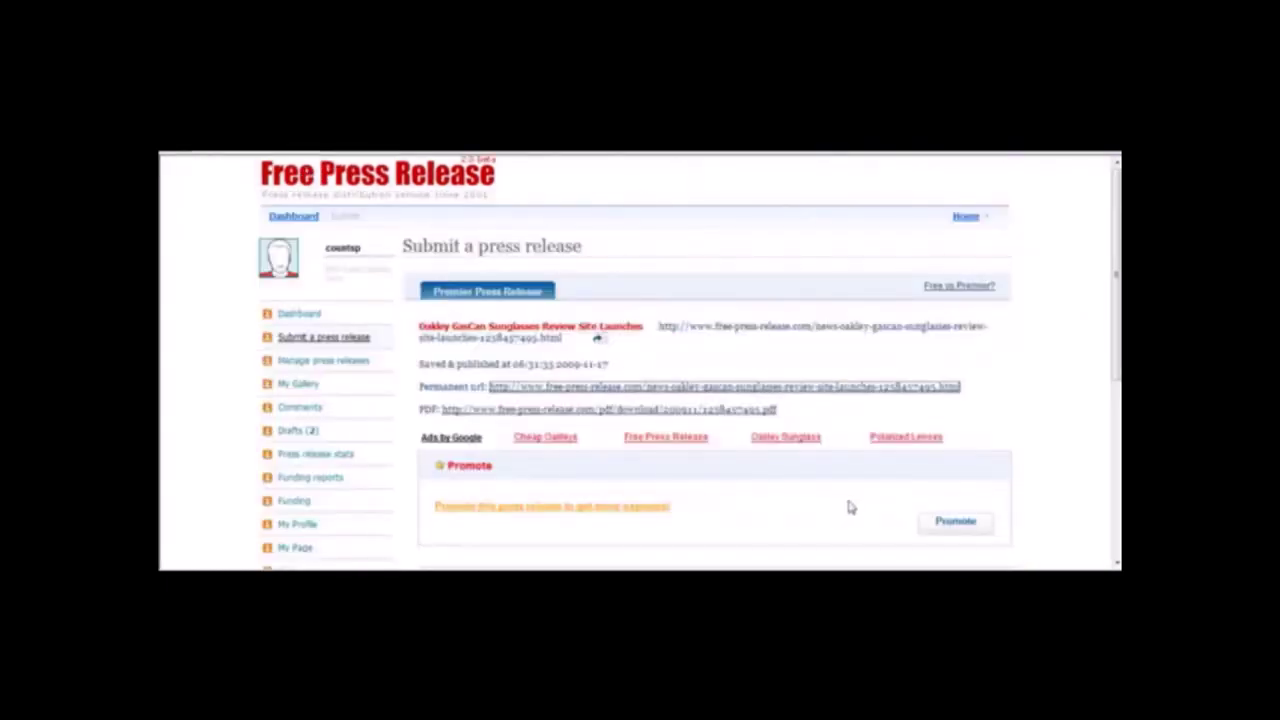
click(871, 329)
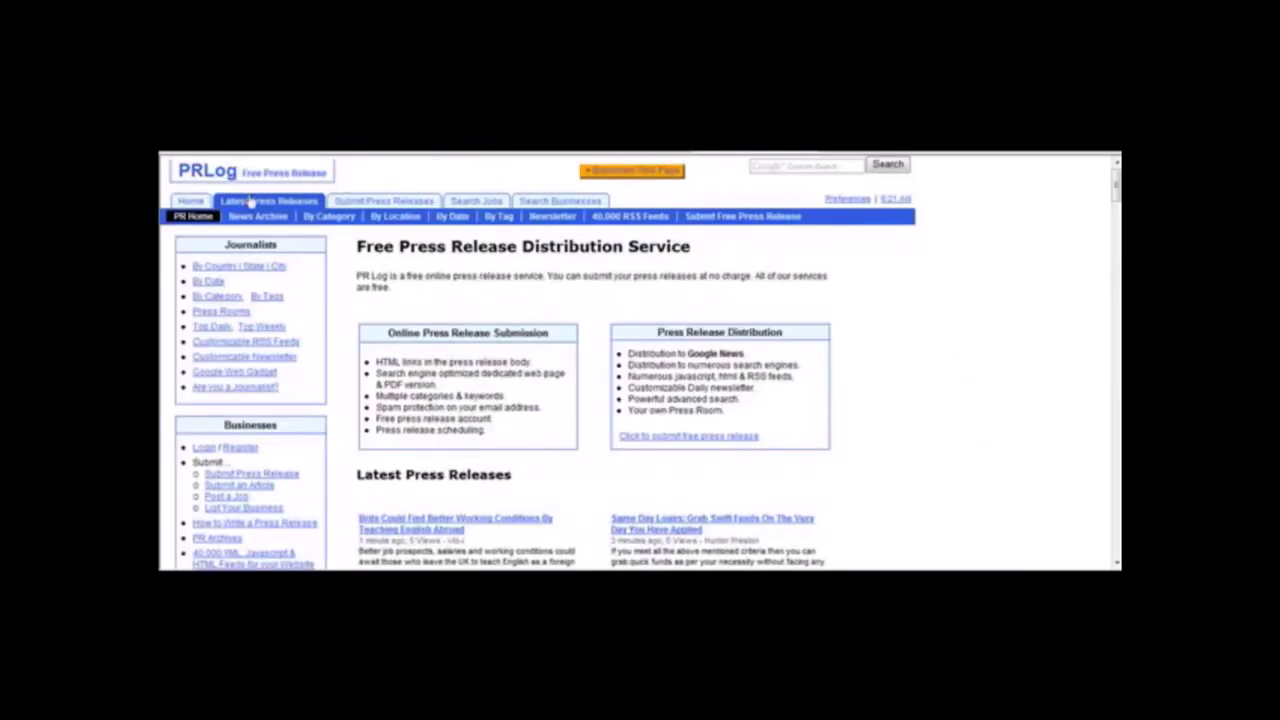
Log in to PRLog's existing account with saved details, letting the browser remember the password.
click(404, 207)
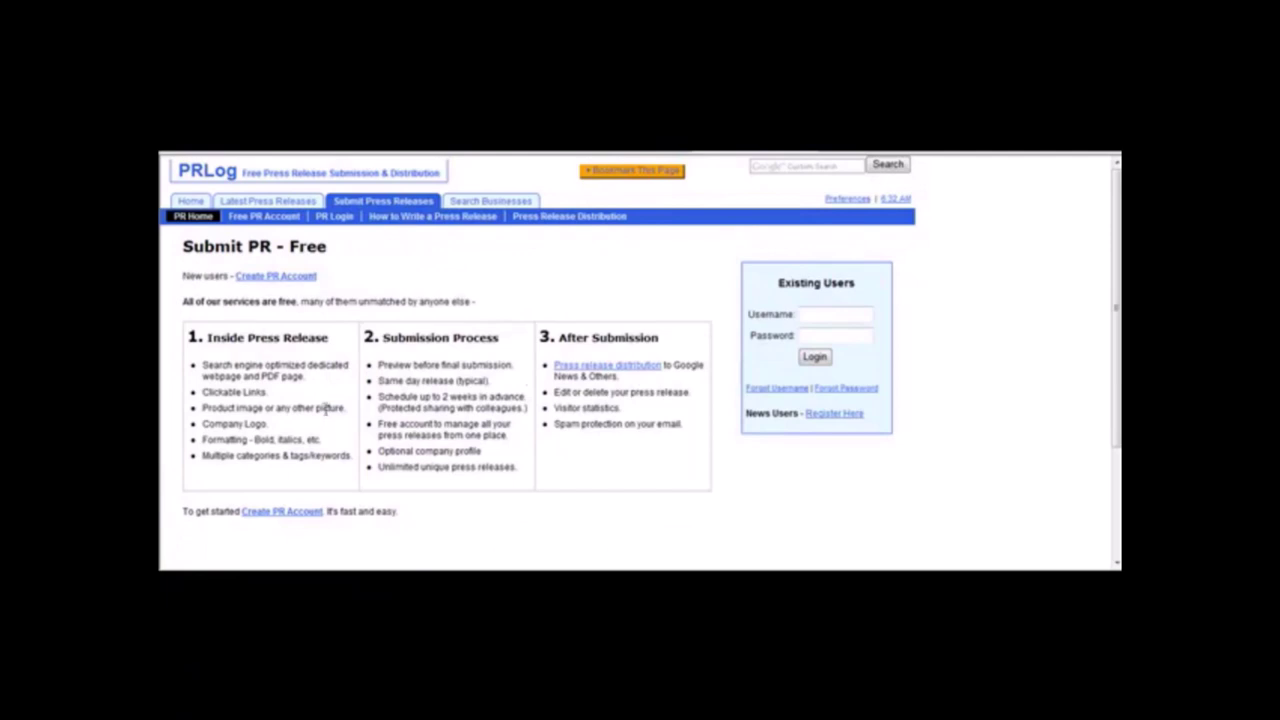
click(293, 283)
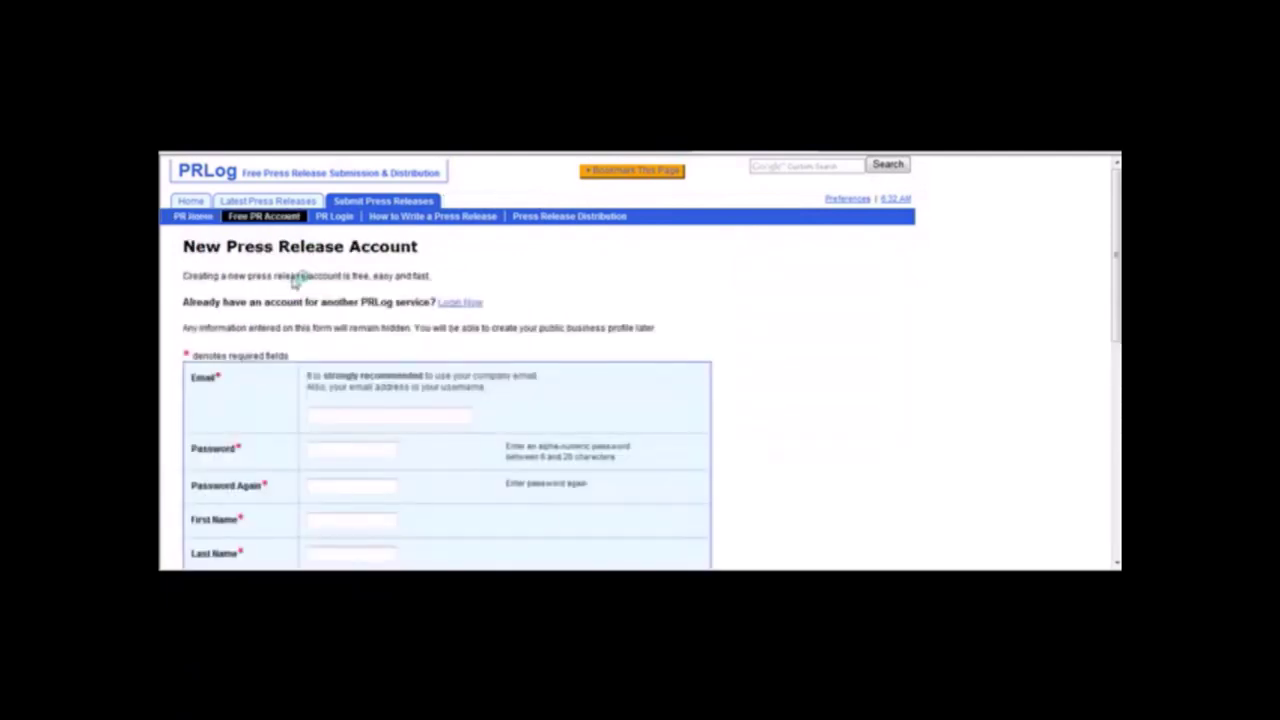
key(alt+Left)
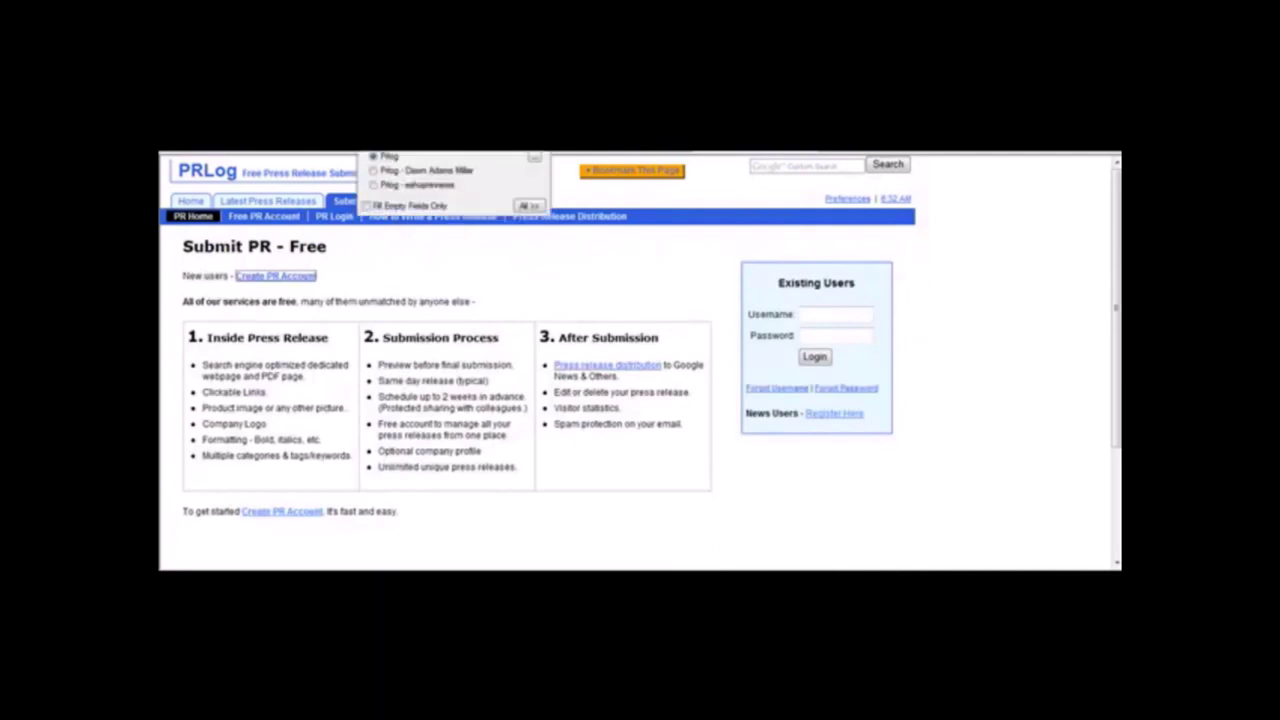
key(Return)
click(814, 357)
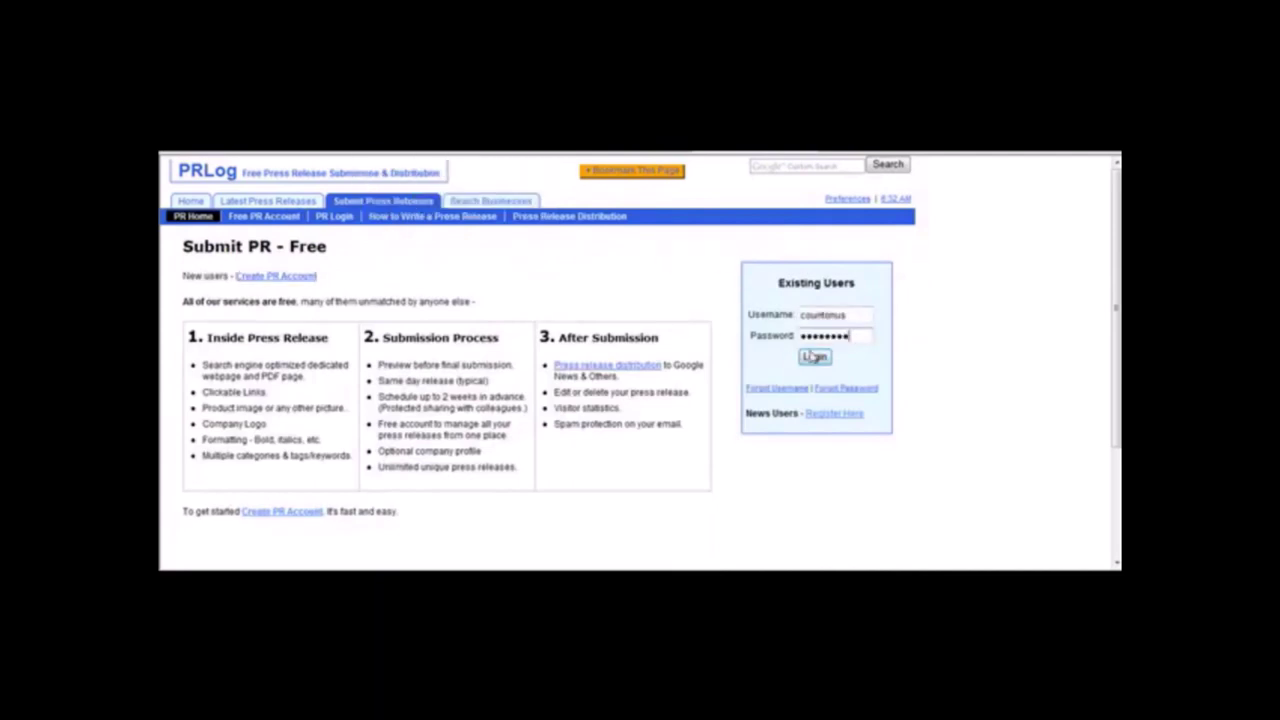
click(702, 354)
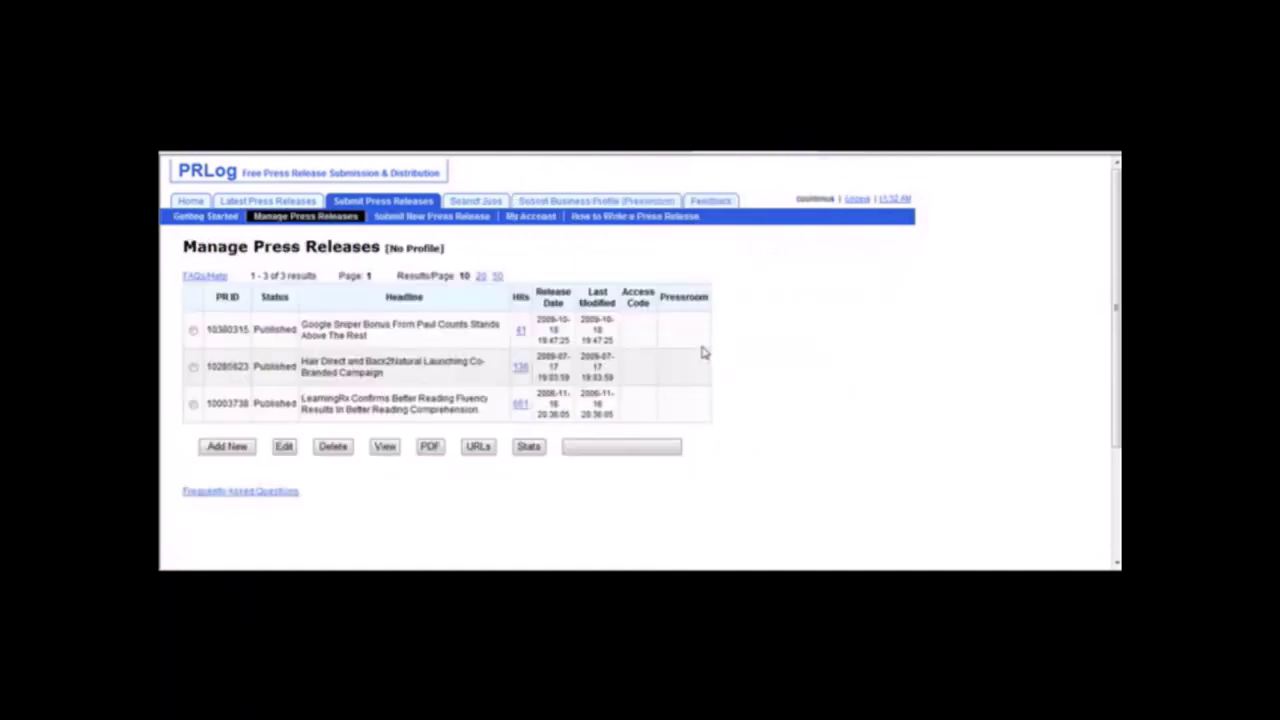
Start a new PRLog release and paste the Oakley GasCan headline from the Notepad draft.
click(244, 452)
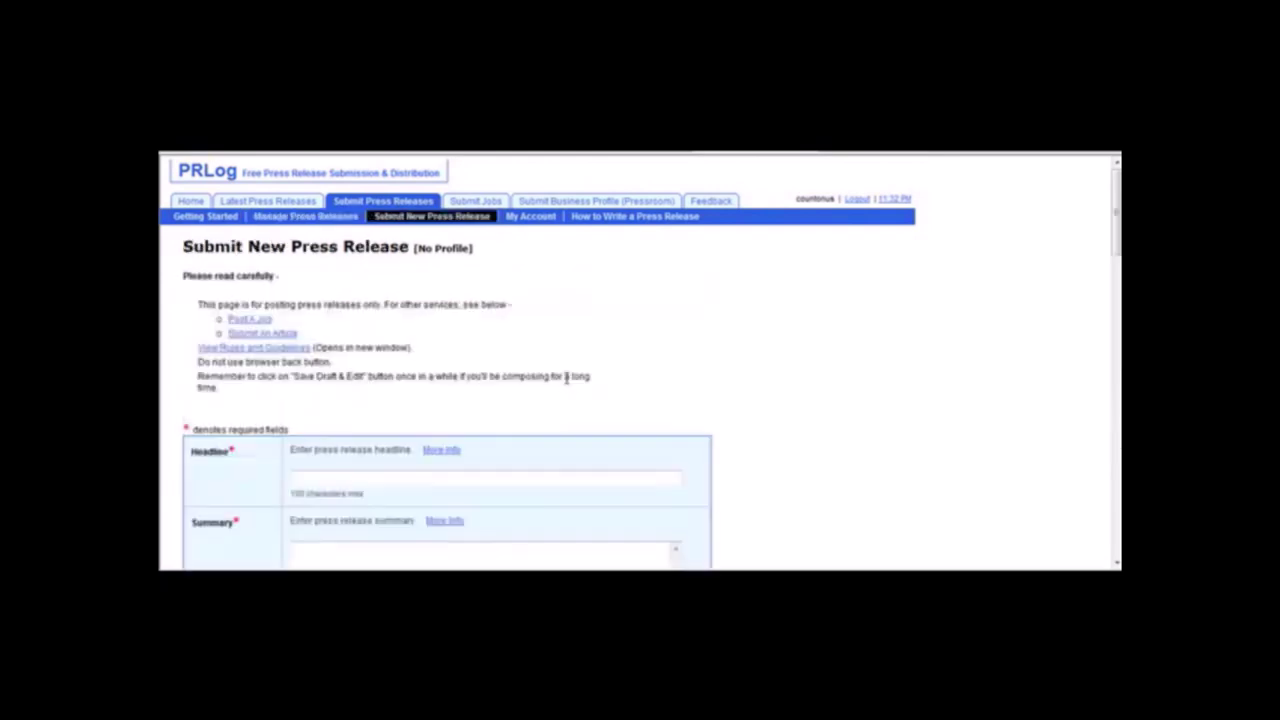
click(450, 484)
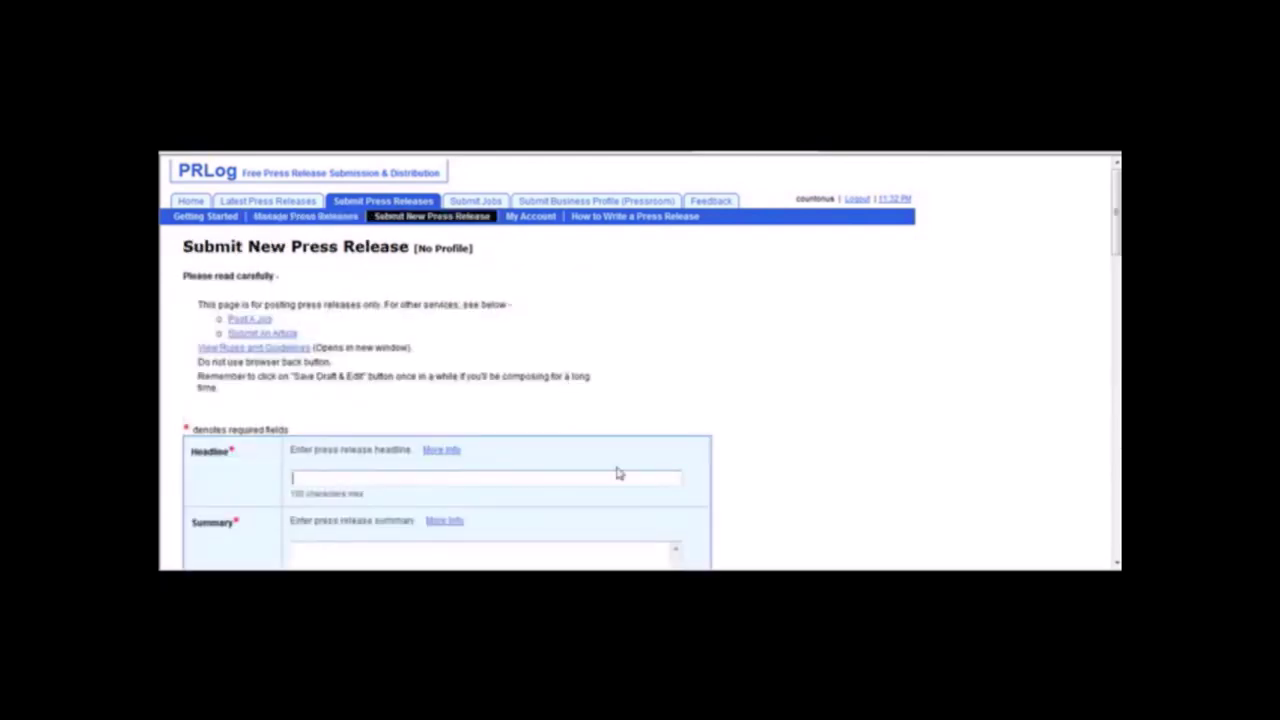
scroll(1118, 257, down, 3)
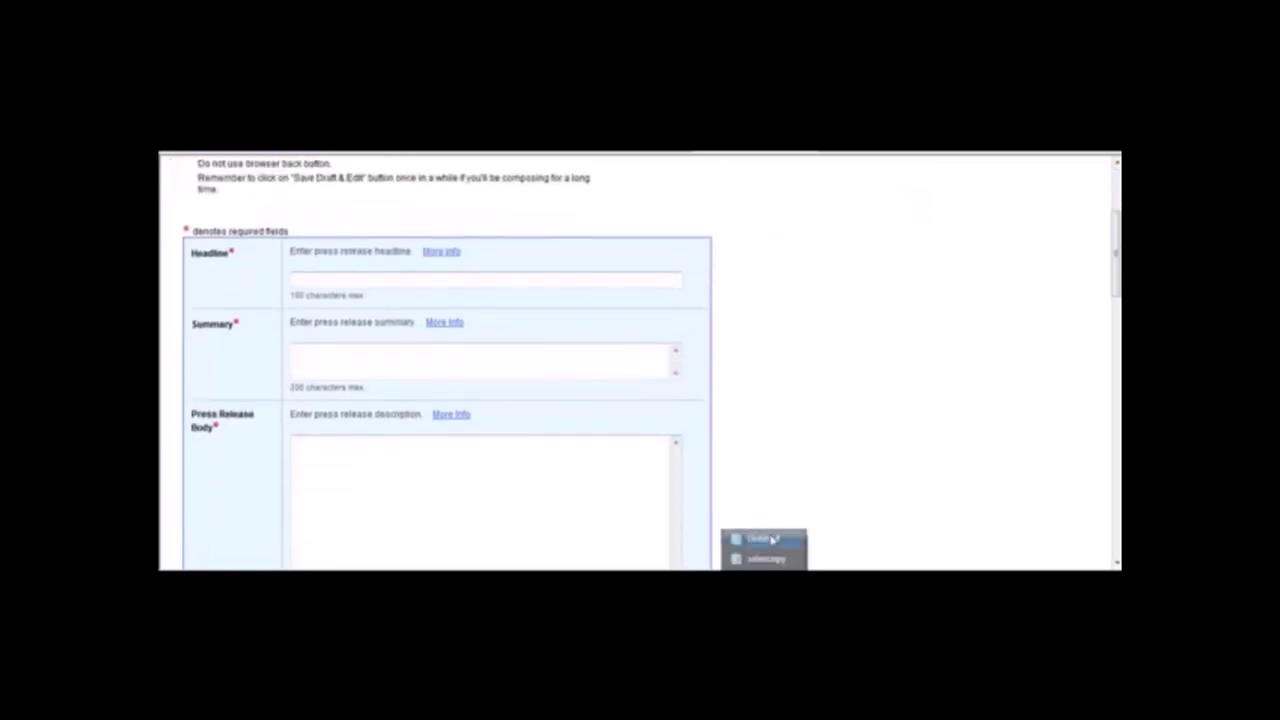
click(760, 538)
click(590, 197)
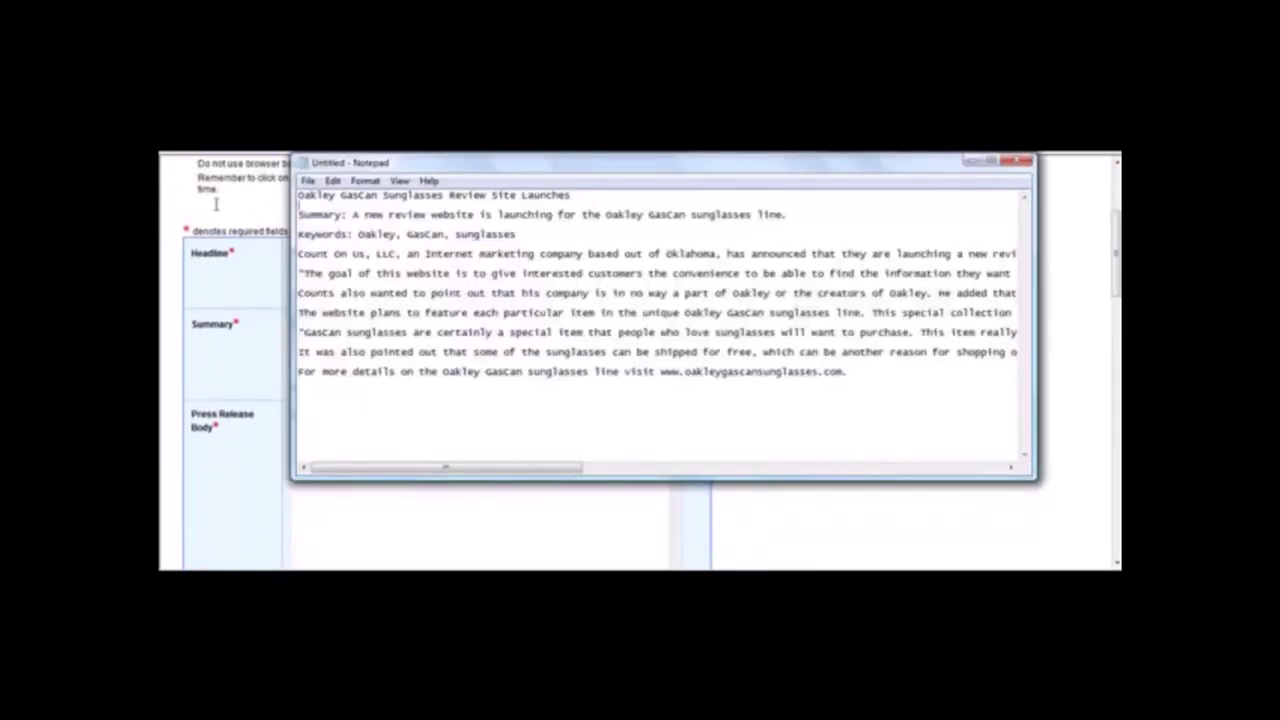
drag(595, 197, 191, 167)
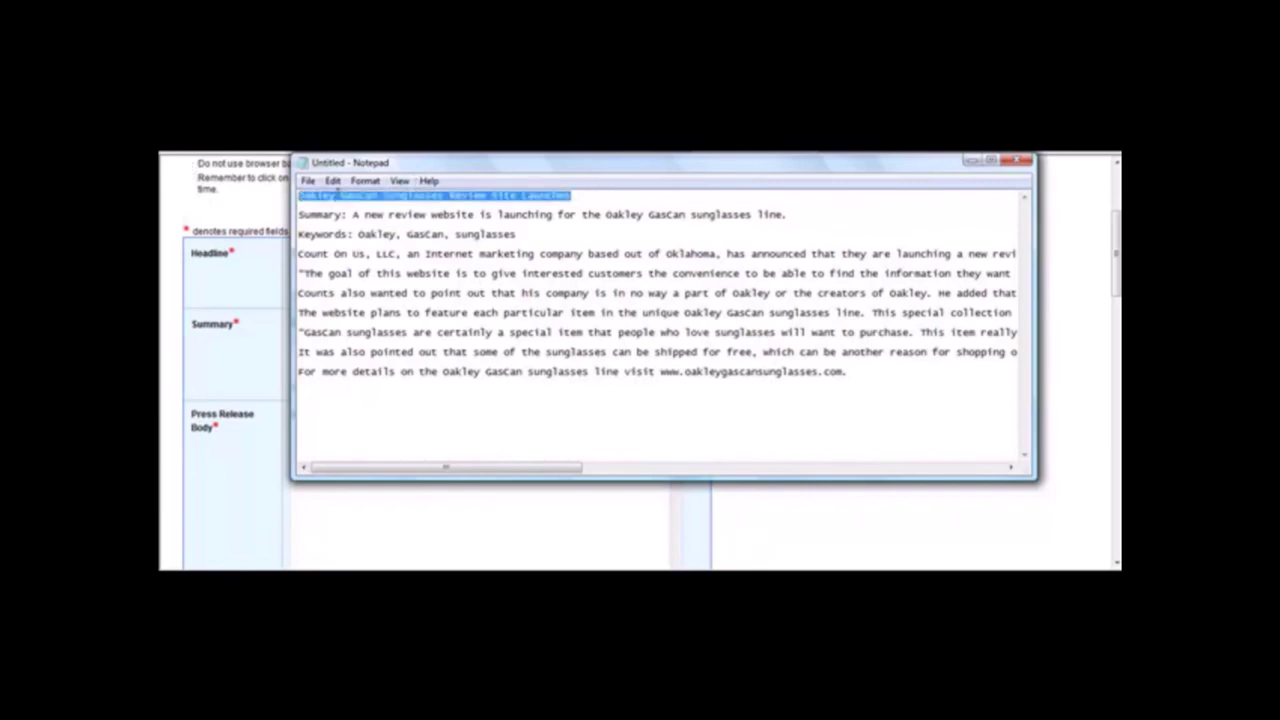
click(332, 181)
click(378, 246)
click(253, 279)
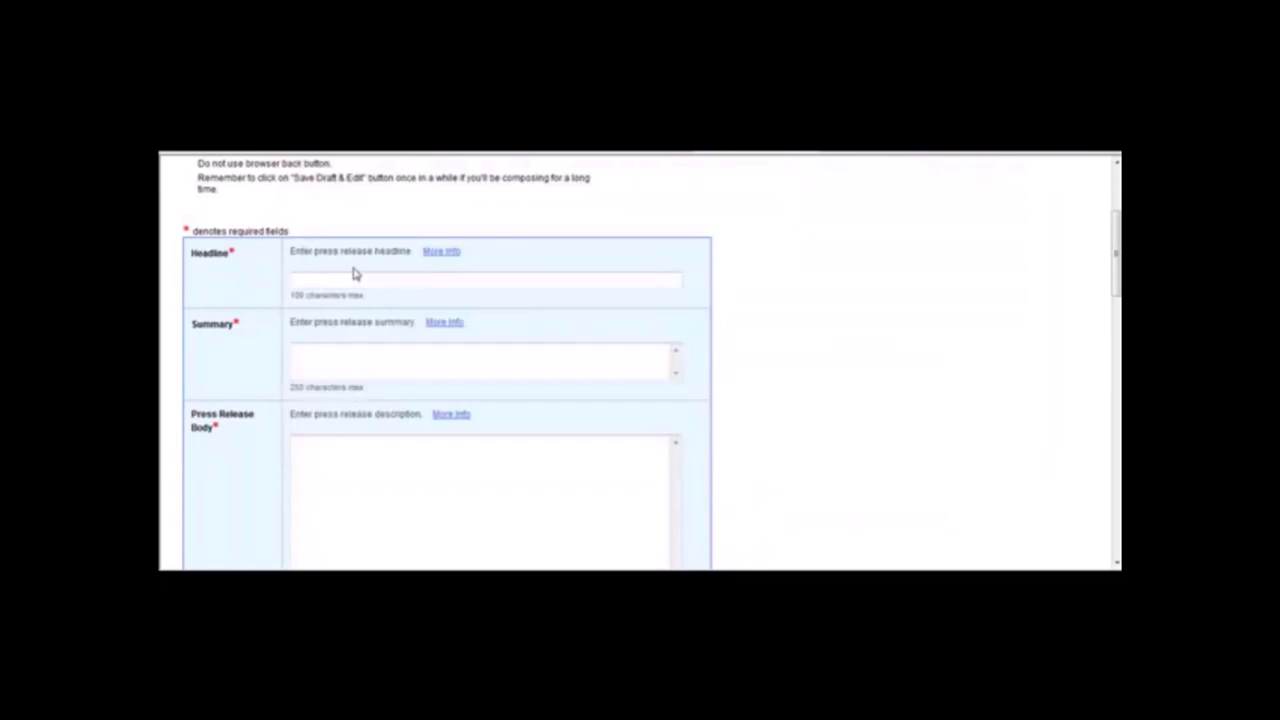
right_click(354, 278)
click(409, 346)
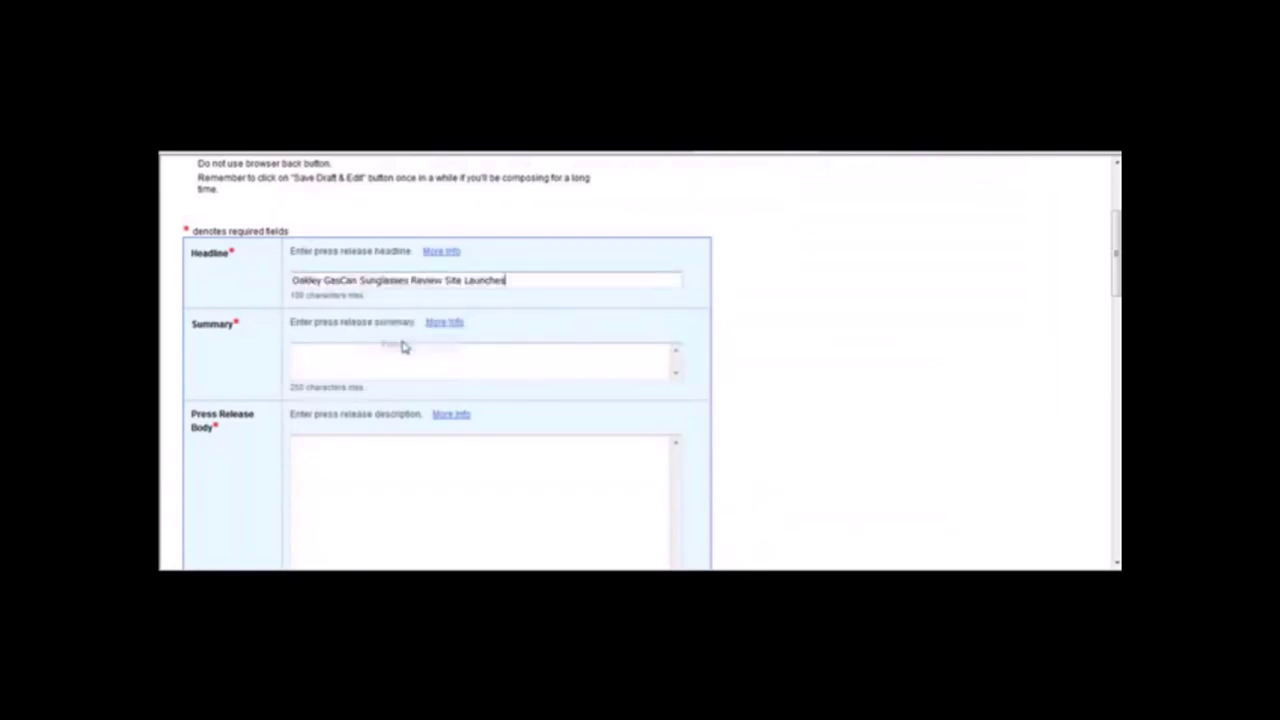
Paste the summary sentence from the Notepad draft into the Summary field.
click(370, 344)
click(745, 568)
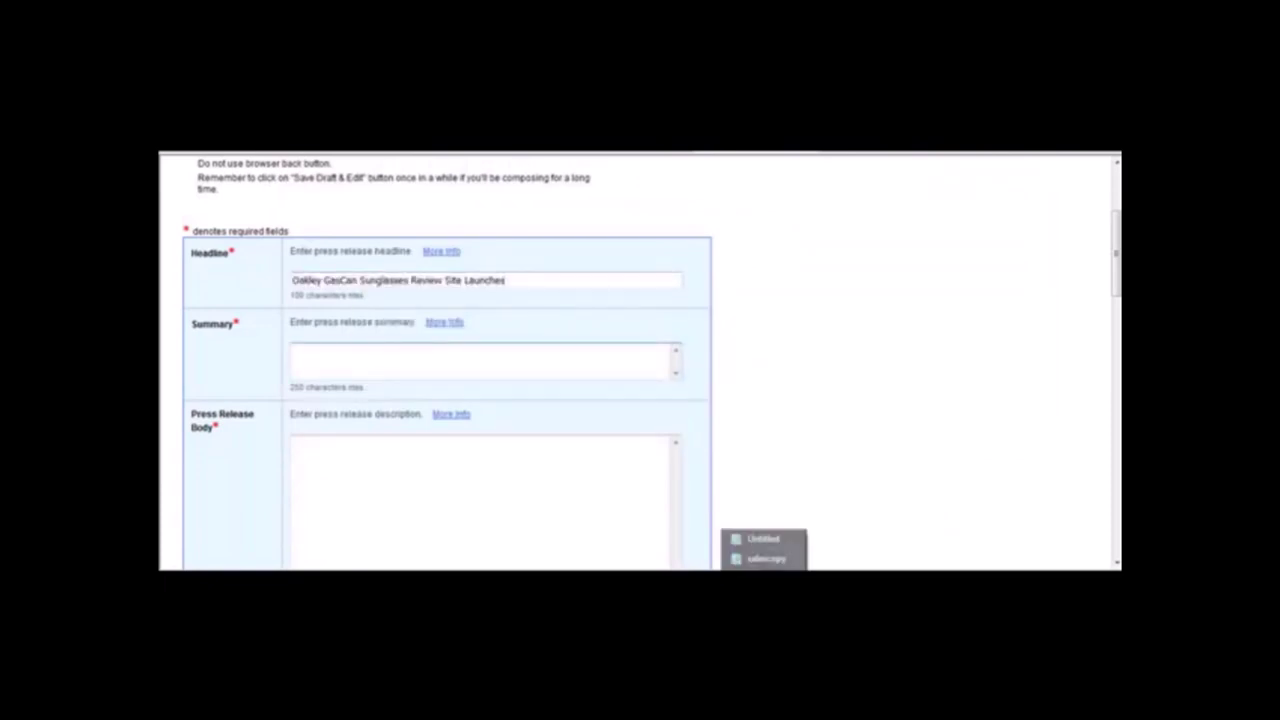
click(763, 539)
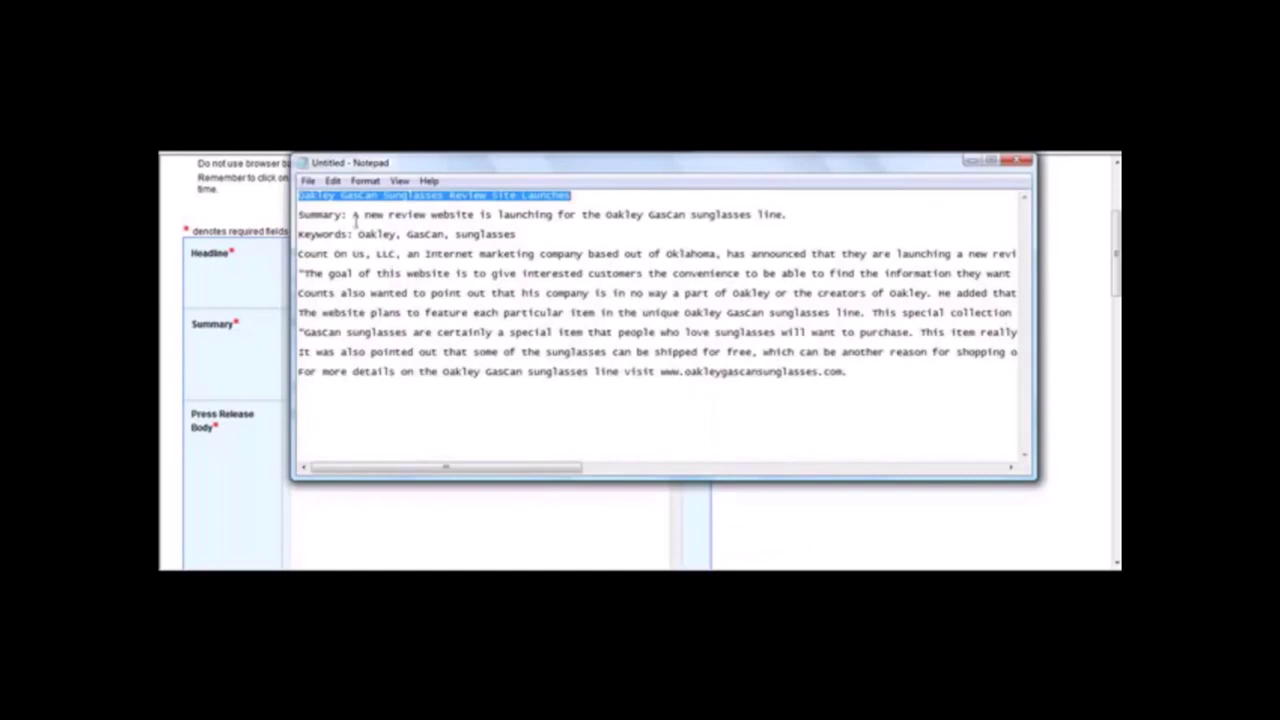
drag(353, 215, 800, 212)
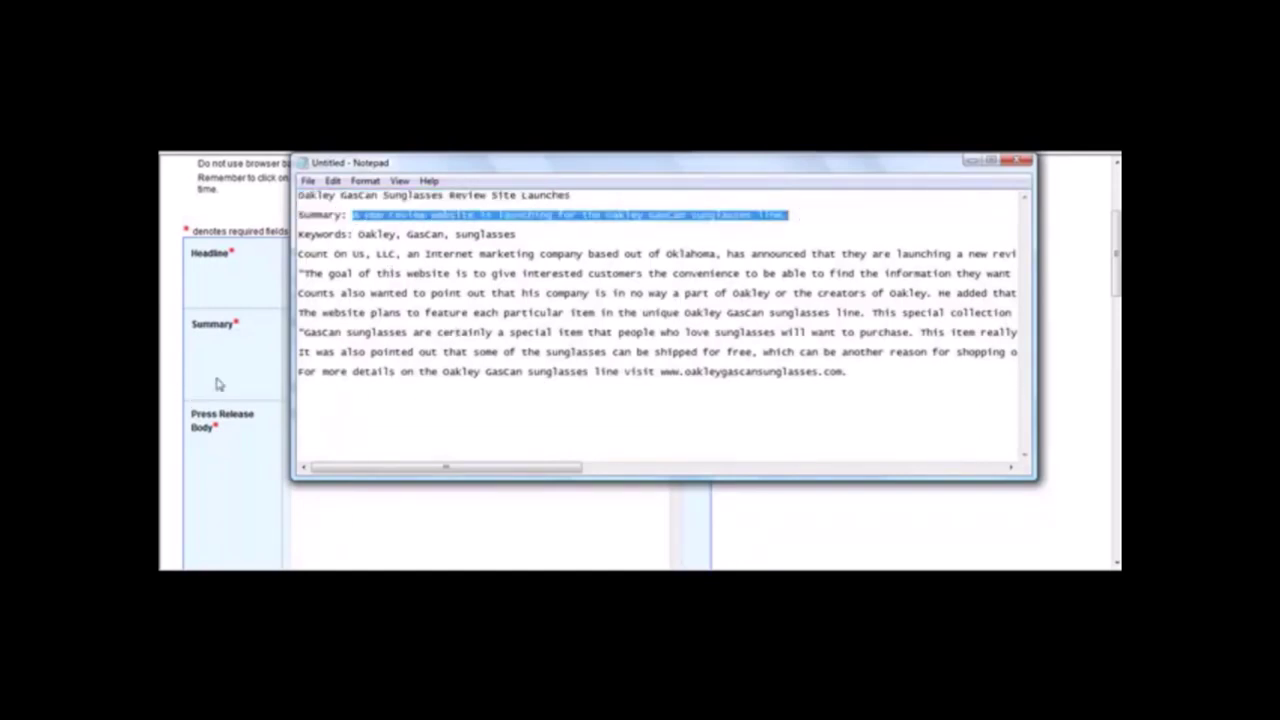
click(287, 376)
key(ctrl+v)
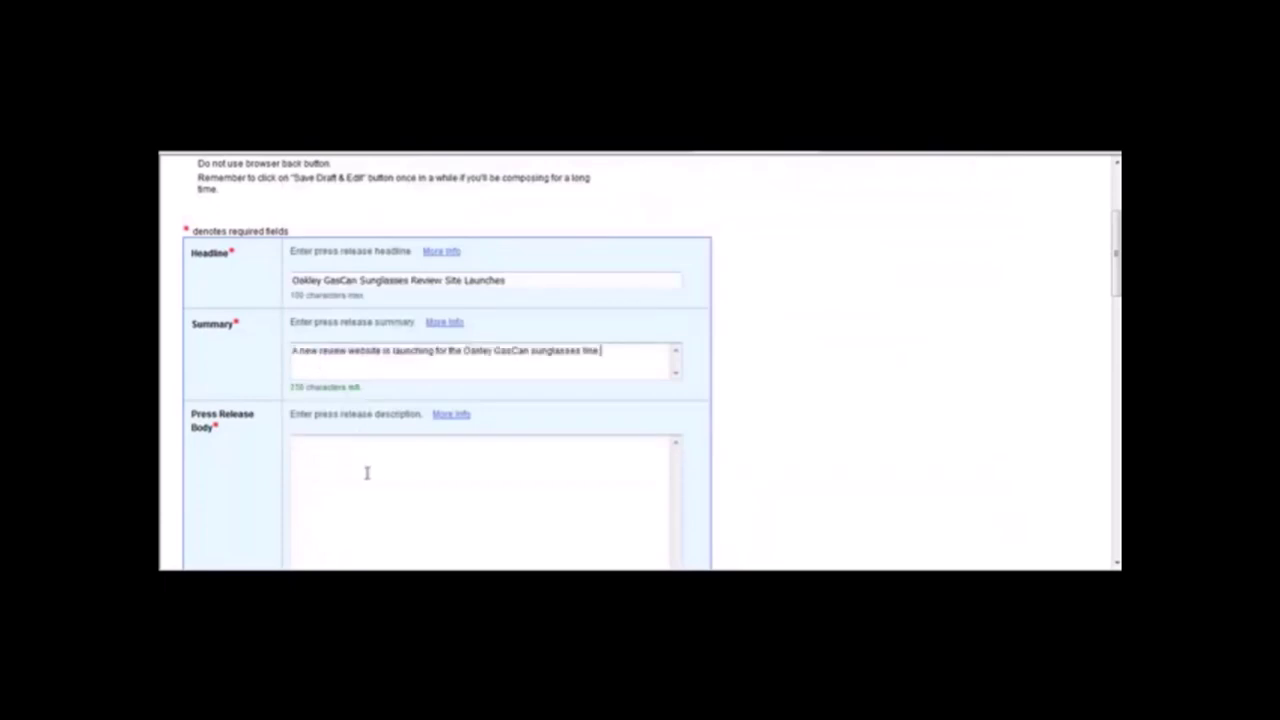
Paste the full announcement paragraphs from Notepad into the Press Release Body.
click(745, 585)
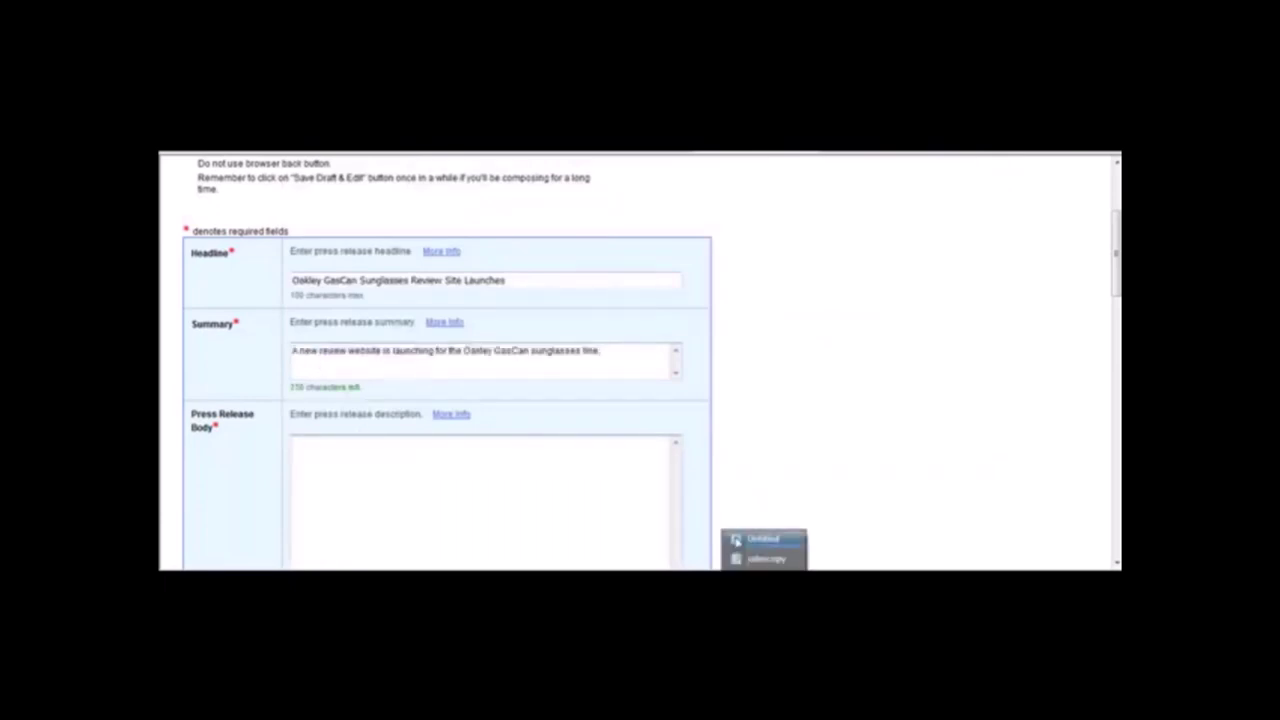
click(741, 557)
drag(298, 254, 878, 400)
click(369, 537)
key(ctrl+v)
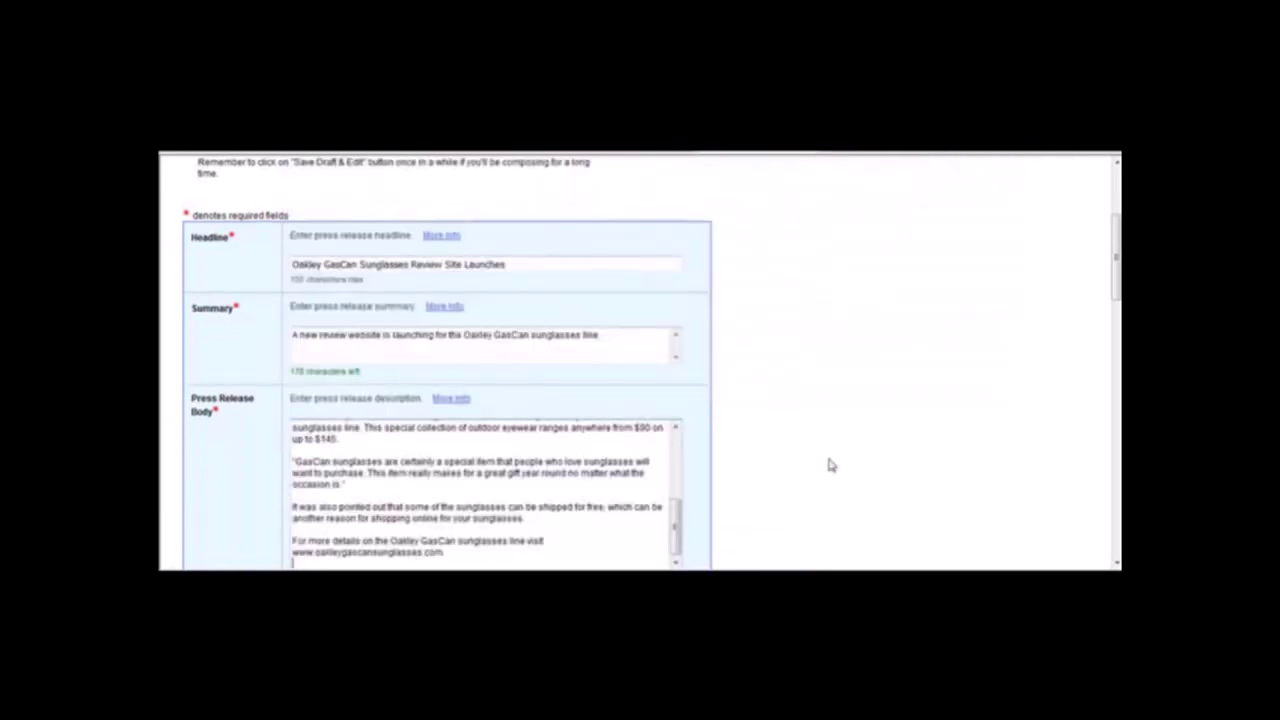
scroll(1097, 349, down, 4)
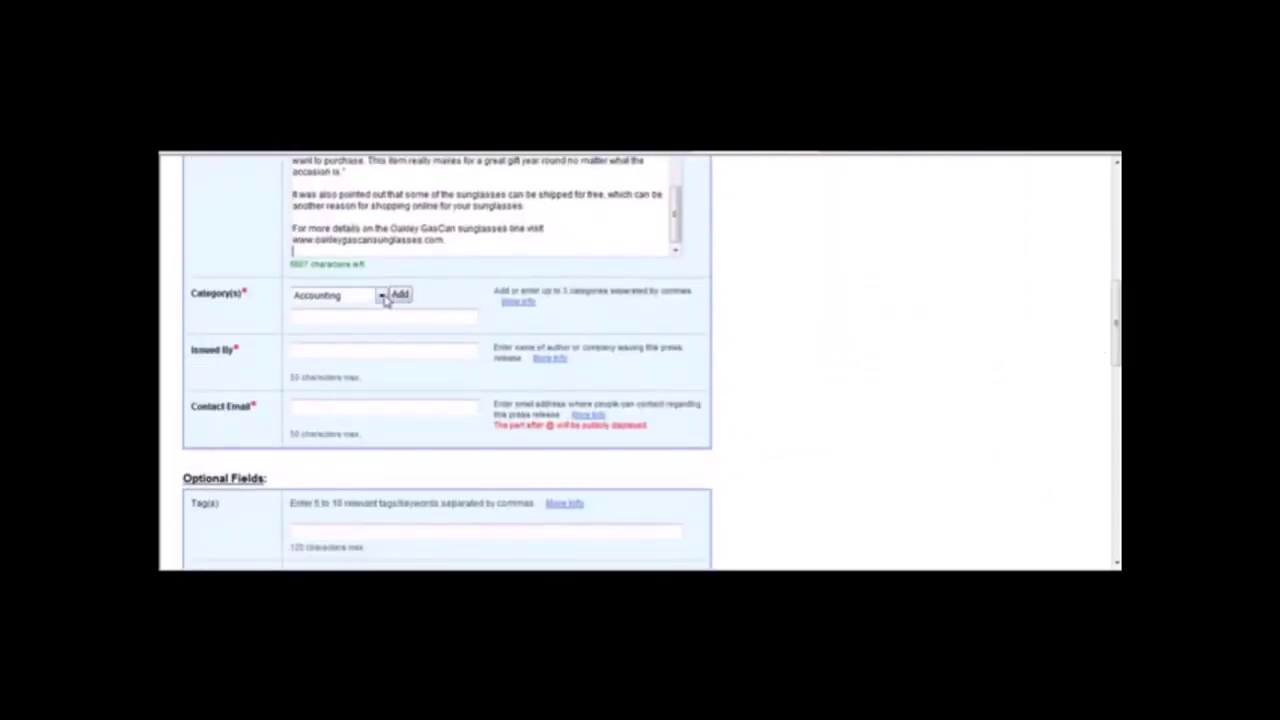
Add Shopping and Fashion as the release categories.
click(384, 296)
scroll(328, 263, down, 10)
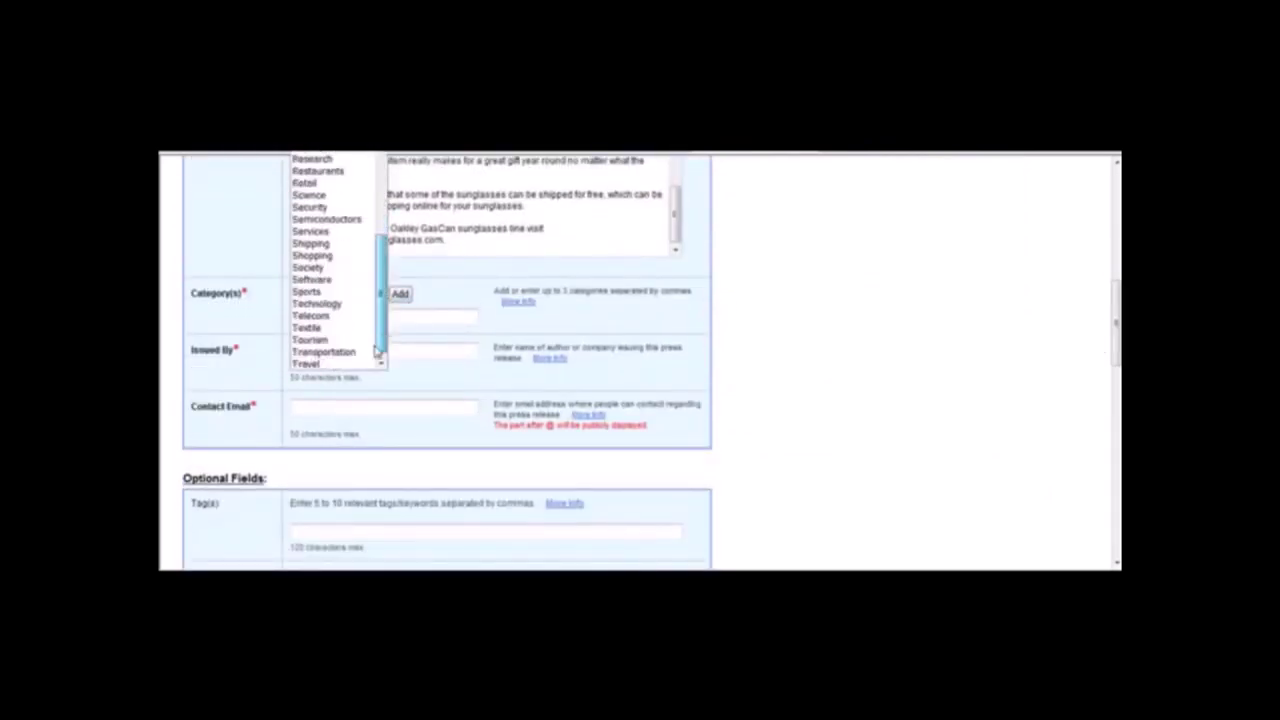
click(328, 258)
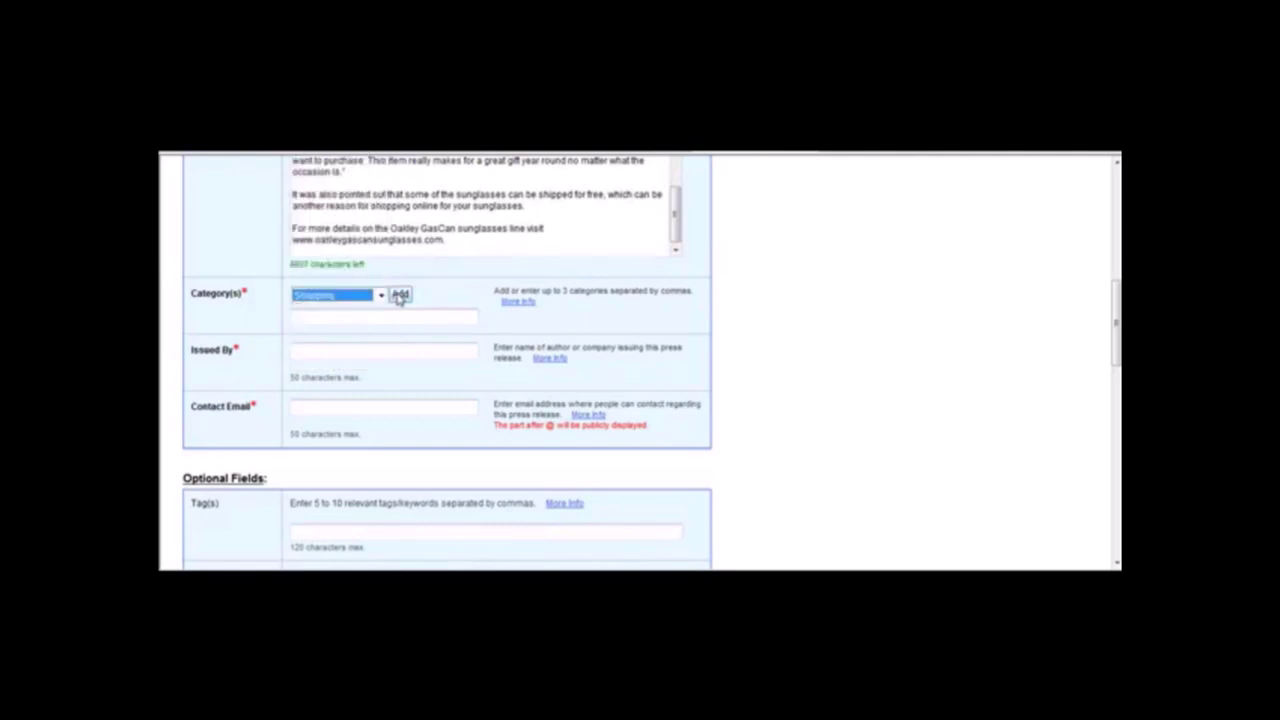
click(400, 294)
click(383, 295)
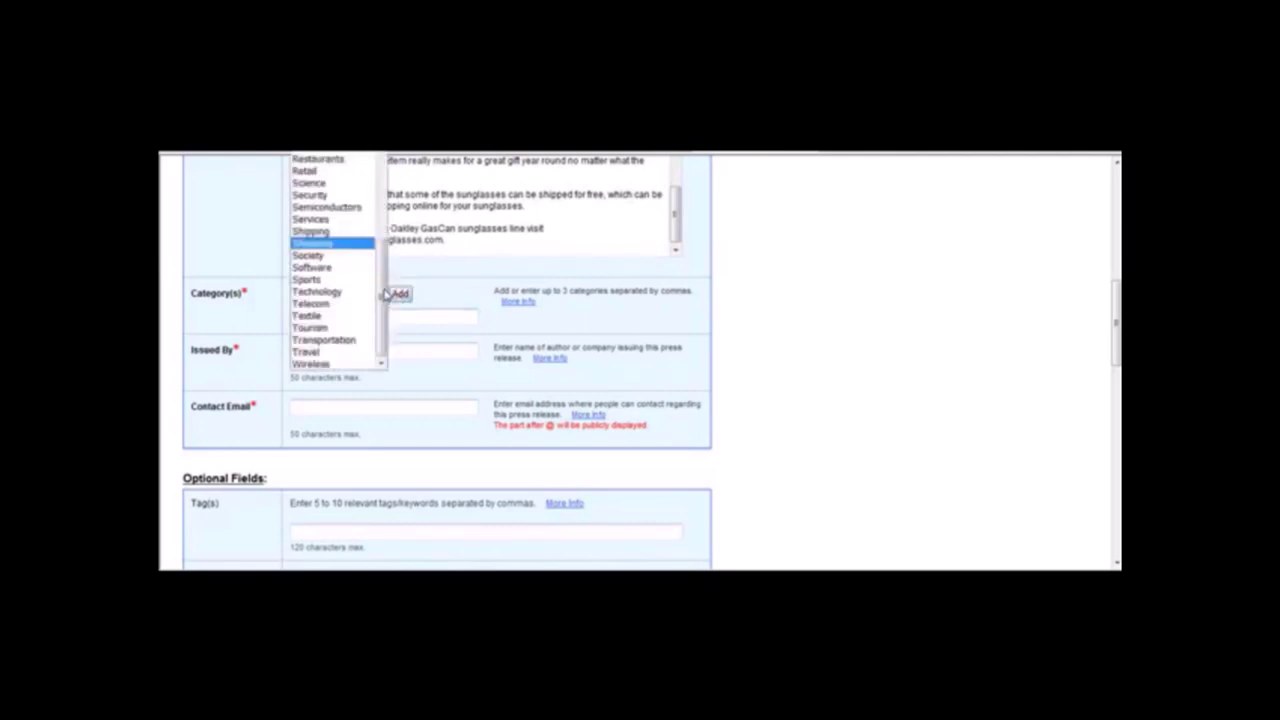
scroll(386, 294, up, 15)
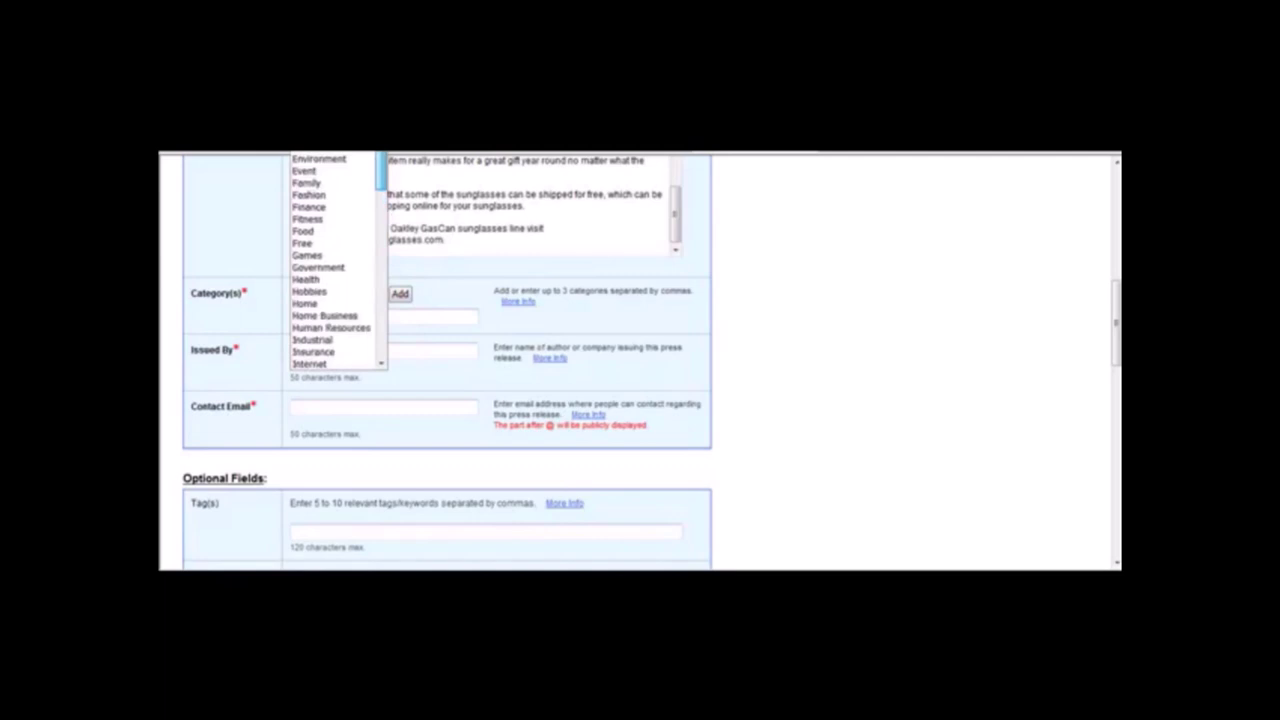
scroll(335, 260, down, 2)
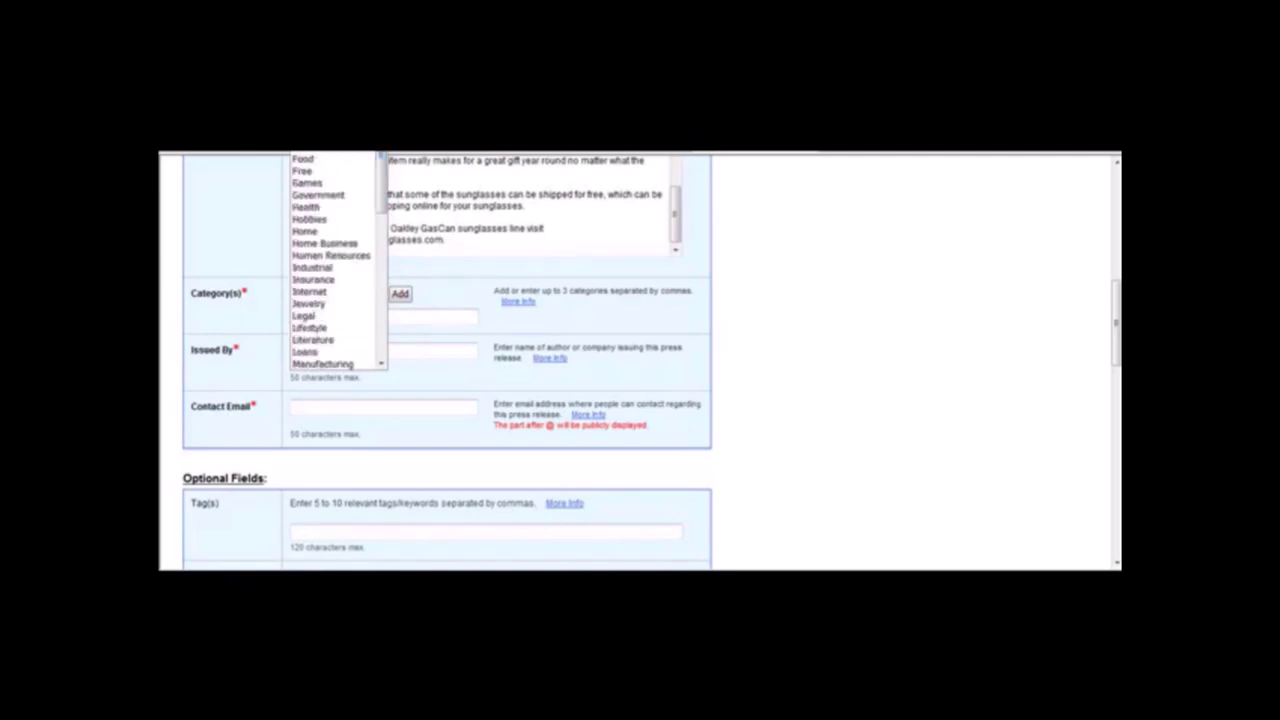
click(305, 160)
click(400, 294)
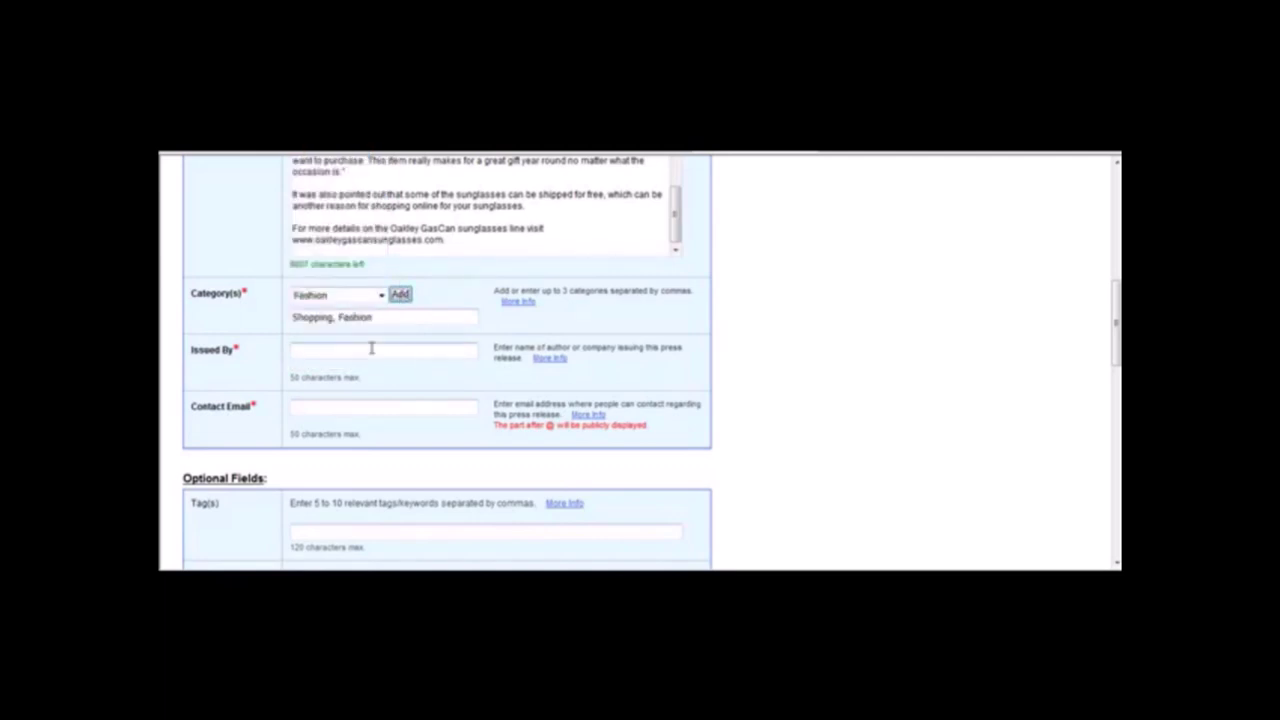
Set Issued By to OakleyGasCanSunglasses.com and enter the contact e-mail address.
click(371, 347)
text(Cou)
key(BackSpace)
key(BackSpace)
key(BackSpace)
key(BackSpace)
key(BackSpace)
key(BackSpace)
key(BackSpace)
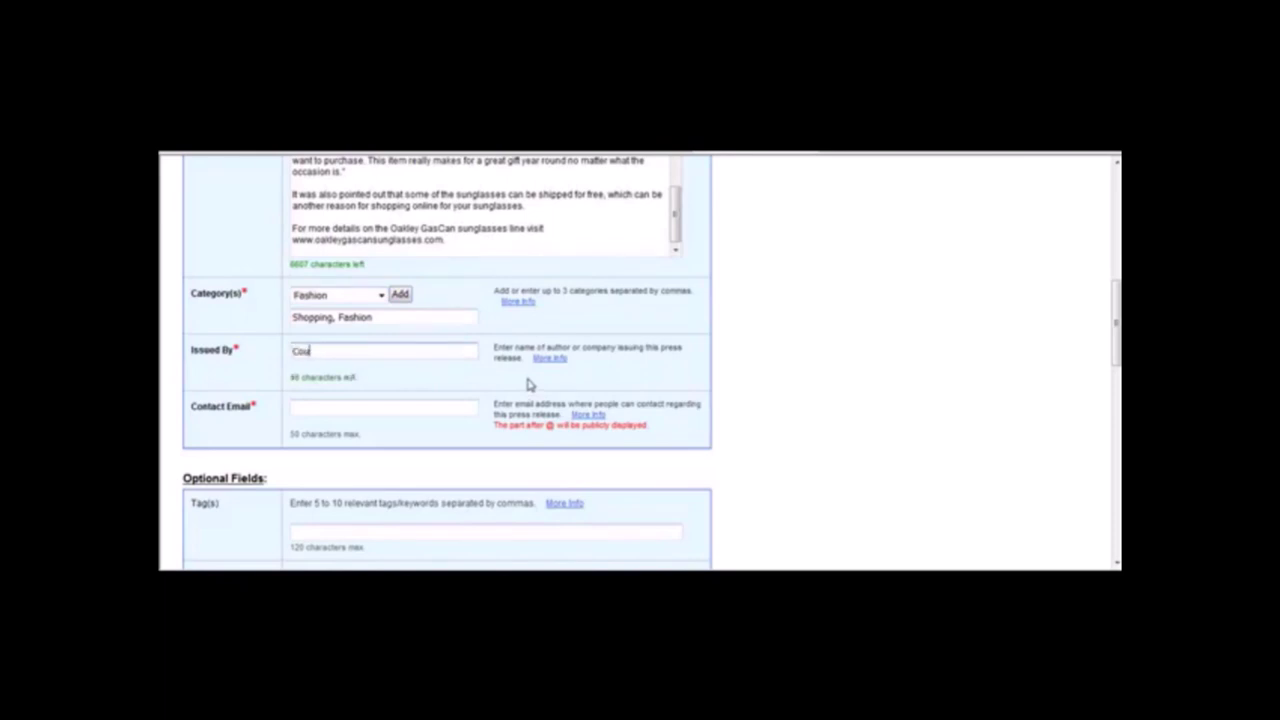
text(OakleyGasCanSunglasses.com)
click(425, 408)
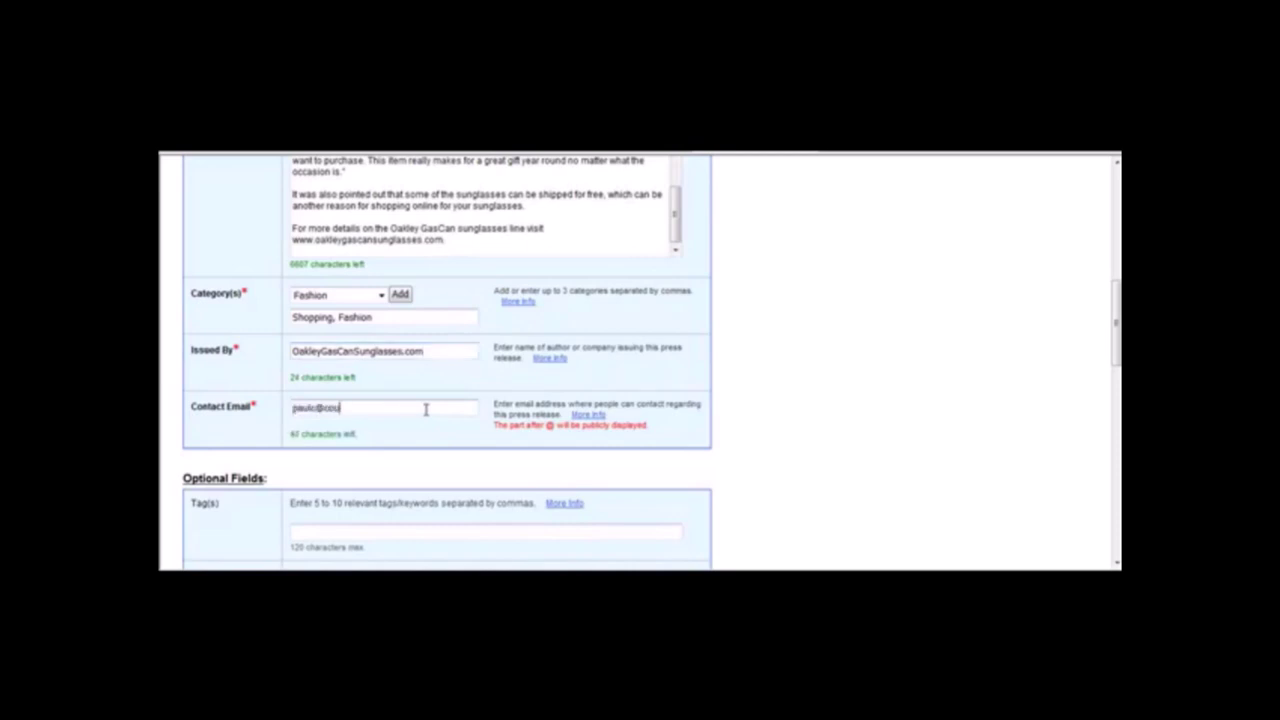
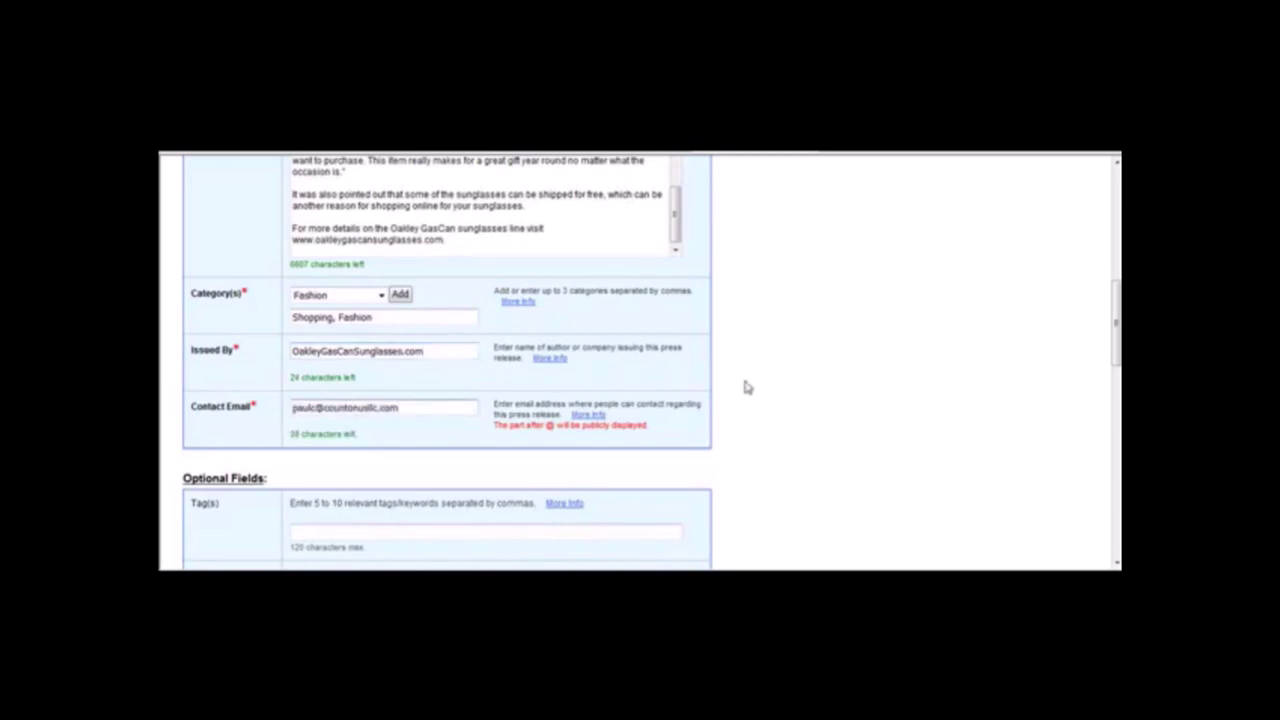
Copy the keywords Oakley, GasCan, sunglasses from Notepad into the Tag(s) field.
scroll(1118, 348, down, 3)
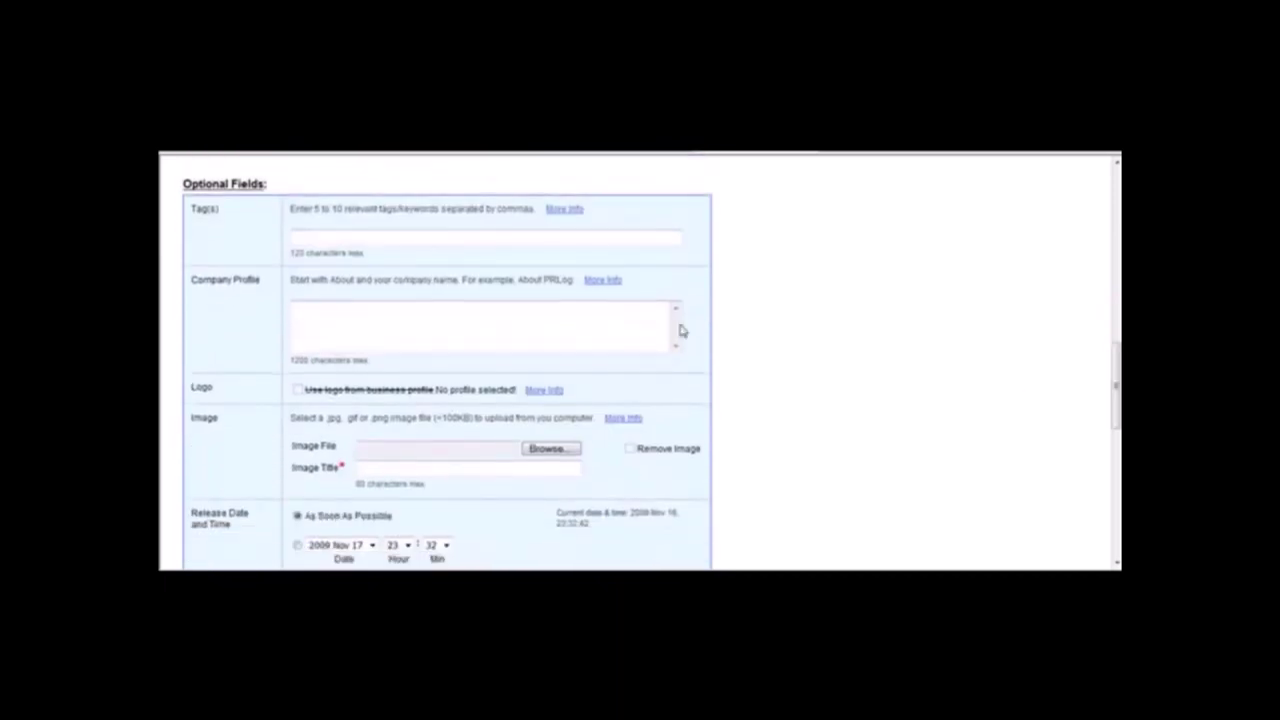
click(485, 236)
click(770, 566)
click(752, 538)
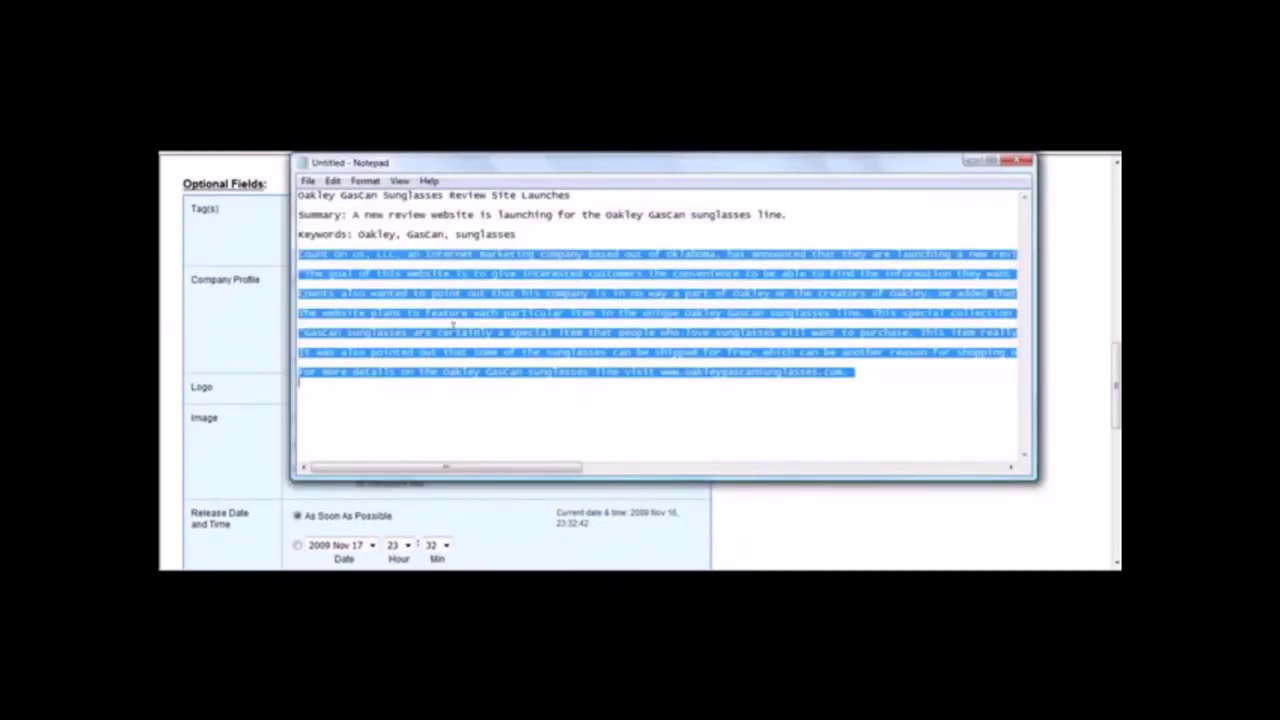
drag(546, 236, 358, 235)
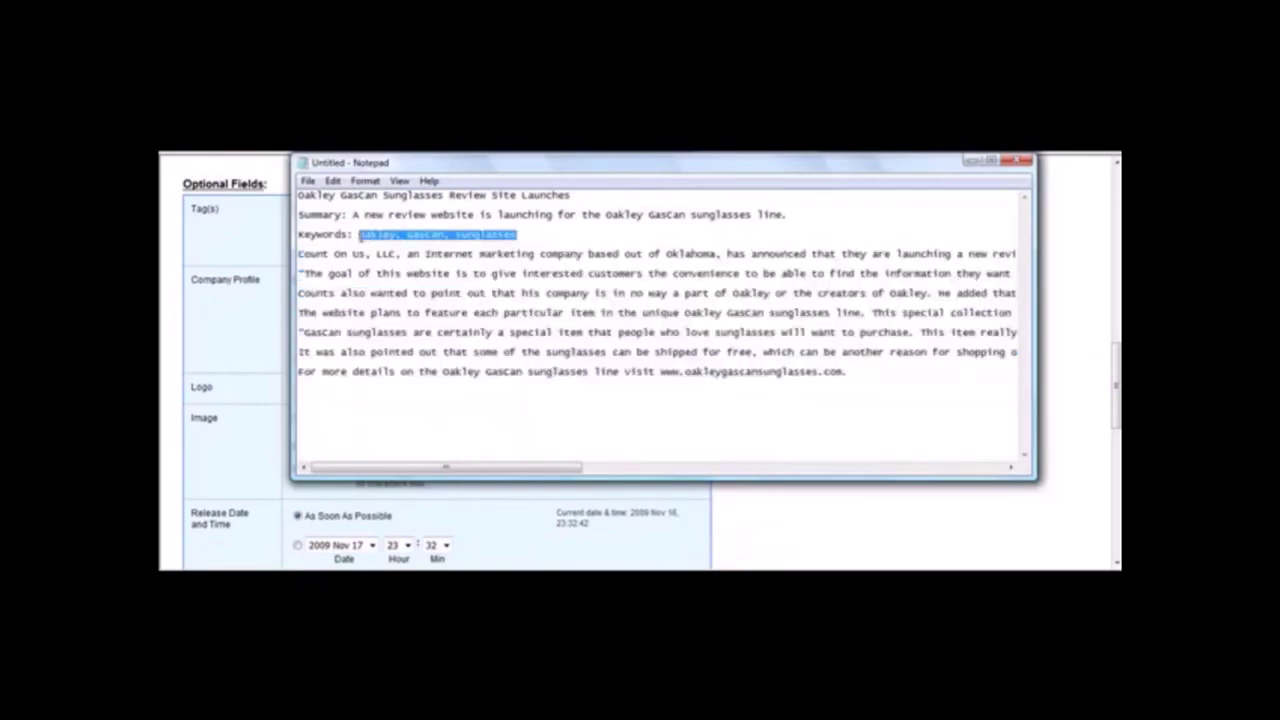
click(270, 249)
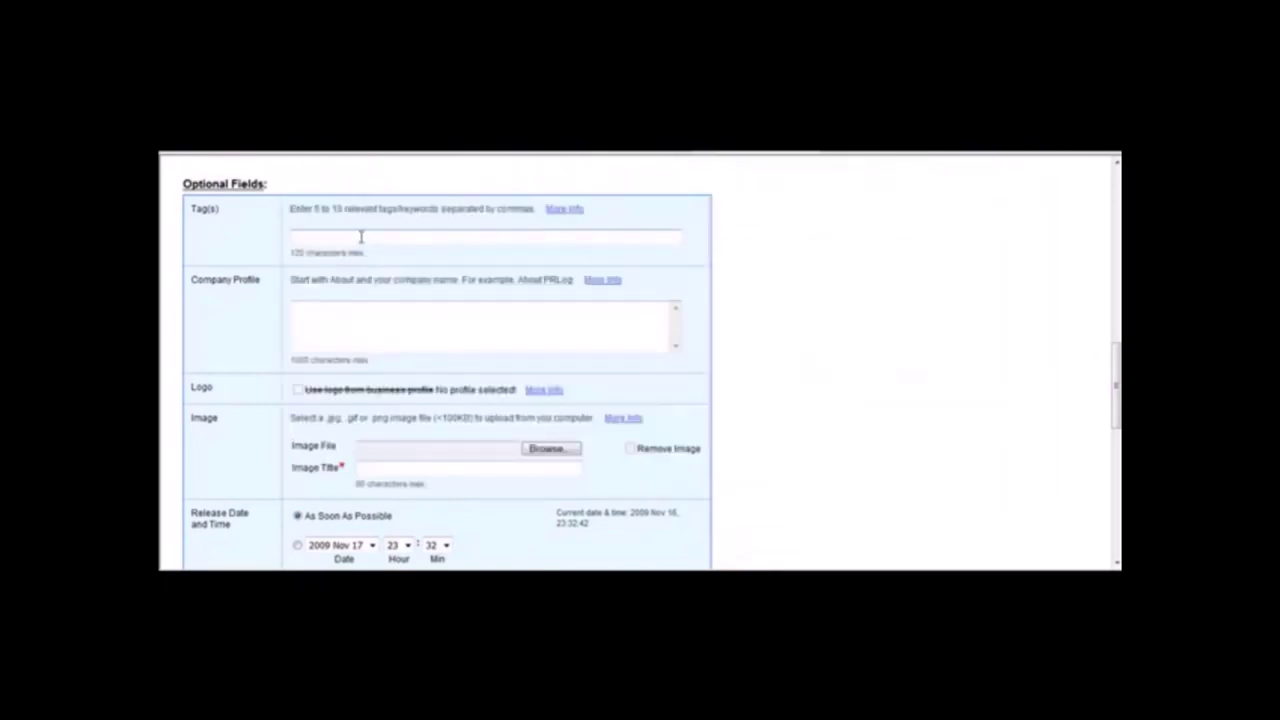
text(Oakley, GasCan, sunglasses)
Write the company profile 'A review website for the Oakley GasCan sunglasses line.'.
click(341, 325)
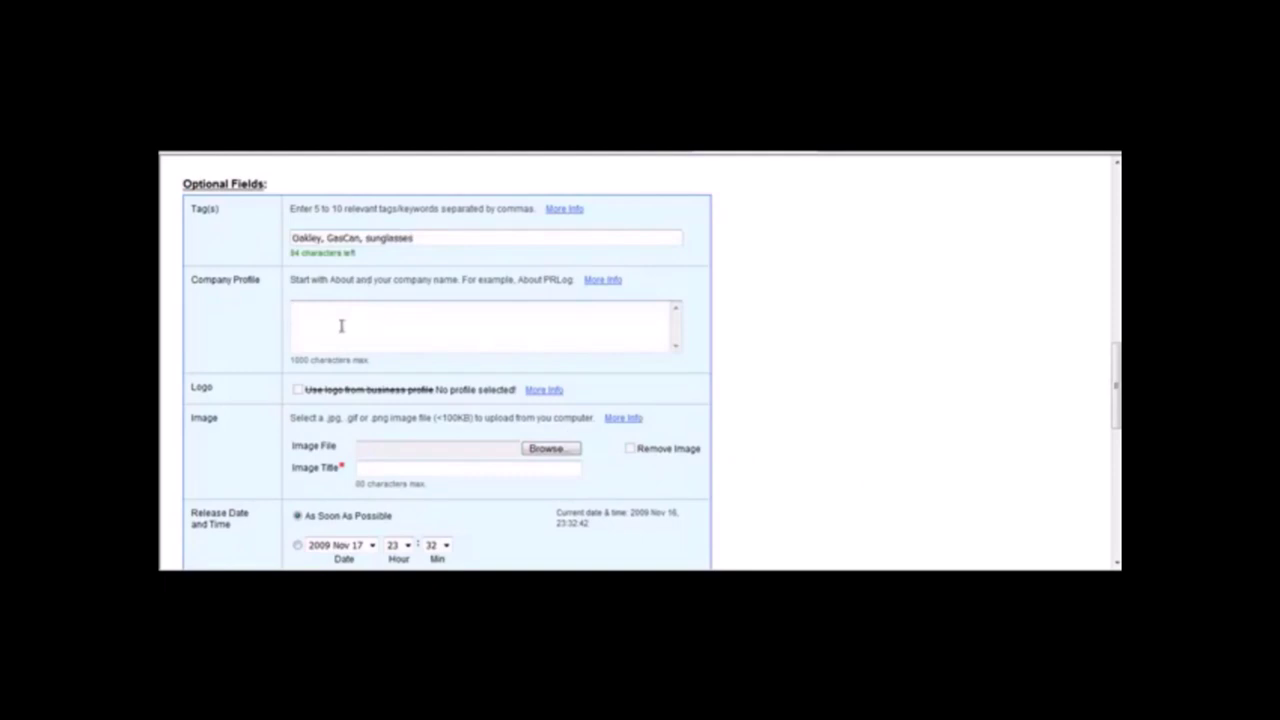
text(A review website for the new)
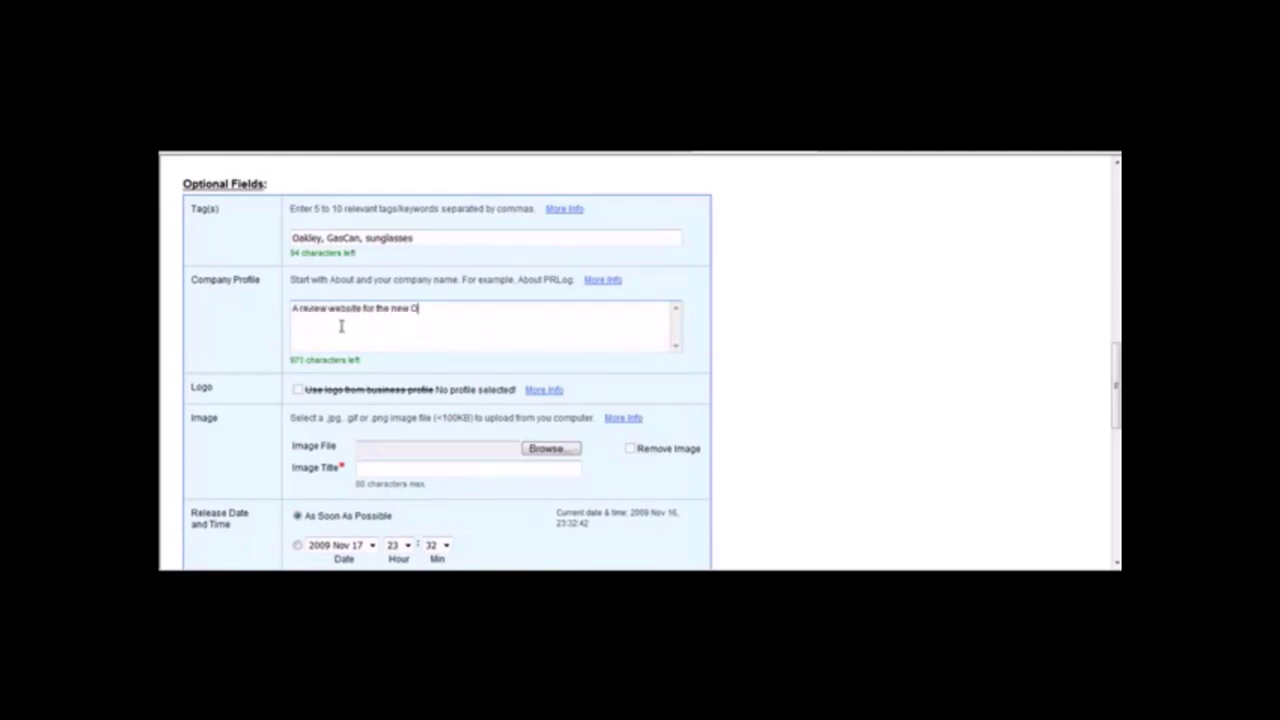
text(Oakley GasCan sunglasses line.)
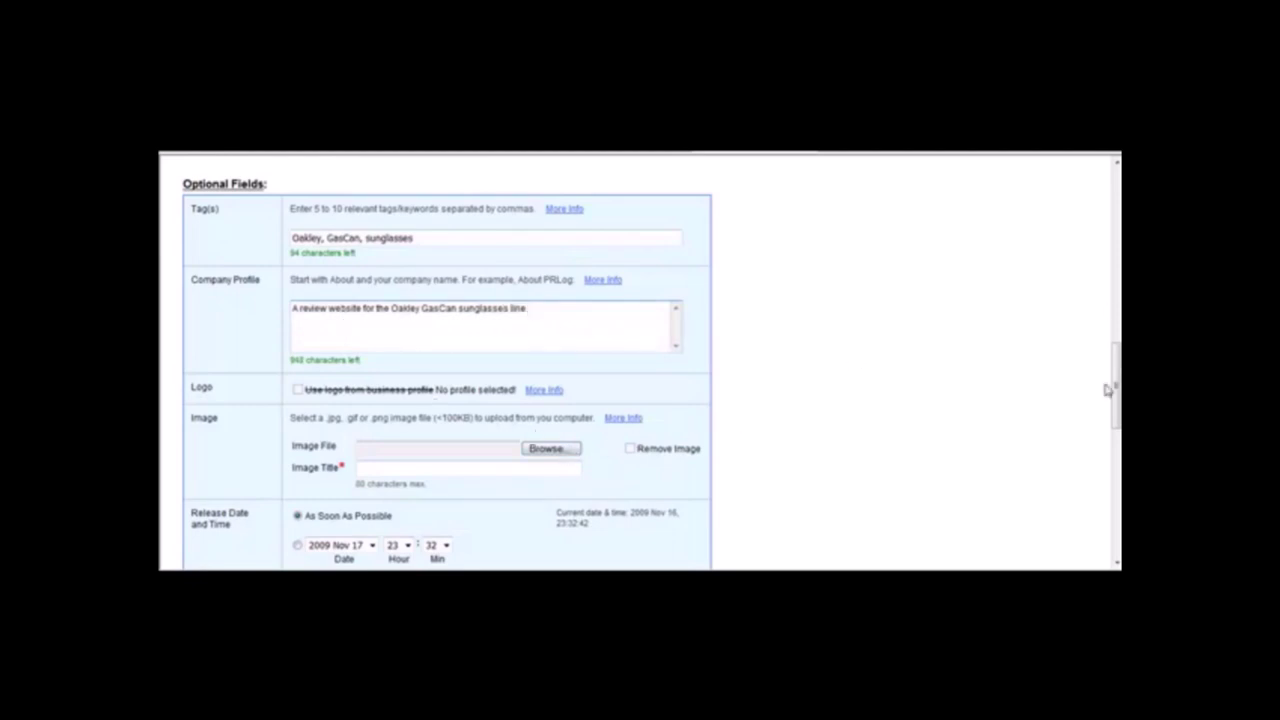
drag(1114, 390, 1114, 439)
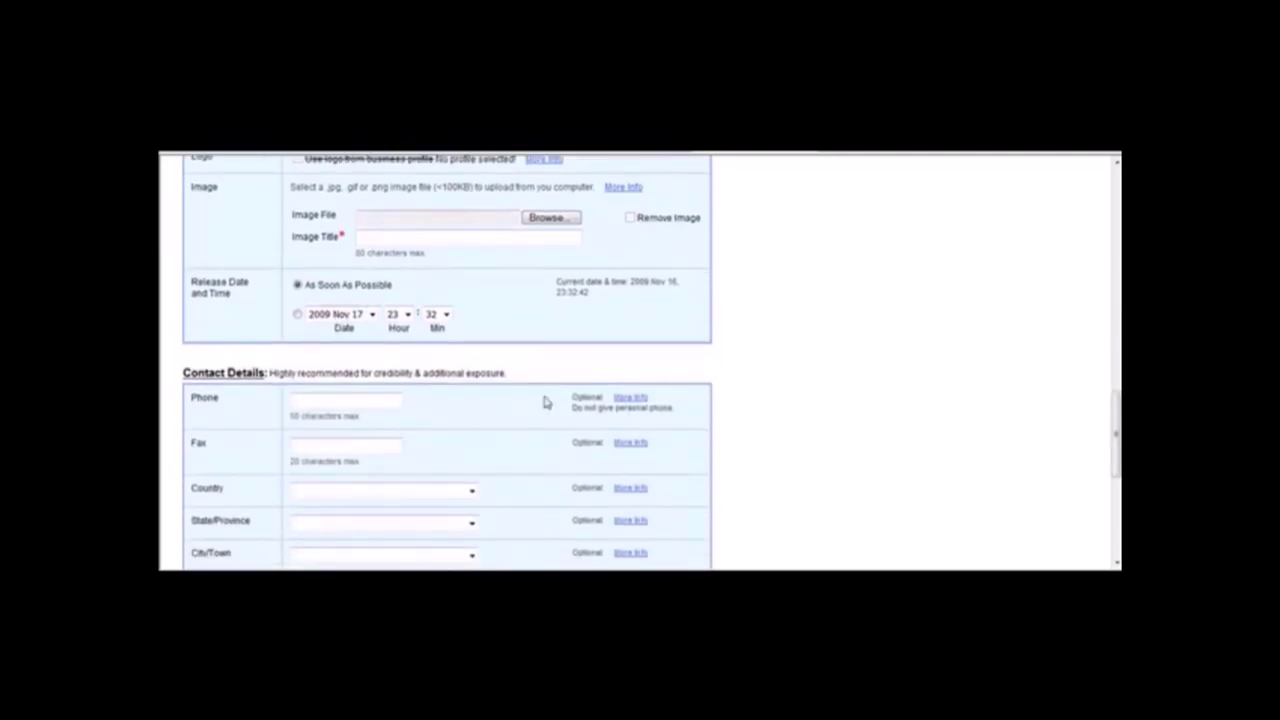
scroll(640, 361, down, 3)
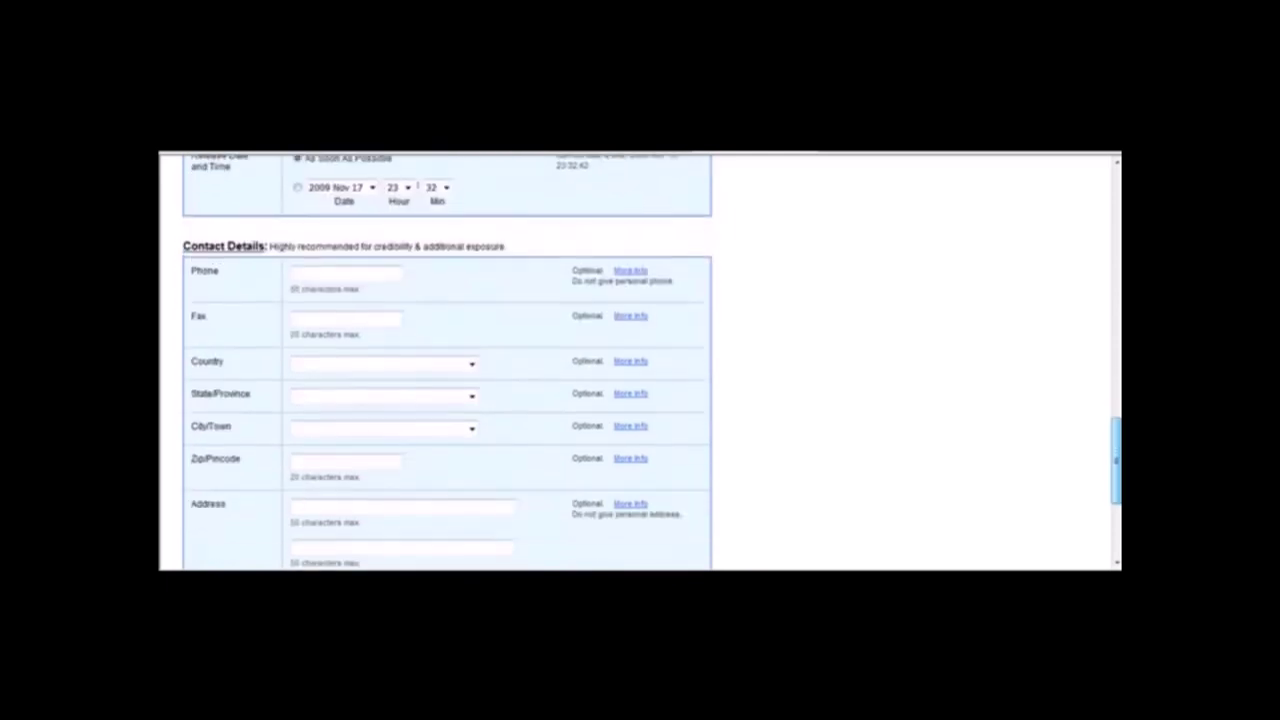
scroll(640, 361, down, 3)
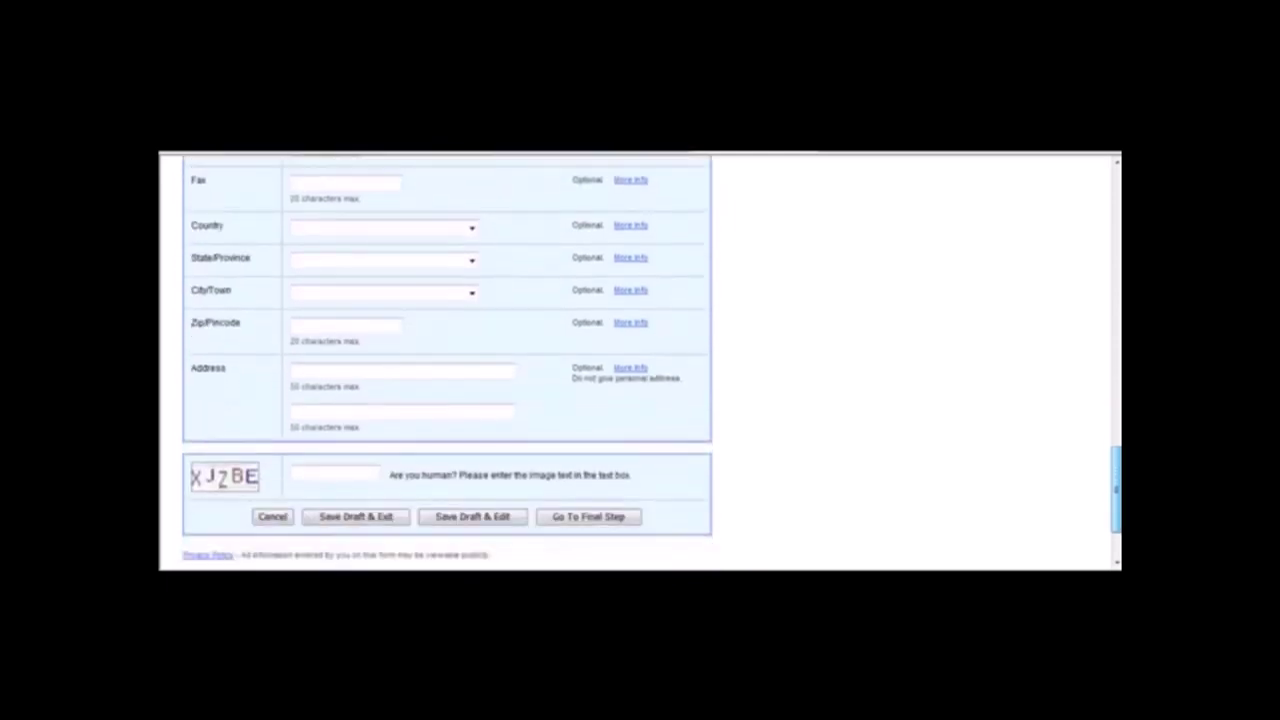
After the profile length warning, delete the company profile text and proceed to the preview.
scroll(1102, 515, down, 3)
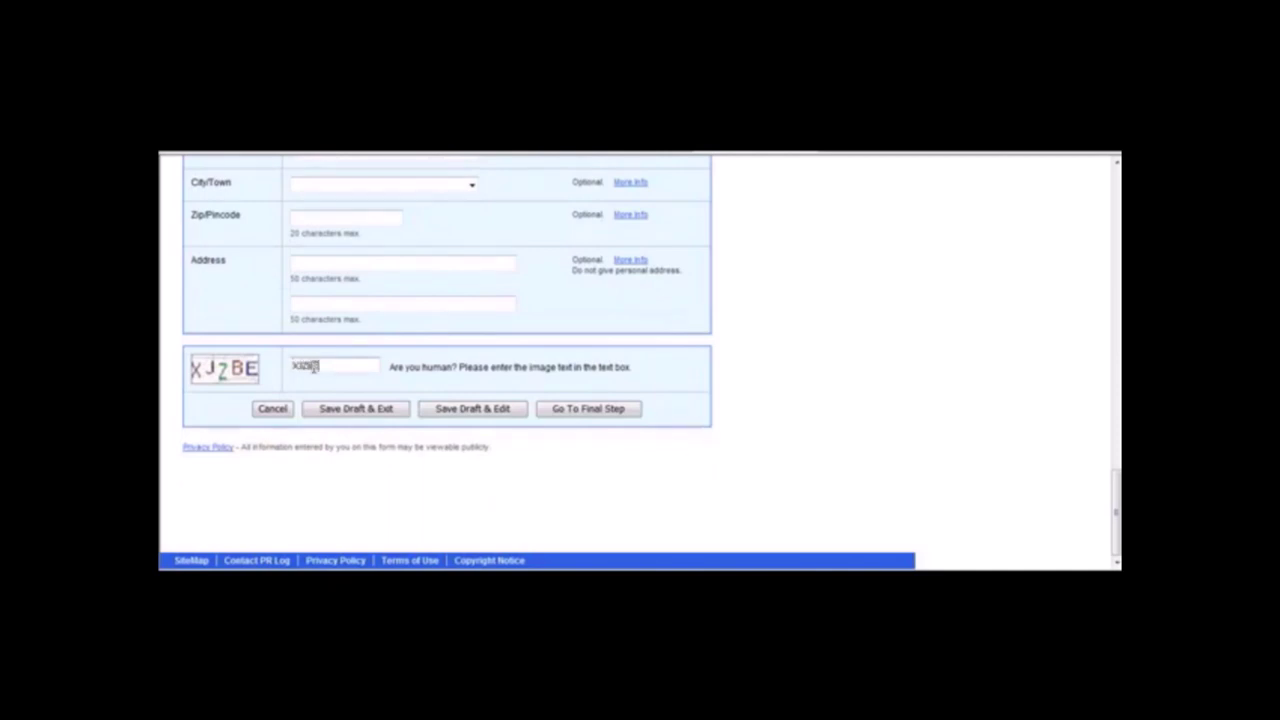
click(586, 410)
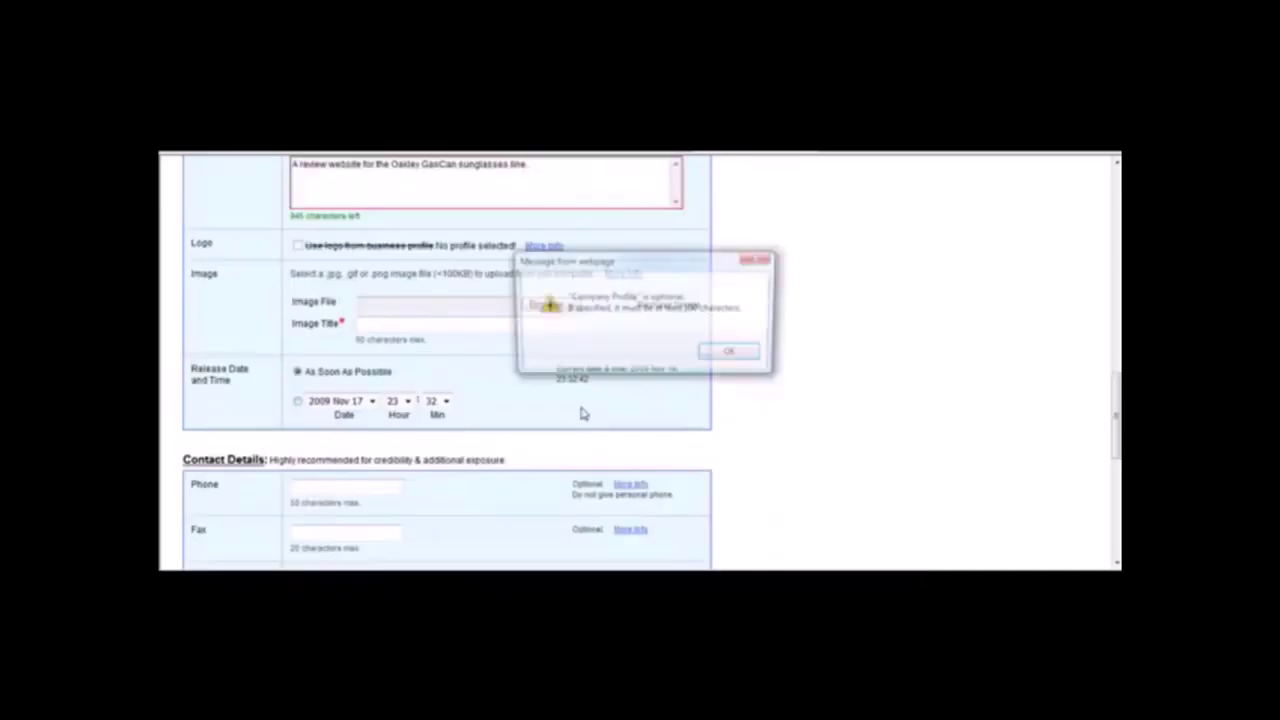
click(731, 357)
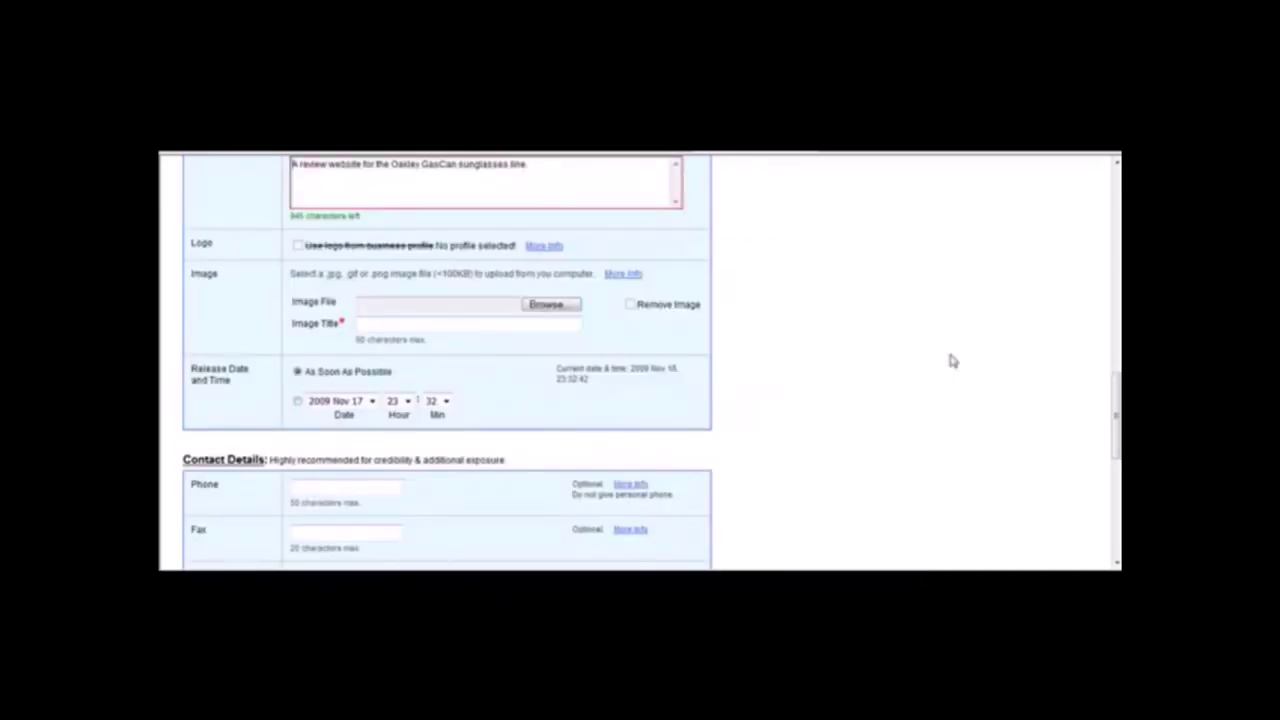
drag(1115, 408, 1110, 350)
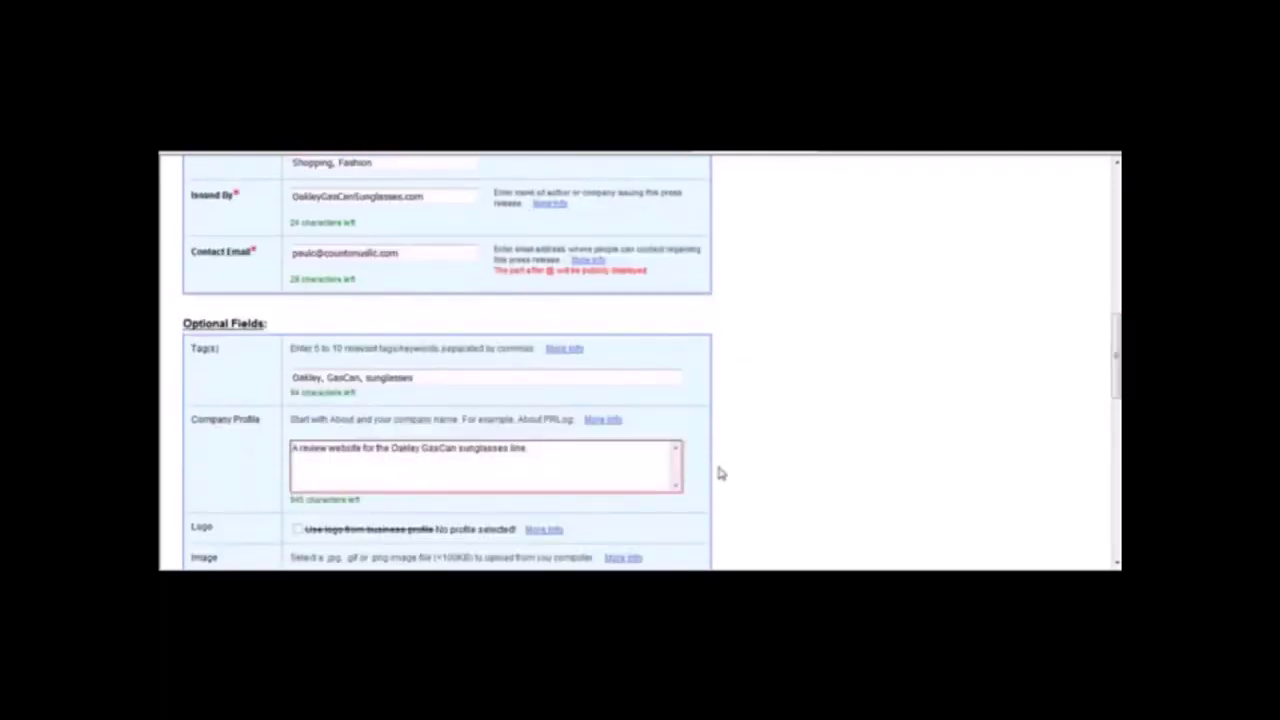
drag(532, 450, 222, 448)
key(BackSpace)
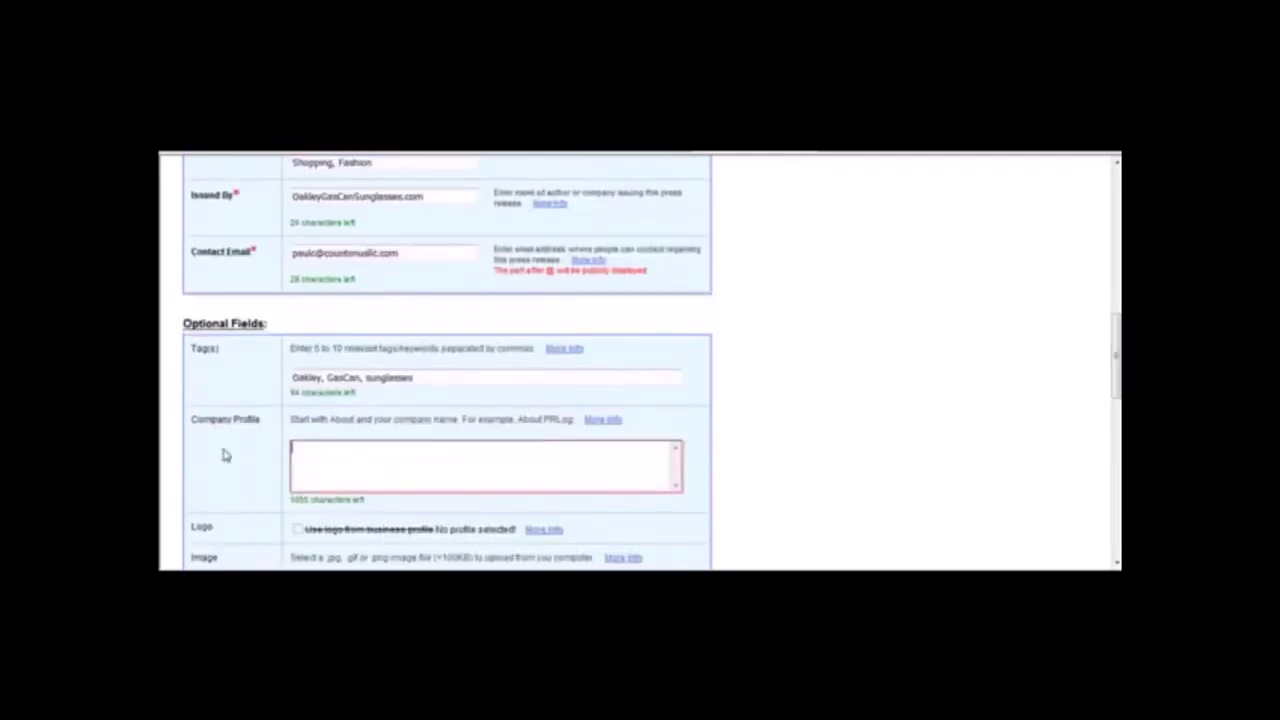
drag(1116, 385, 1049, 480)
click(594, 498)
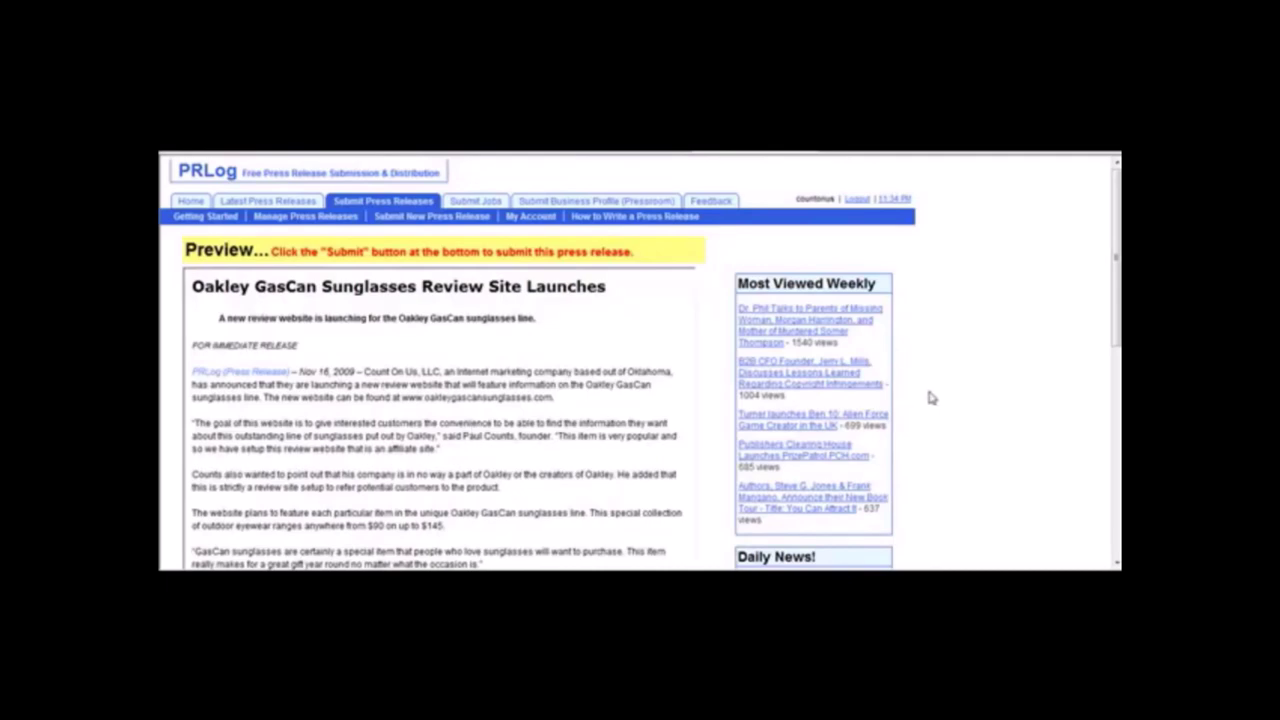
Scroll through the release preview and choose Modify Press Release.
scroll(640, 365, down, 3)
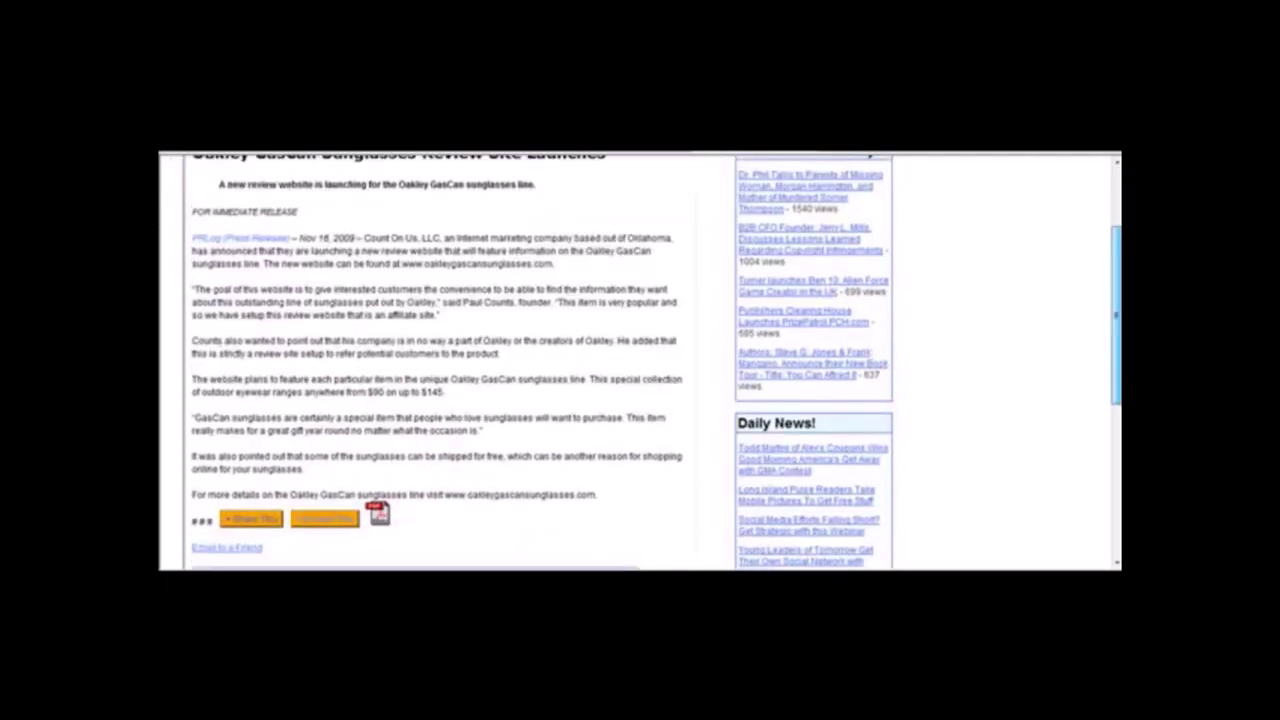
scroll(640, 360, down, 5)
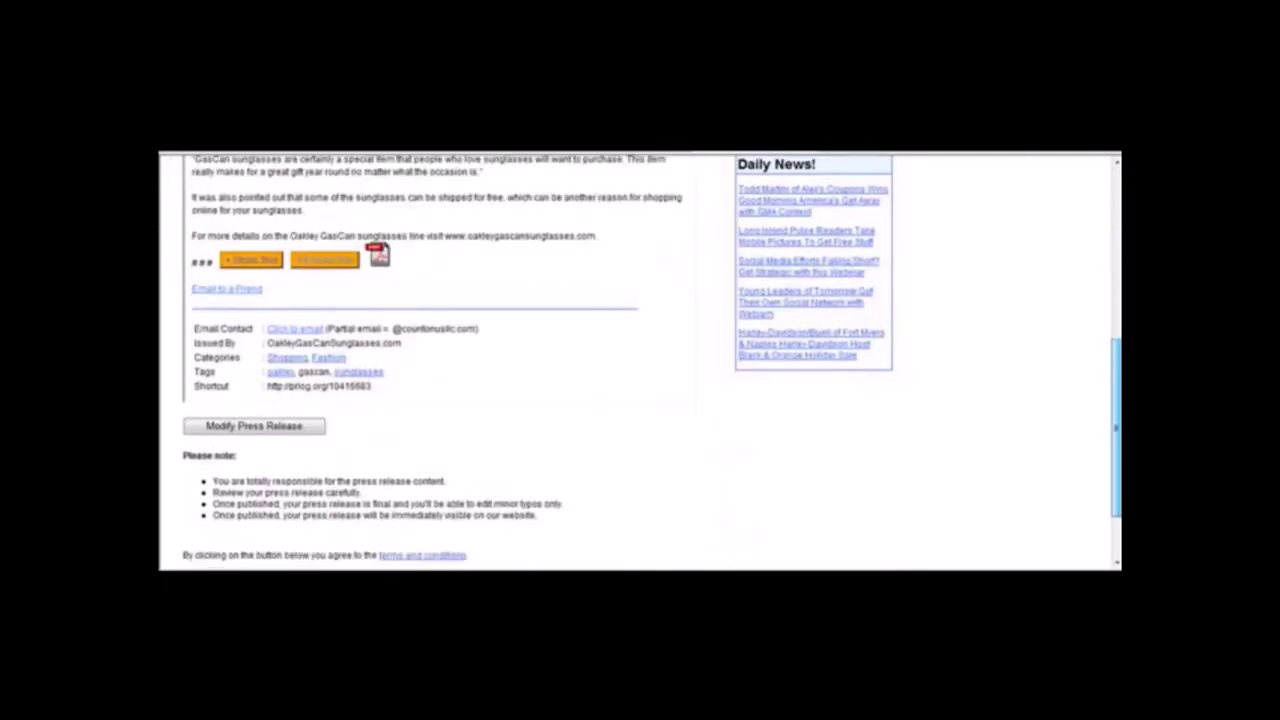
scroll(678, 369, down, 2)
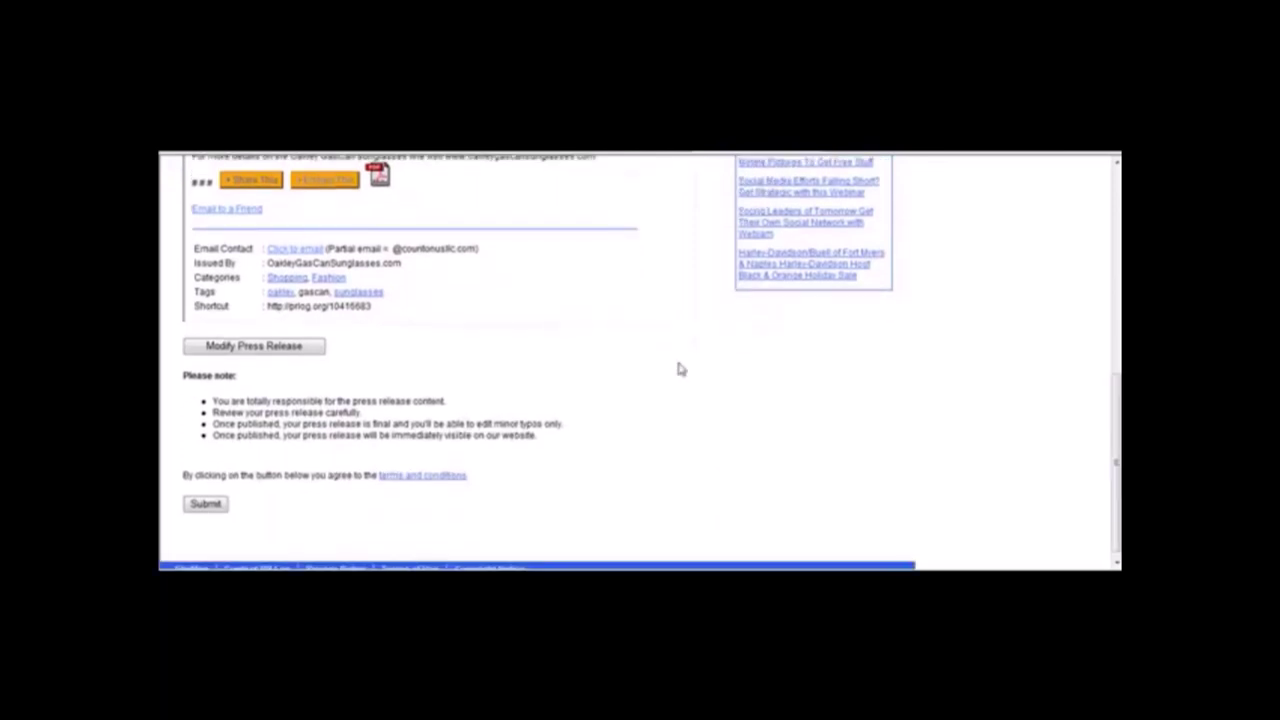
scroll(1071, 326, up, 8)
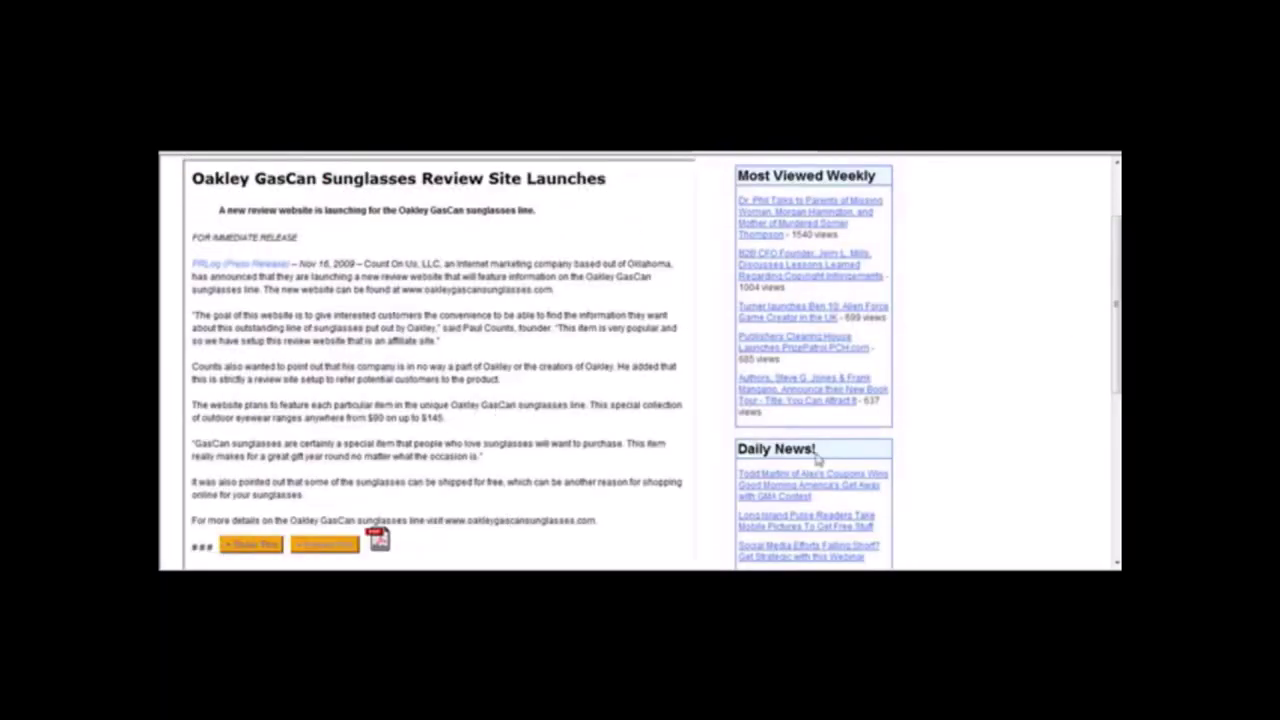
scroll(786, 340, down, 4)
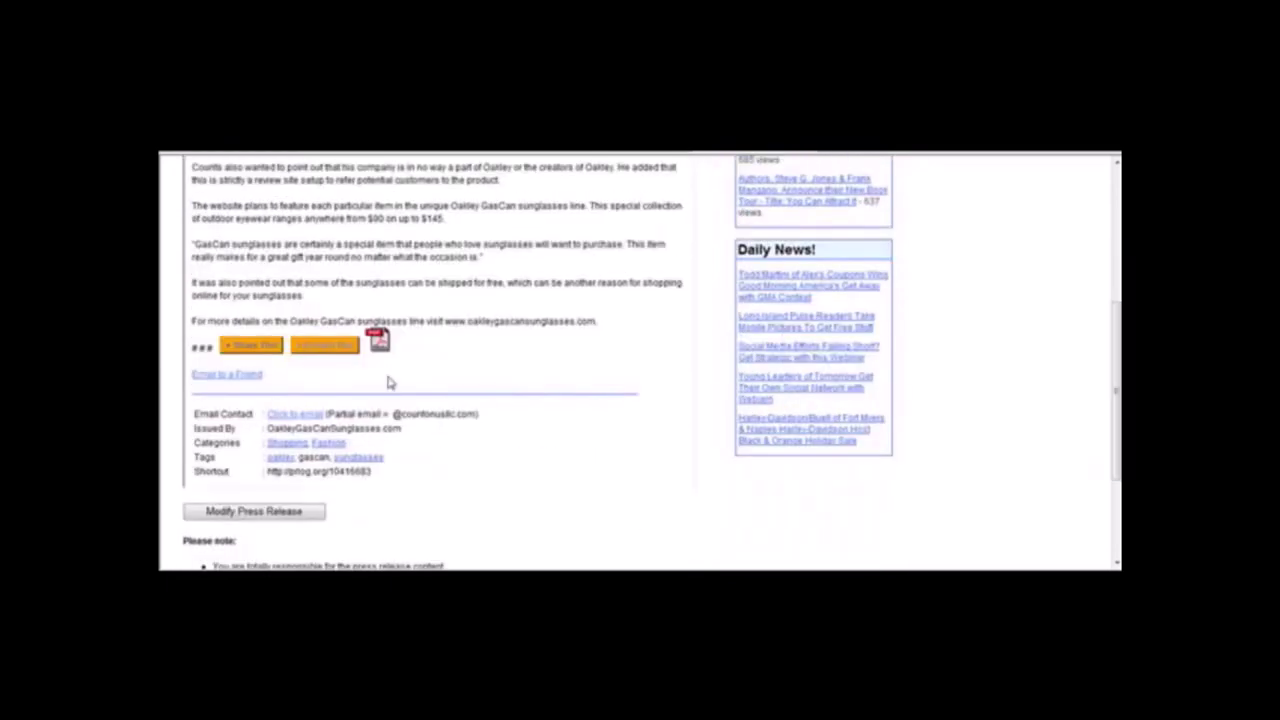
click(266, 513)
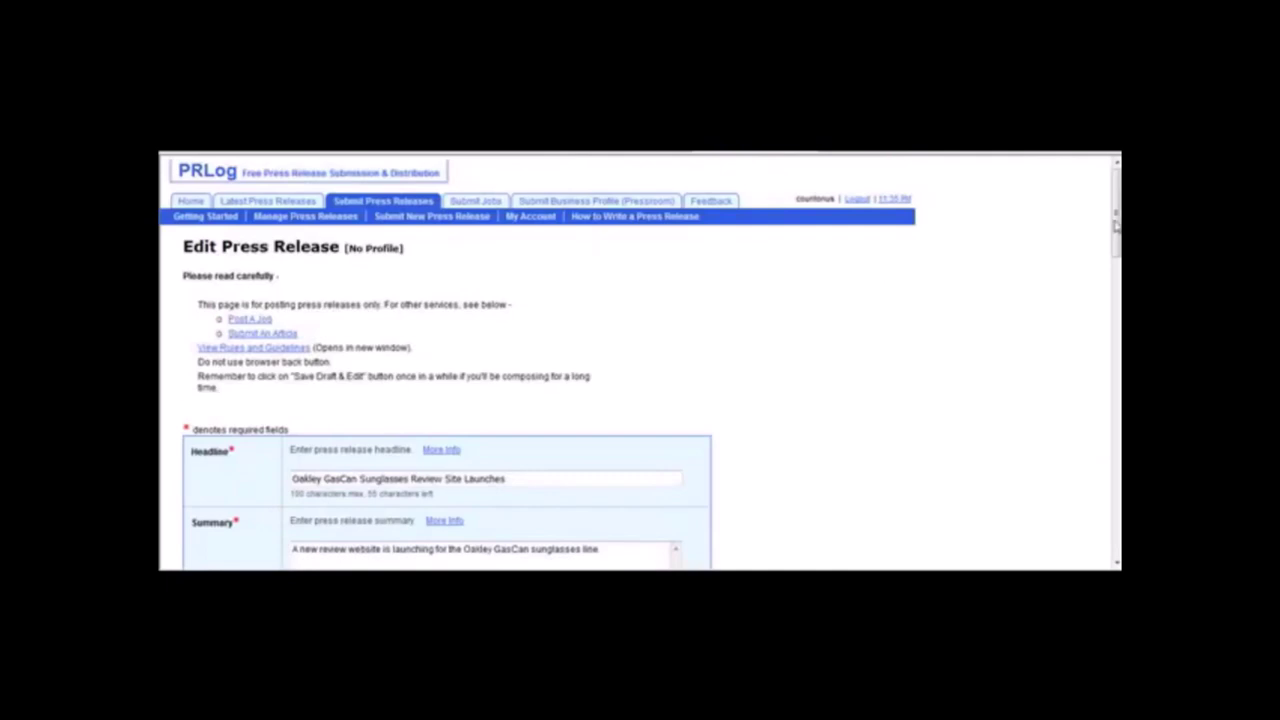
scroll(1116, 226, down, 5)
click(292, 311)
text(http://www.oakleygascansunglasses.com.)
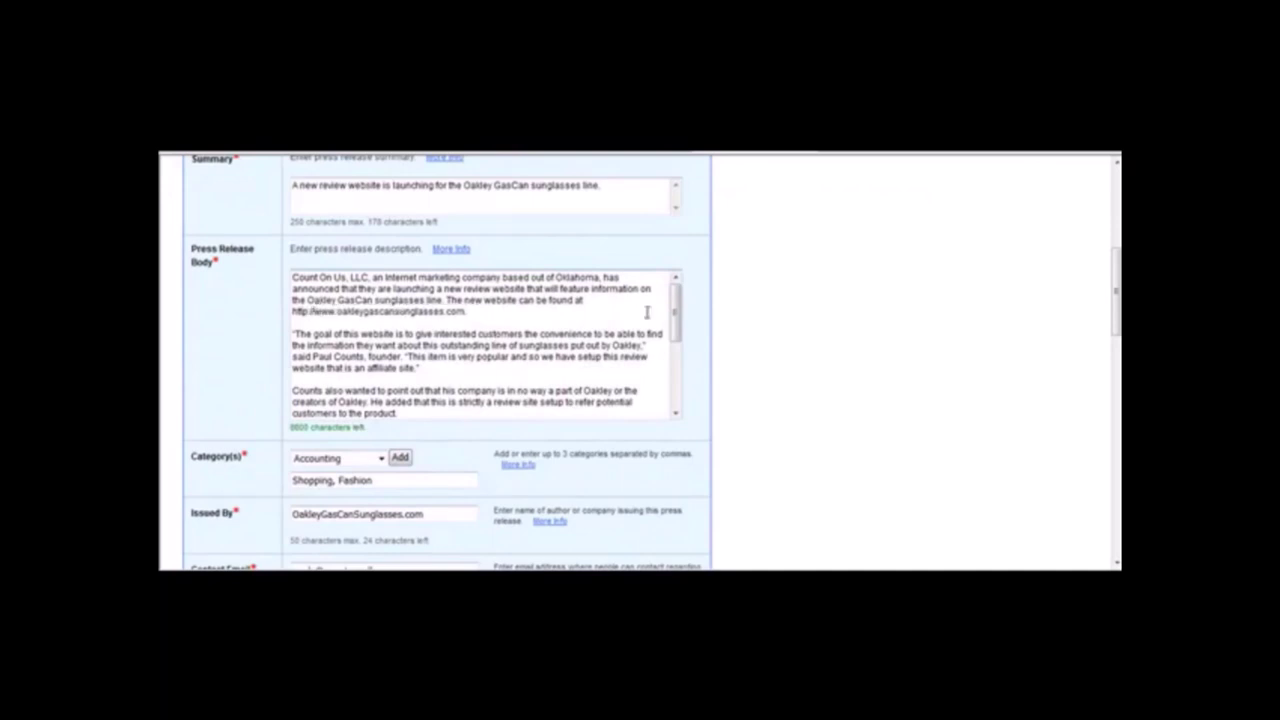
drag(678, 318, 678, 368)
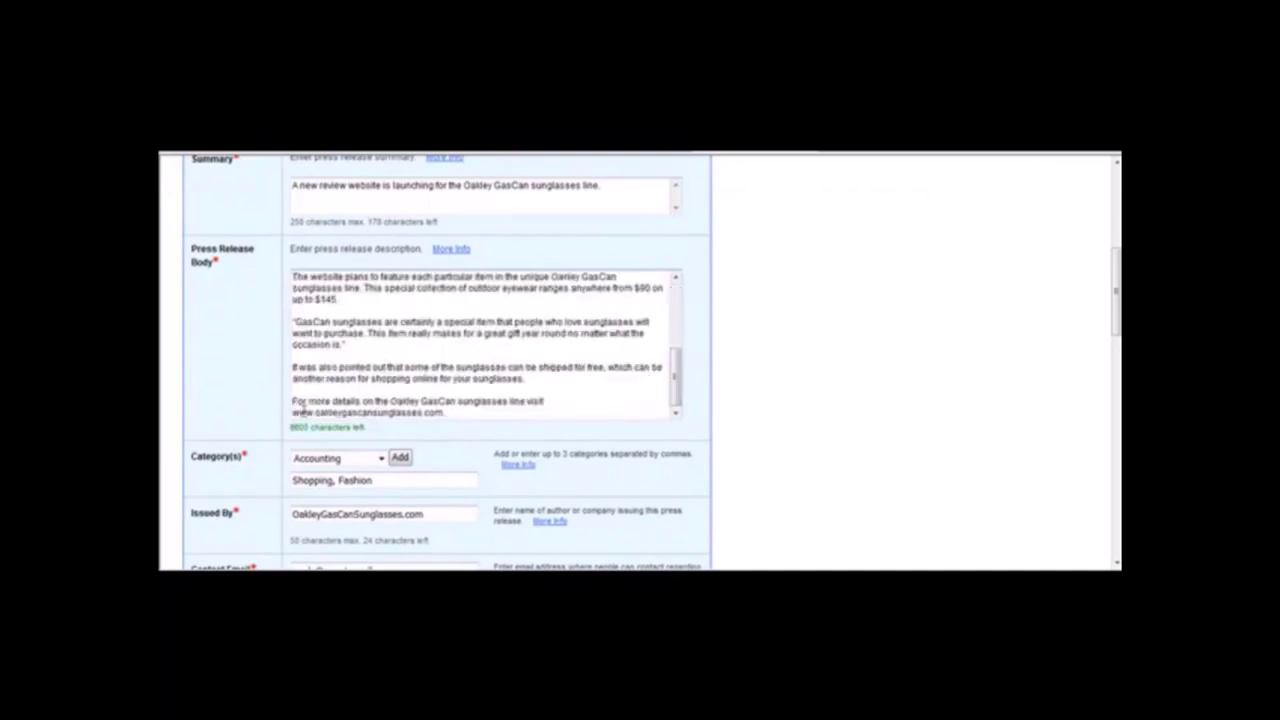
click(294, 412)
text(http://)
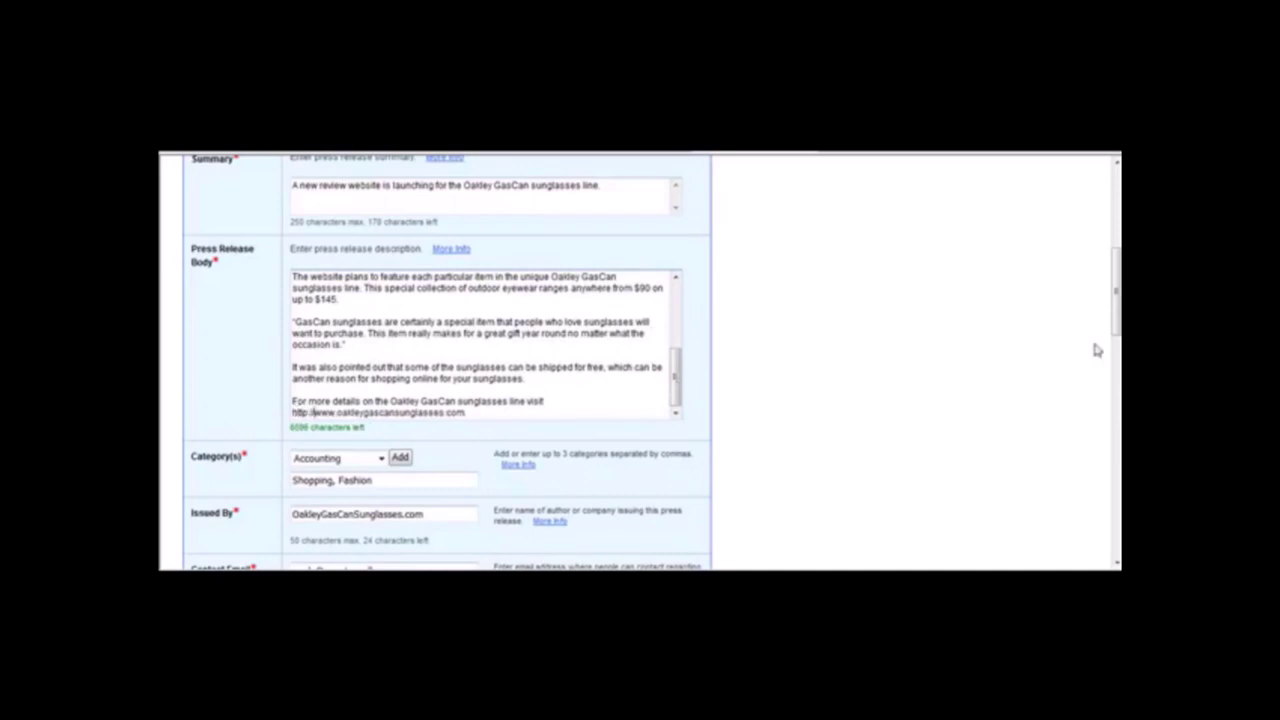
drag(1114, 318, 1116, 550)
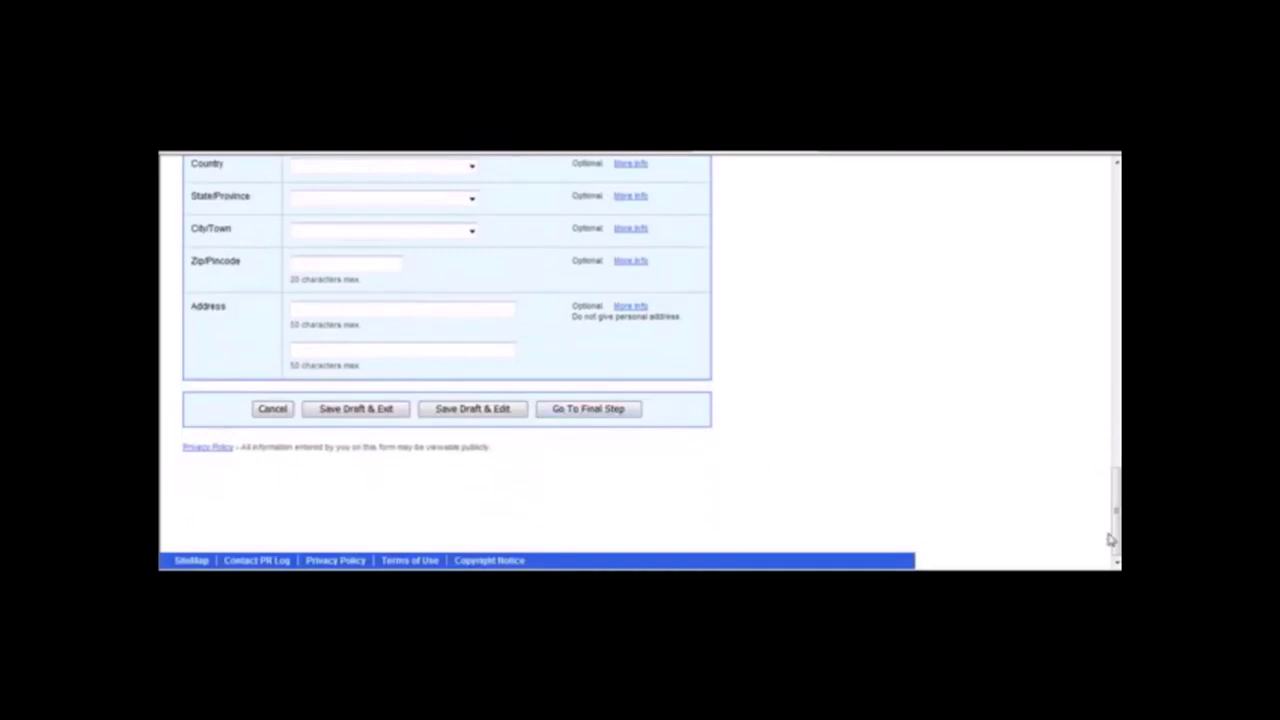
mouse_move(1116, 510)
mouse_down()
mouse_move(1117, 456)
mouse_move(1117, 500)
mouse_up()
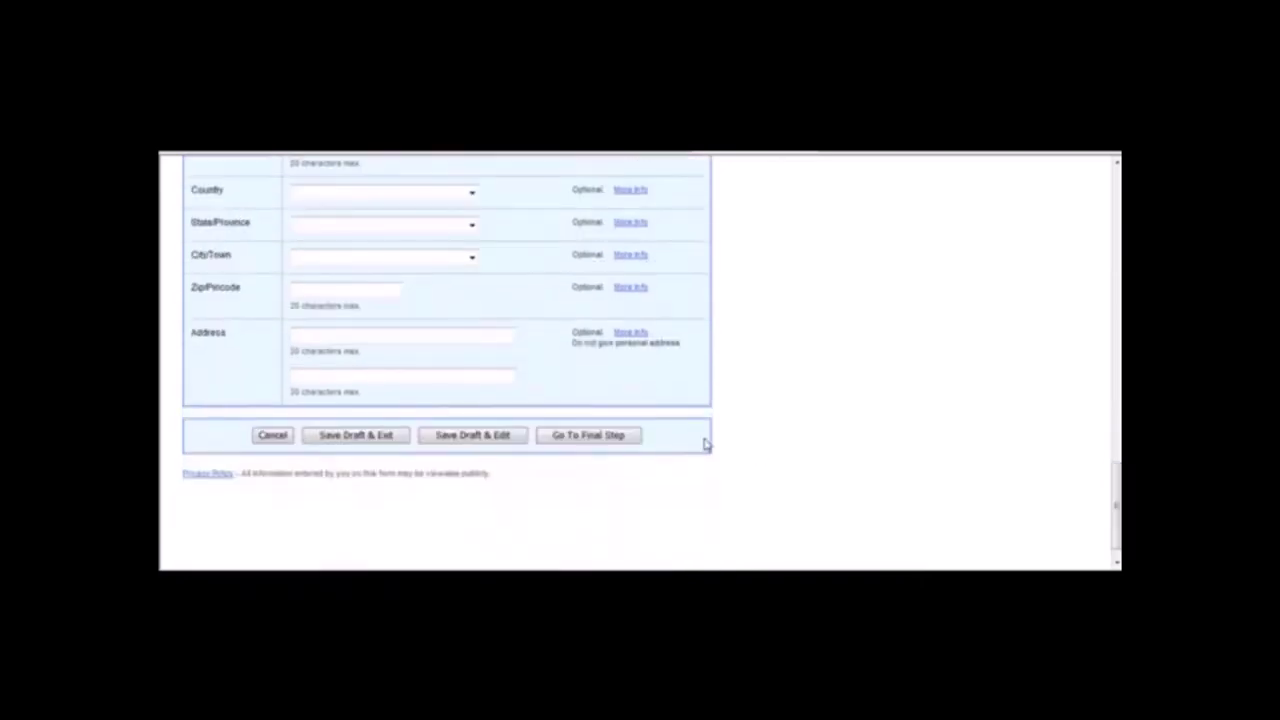
click(628, 438)
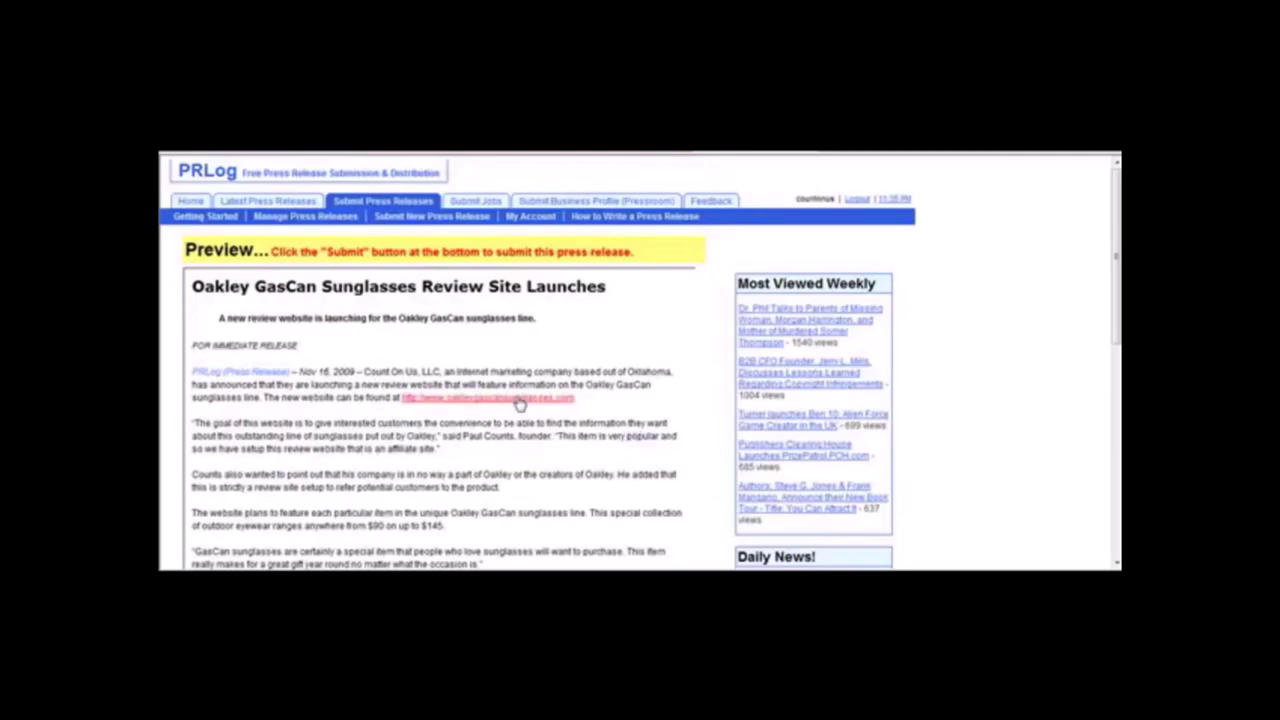
Submit the release, view it live, and check its link opens the review site.
drag(1116, 364, 1116, 457)
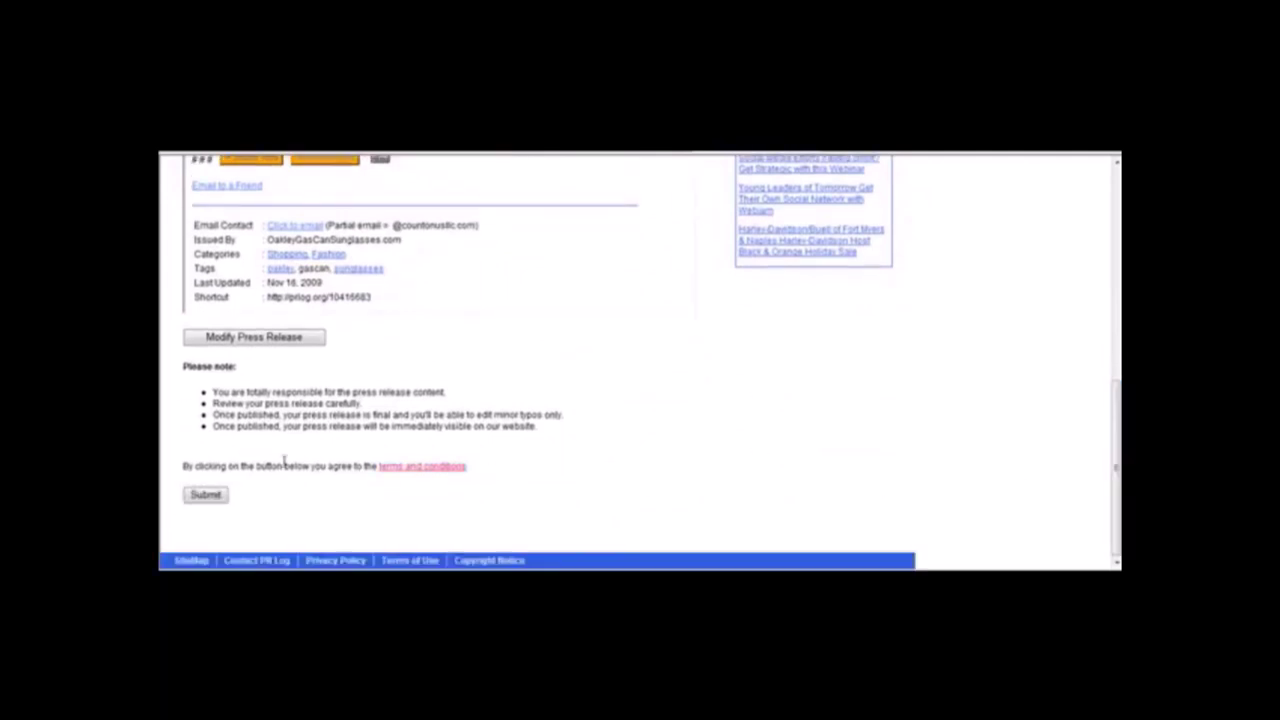
click(222, 496)
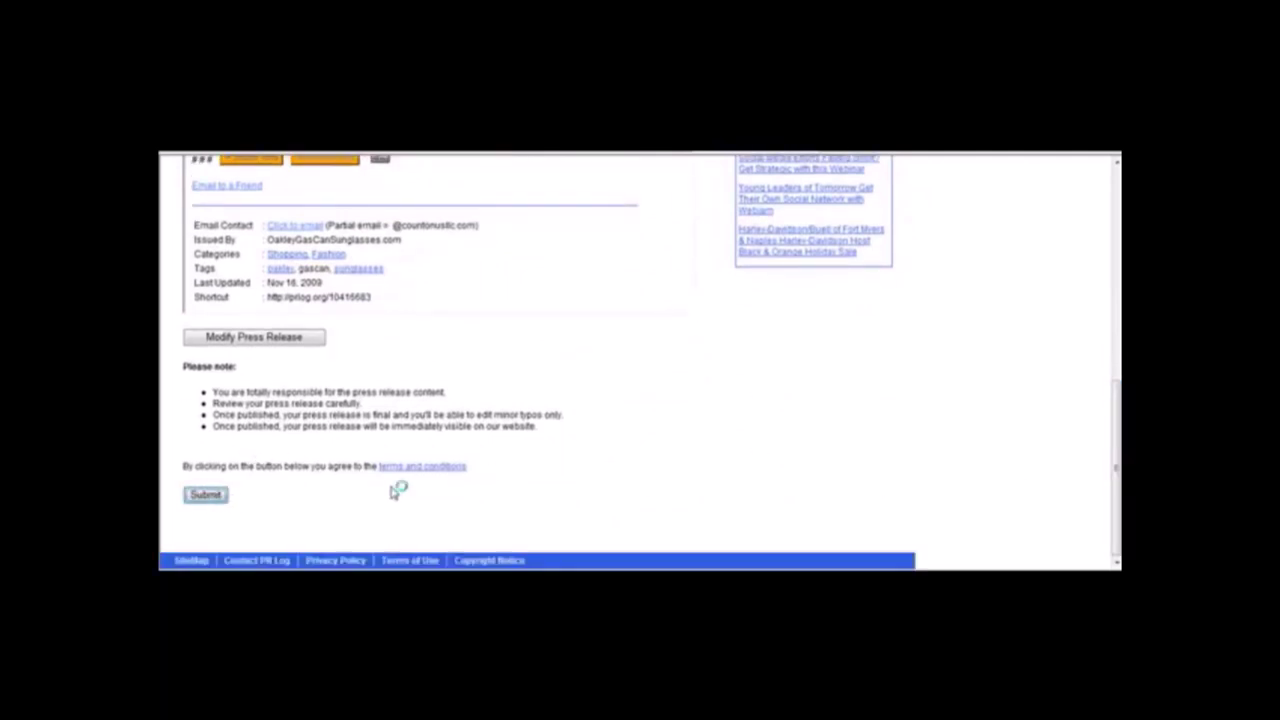
click(265, 302)
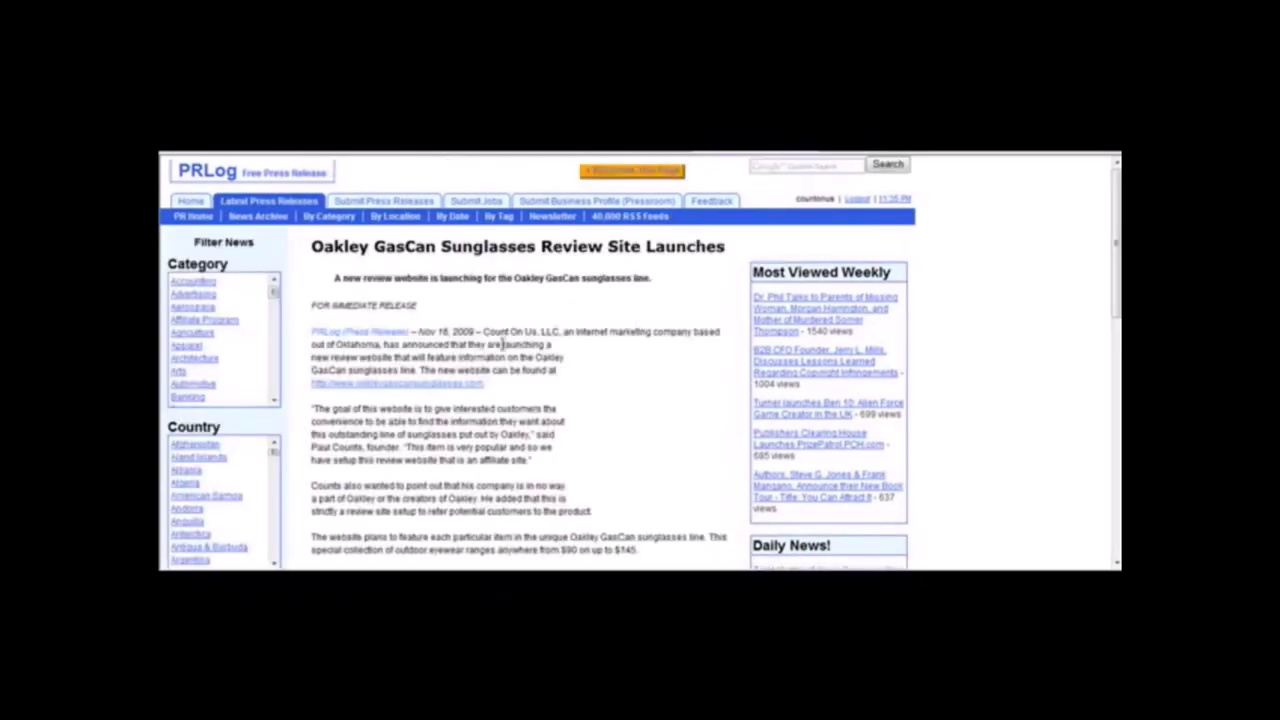
click(436, 386)
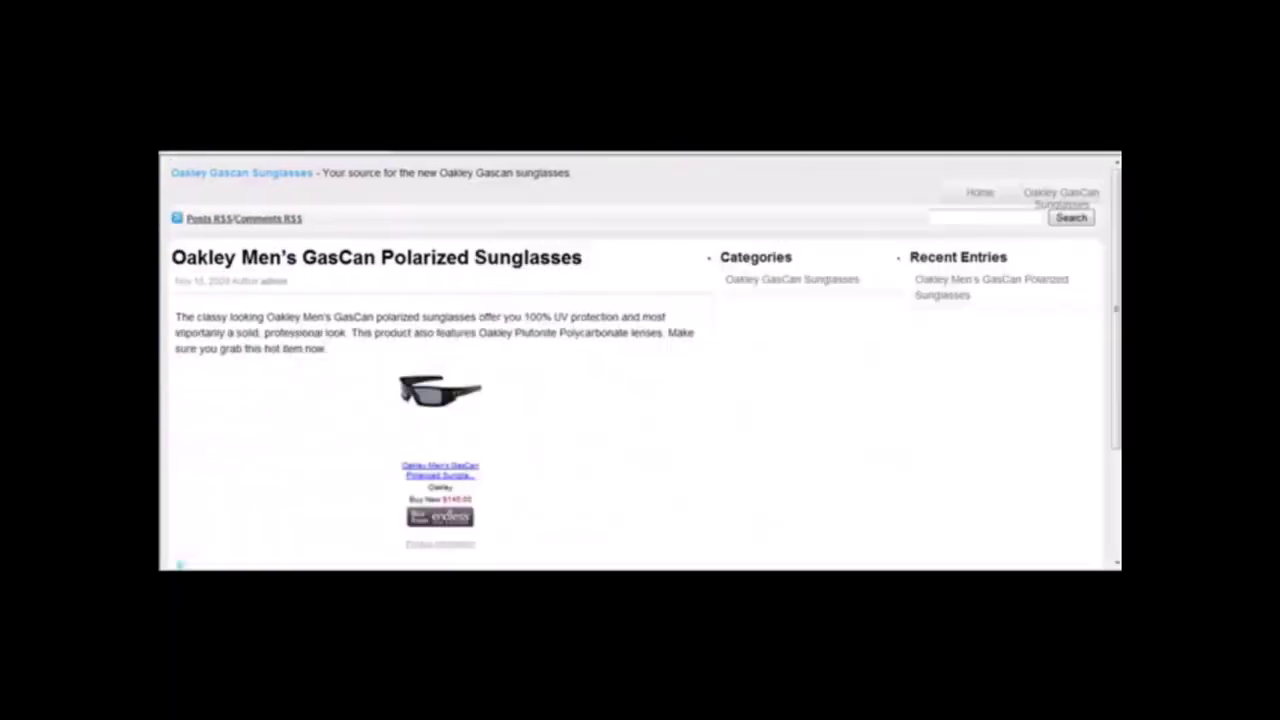
key(alt+F4)
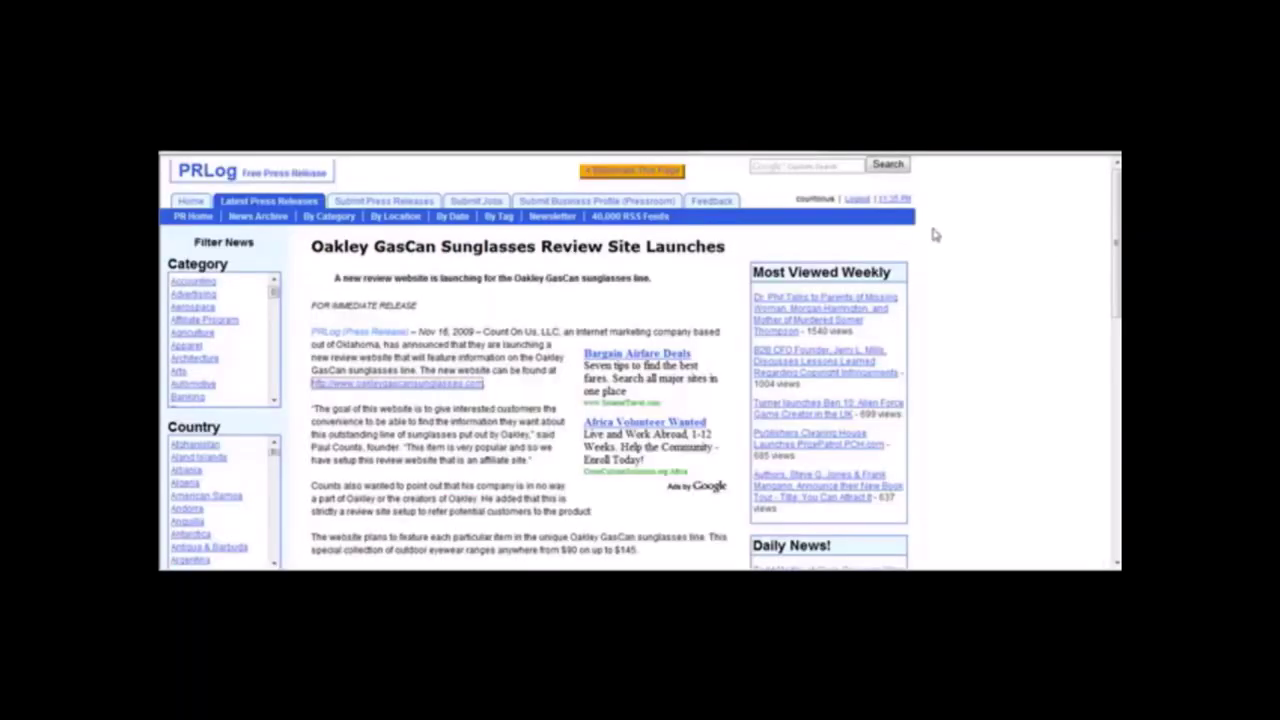
Go back to the Google results and select the search query.
key(alt+Left)
click(288, 210)
drag(270, 210, 480, 195)
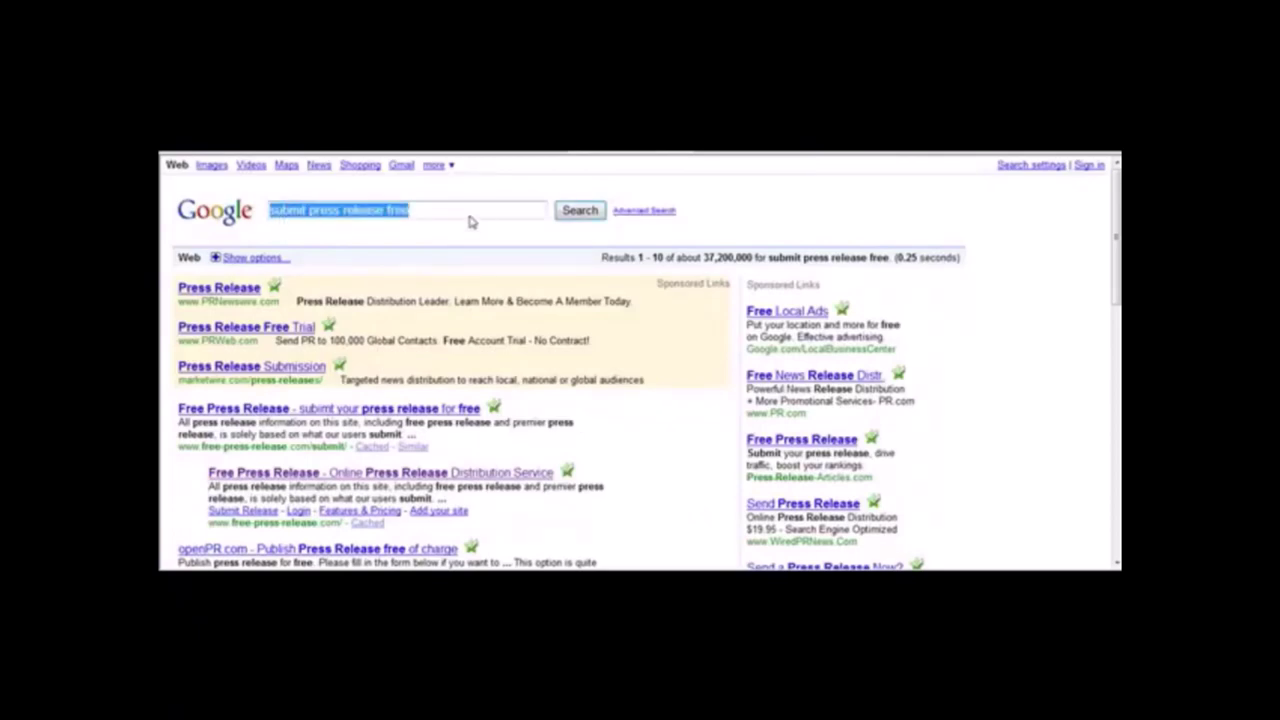
Leave the press-release search results and bring up Blogger's homepage sign-in form.
click(476, 215)
mouse_move(1117, 207)
mouse_down()
mouse_move(1117, 480)
mouse_move(1107, 205)
mouse_up()
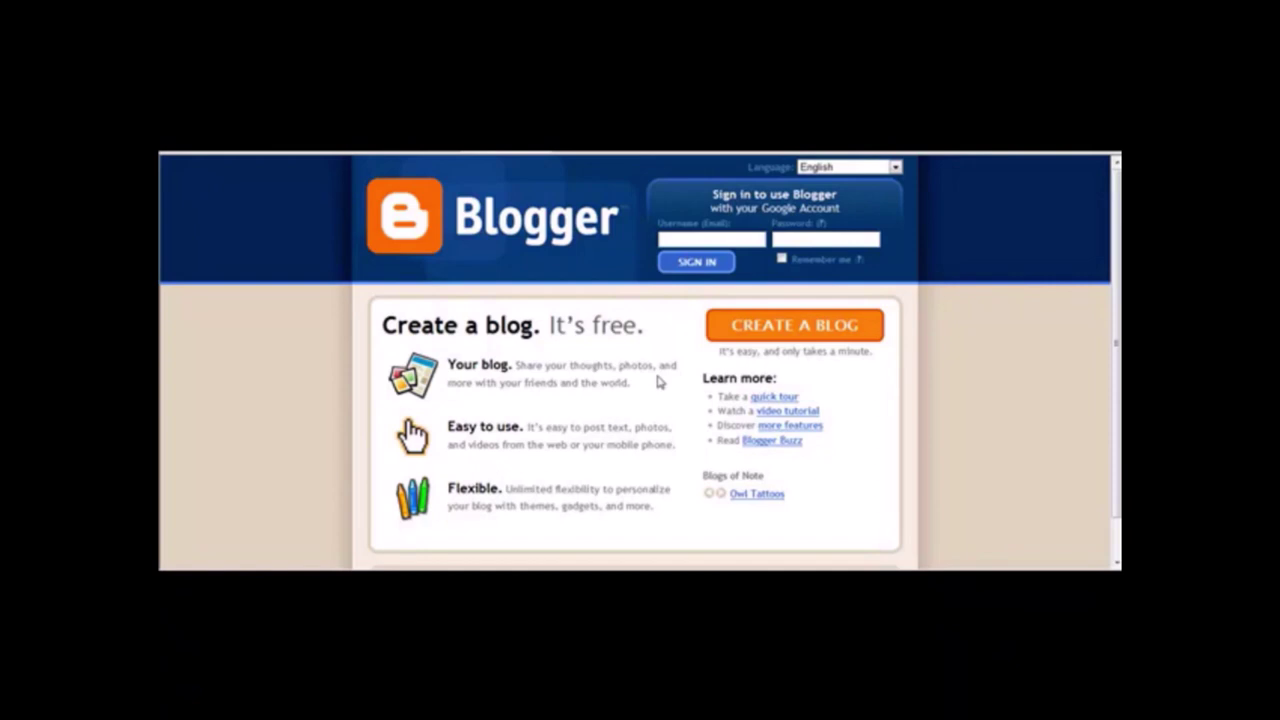
Minimize the Notepad release notes to reveal the Blogger page.
click(797, 537)
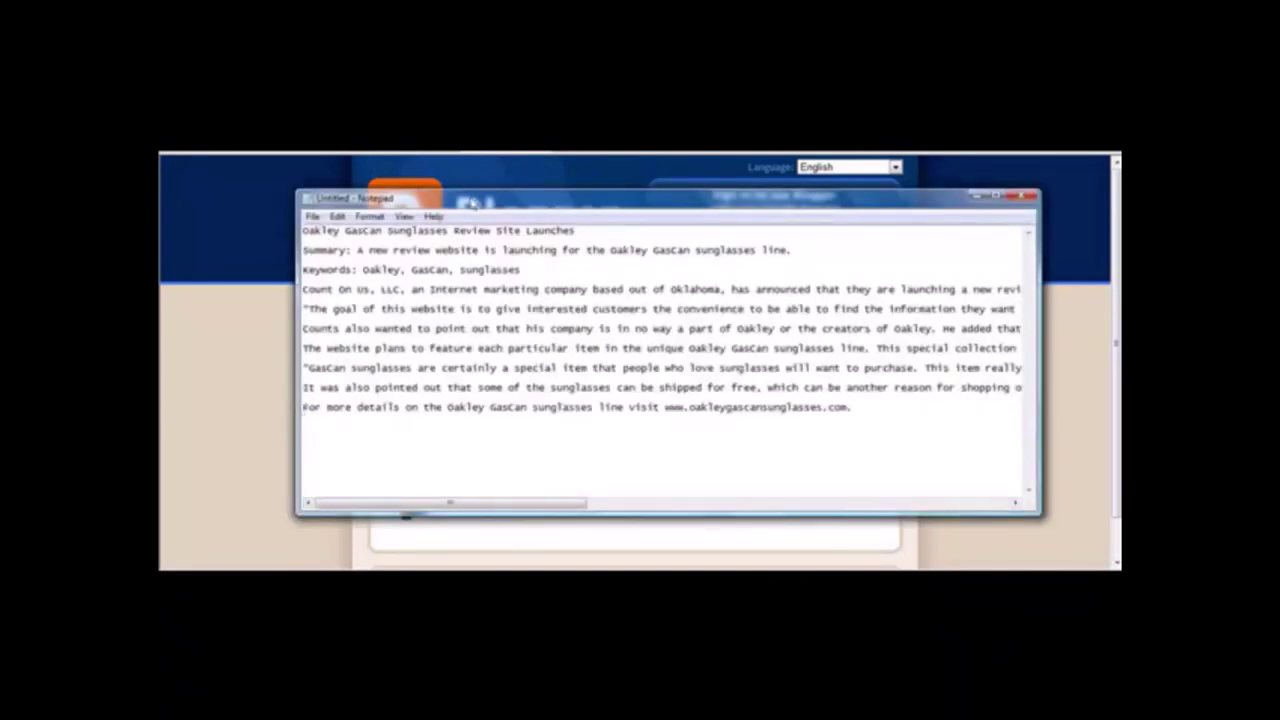
drag(473, 207, 481, 213)
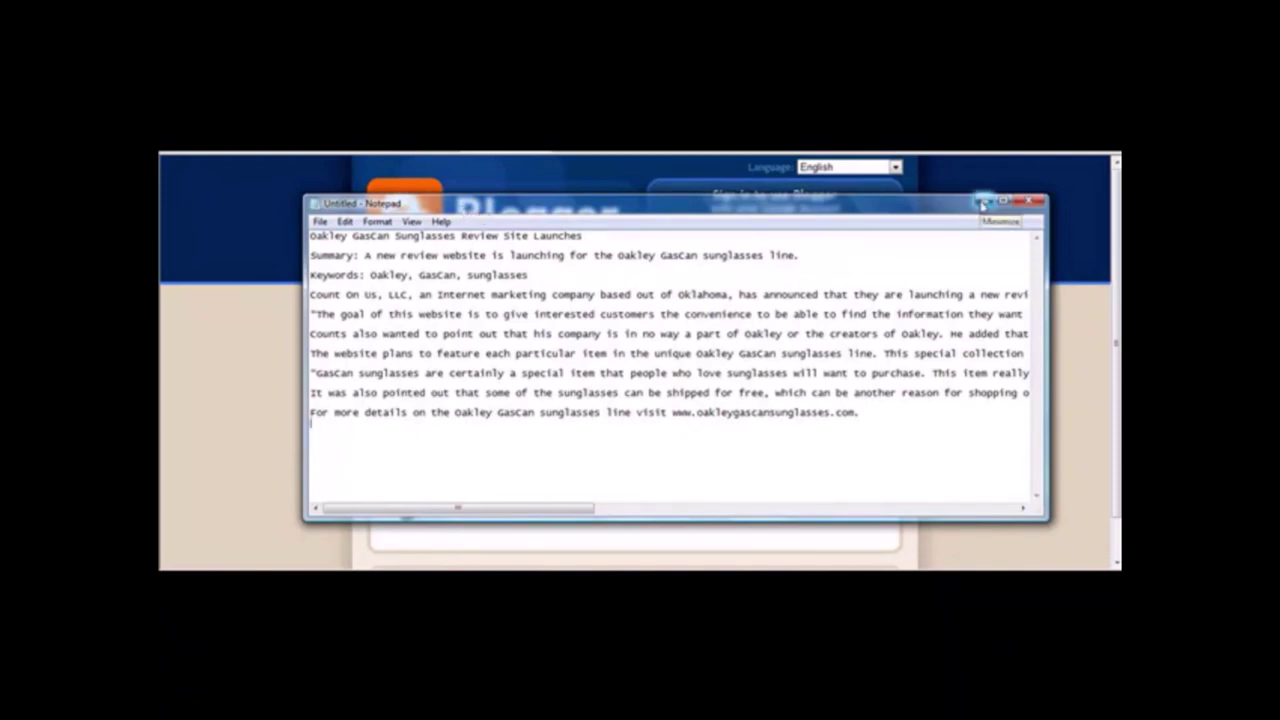
click(983, 204)
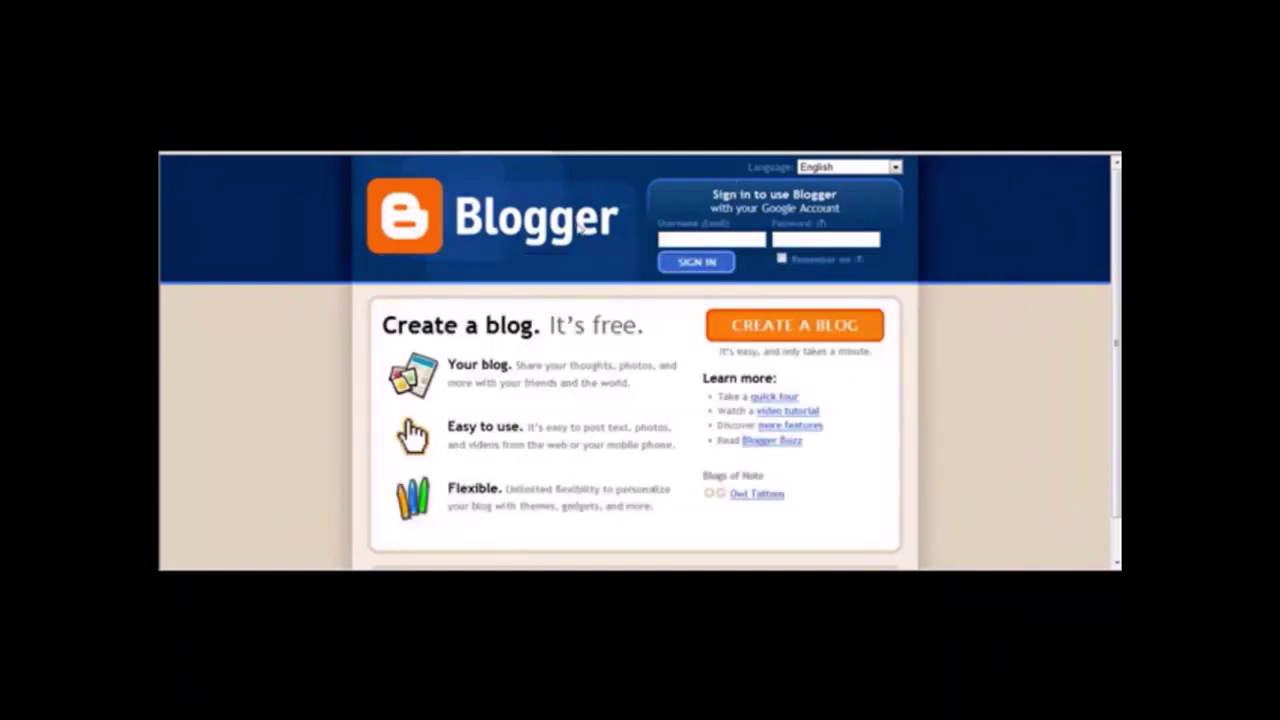
Sign in to Blogger with the saved autofill login and decline remembering the password.
click(712, 236)
click(871, 236)
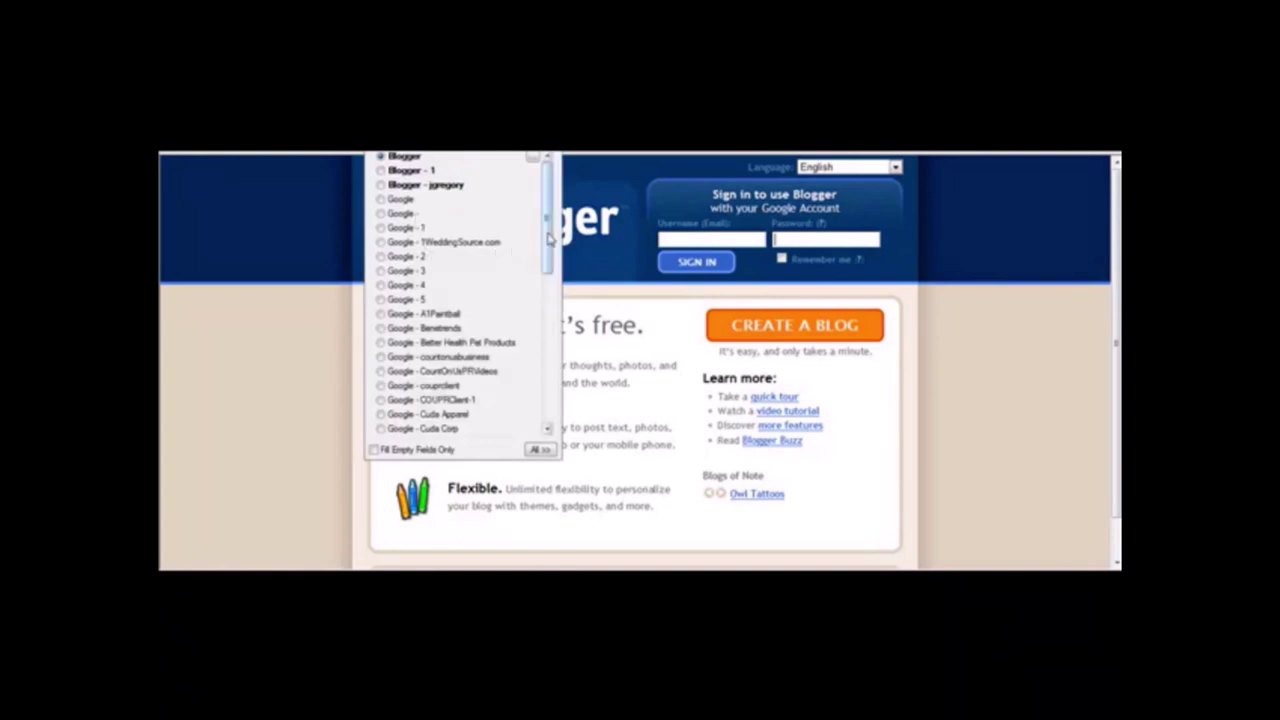
drag(549, 240, 544, 190)
click(420, 180)
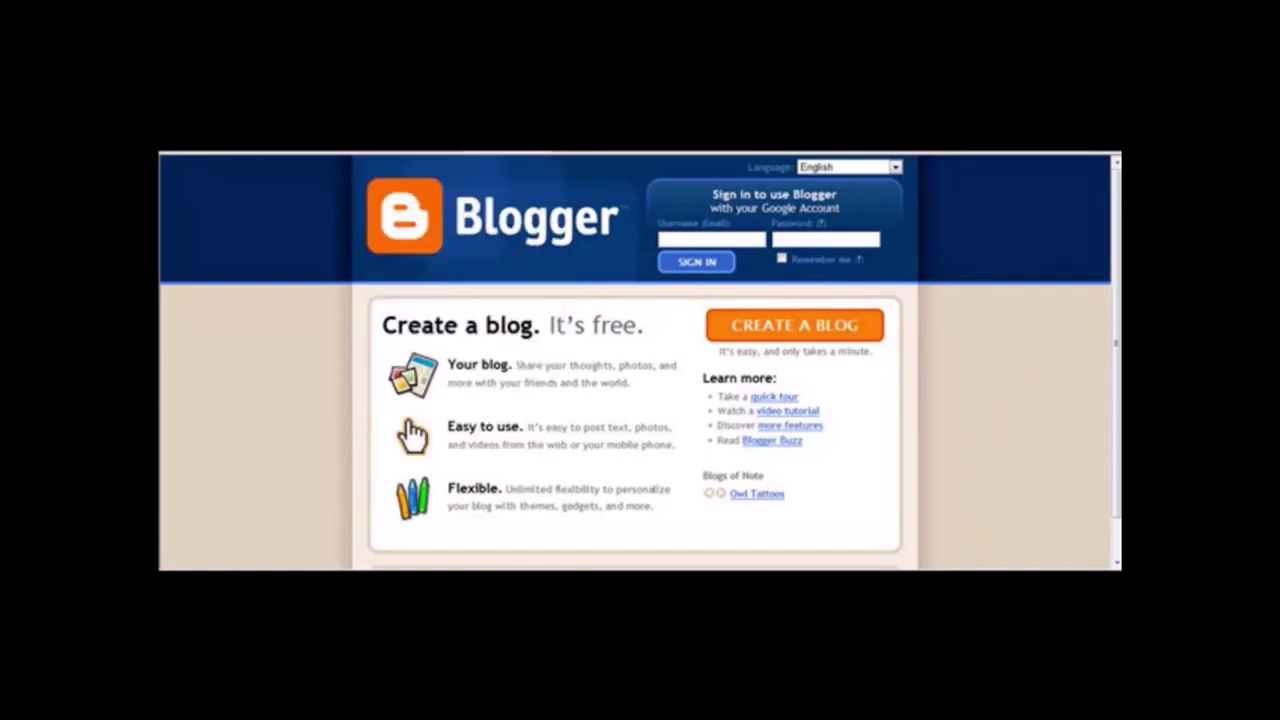
click(697, 264)
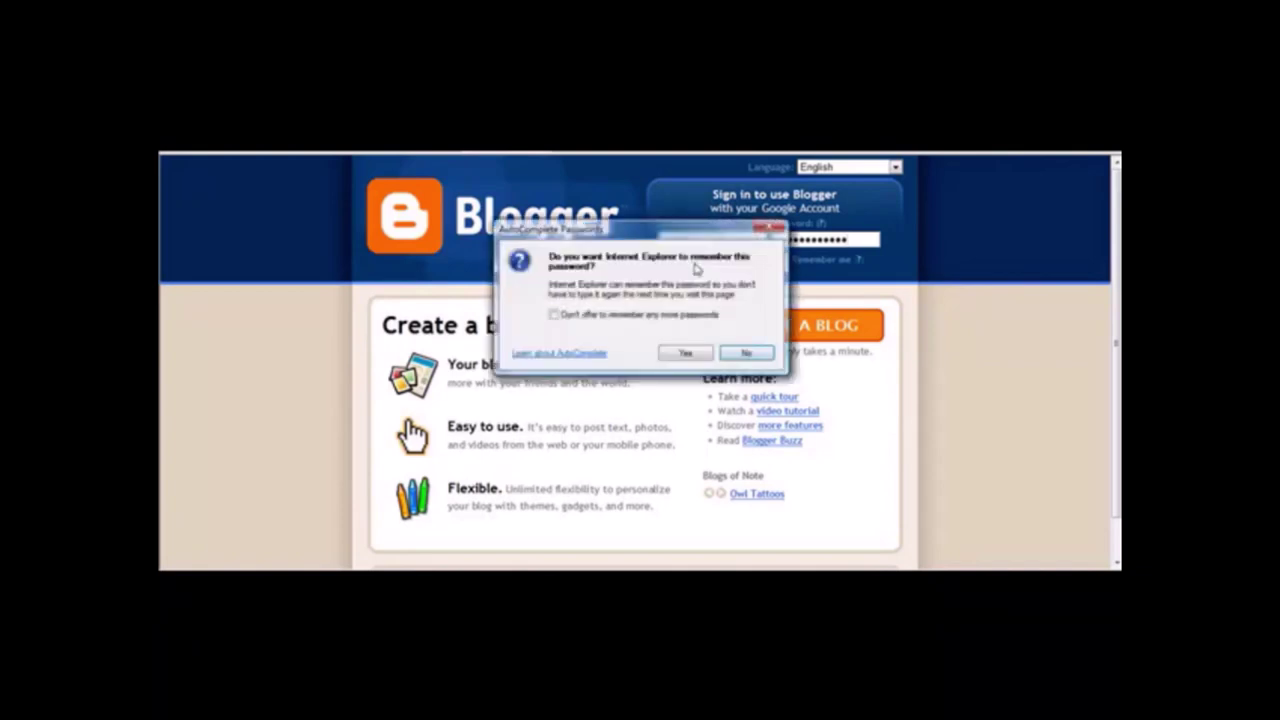
key(Return)
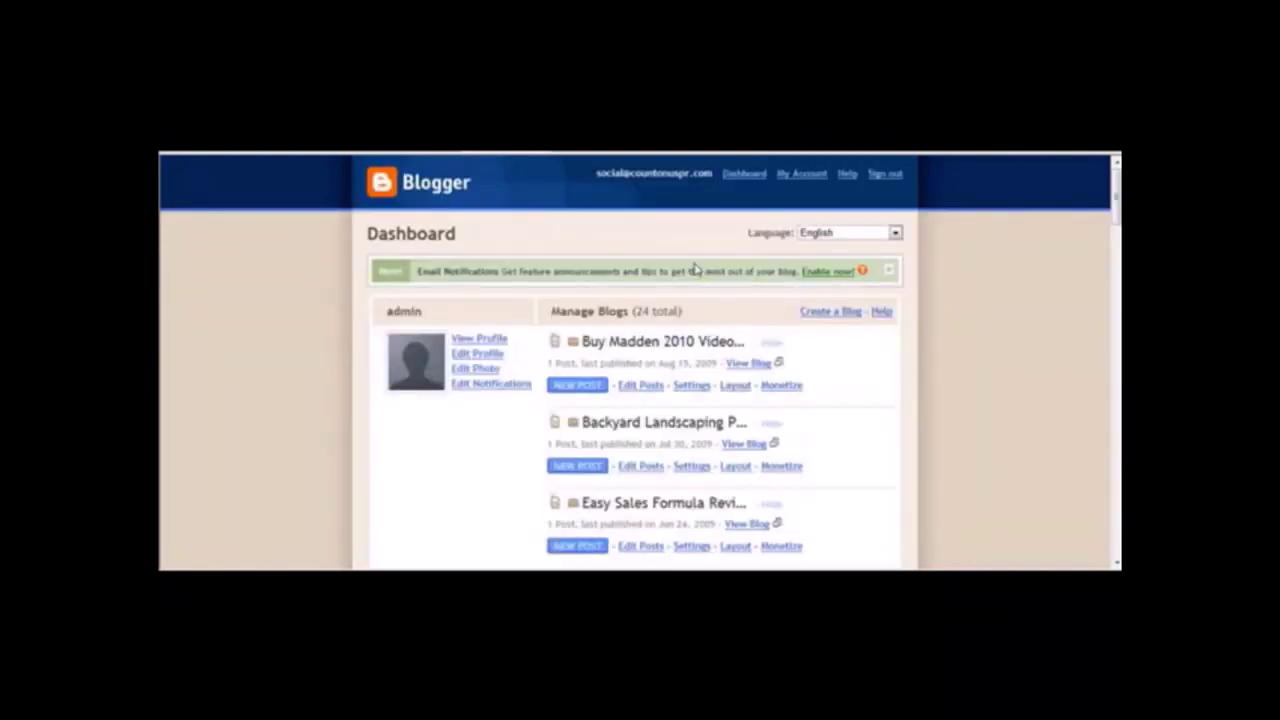
Name the new blog 'Oakley GasCan Sunglasses Review' at oakleygascansunglasses.blogspot.com and check availability.
click(819, 314)
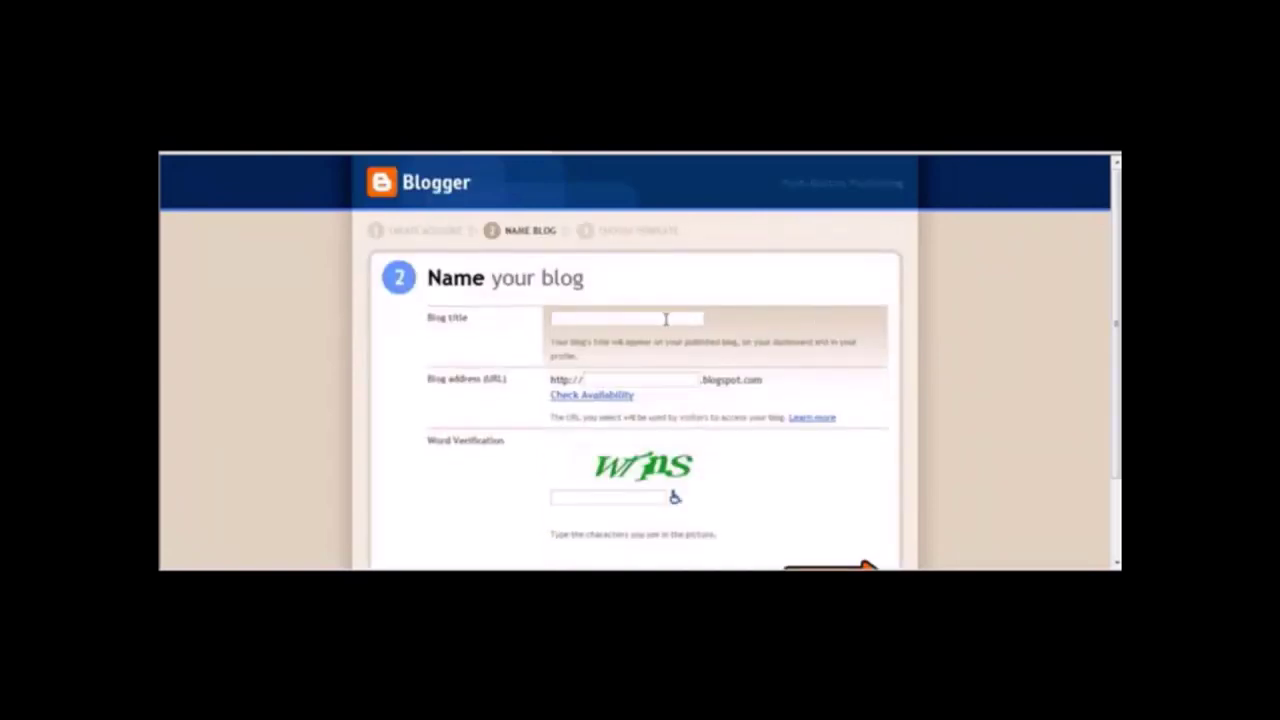
text(Oa)
text(kley GasCan Sunglas)
text(ses Review)
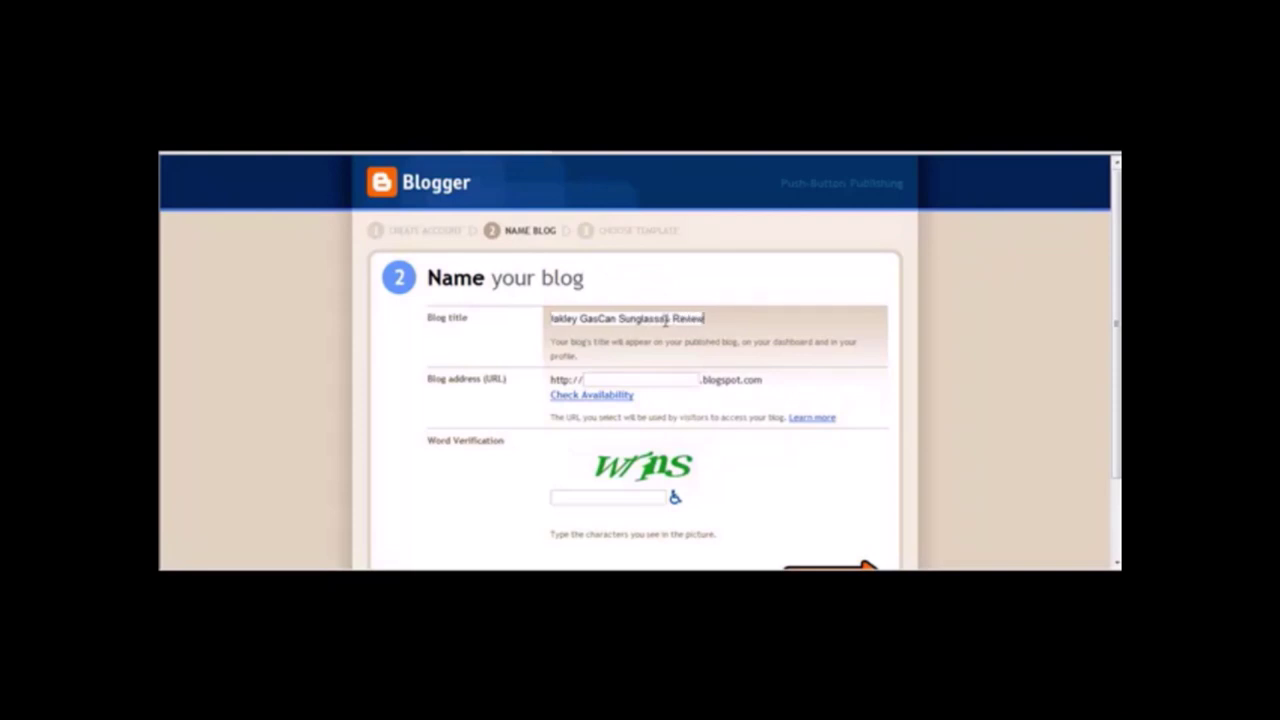
drag(666, 318, 366, 331)
click(505, 344)
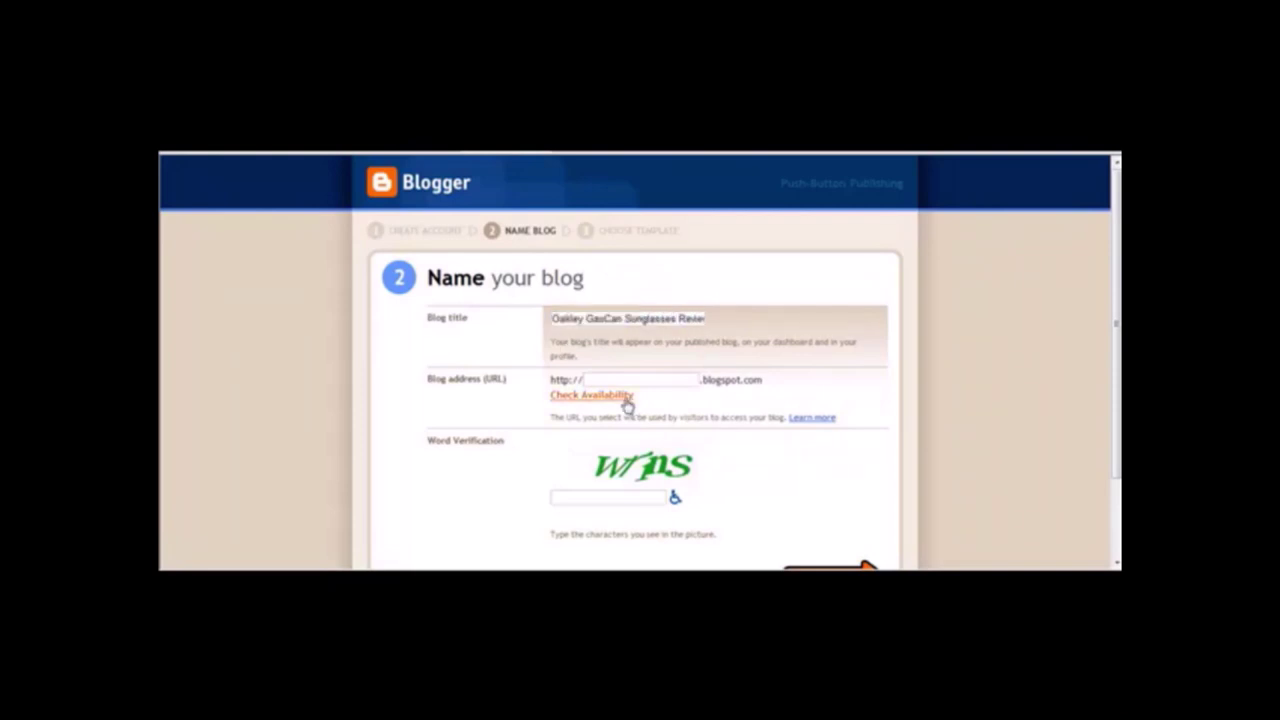
text(oakleygascansunglasses)
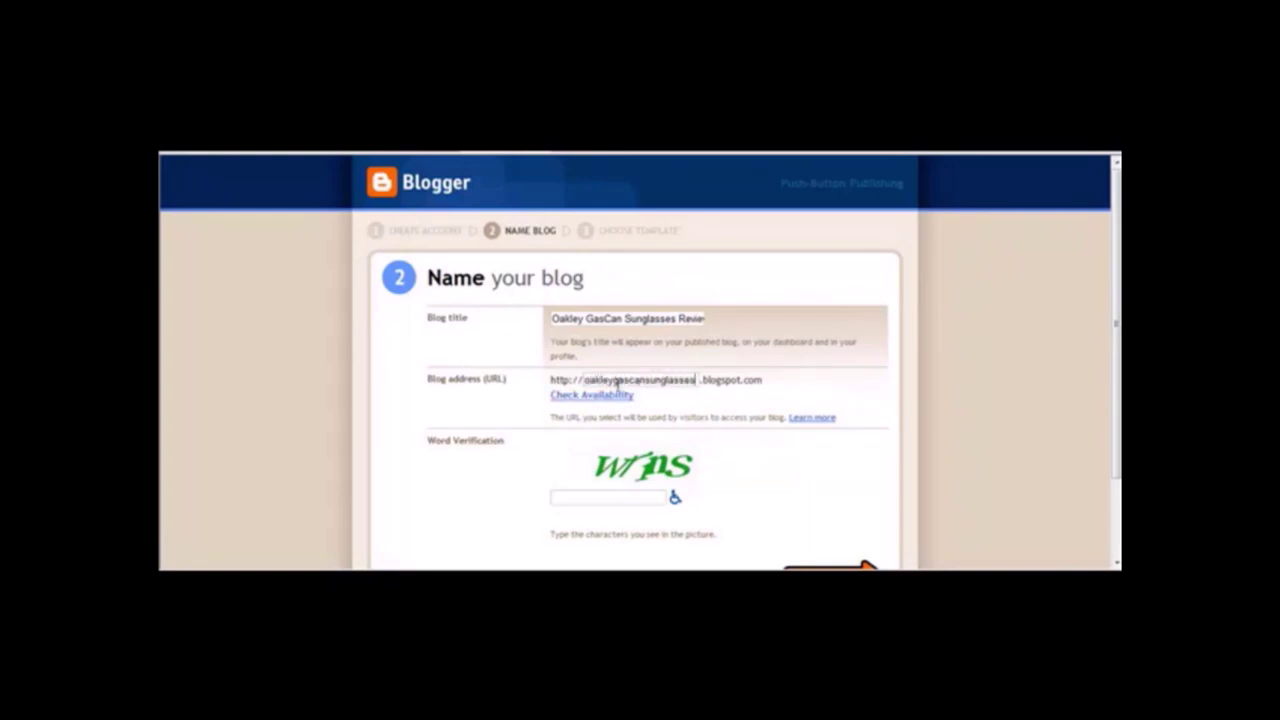
click(608, 395)
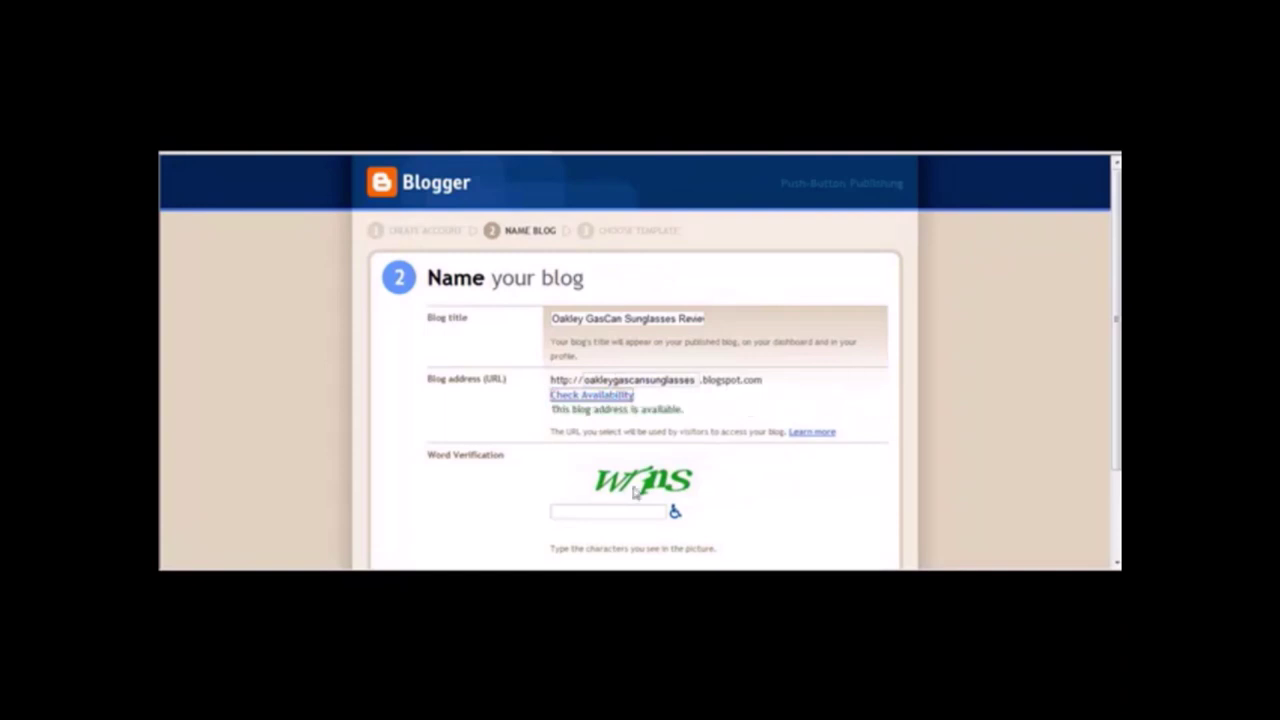
drag(586, 380, 810, 400)
click(810, 400)
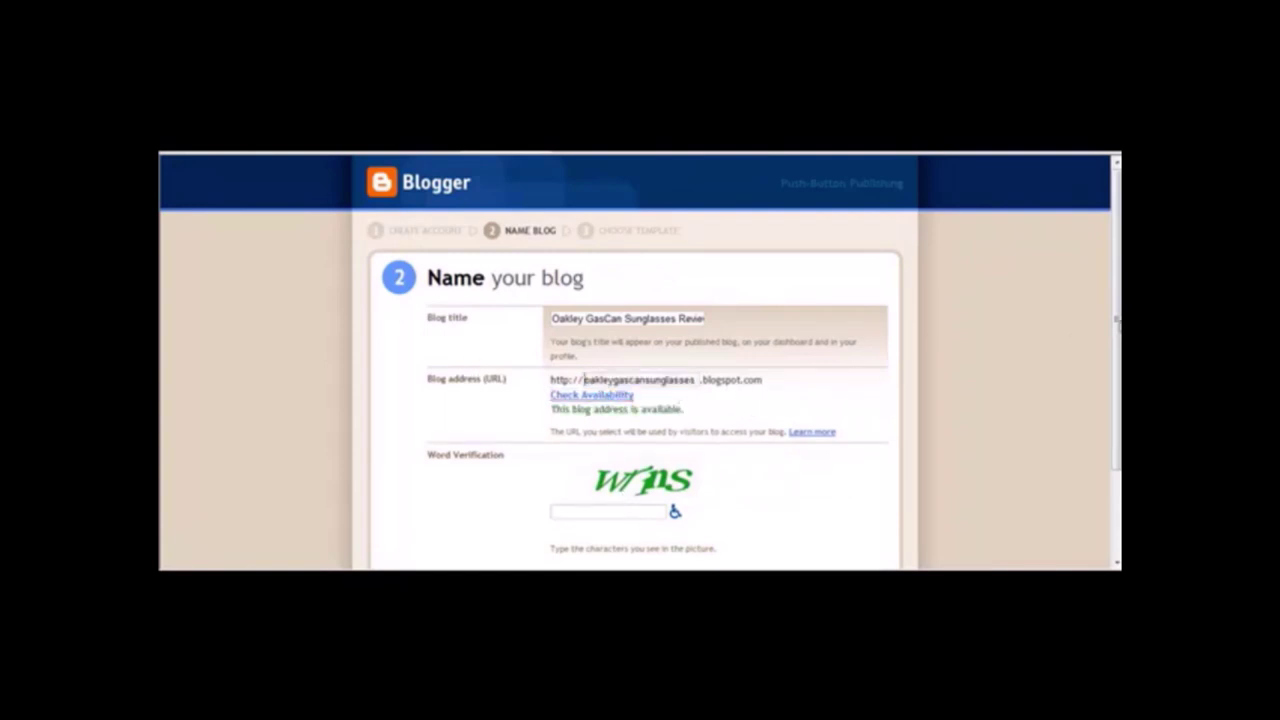
Enter the word verification, continue past the template choice, and start a new post.
scroll(1100, 400, down, 2)
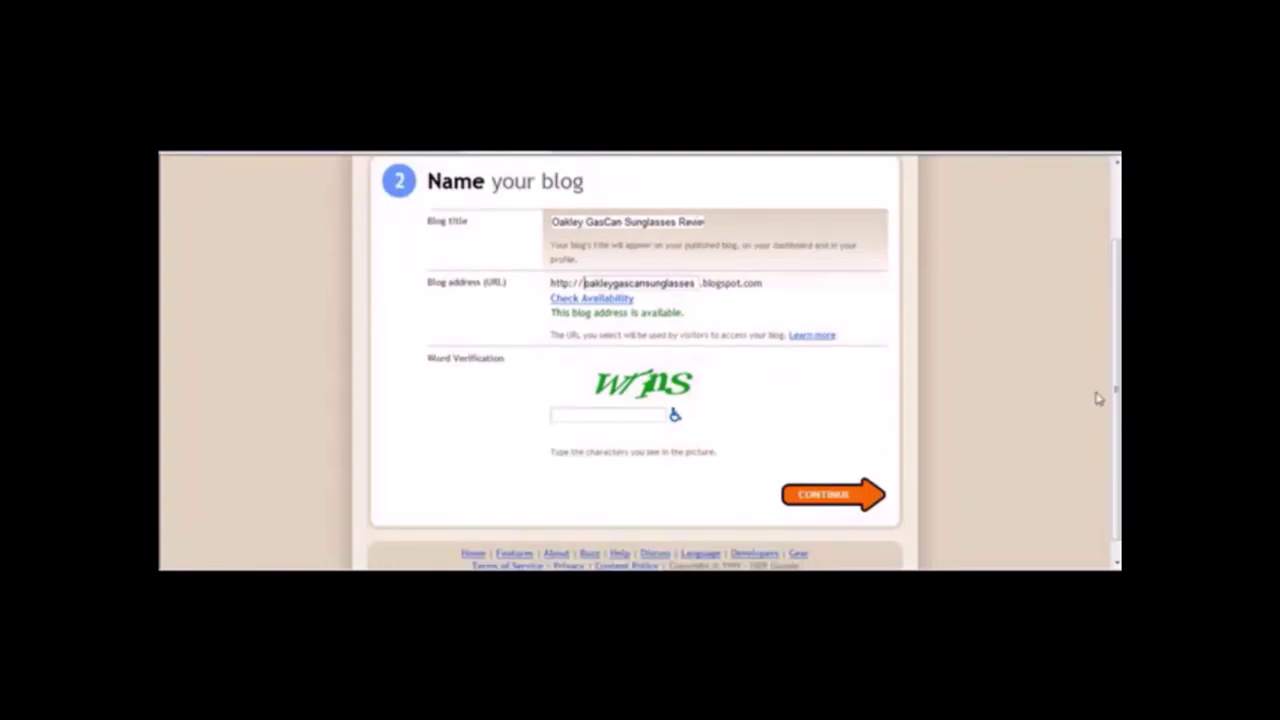
click(607, 414)
text(wrns)
click(818, 505)
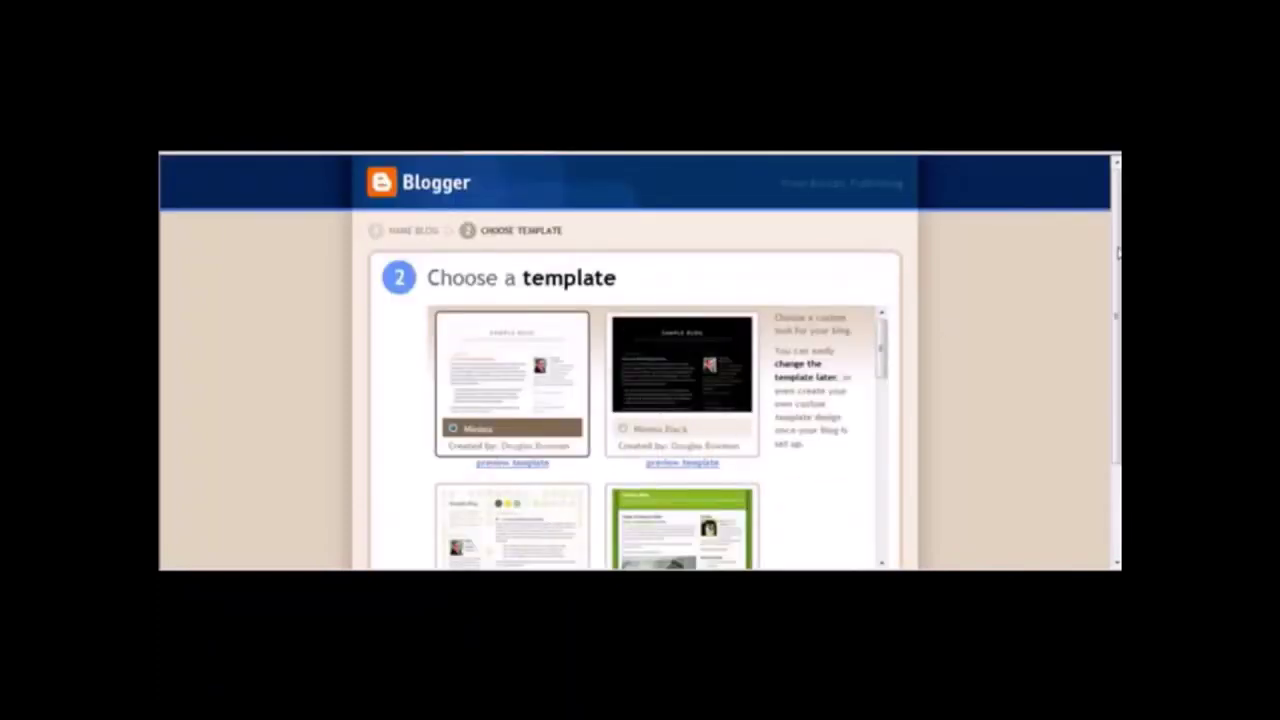
scroll(640, 400, down, 2)
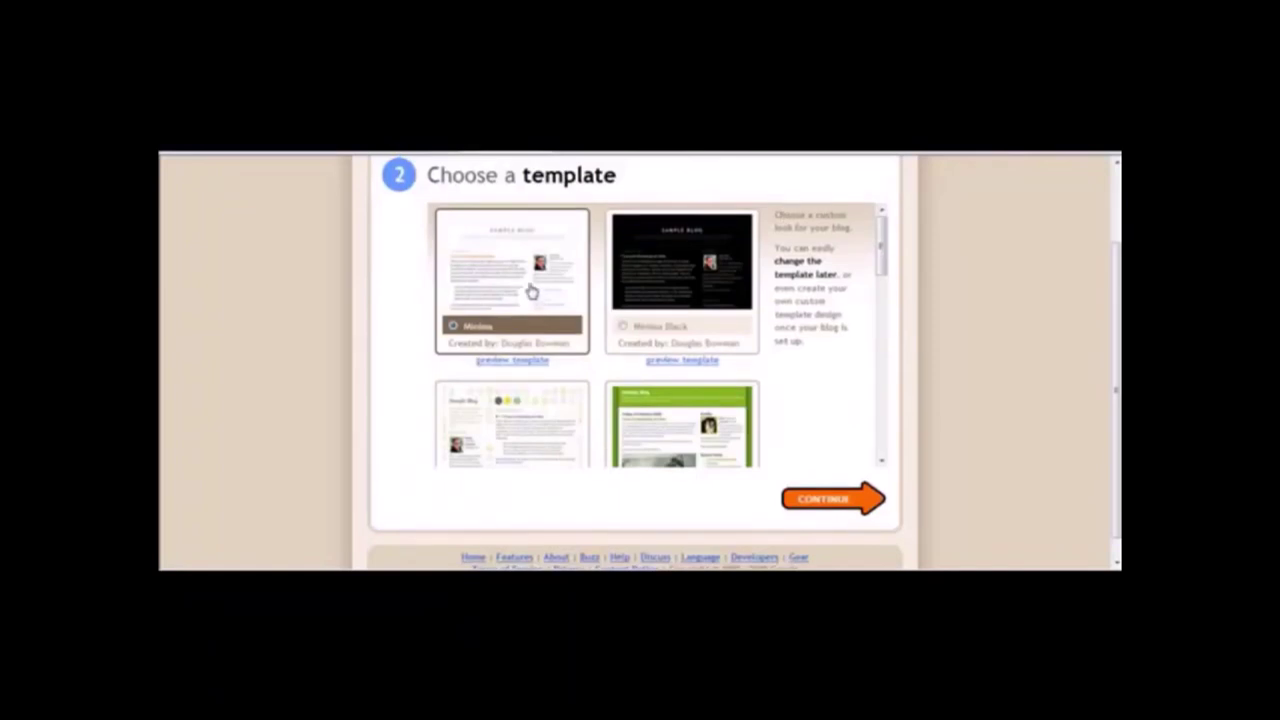
click(838, 507)
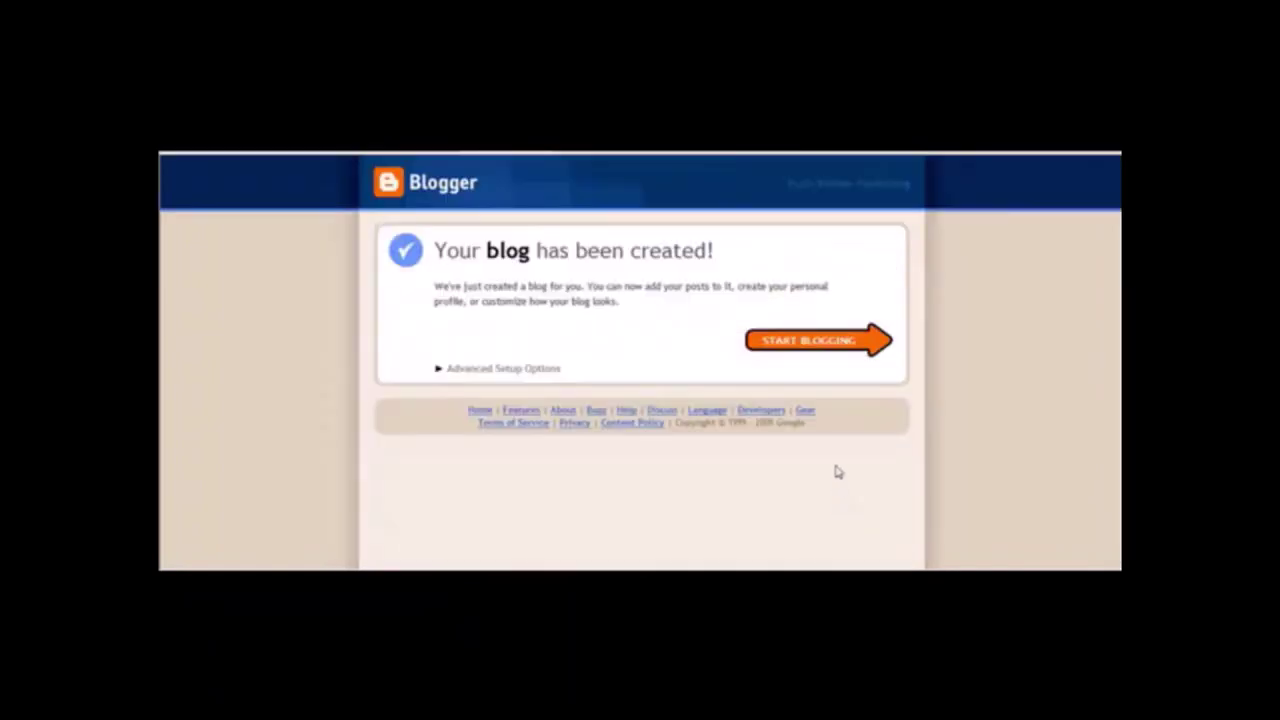
click(800, 349)
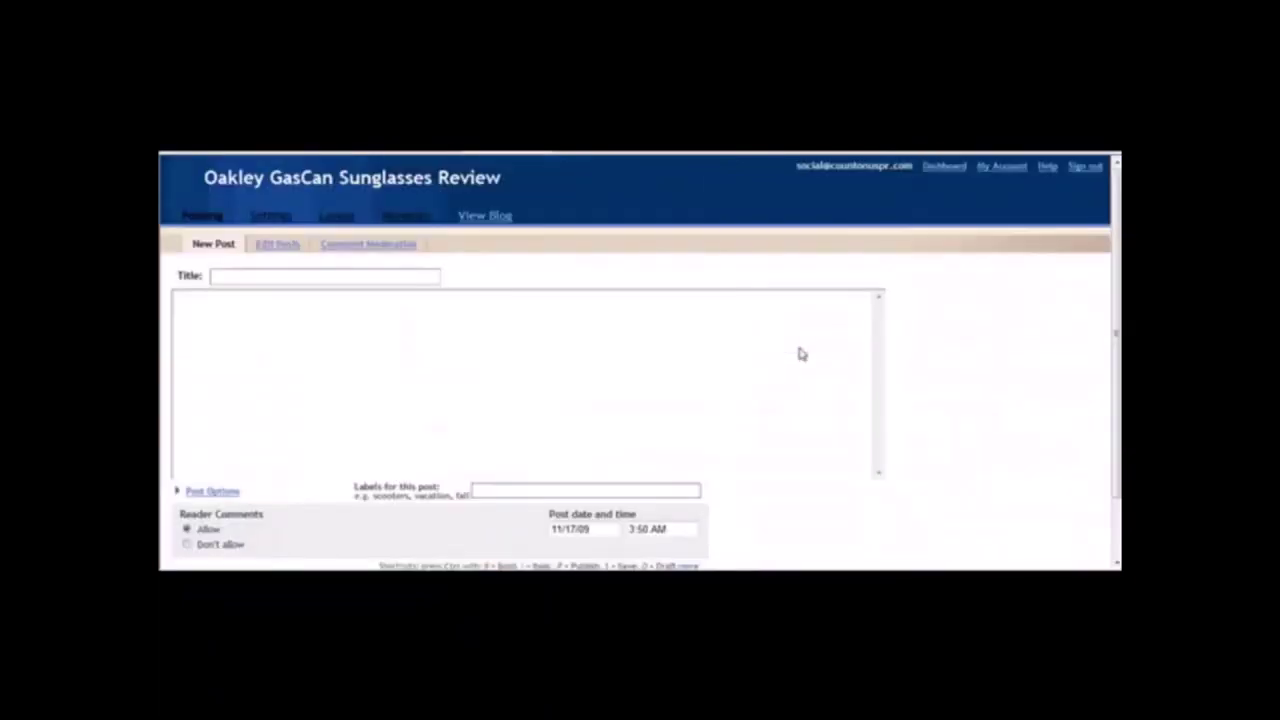
Move the release title line from Notepad into the post title as 'Oakley GasCan Sunglasses Review Site Launches'.
click(284, 267)
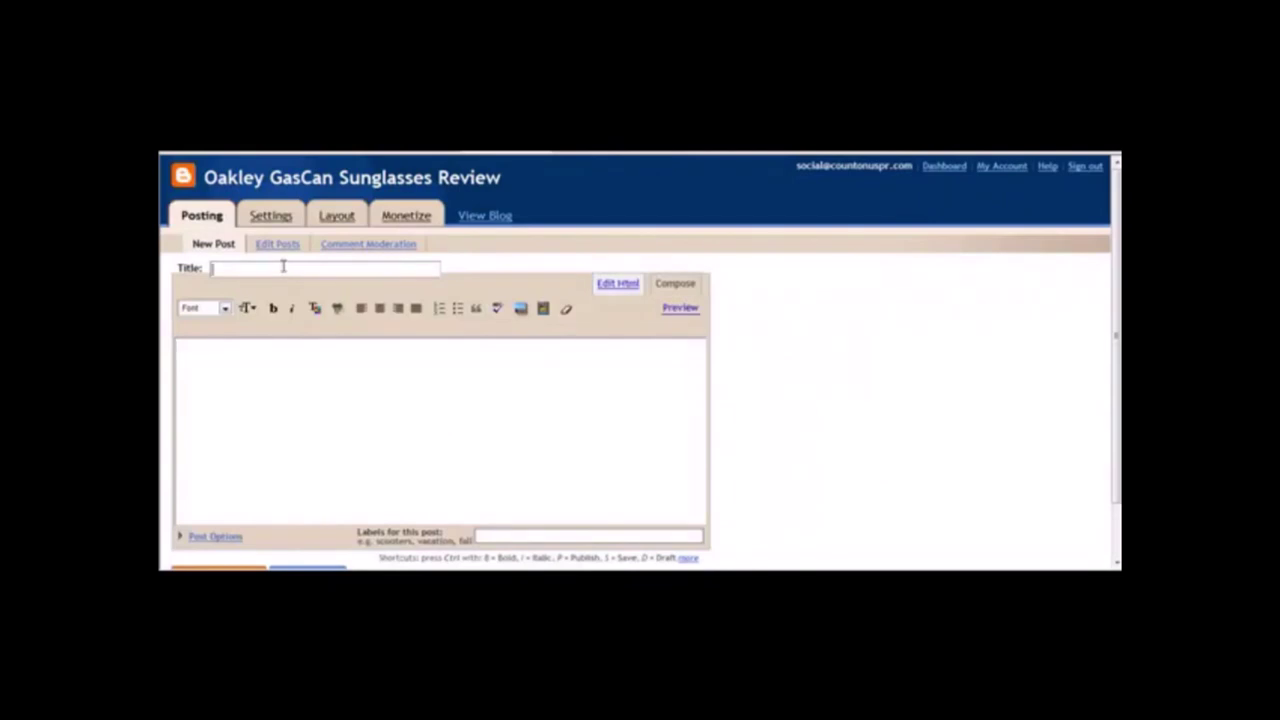
mouse_move(814, 566)
click(812, 541)
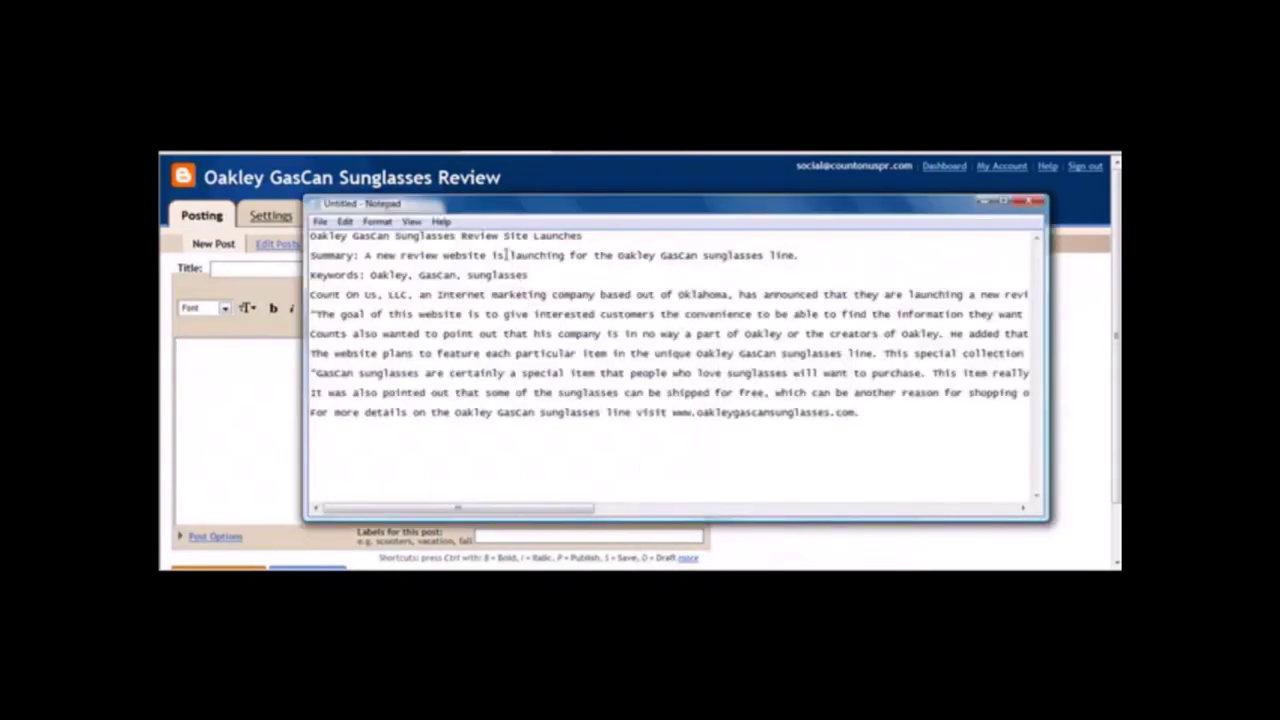
drag(608, 234, 260, 232)
key(ctrl+x)
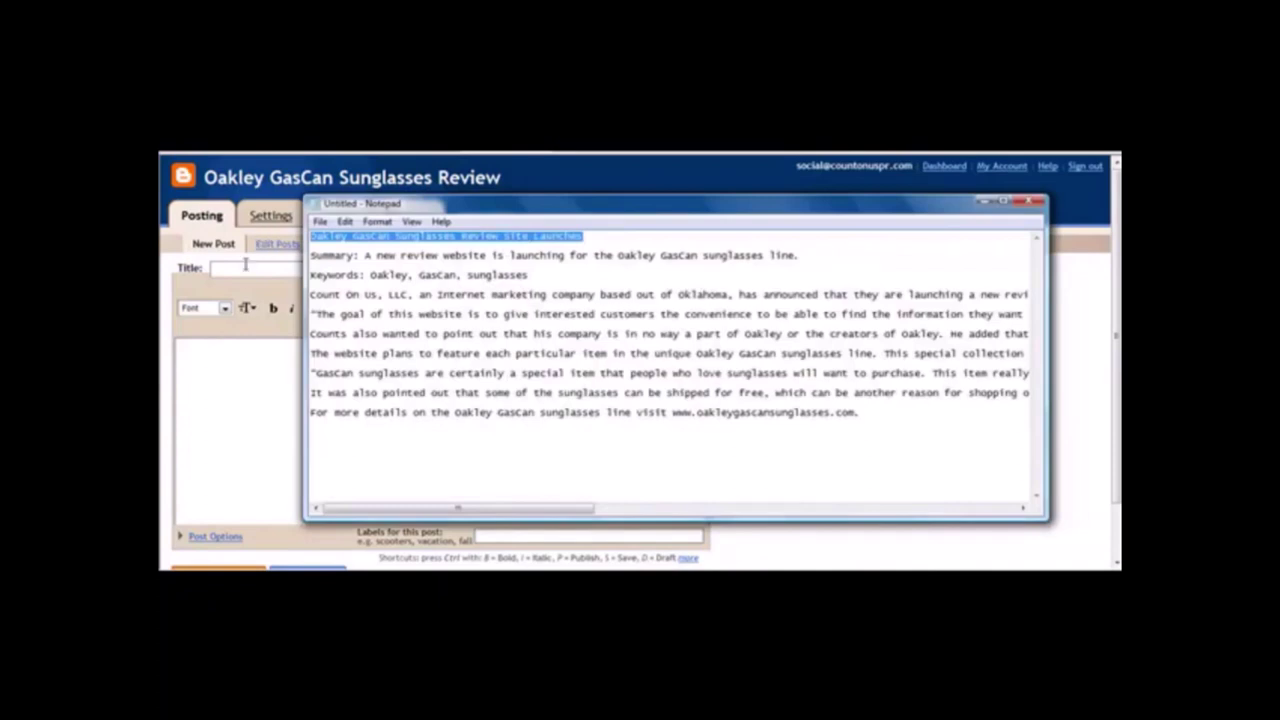
click(237, 270)
key(ctrl+v)
Select the release body in Notepad from 'Count On Us' onward.
click(281, 364)
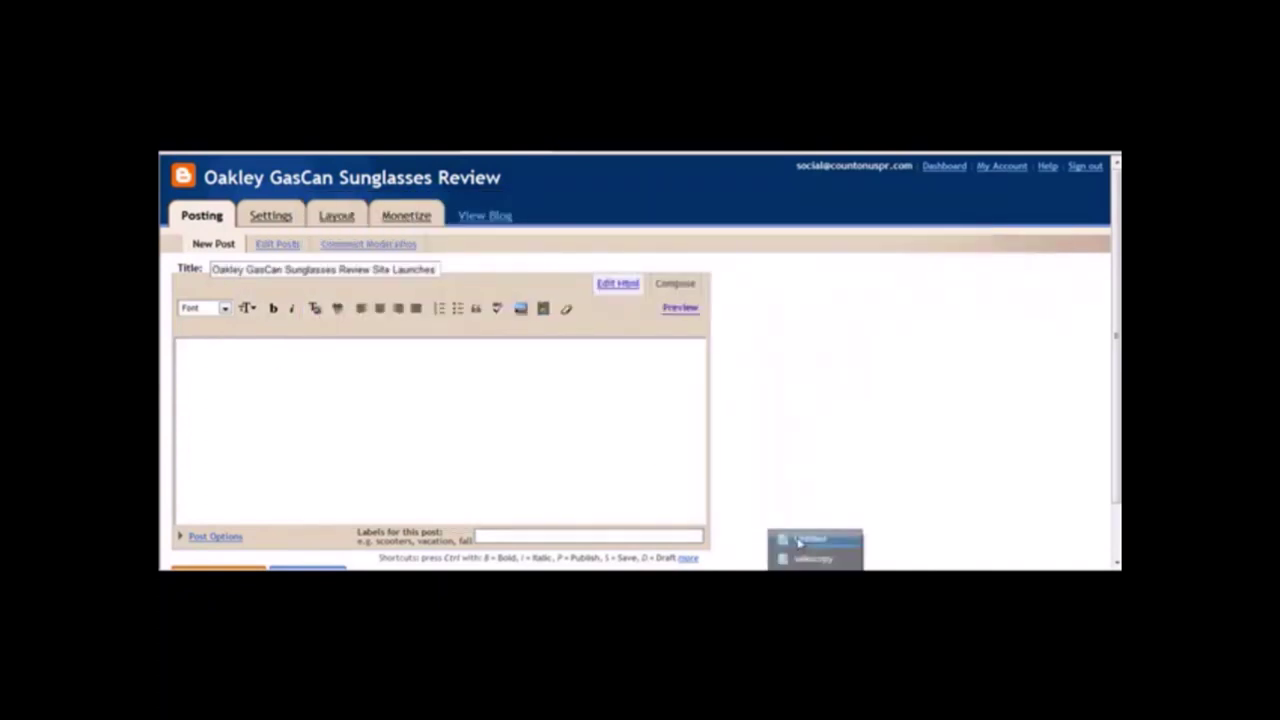
click(805, 540)
drag(311, 295, 869, 434)
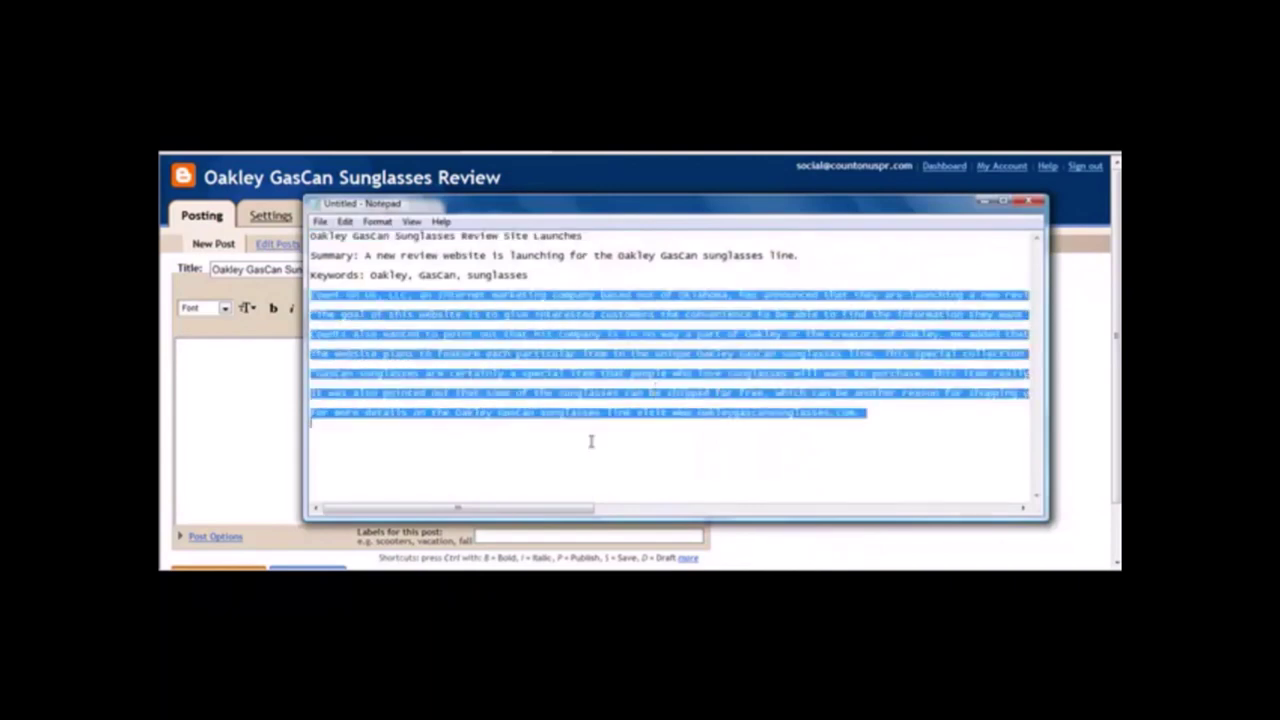
click(269, 388)
scroll(269, 388, down, 1)
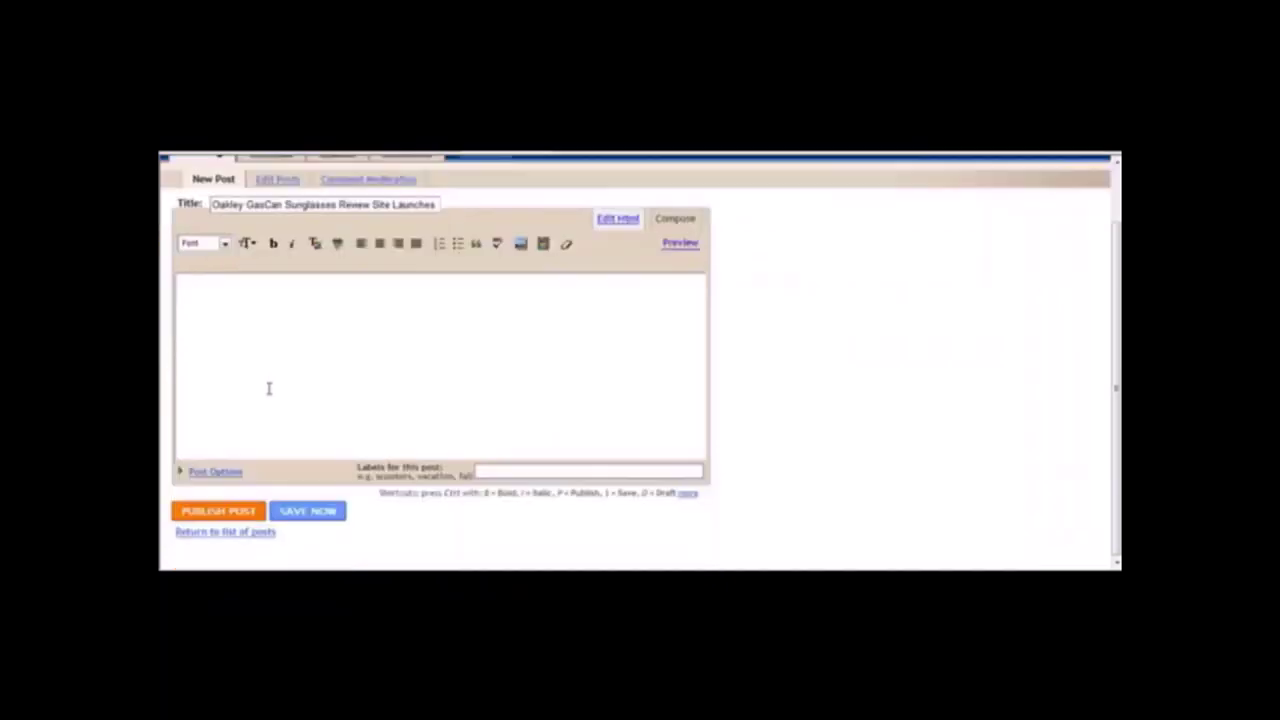
right_click(313, 315)
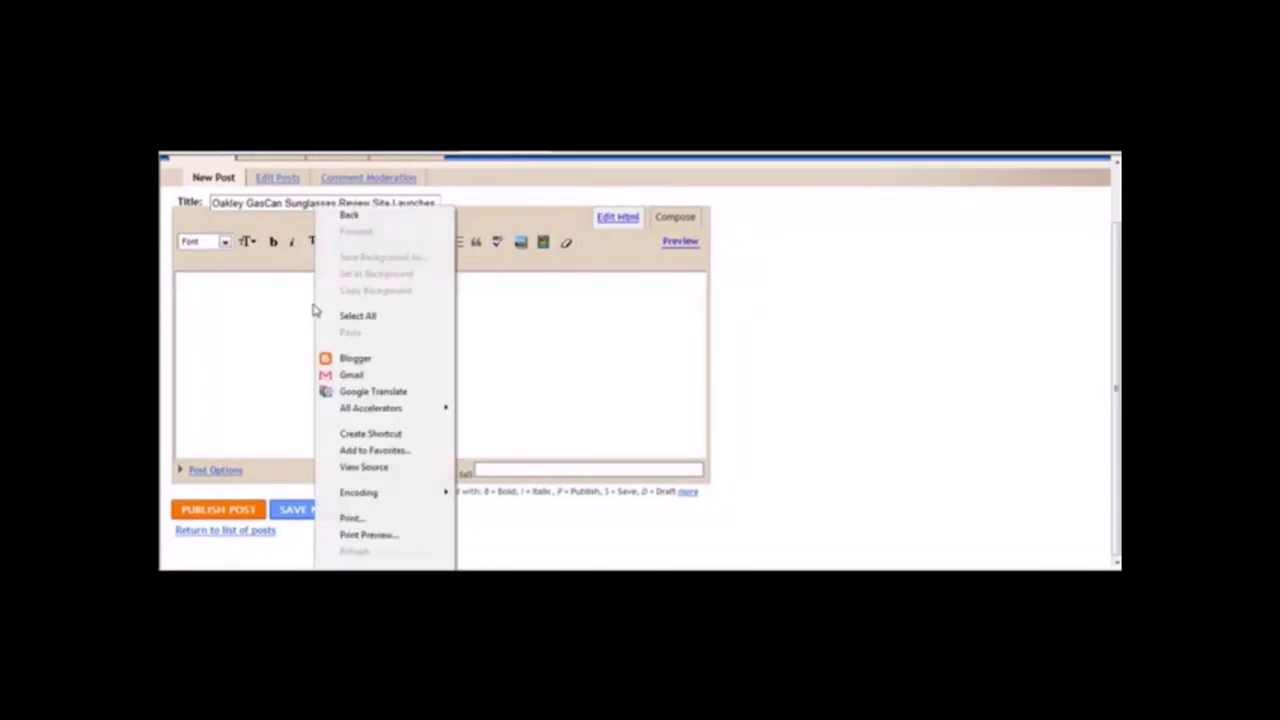
click(288, 304)
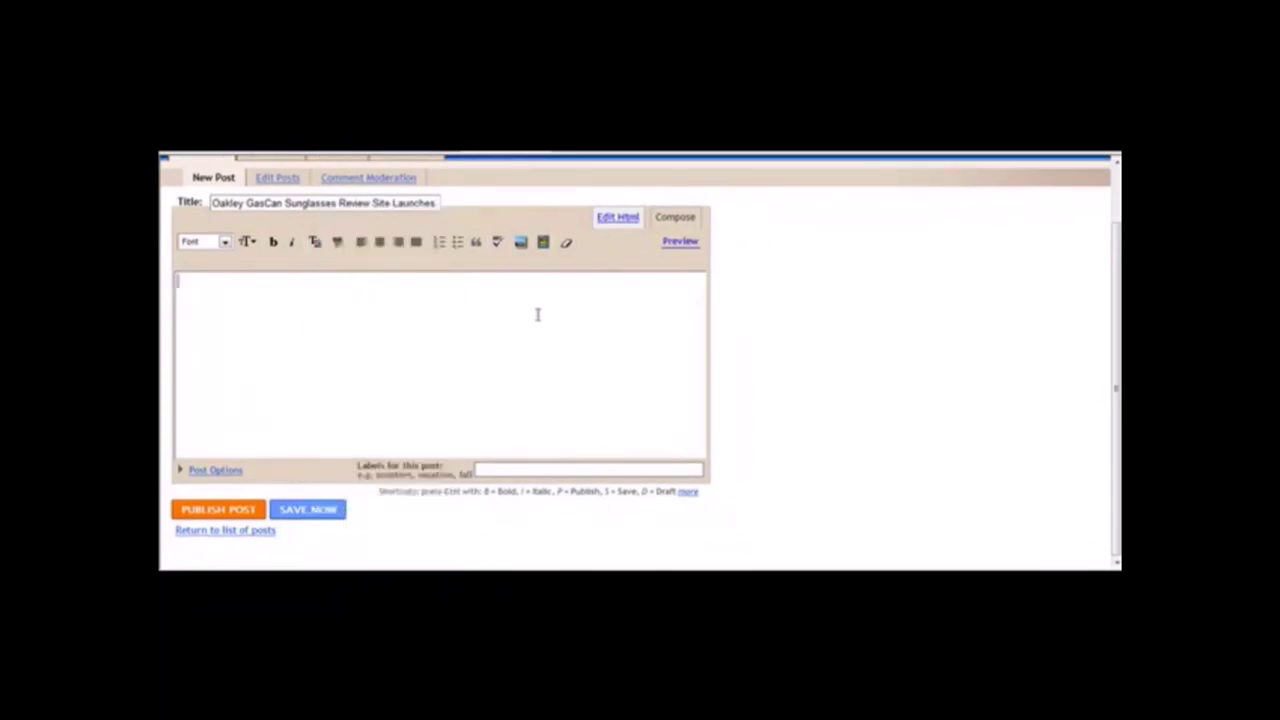
drag(403, 199, 508, 200)
Copy the selected release body and paste it into the post editor.
click(787, 568)
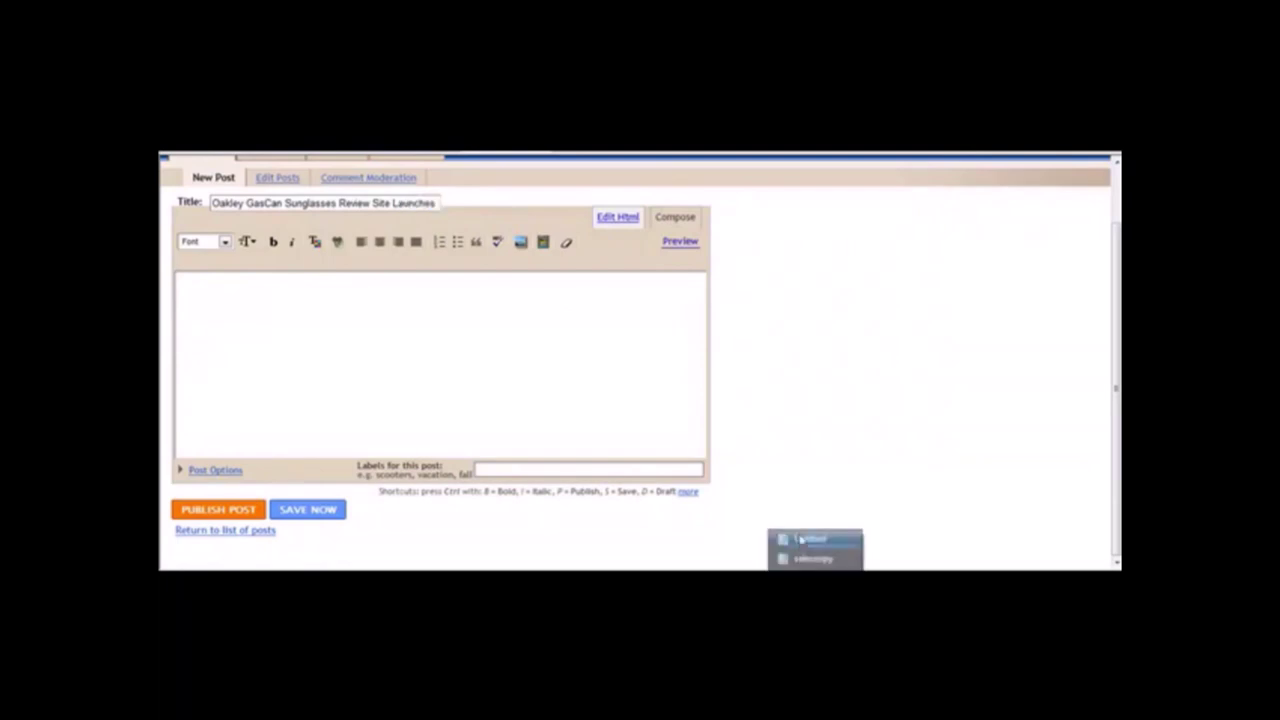
click(799, 537)
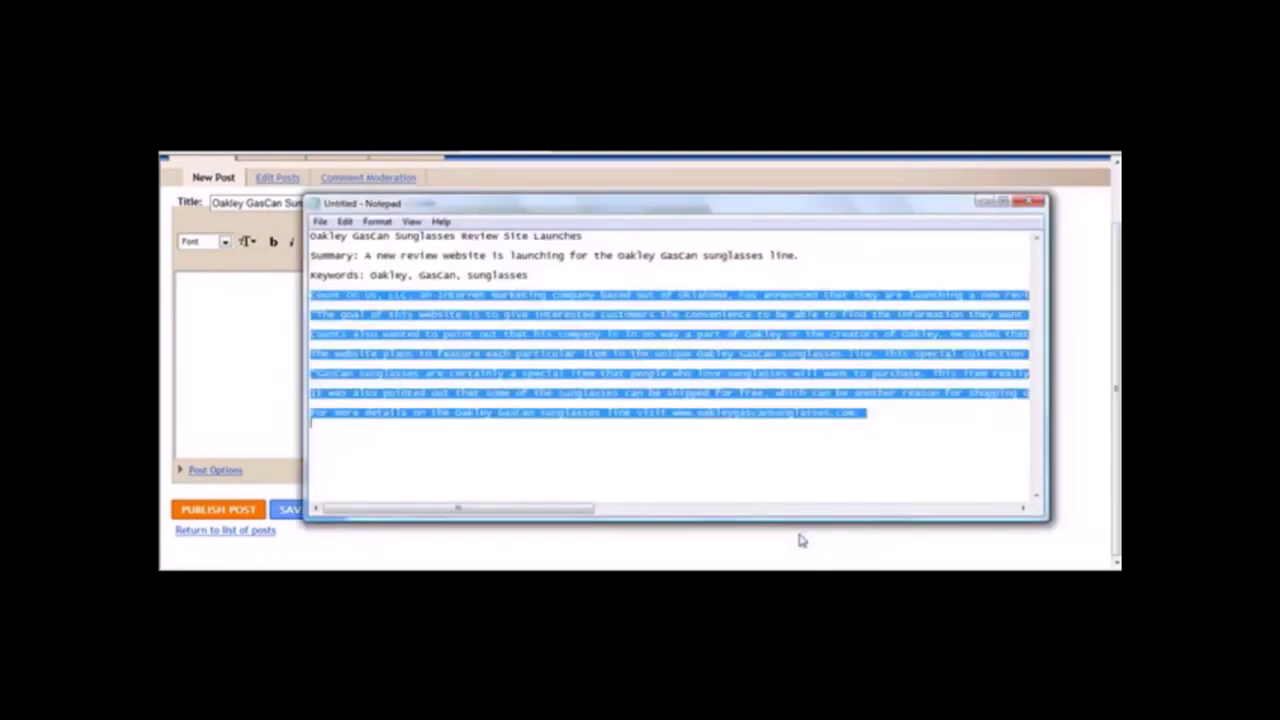
right_click(696, 344)
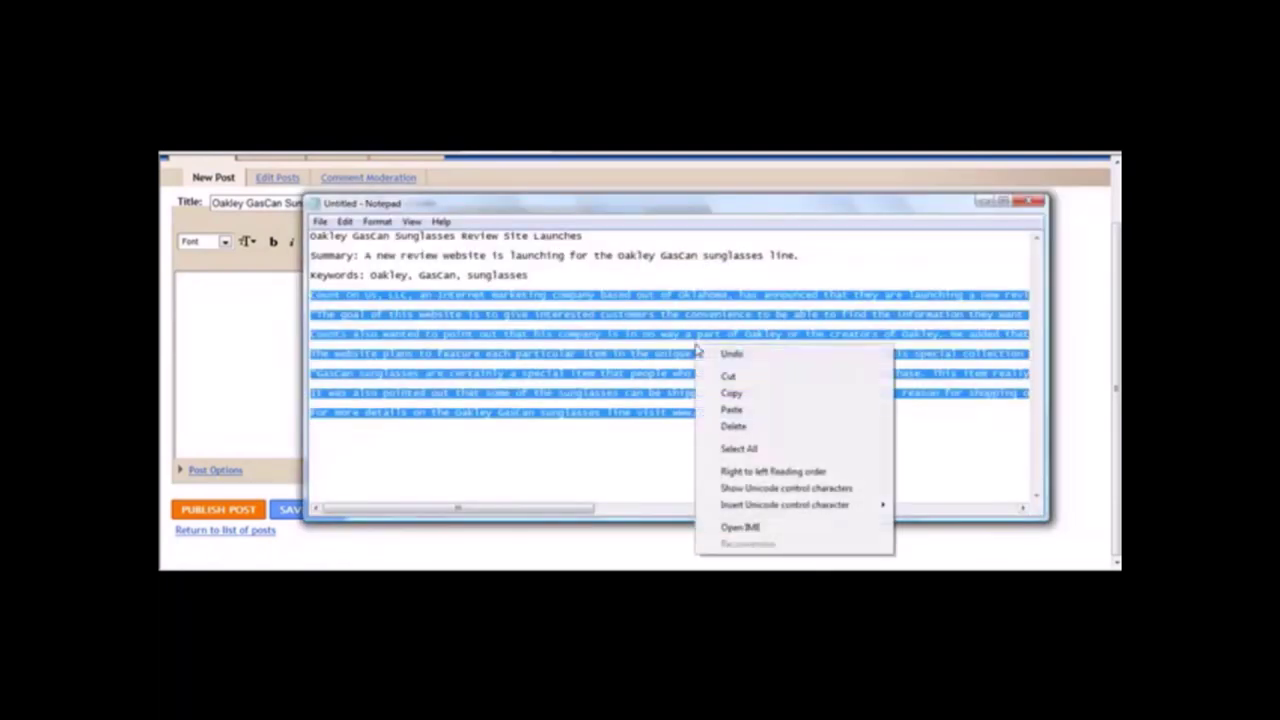
click(731, 394)
click(257, 310)
right_click(257, 312)
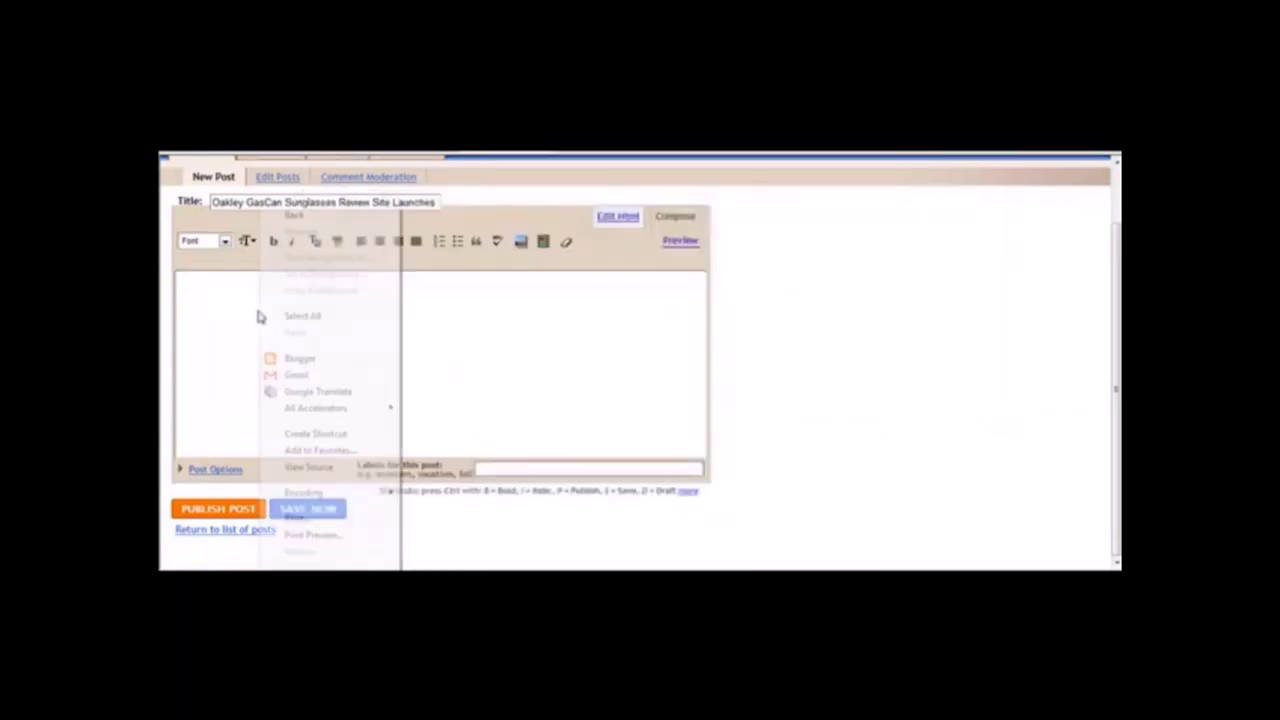
click(253, 331)
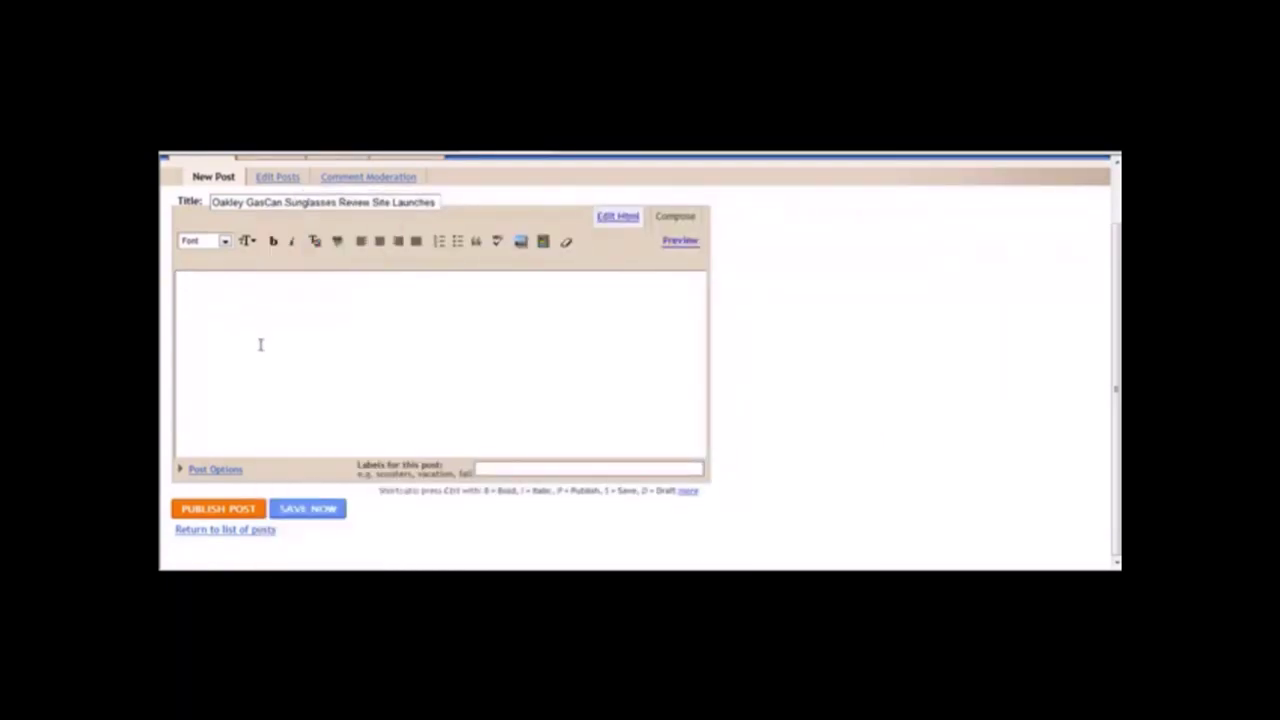
key(ctrl+v)
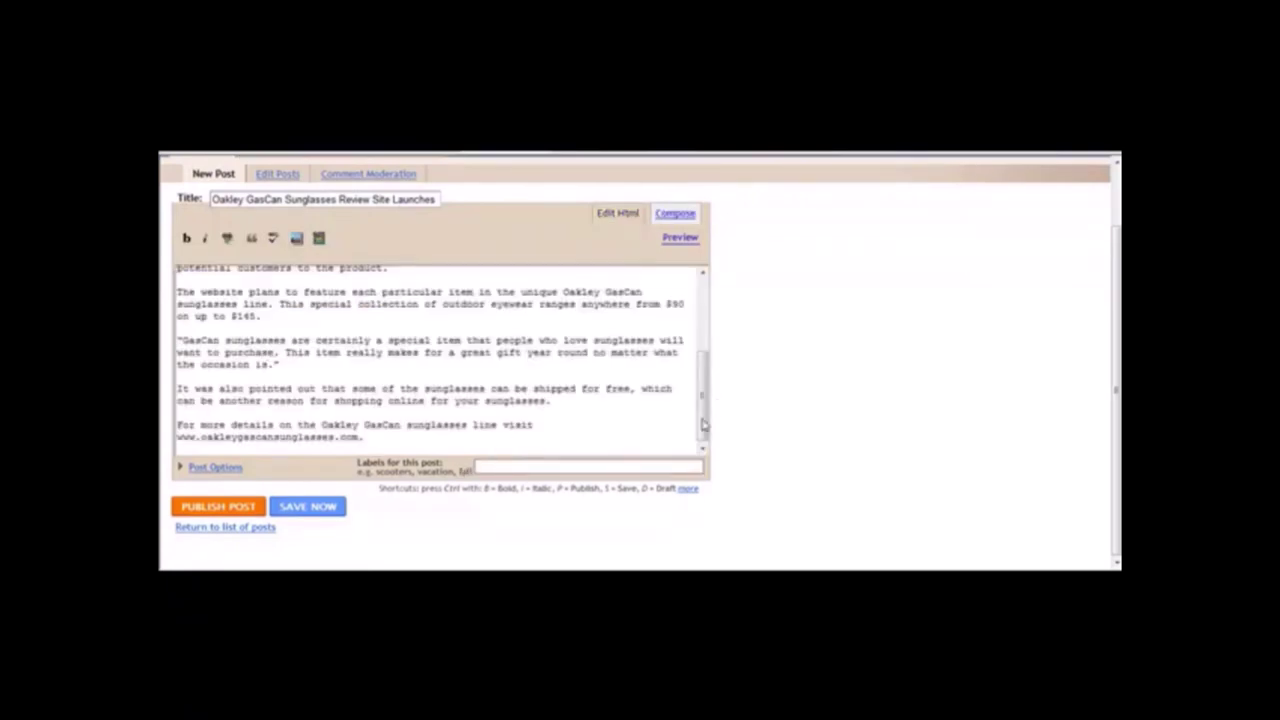
scroll(706, 426, up, 5)
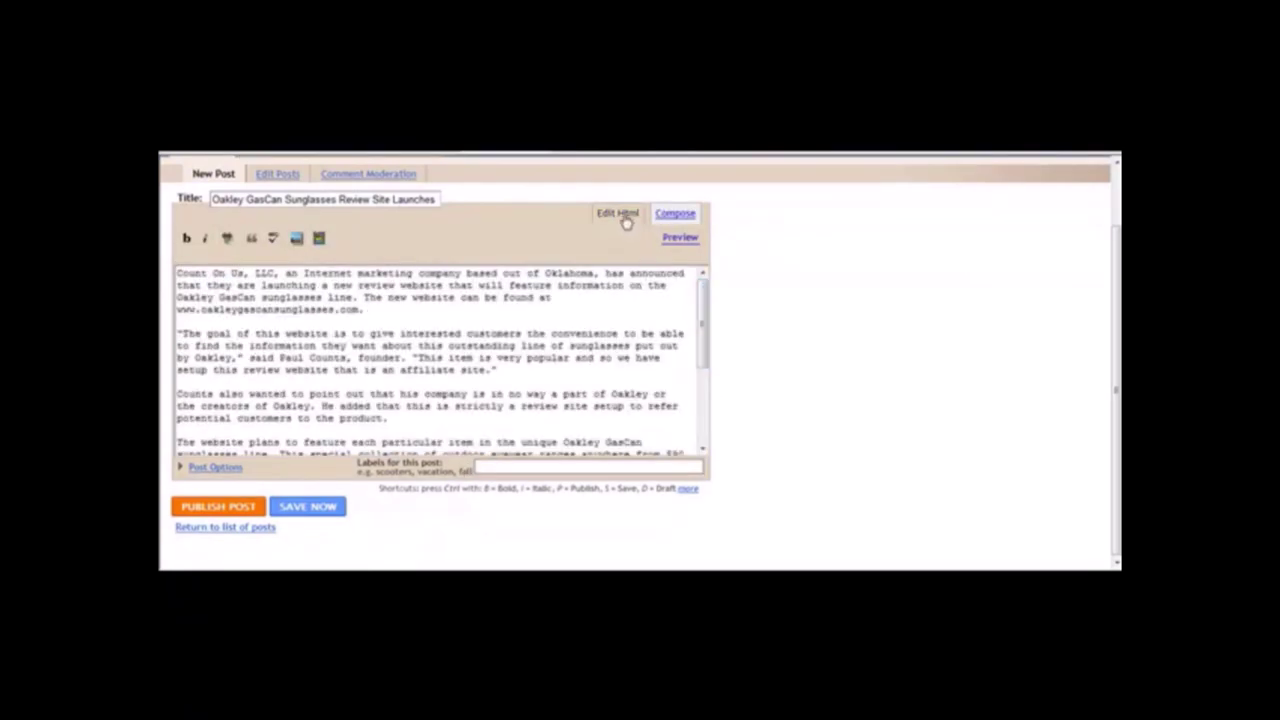
In compose view, turn the site addresses in the first paragraph and closing line into links.
click(675, 213)
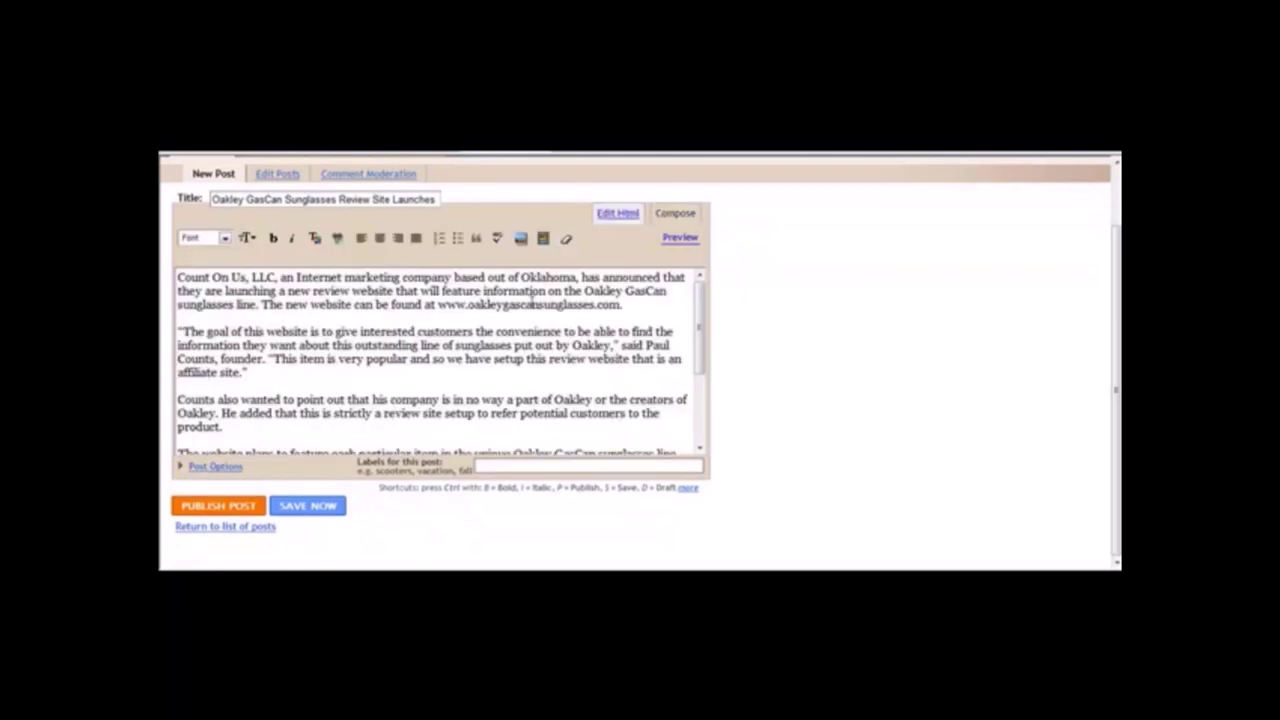
drag(437, 304, 621, 306)
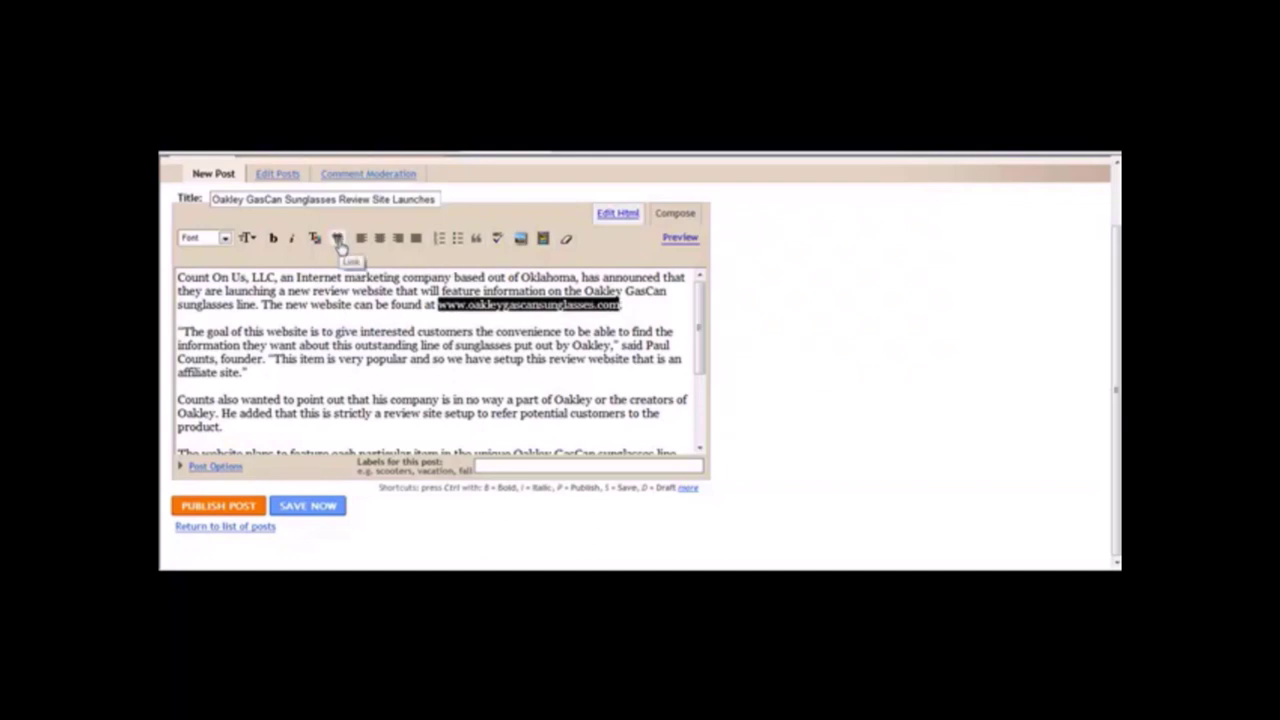
click(338, 240)
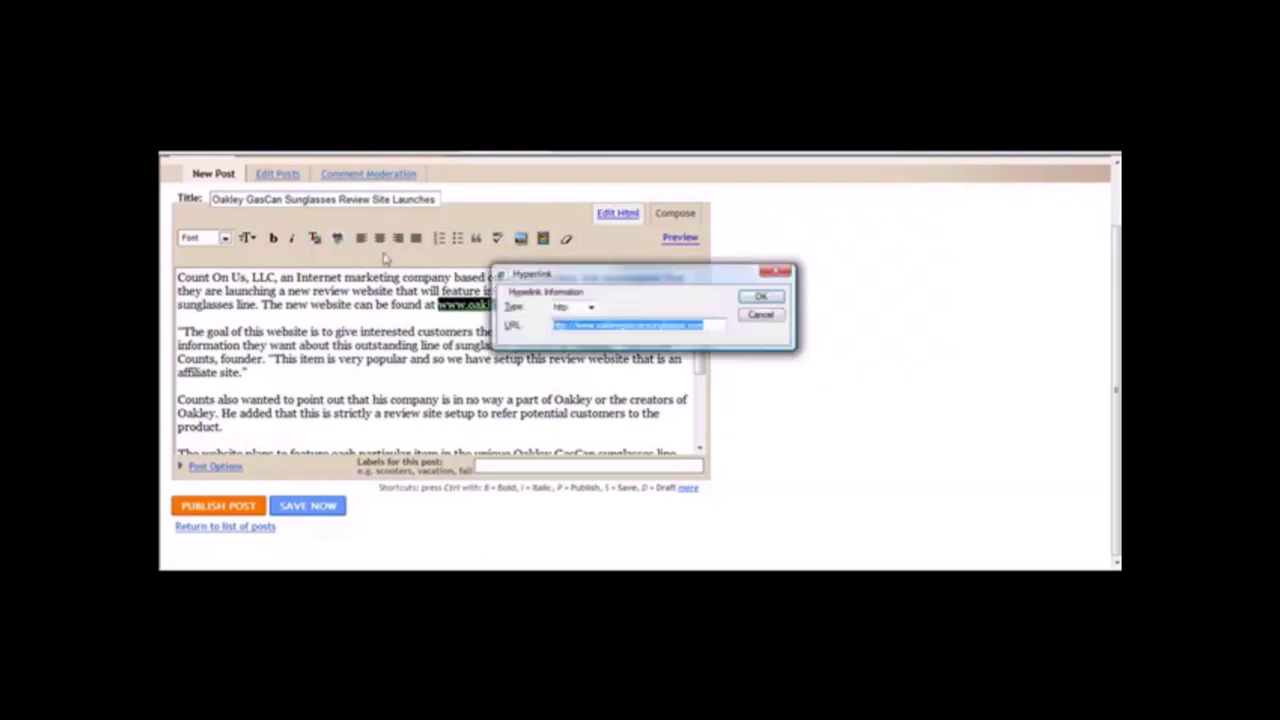
click(764, 299)
drag(705, 340, 690, 414)
drag(495, 445, 555, 452)
drag(652, 445, 678, 445)
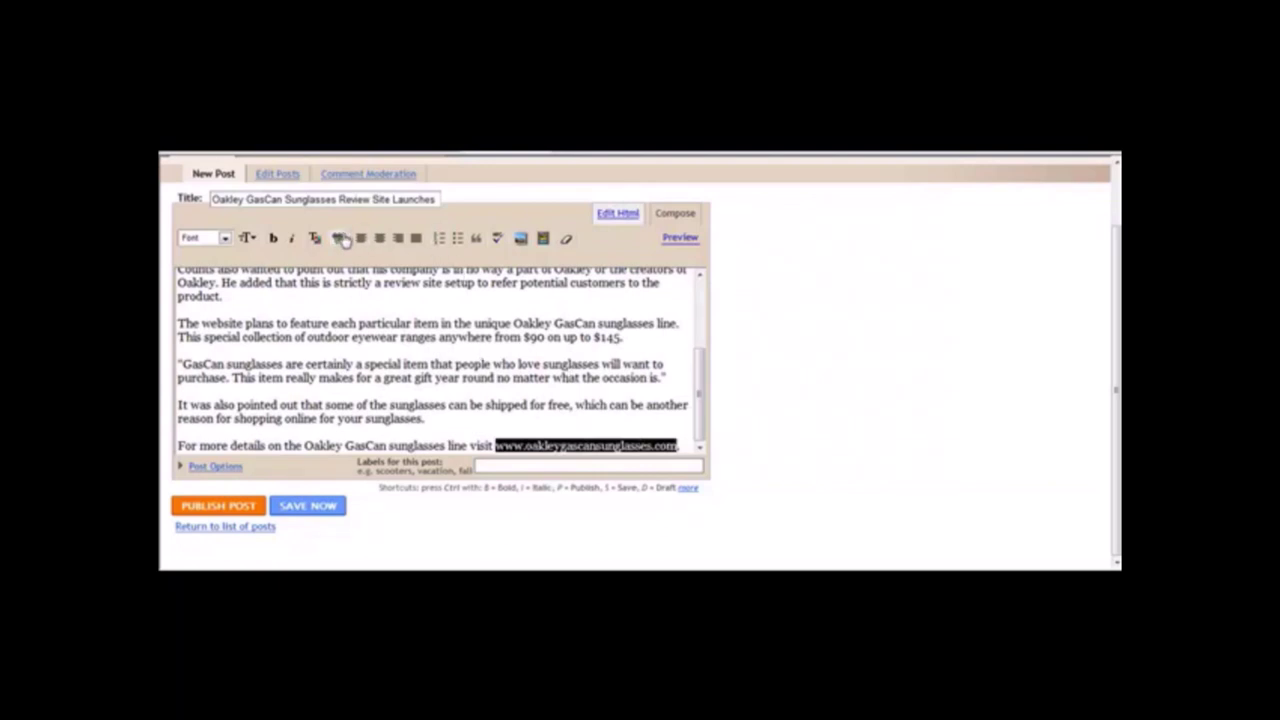
click(337, 238)
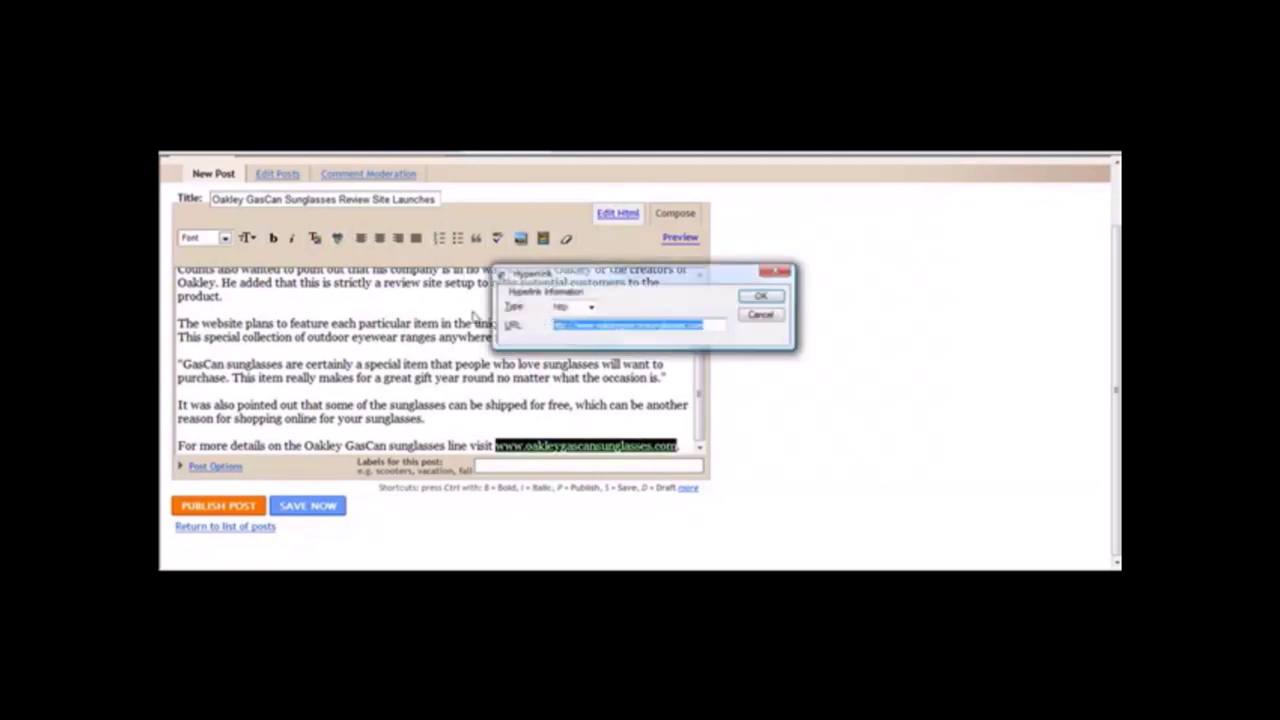
click(760, 296)
Link the phrase 'Oakley GasCan sunglasses' in paragraph one to the review site address.
drag(704, 383, 708, 274)
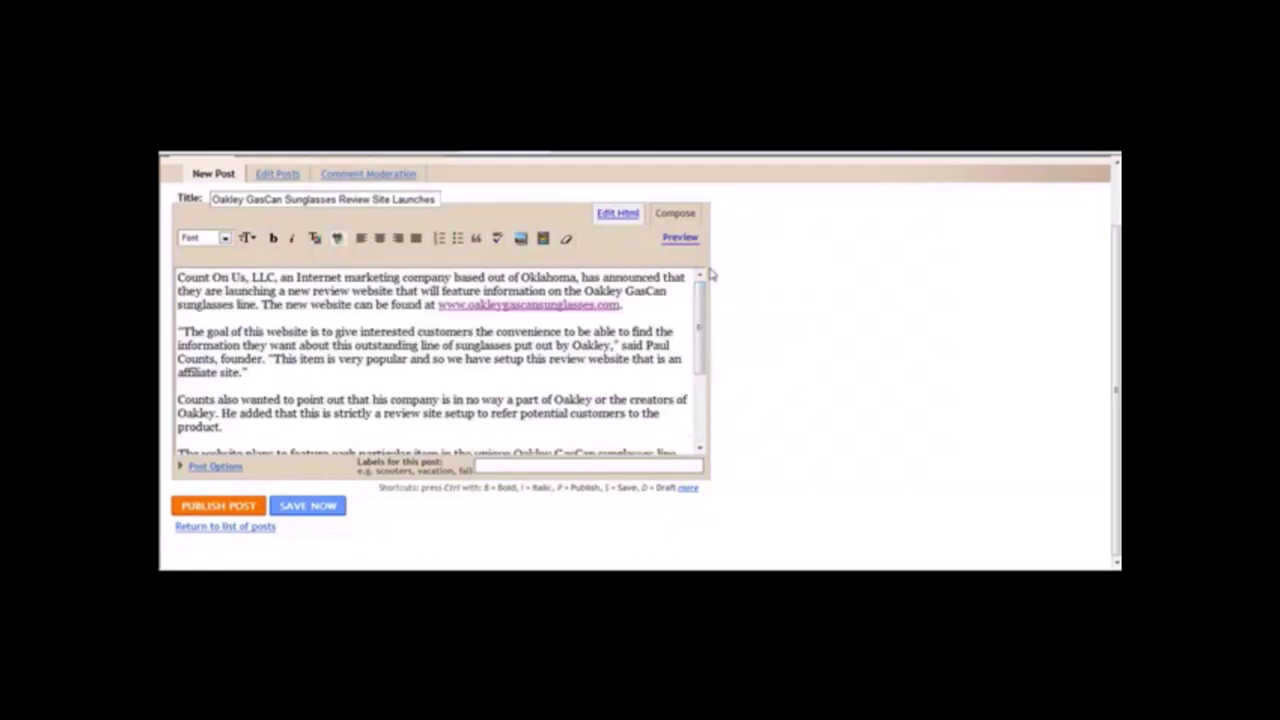
drag(584, 290, 236, 304)
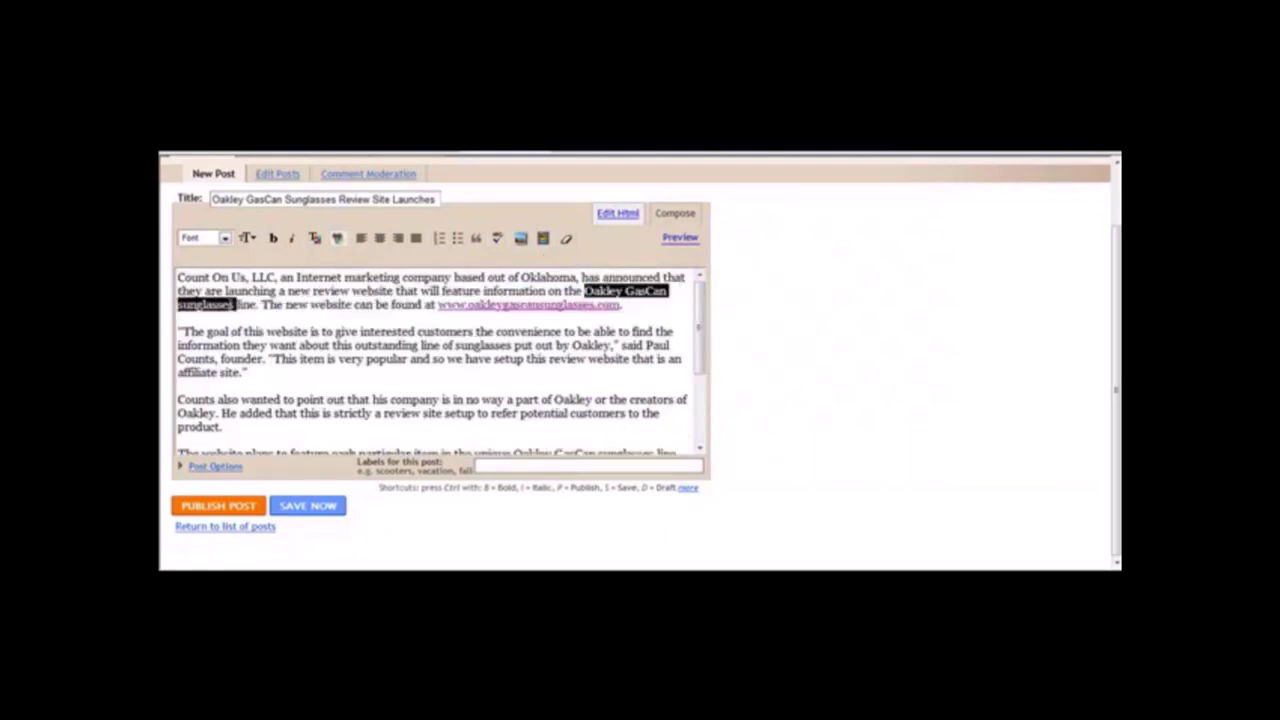
click(337, 240)
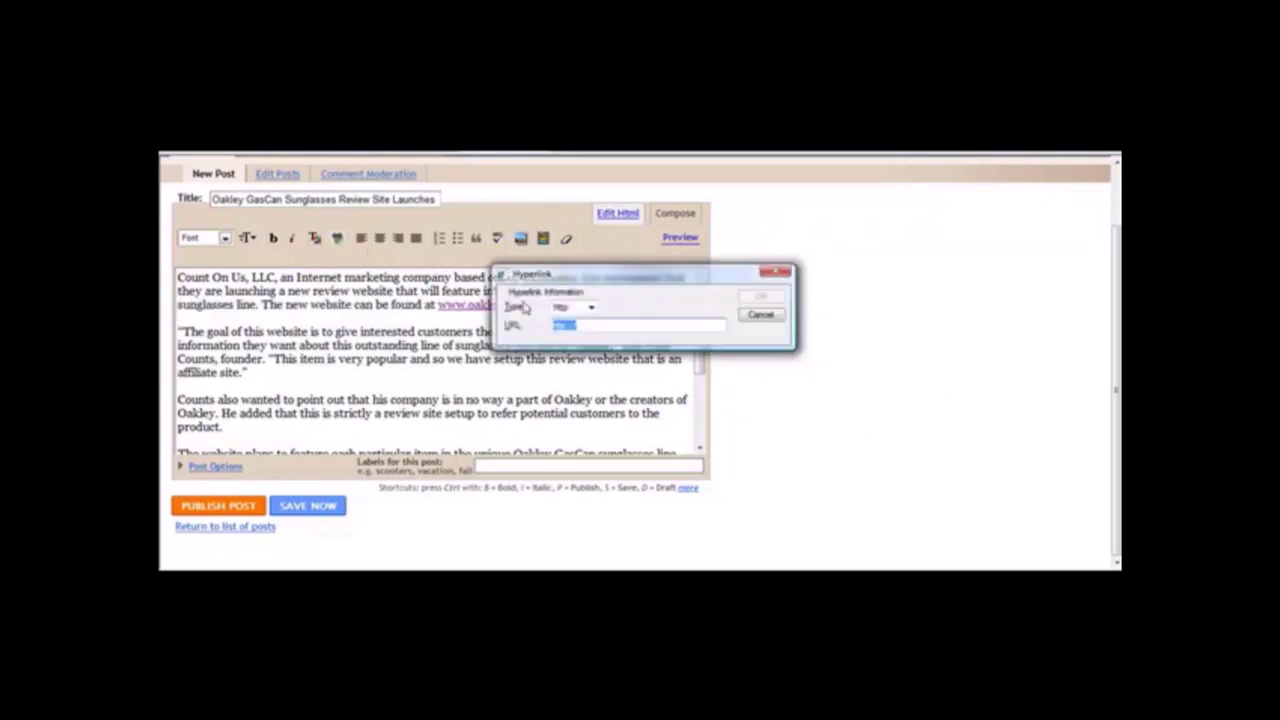
key(ctrl+v)
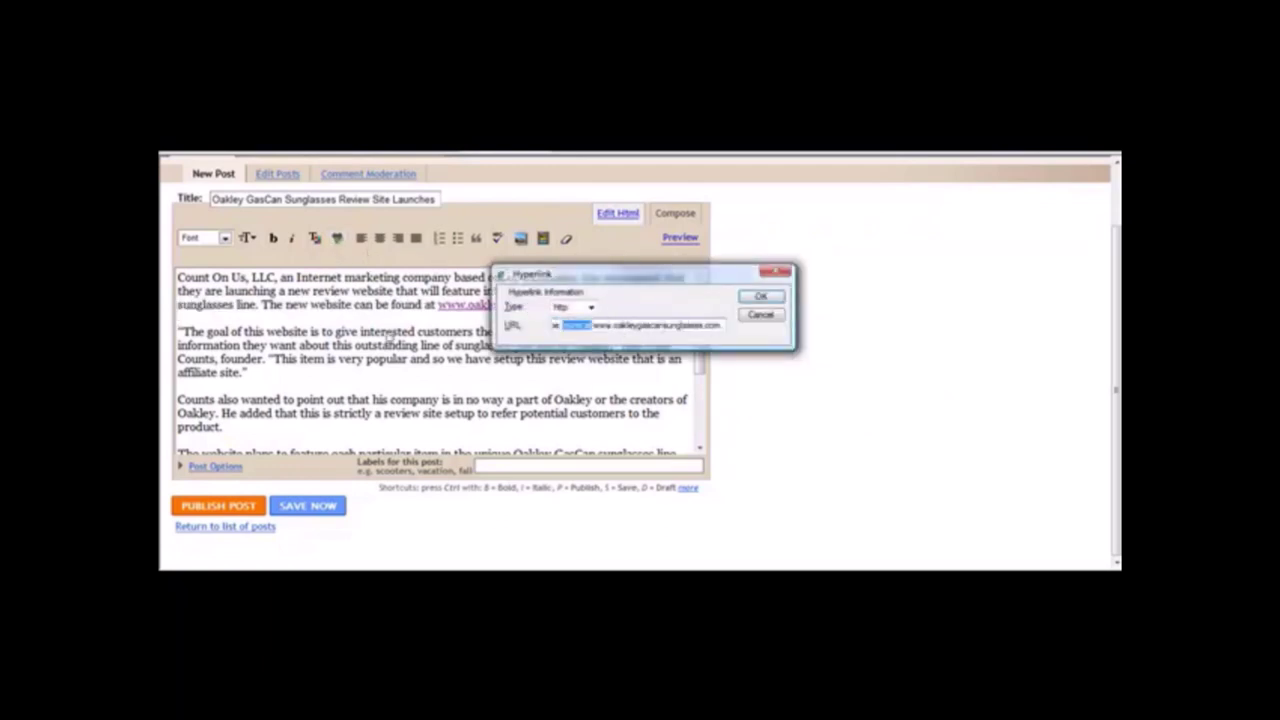
drag(571, 325, 383, 335)
key(BackSpace)
text(http://)
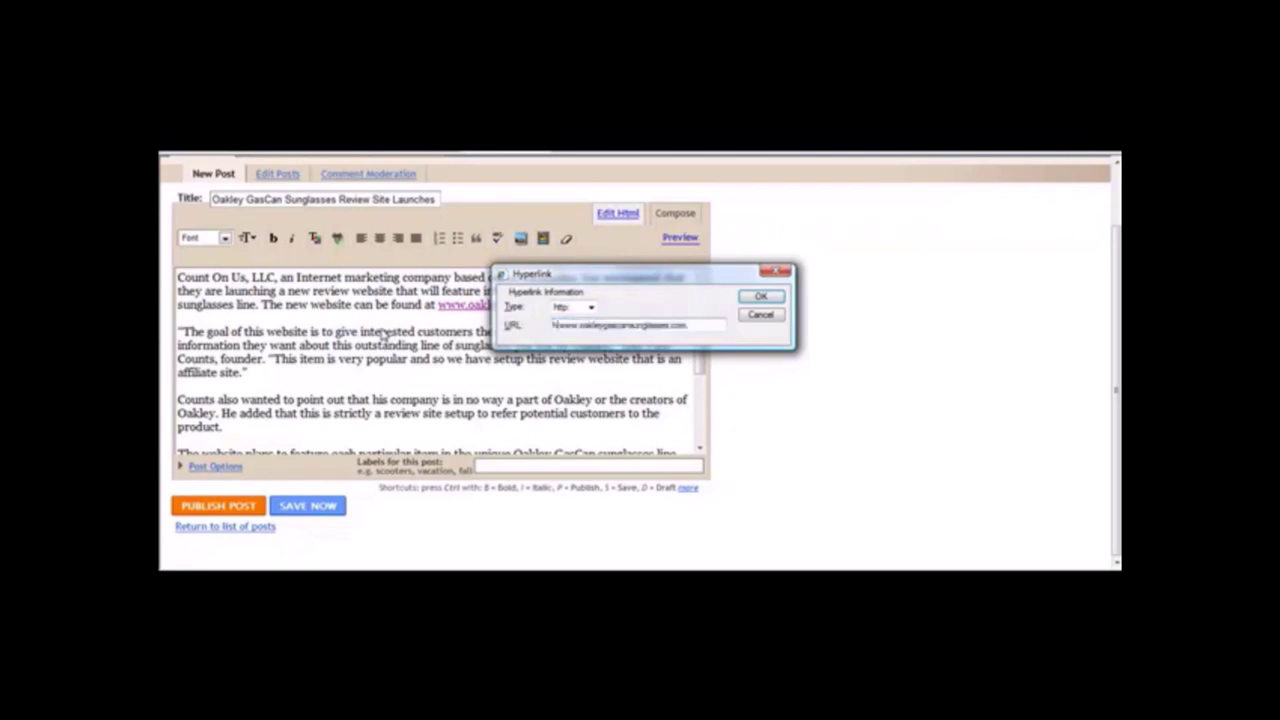
text(://)
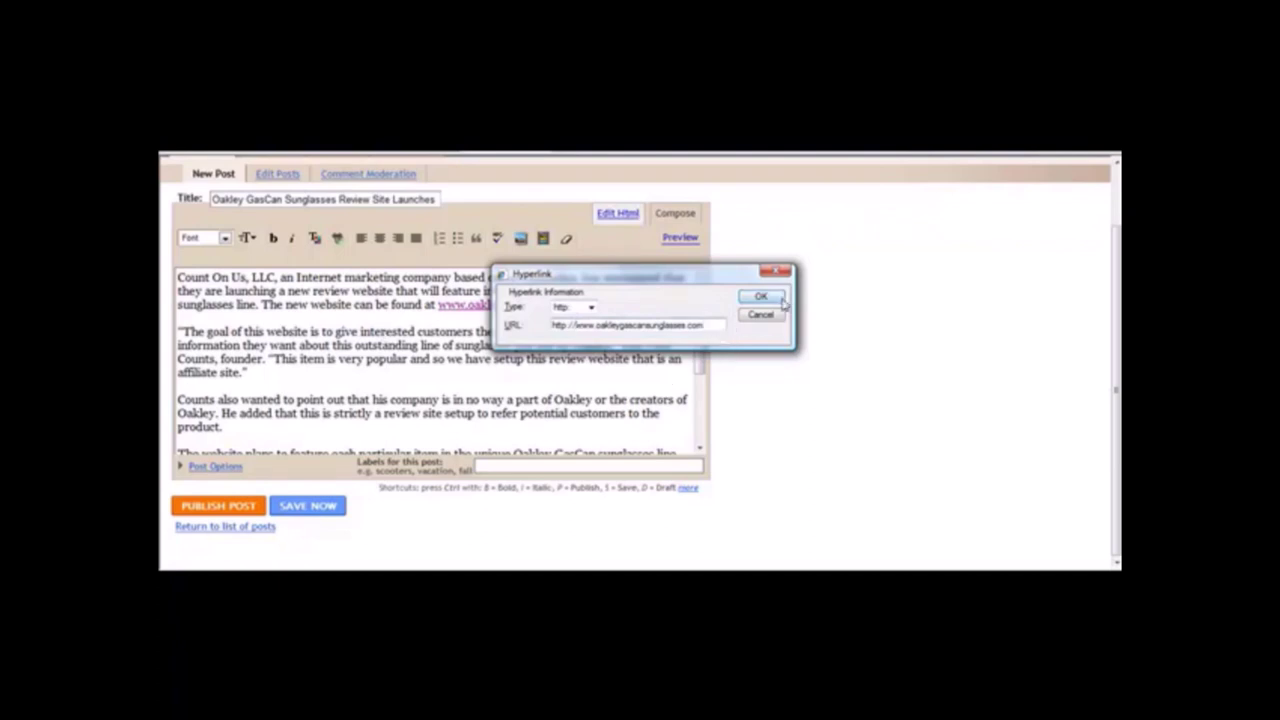
click(592, 325)
click(758, 299)
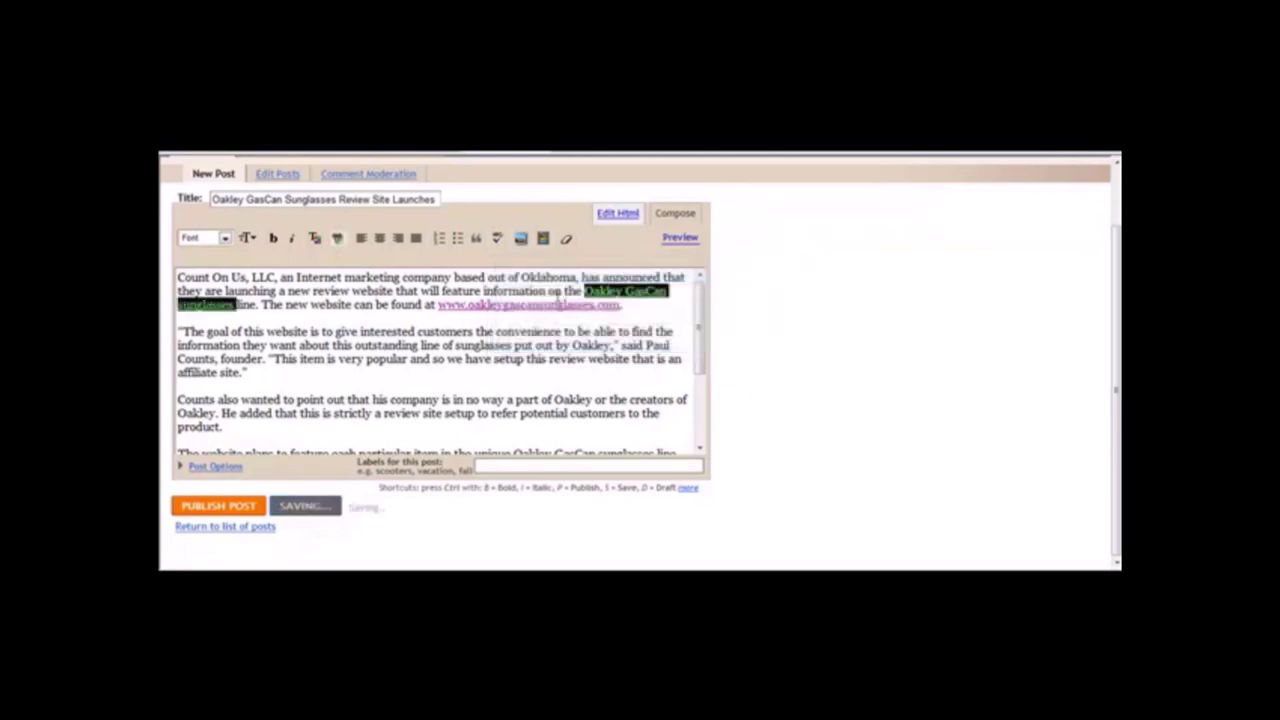
Save the draft and enter the labels 'Oakley, GasCan, sunglasses'.
click(293, 315)
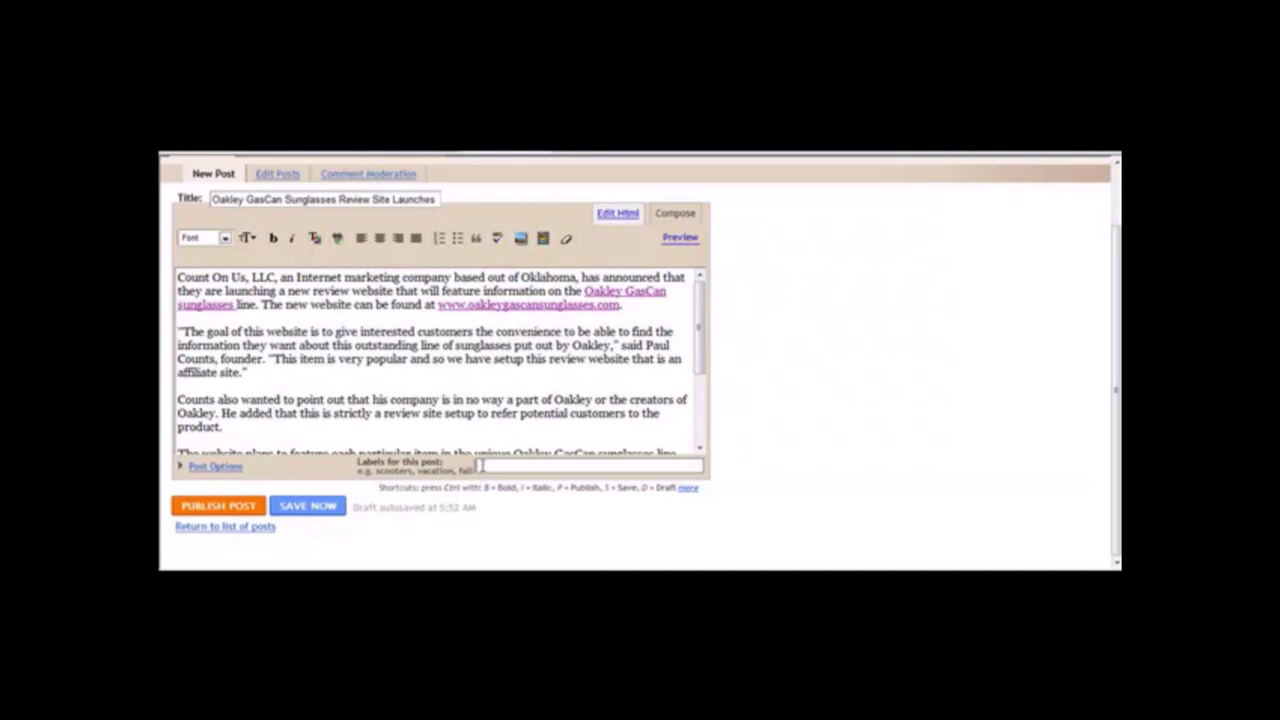
click(479, 465)
text(Oakley, GasCan, sunglasses)
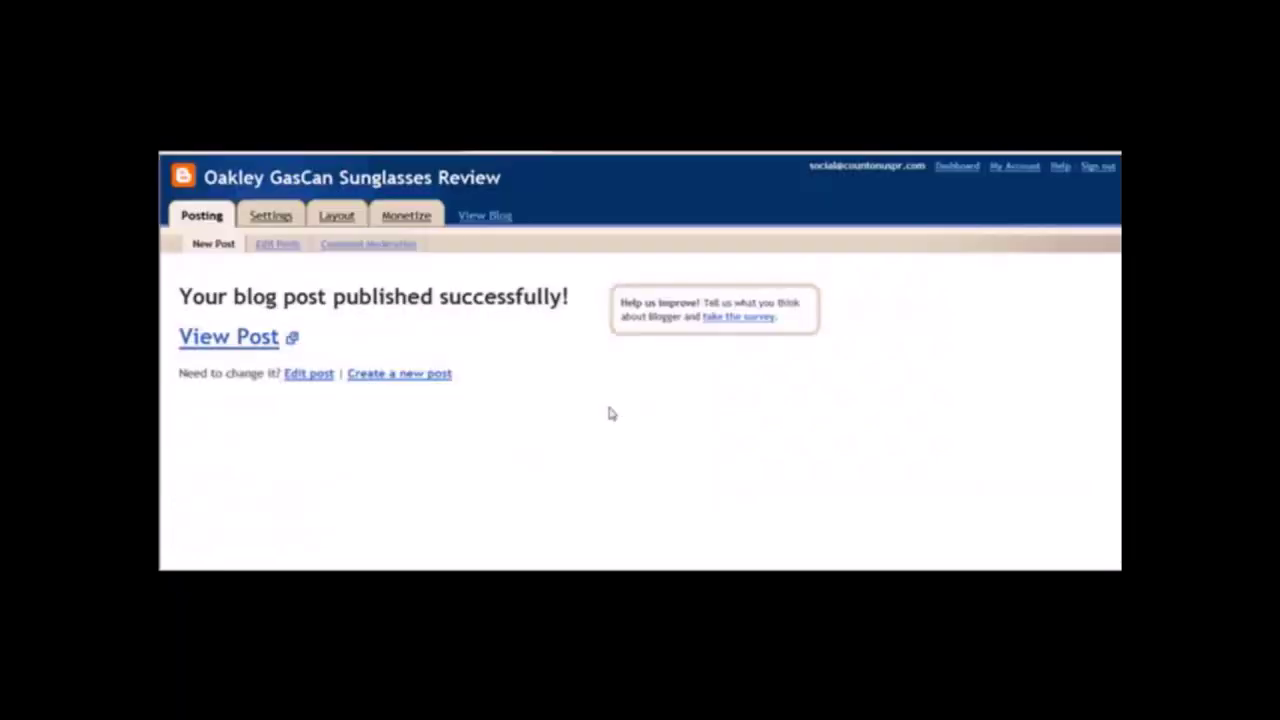
View the live post, test the Oakley GasCan sunglasses link, go back, then switch to Squidoo.
click(229, 337)
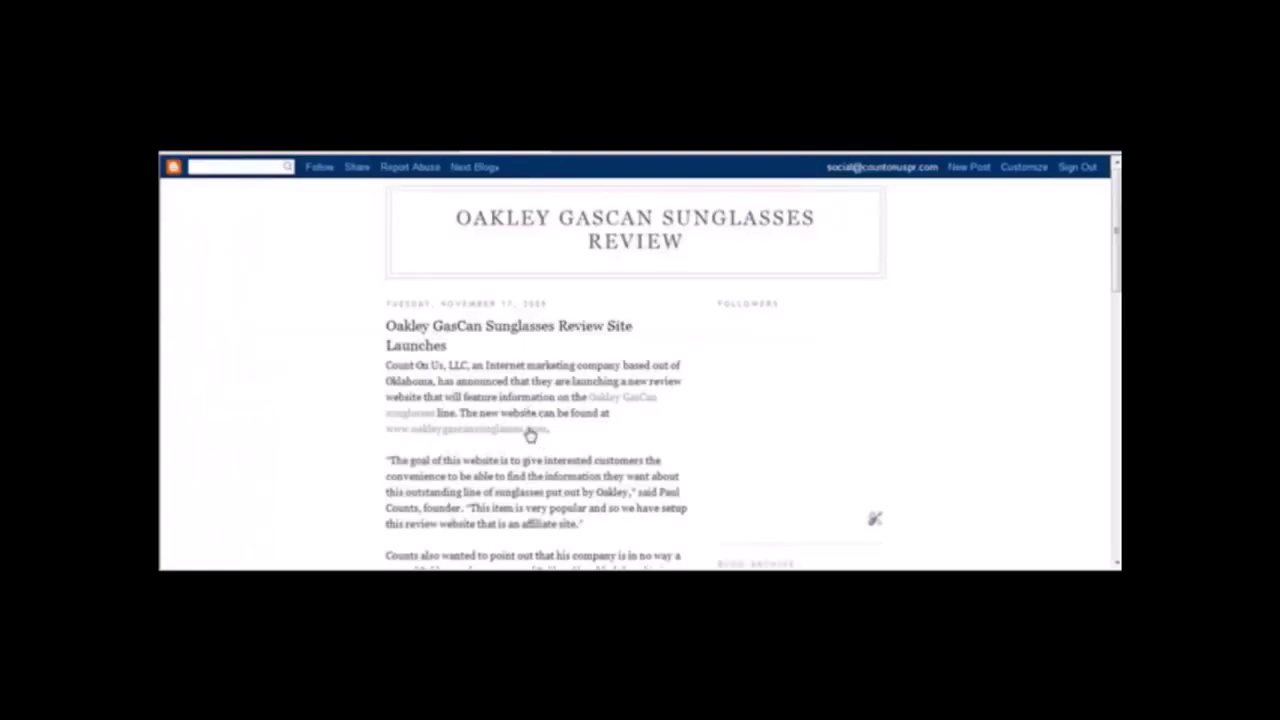
click(624, 400)
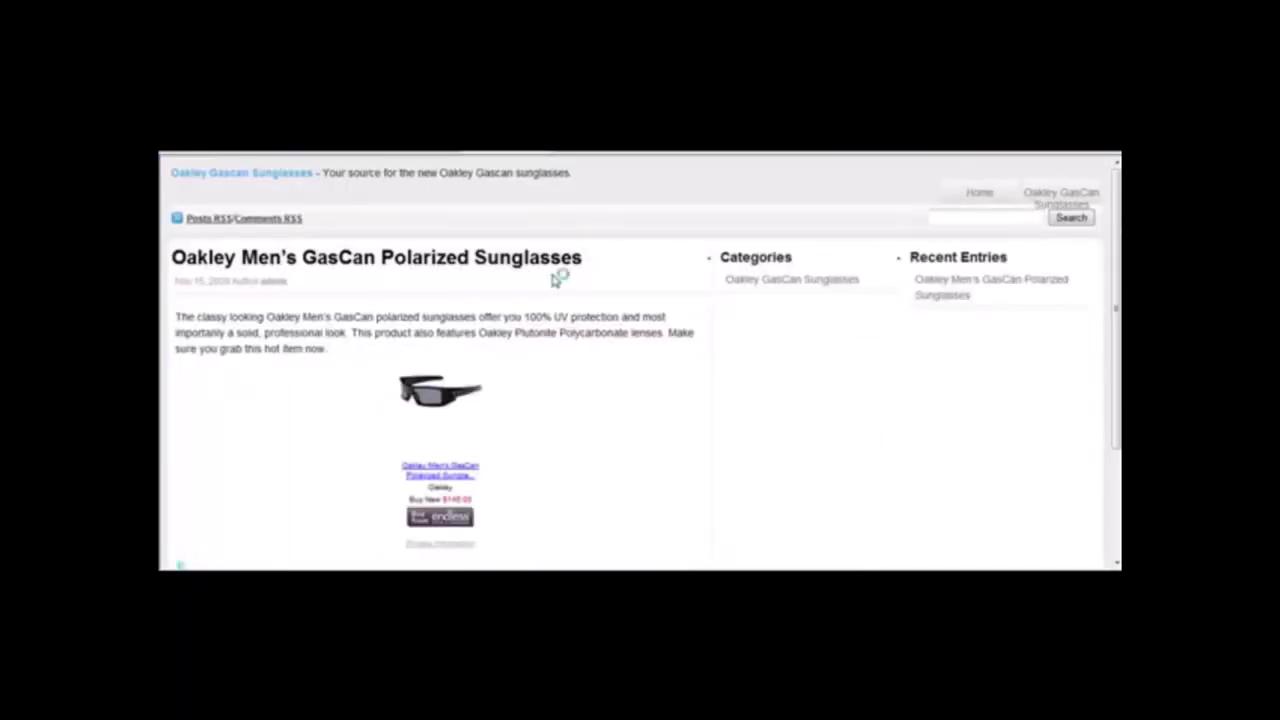
key(alt+Left)
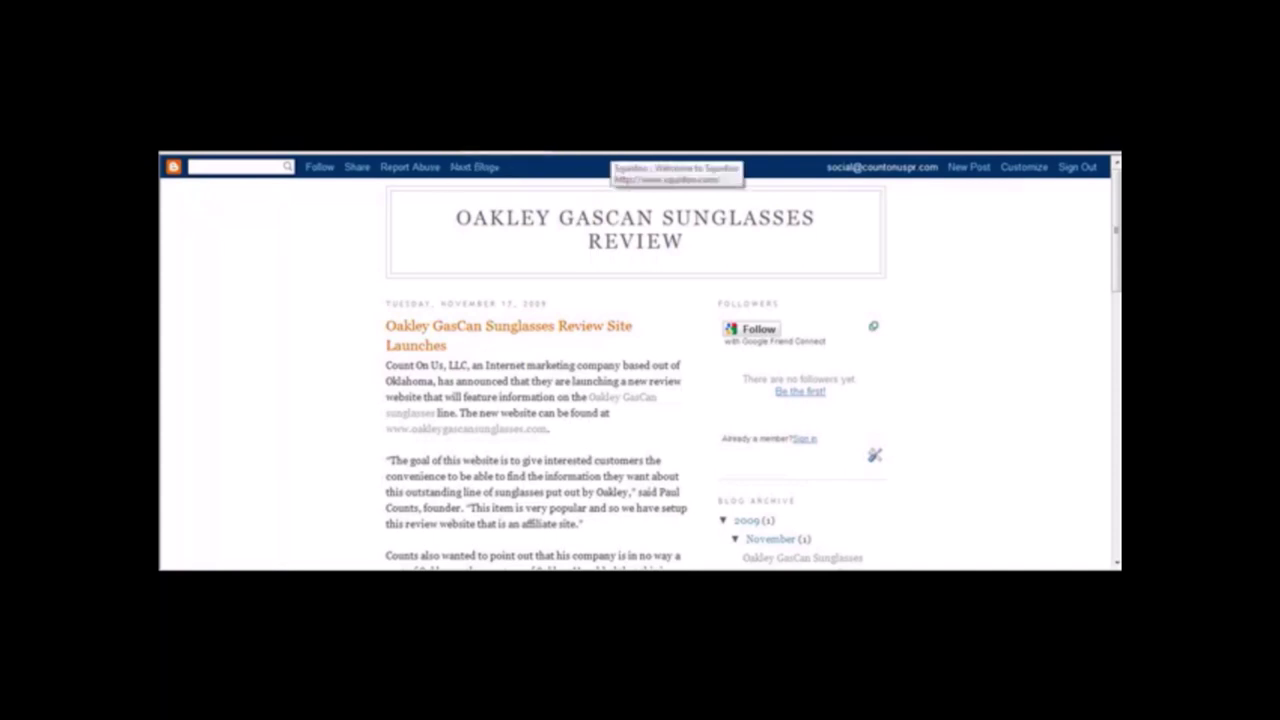
click(600, 151)
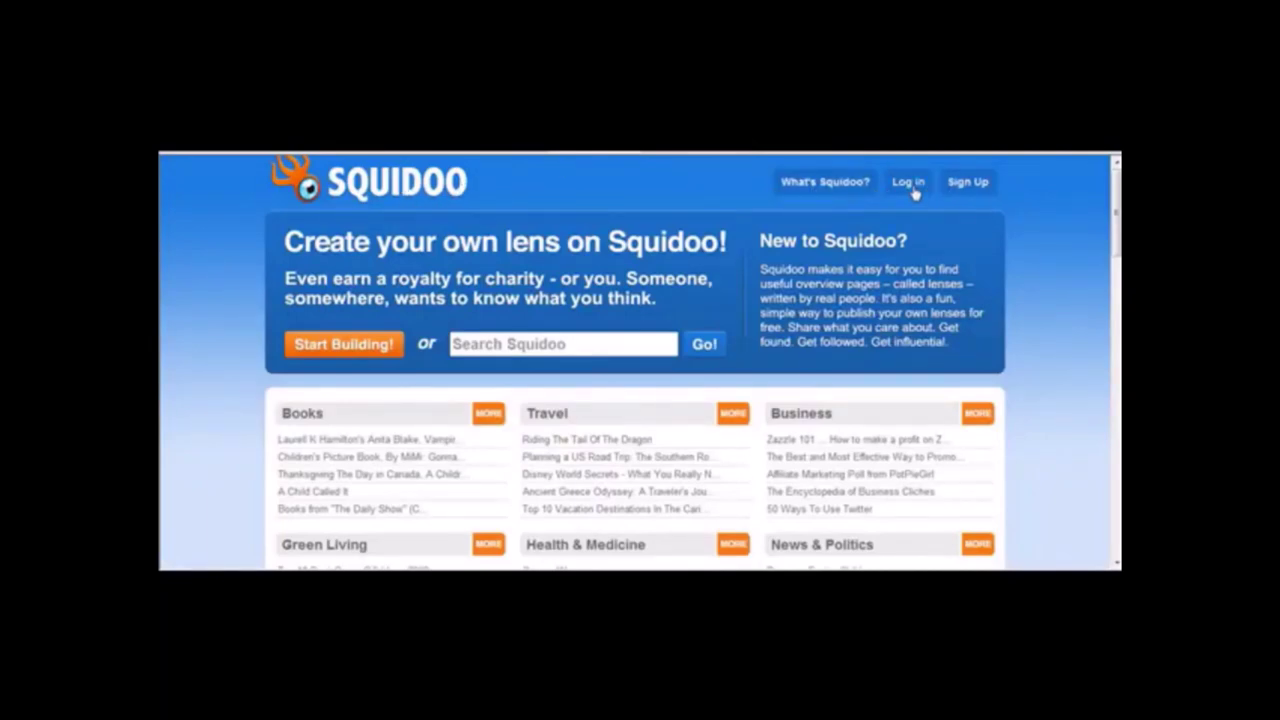
Log in to Squidoo with the saved autofill credentials, declining to remember the password.
click(968, 183)
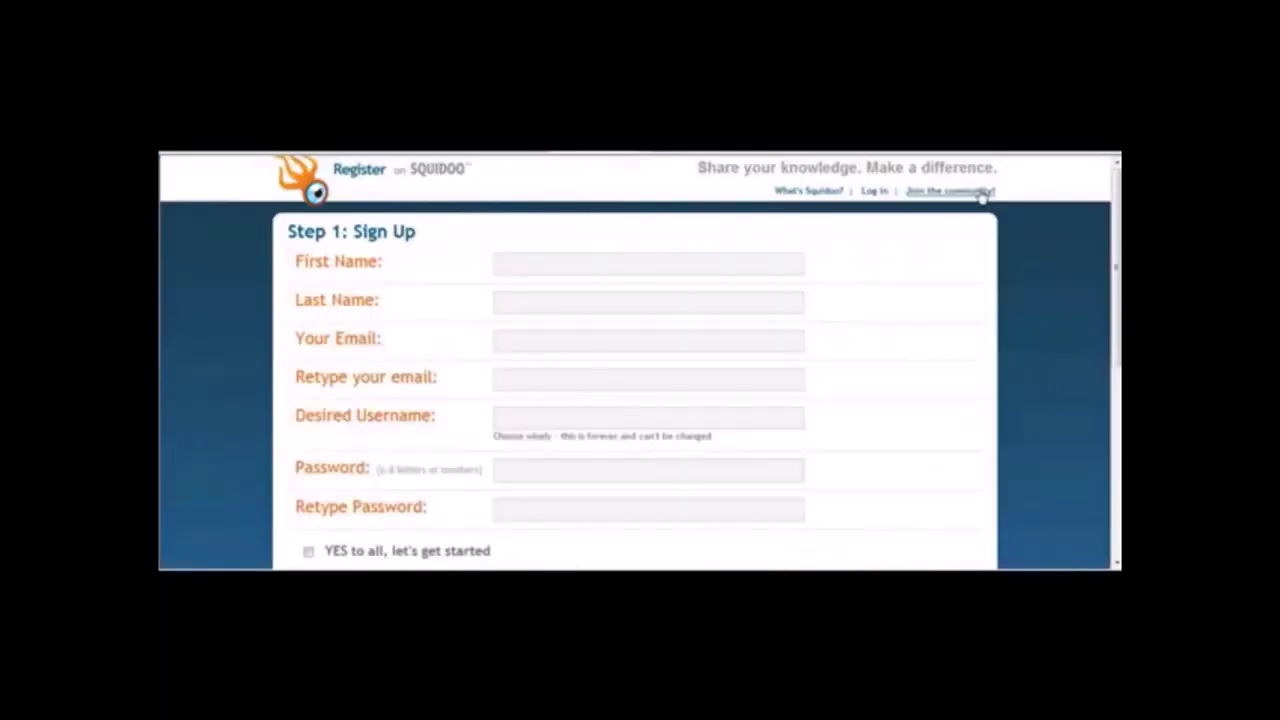
scroll(1085, 234, down, 5)
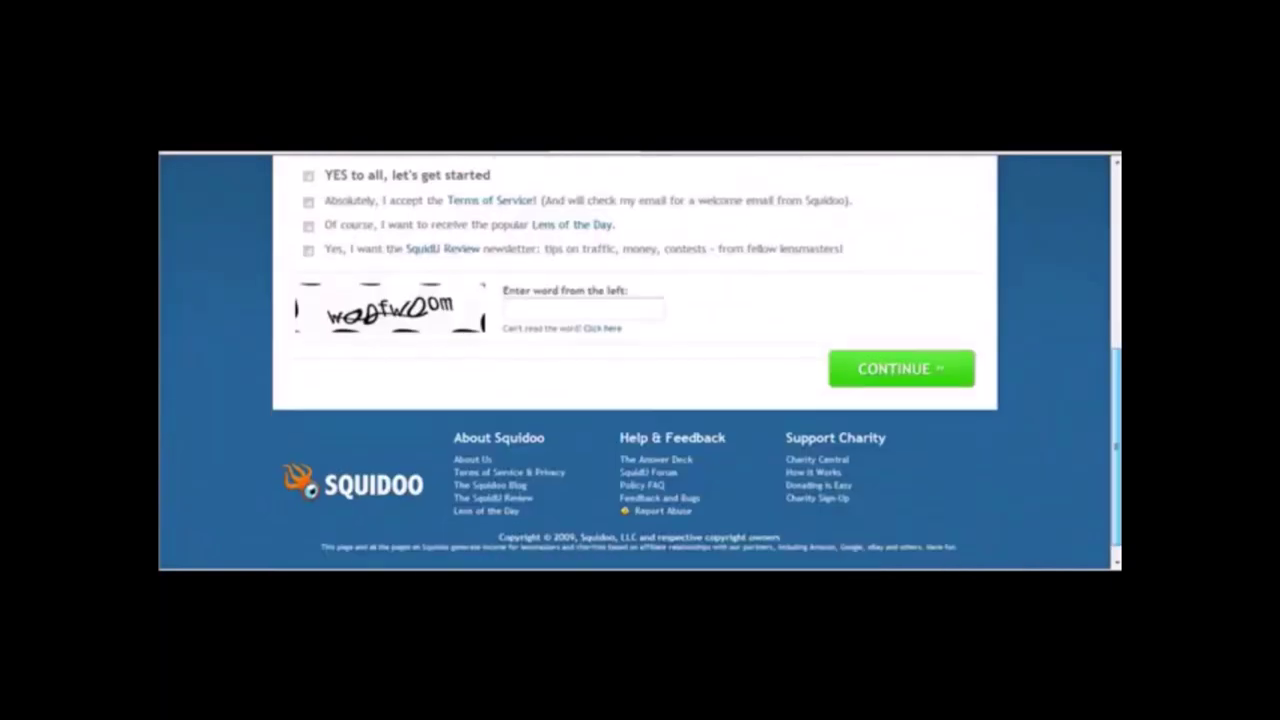
scroll(1085, 234, up, 5)
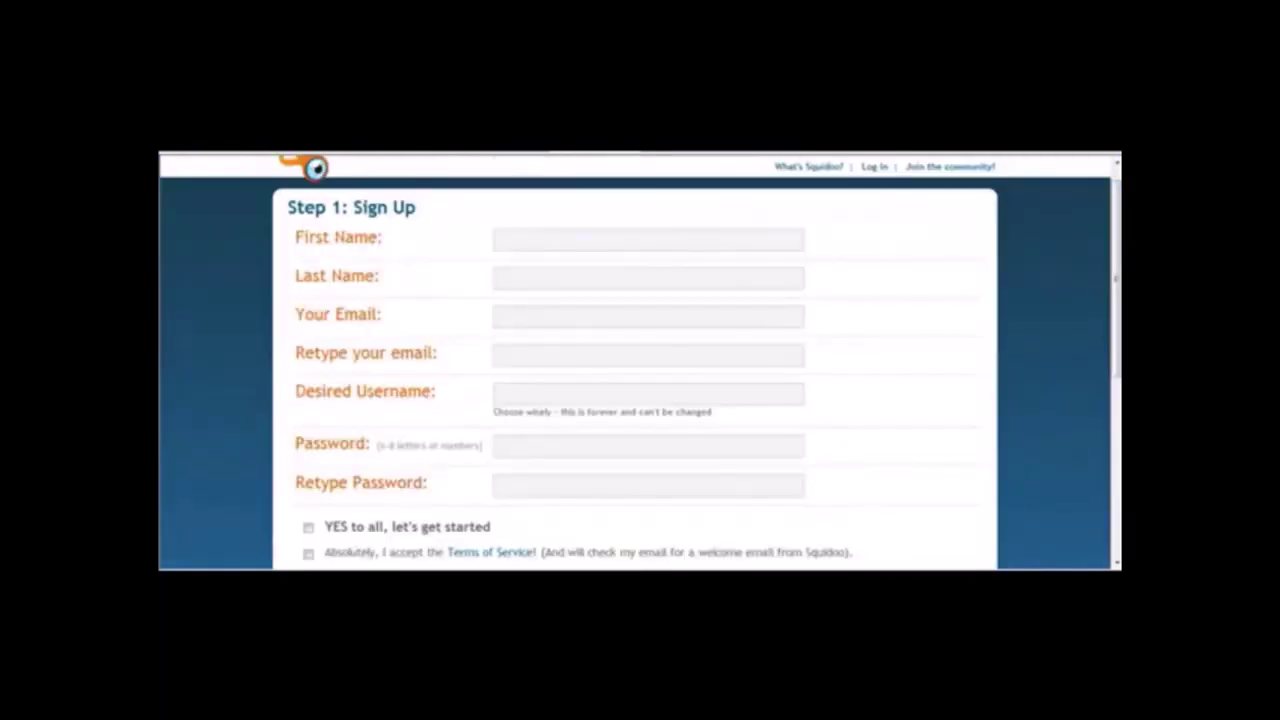
scroll(1115, 278, up, 1)
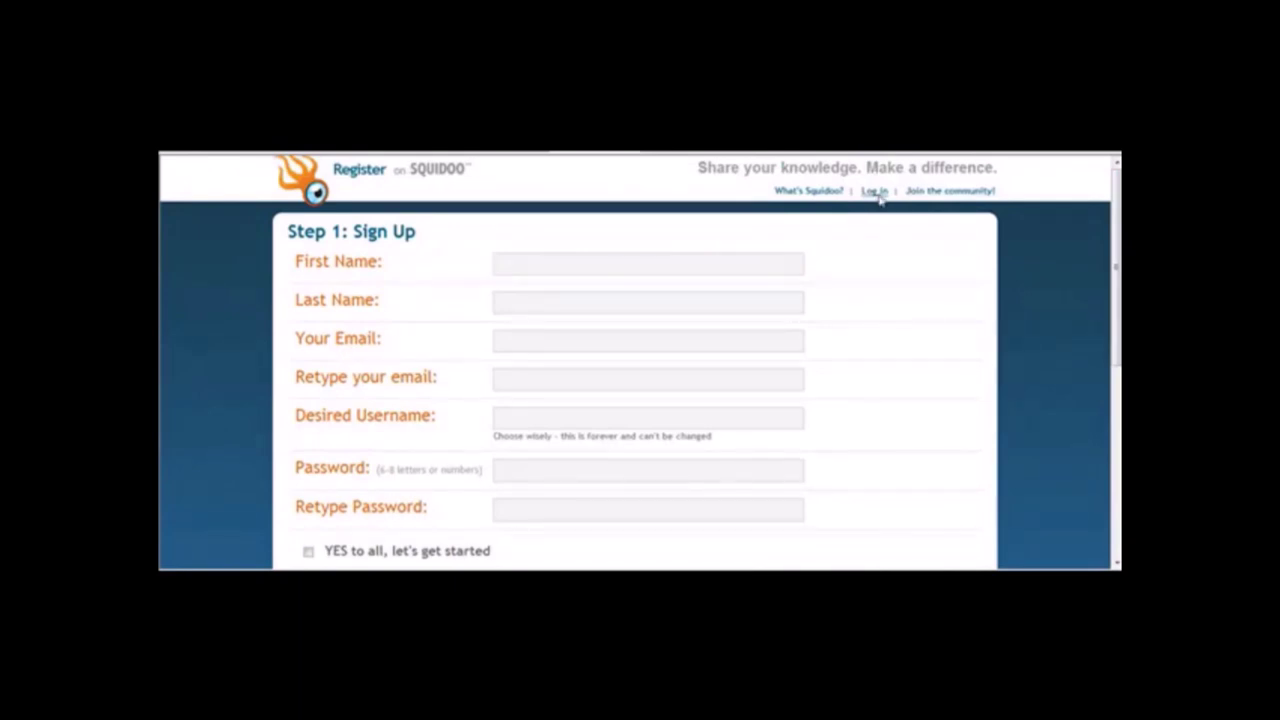
click(876, 192)
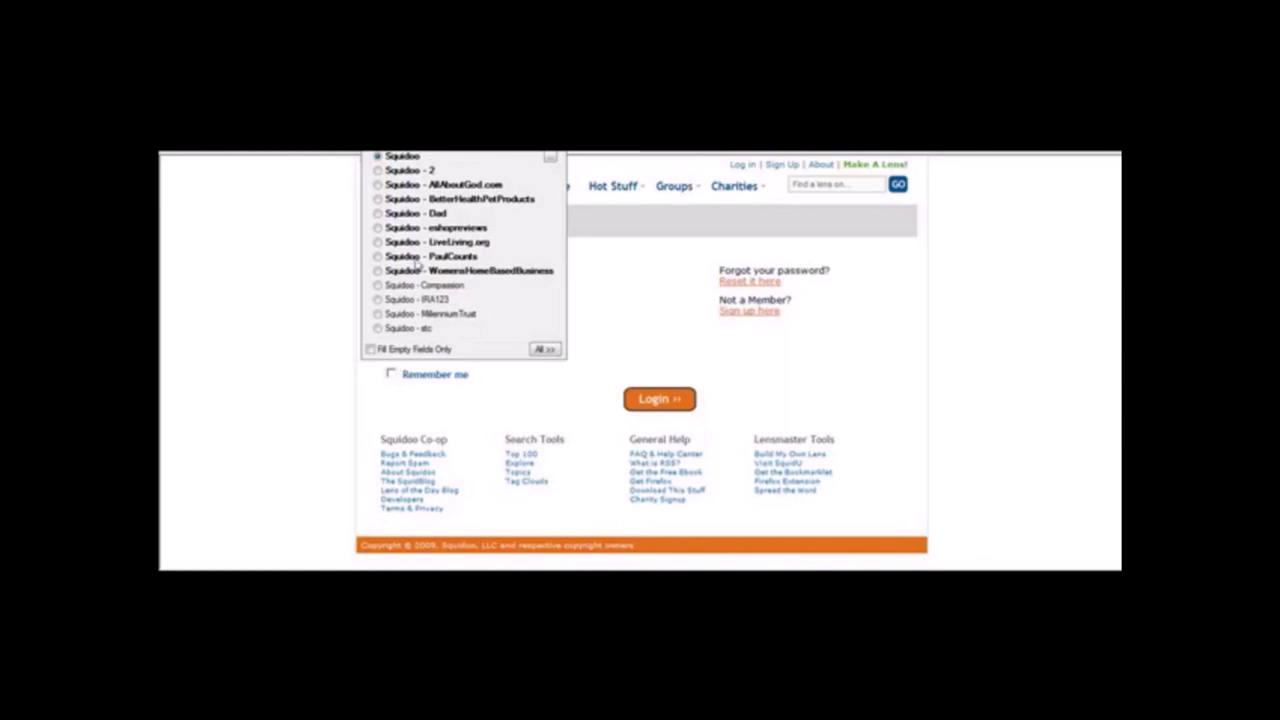
click(413, 228)
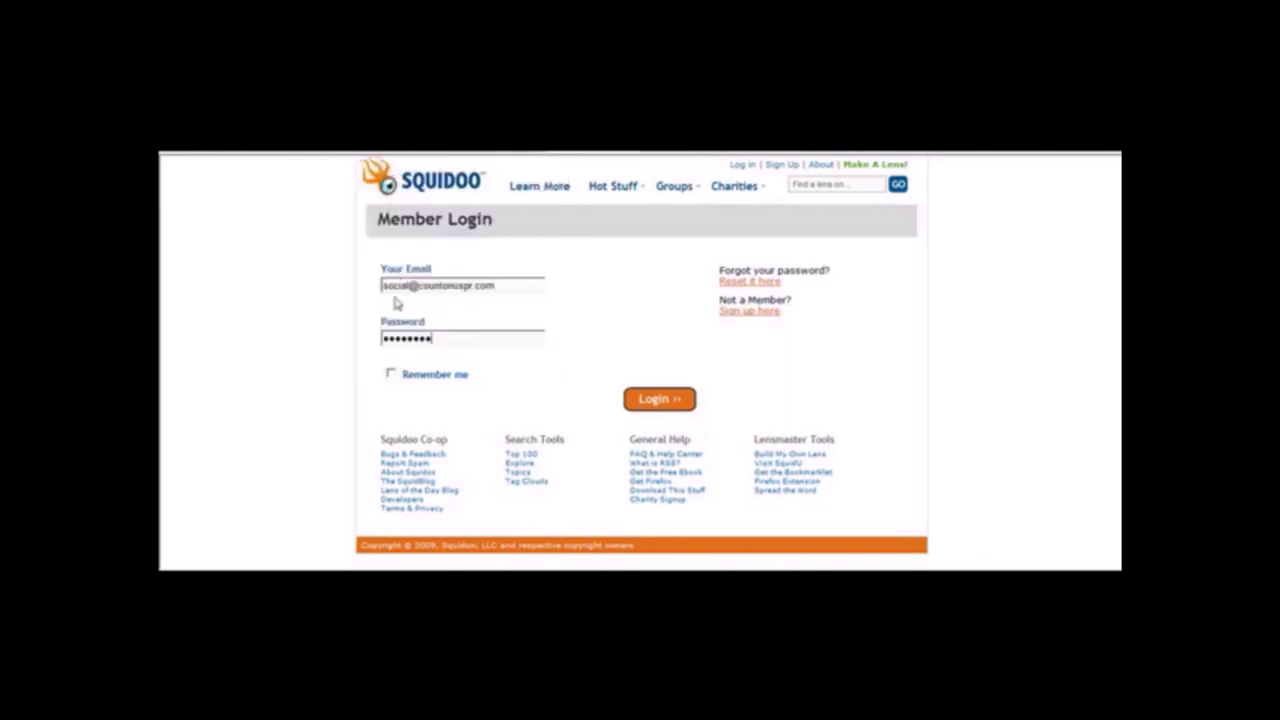
click(662, 401)
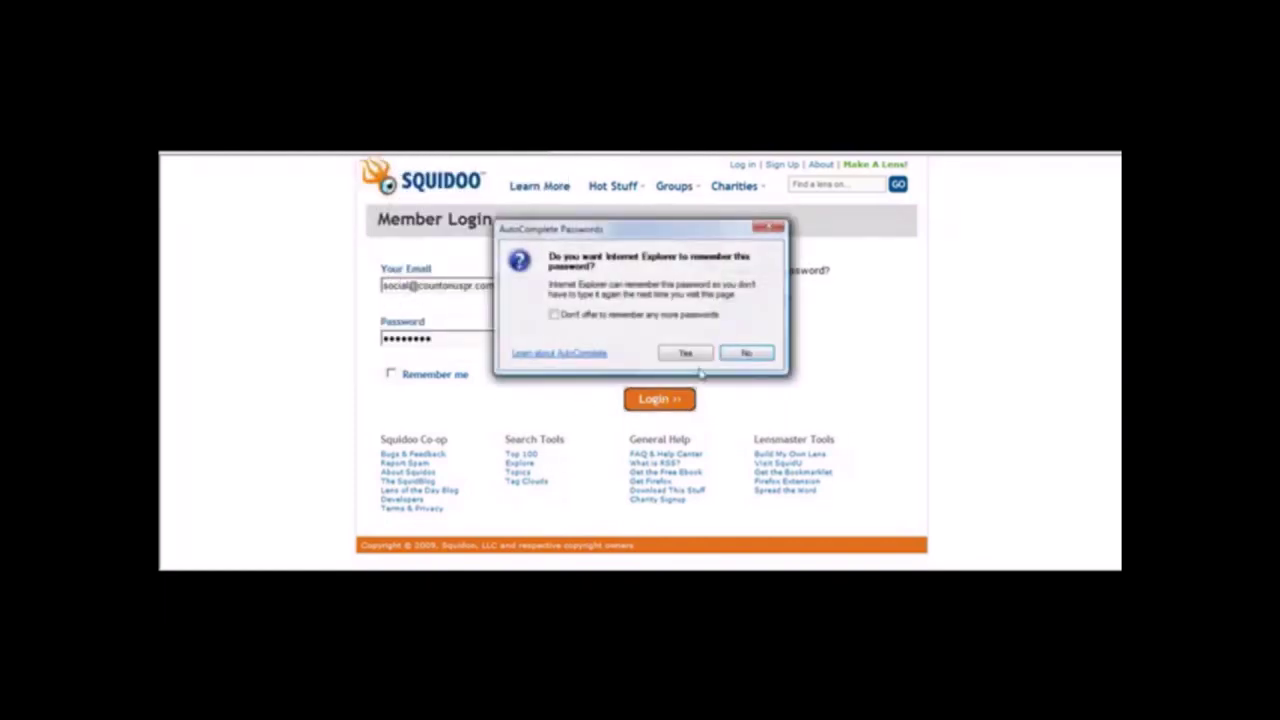
click(744, 351)
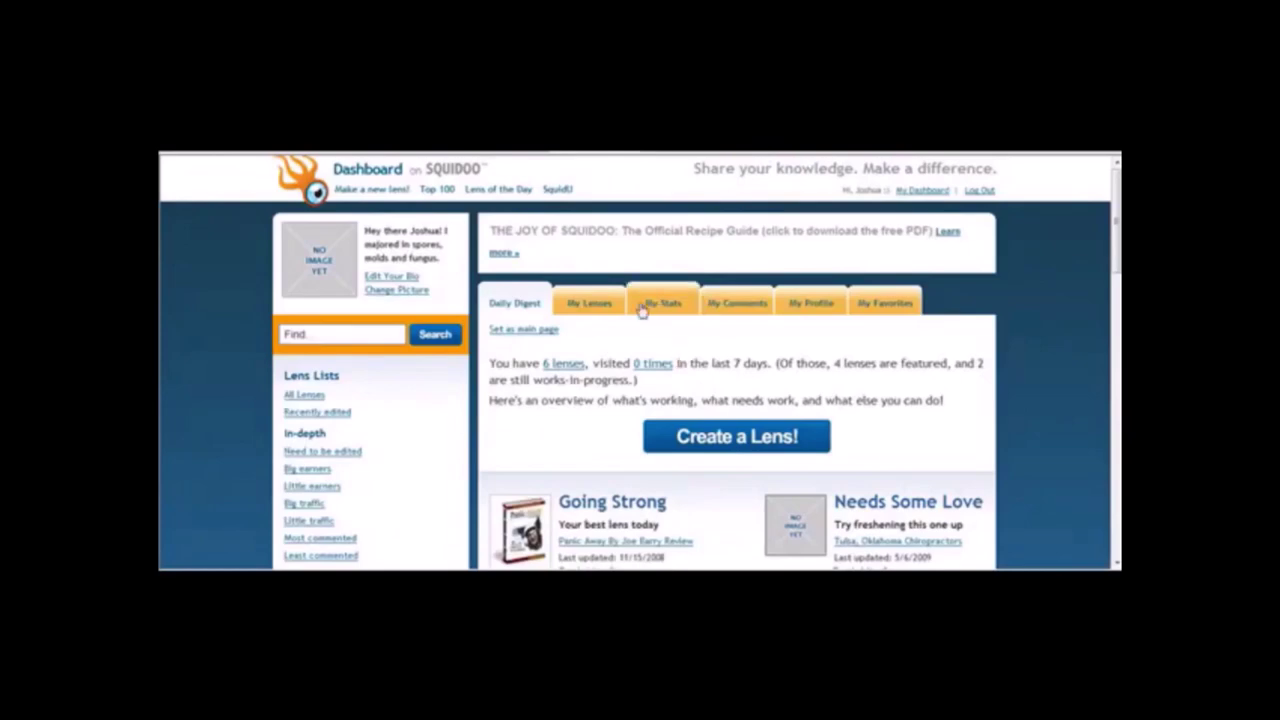
Create a new lens about 'Oakley GasCan Sunglasses' and continue to the next step.
click(733, 434)
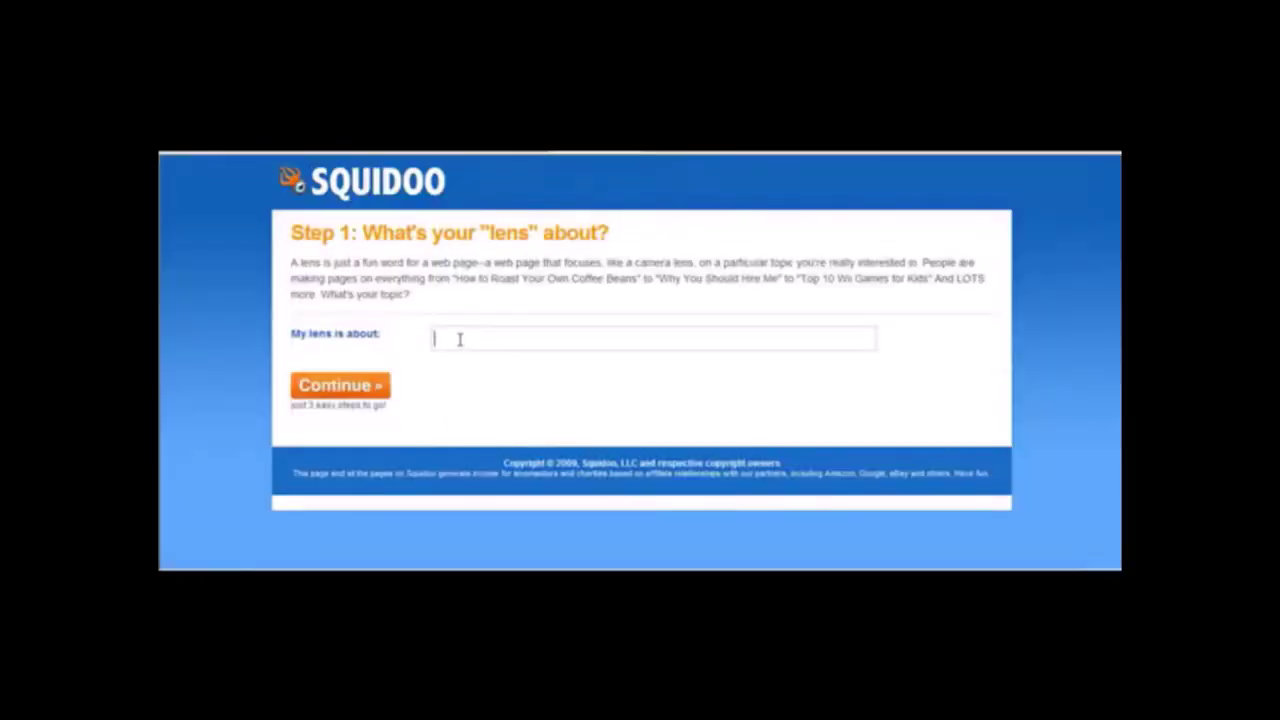
text(Oakley GasCan Sunglasse)
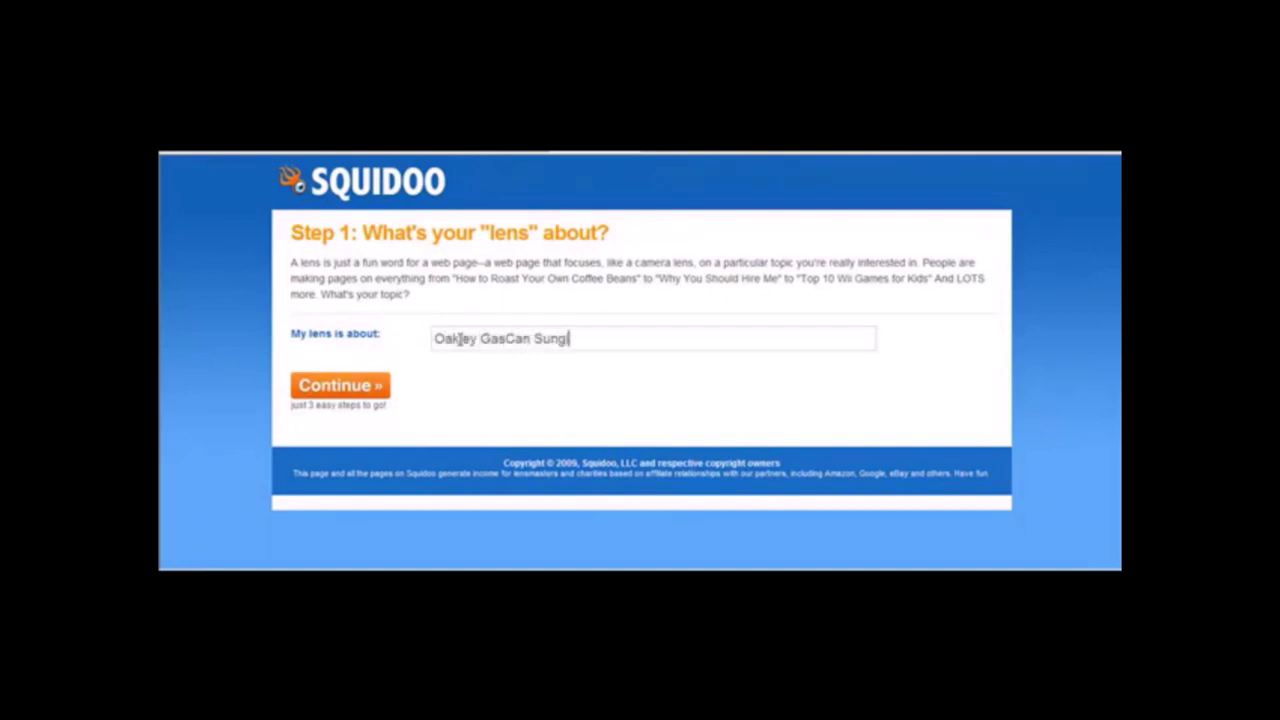
text(s)
click(348, 388)
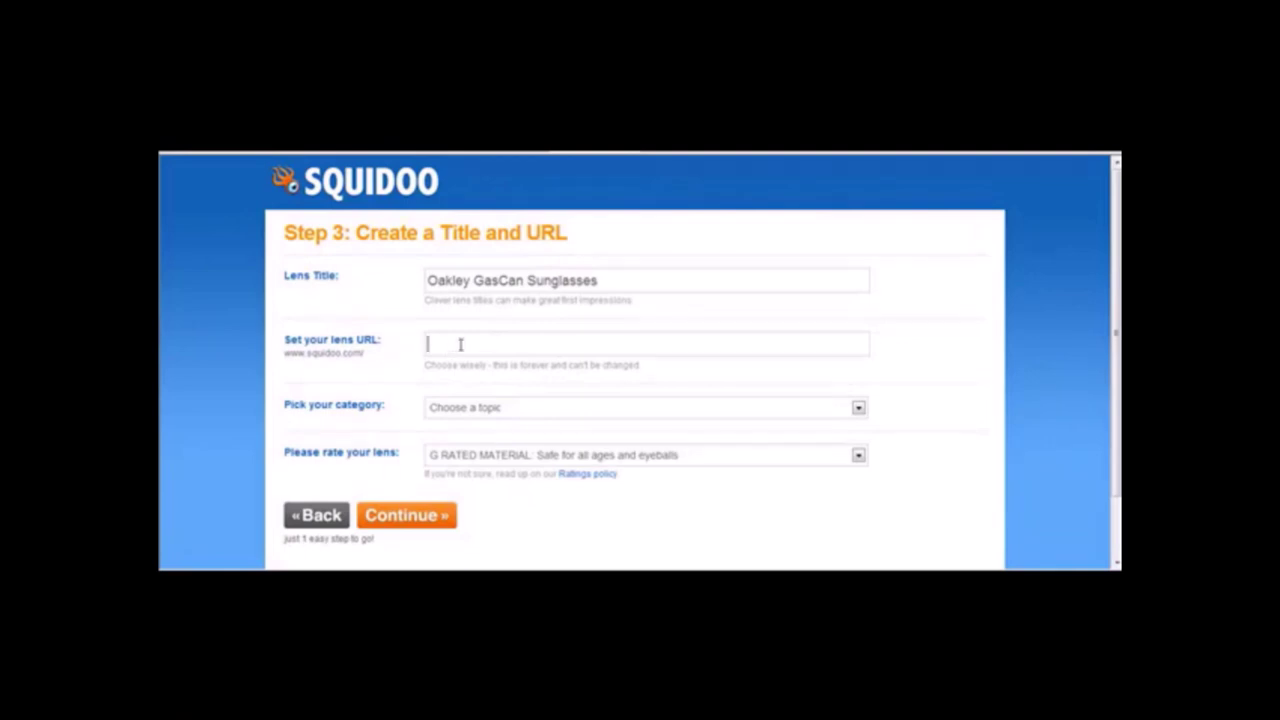
Set the lens URL to oakley-gascan-sunglasses and its category to Shopping, then continue.
text(oakley-gascan-sung)
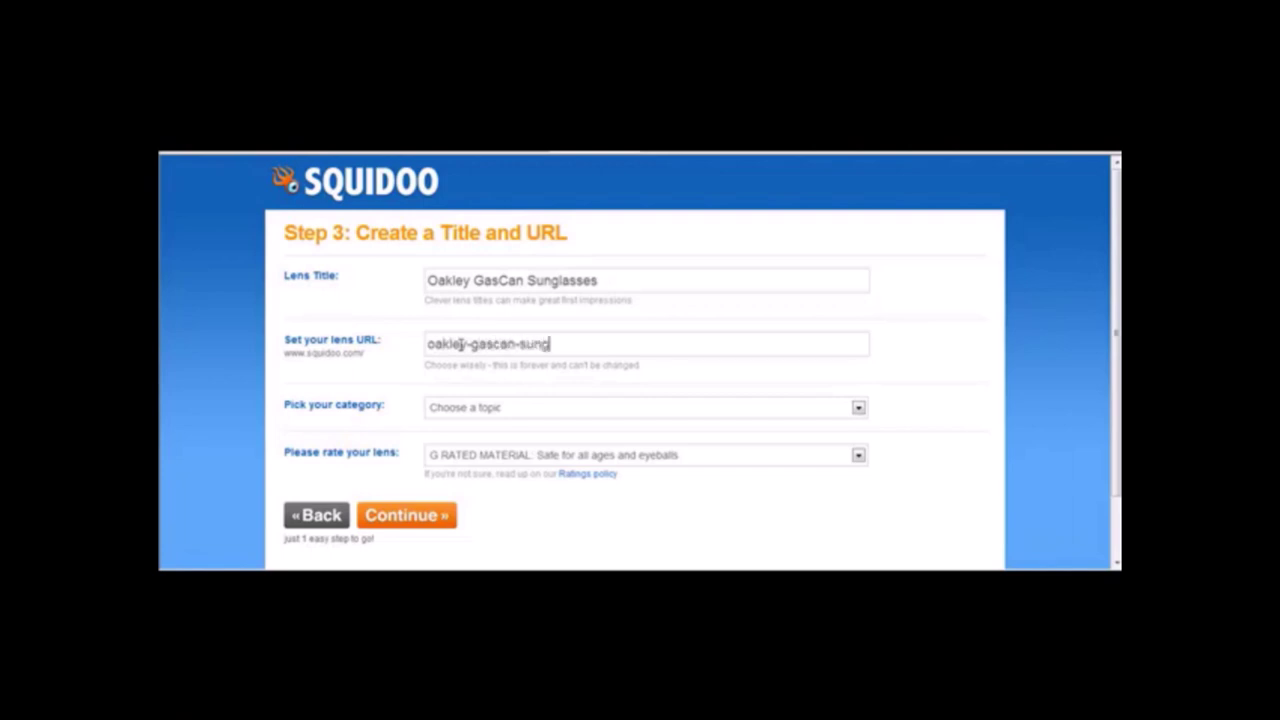
text(lasses)
click(596, 414)
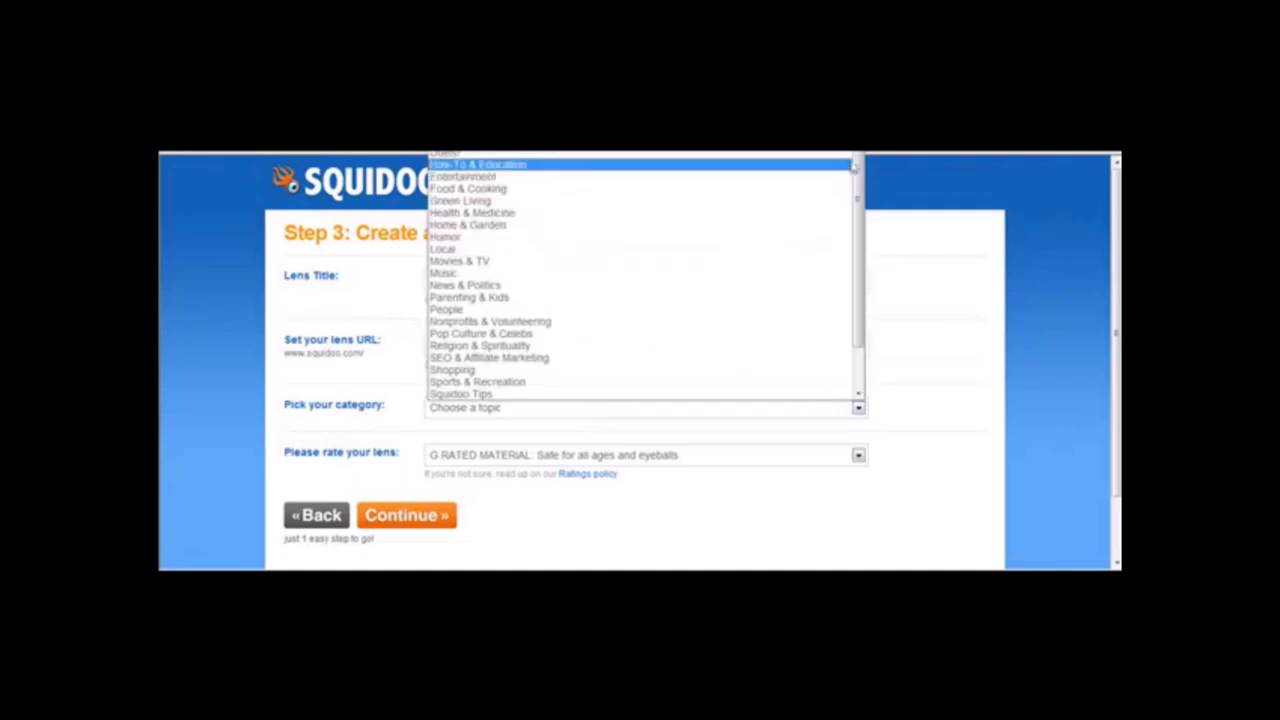
drag(858, 165, 864, 237)
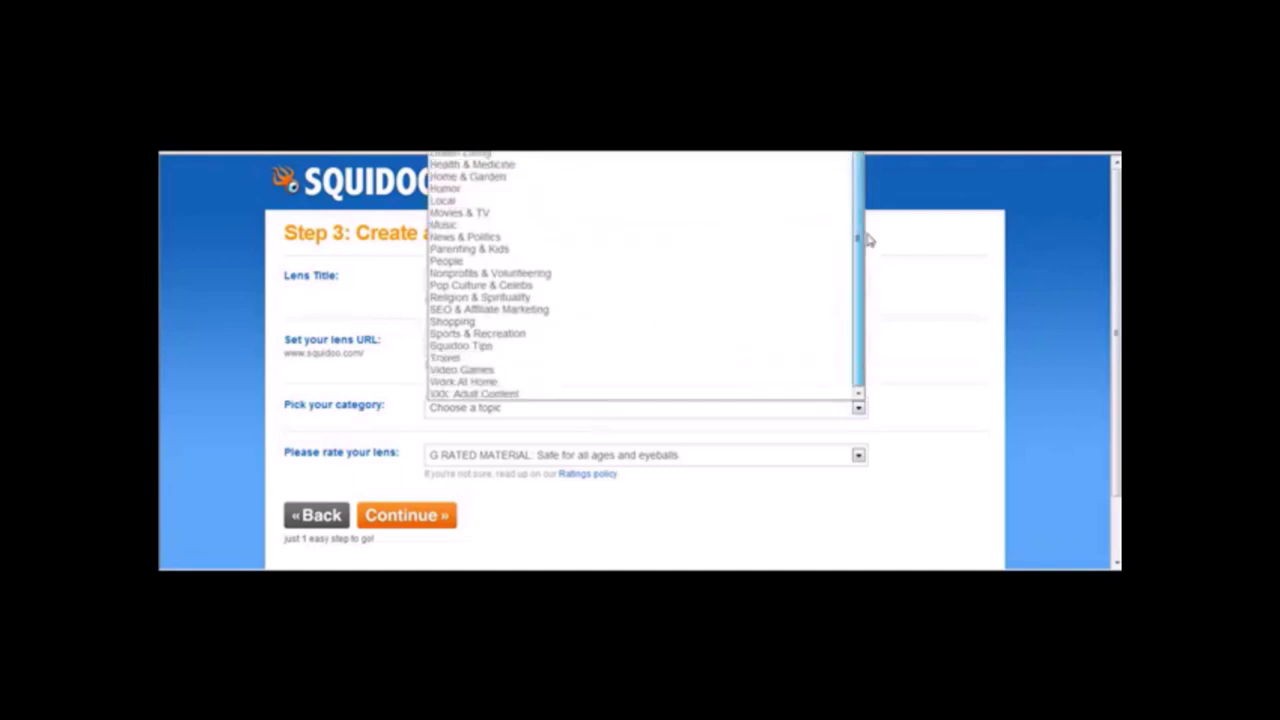
click(645, 322)
click(874, 338)
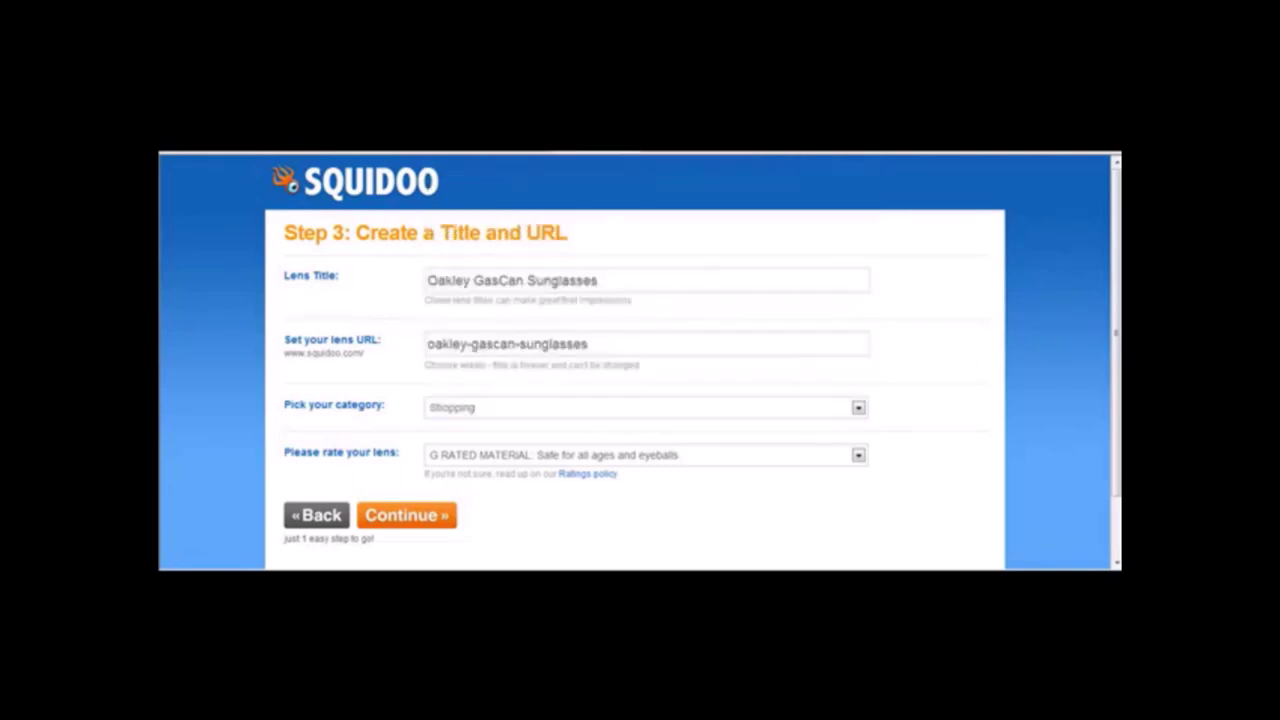
scroll(523, 420, down, 1)
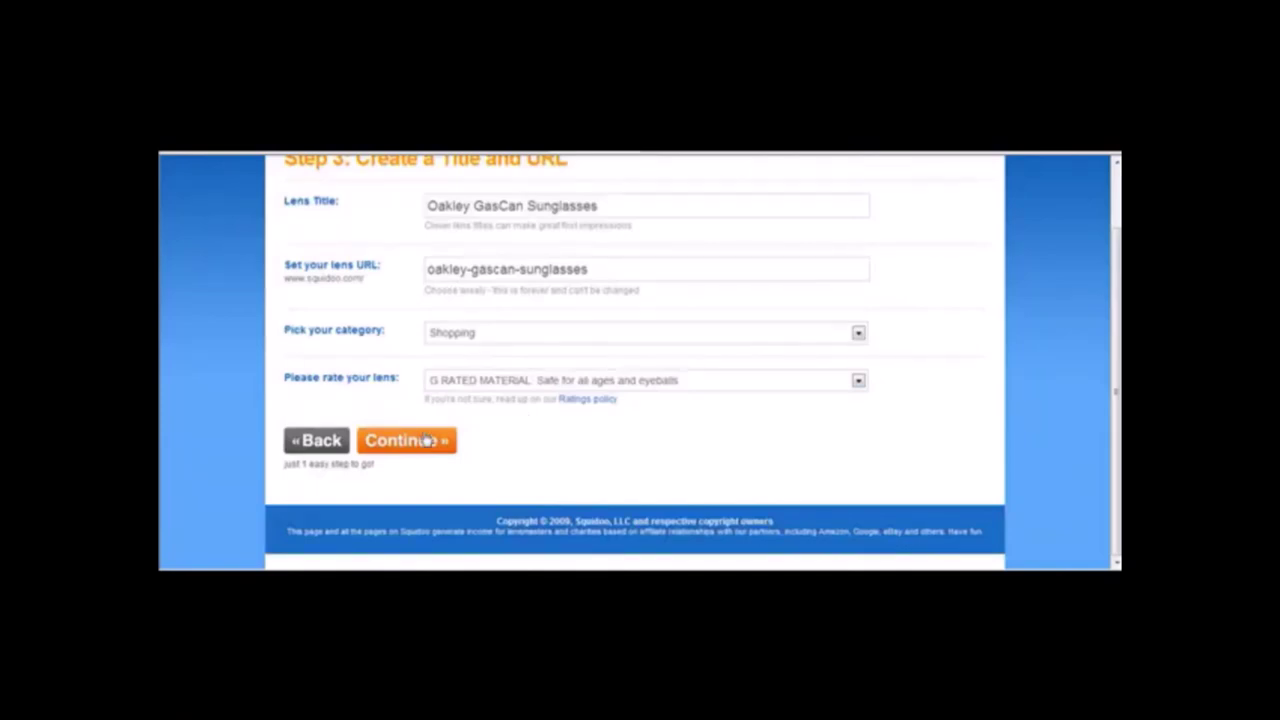
scroll(1108, 320, up, 1)
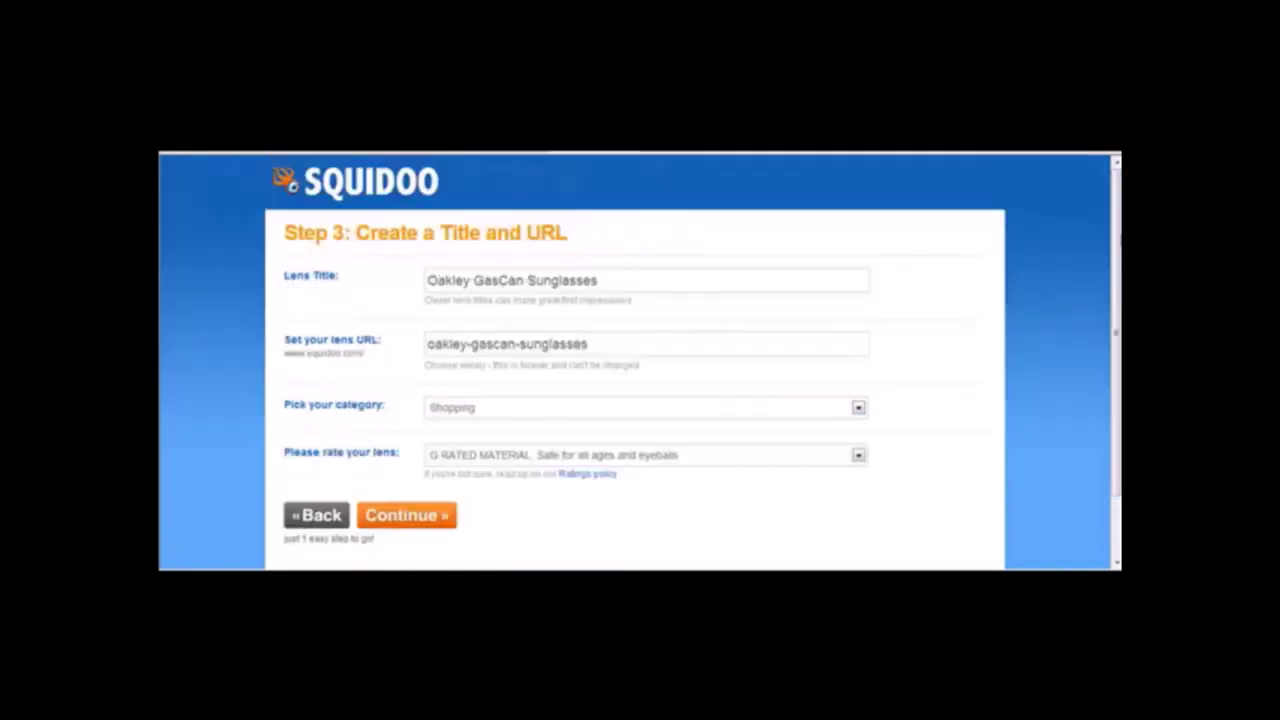
scroll(1115, 333, down, 1)
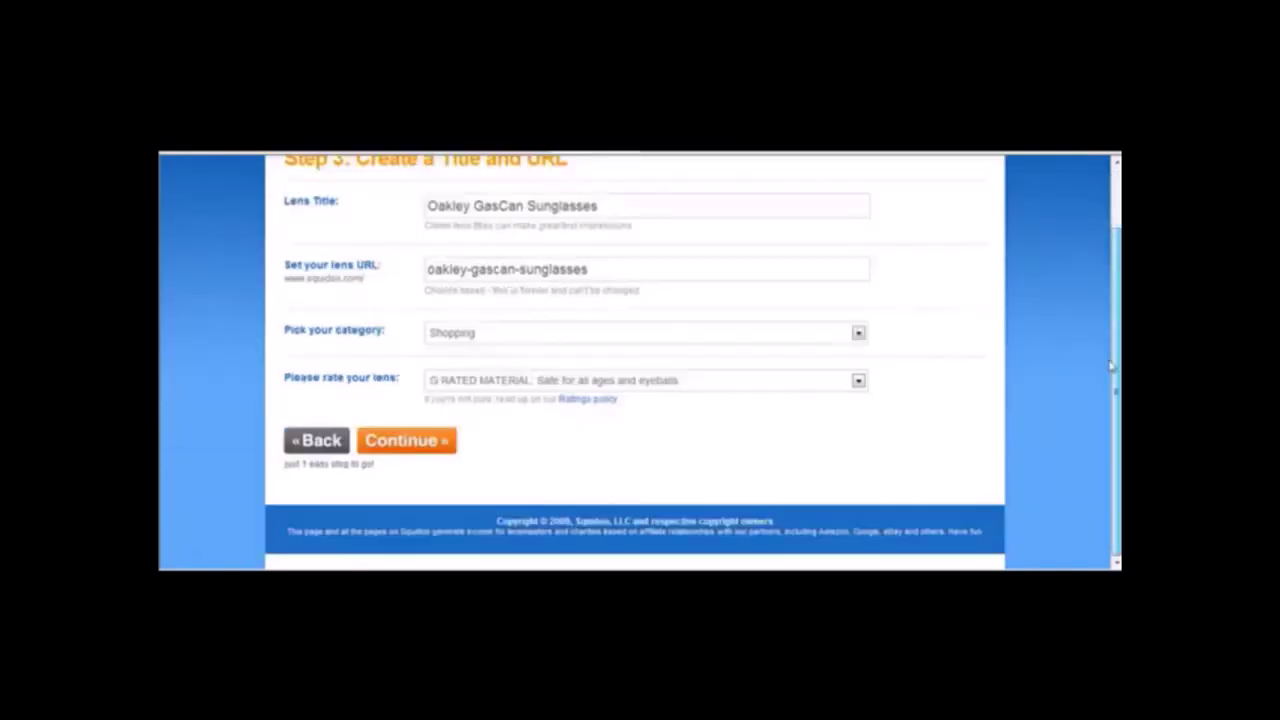
click(412, 446)
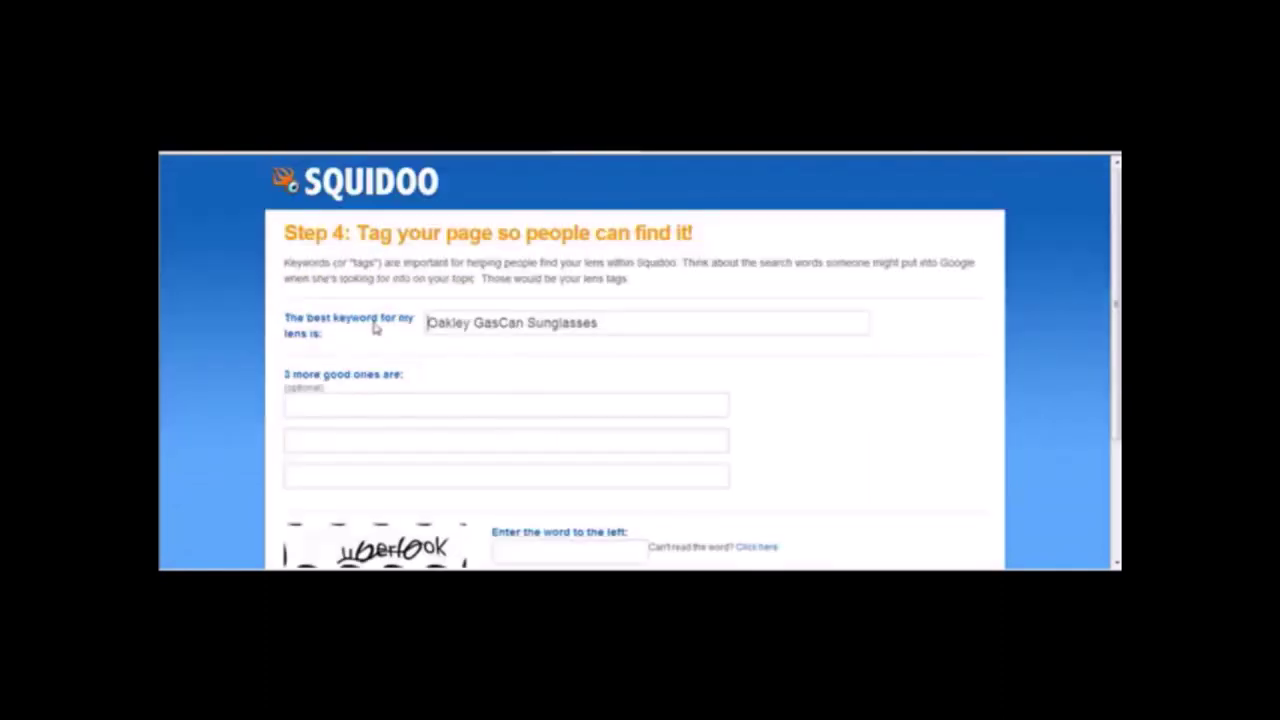
Enter the tags Oakley, GasCan and sunglasses, then type the image verification word.
click(462, 403)
text(Oakley)
key(Tab)
text(Ga)
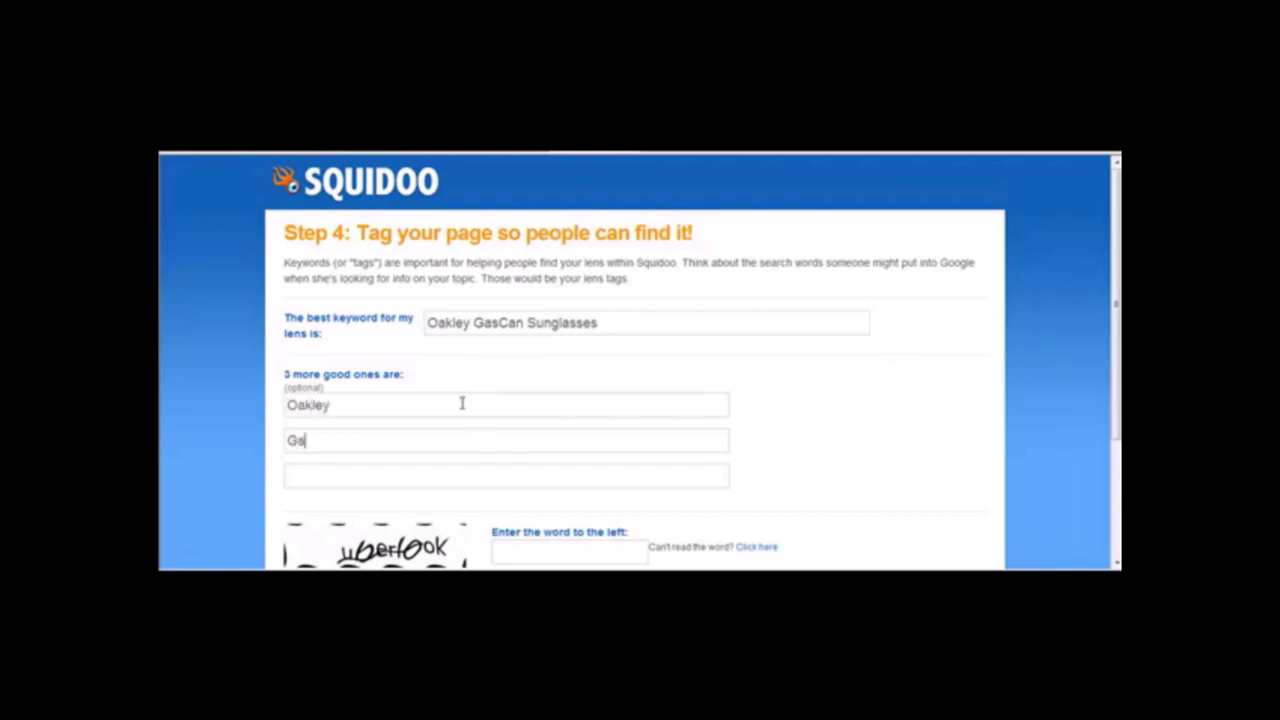
text(sCan)
text(sunglasses)
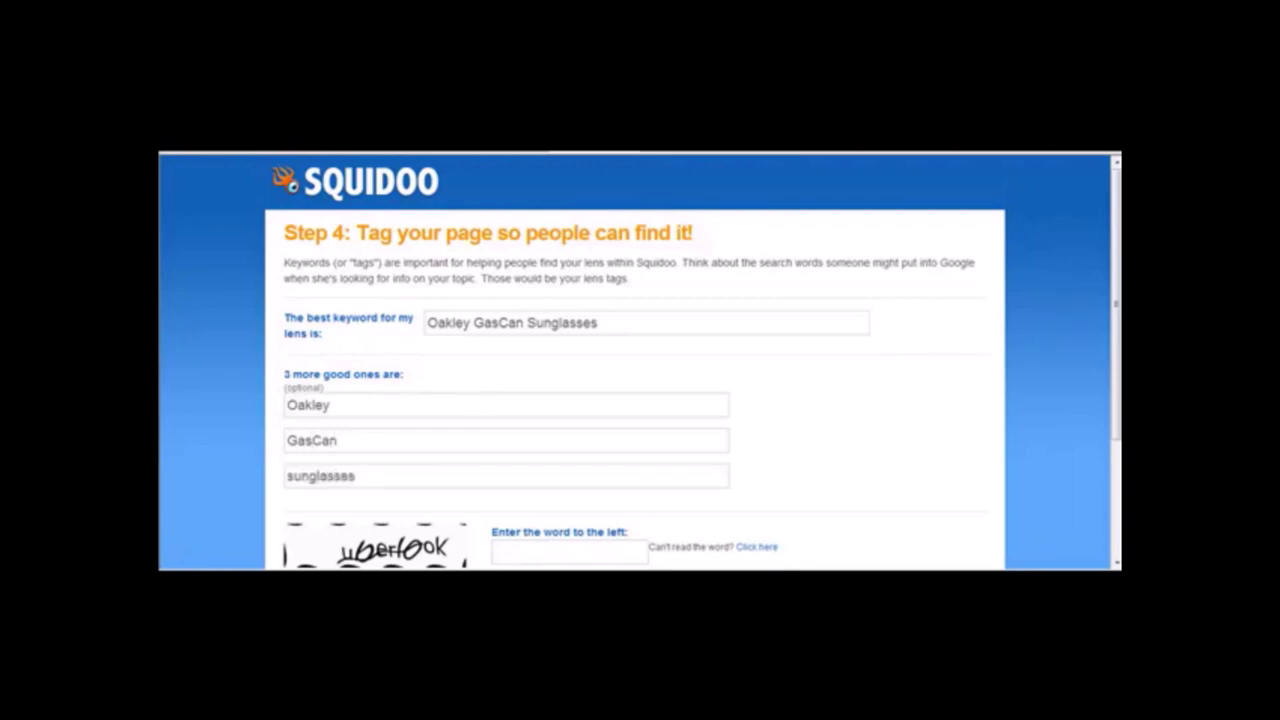
scroll(628, 396, down, 3)
click(573, 393)
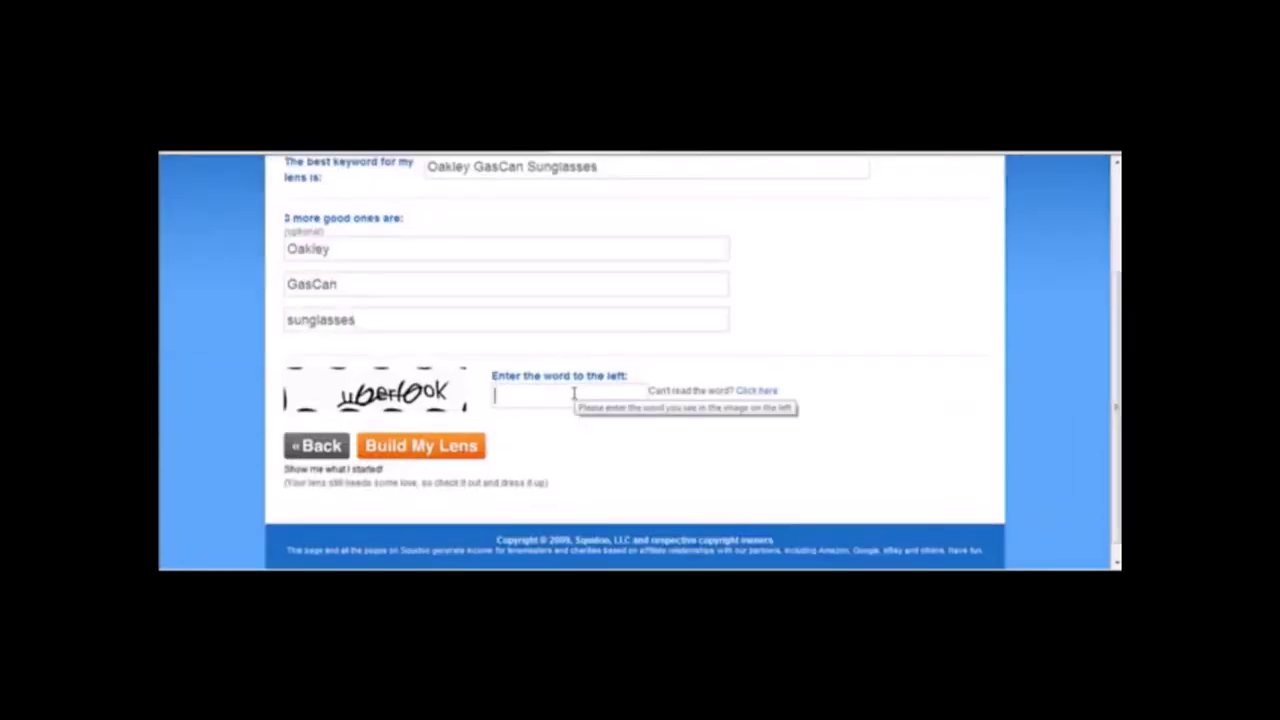
text(uberlook)
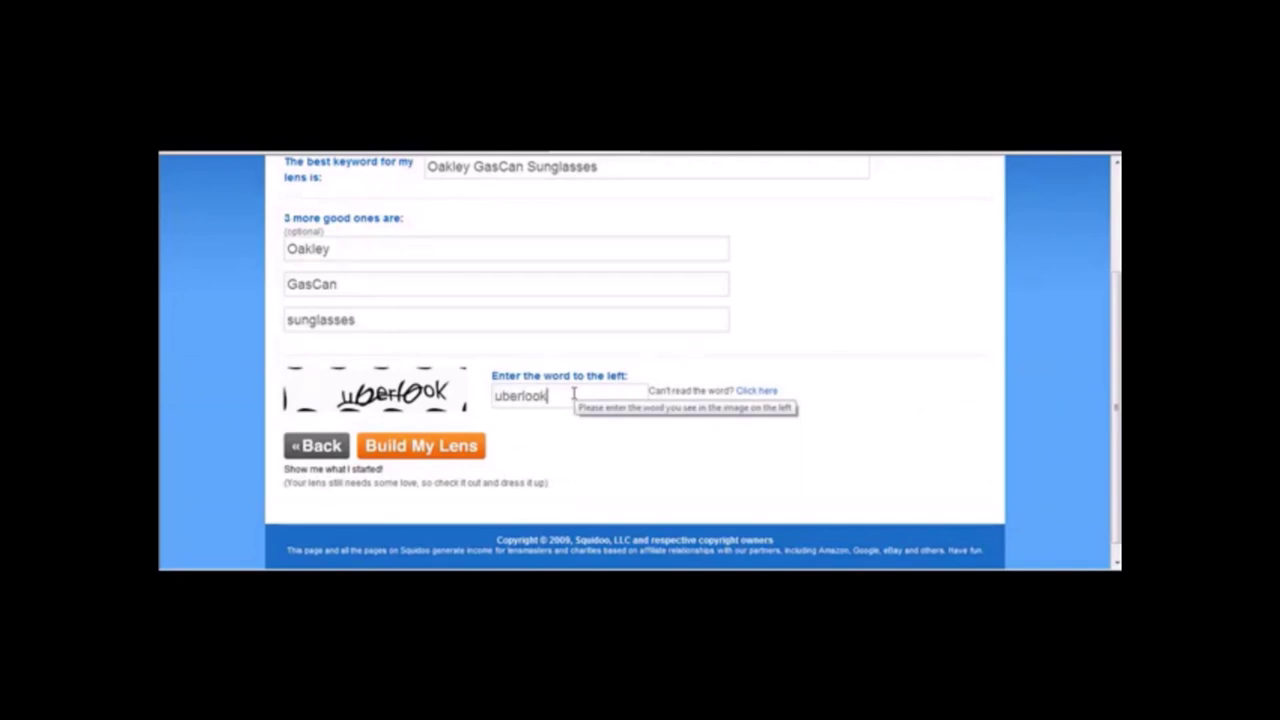
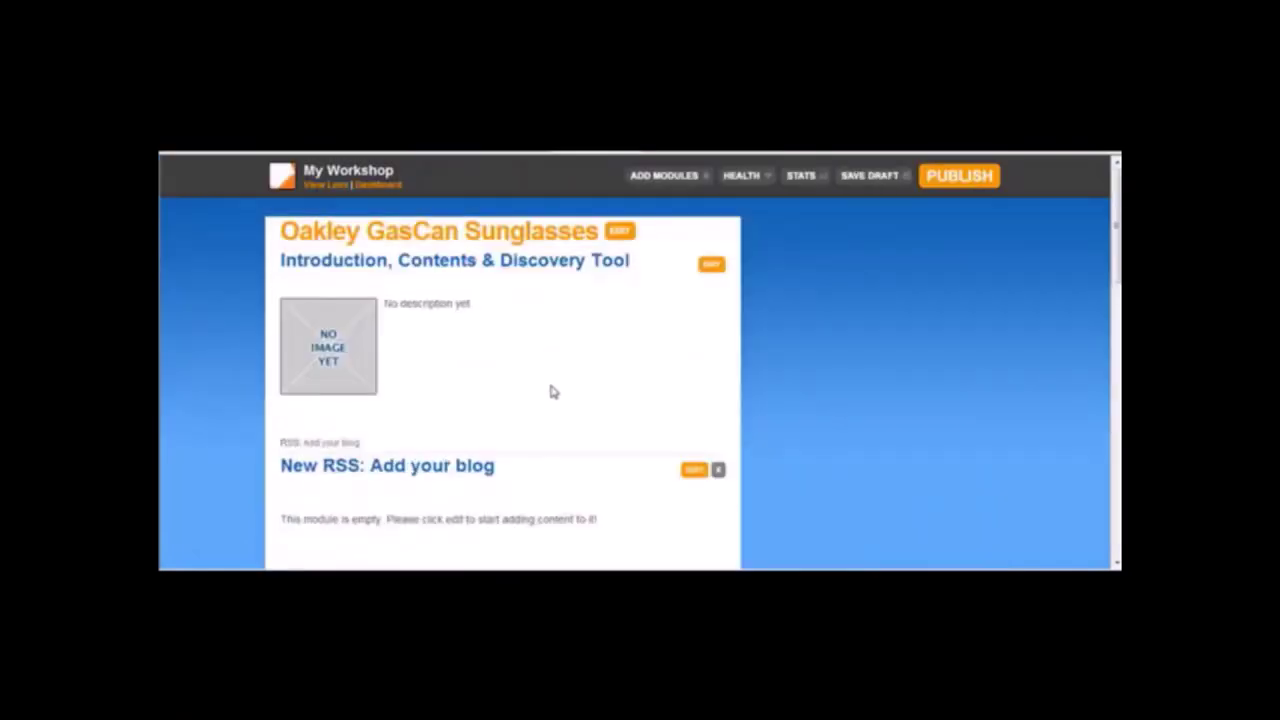
Paste the press-release headline 'Oakley GasCan Sunglasses Review Site Launches' as the lens intro title.
click(706, 267)
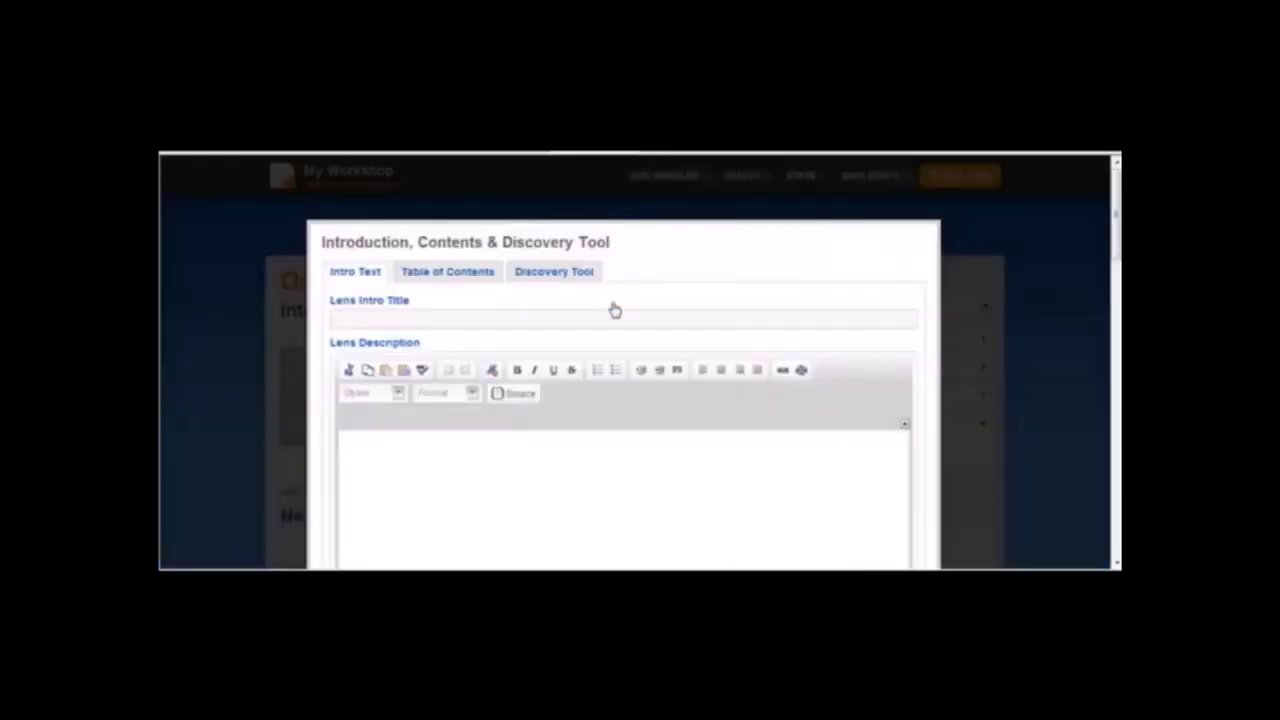
click(541, 318)
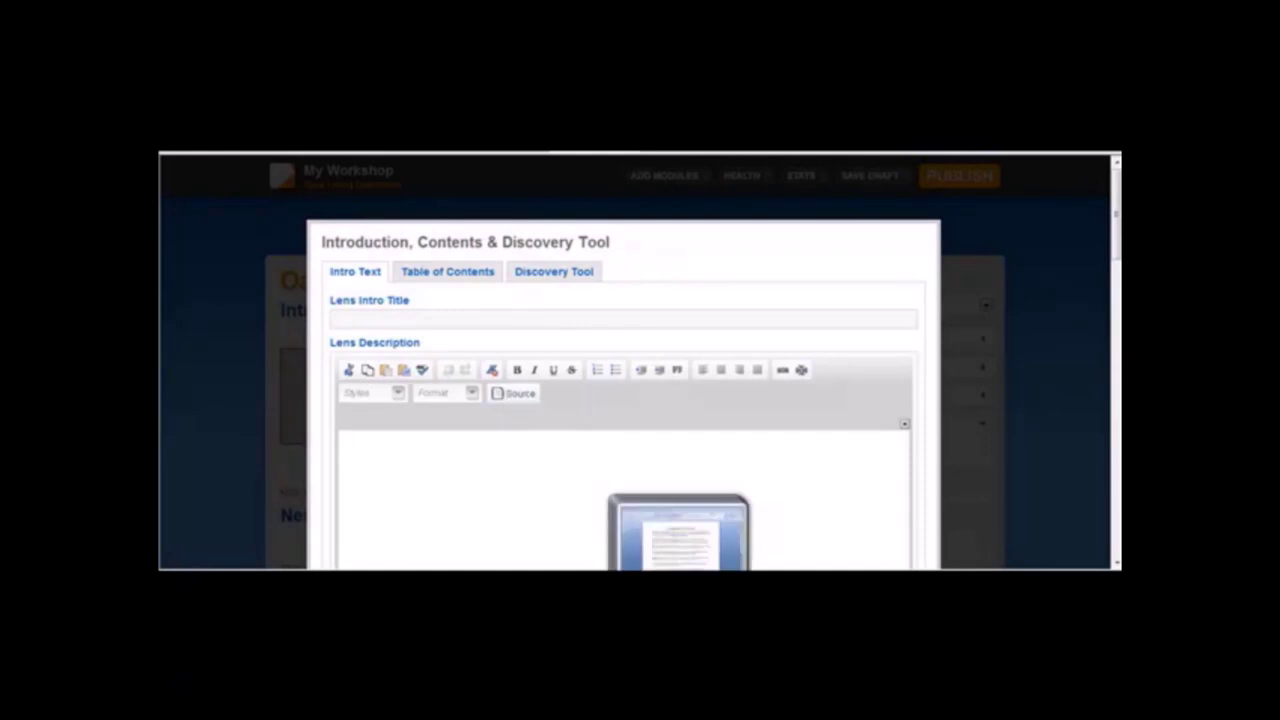
click(757, 542)
click(757, 542)
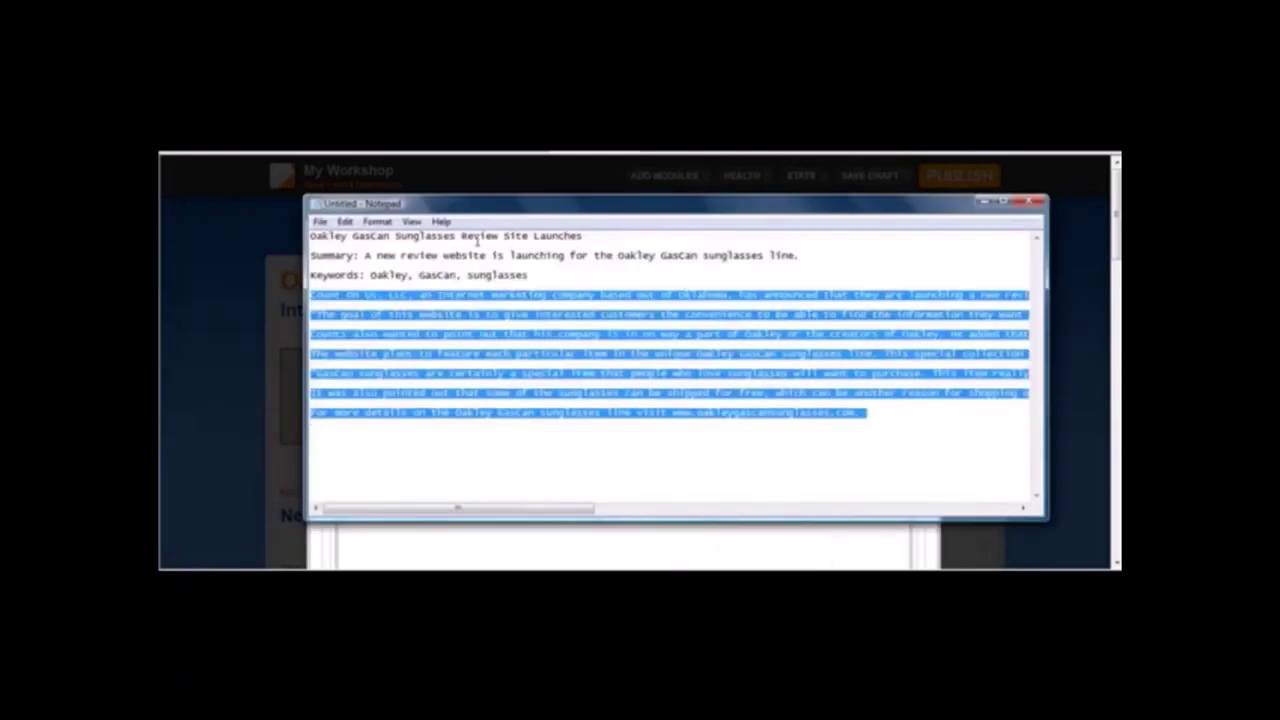
drag(584, 238, 275, 243)
key(ctrl+c)
click(226, 318)
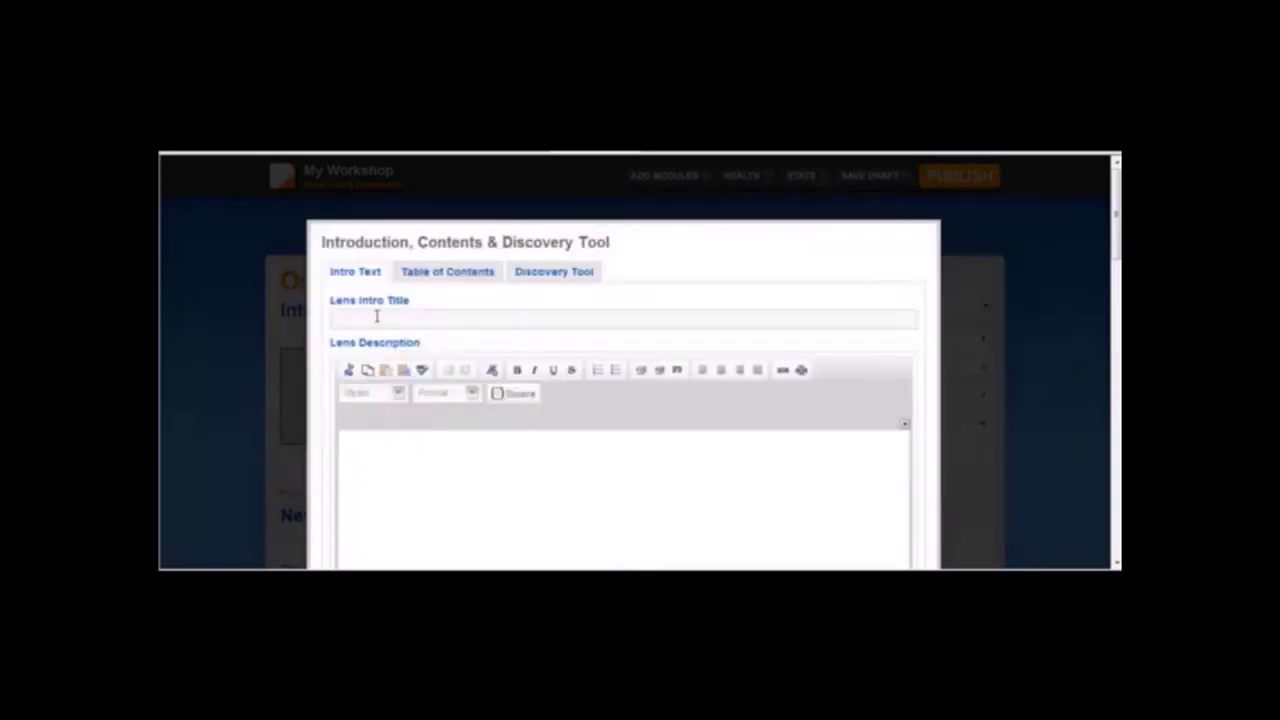
key(ctrl+v)
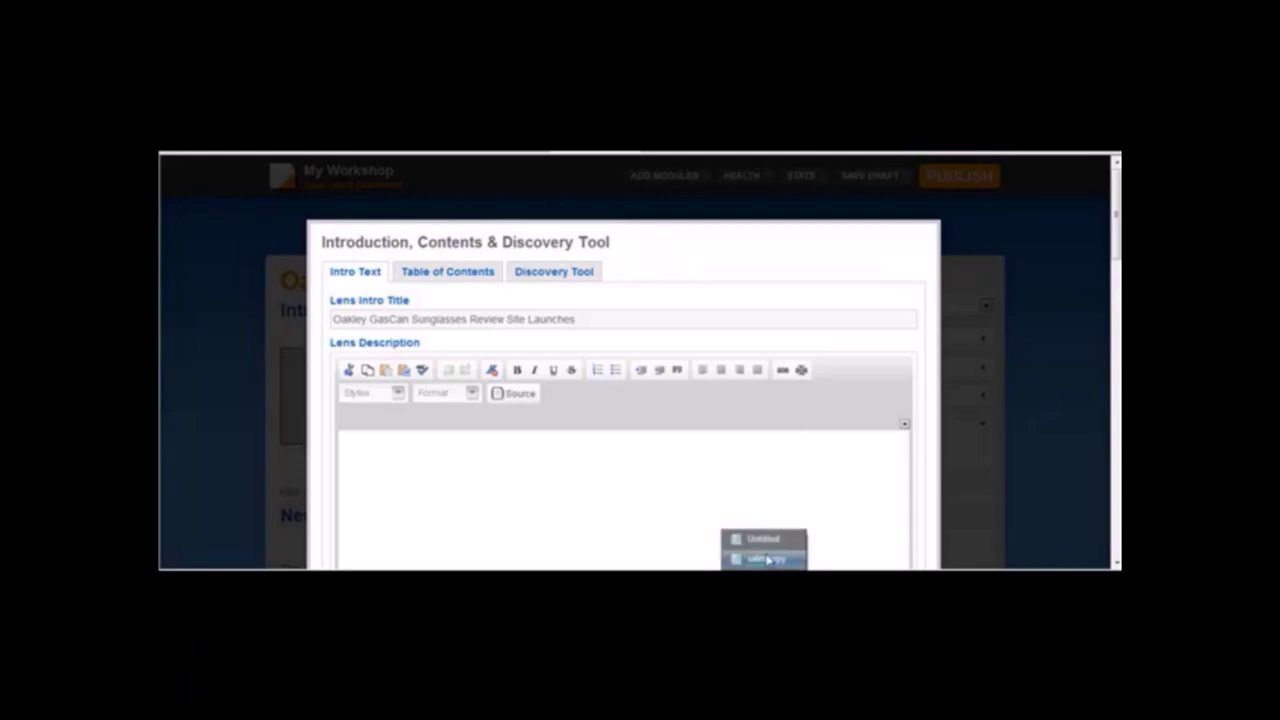
Copy the press-release body from 'Count On Us' onward for the lens description.
click(750, 541)
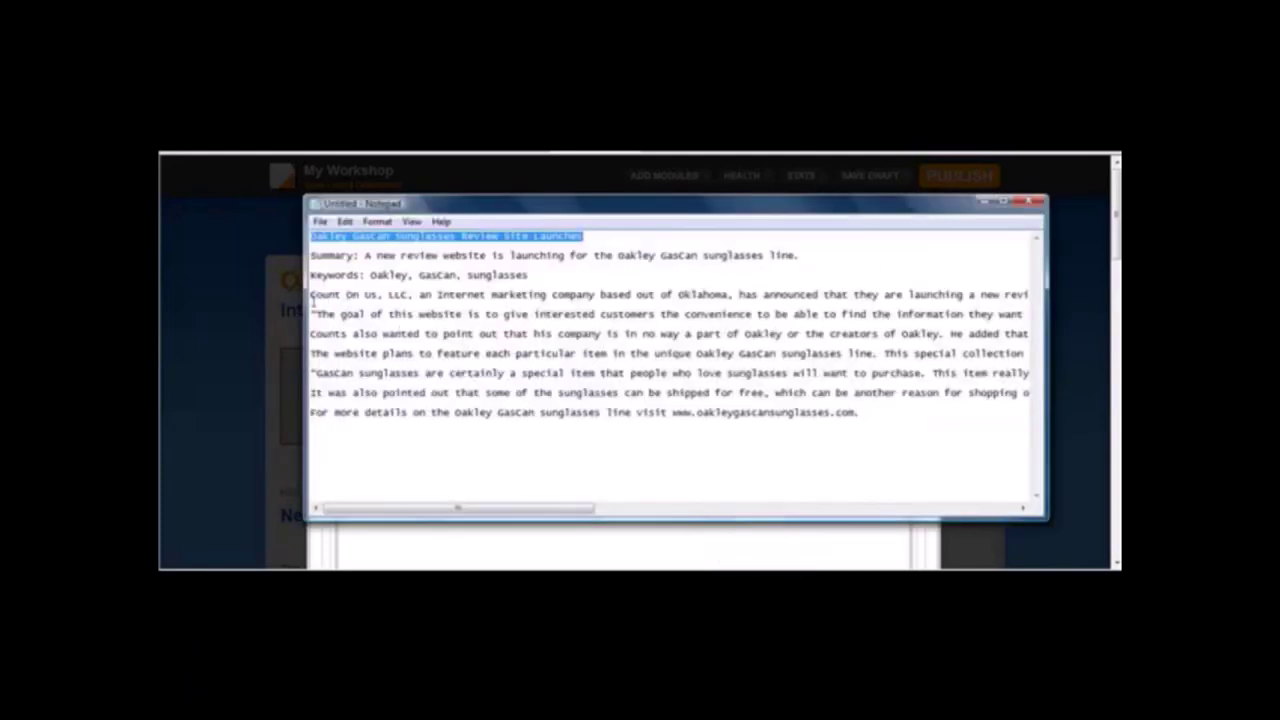
drag(311, 294, 926, 428)
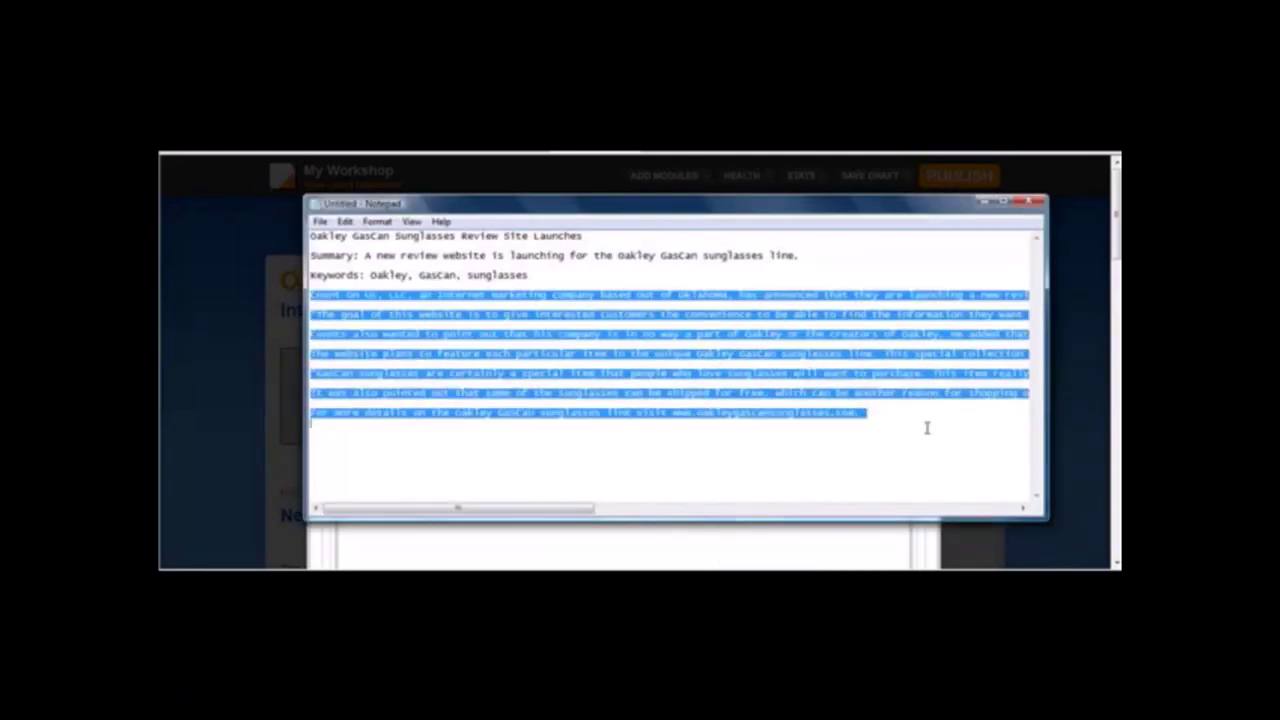
click(214, 409)
click(423, 452)
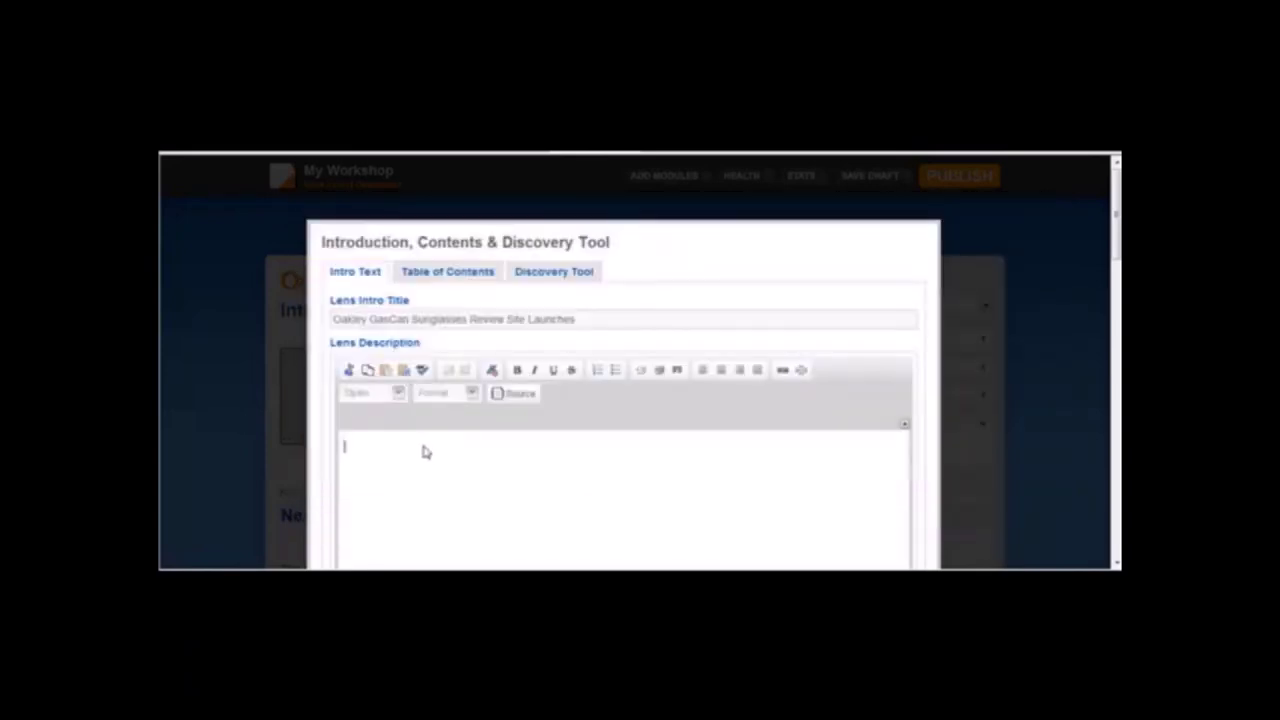
Paste the press-release body into the lens description and bold the website address.
key(ctrl+v)
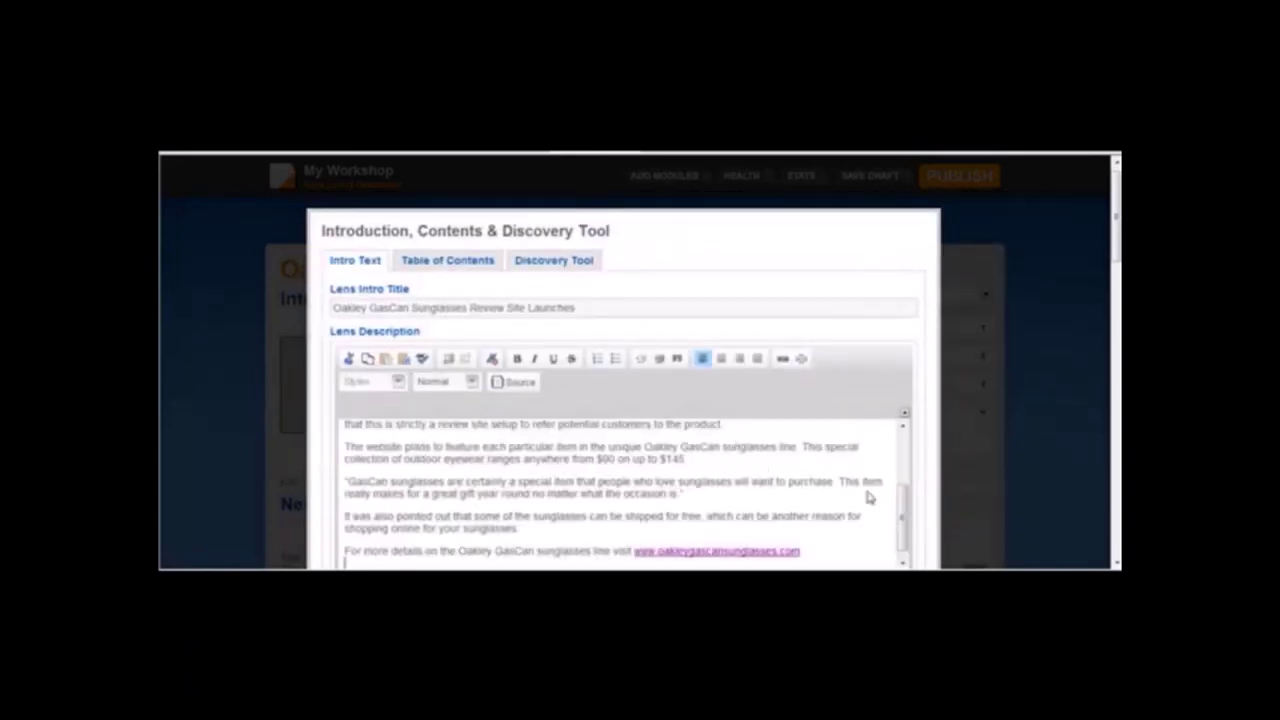
drag(905, 528, 905, 465)
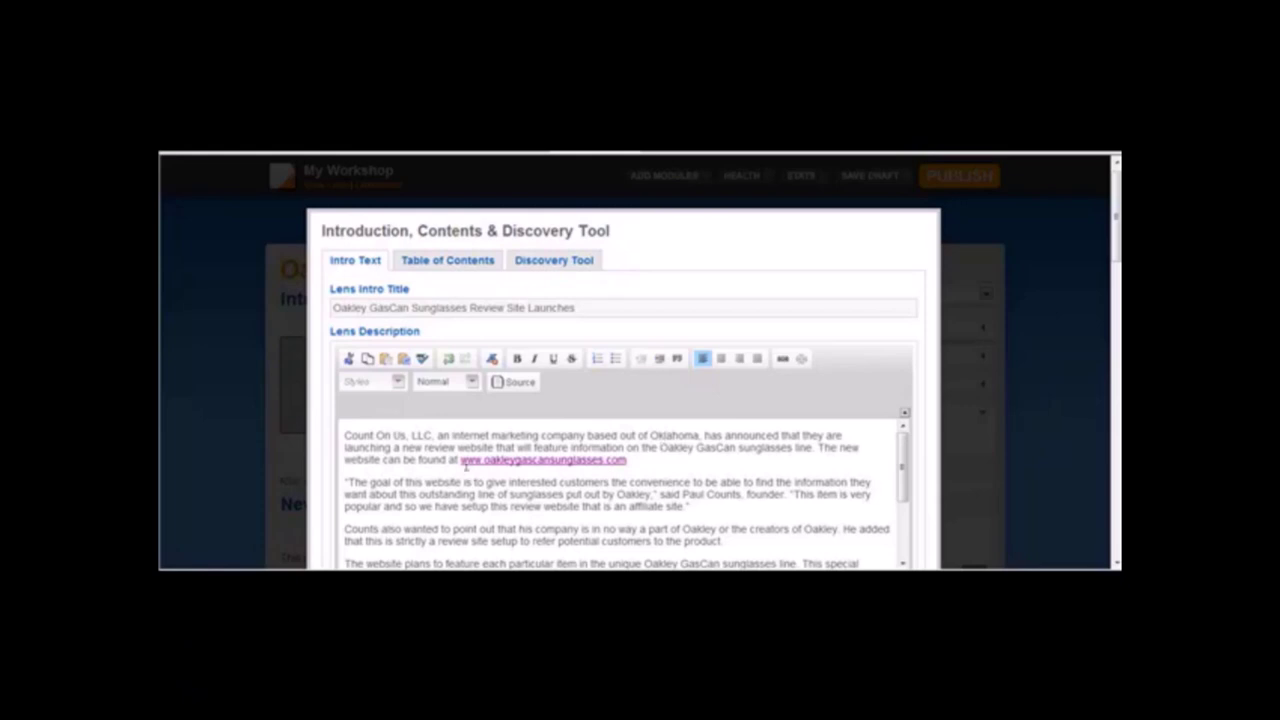
drag(460, 462, 628, 466)
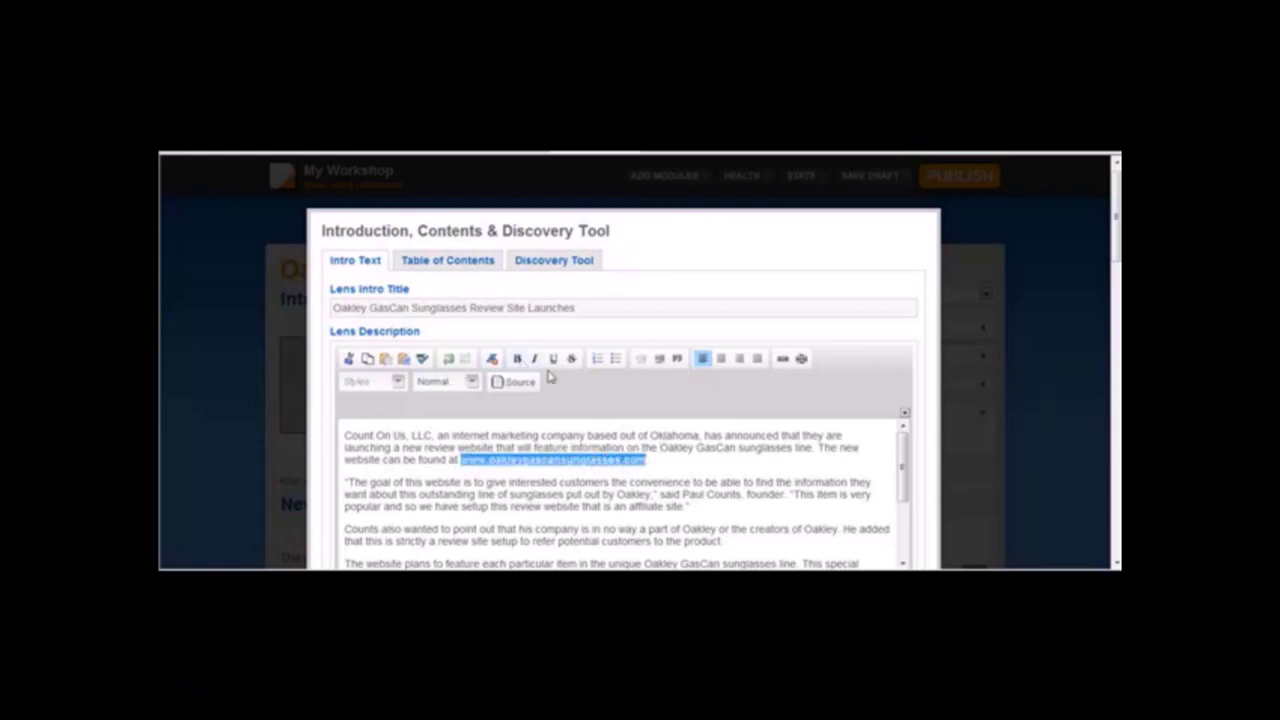
click(517, 358)
drag(660, 447, 812, 448)
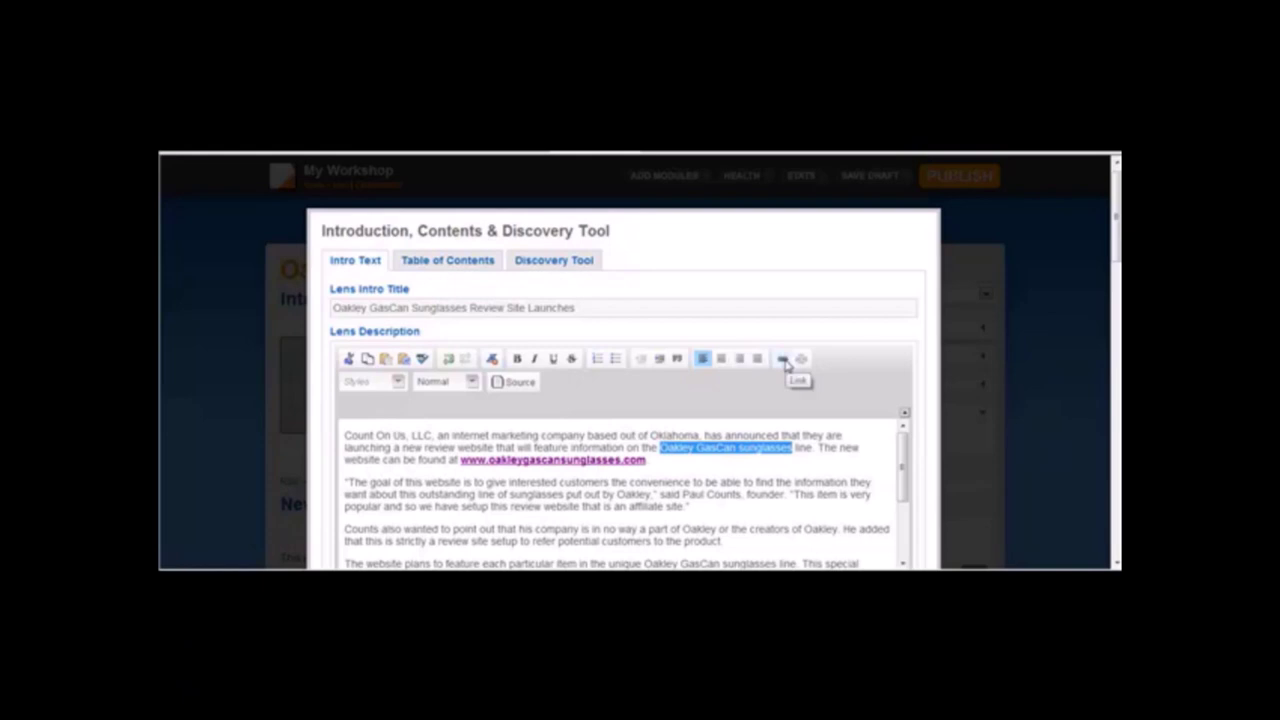
click(703, 366)
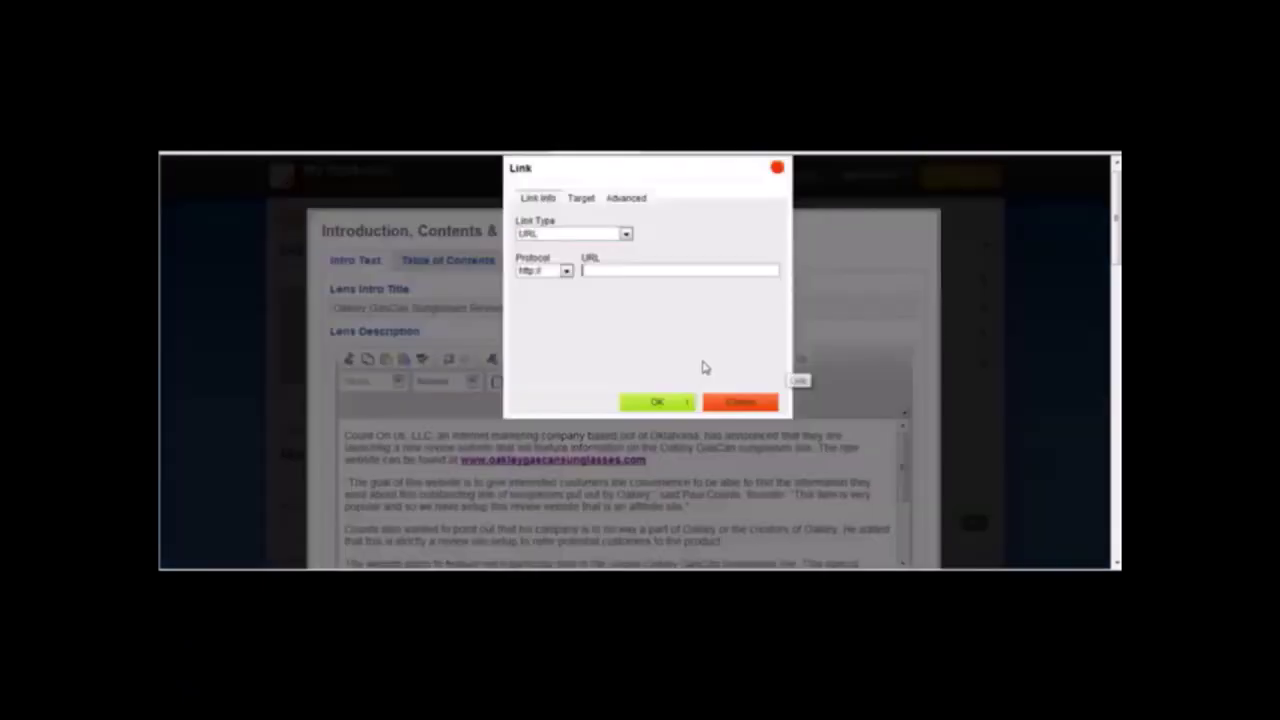
text(www.oakleygascansunglasses.com)
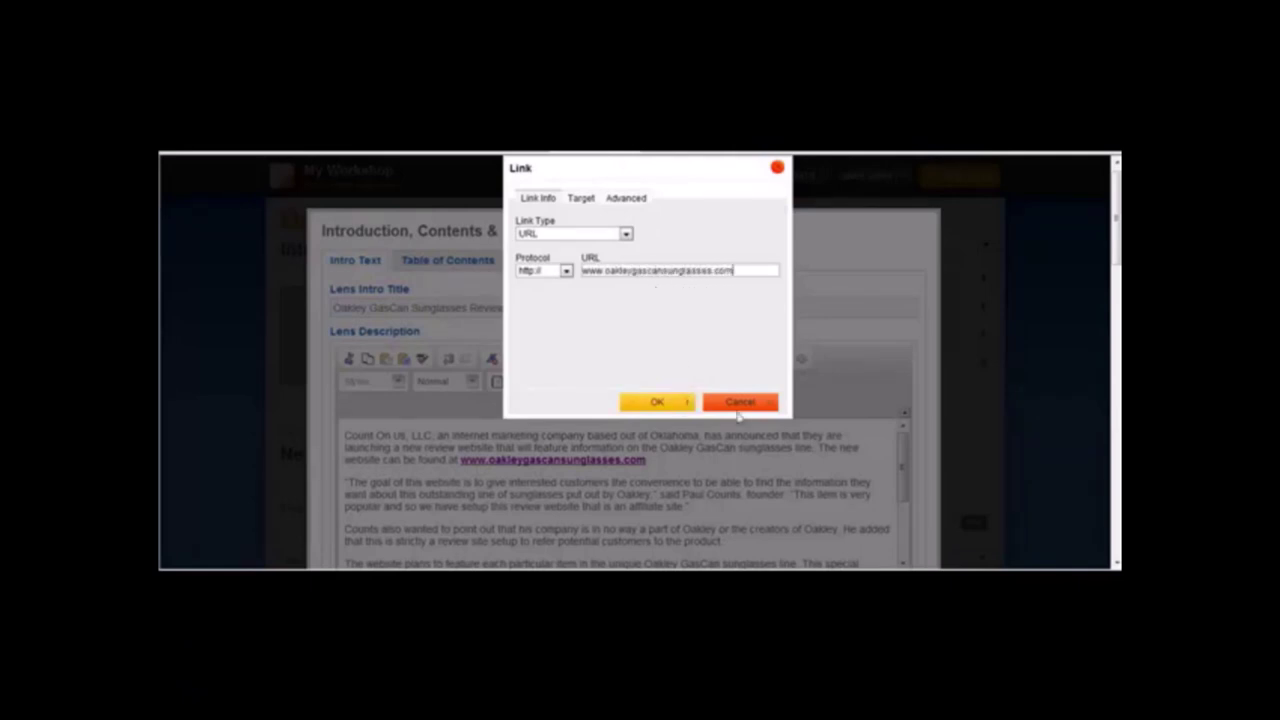
click(678, 401)
click(666, 462)
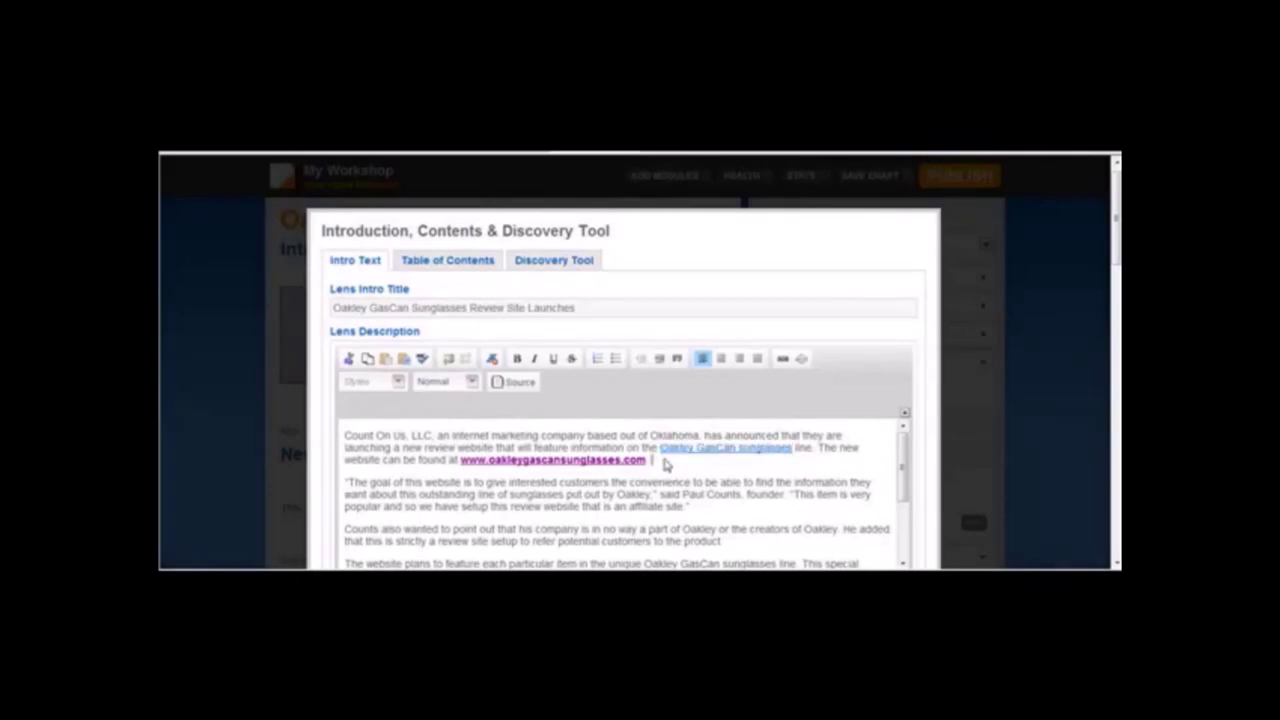
drag(1117, 260, 1117, 343)
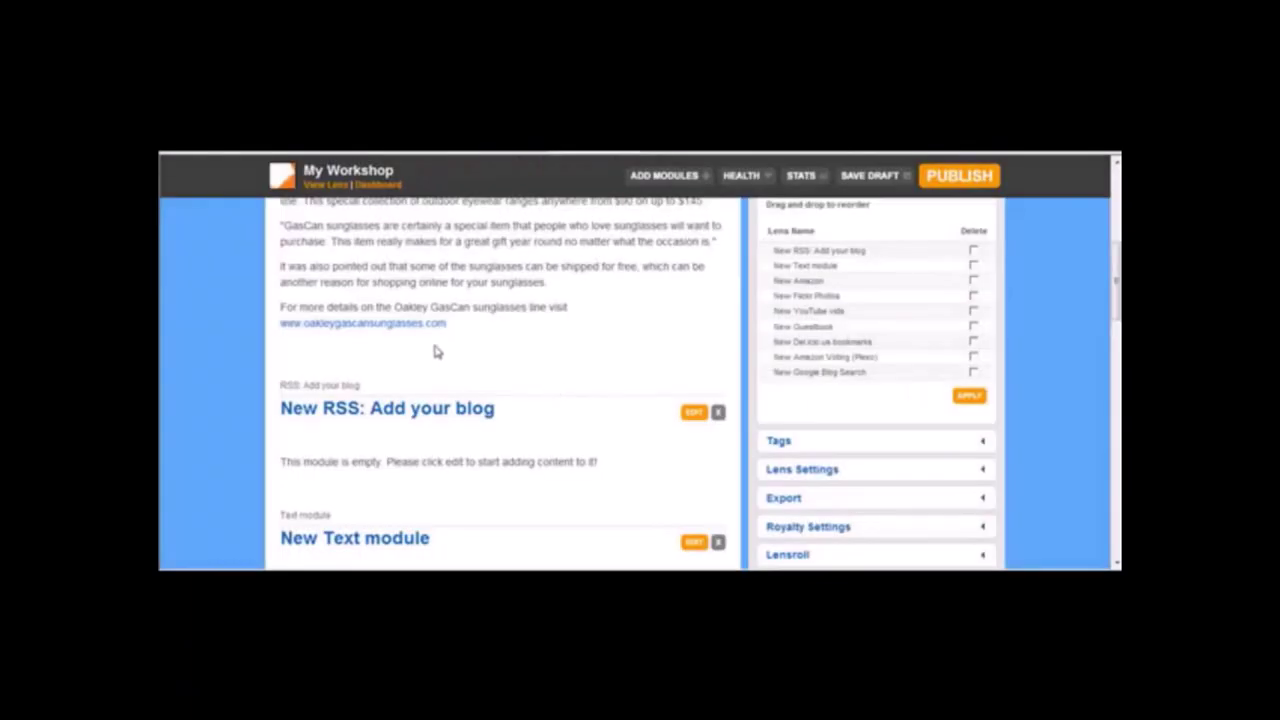
Scroll to the 'New RSS: Add your blog' module and bring up its settings form.
mouse_move(1117, 290)
mouse_down()
mouse_move(1113, 235)
mouse_move(1116, 308)
mouse_up()
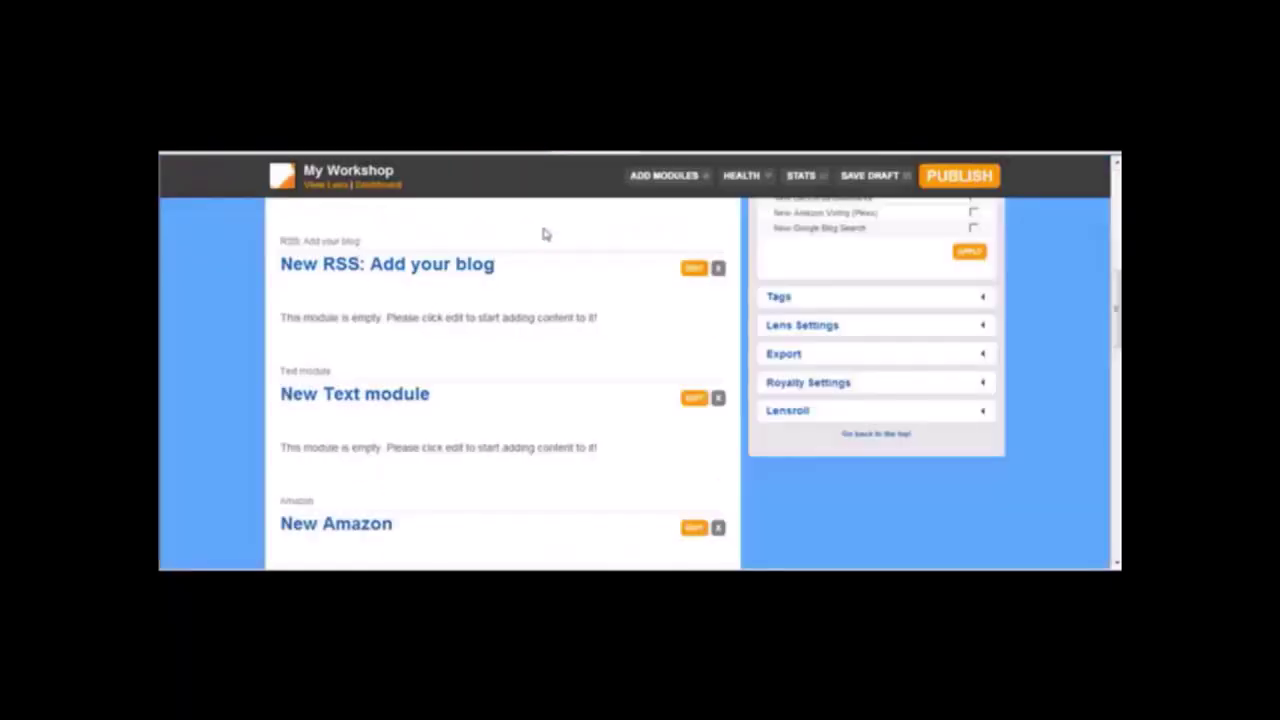
click(694, 268)
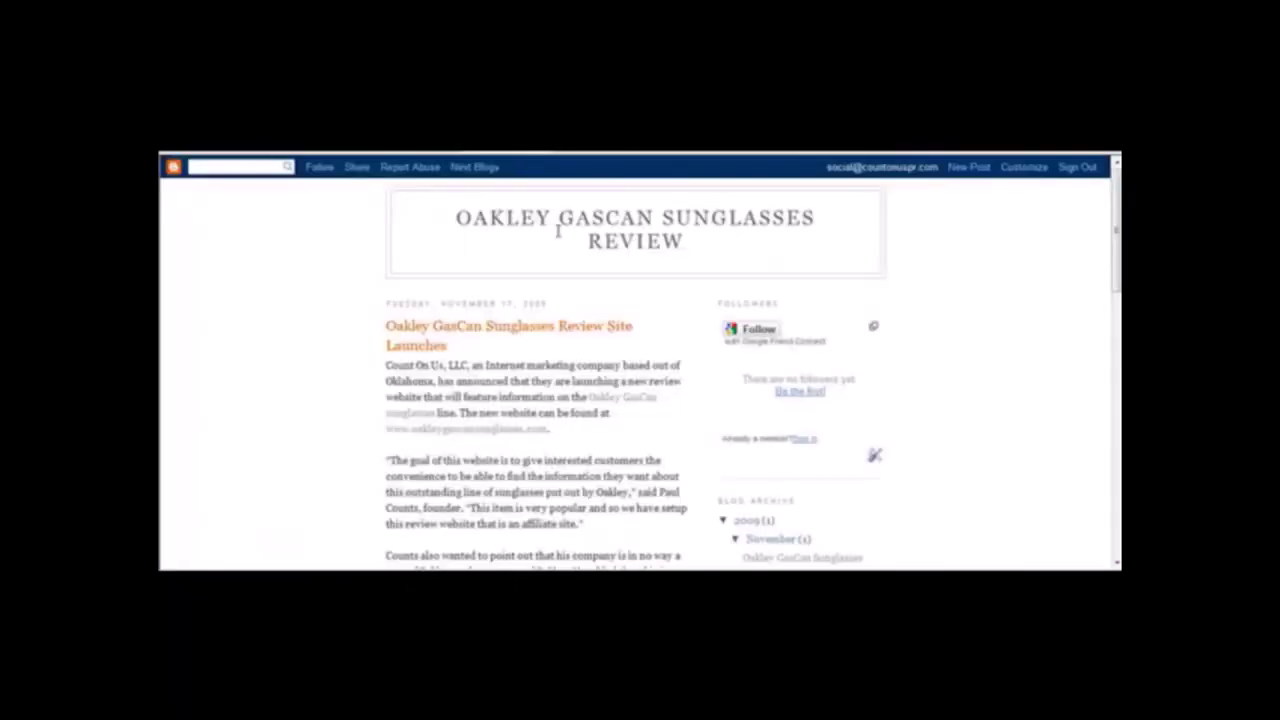
Go to the Blogger blog's home page and scroll down to the Posts (Atom) link.
scroll(640, 360, down, 10)
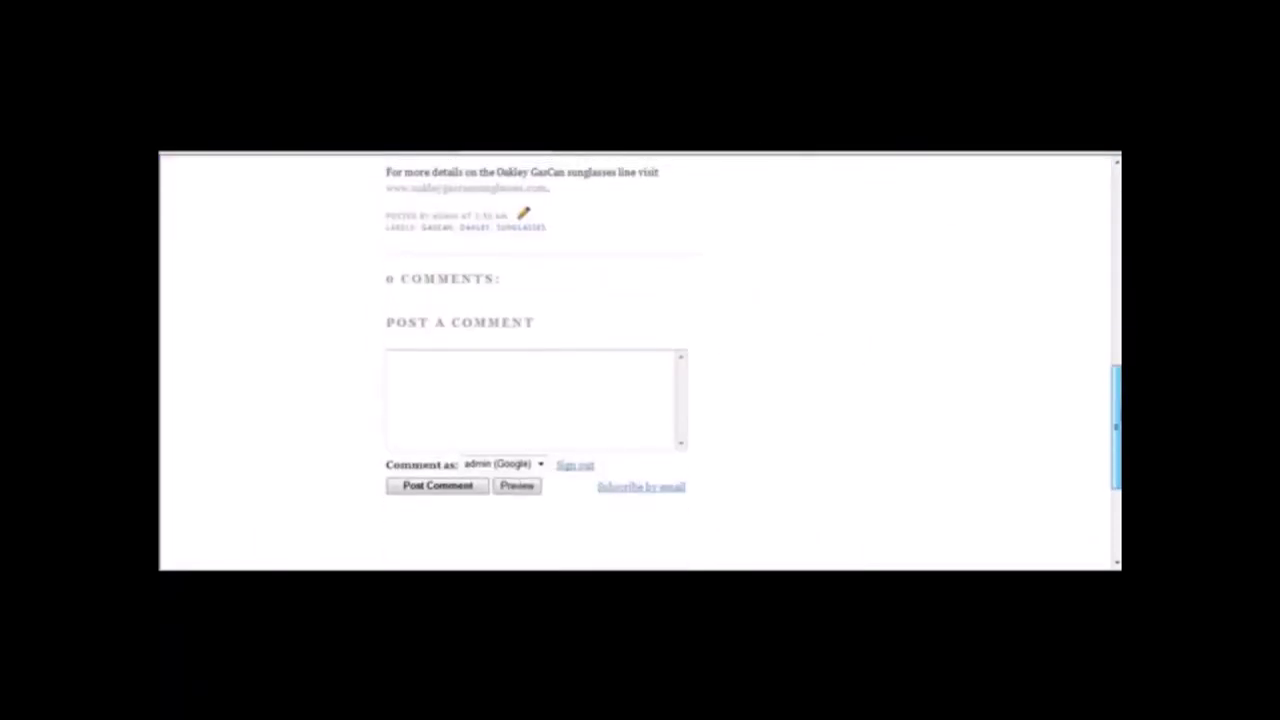
scroll(640, 360, down, 3)
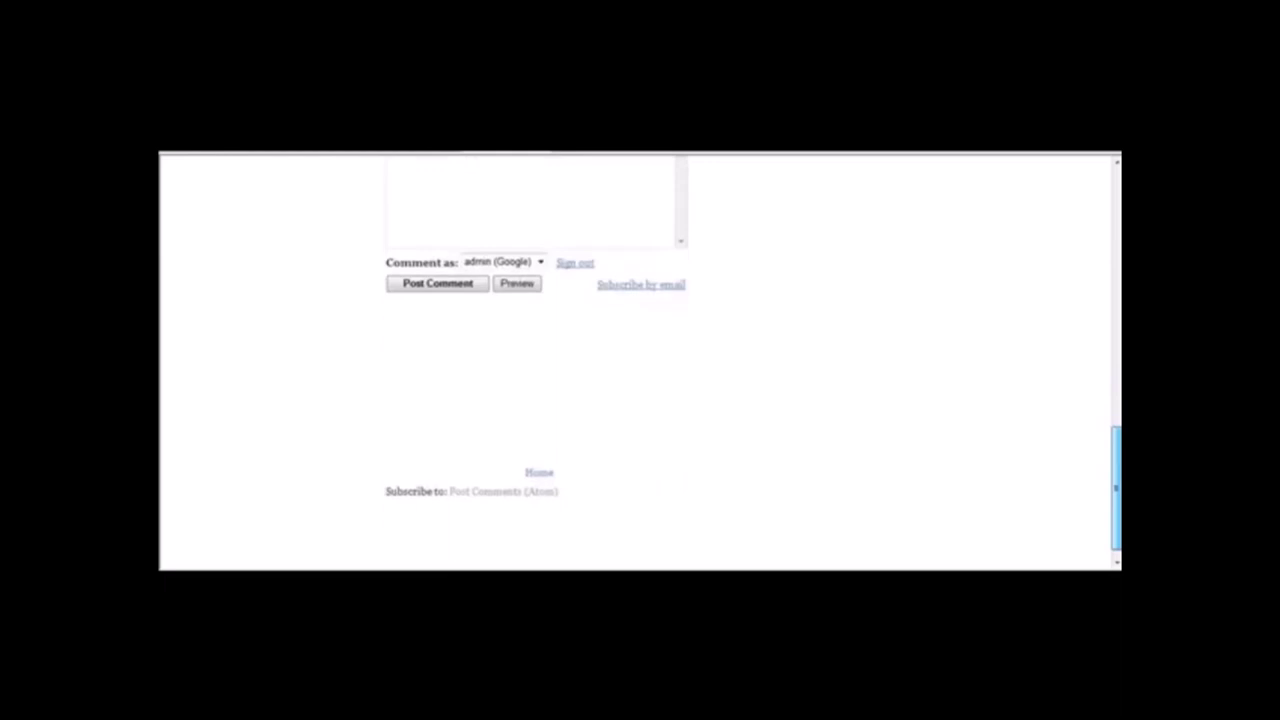
scroll(830, 491, down, 1)
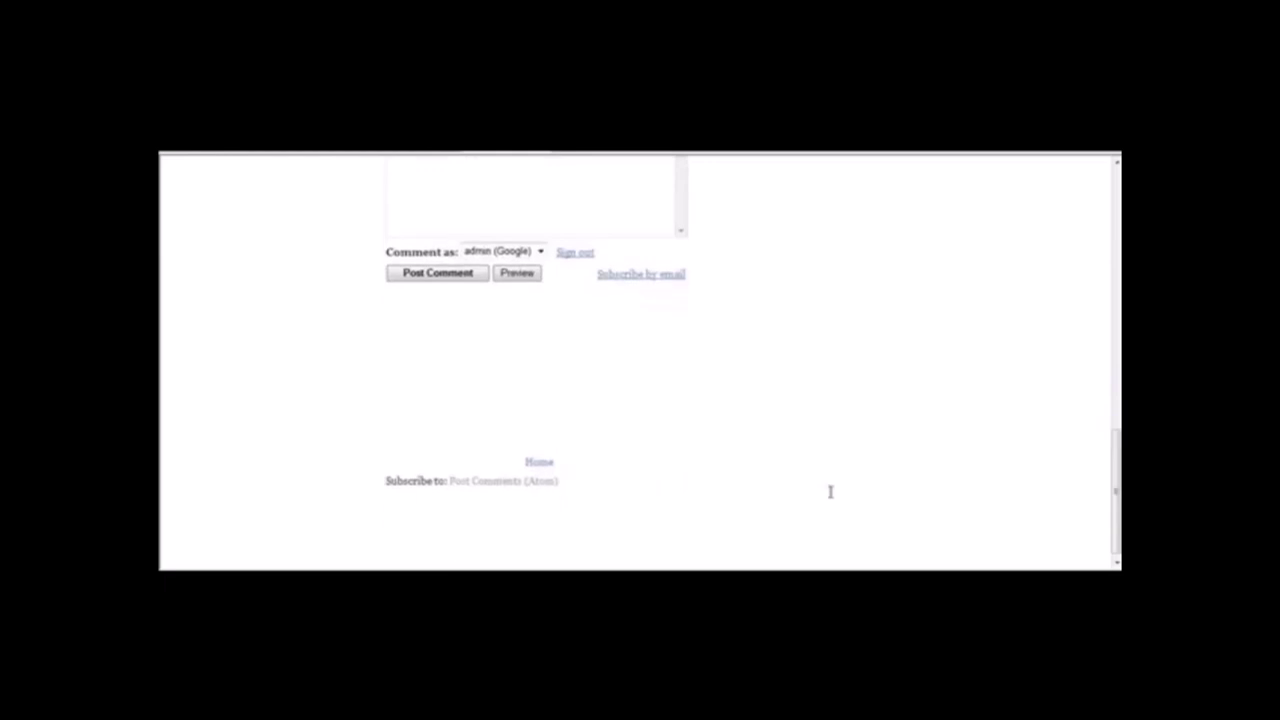
click(541, 463)
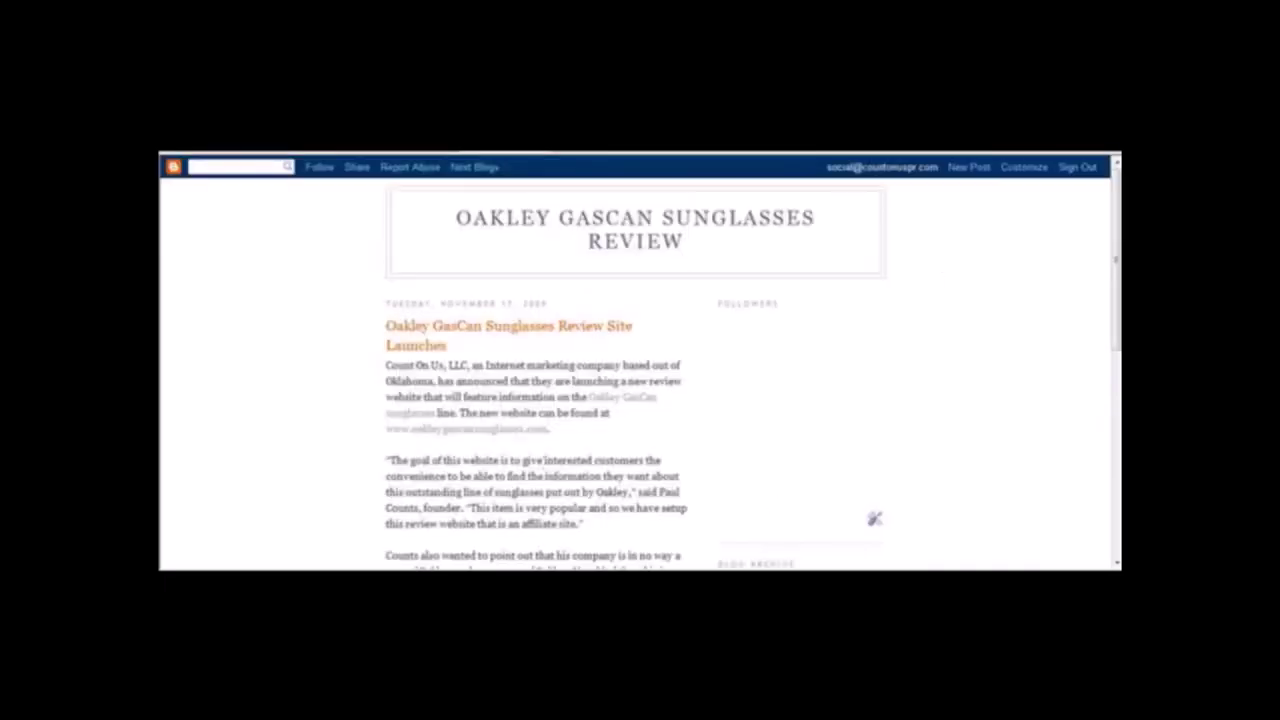
drag(1117, 224, 1117, 494)
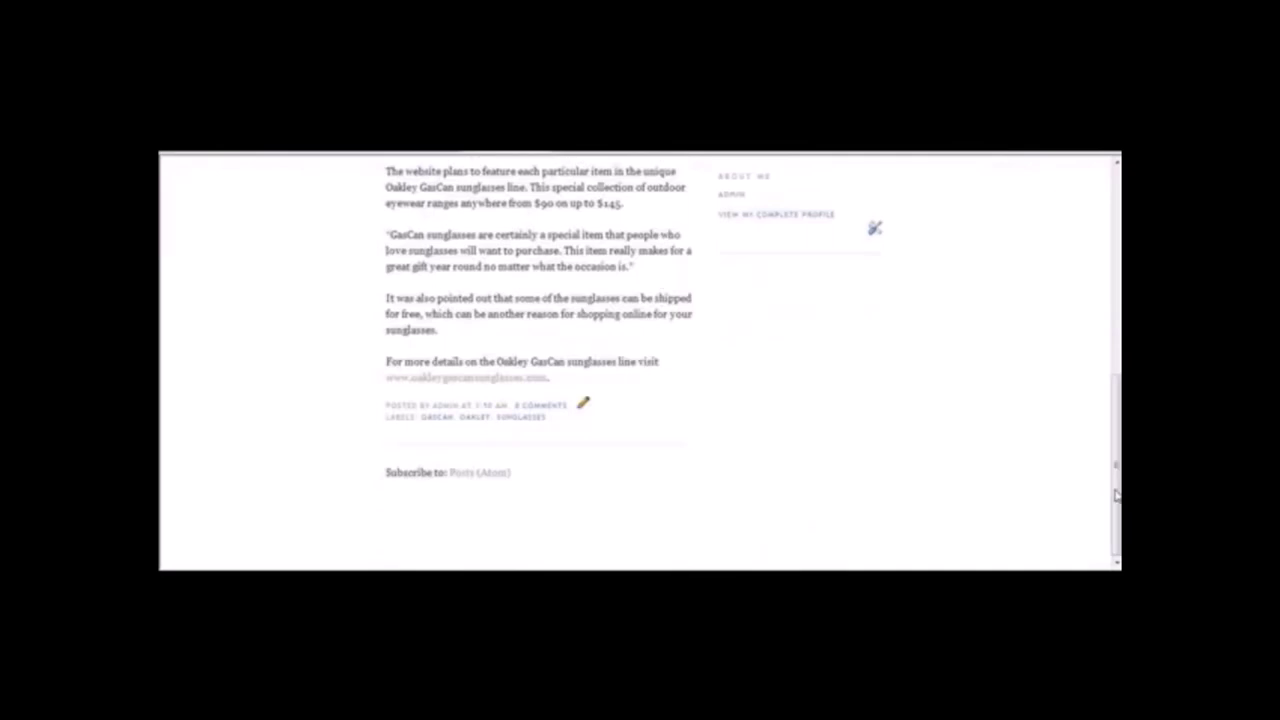
right_click(477, 478)
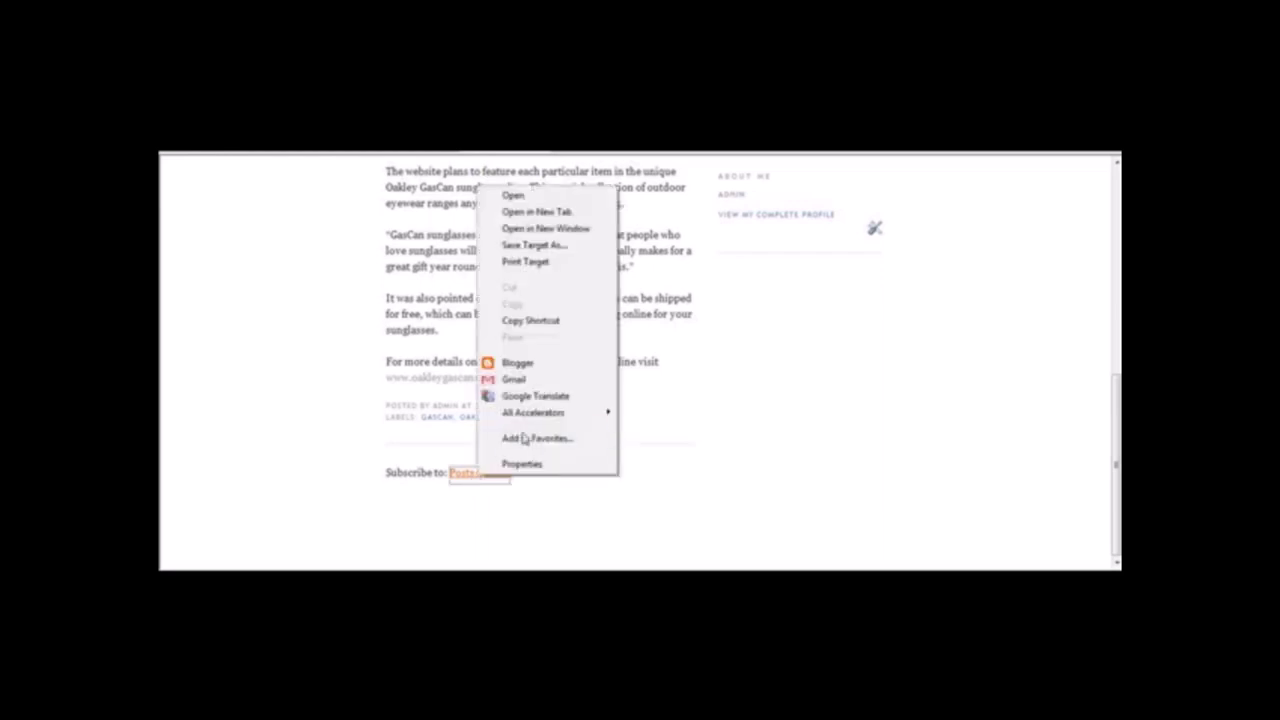
click(541, 463)
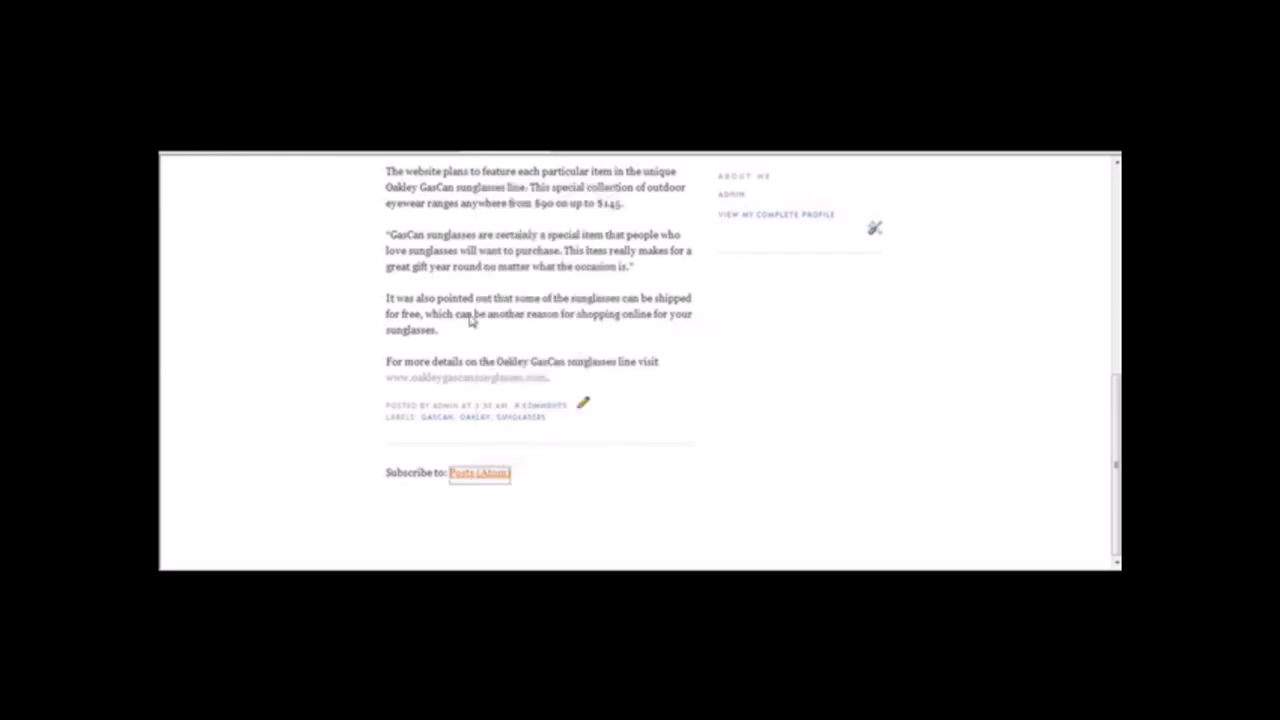
drag(317, 22, 423, 220)
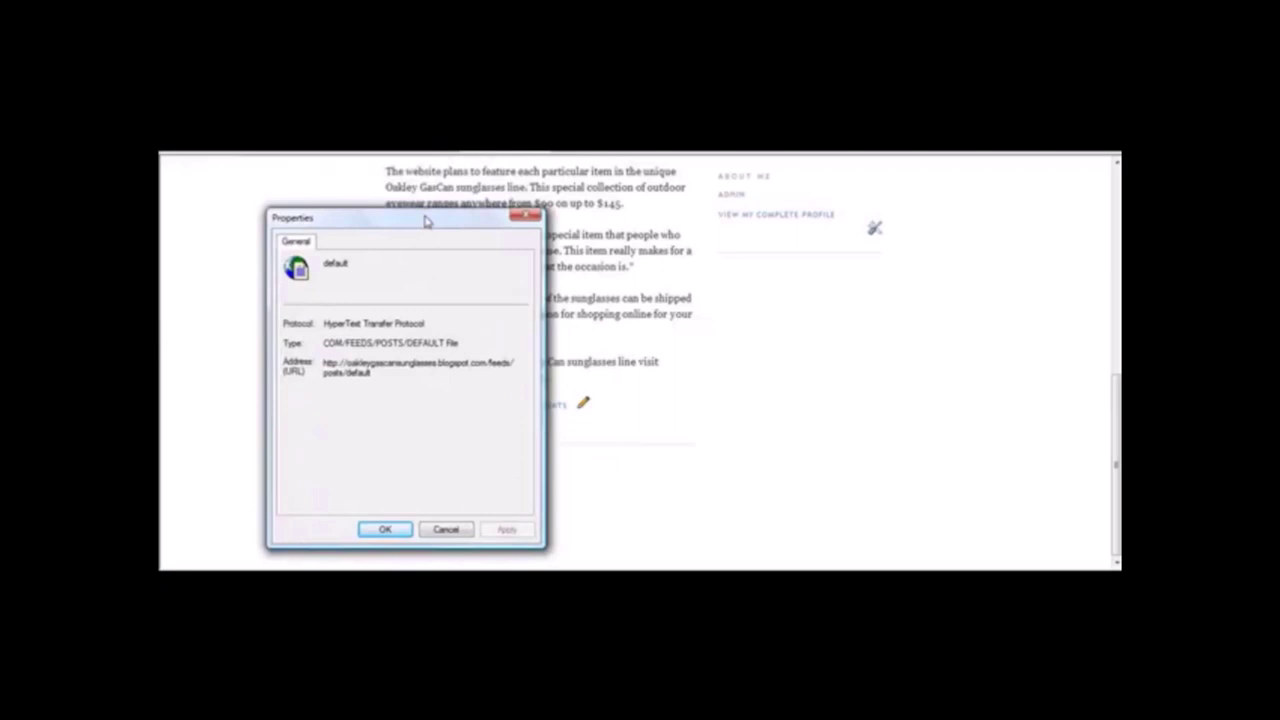
drag(325, 364, 420, 386)
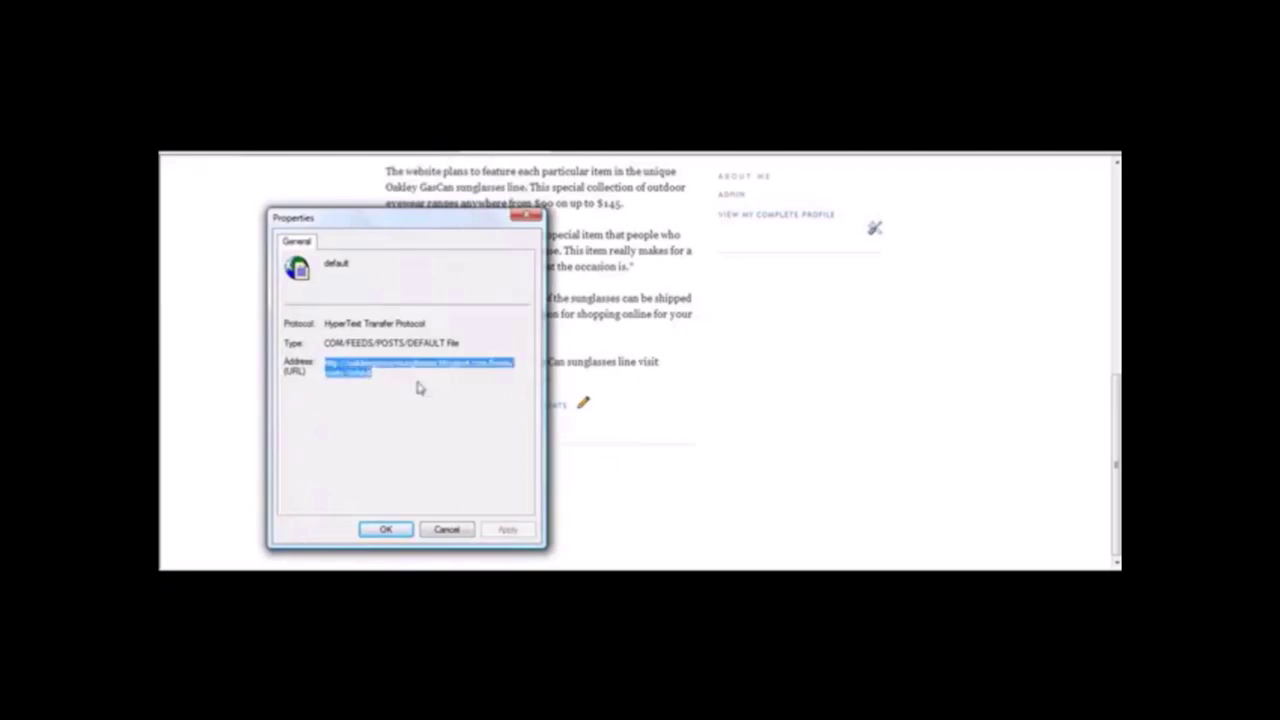
right_click(361, 371)
click(397, 418)
click(527, 216)
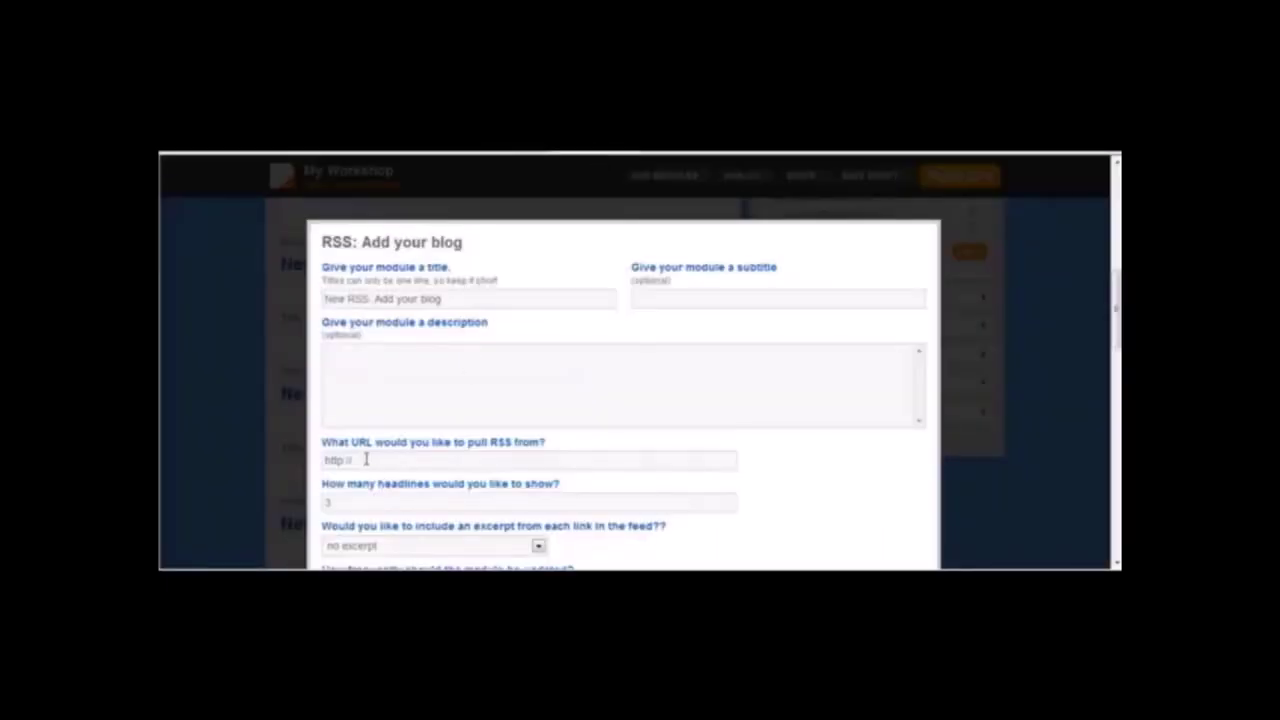
drag(366, 459, 236, 481)
key(ctrl+v)
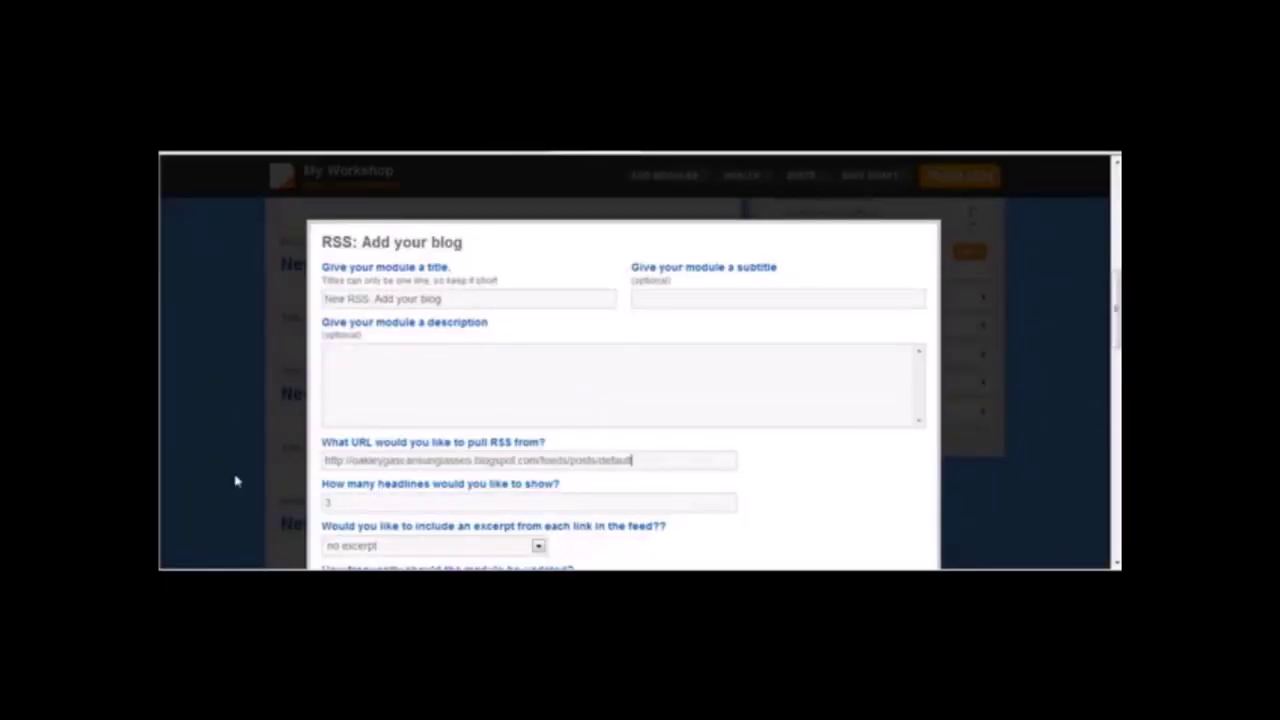
scroll(781, 340, down, 3)
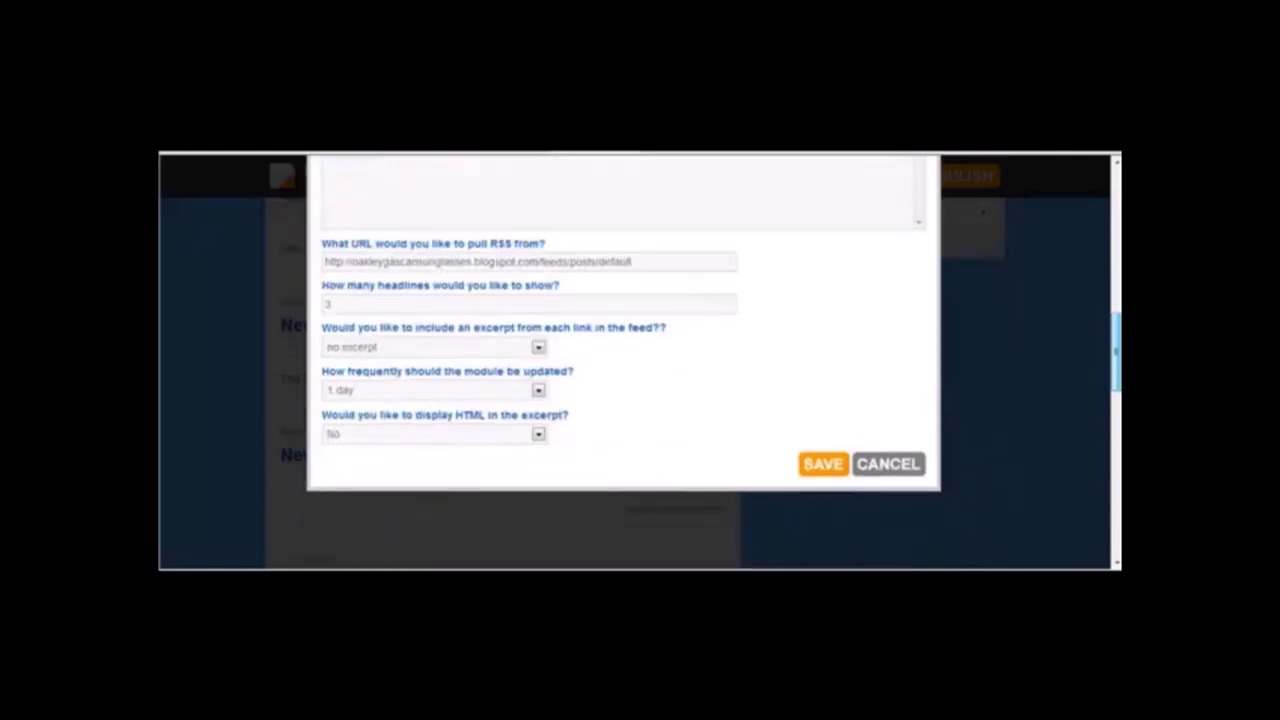
click(530, 309)
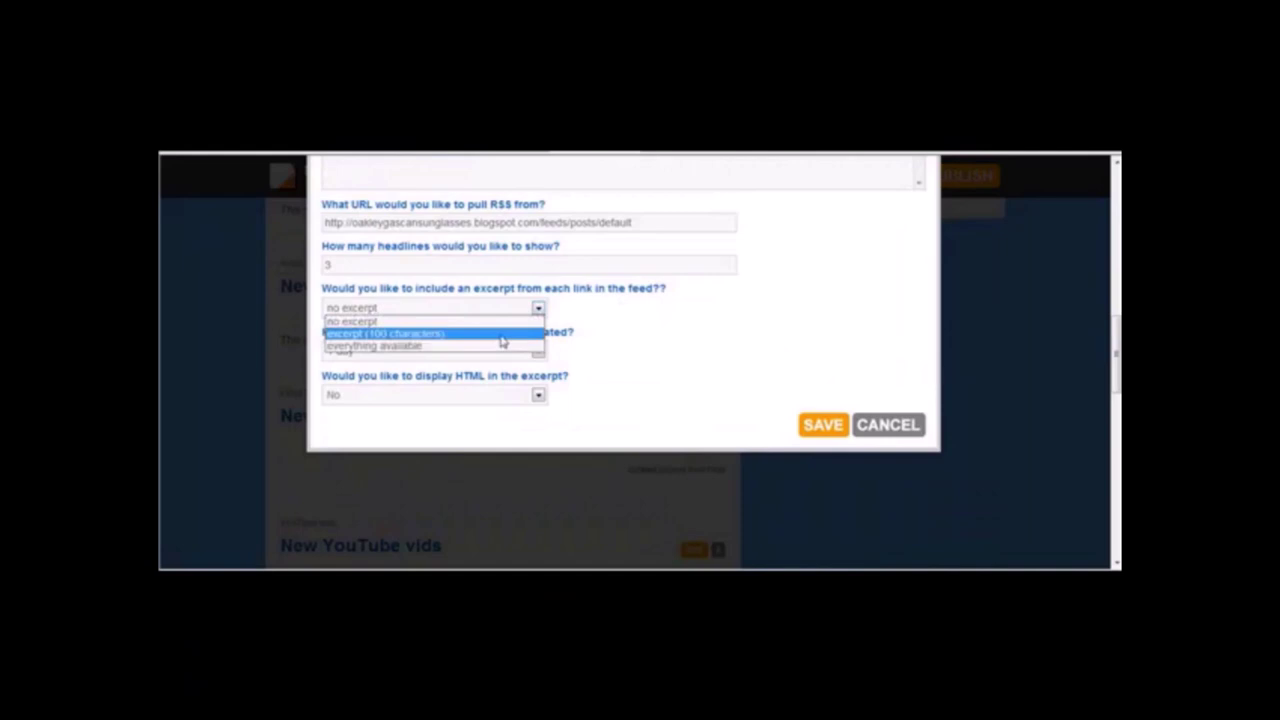
click(502, 334)
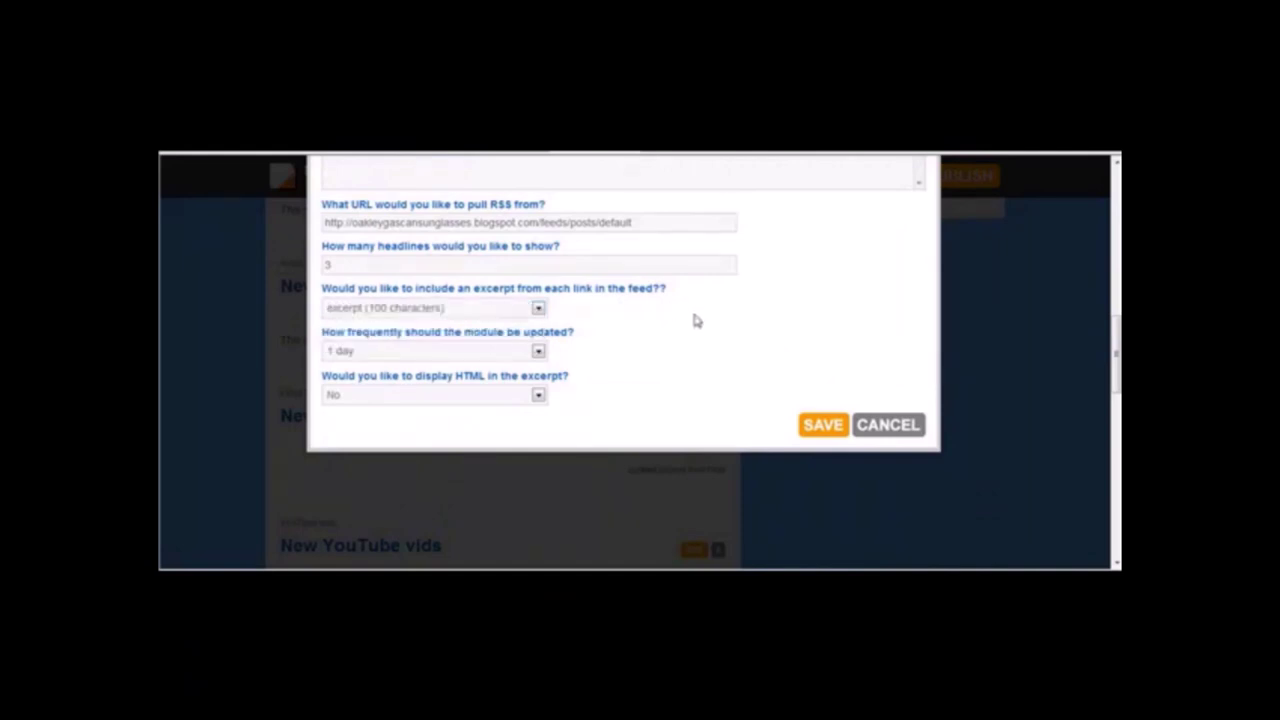
click(538, 397)
click(540, 408)
click(634, 394)
click(822, 427)
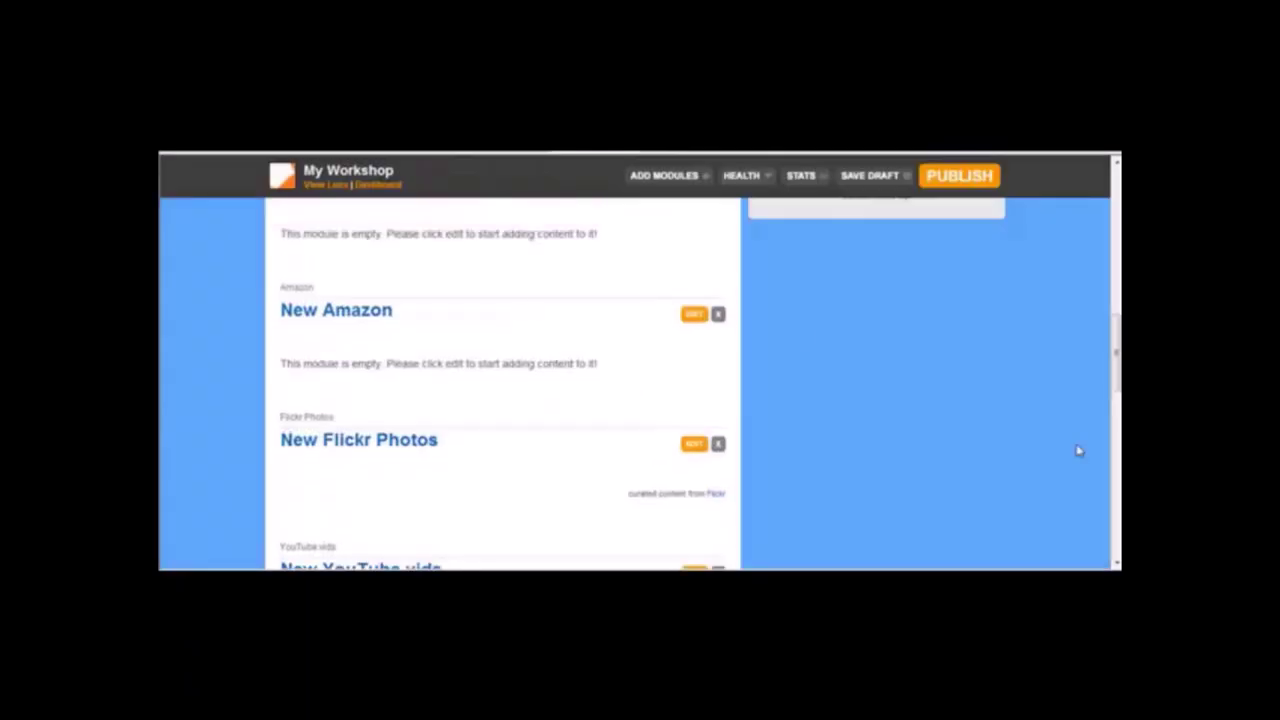
Delete the empty New Text module from the lens and confirm.
drag(1115, 368, 1113, 315)
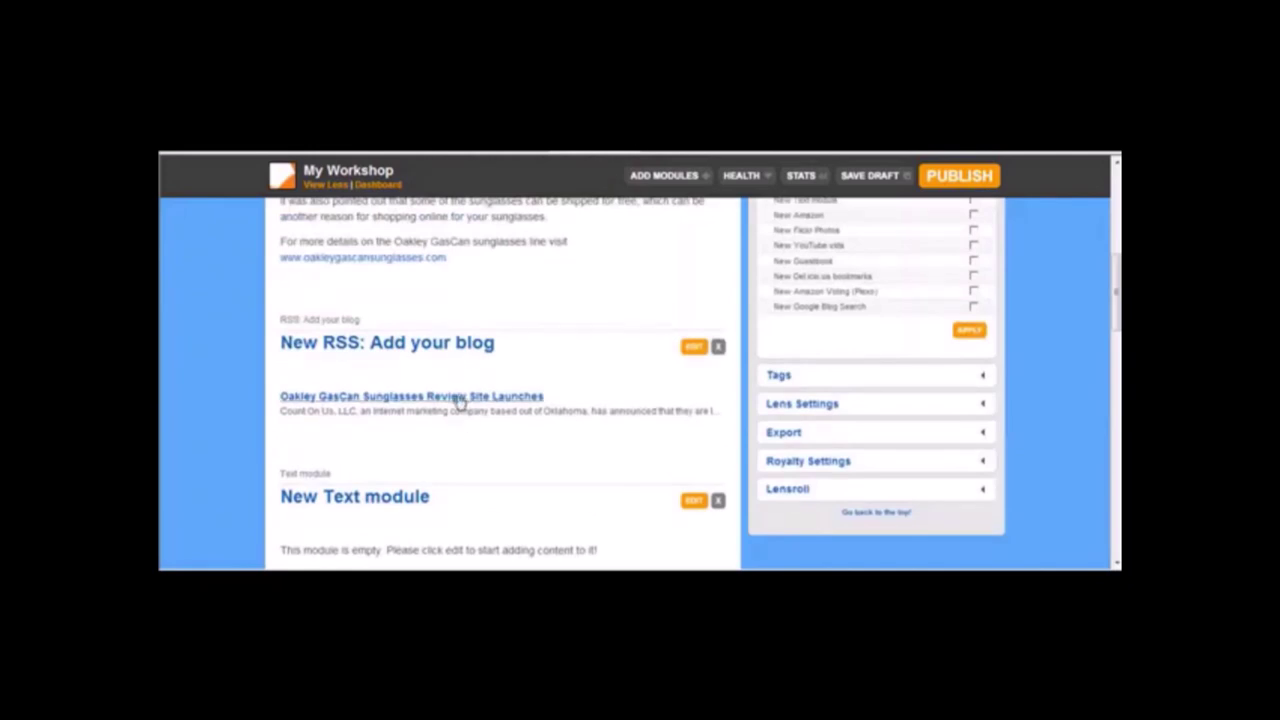
scroll(1116, 320, down, 2)
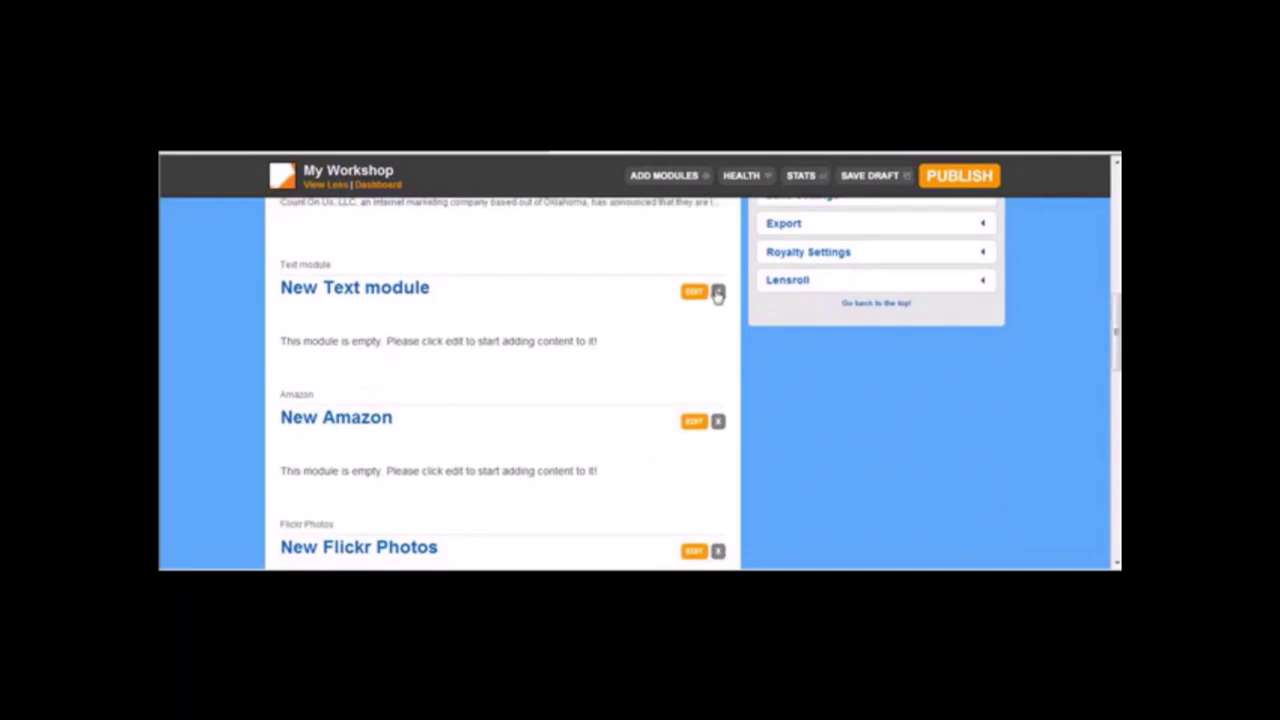
click(716, 291)
click(695, 355)
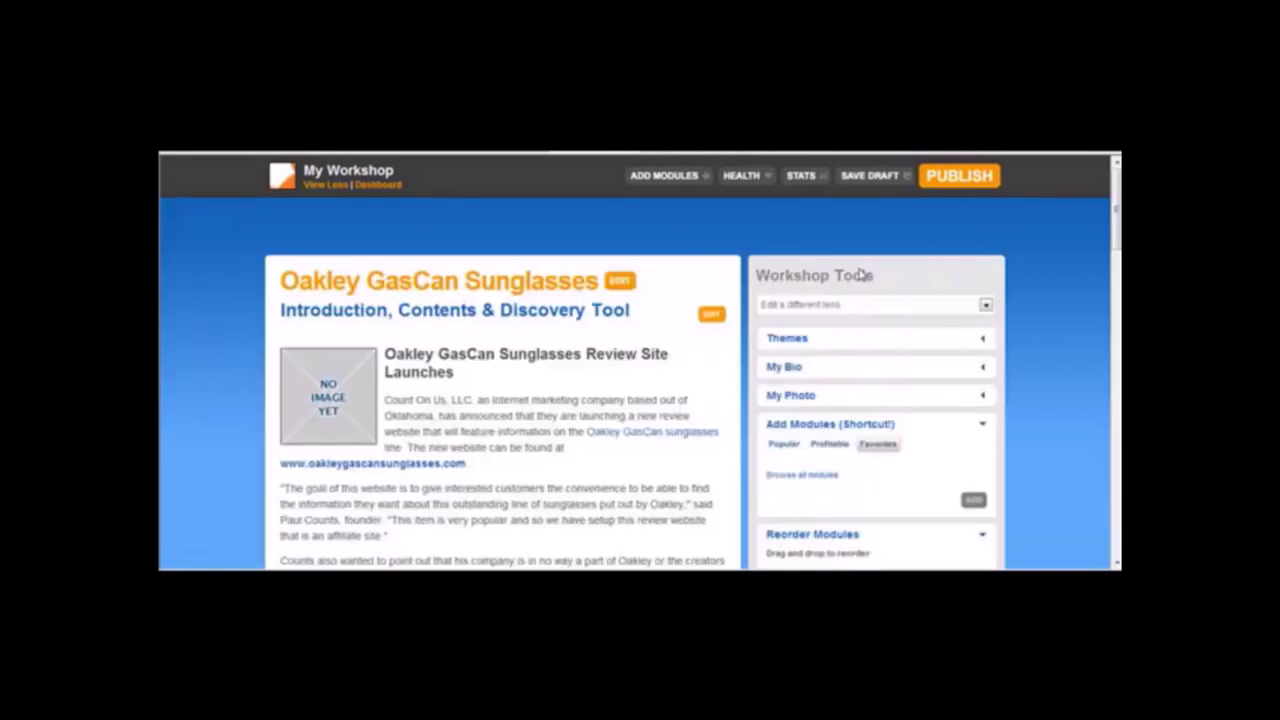
Scroll down to the New Amazon module and bring up its settings.
scroll(640, 380, down, 10)
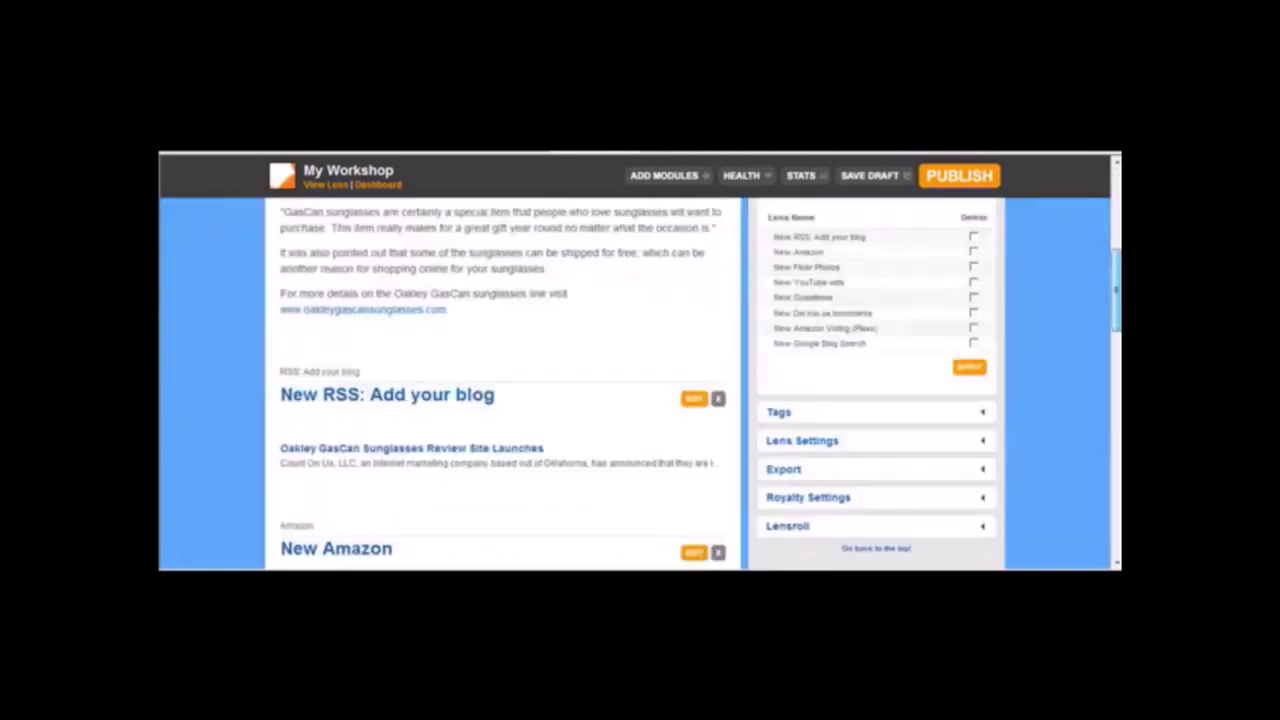
scroll(686, 323, down, 3)
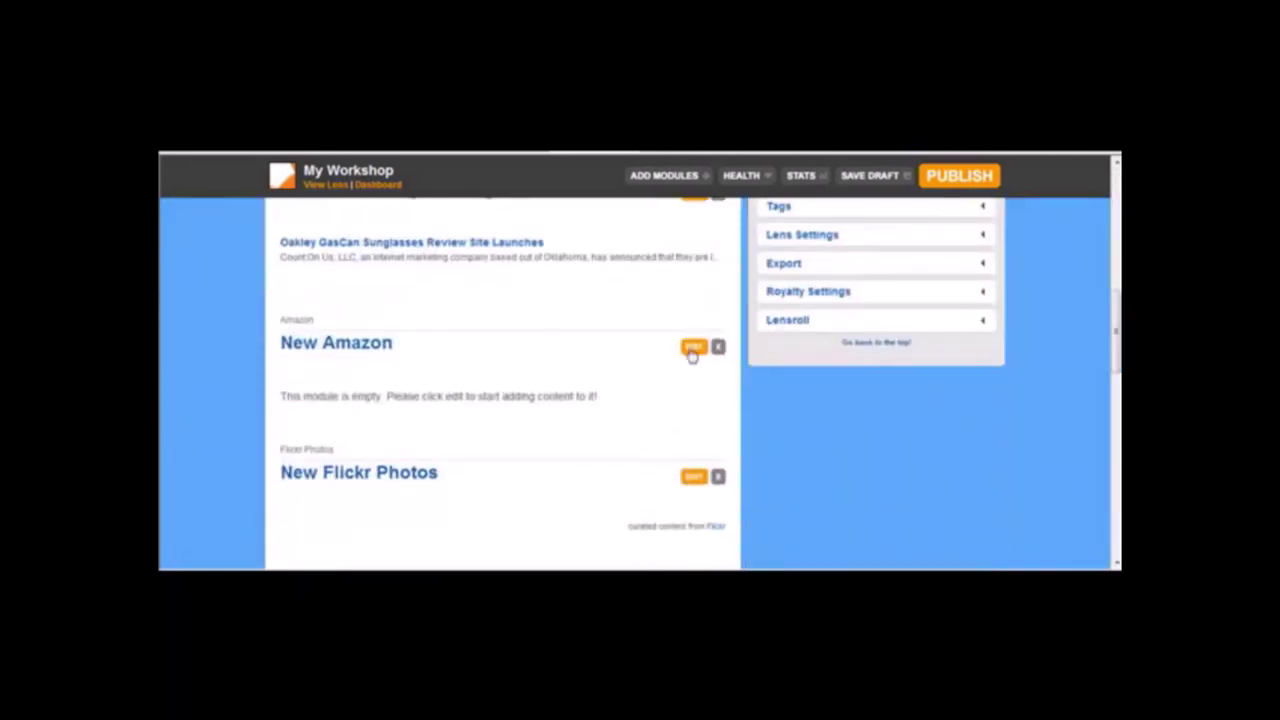
click(693, 347)
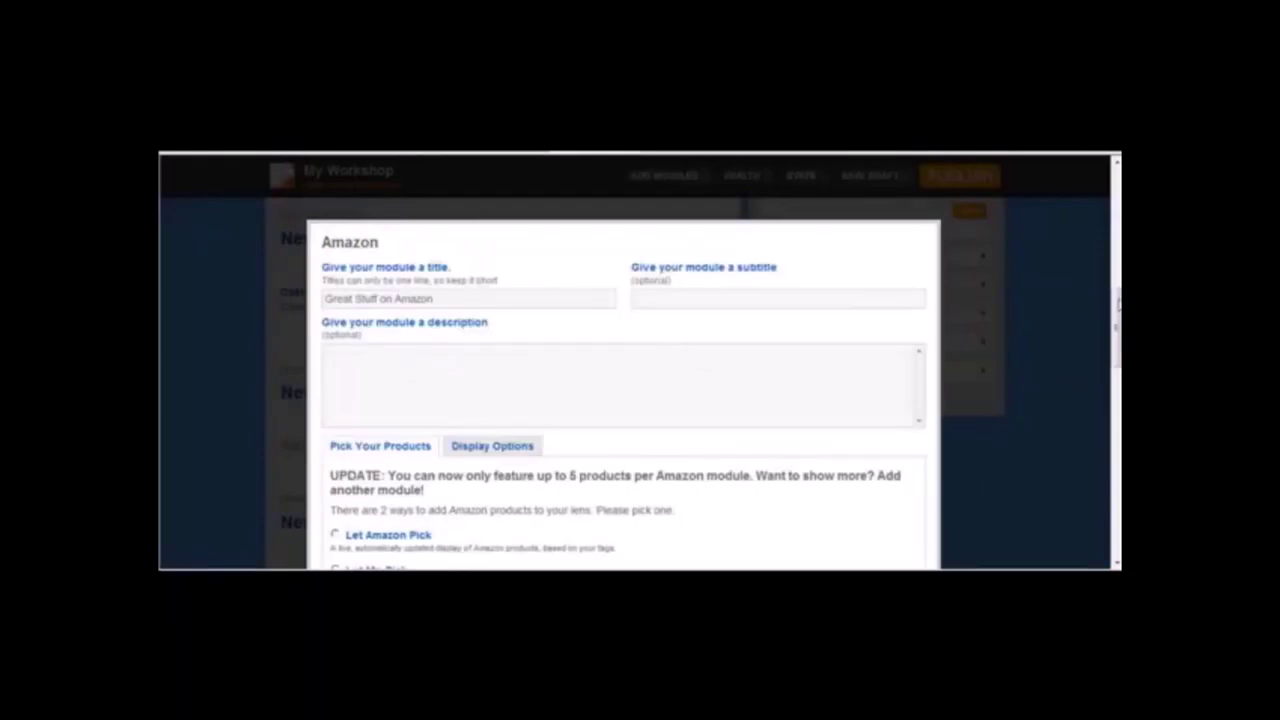
scroll(623, 400, down, 5)
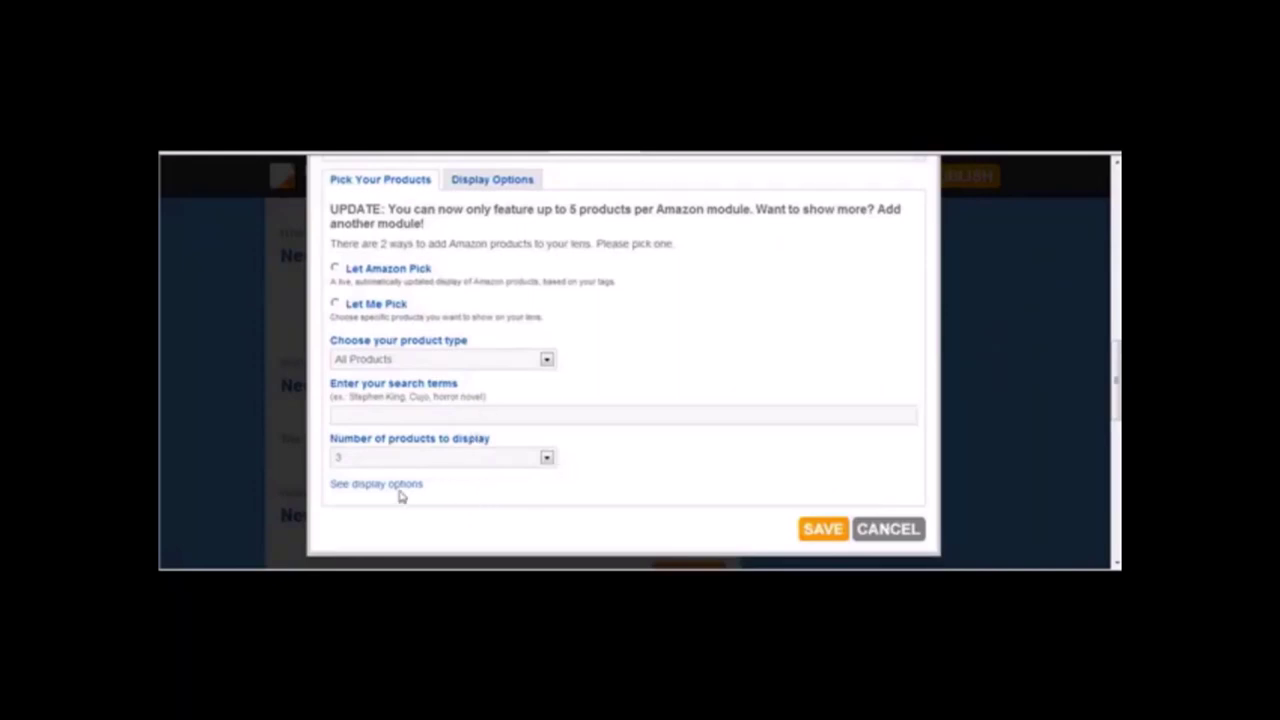
click(491, 181)
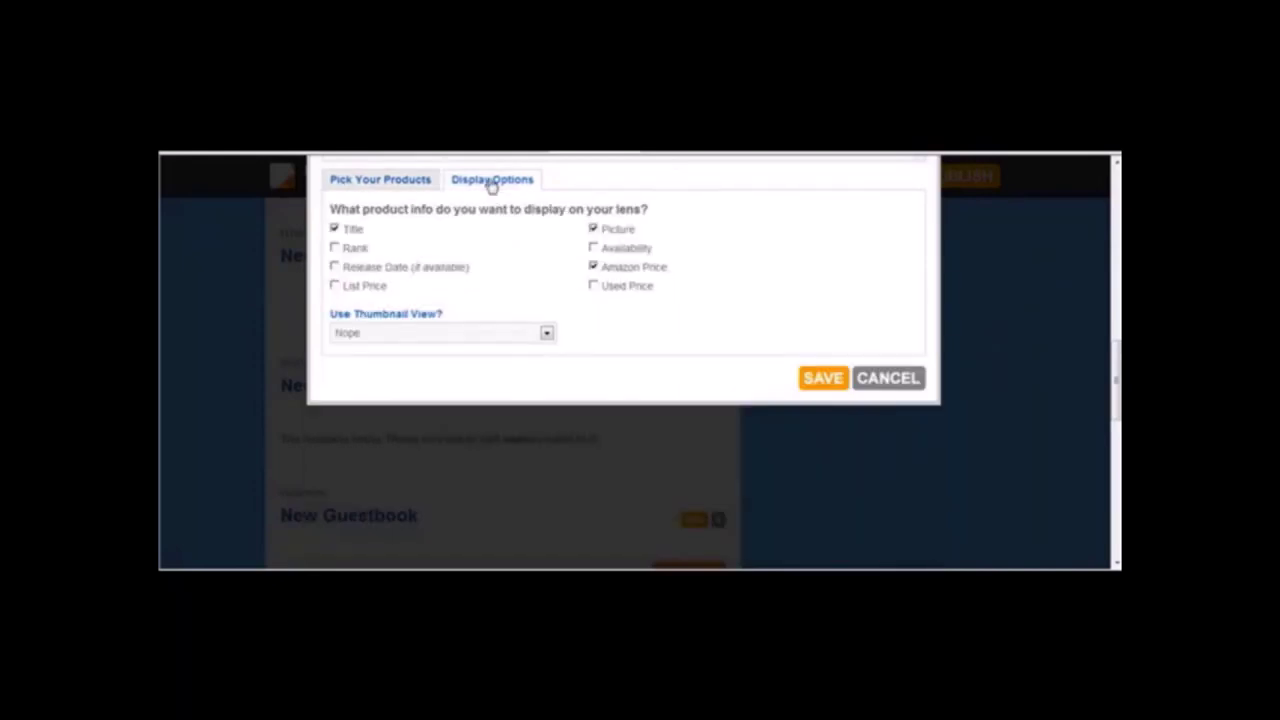
click(401, 185)
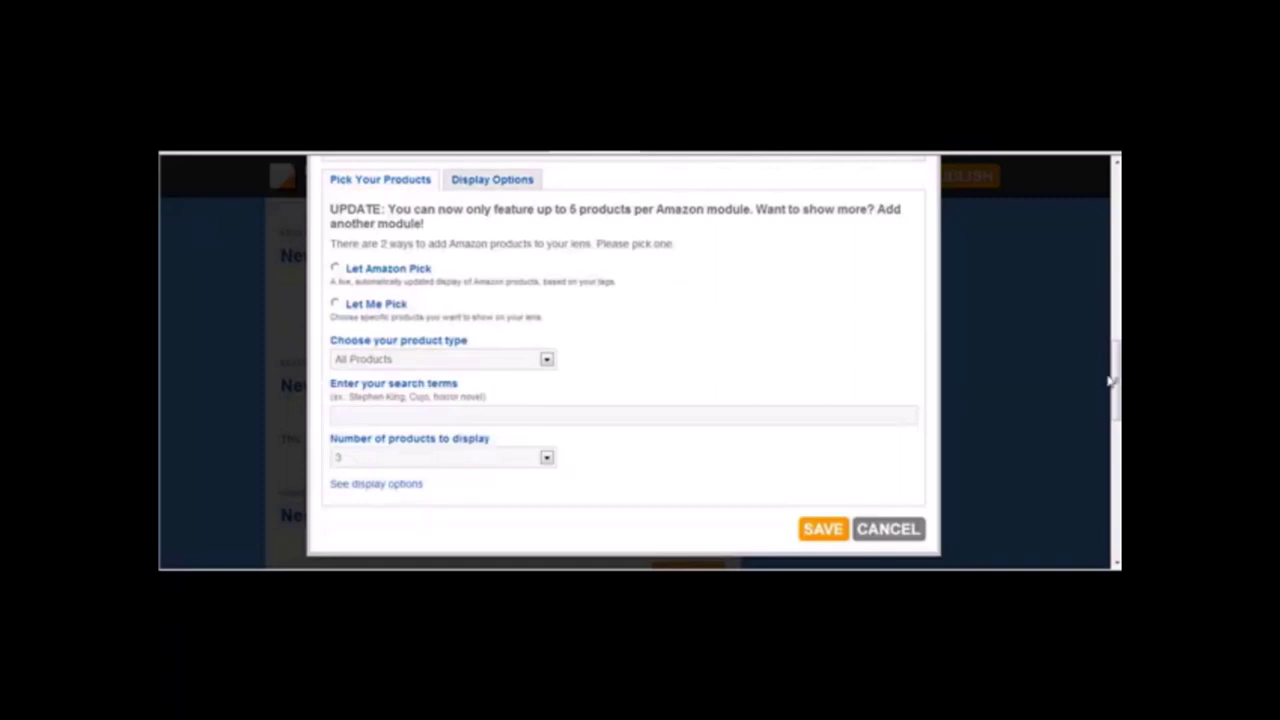
scroll(1110, 380, up, 3)
scroll(1103, 394, down, 5)
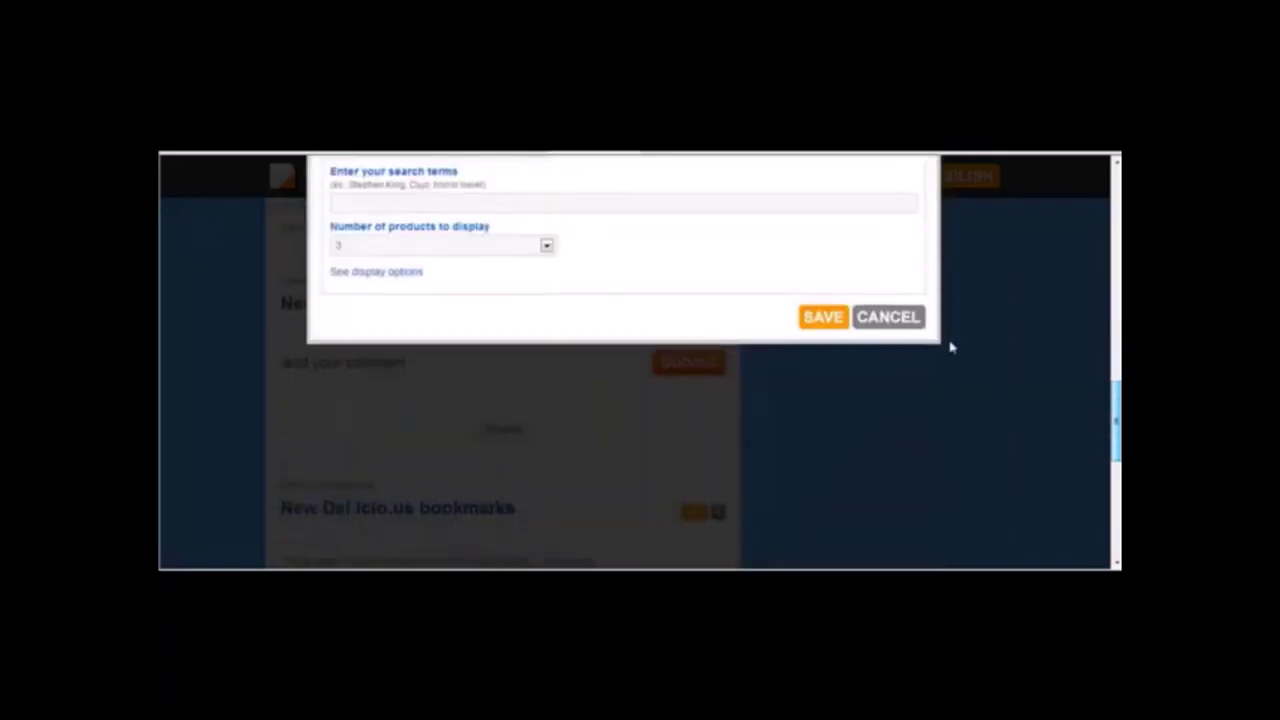
click(886, 318)
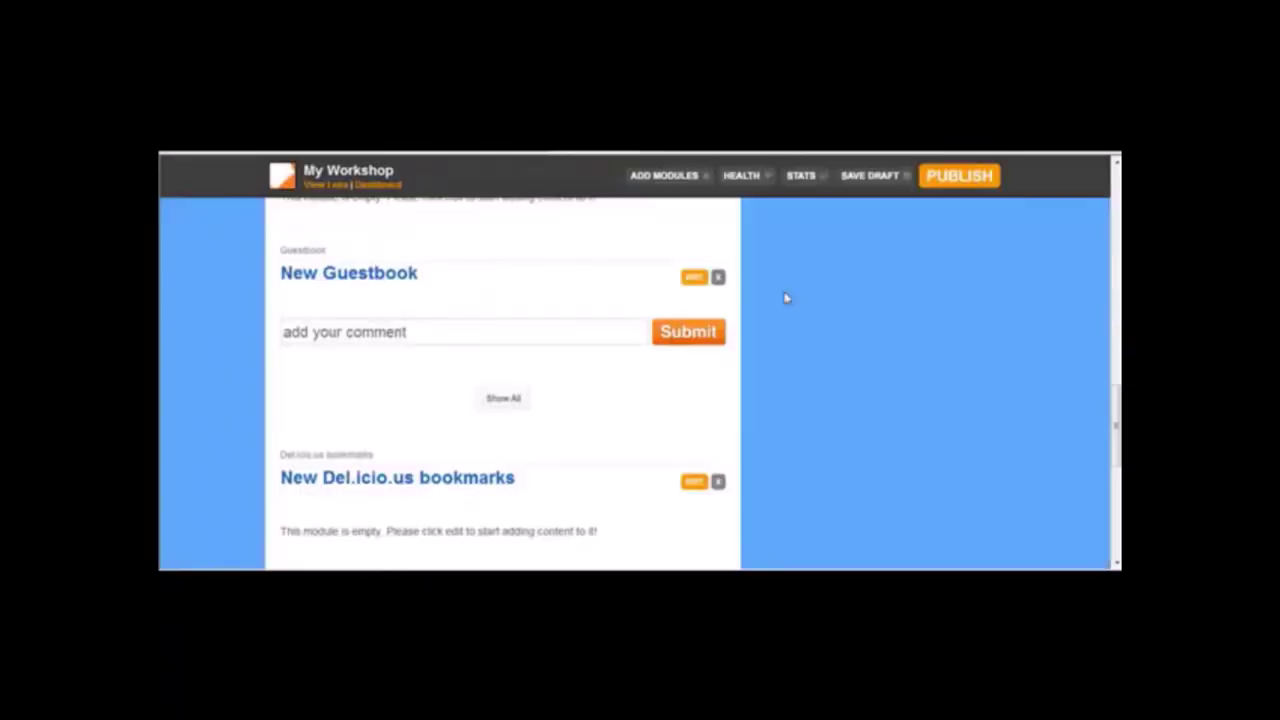
Delete the Amazon module from the lens and confirm.
scroll(1107, 308, up, 5)
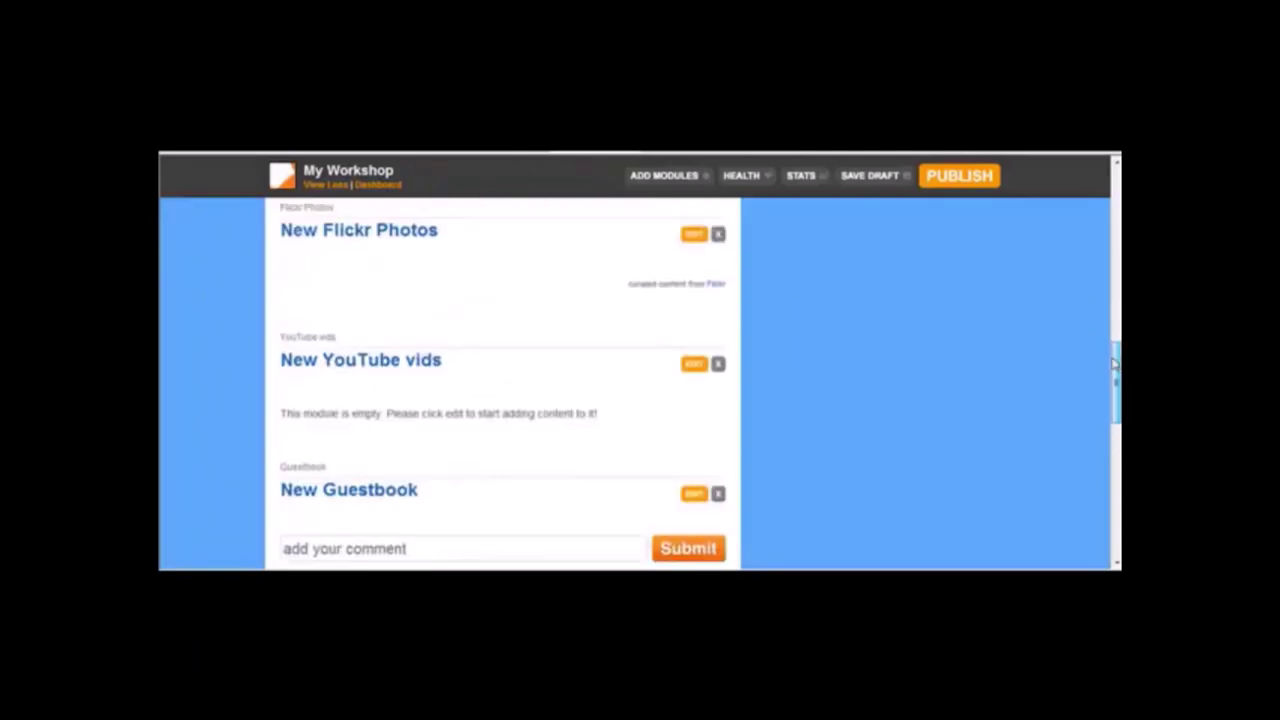
scroll(1105, 305, up, 1)
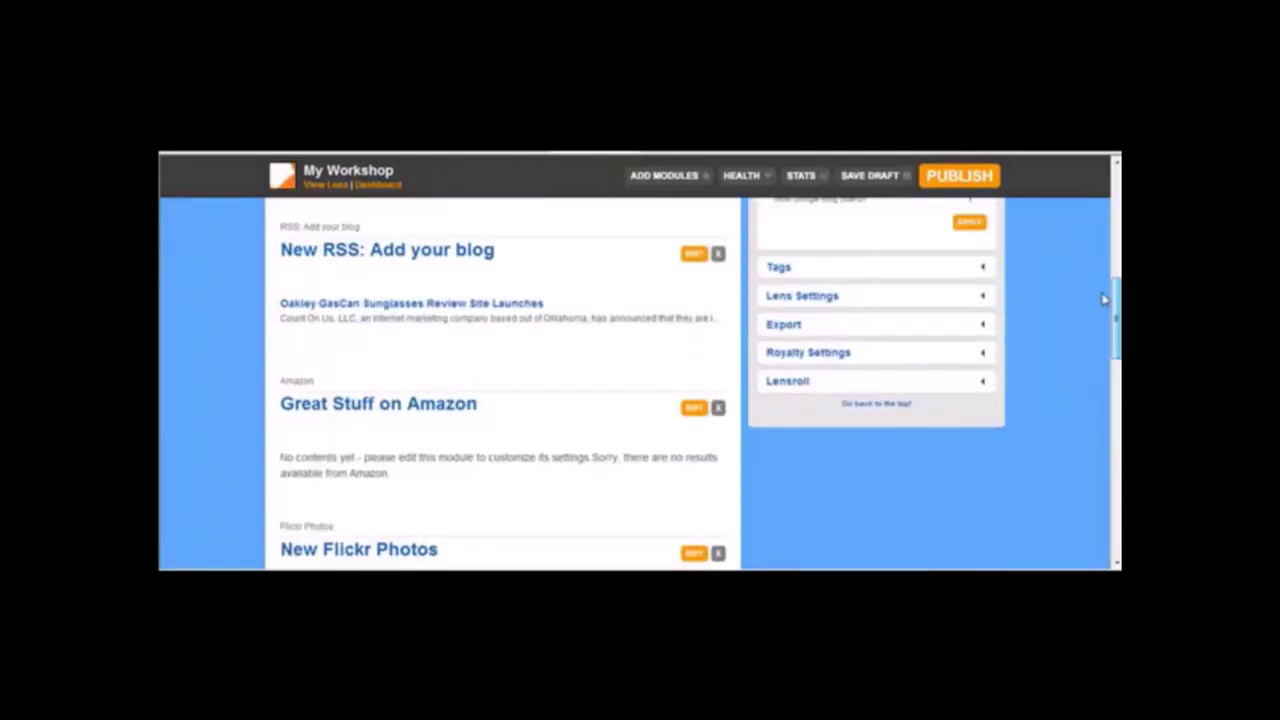
click(718, 409)
click(666, 354)
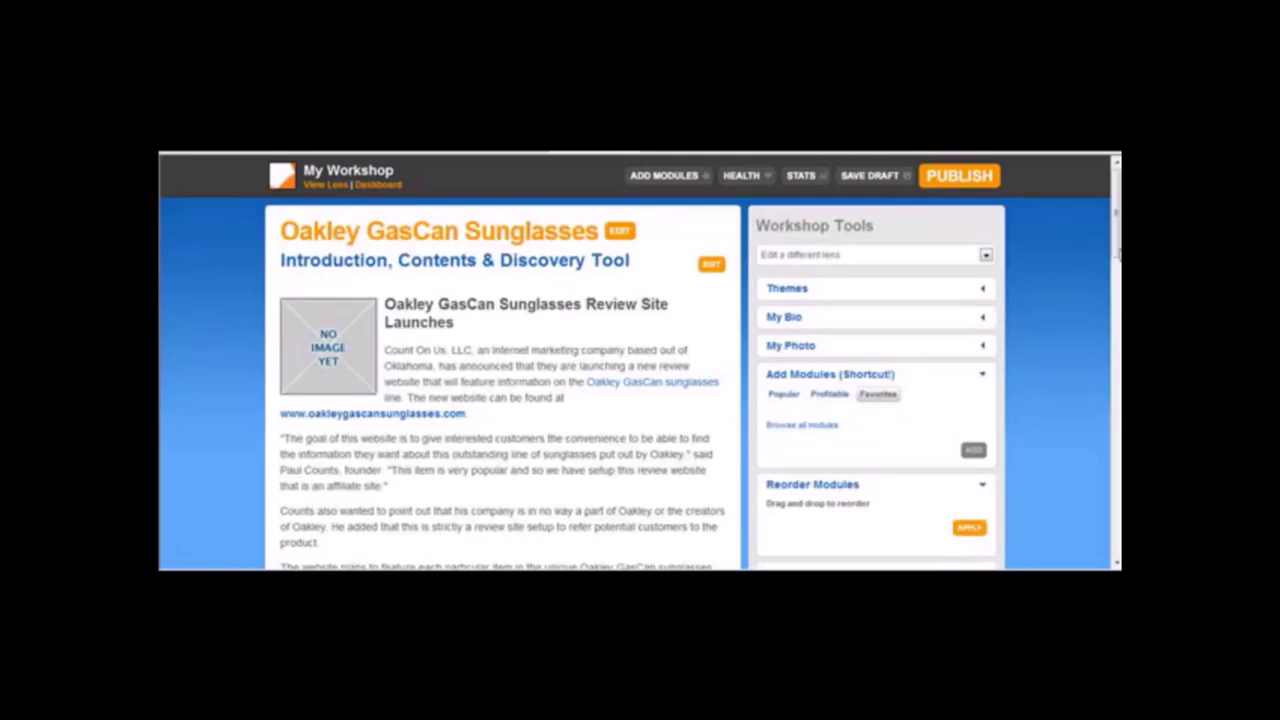
Cancel deleting the New Flickr Photos module and bring up its settings instead.
scroll(640, 380, down, 15)
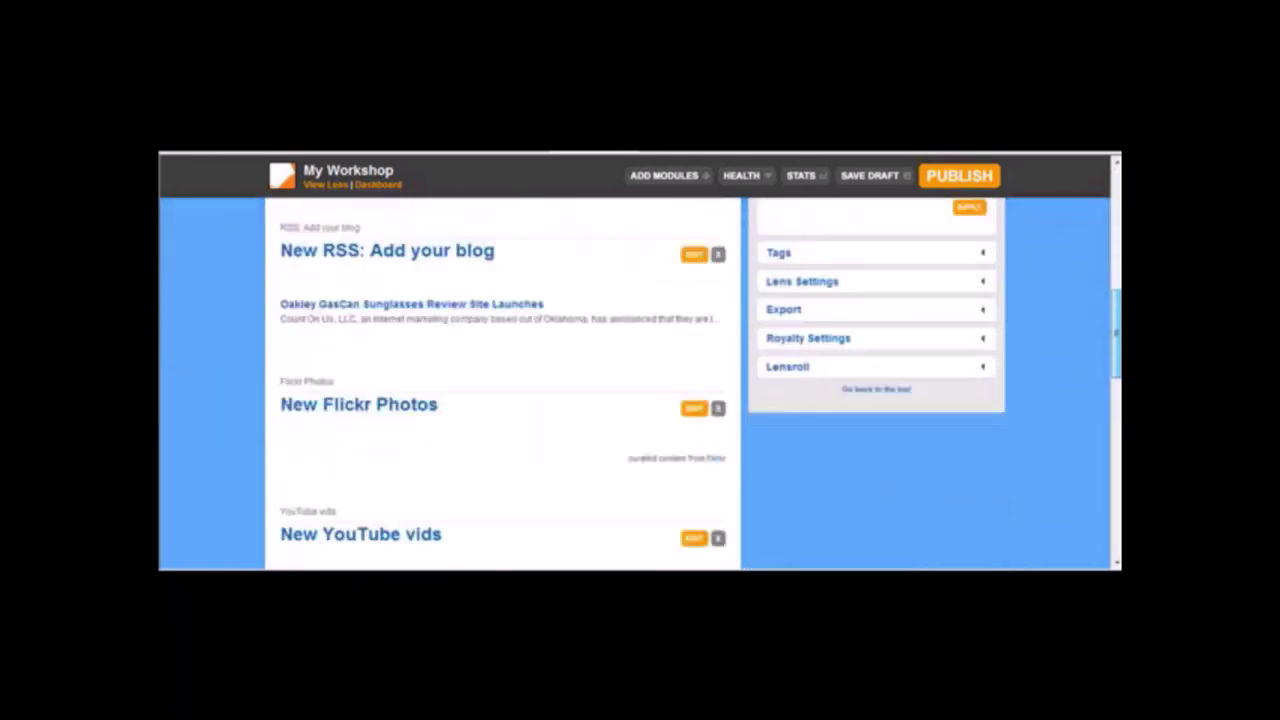
scroll(871, 360, down, 3)
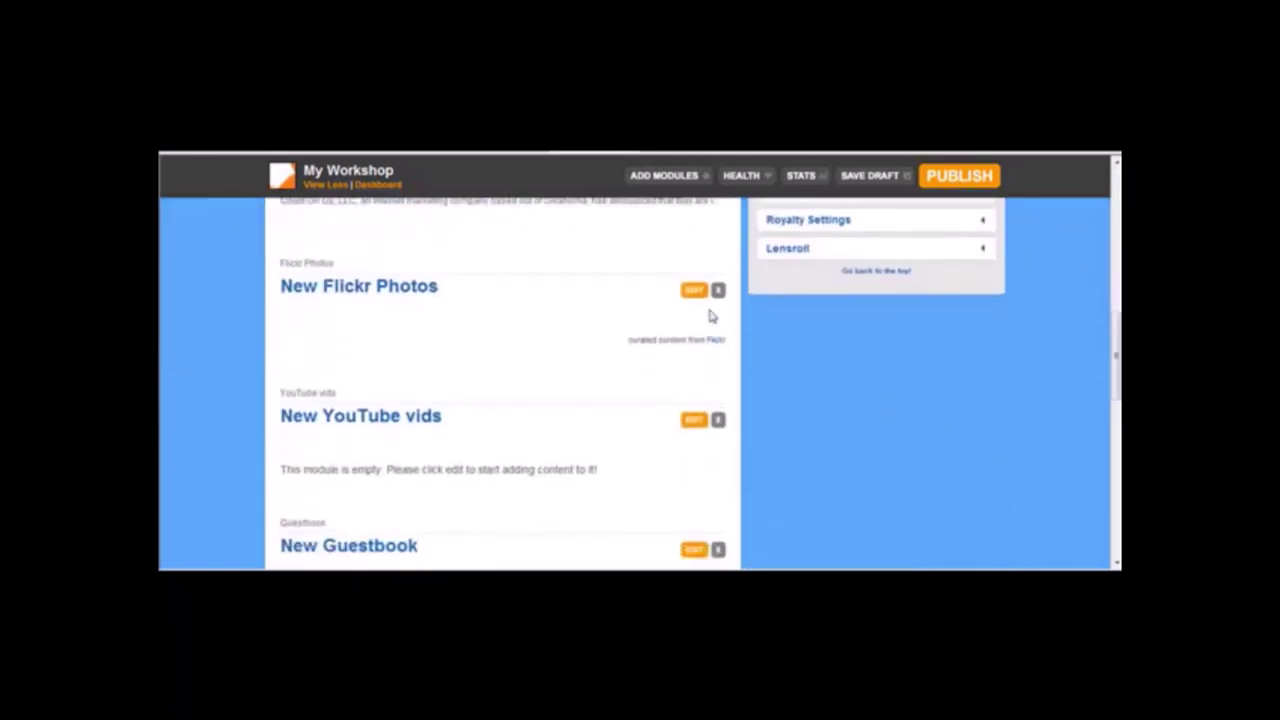
click(718, 290)
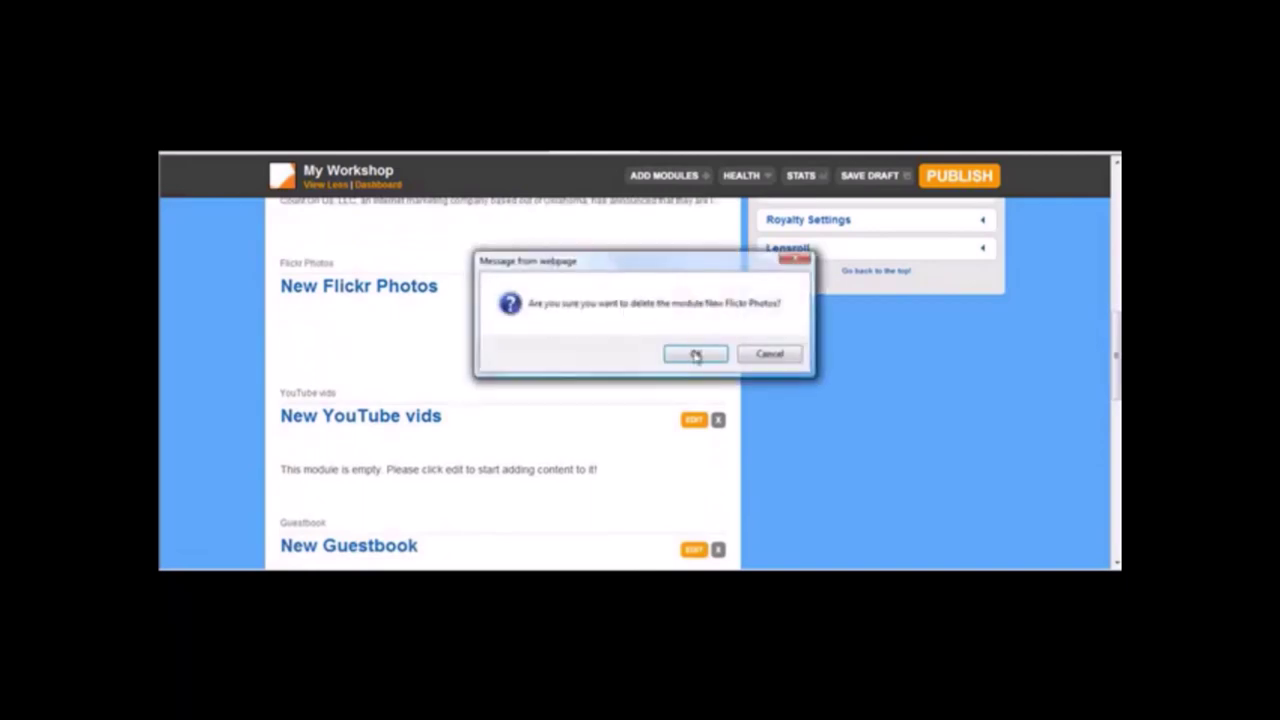
click(748, 358)
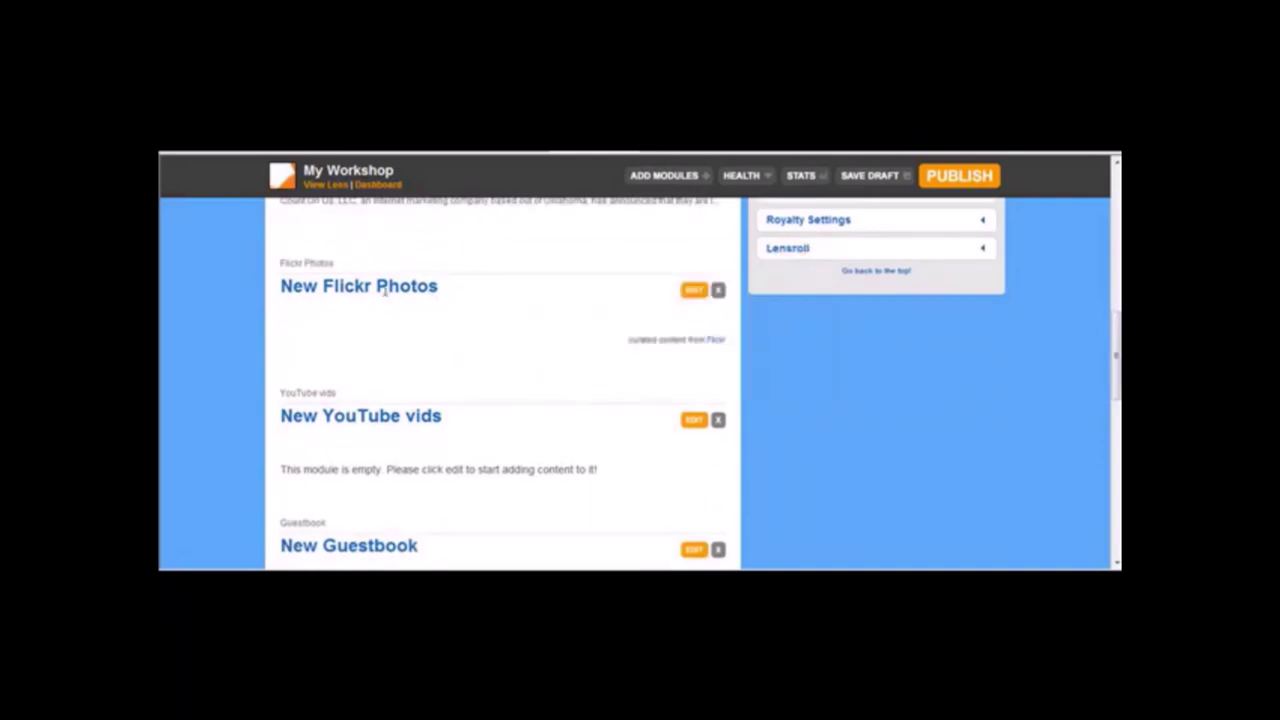
click(694, 293)
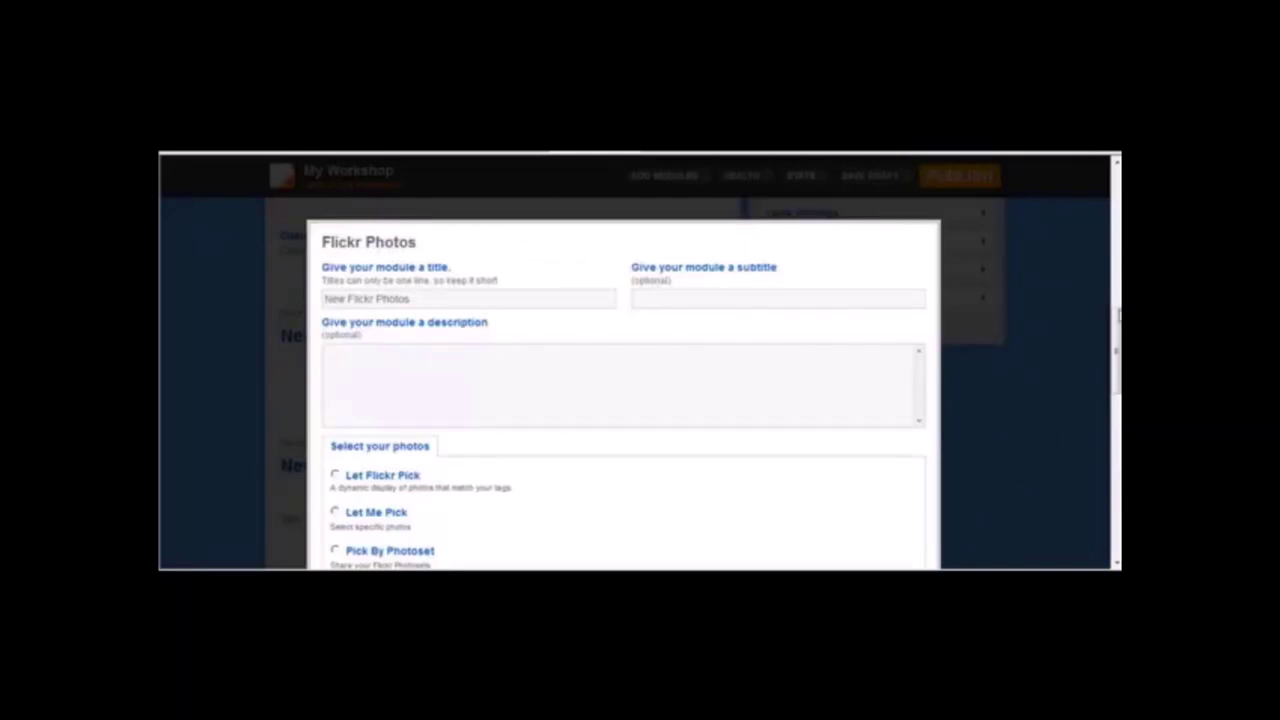
Let Flickr pick up to 5 photos tagged 'oakley sunglasses' and save the module.
scroll(909, 303, down, 3)
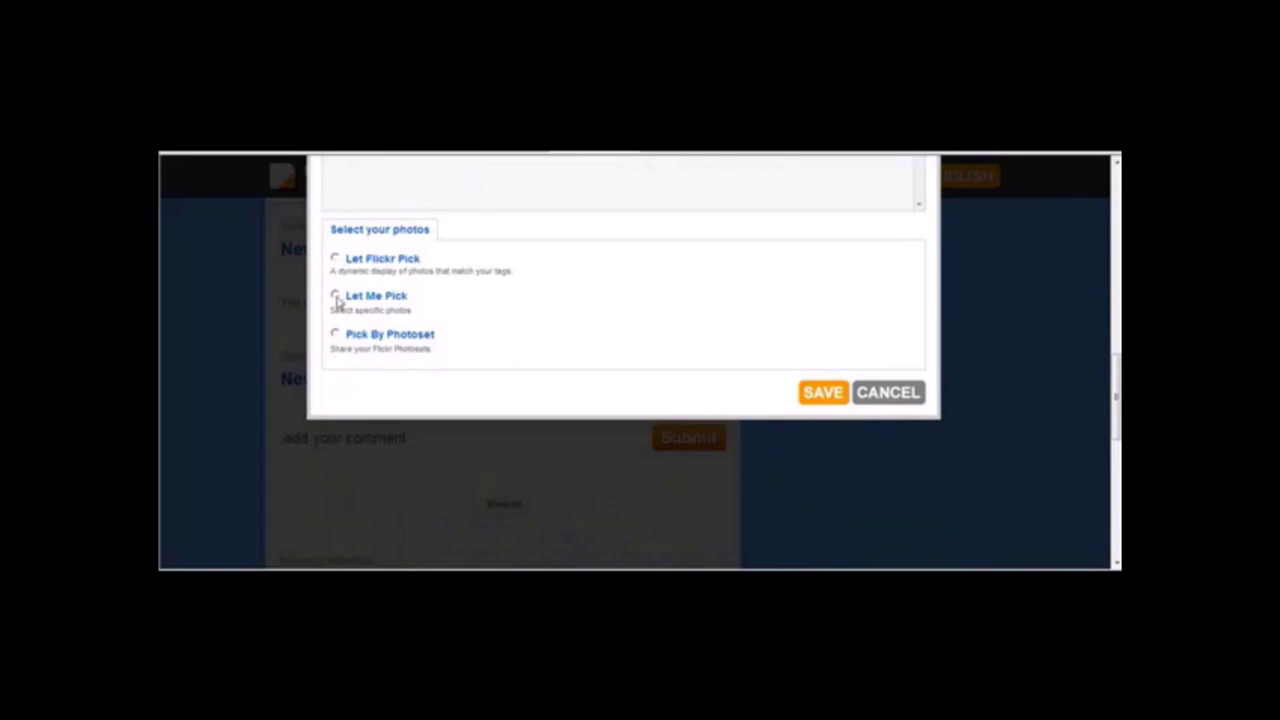
click(335, 258)
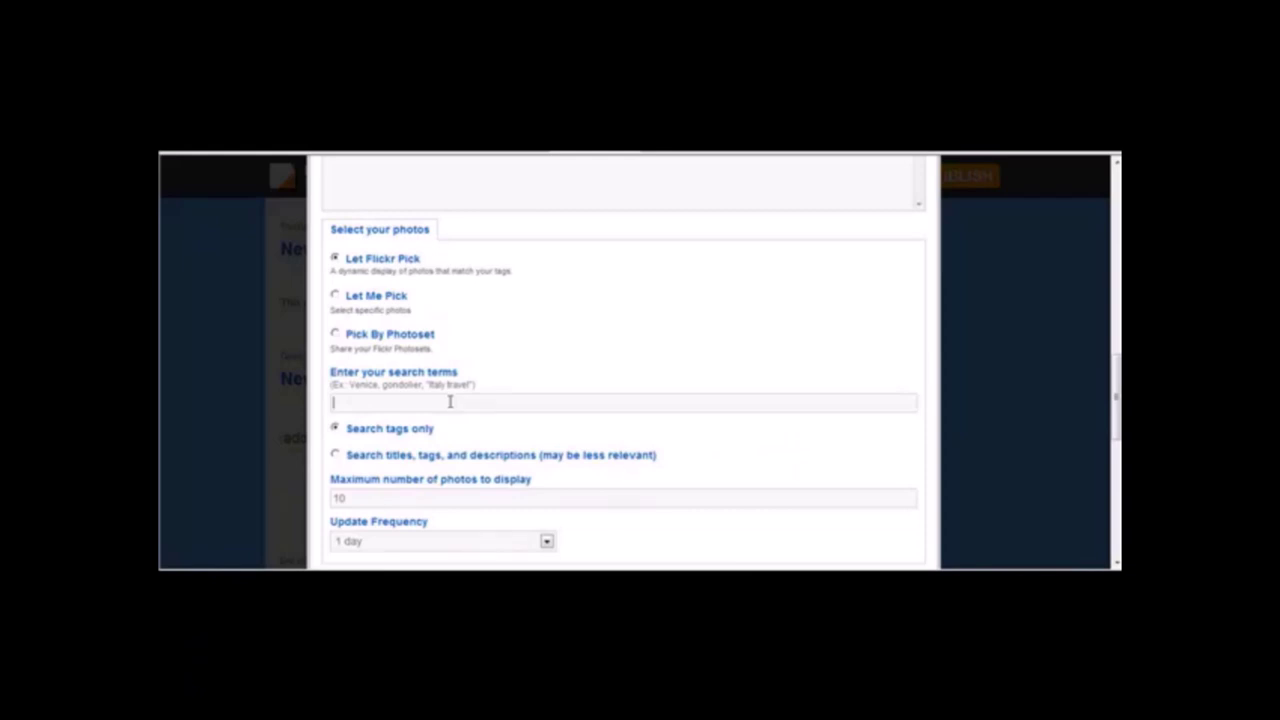
text(ake)
text(ey)
text( sunglasses)
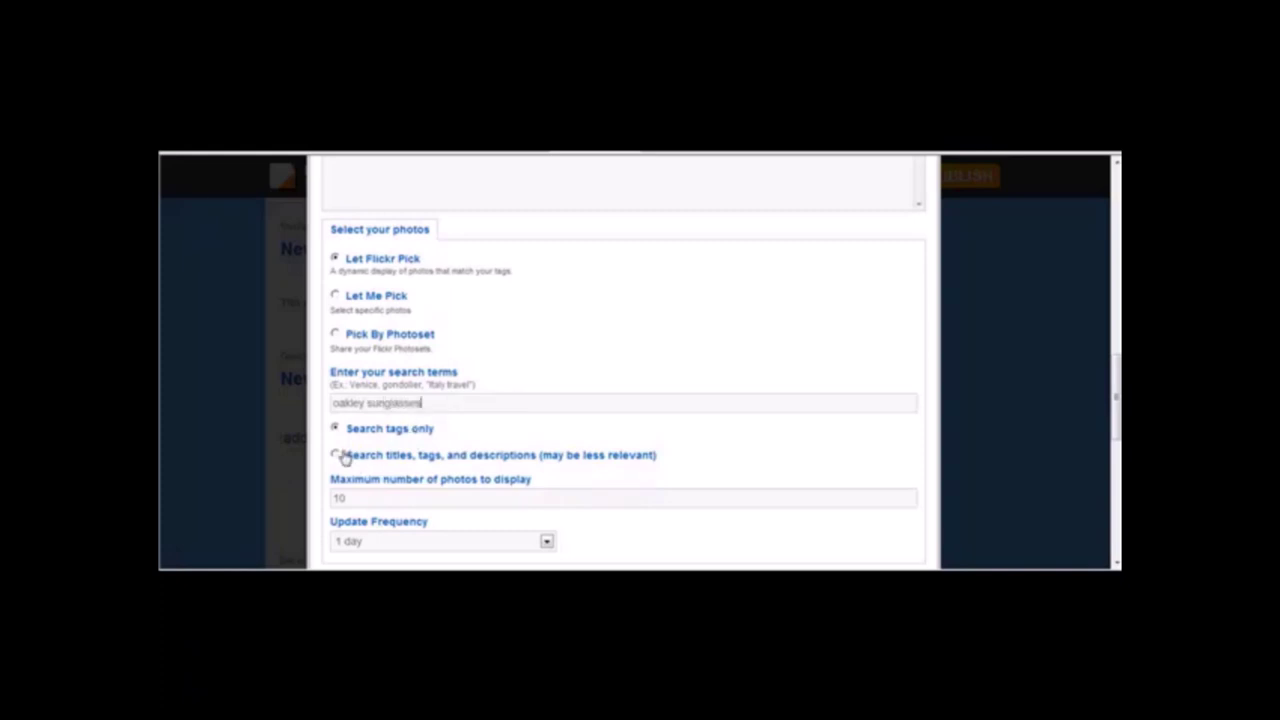
drag(400, 497, 248, 493)
text(5)
scroll(1115, 396, down, 3)
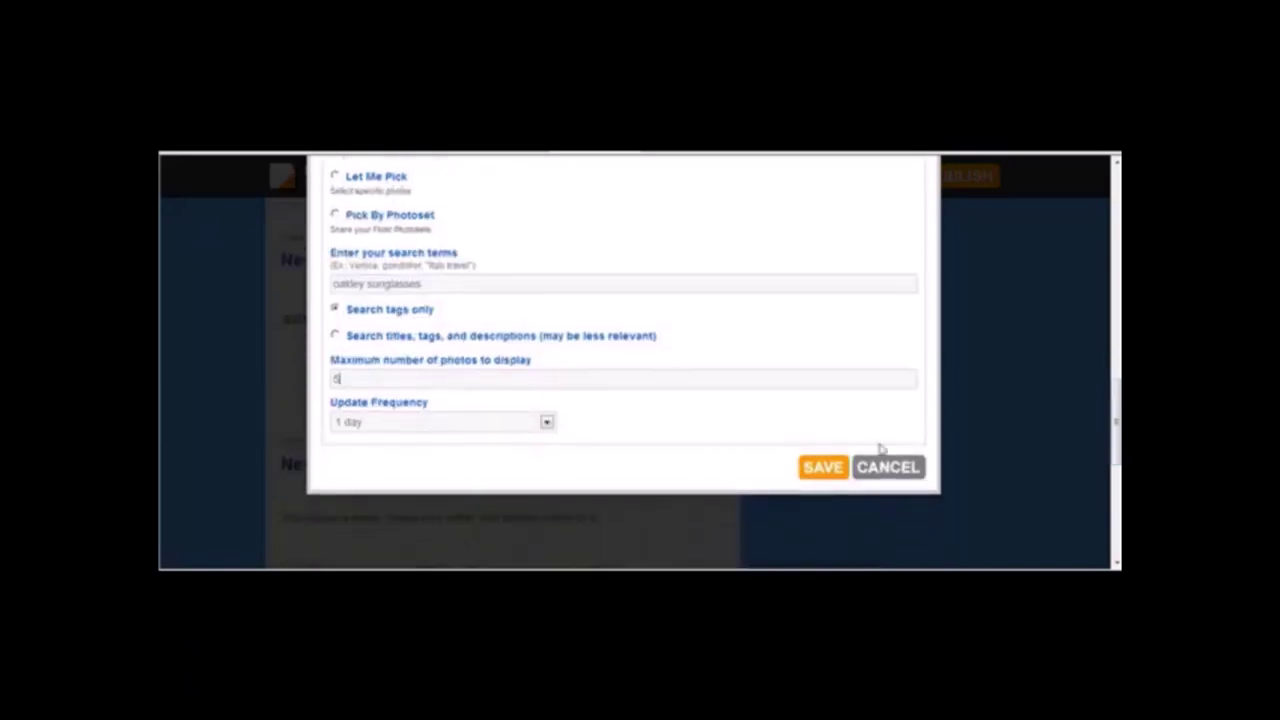
click(822, 470)
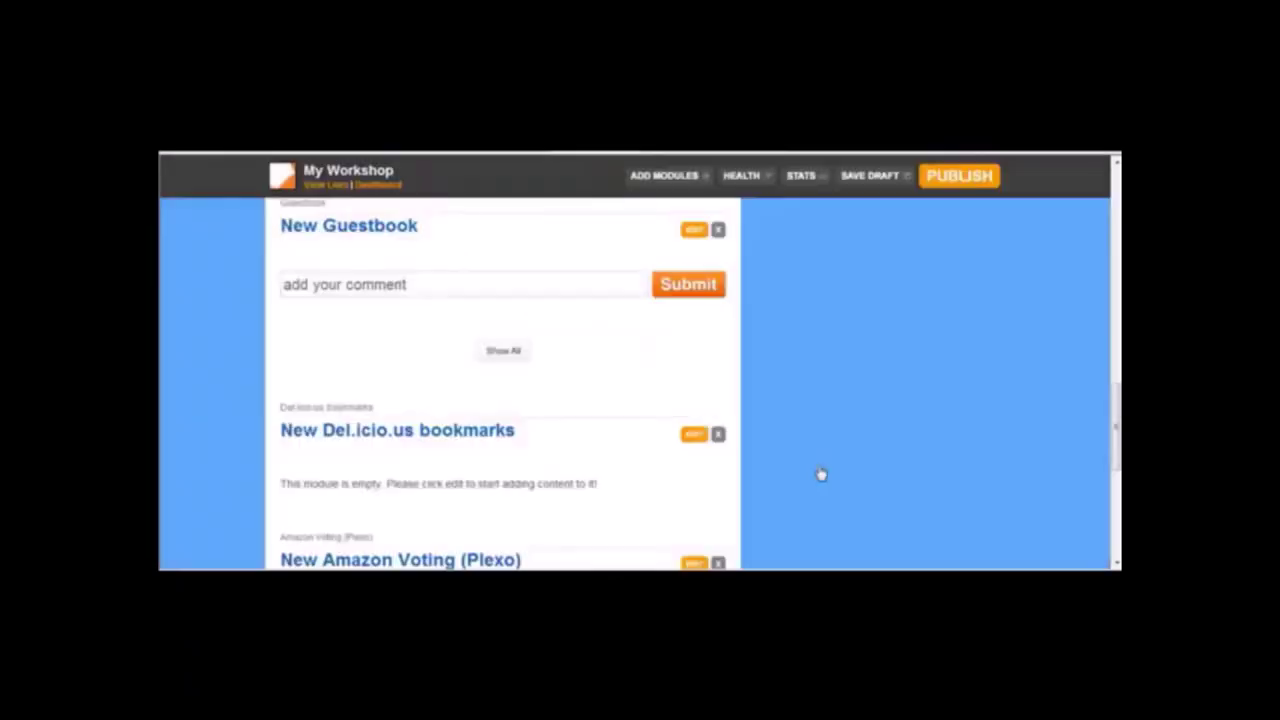
Review the New YouTube vids module's settings and cancel without changes.
scroll(1108, 332, up, 10)
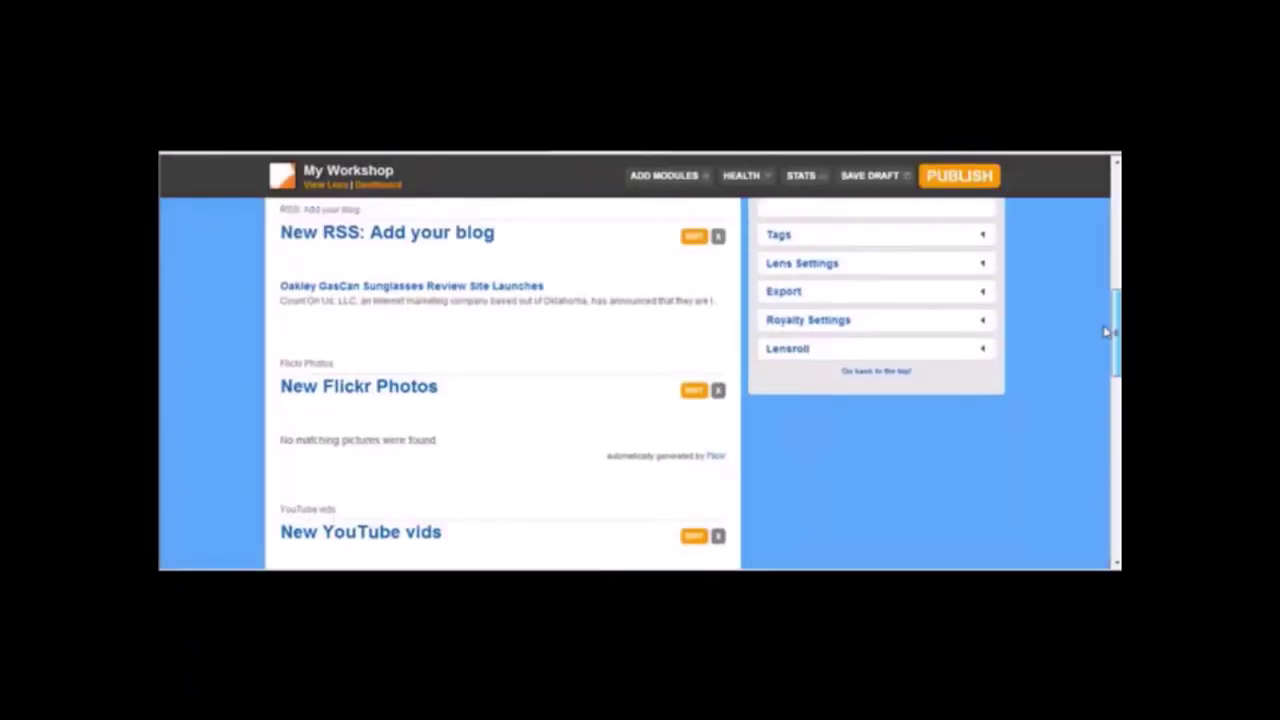
scroll(1108, 340, down, 3)
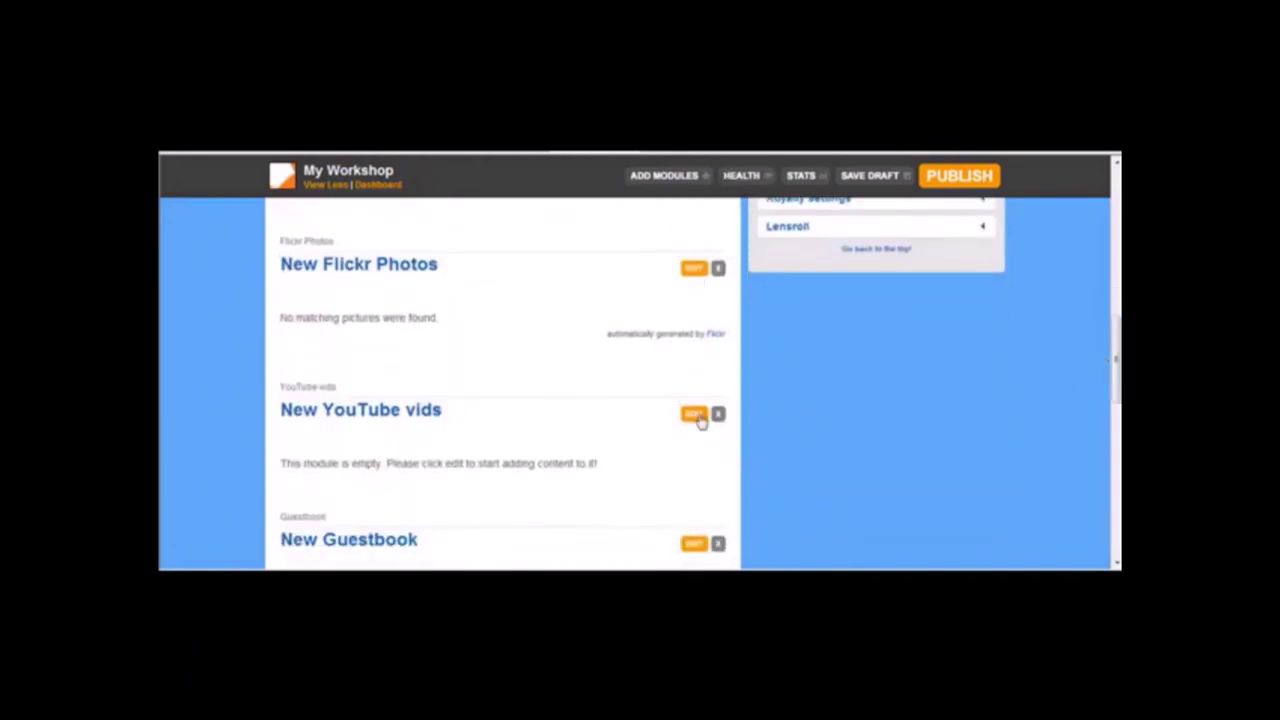
click(695, 415)
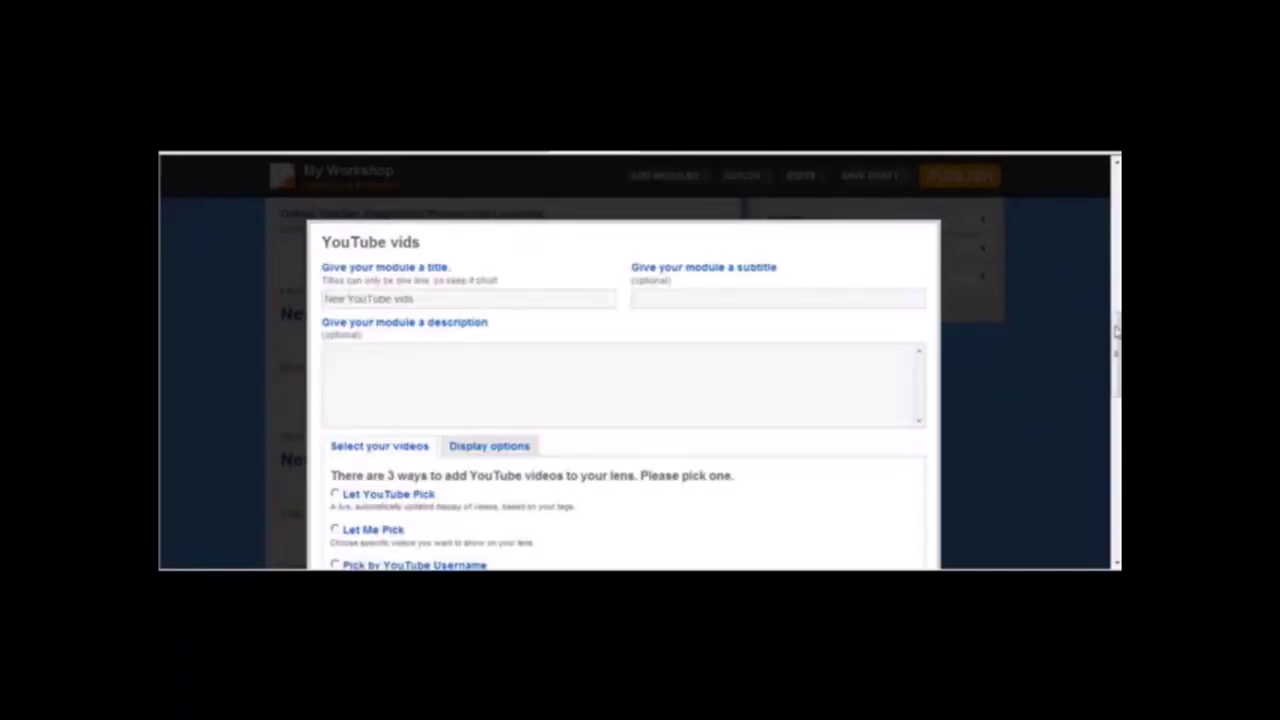
scroll(1117, 332, down, 3)
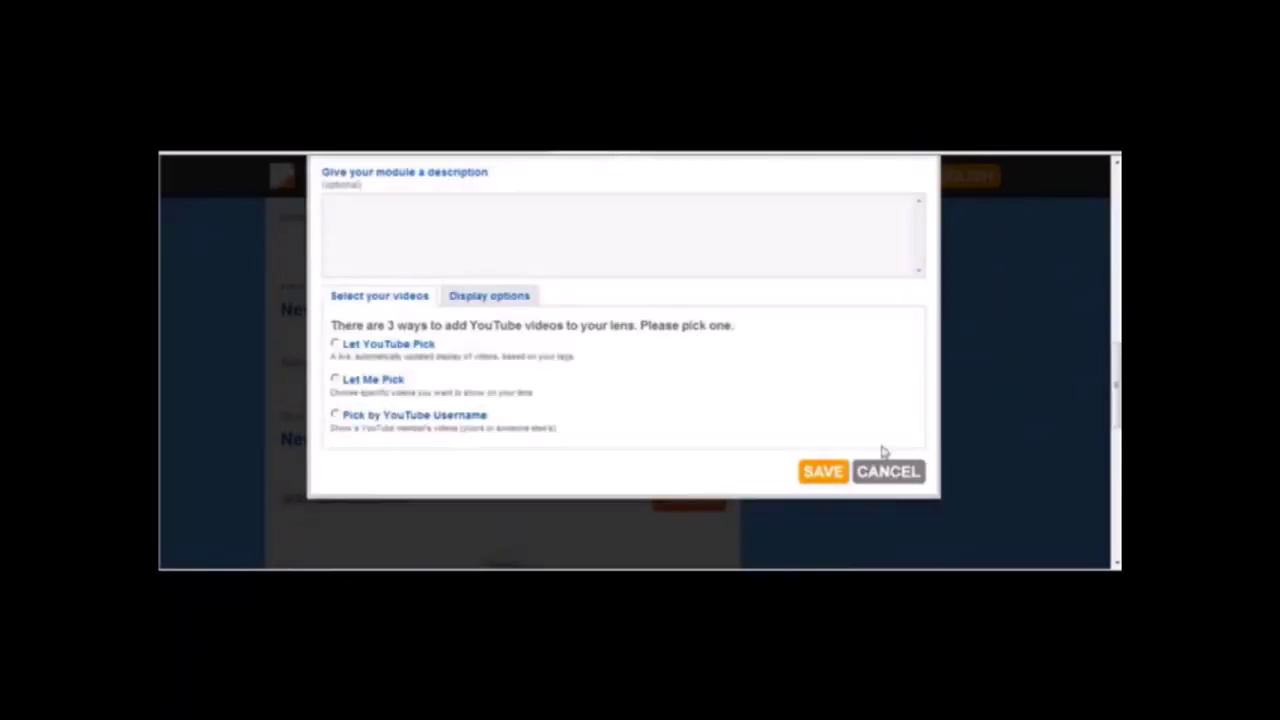
click(885, 470)
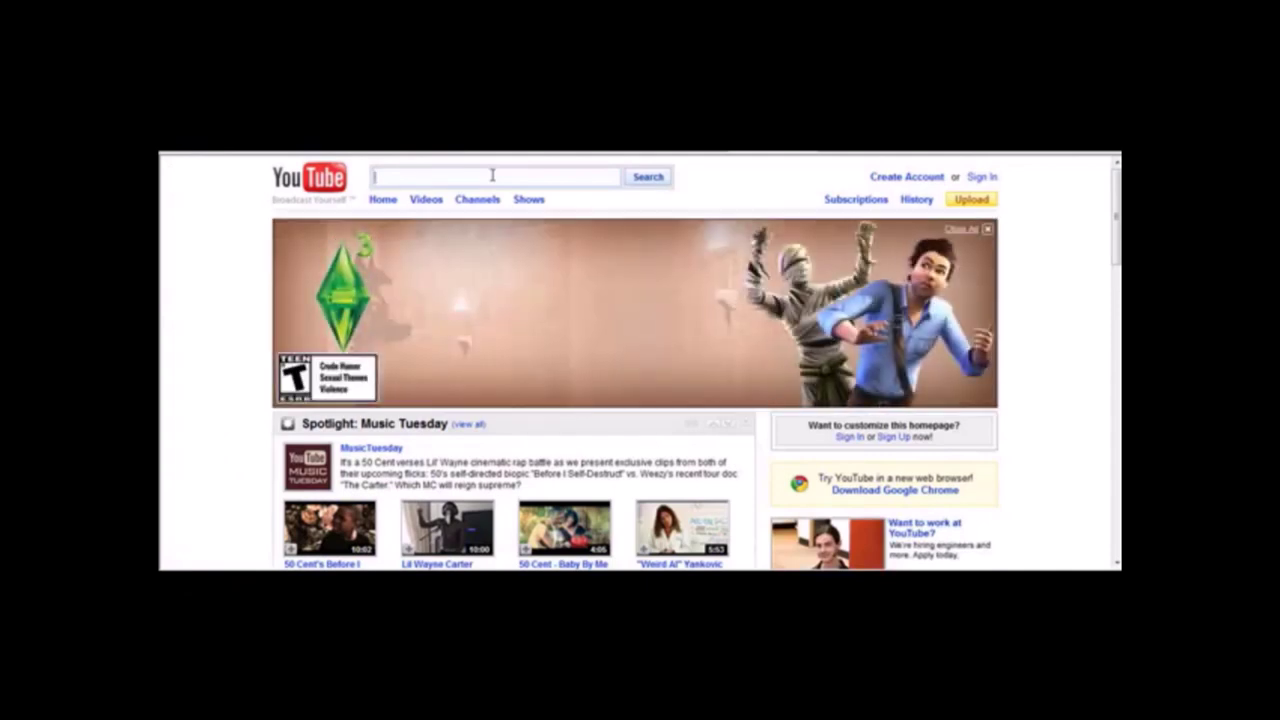
Search YouTube for 'oakley gascan'.
text(oakley gascan)
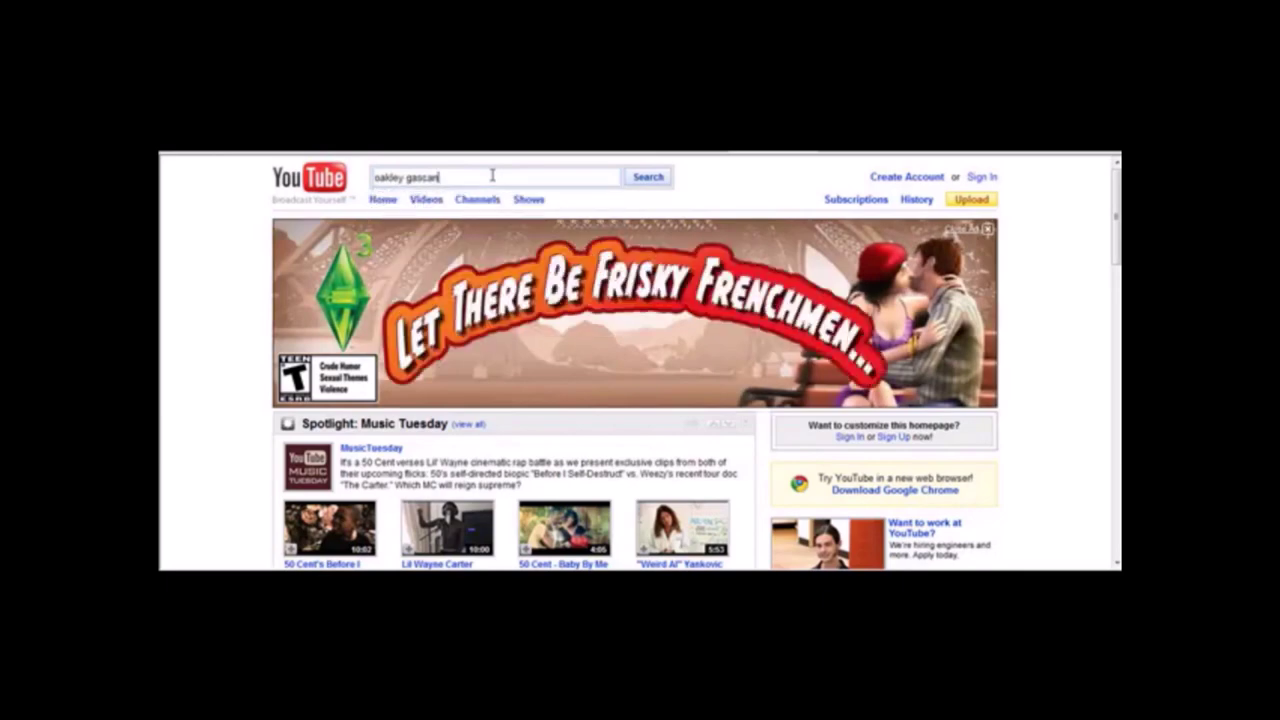
key(Return)
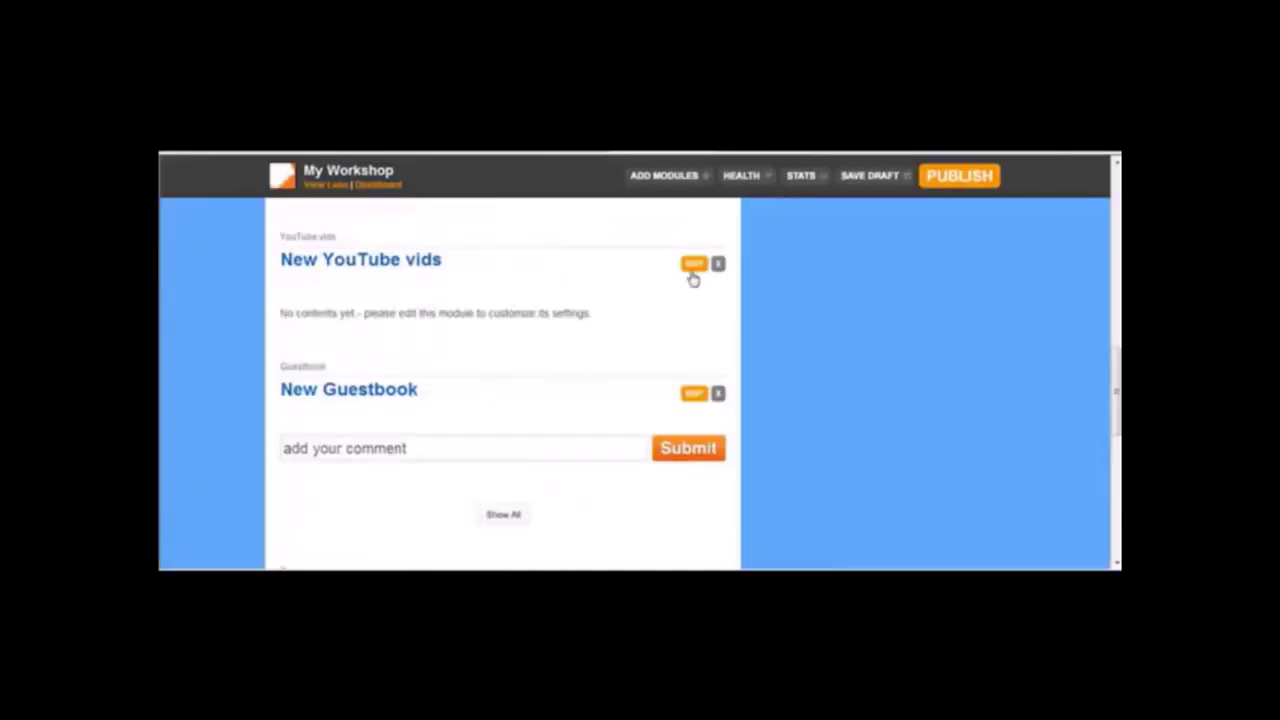
Set the YouTube module to Let Me Pick with the pasted video URL and save it.
click(694, 263)
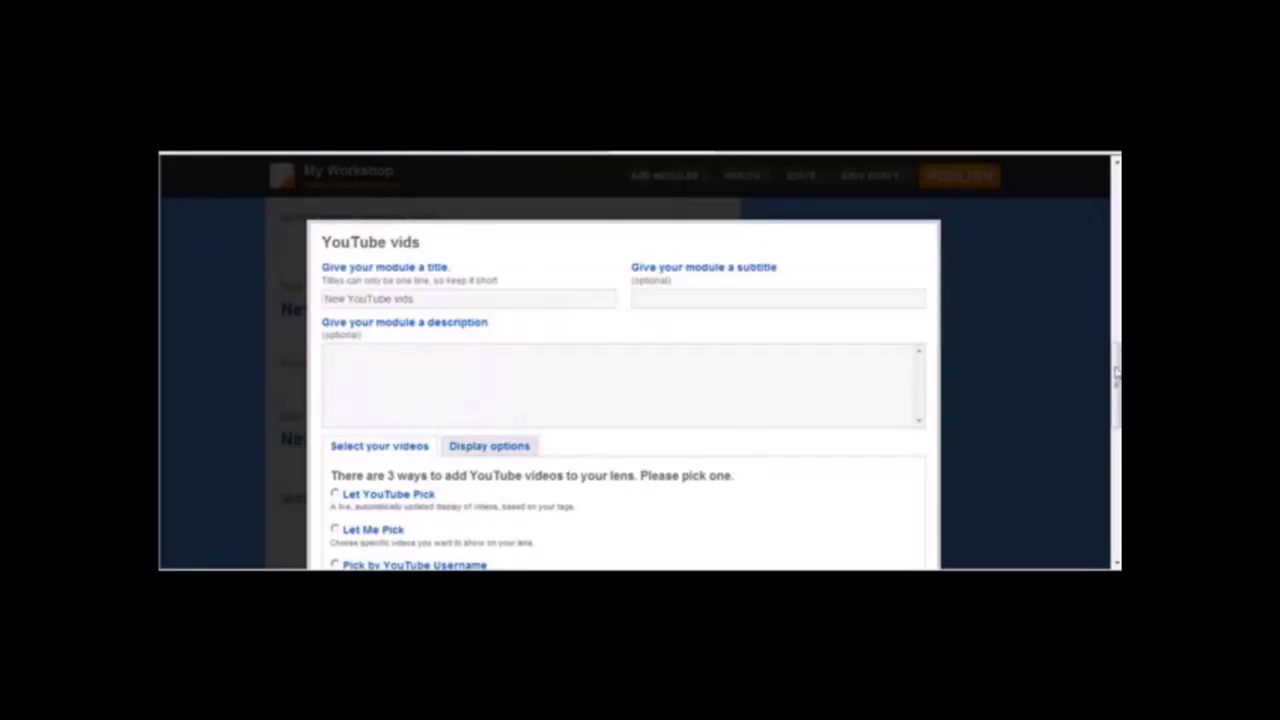
scroll(1117, 370, down, 3)
click(337, 389)
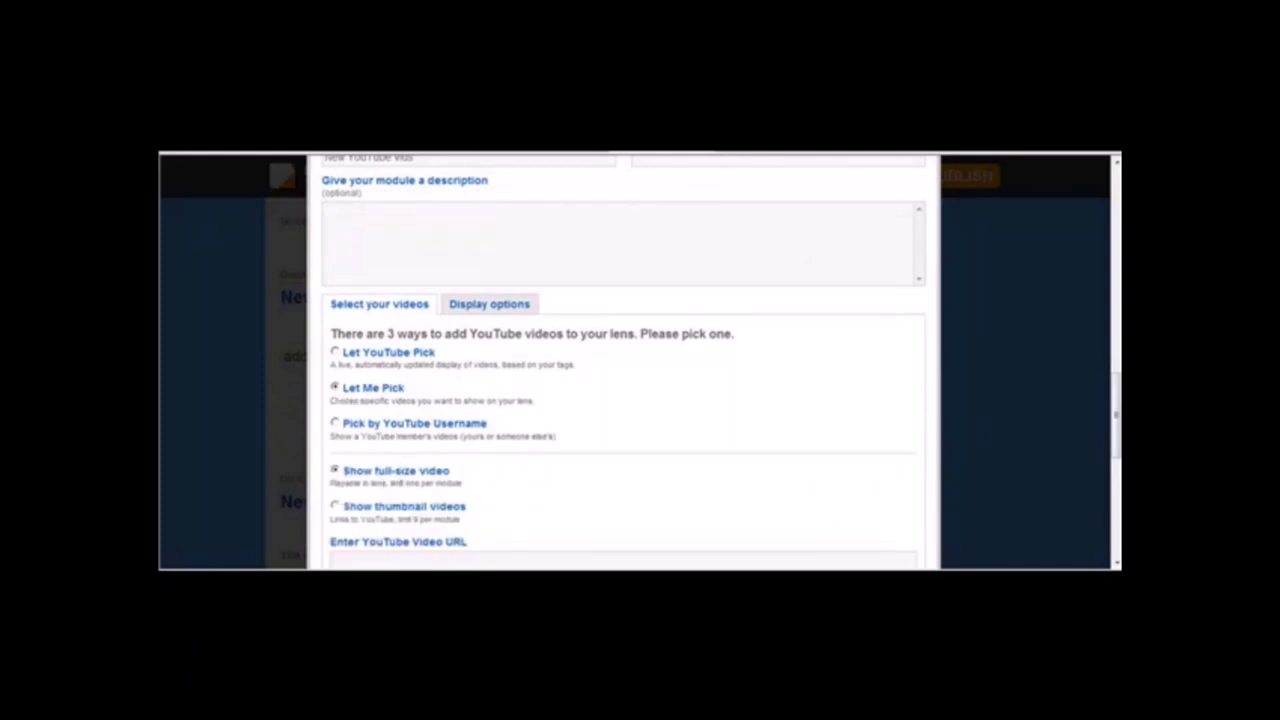
scroll(660, 368, down, 3)
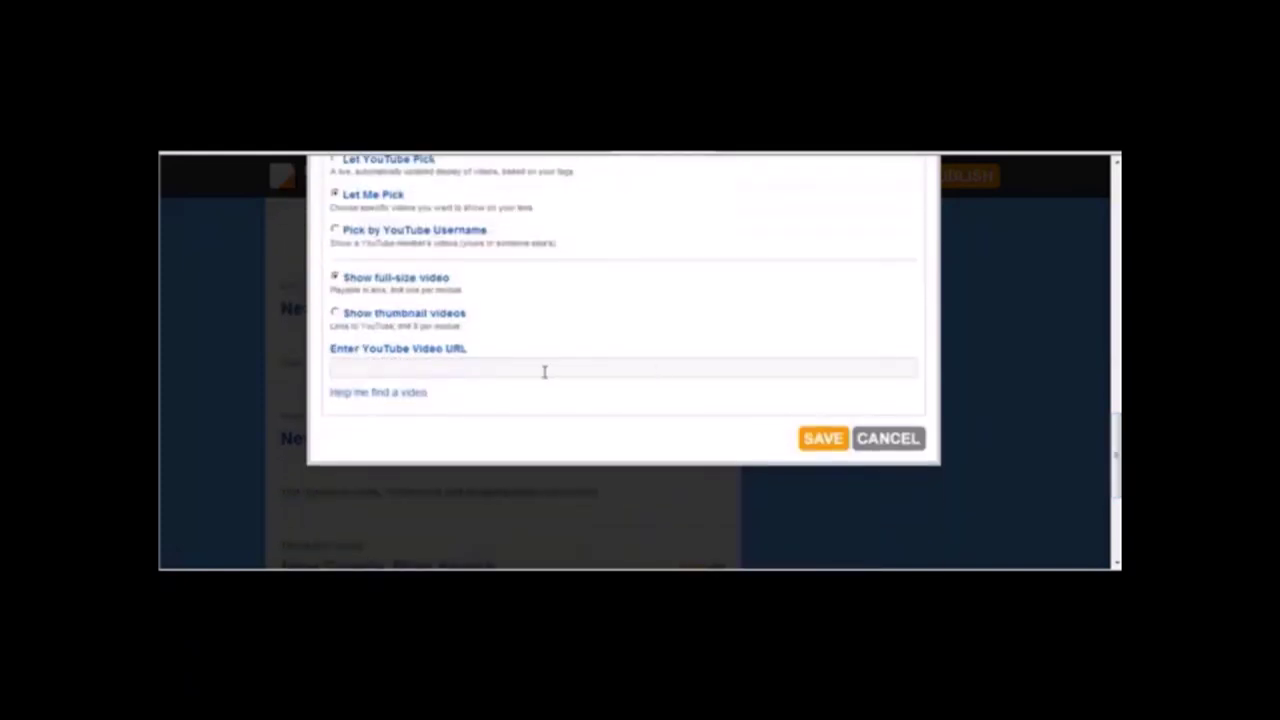
key(ctrl+v)
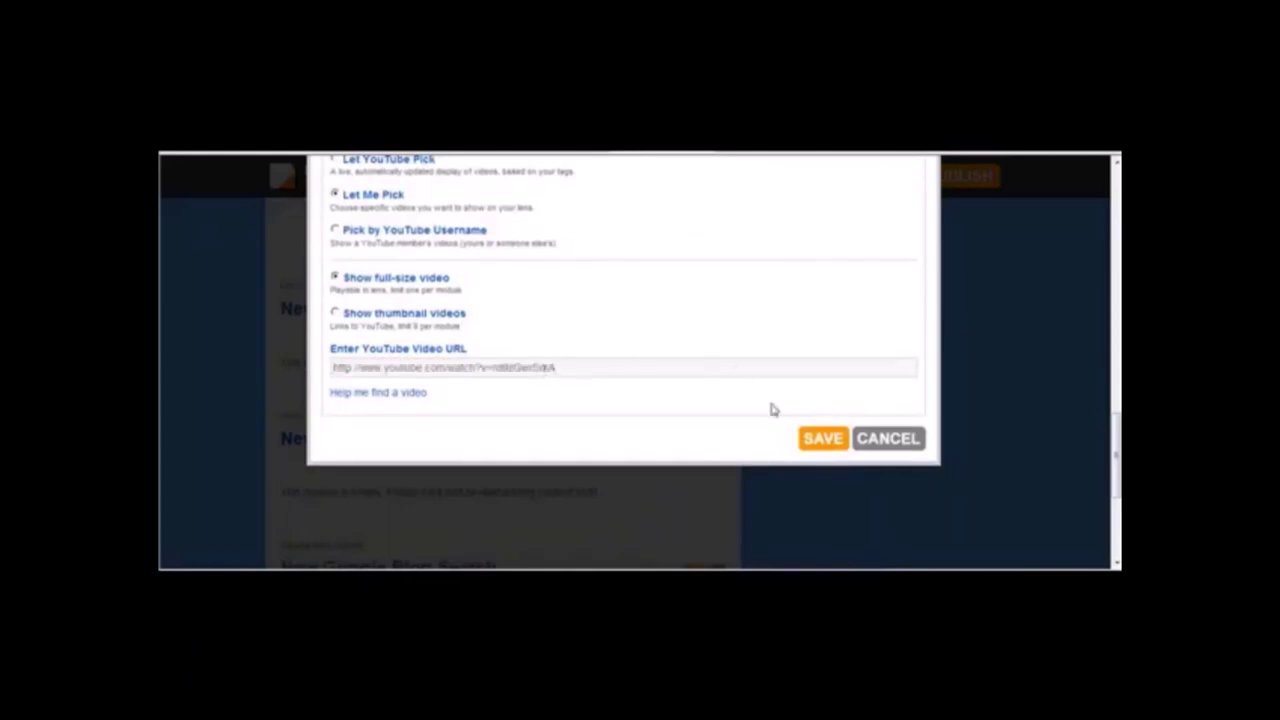
click(815, 443)
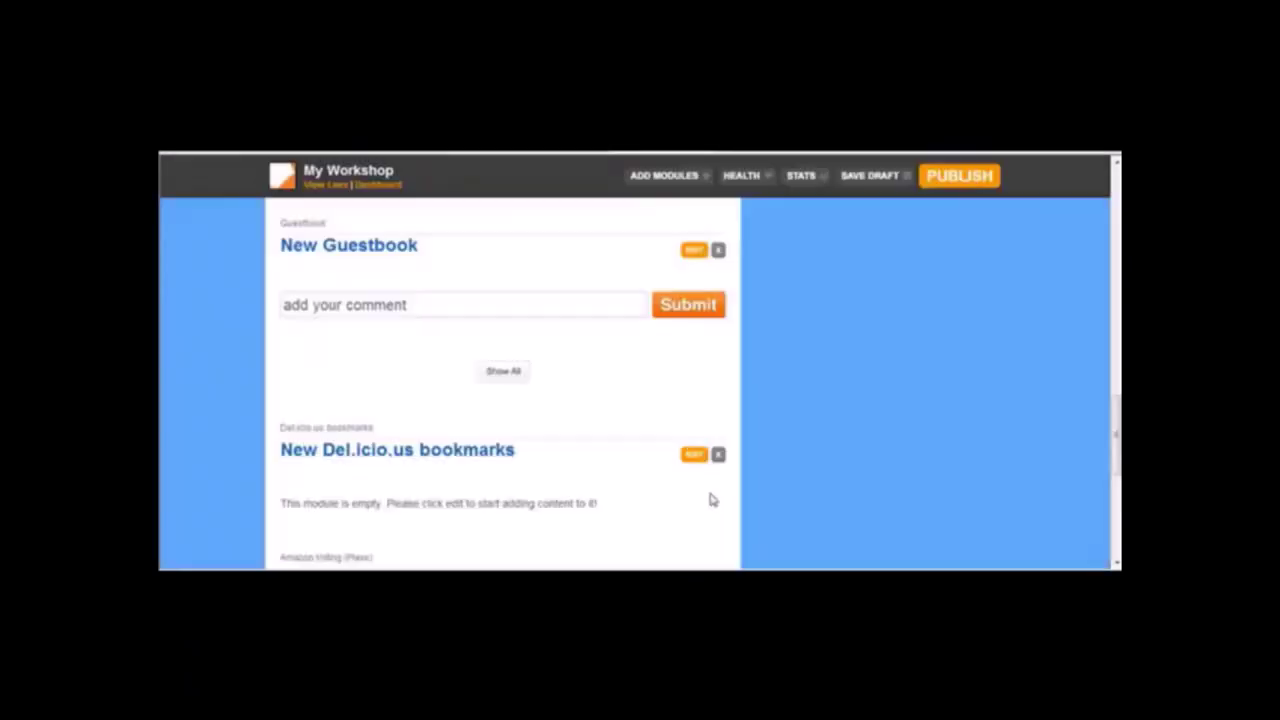
Set the Del.icio.us module to show popular bookmarks for the 'oakley' tag and save it.
drag(1117, 428, 1117, 460)
click(694, 299)
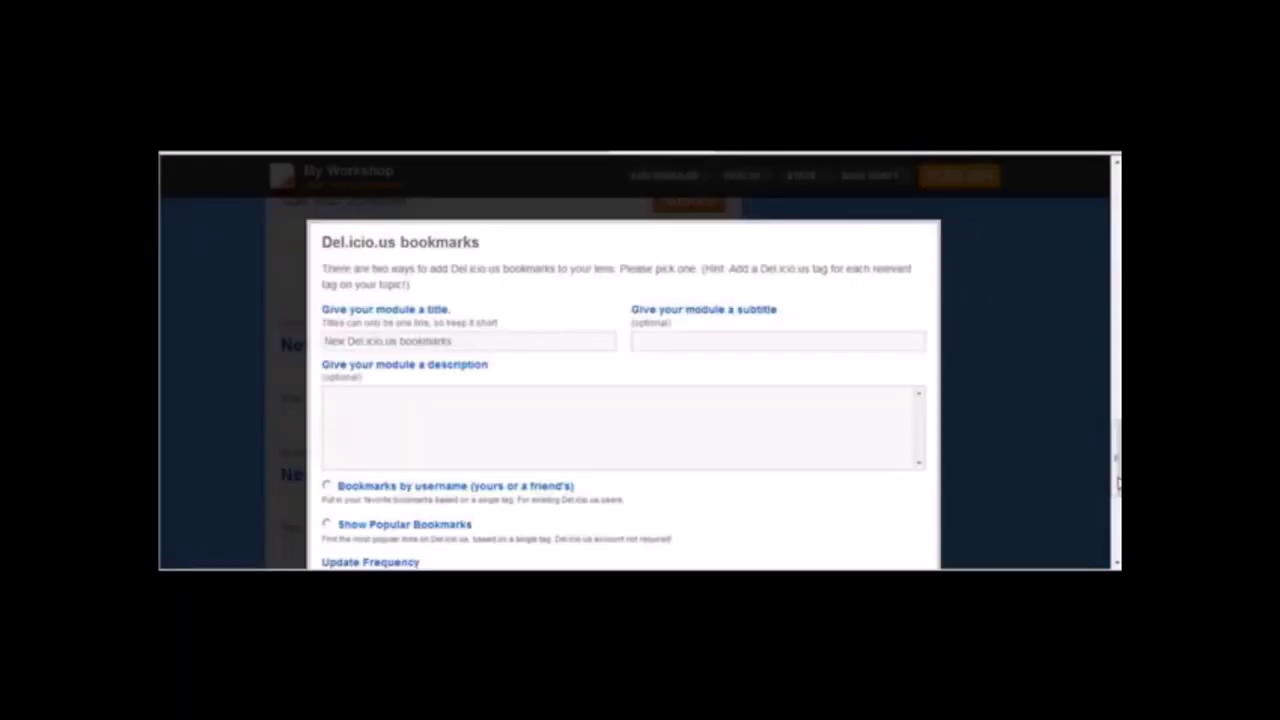
scroll(1117, 480, down, 3)
click(338, 358)
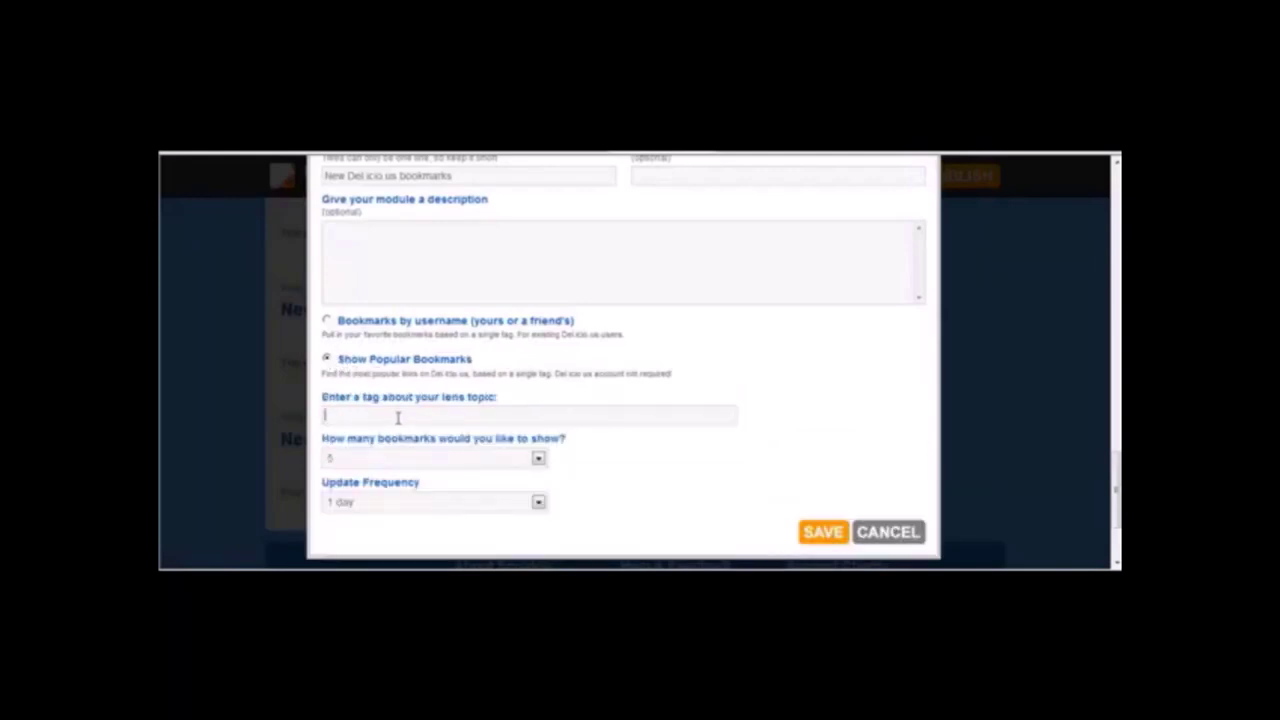
text(cas)
click(812, 532)
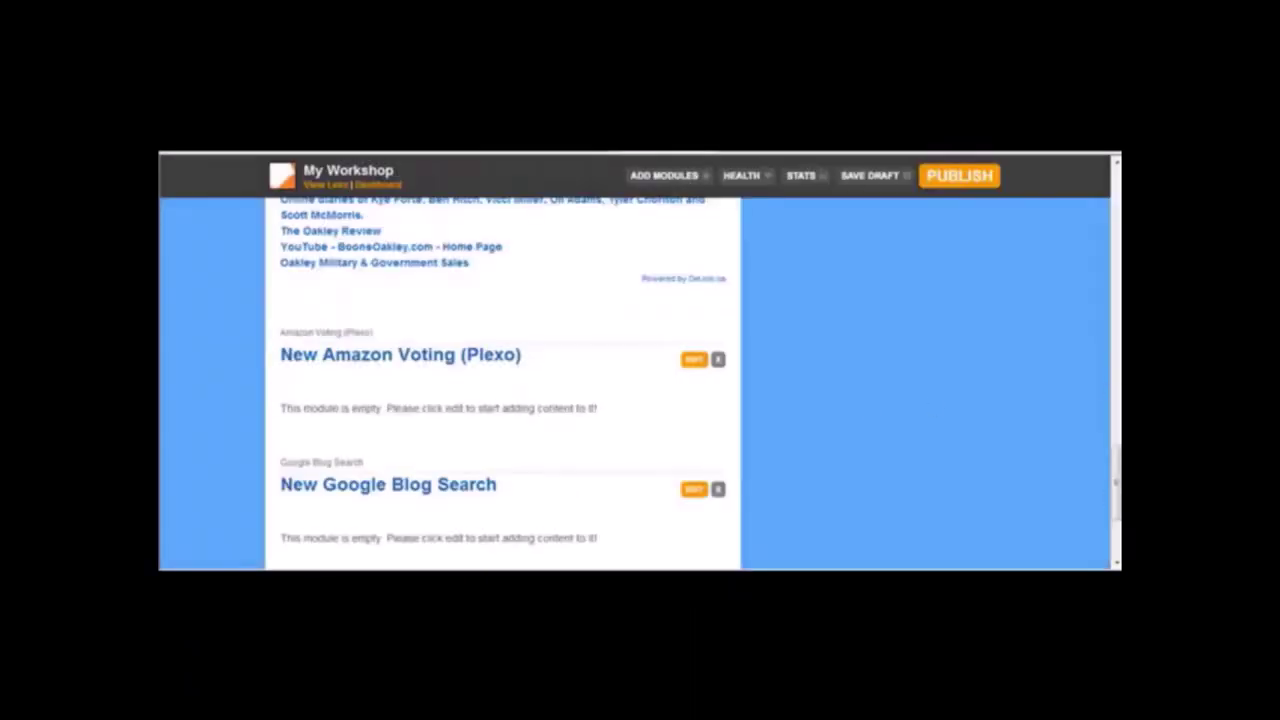
Delete the empty Amazon Voting (Plexo) module and confirm the removal.
mouse_move(1108, 498)
mouse_down()
mouse_move(1112, 488)
mouse_move(1113, 516)
mouse_up()
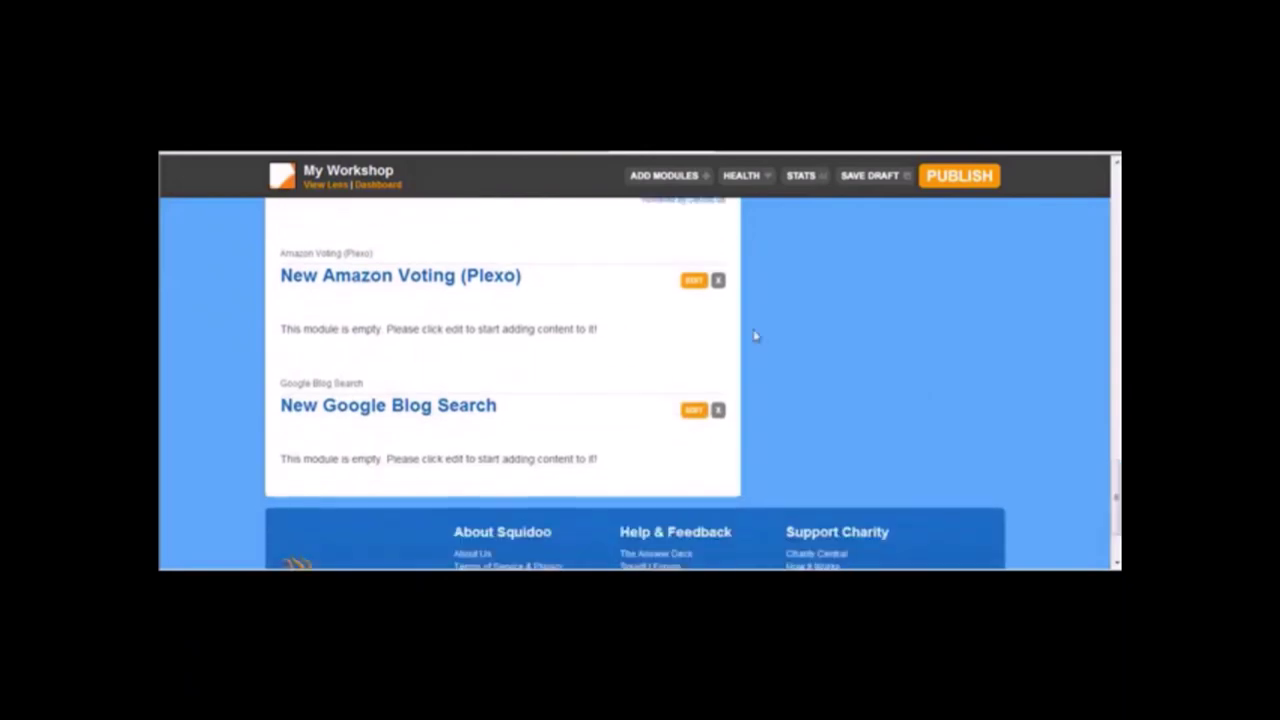
click(717, 283)
click(700, 355)
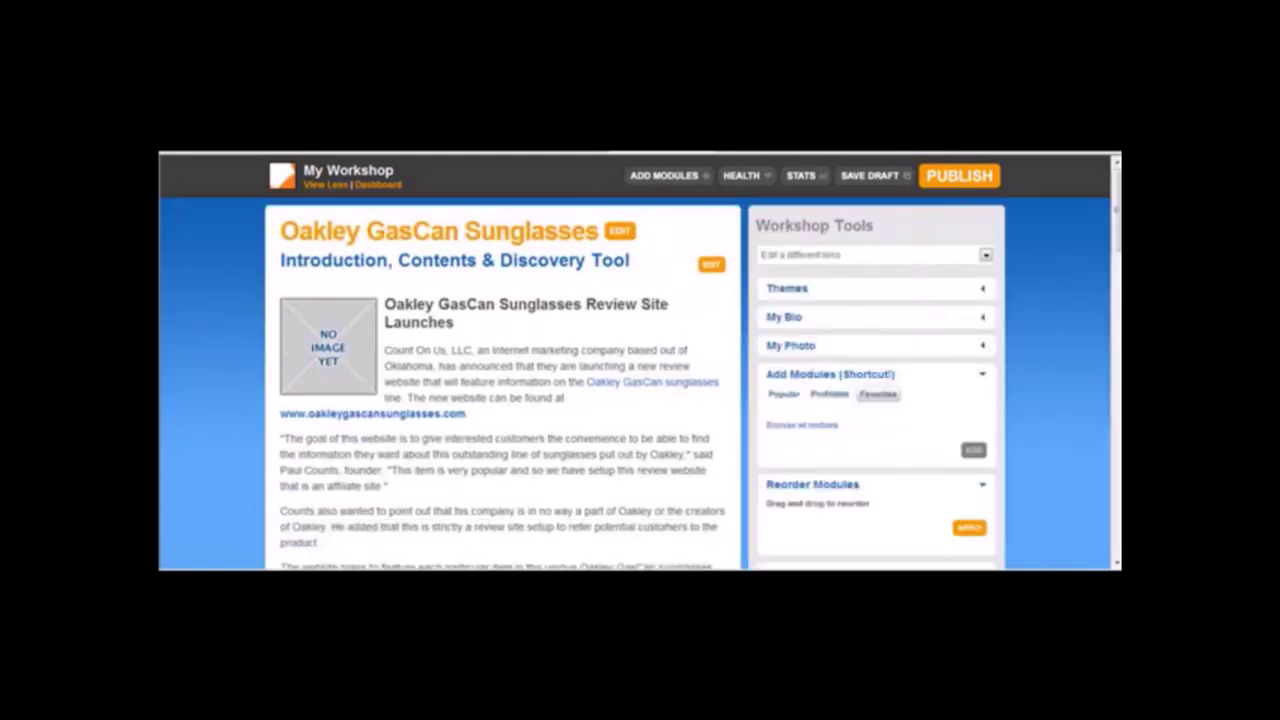
scroll(640, 380, down, 20)
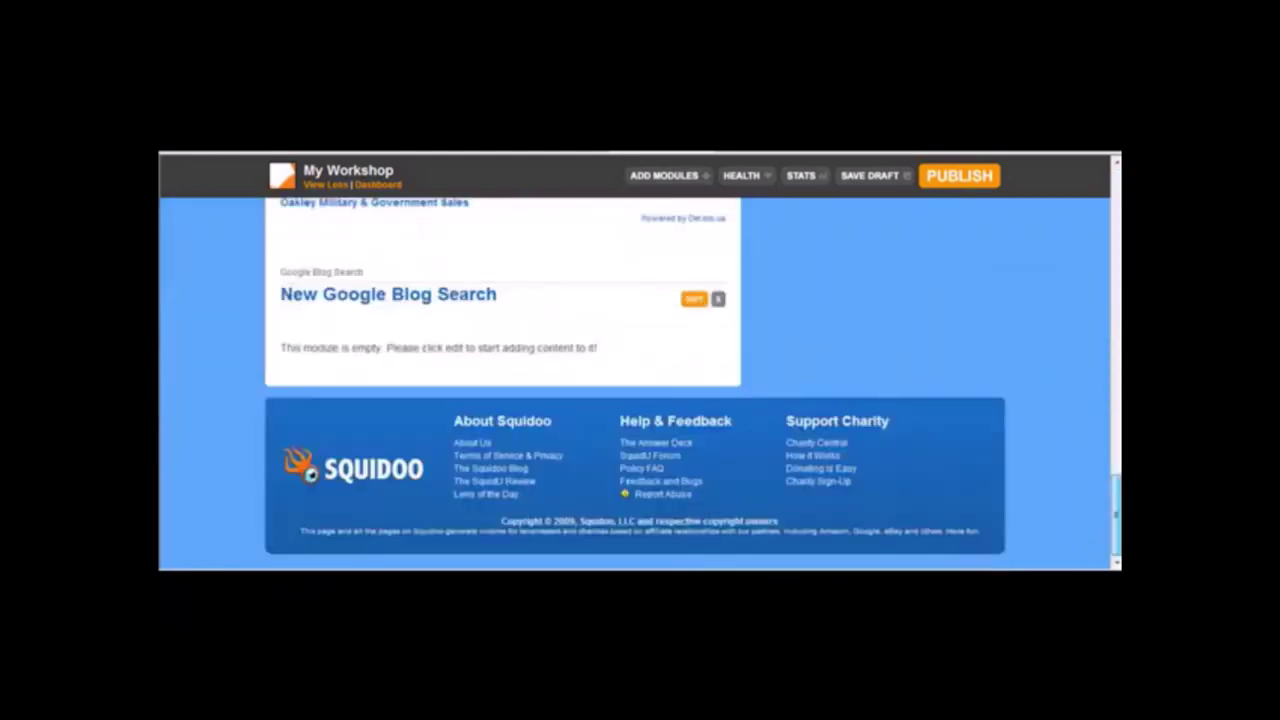
click(693, 298)
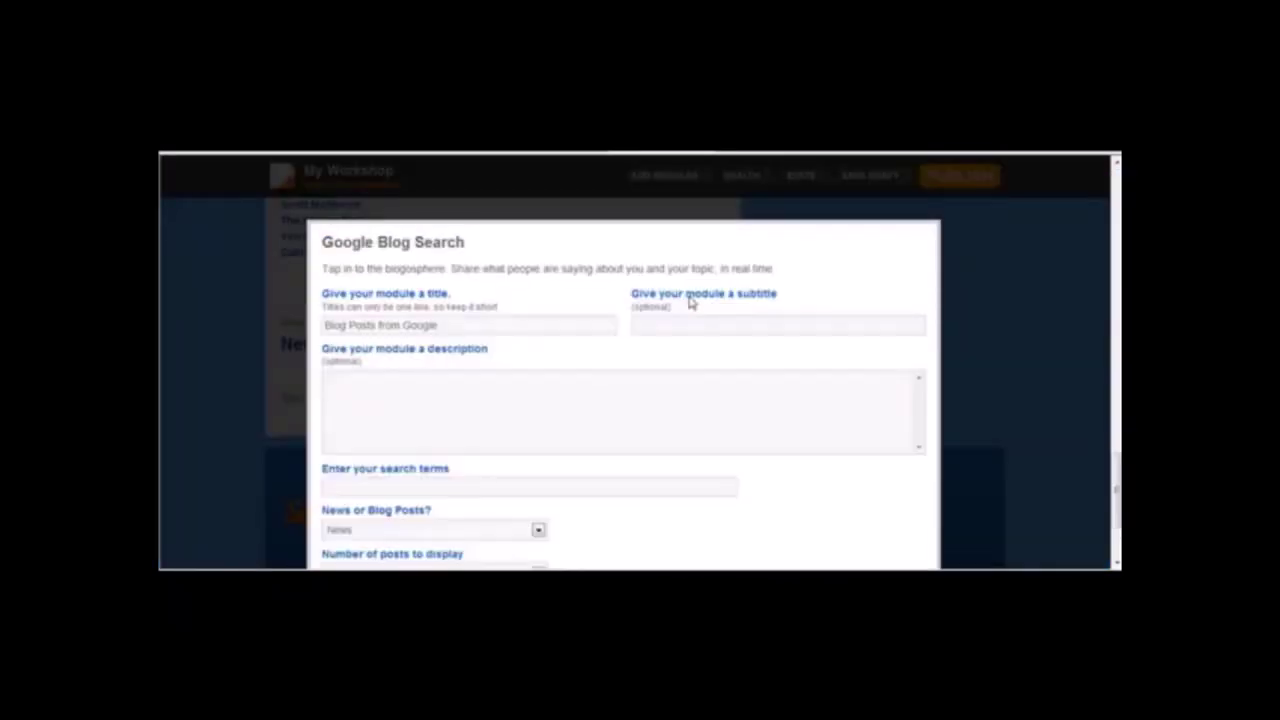
Give Google Blog Search the terms 'oakley gascan', switch News to Blogs, and save.
click(432, 486)
text(oakley gascan)
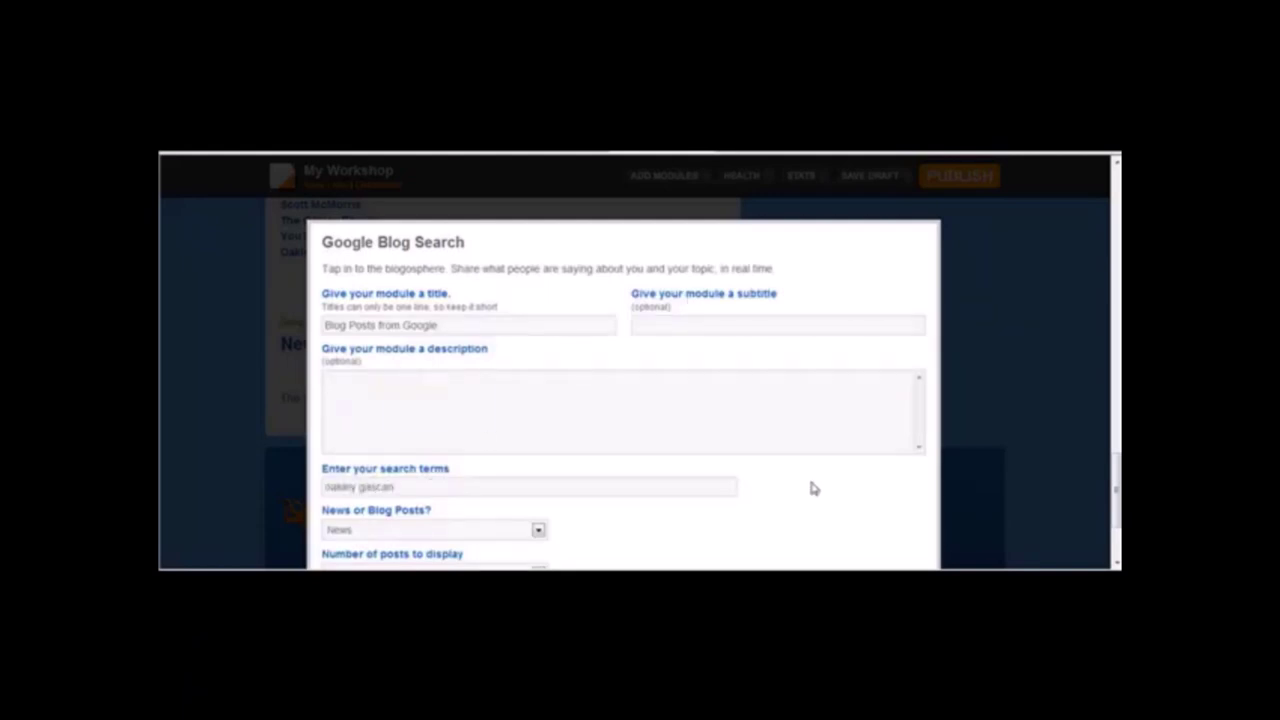
drag(1118, 426, 1100, 486)
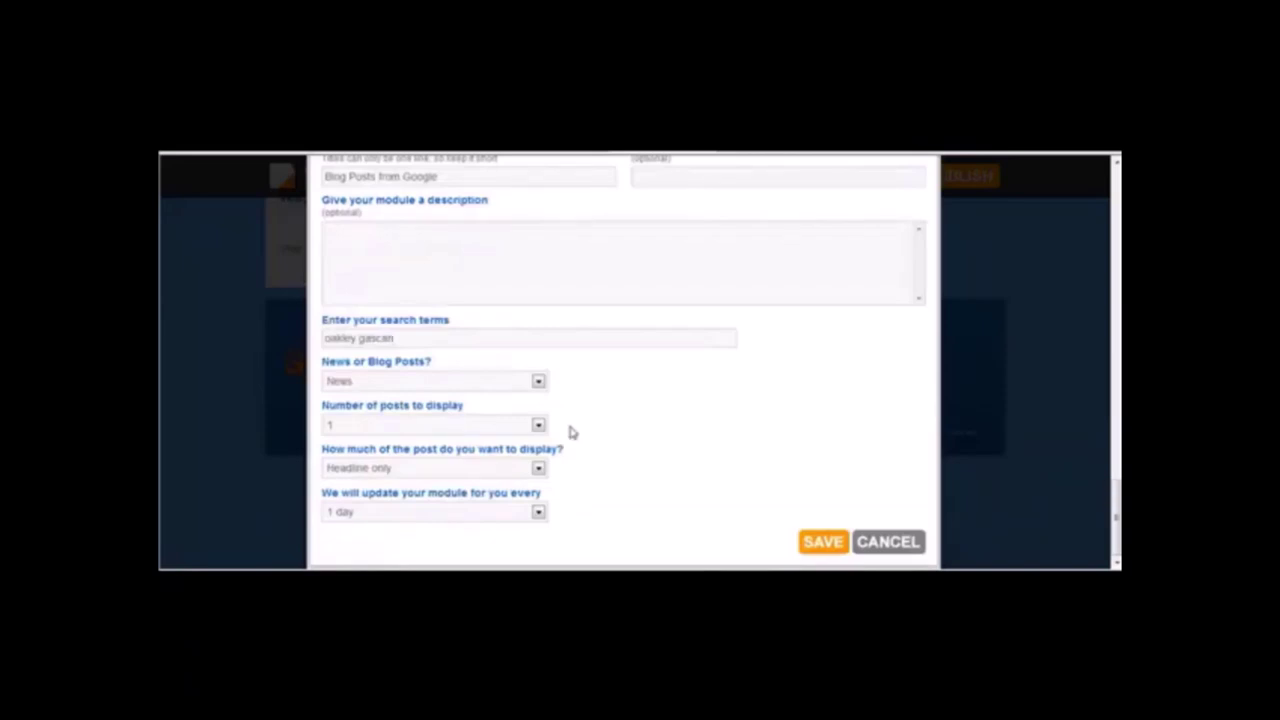
click(538, 381)
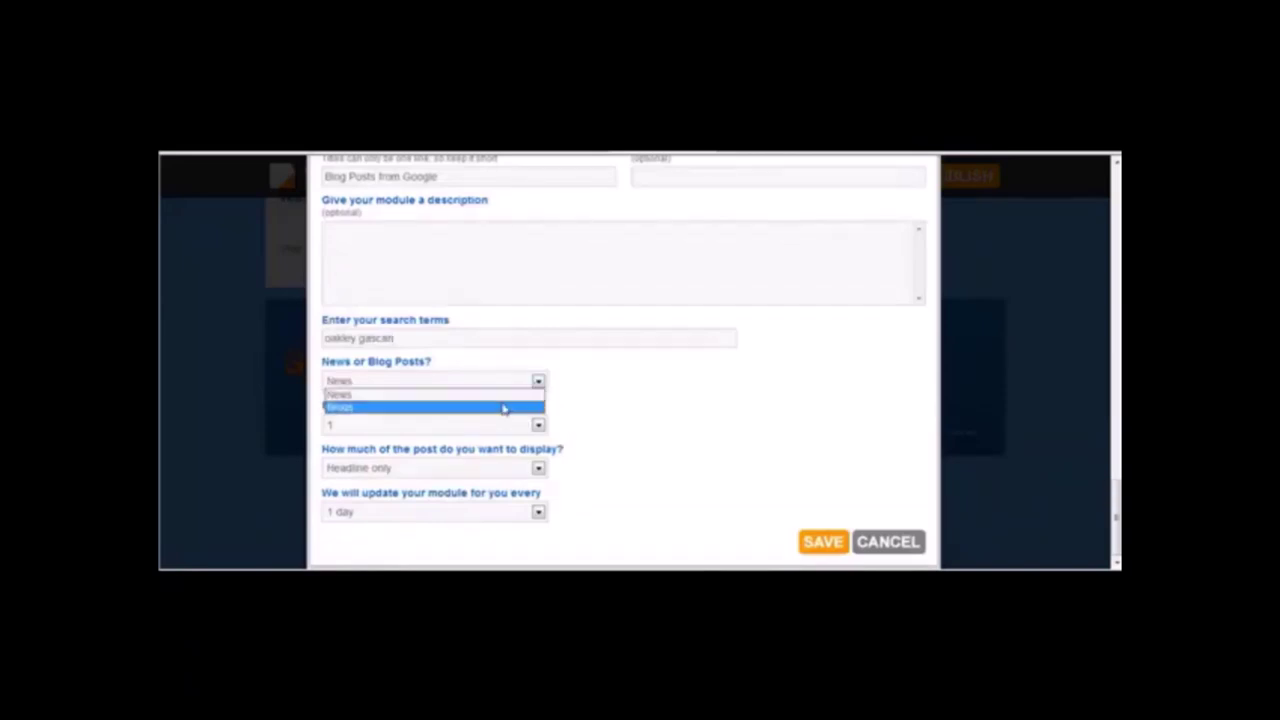
click(503, 408)
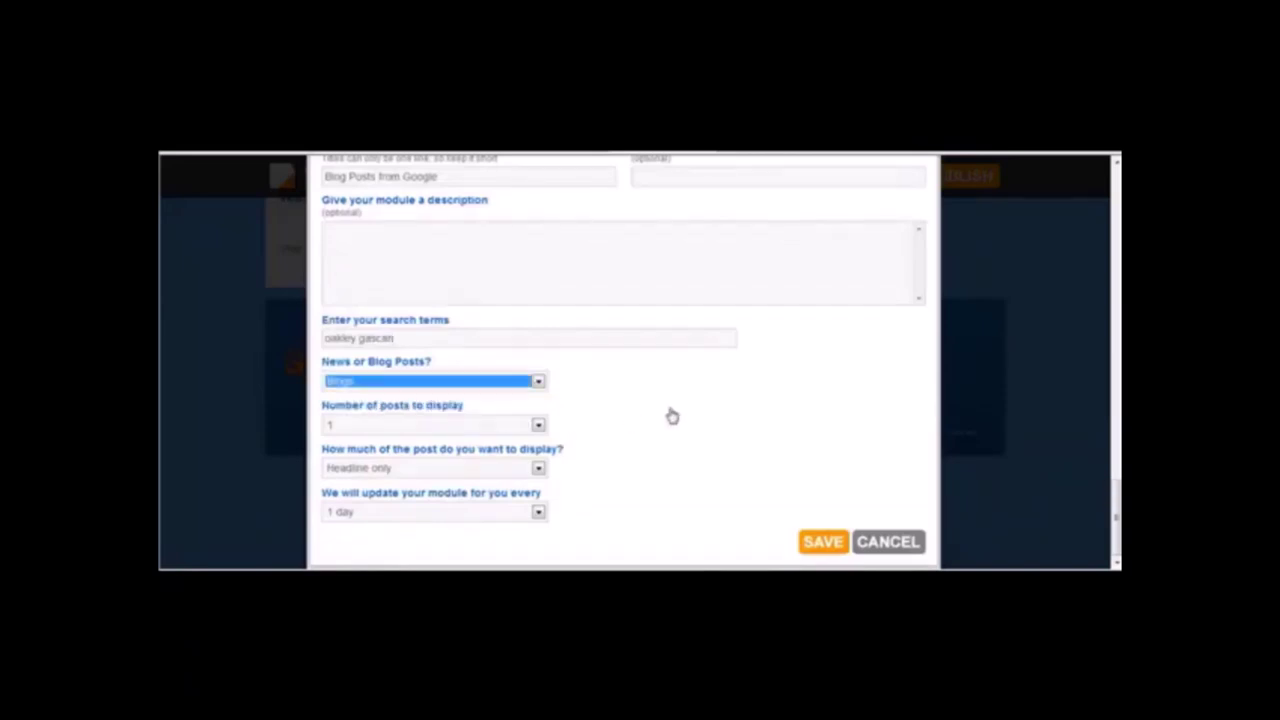
click(790, 545)
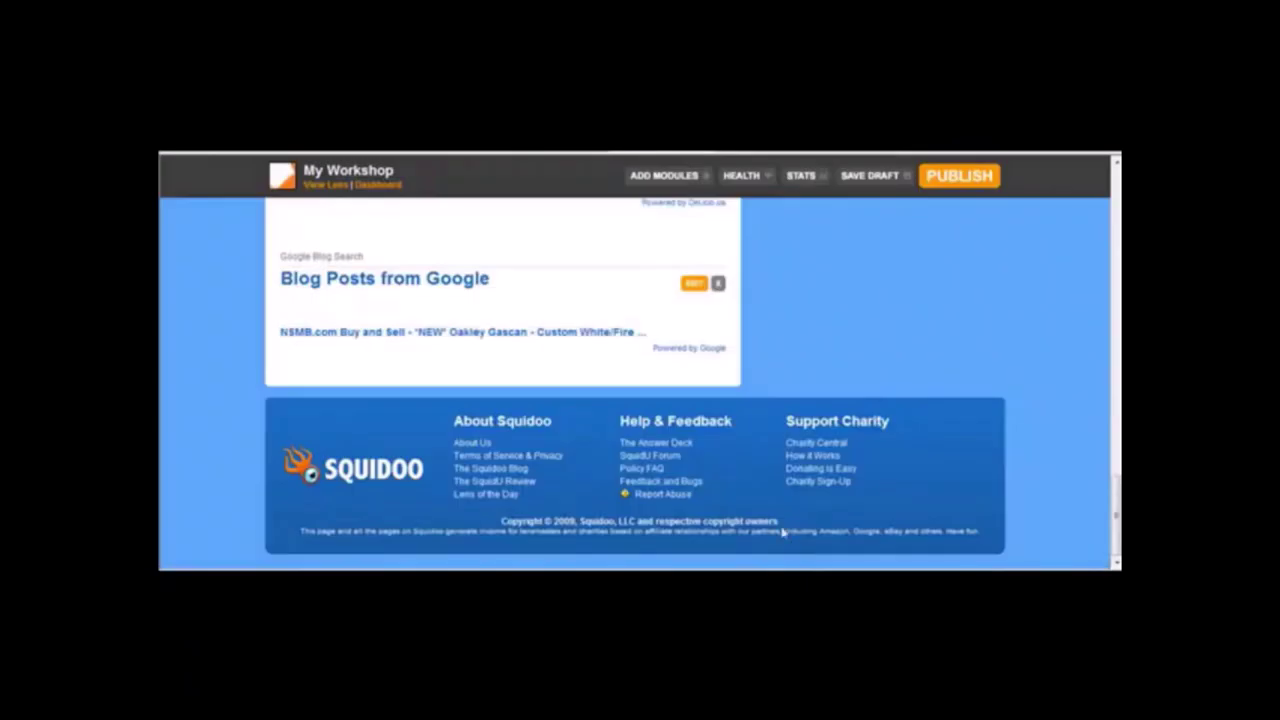
Publish the Oakley GasCan Sunglasses lens from the top of the workshop.
drag(1117, 500, 1112, 163)
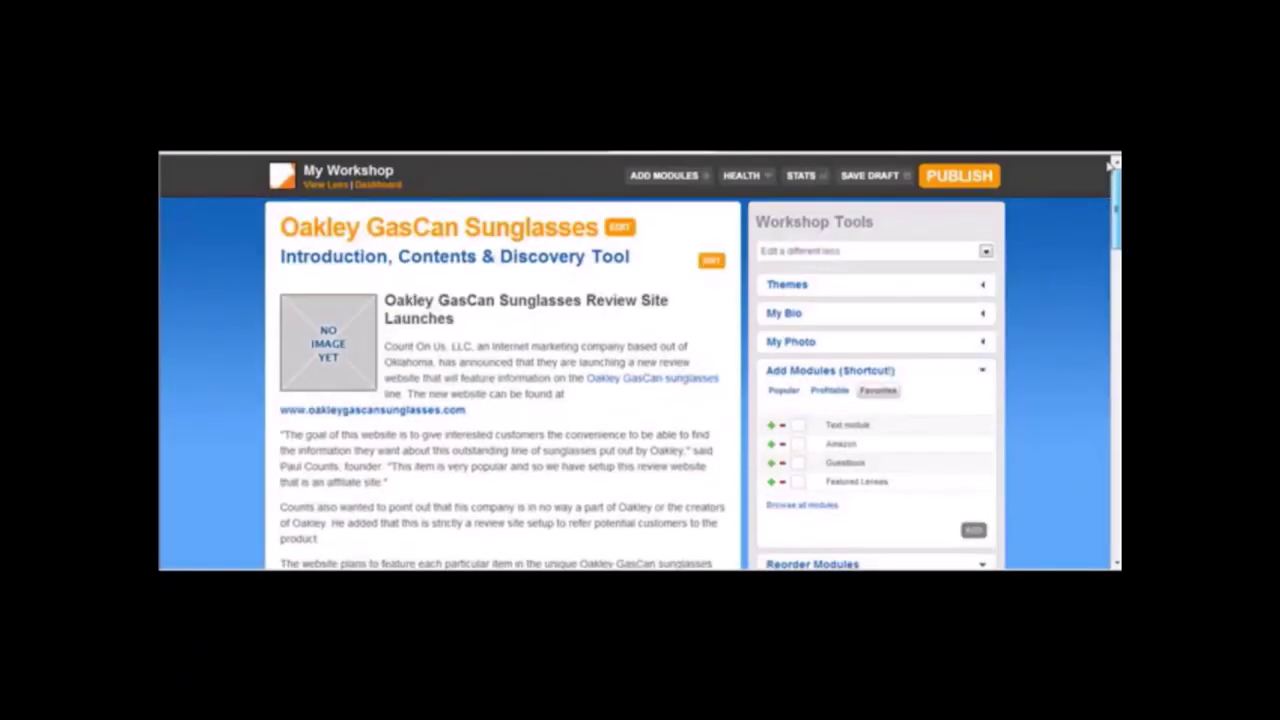
click(862, 178)
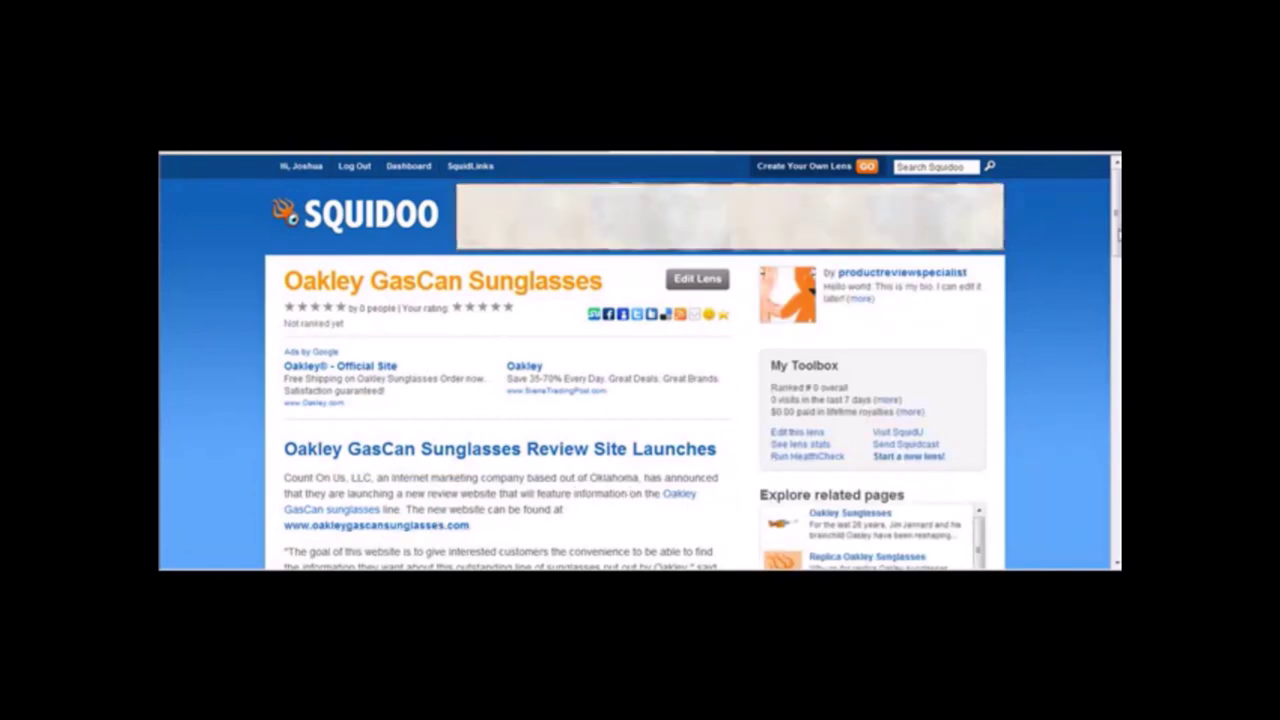
Scroll through the published lens to review the embedded Oakley Gascan video.
scroll(640, 360, down, 3)
scroll(640, 360, down, 3)
scroll(640, 360, up, 2)
scroll(640, 360, down, 5)
scroll(640, 360, down, 3)
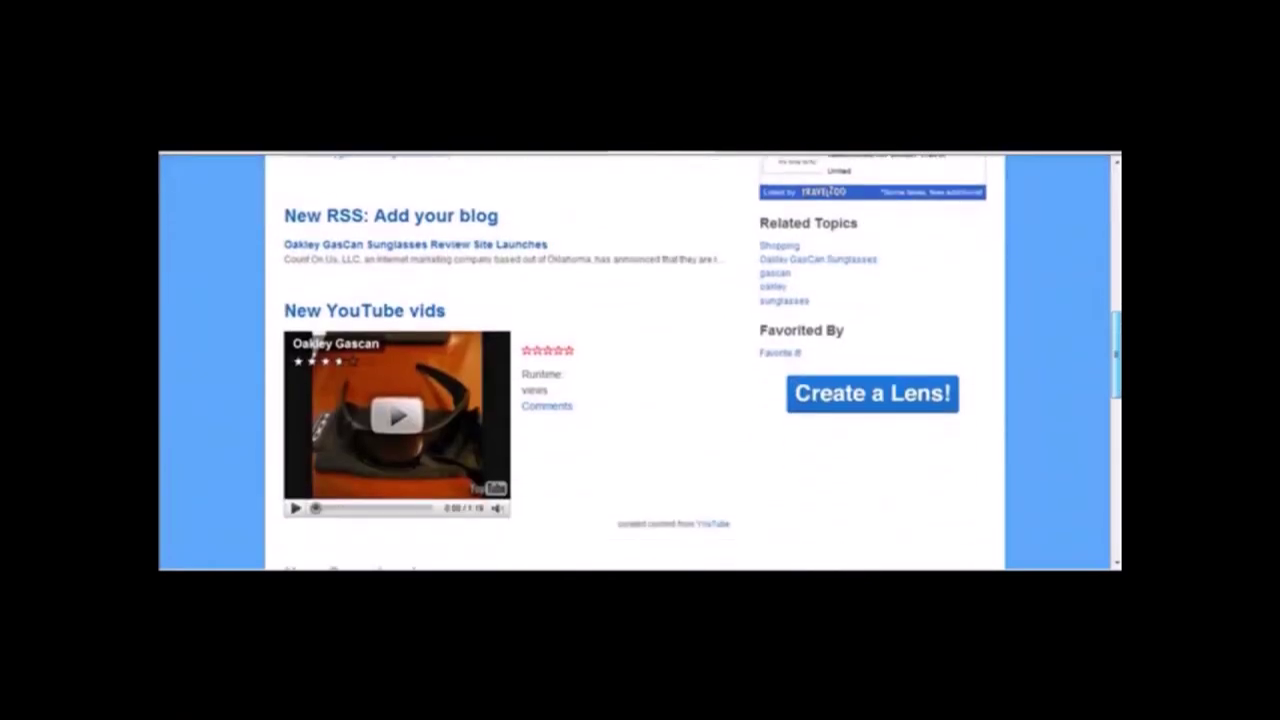
scroll(640, 360, down, 7)
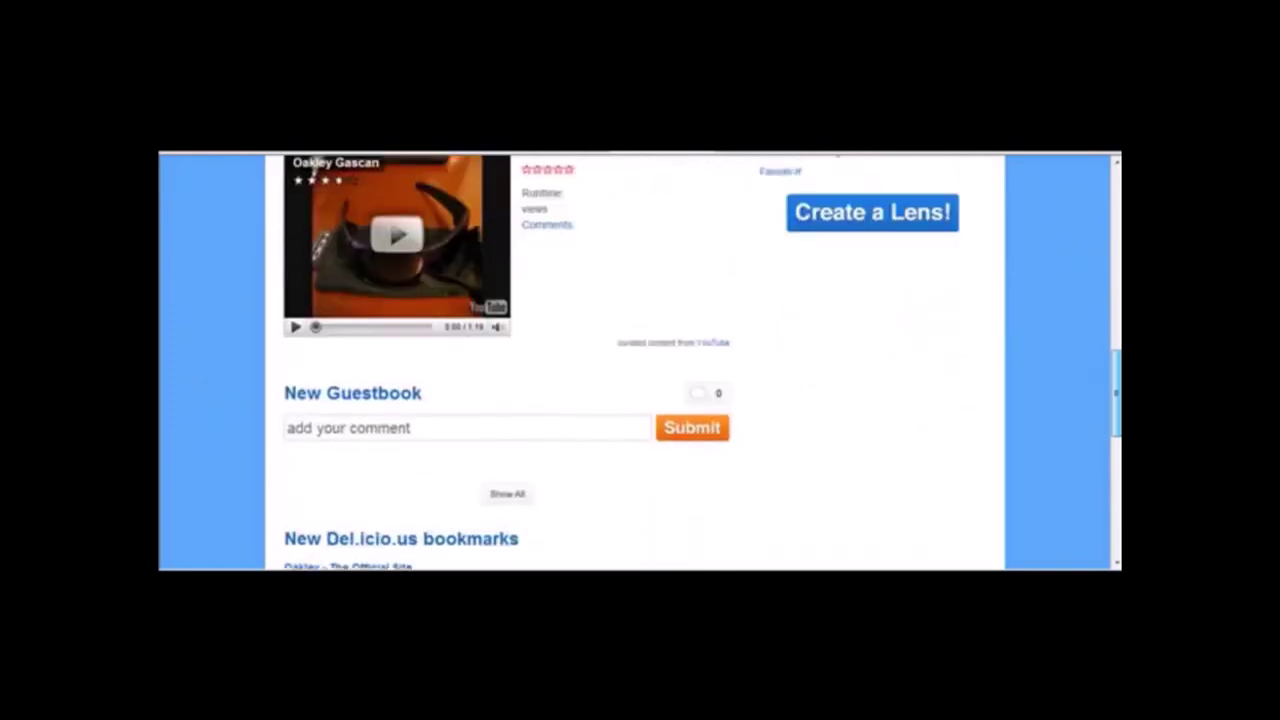
drag(1116, 455, 1096, 212)
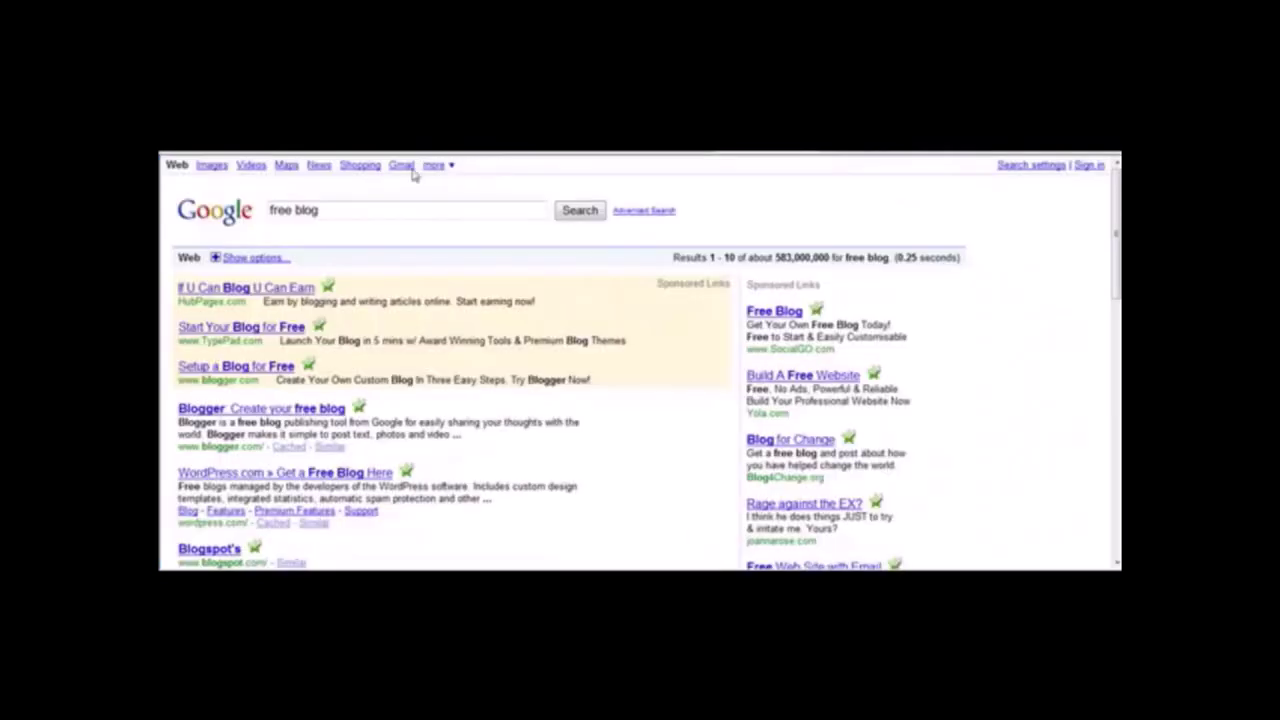
Select the 'free blog' query and scroll through the Google results.
drag(357, 206, 245, 222)
click(391, 211)
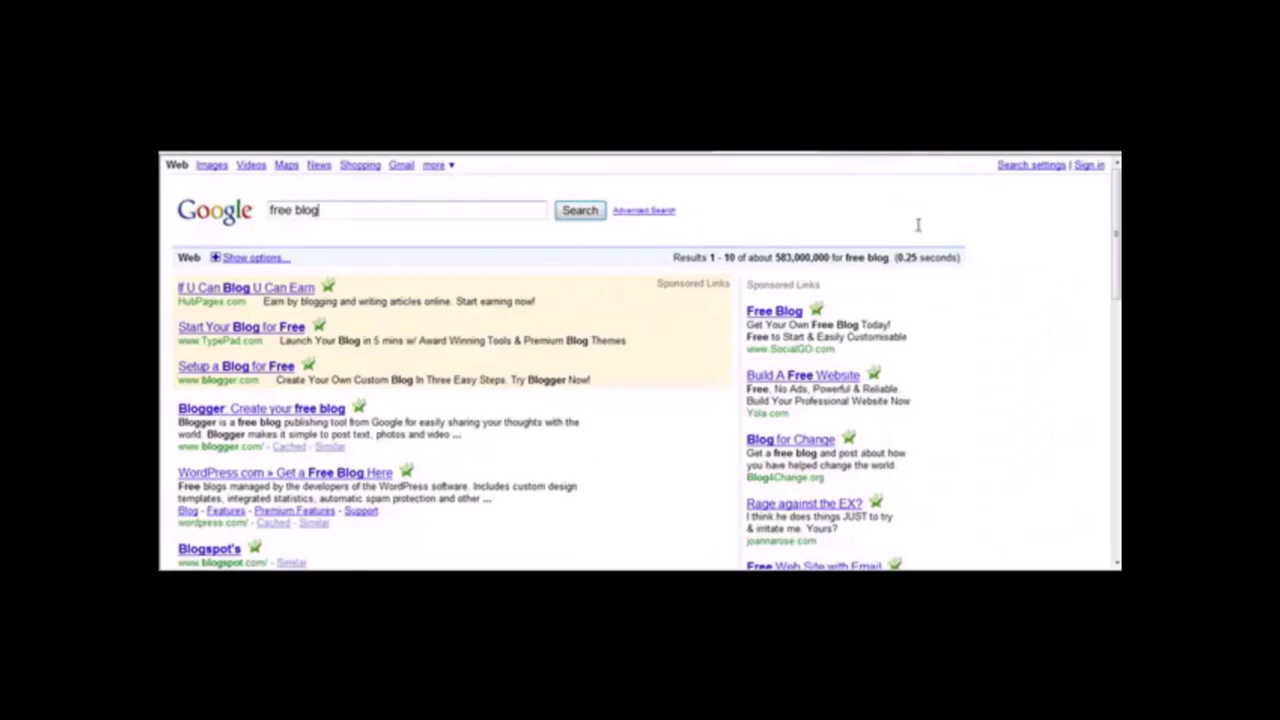
scroll(1118, 260, down, 1)
drag(1118, 268, 1101, 176)
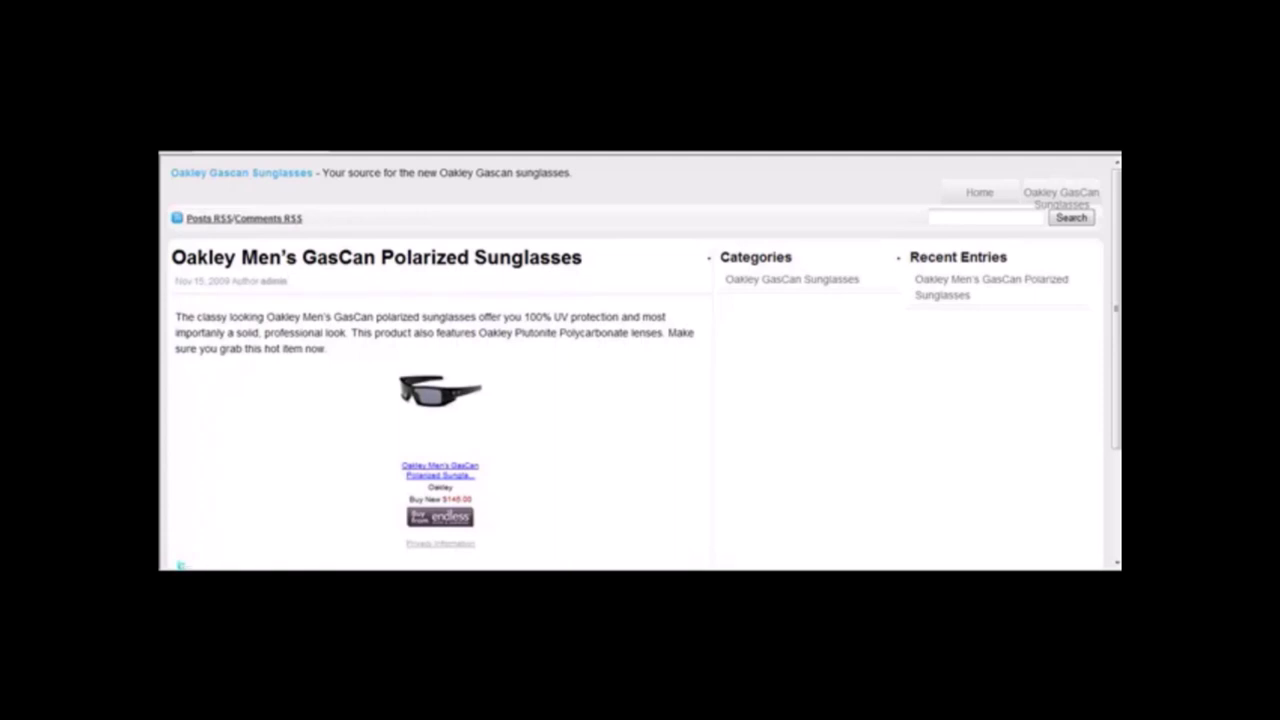
Launch Windows Movie Maker from Start > All Programs.
click(185, 567)
click(230, 550)
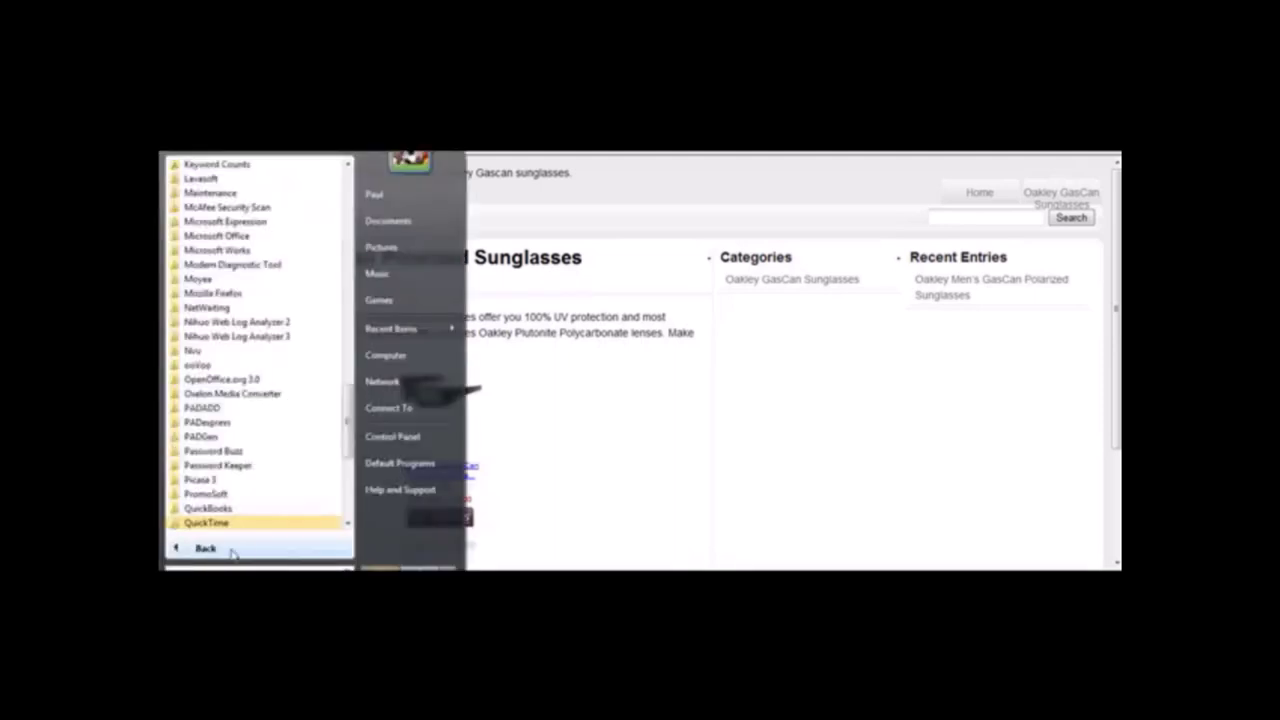
drag(350, 425, 347, 255)
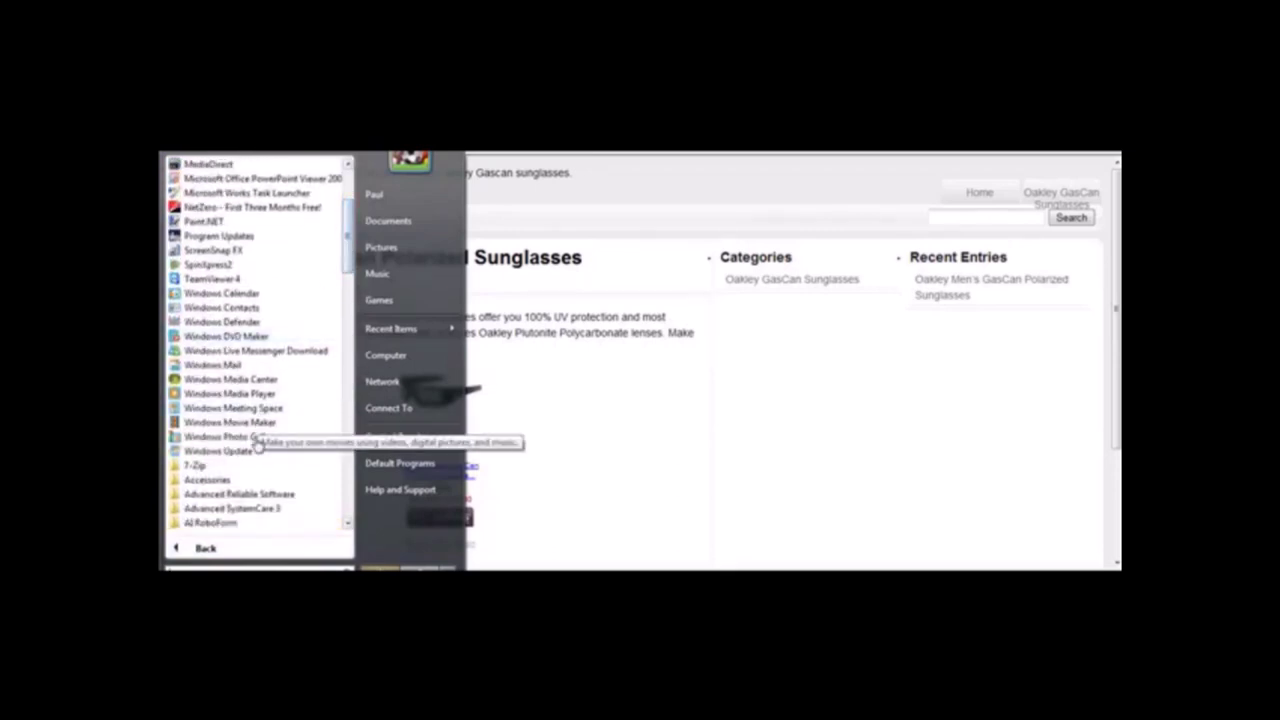
click(694, 433)
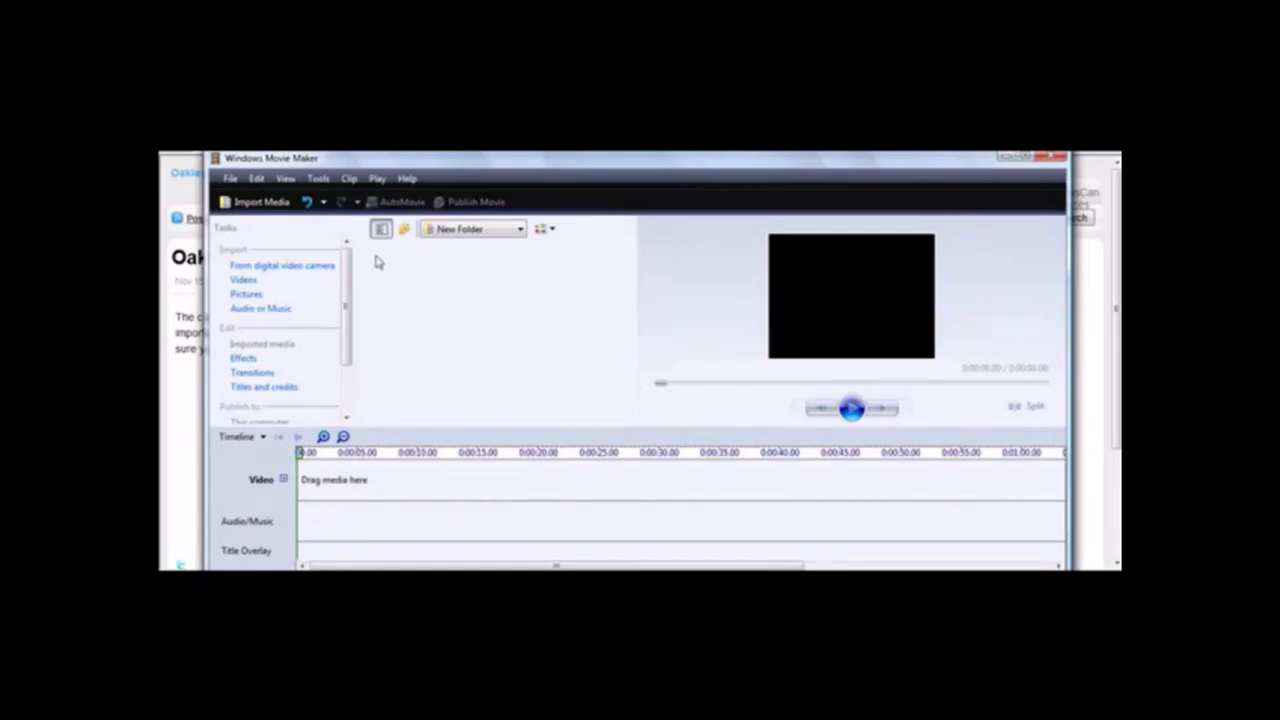
Open Narrate Timeline from the Tools menu and record a voice narration.
click(319, 179)
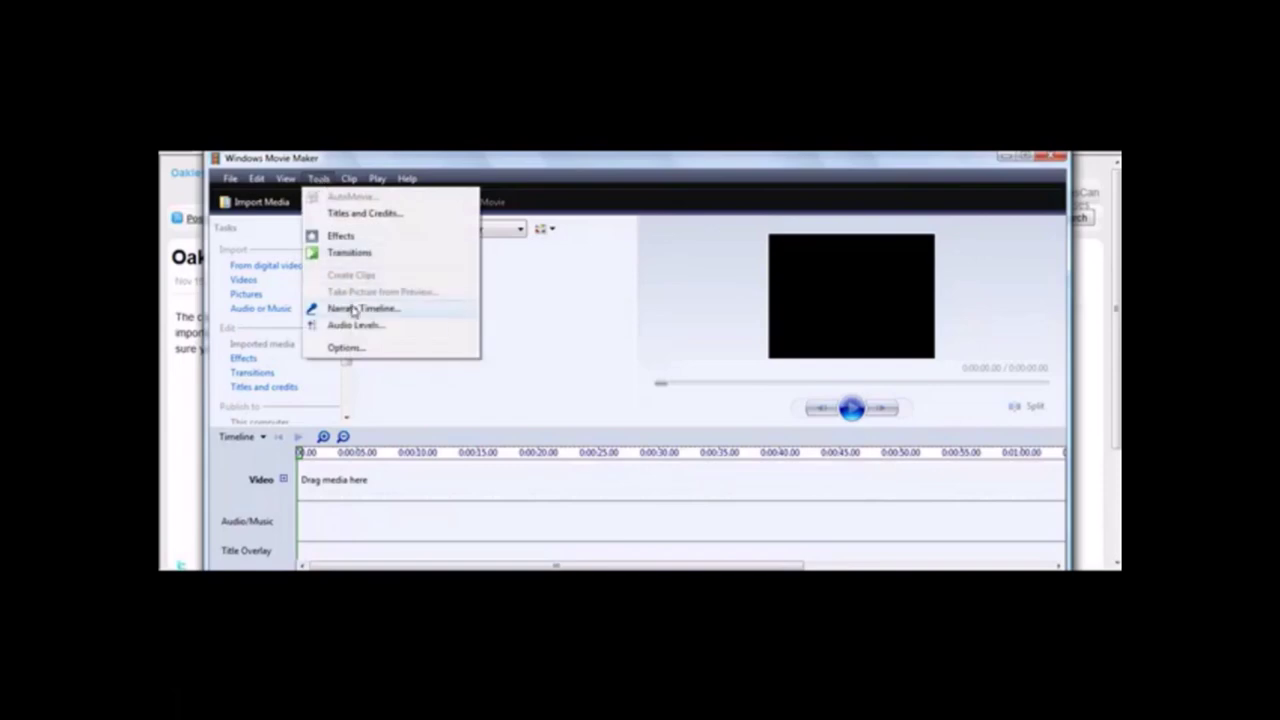
click(549, 160)
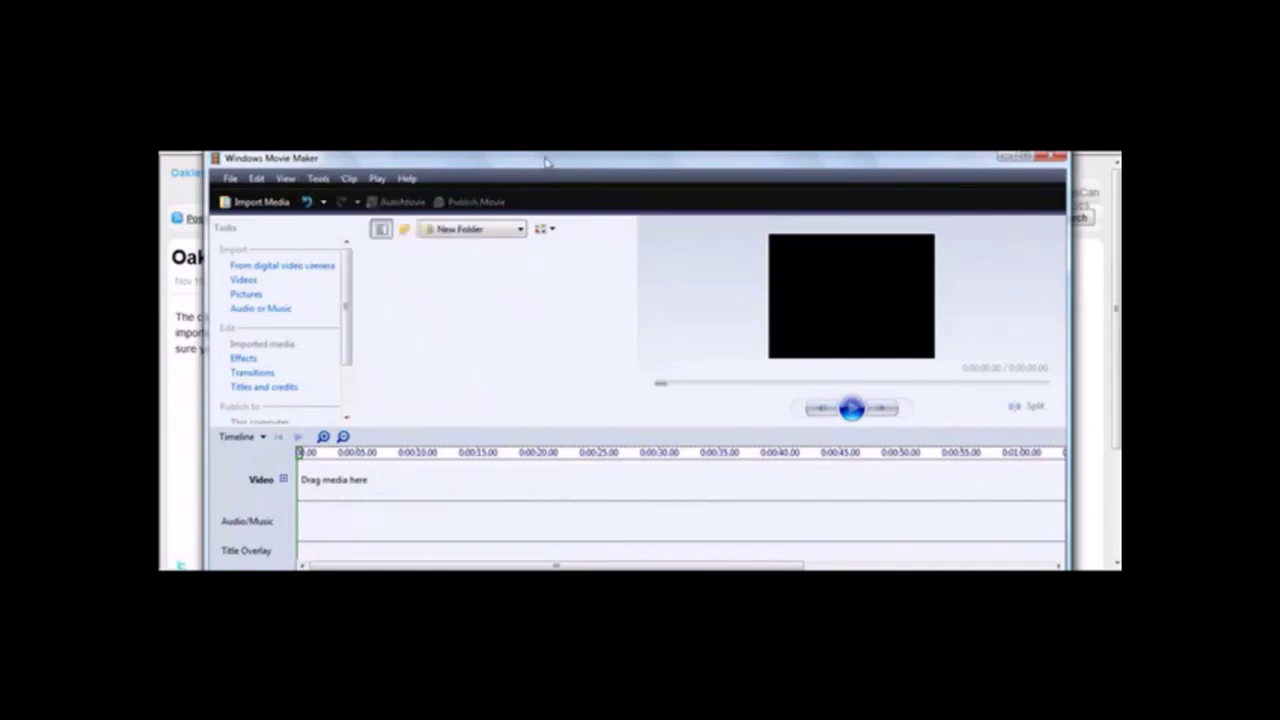
drag(553, 153, 553, 169)
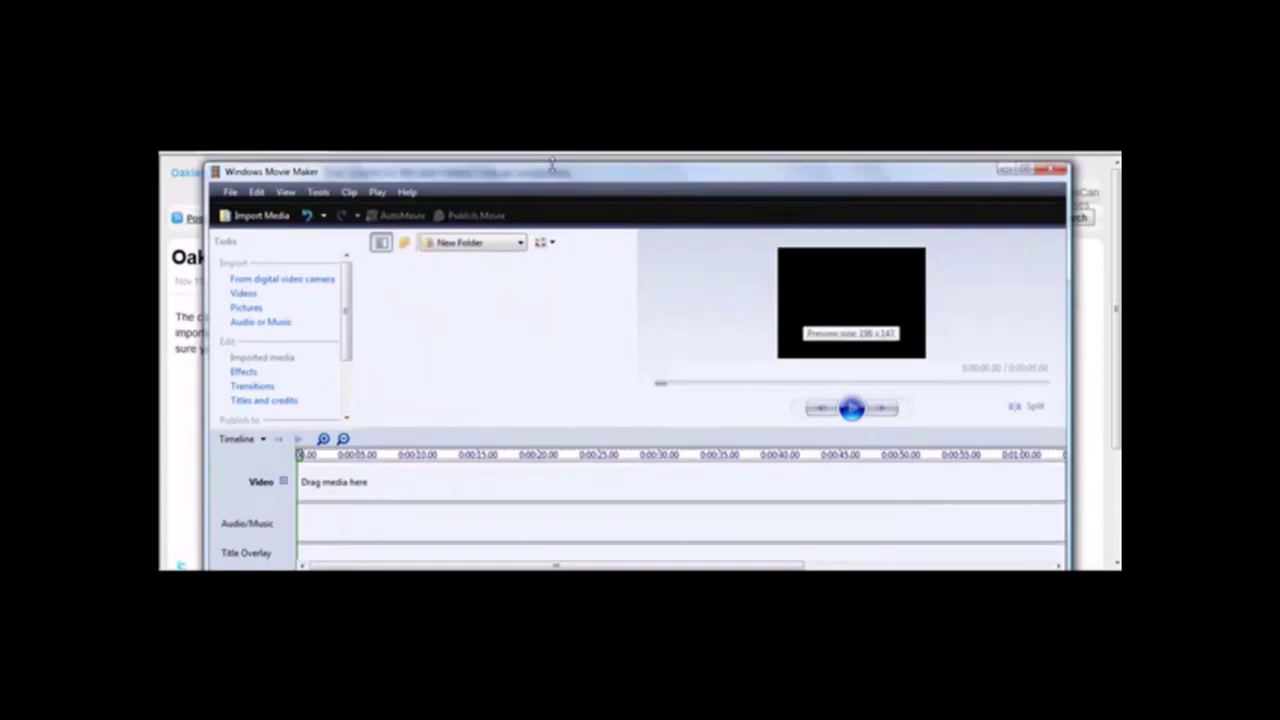
click(319, 195)
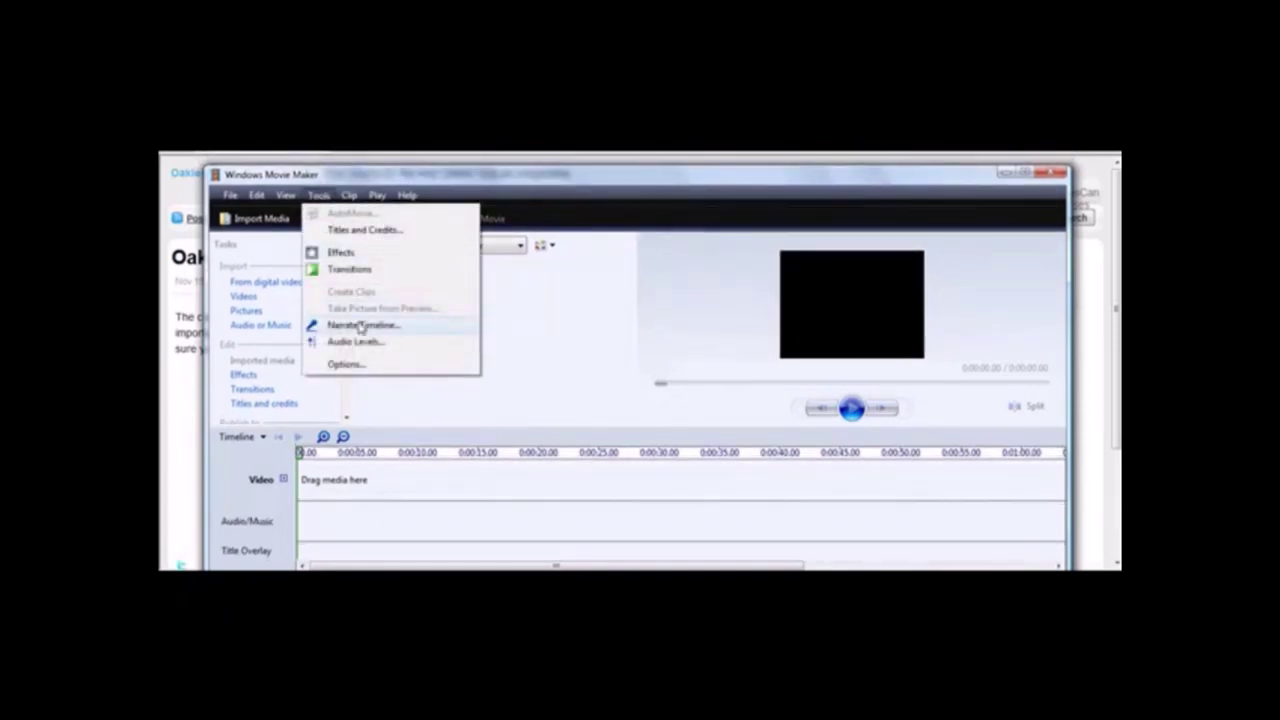
click(360, 326)
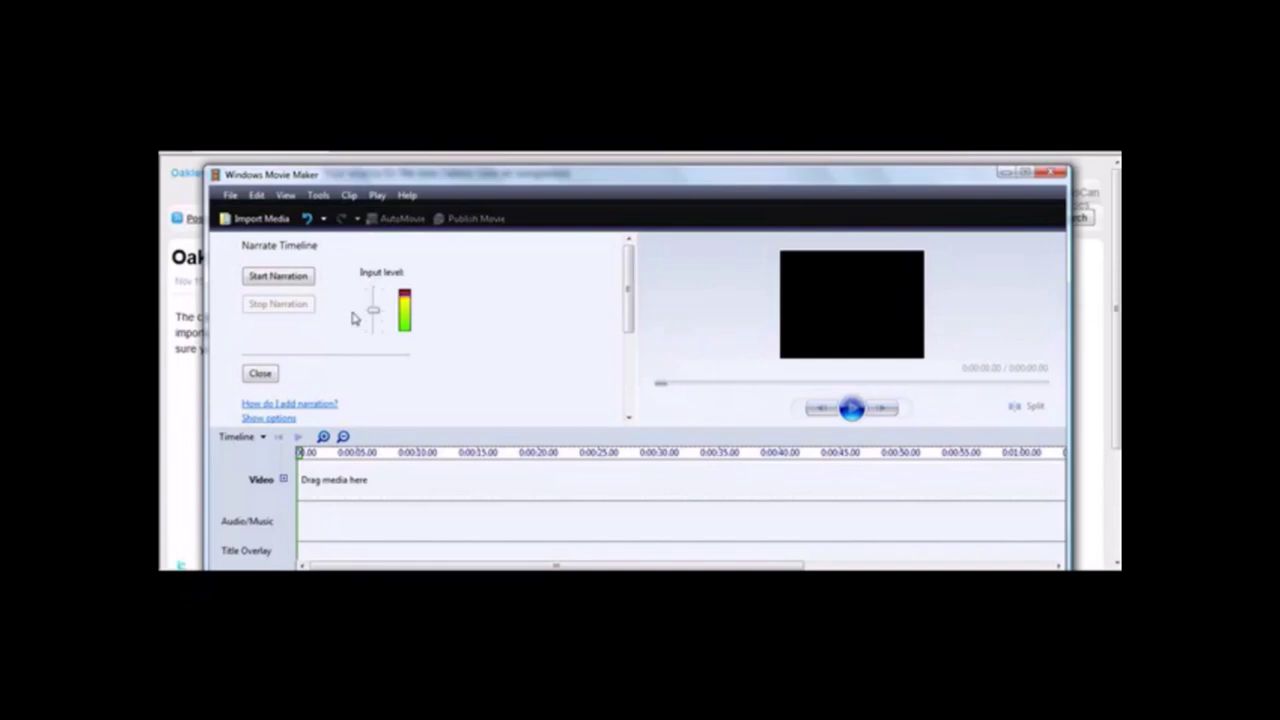
click(306, 284)
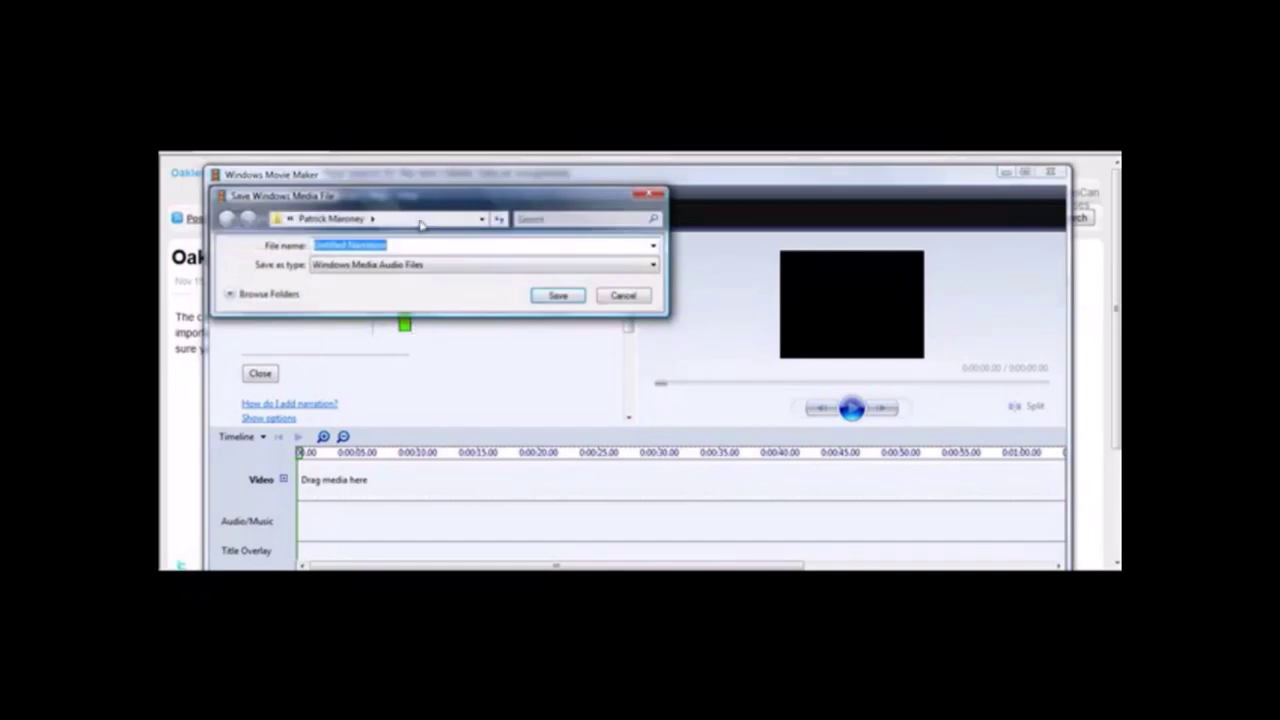
Browse to Documents > Internet Marketing Files > Warrior Special Offers > PLR WSOs > Physical Products - PLR.
drag(405, 204, 515, 298)
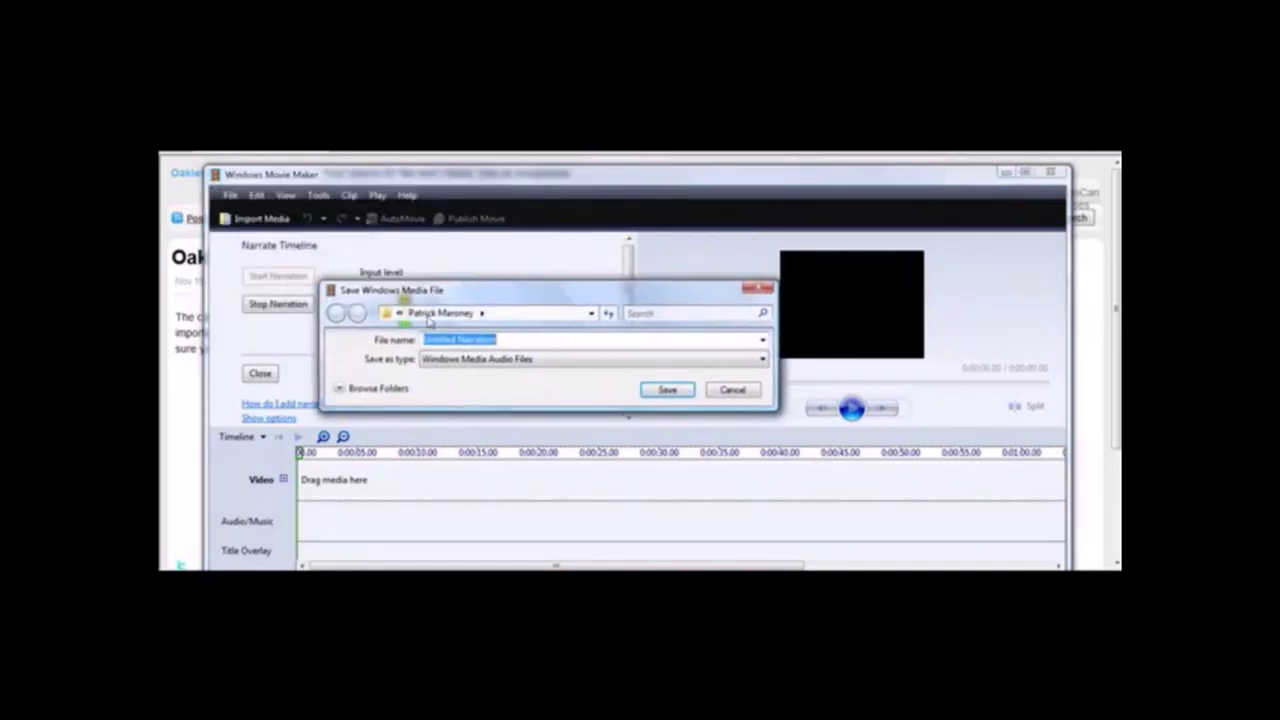
click(401, 314)
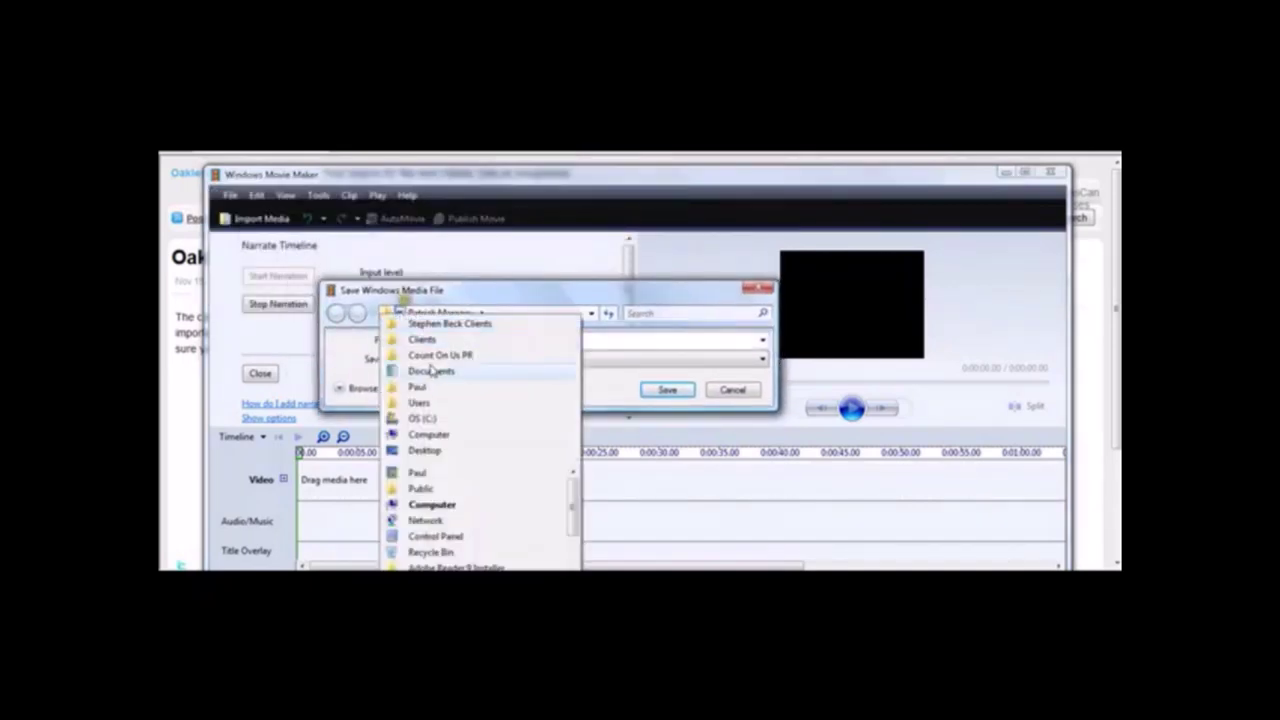
click(430, 373)
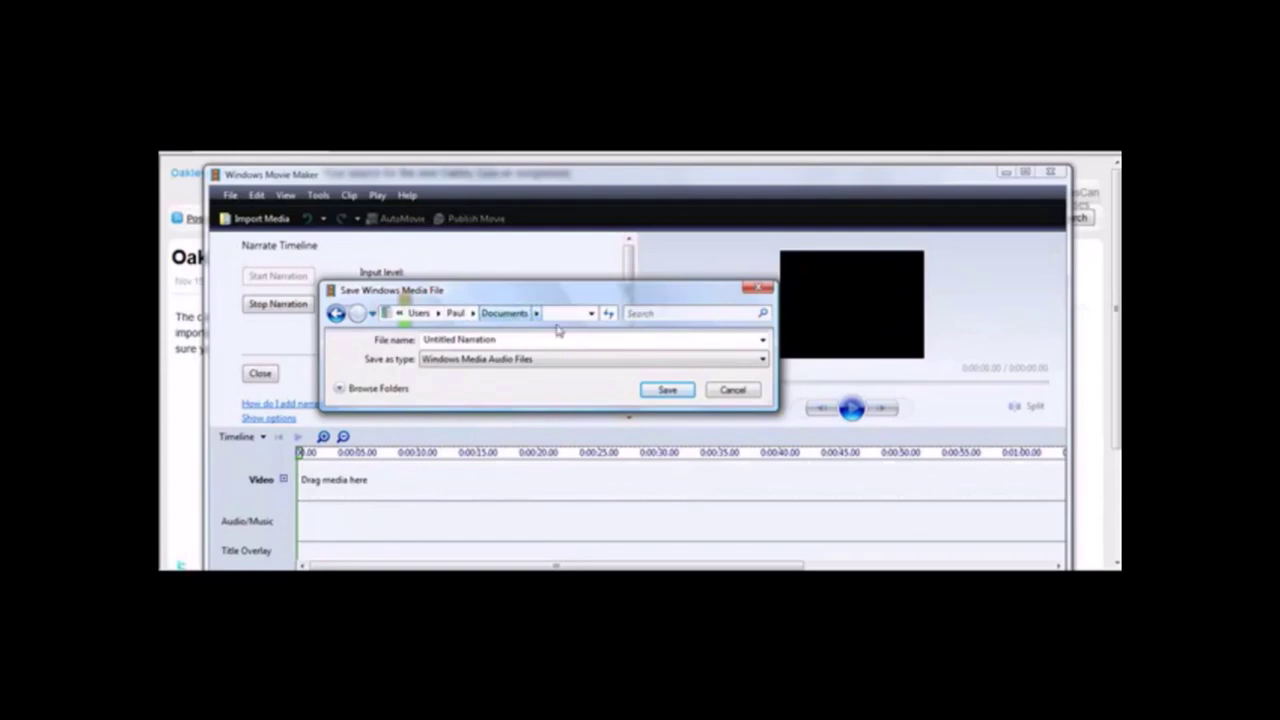
click(538, 313)
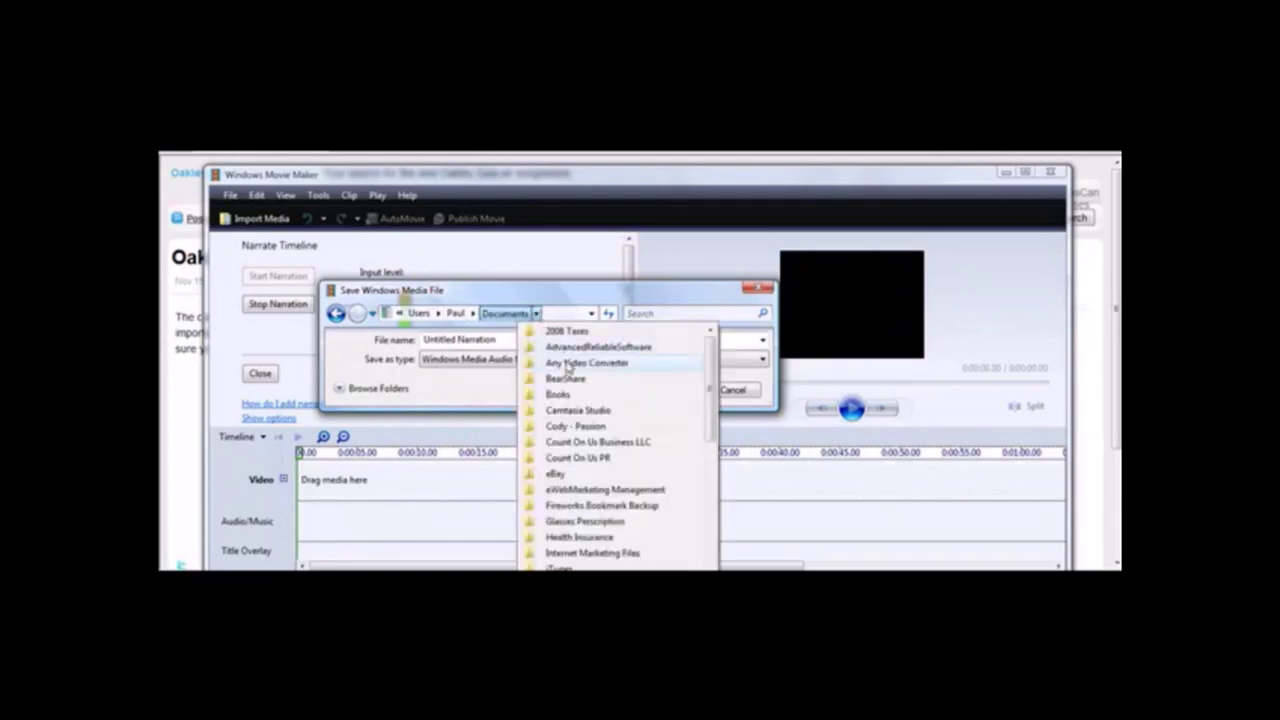
click(614, 553)
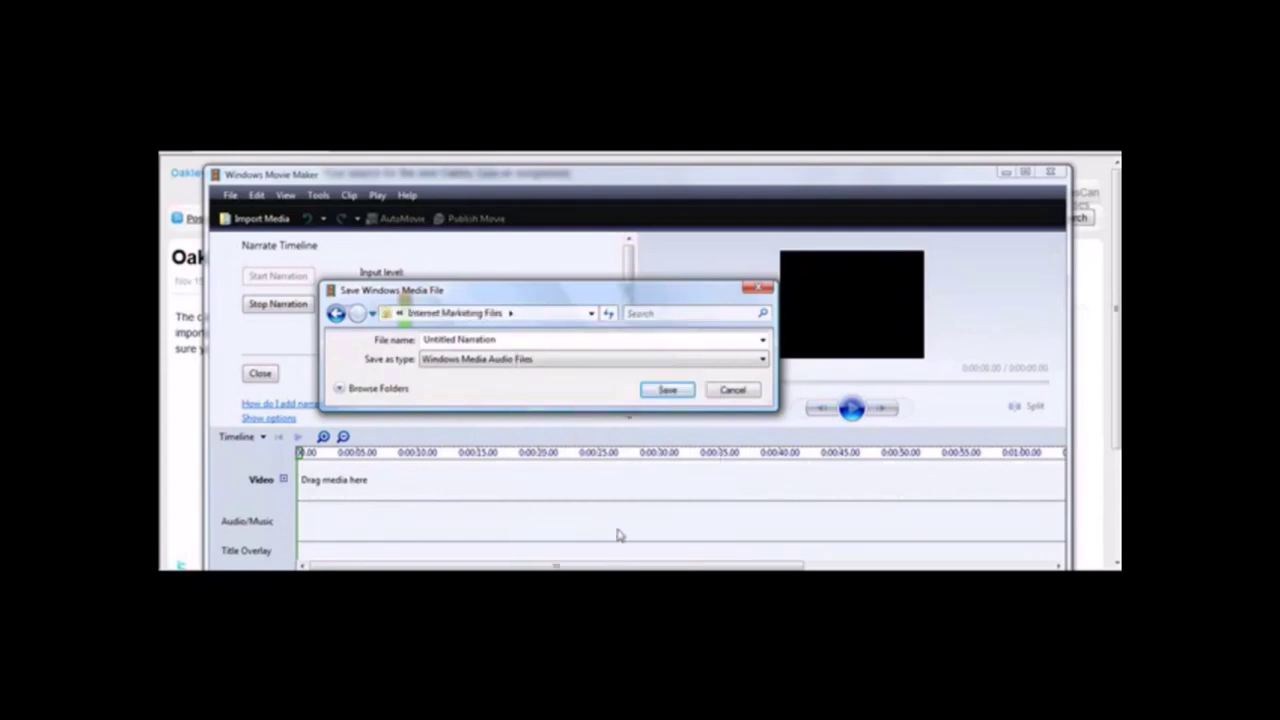
click(511, 313)
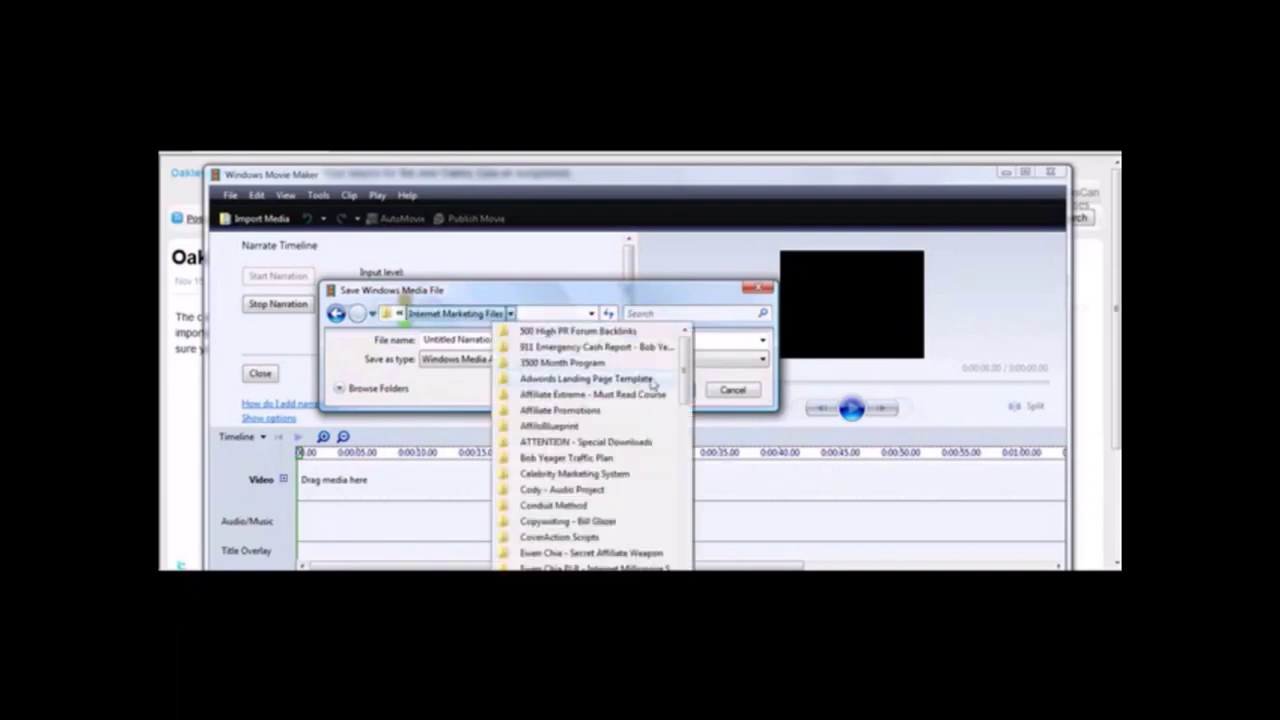
drag(689, 374, 684, 550)
click(588, 556)
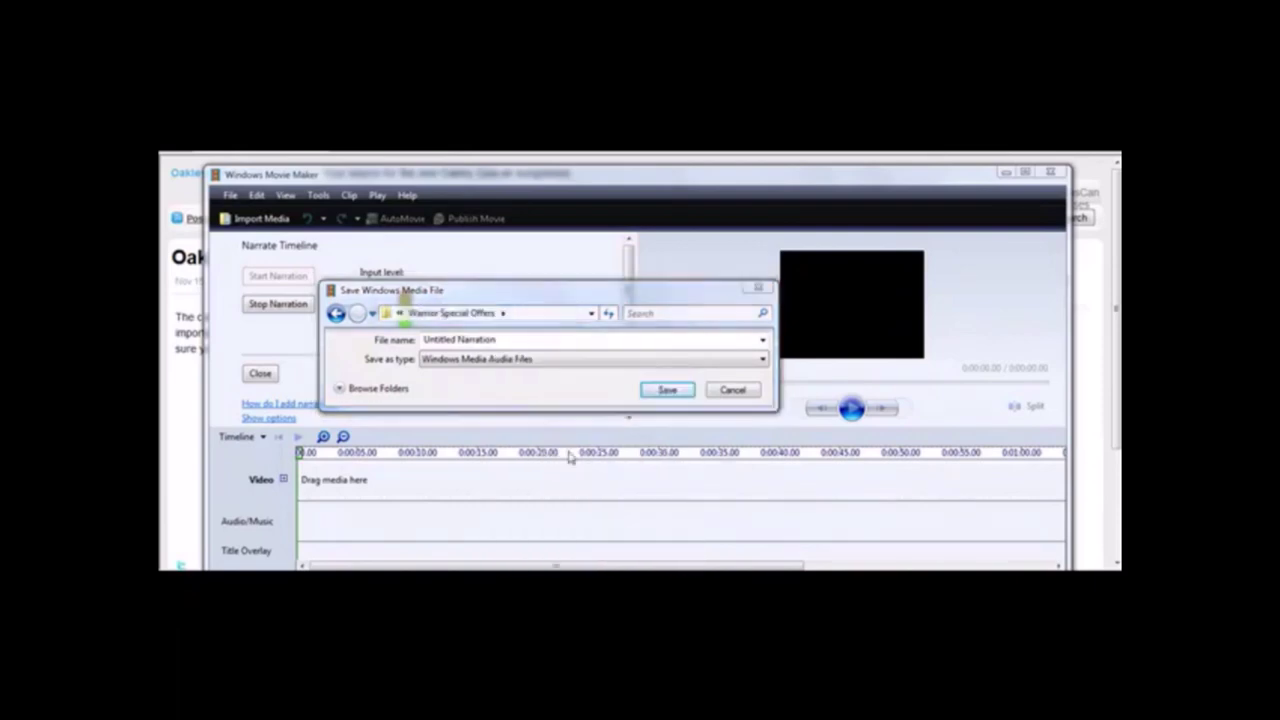
click(505, 313)
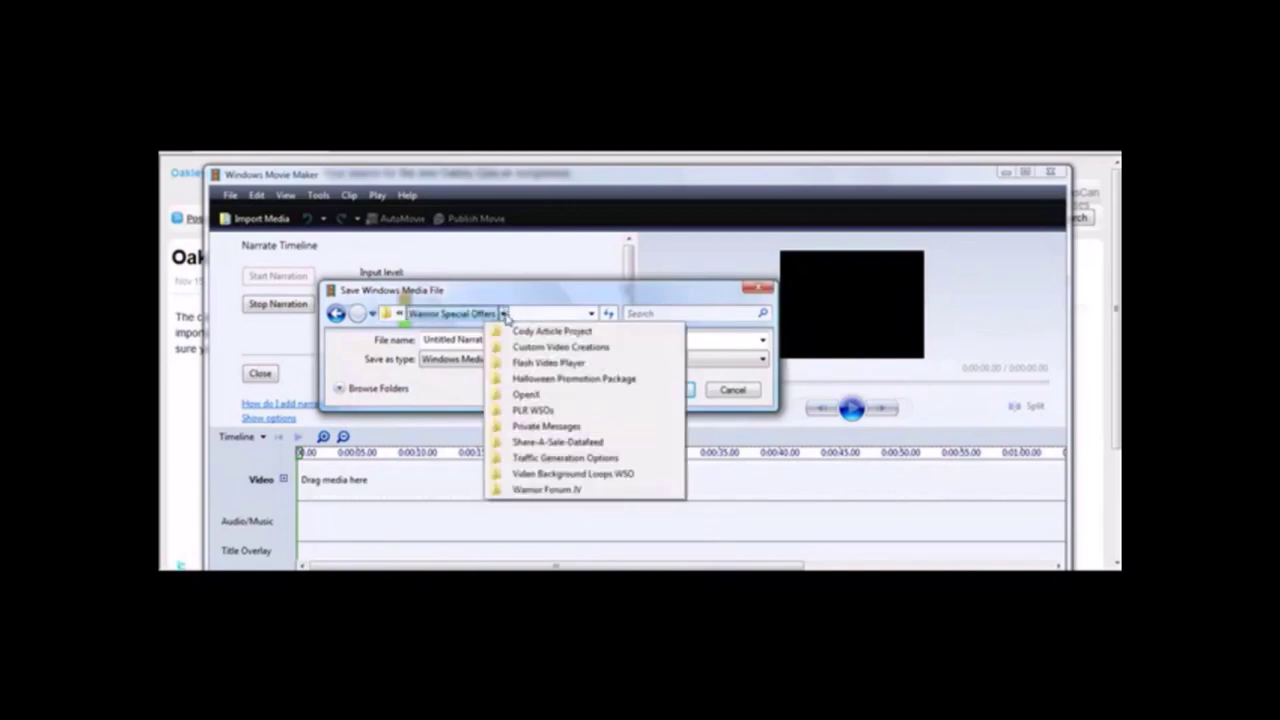
click(544, 409)
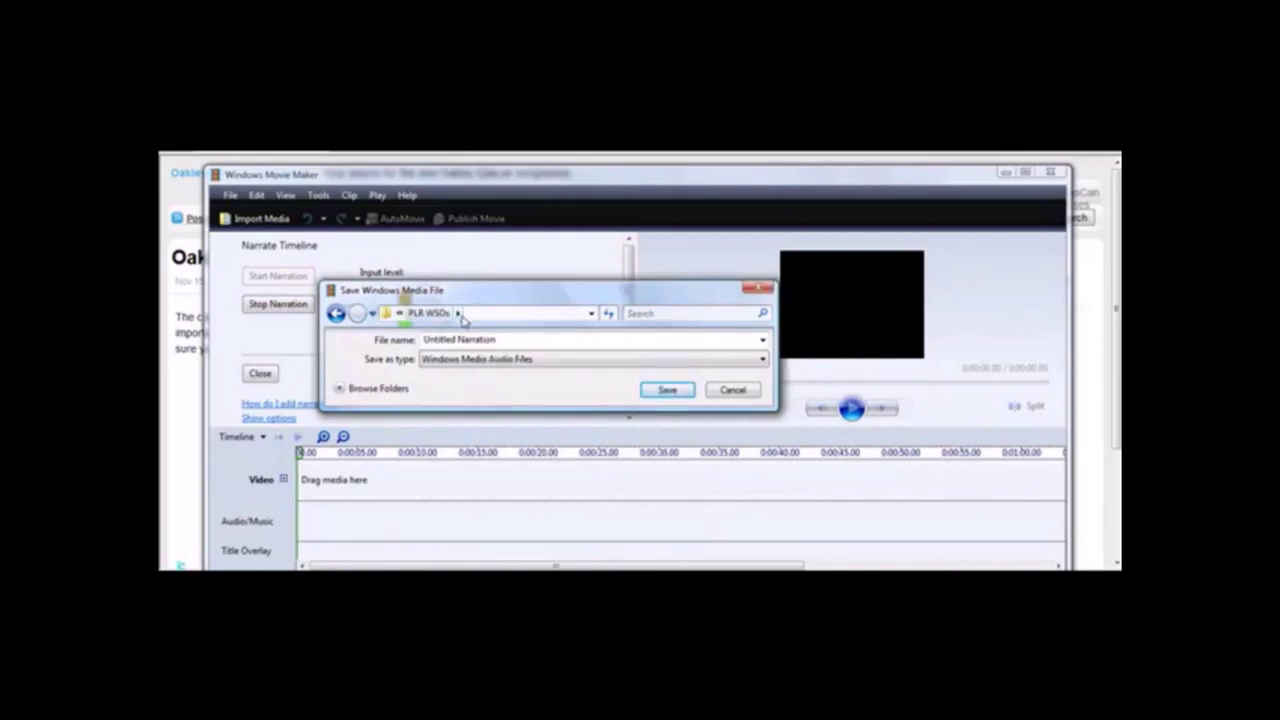
click(457, 313)
click(496, 409)
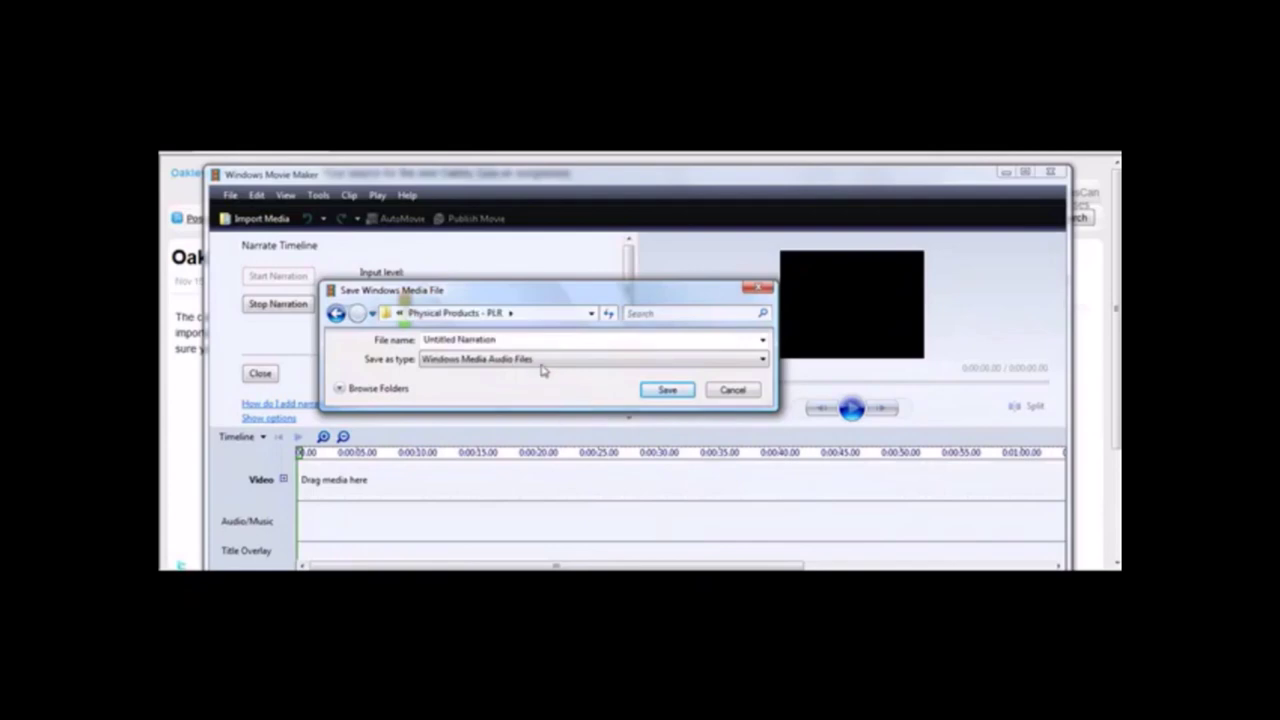
Save the narration as 'oakleygascanaudio', close the narration panel, and switch to Endless.com.
double_click(517, 343)
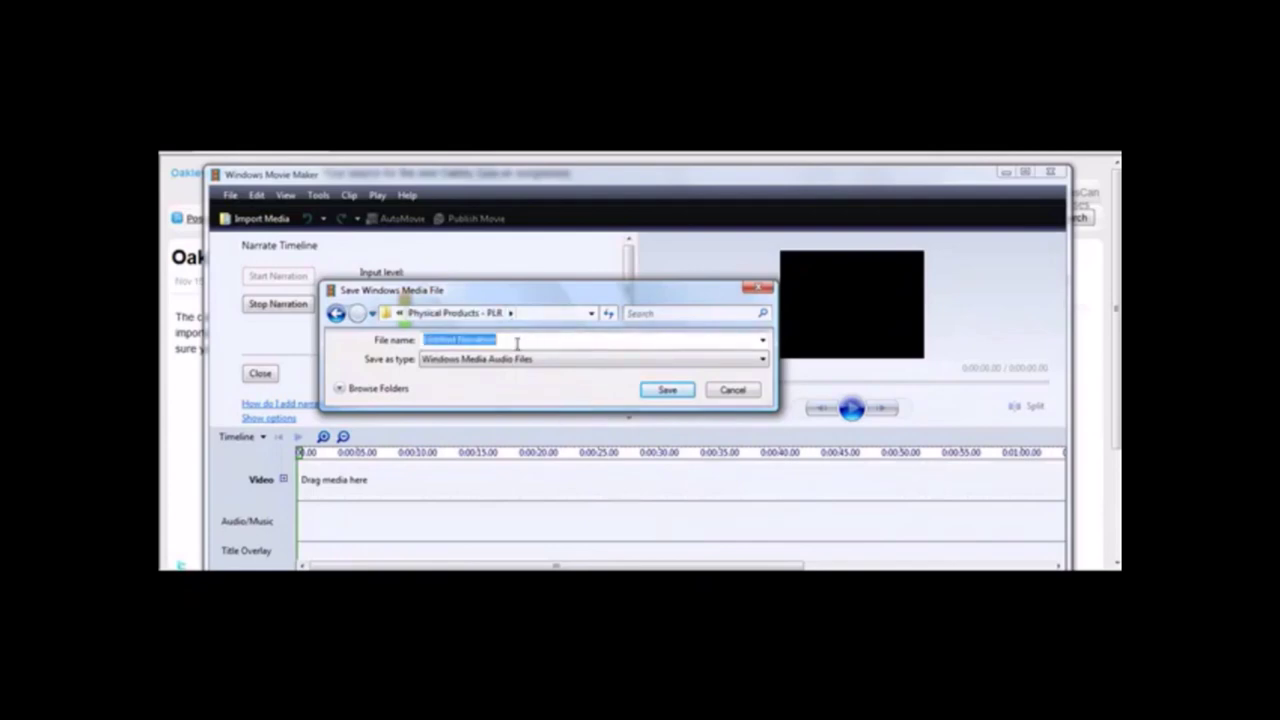
text(oakley)
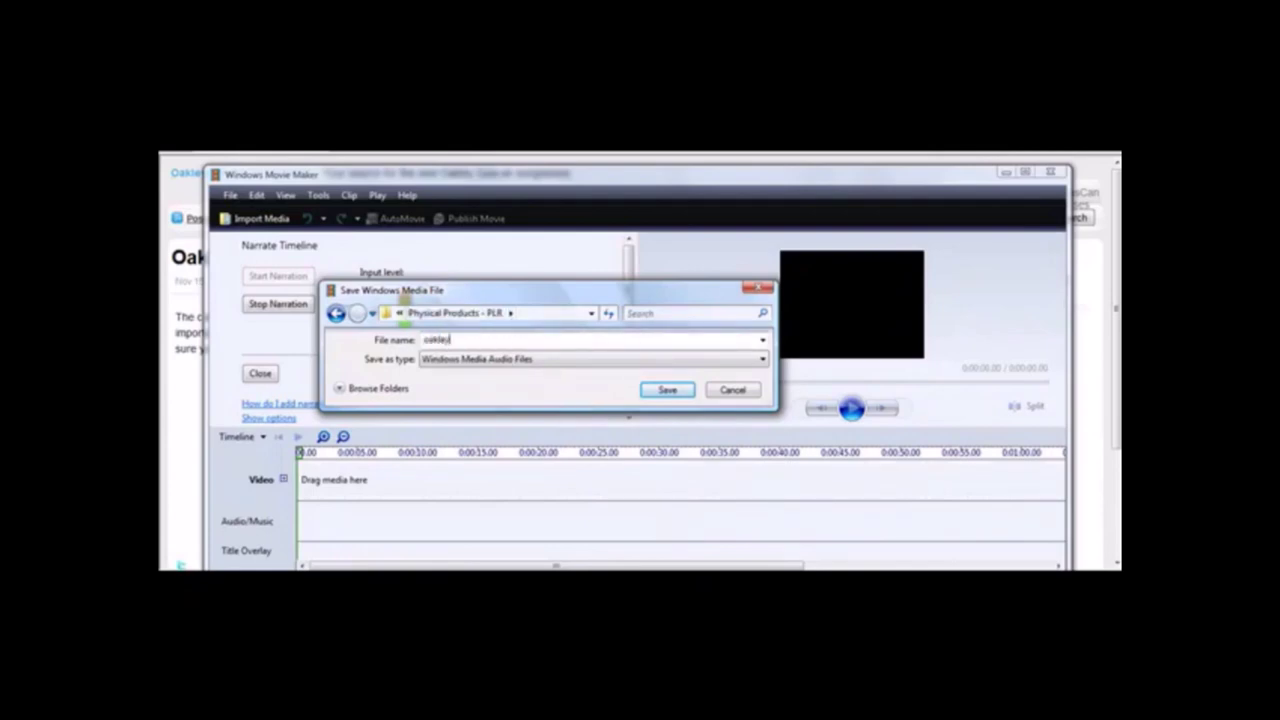
text(gascanaudio)
click(666, 390)
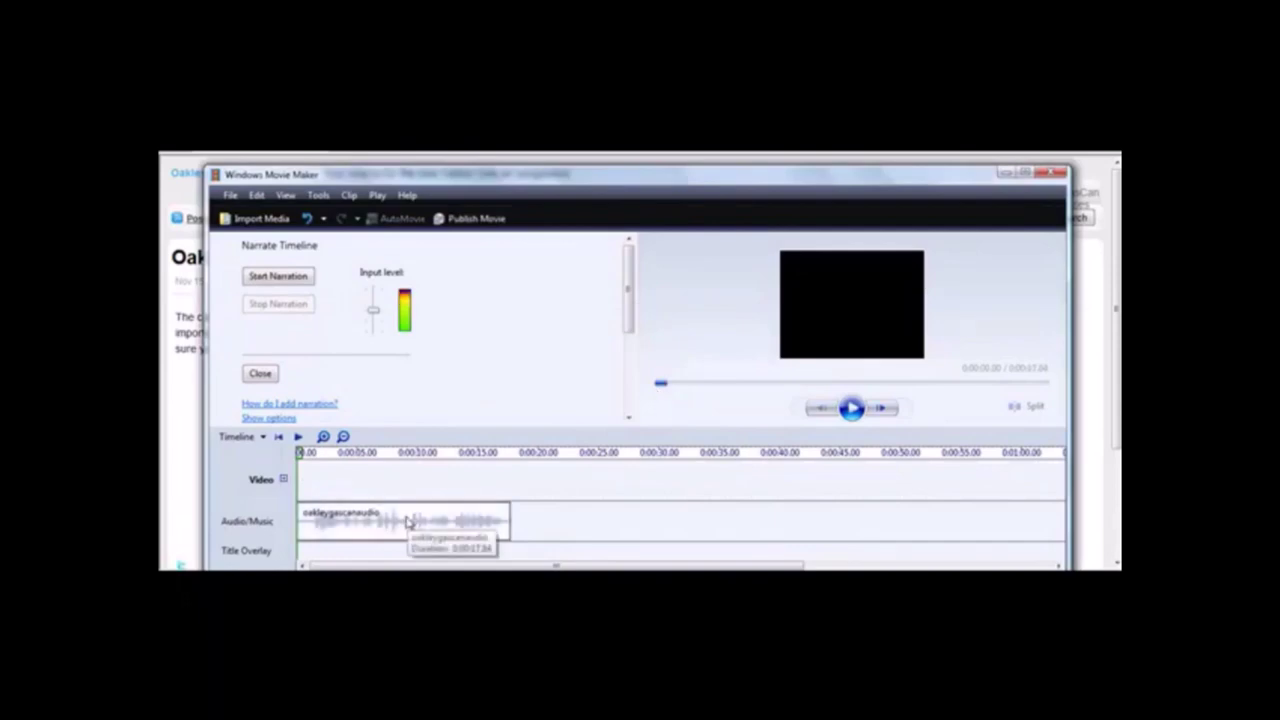
click(260, 374)
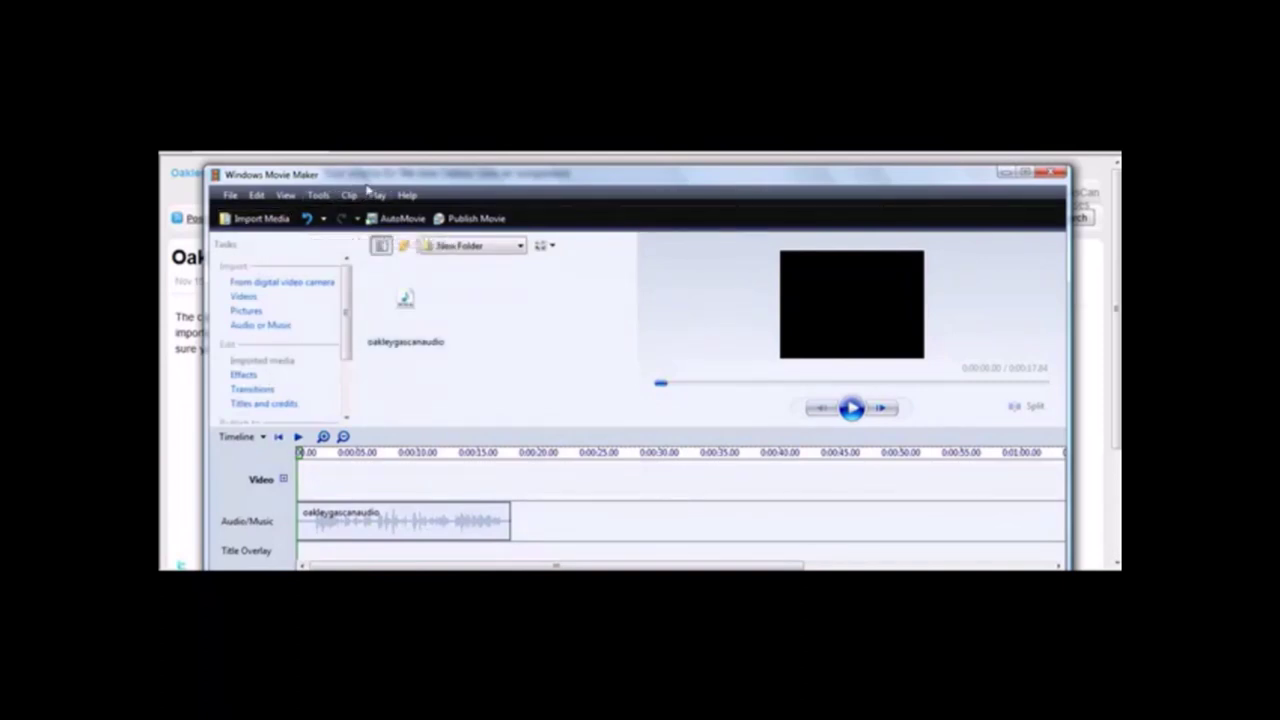
key(alt+Tab)
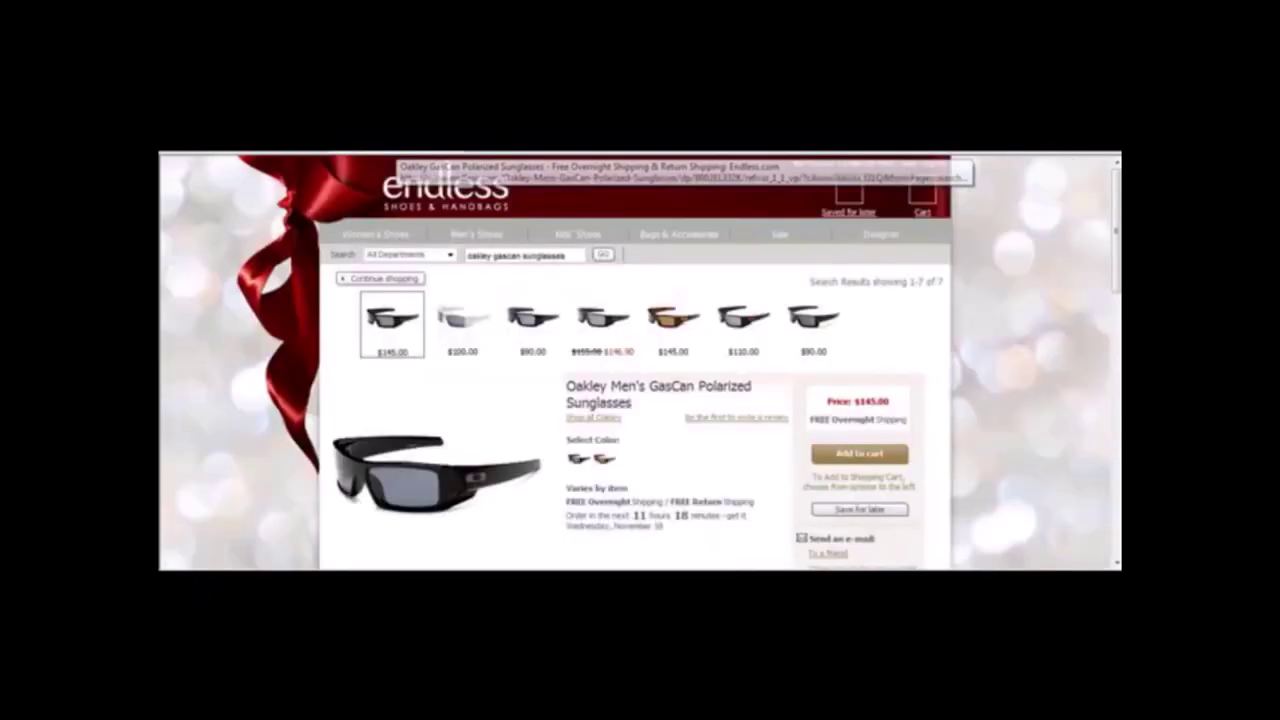
Scroll down the Oakley GasCan product page and show the side view of the sunglasses.
mouse_move(380, 470)
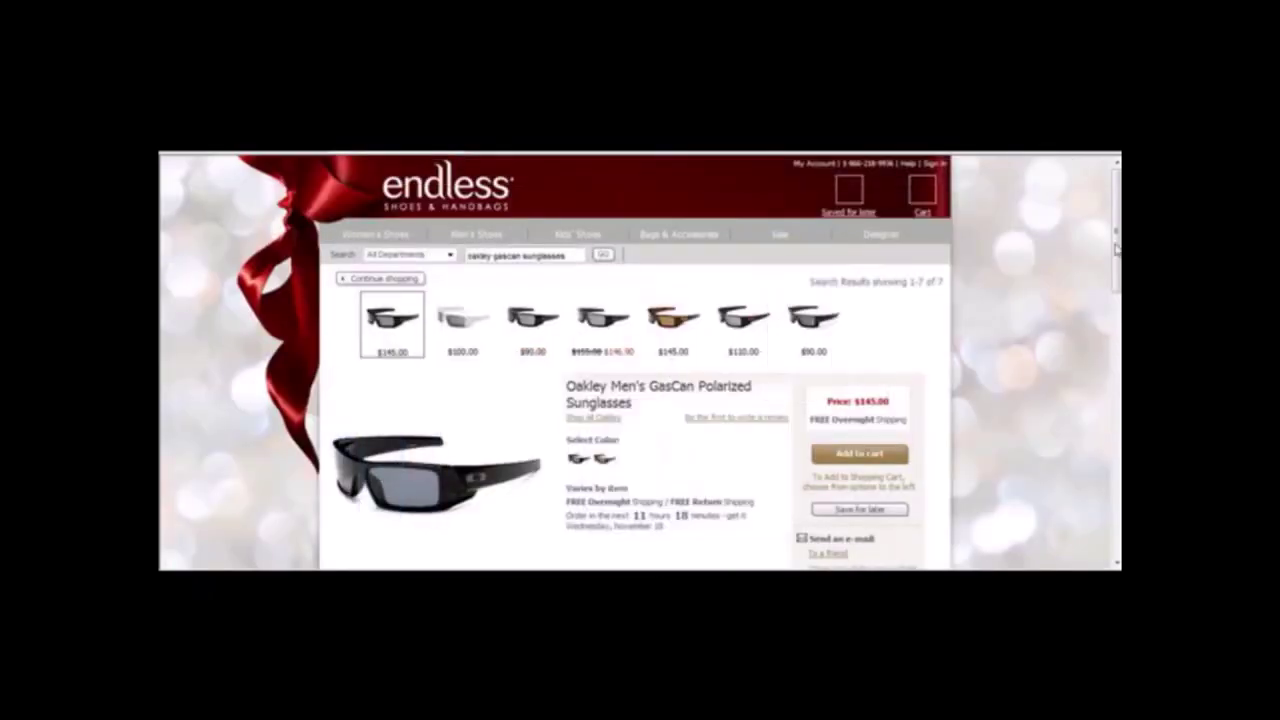
scroll(1117, 248, down, 2)
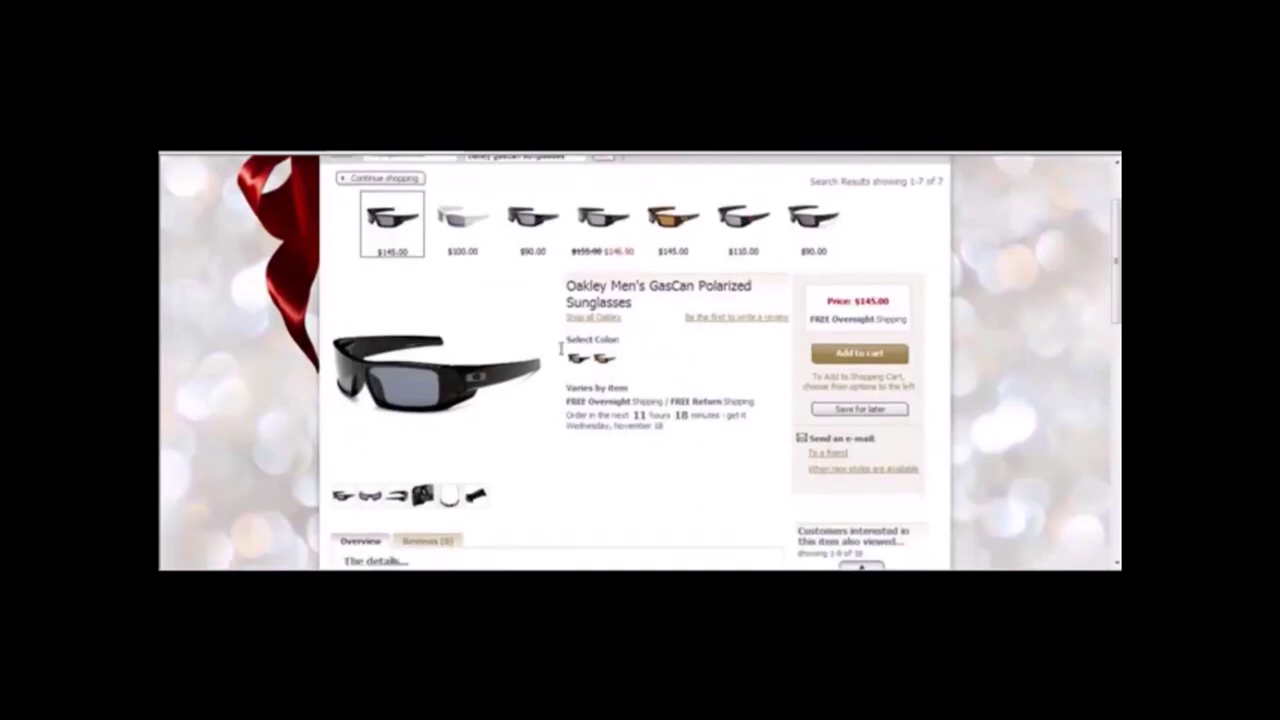
mouse_move(455, 220)
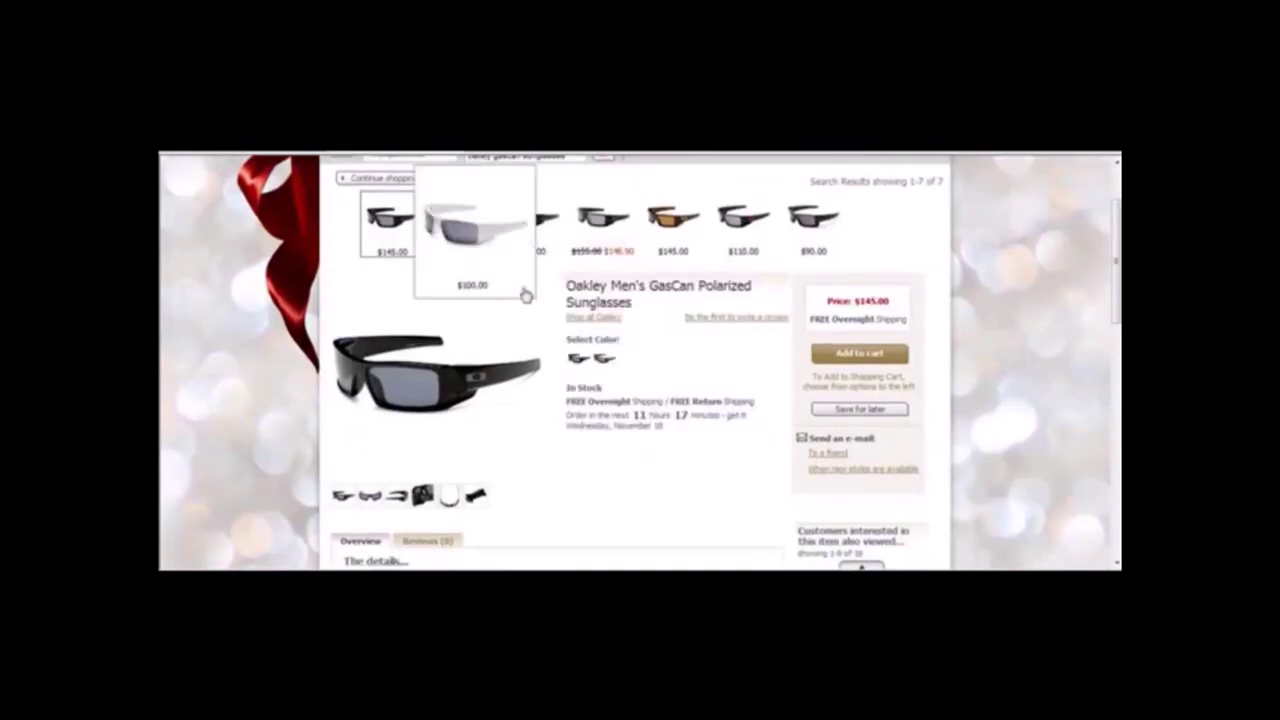
click(397, 494)
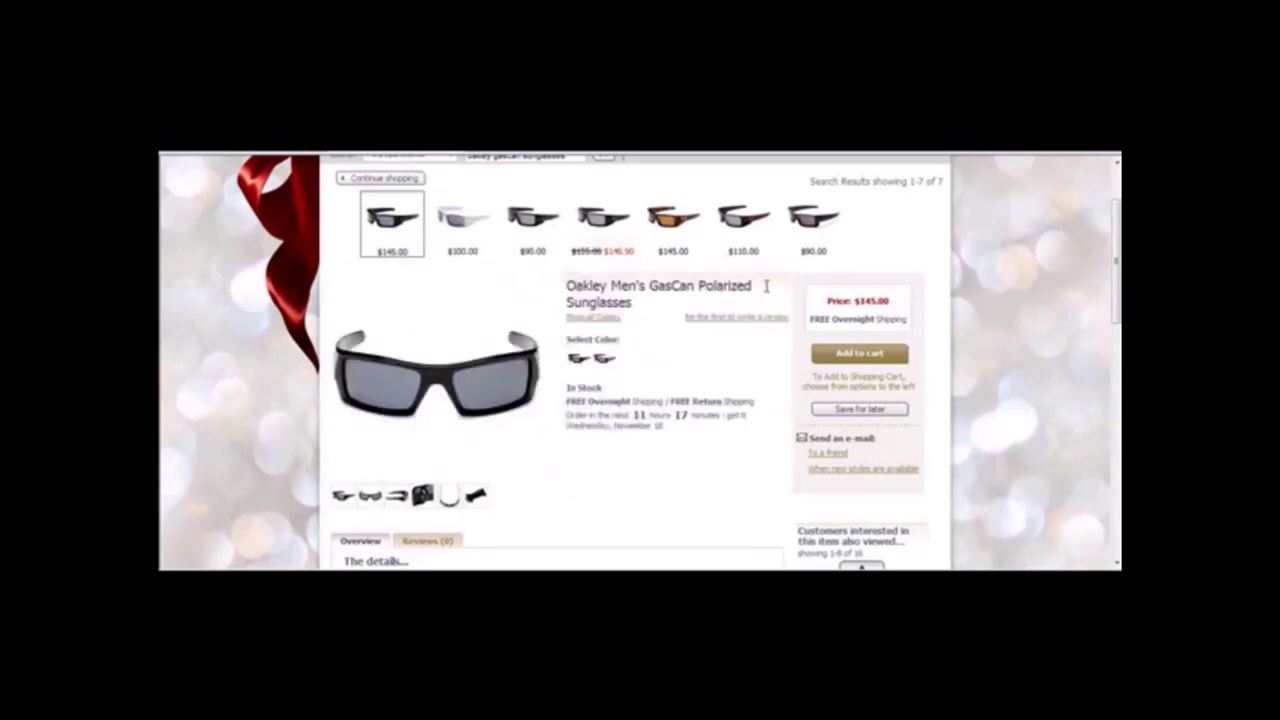
Scroll back up, dismiss the photo's page menu, and open a new tab of most-visited sites.
drag(1117, 264, 1117, 334)
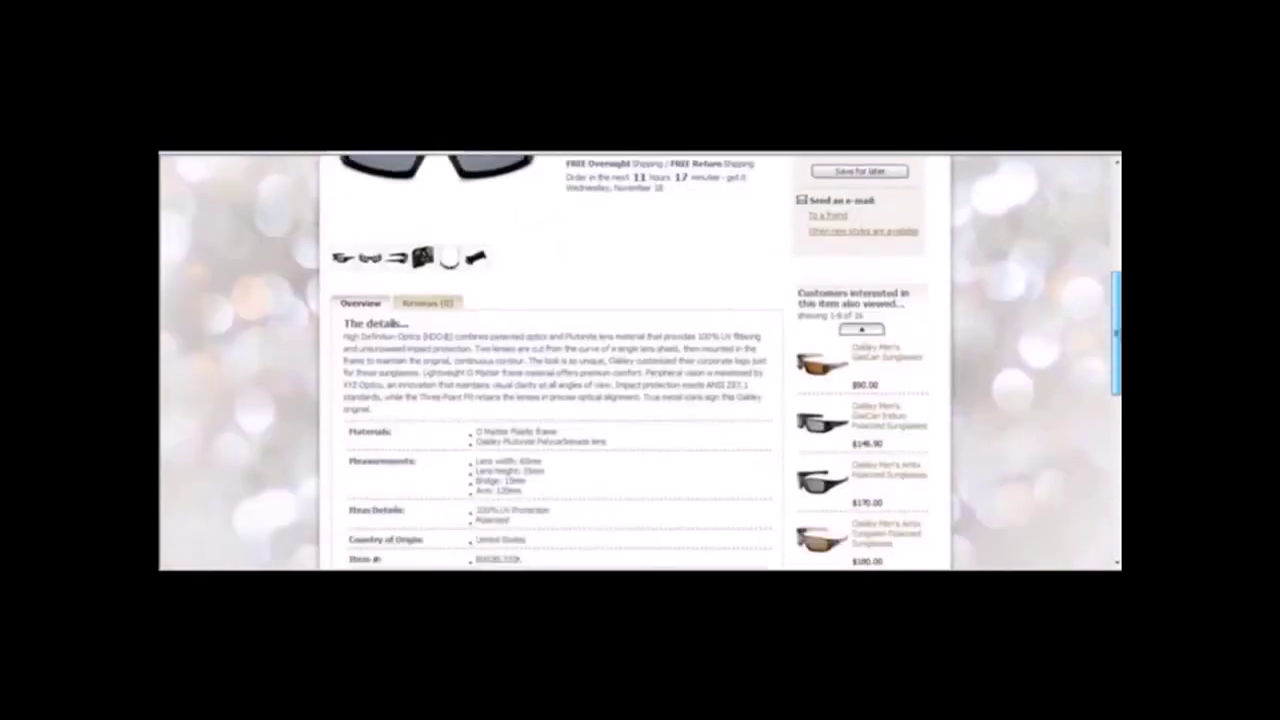
scroll(1071, 257, up, 5)
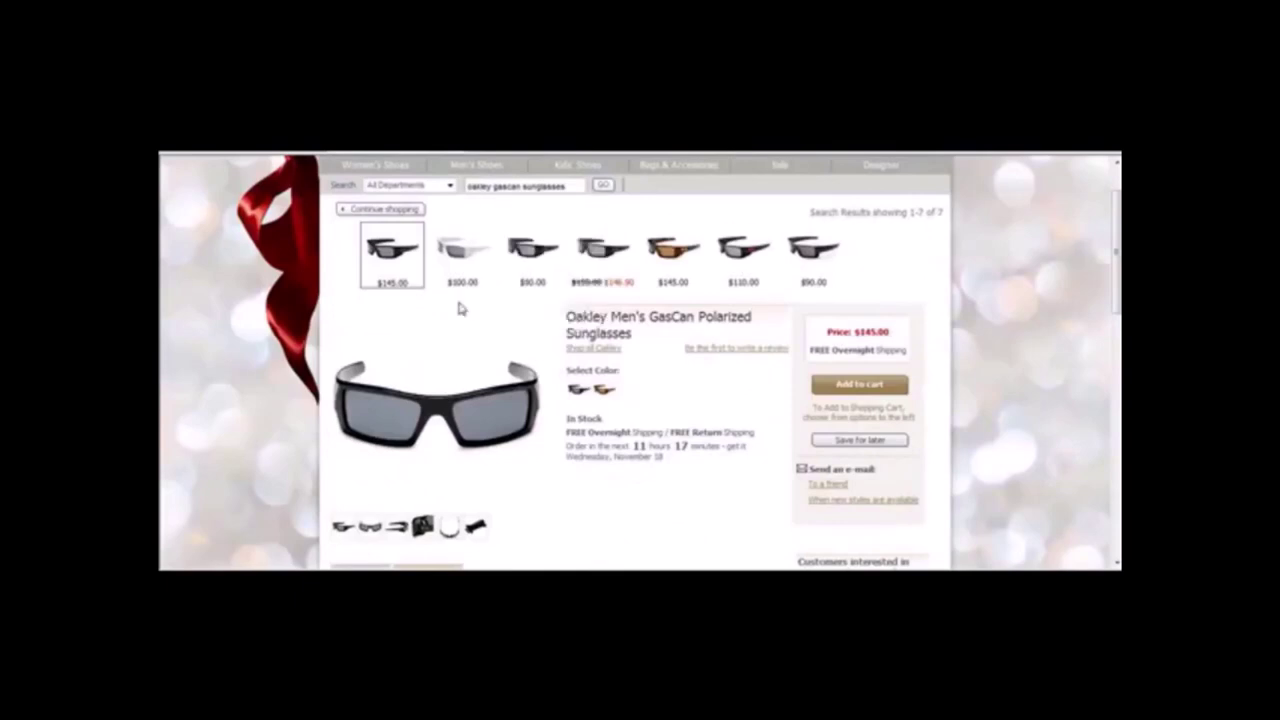
right_click(396, 394)
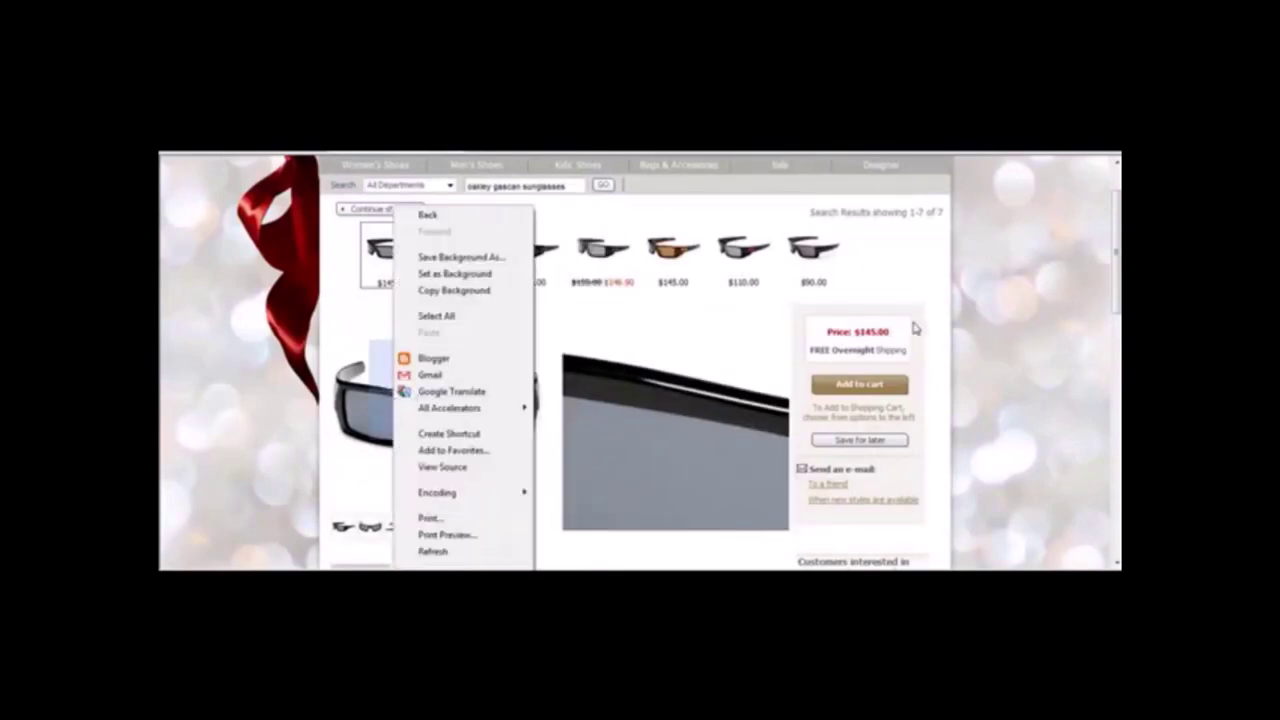
click(1034, 310)
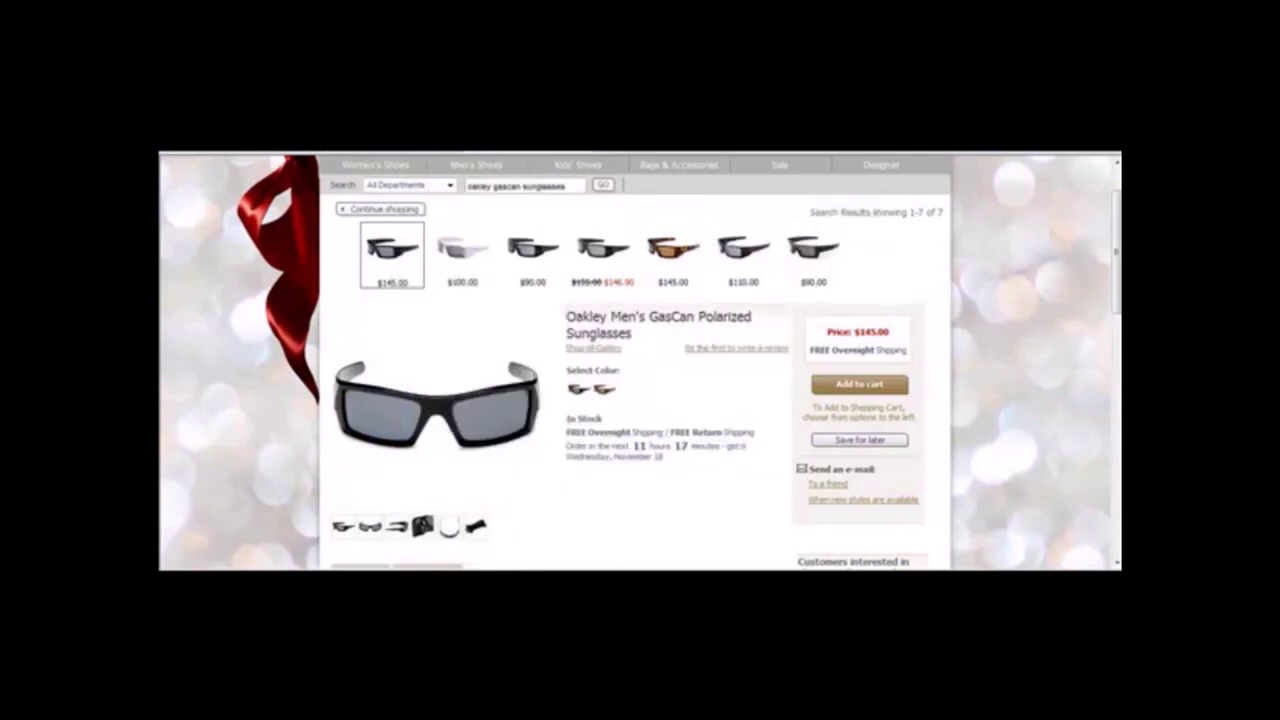
key(ctrl+t)
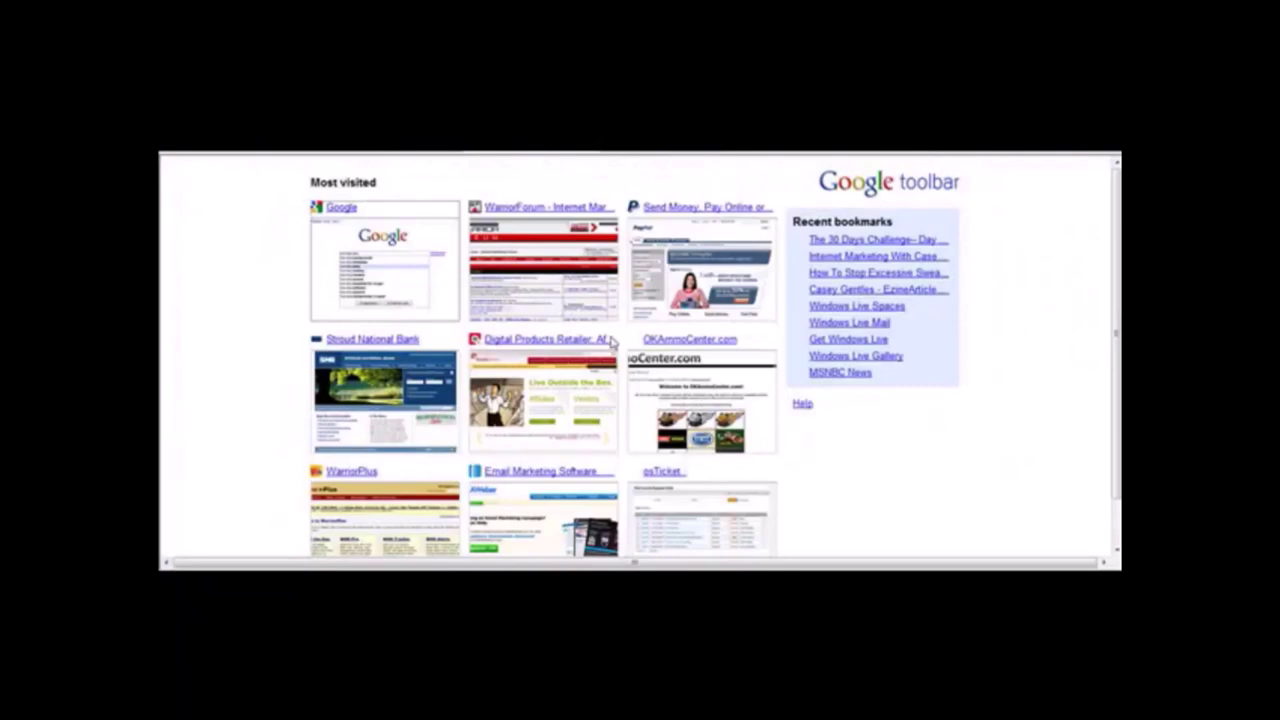
Search Google for 'image search' and go to Google Images.
text(image sear)
text(ch)
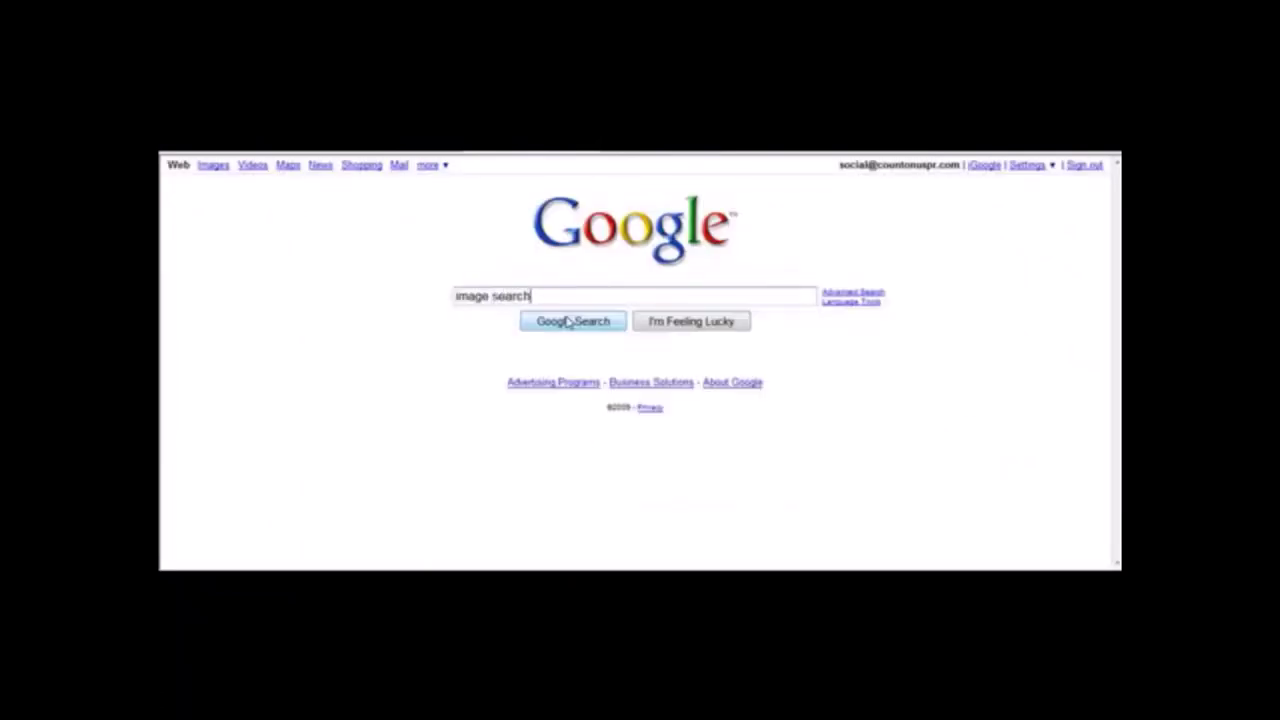
key(Return)
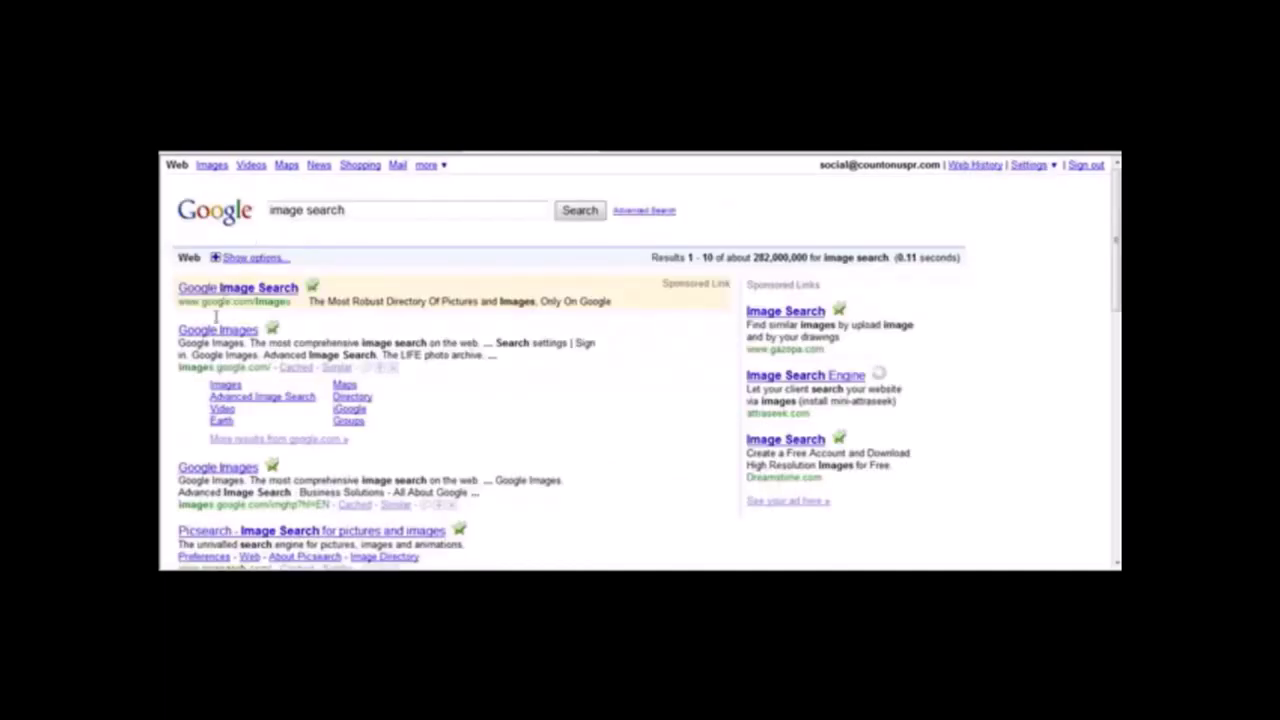
click(207, 333)
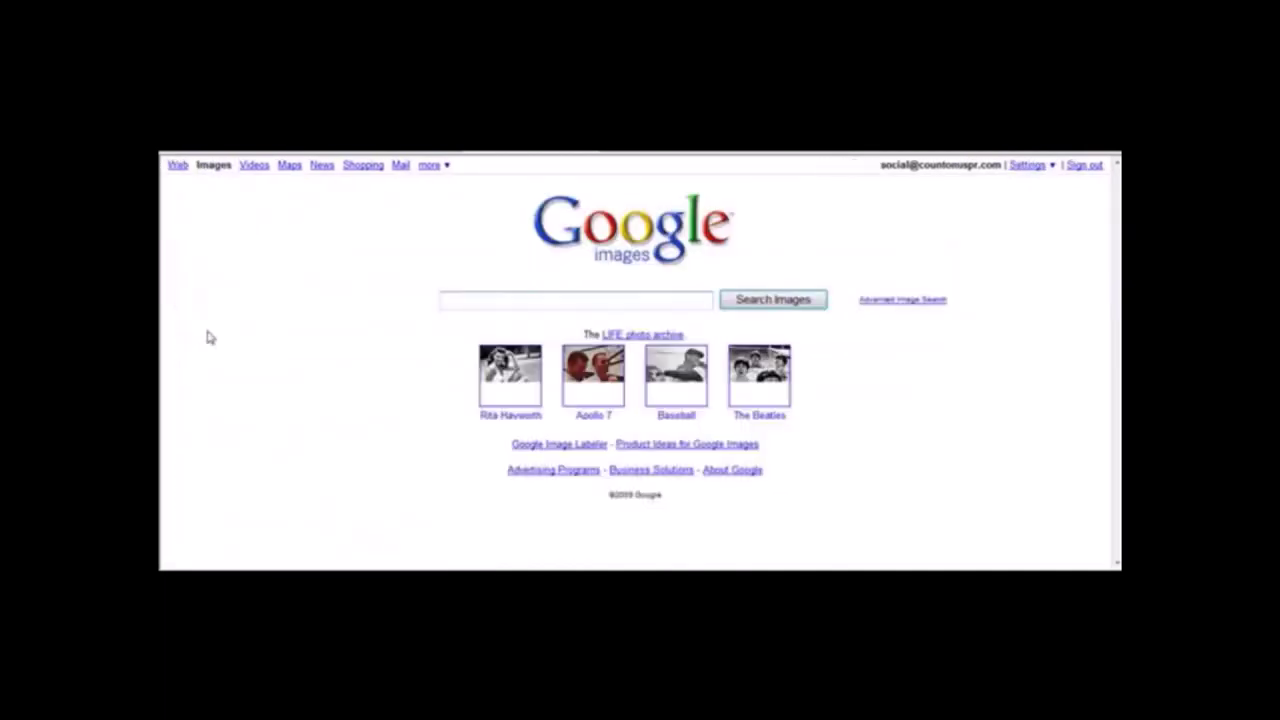
Search Google Images for 'oakley gascan sunglasses' and open the first image result.
click(498, 305)
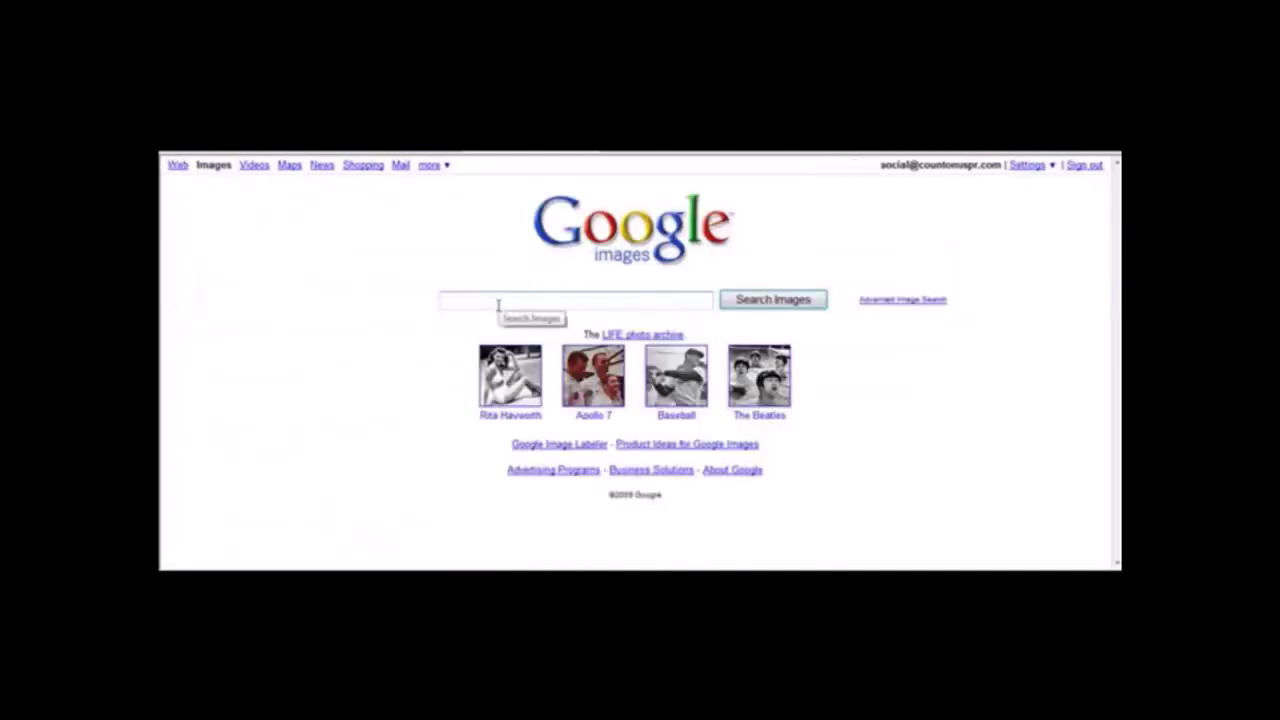
text(oakley gascan sunglasses)
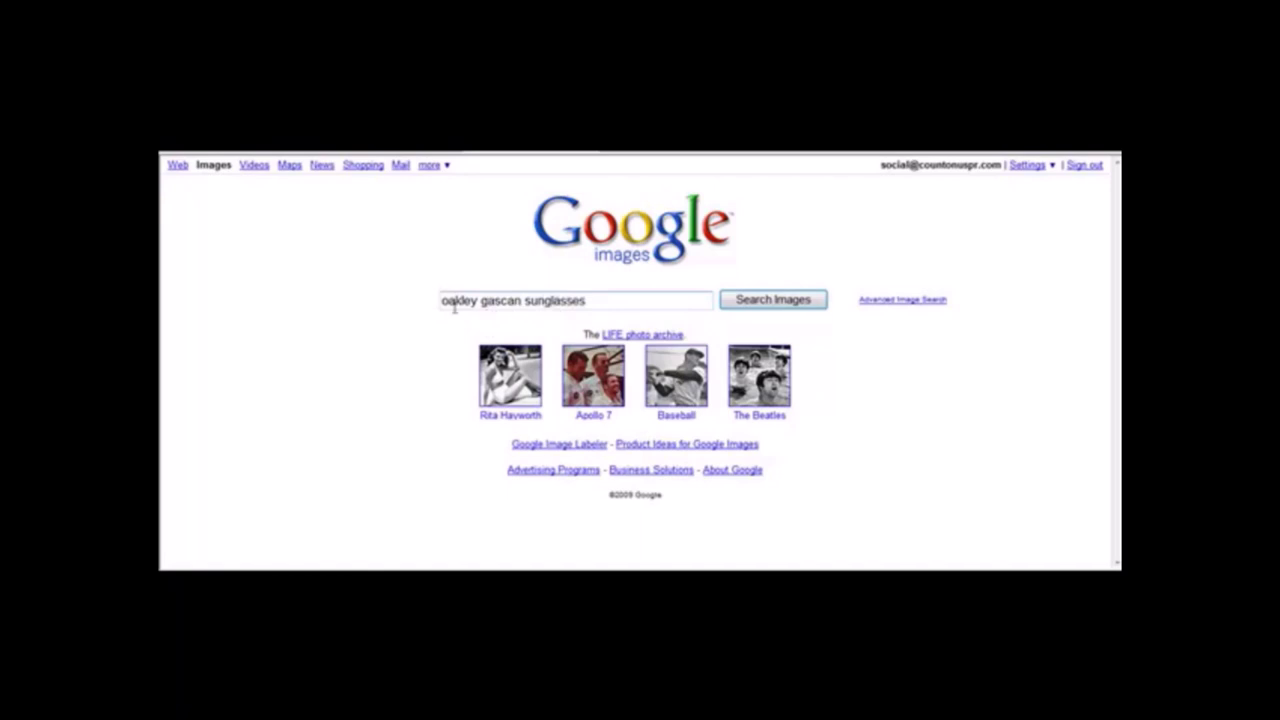
key(Return)
click(250, 341)
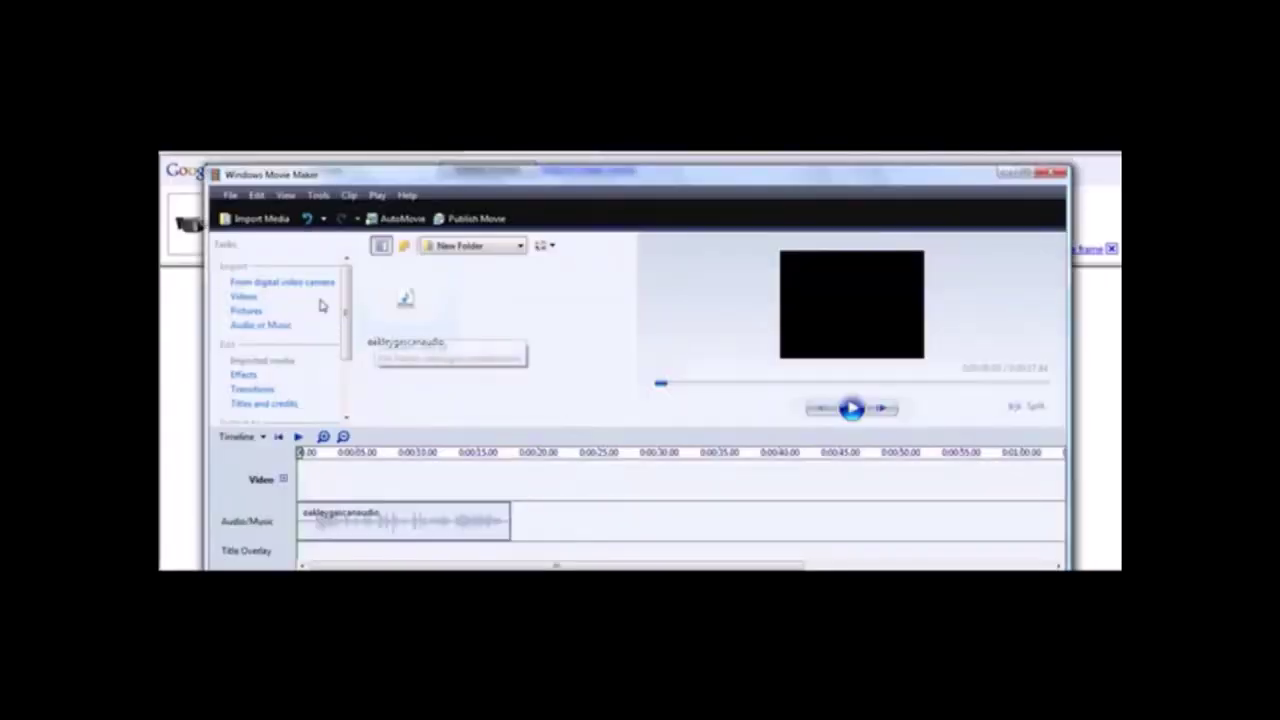
Import three sunglasses pictures from the Pictures folder into the collection.
click(247, 311)
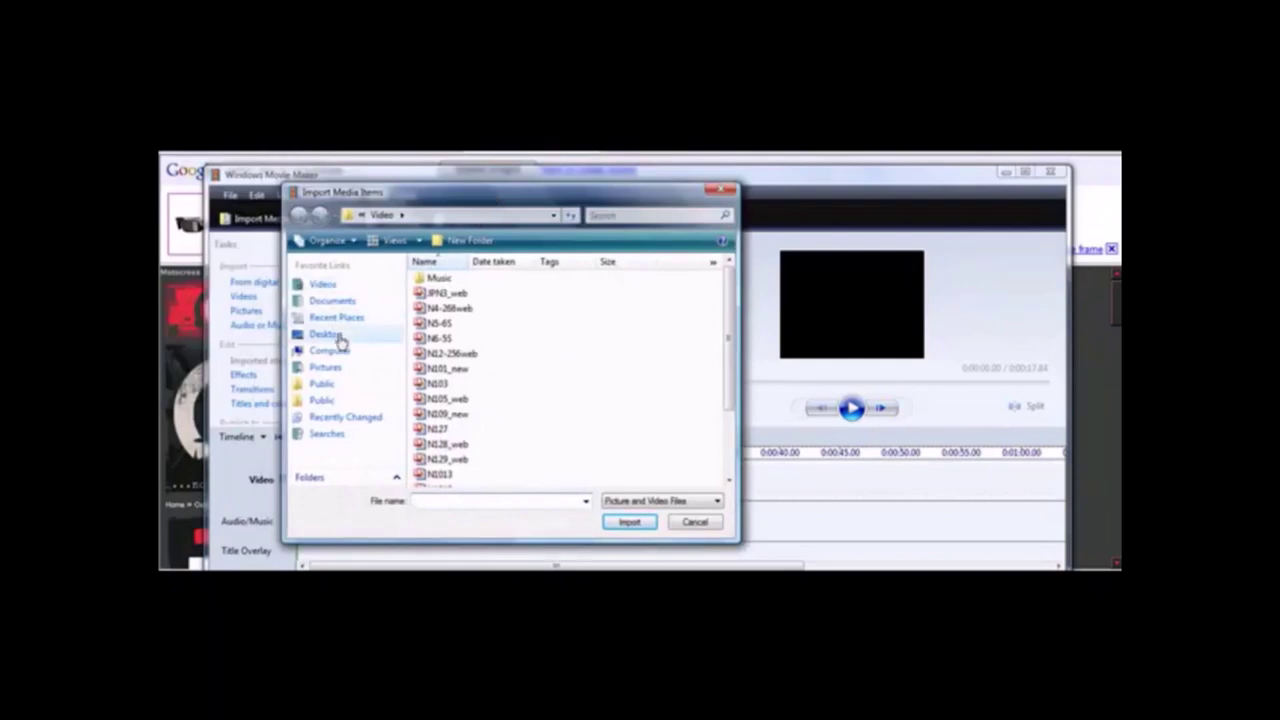
click(327, 368)
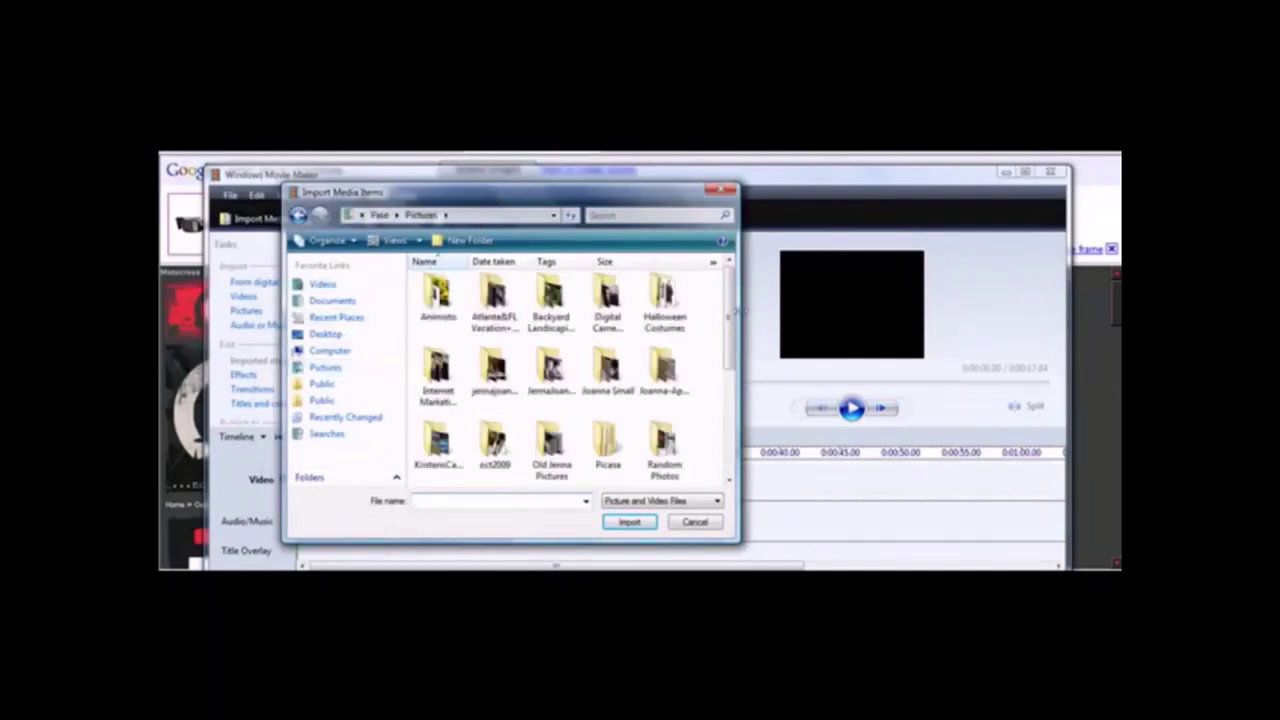
drag(732, 316, 745, 410)
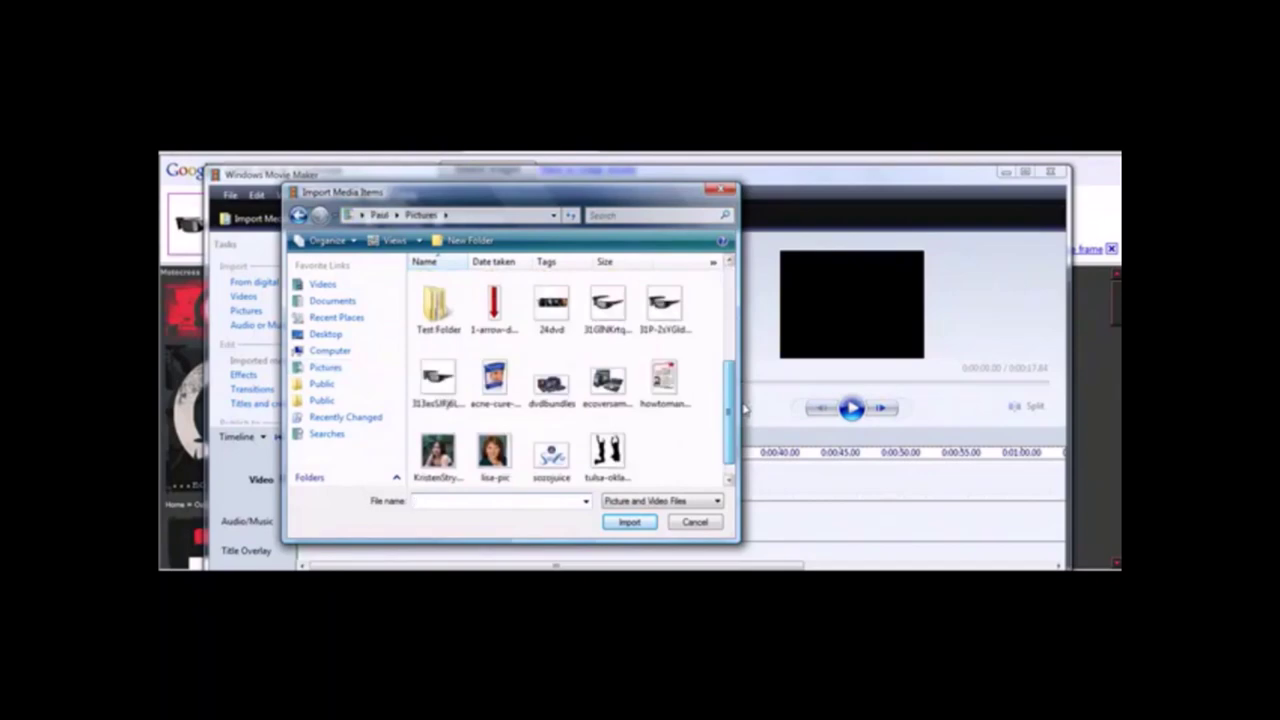
scroll(745, 405, up, 1)
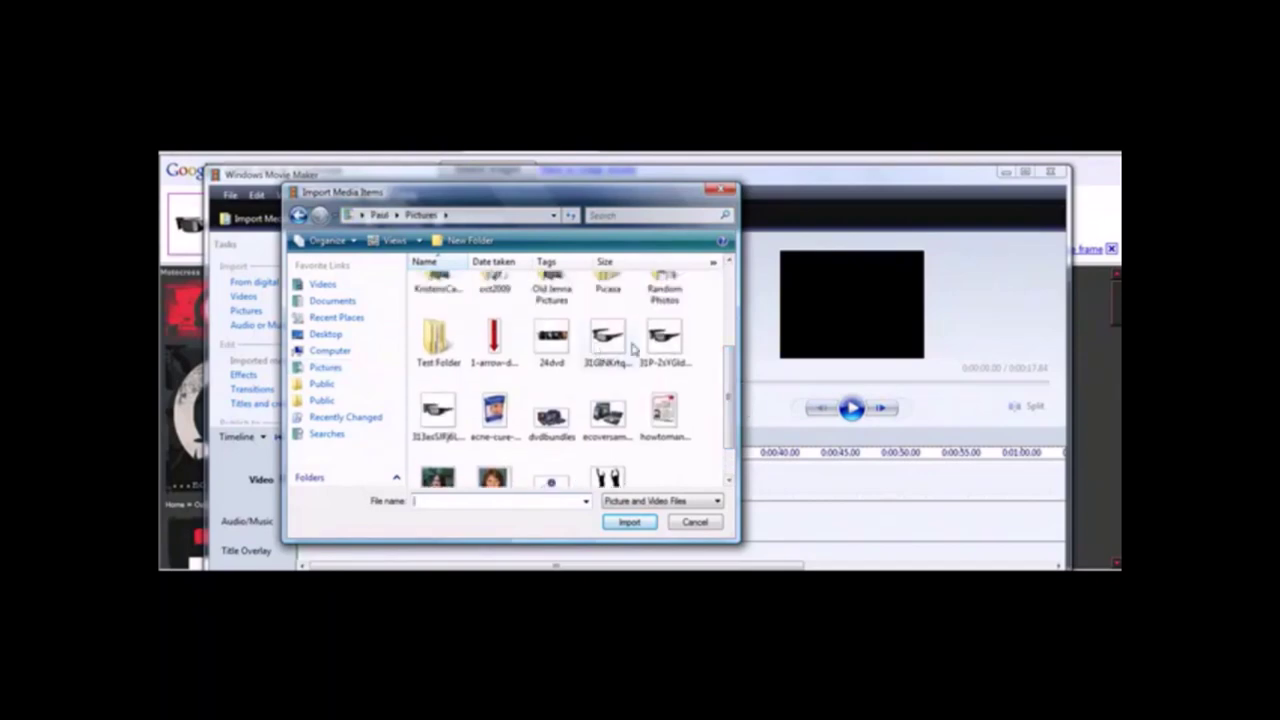
click(665, 345)
ctrl+click(437, 412)
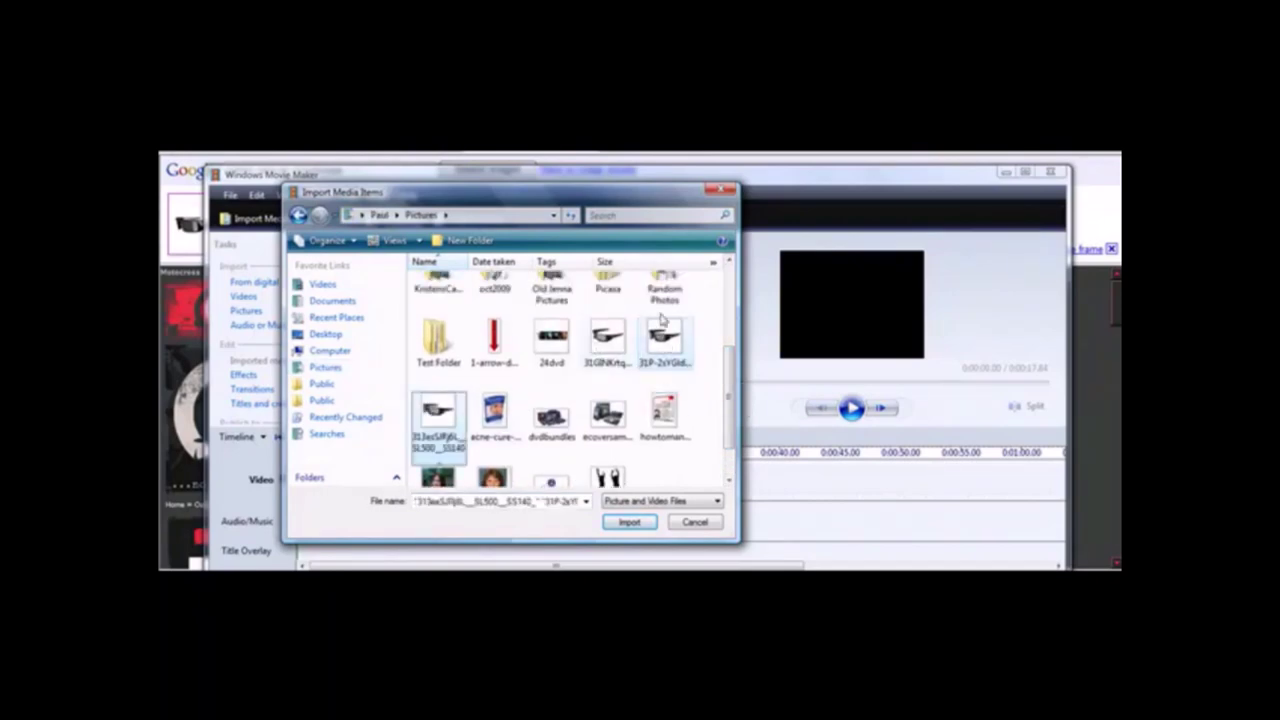
ctrl+click(607, 343)
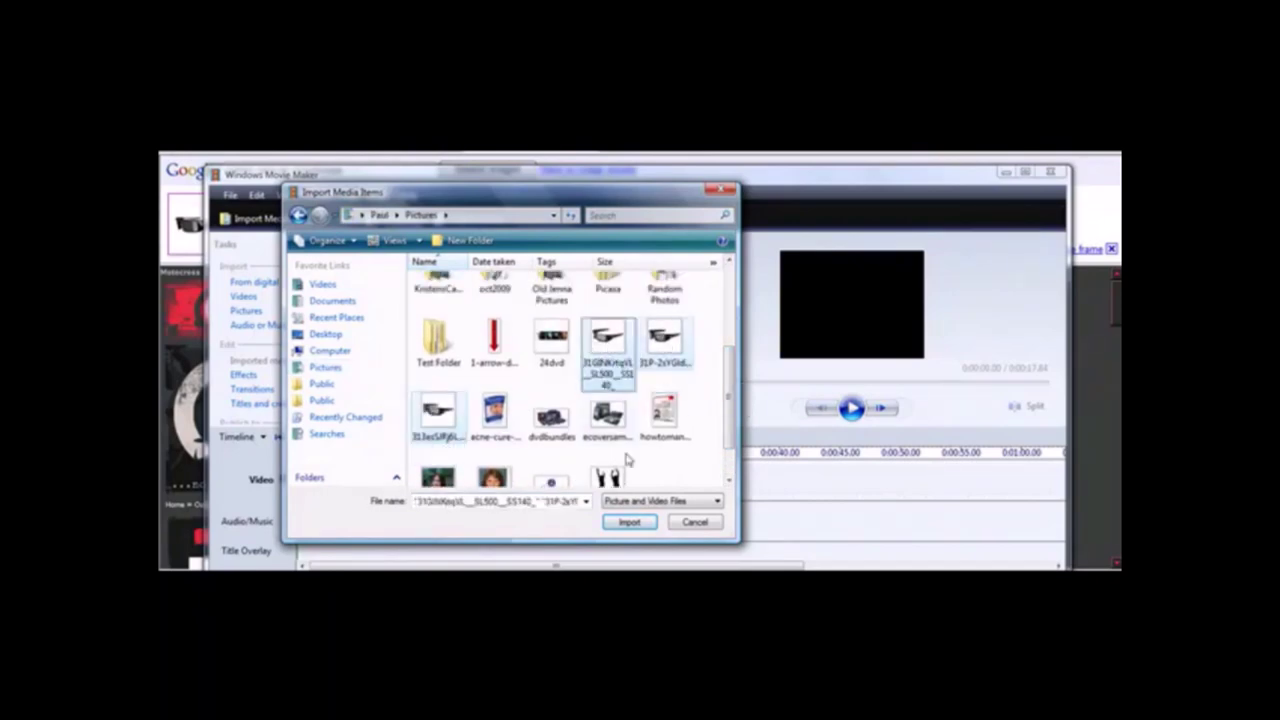
click(629, 522)
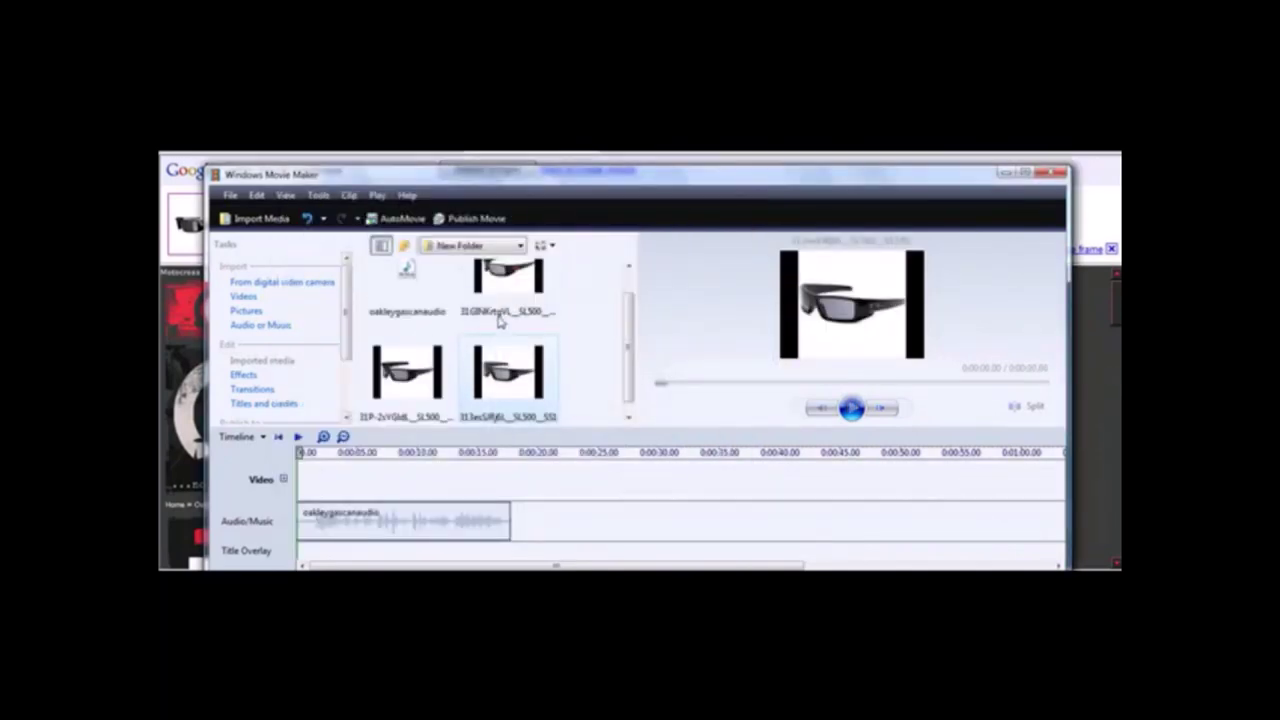
Place the three sunglasses pictures one after another on the video track.
drag(500, 320, 341, 488)
drag(407, 400, 418, 483)
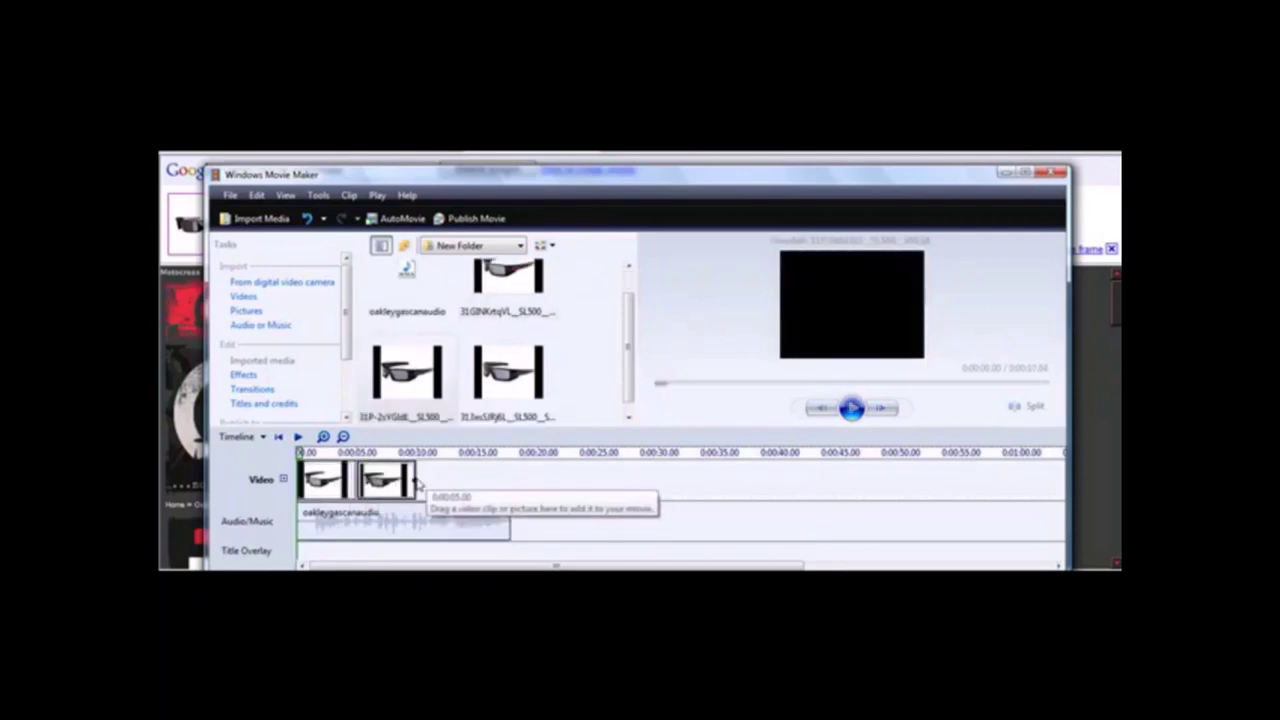
drag(500, 394, 447, 484)
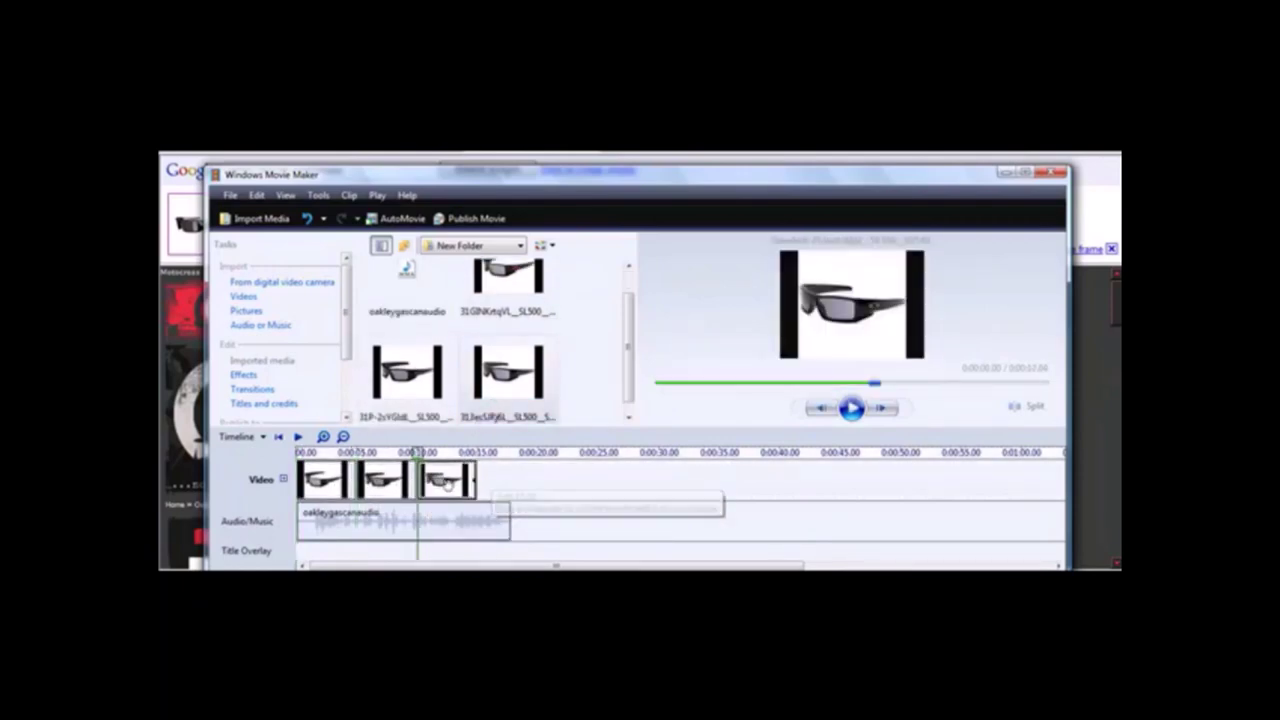
Lengthen the third sunglasses clip on the timeline.
click(428, 481)
click(430, 484)
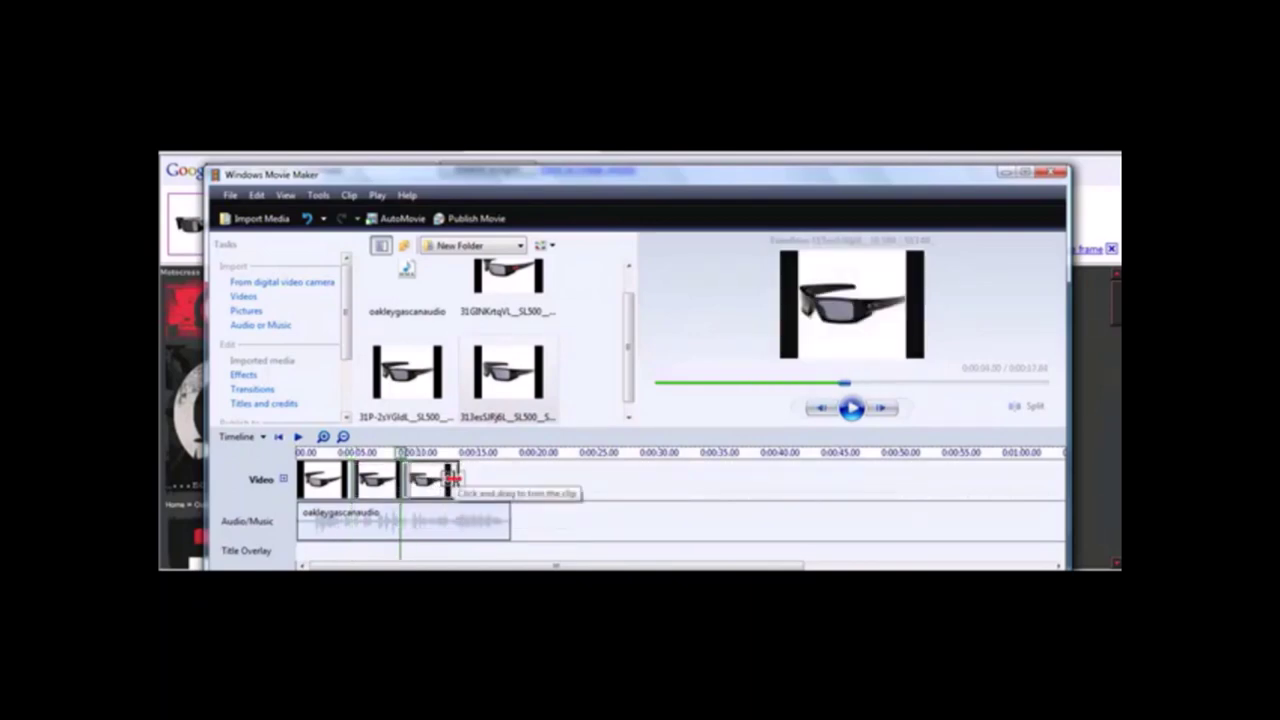
mouse_move(455, 480)
mouse_down()
mouse_move(511, 483)
mouse_move(462, 488)
mouse_up()
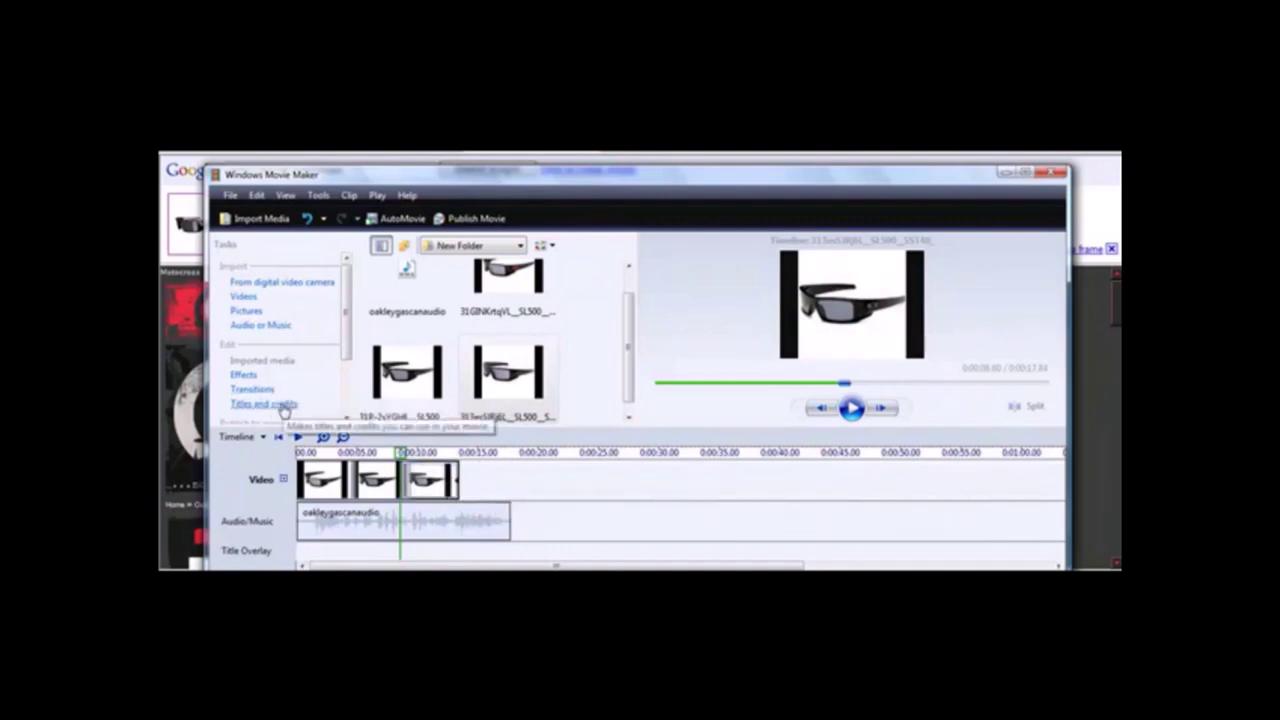
scroll(284, 411, down, 2)
Create a beginning title reading 'OakleyGasCanSunglasses.com'.
click(276, 330)
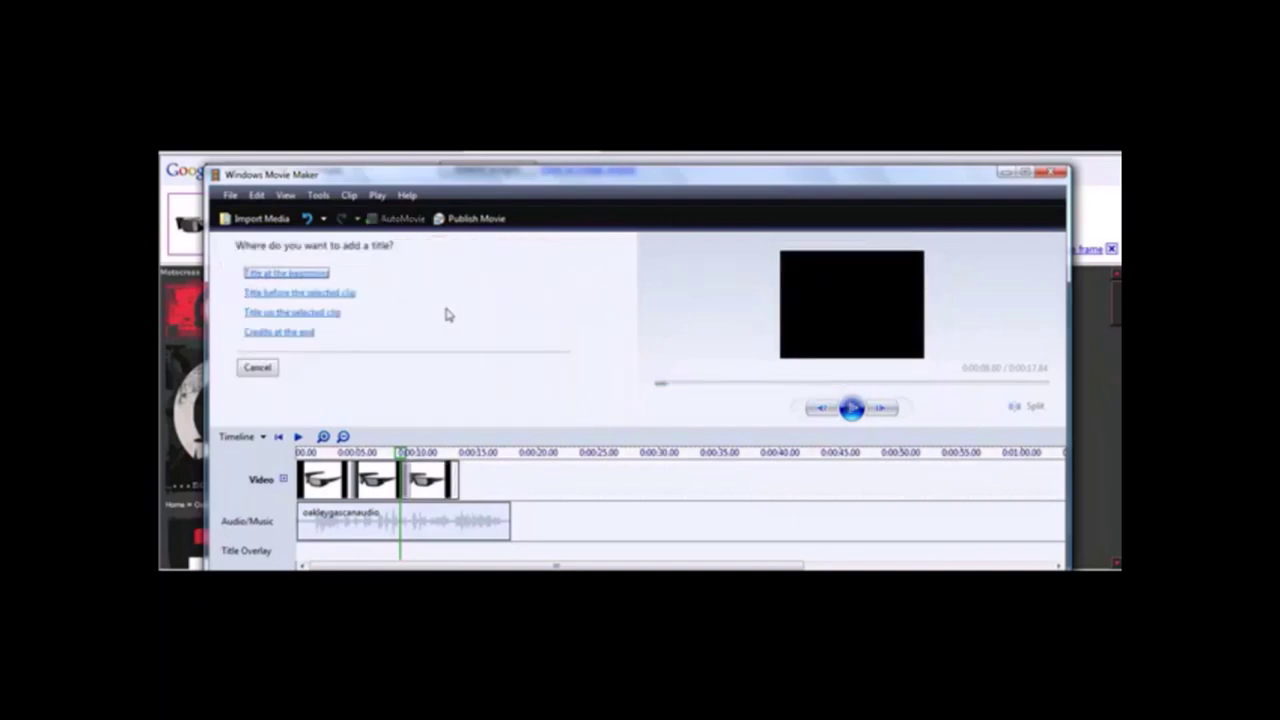
click(303, 272)
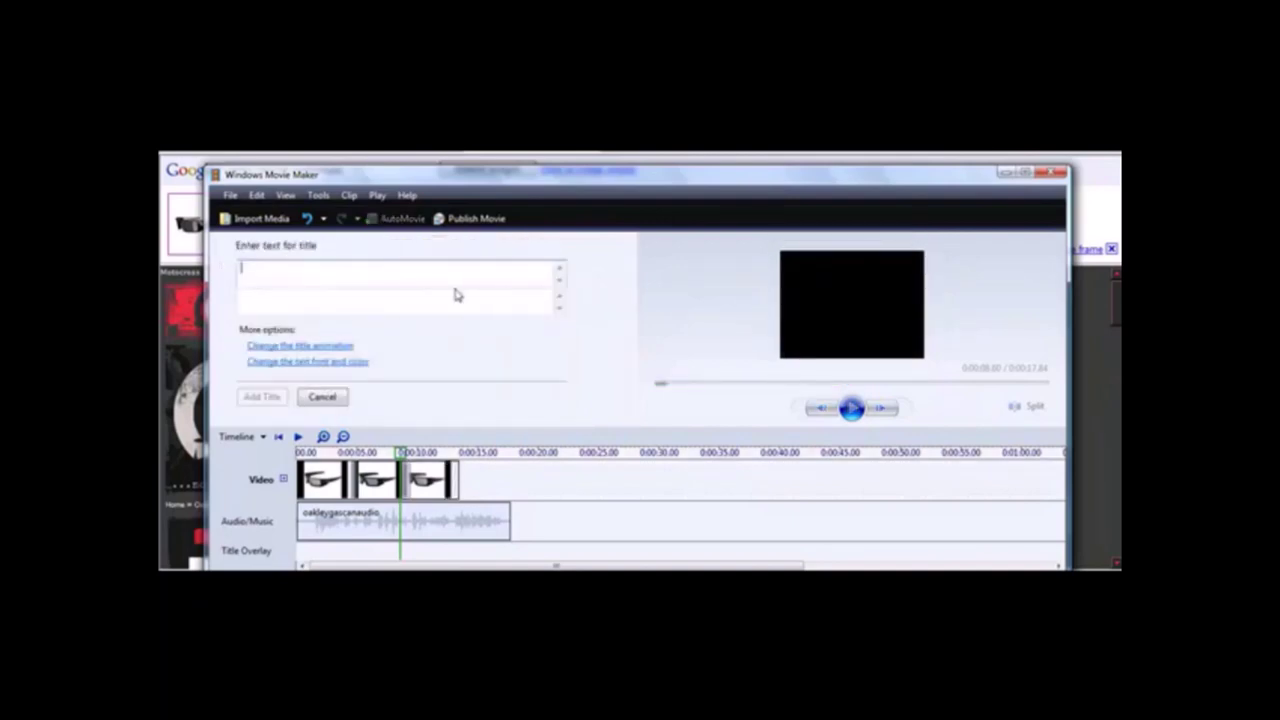
text(www)
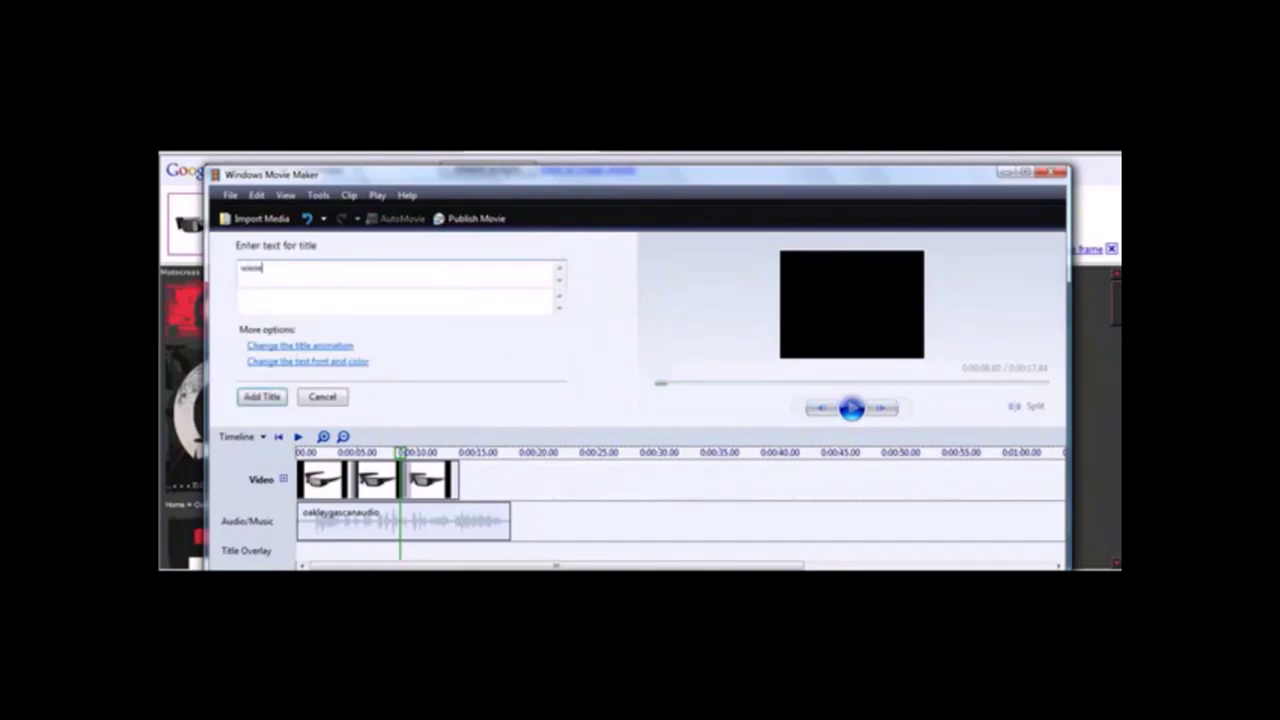
key(BackSpace)
key(BackSpace)
key(BackSpace)
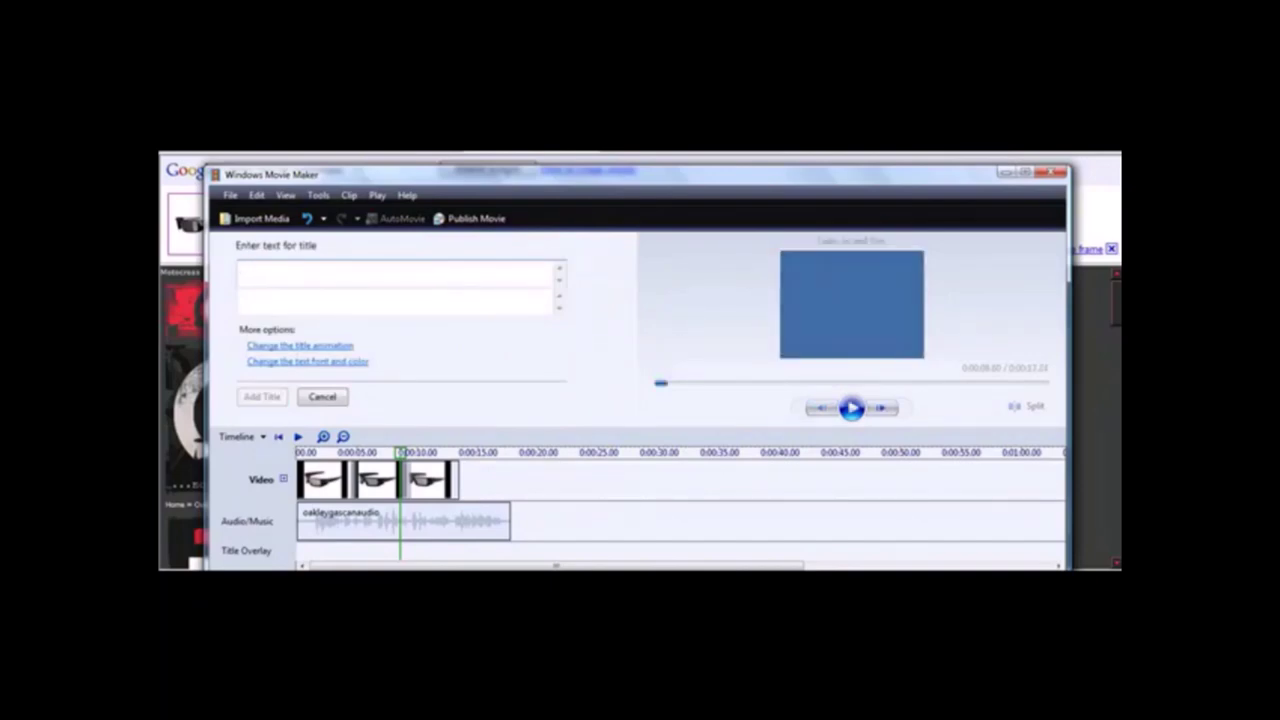
text(OakleyGasCanSunglasses.com)
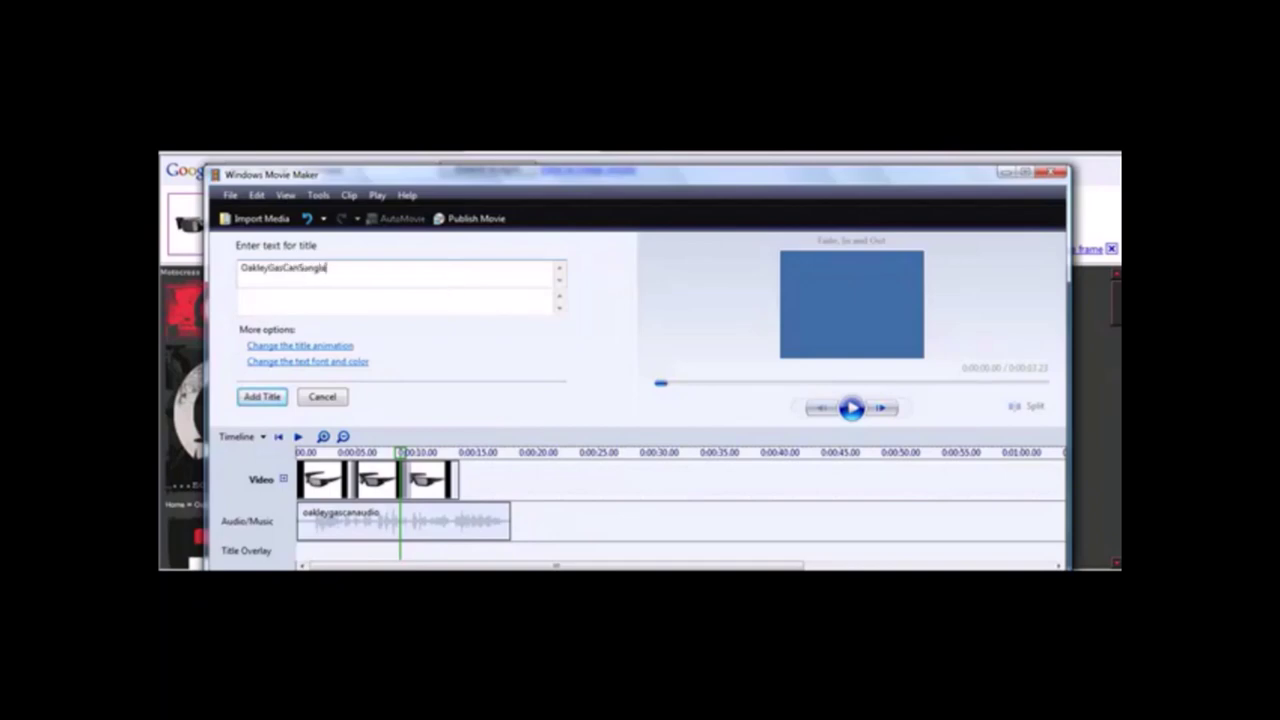
click(262, 396)
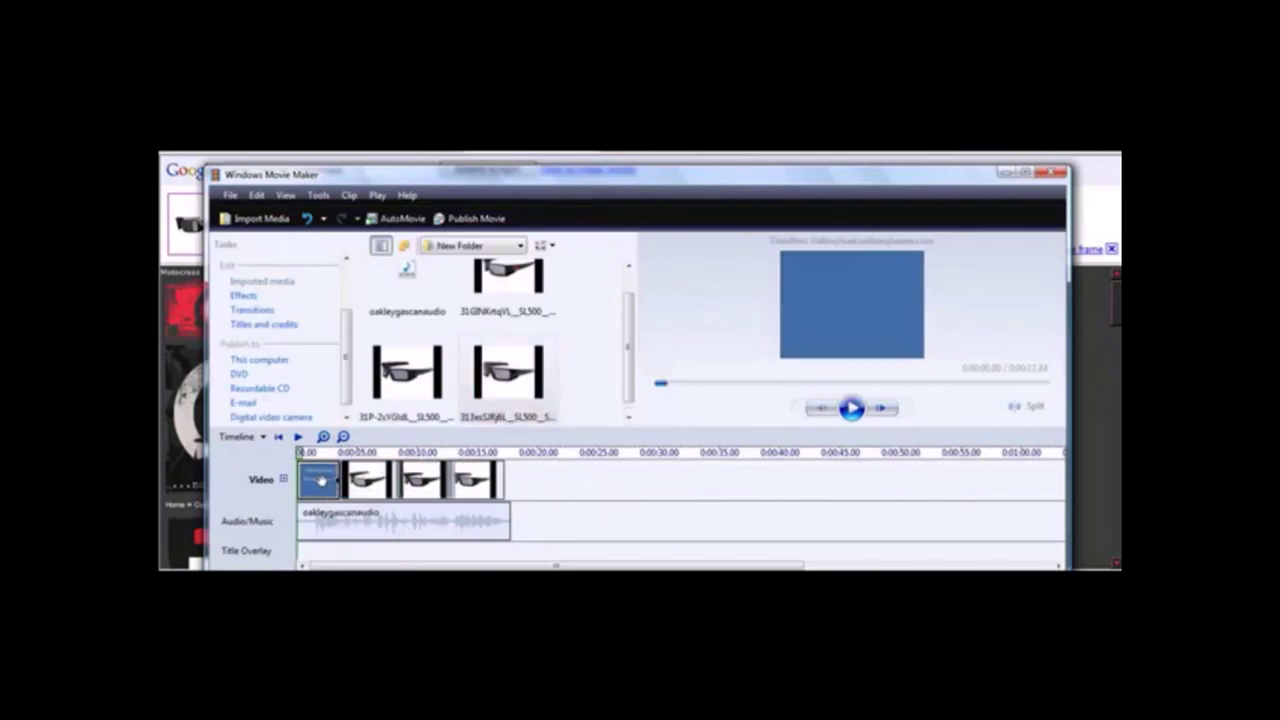
Reopen the opening title's font settings and shrink the text size four times.
double_click(320, 479)
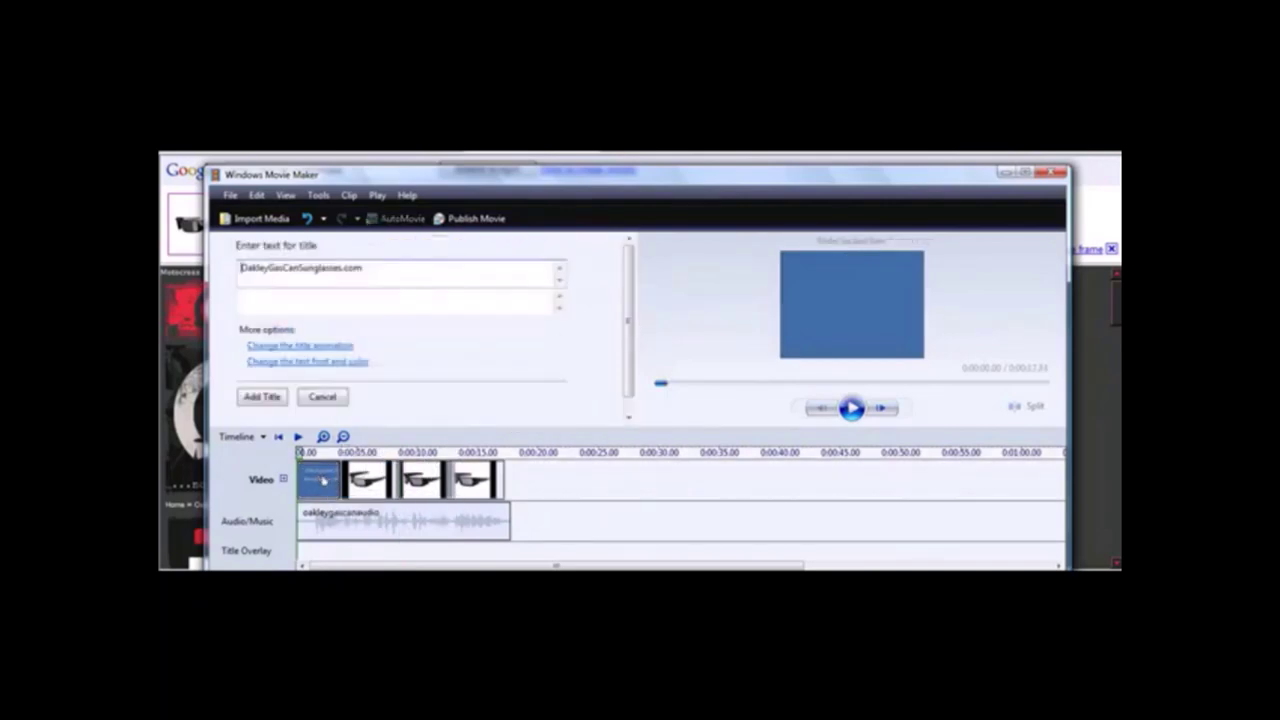
click(318, 360)
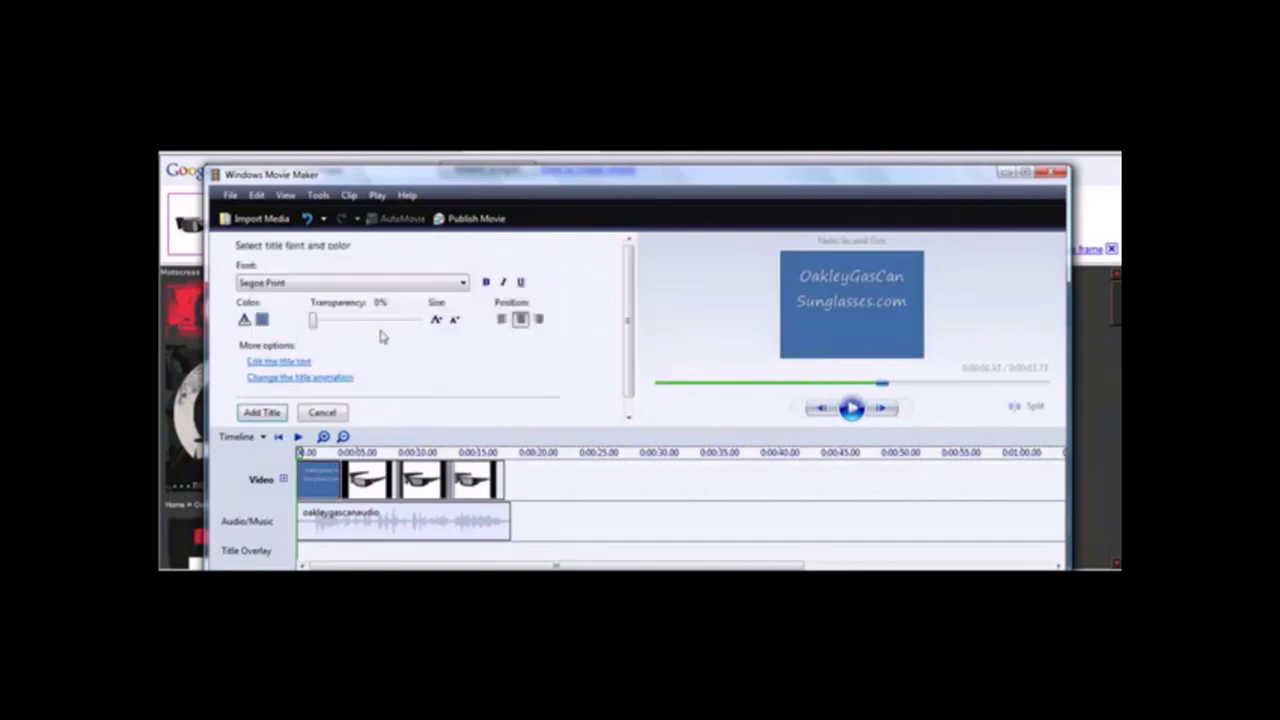
click(456, 320)
click(456, 320)
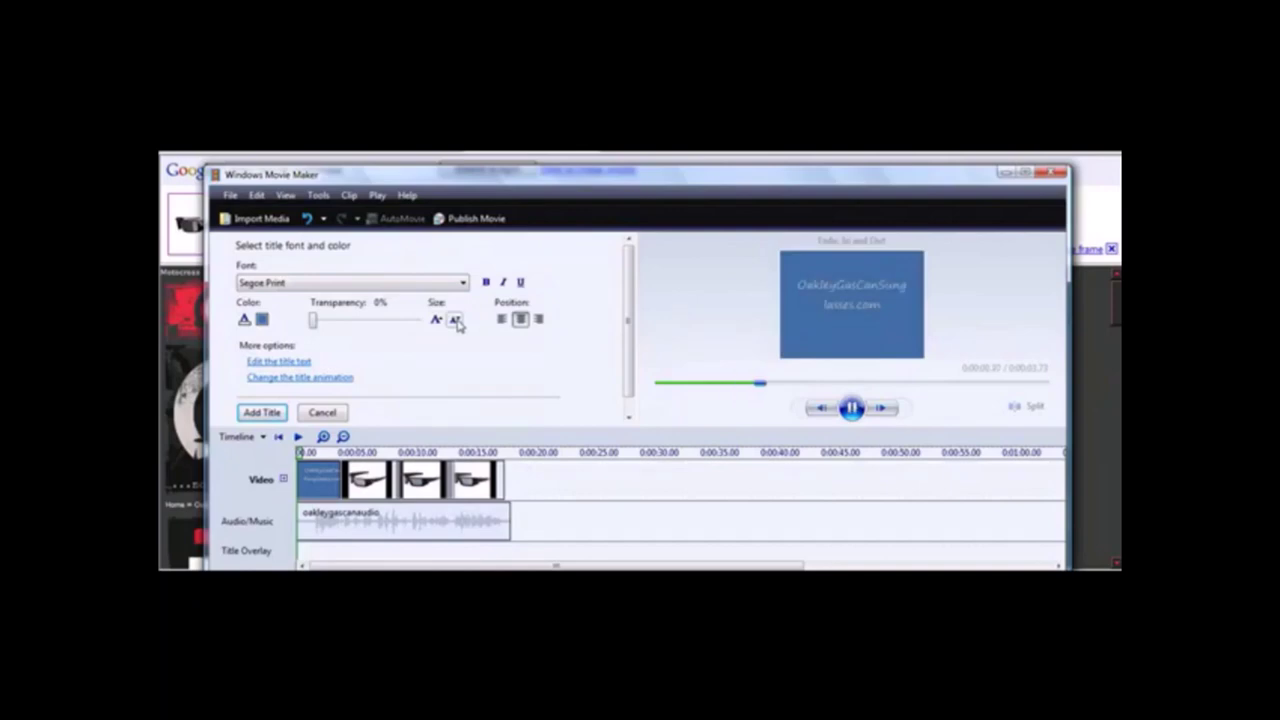
click(456, 320)
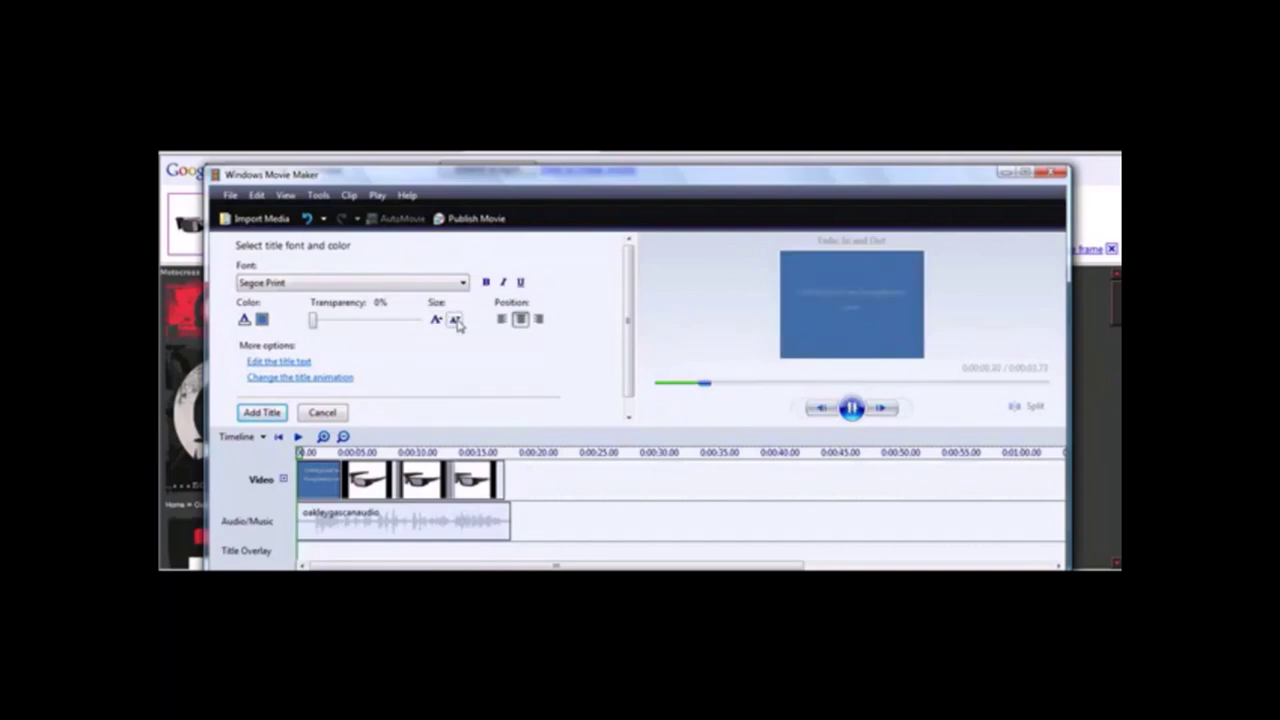
click(456, 320)
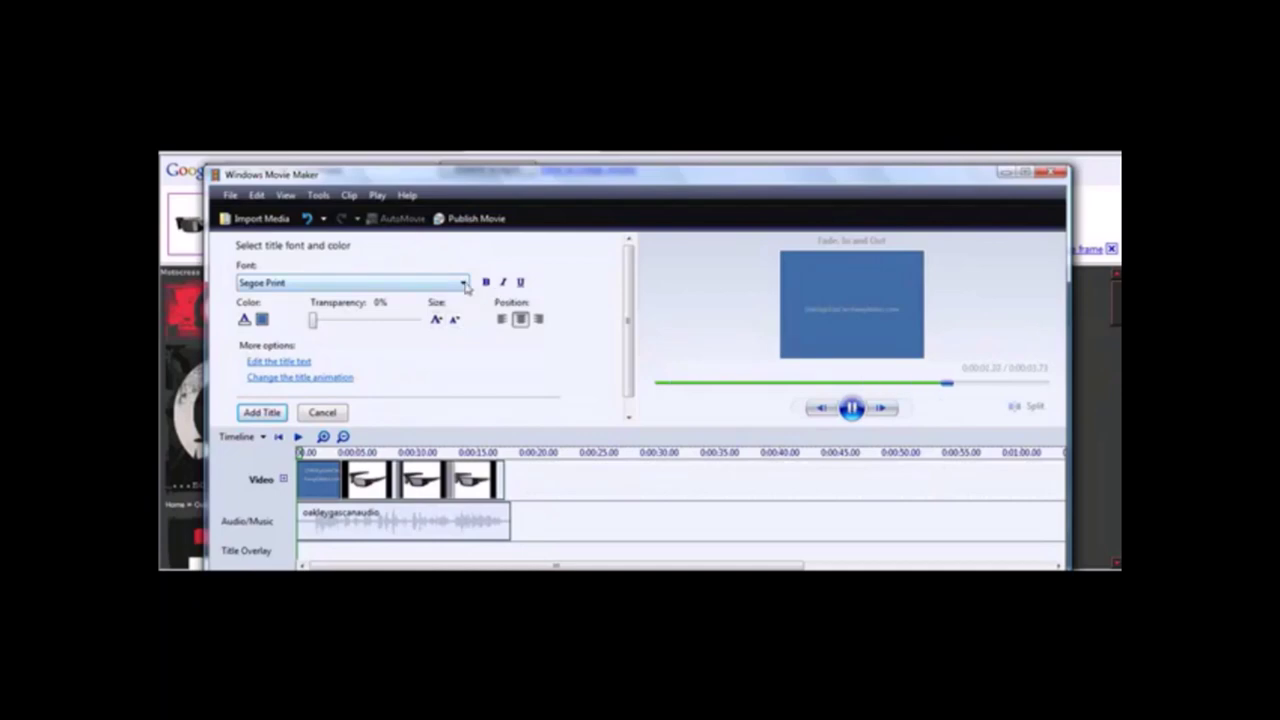
Set the title font to Arial Black with a black background and add it.
click(463, 283)
scroll(463, 341, up, 15)
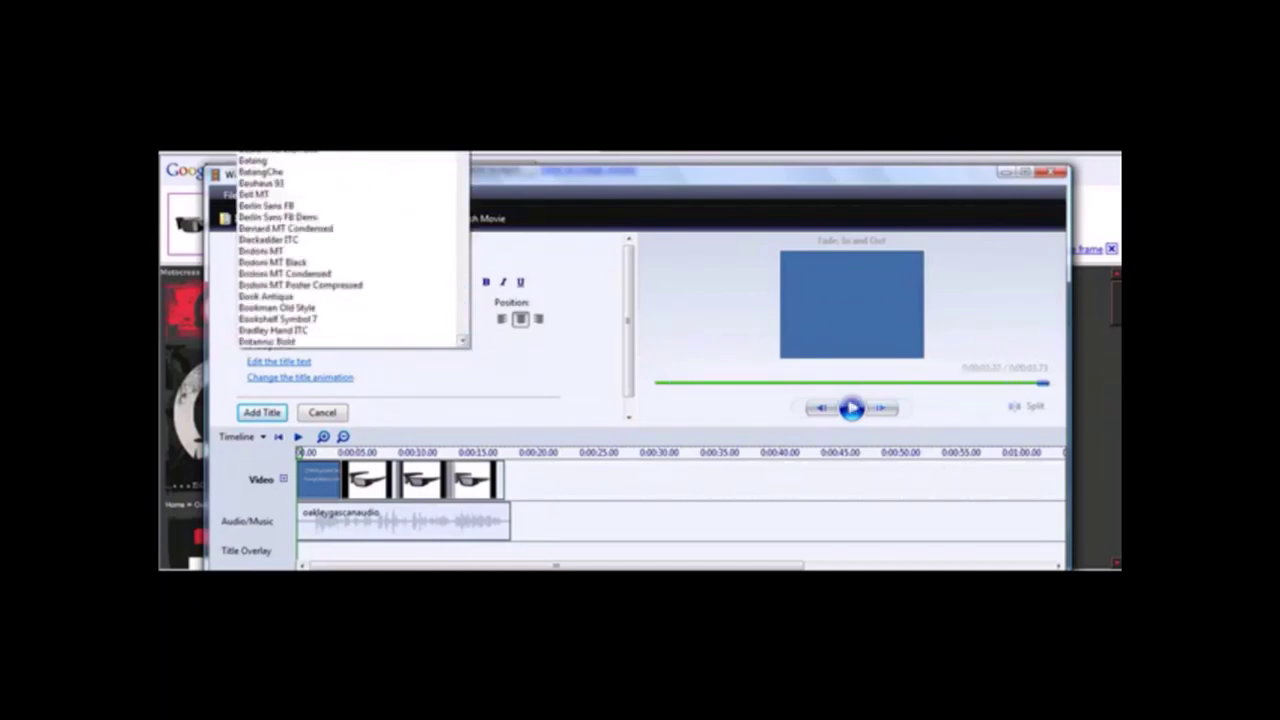
key(Escape)
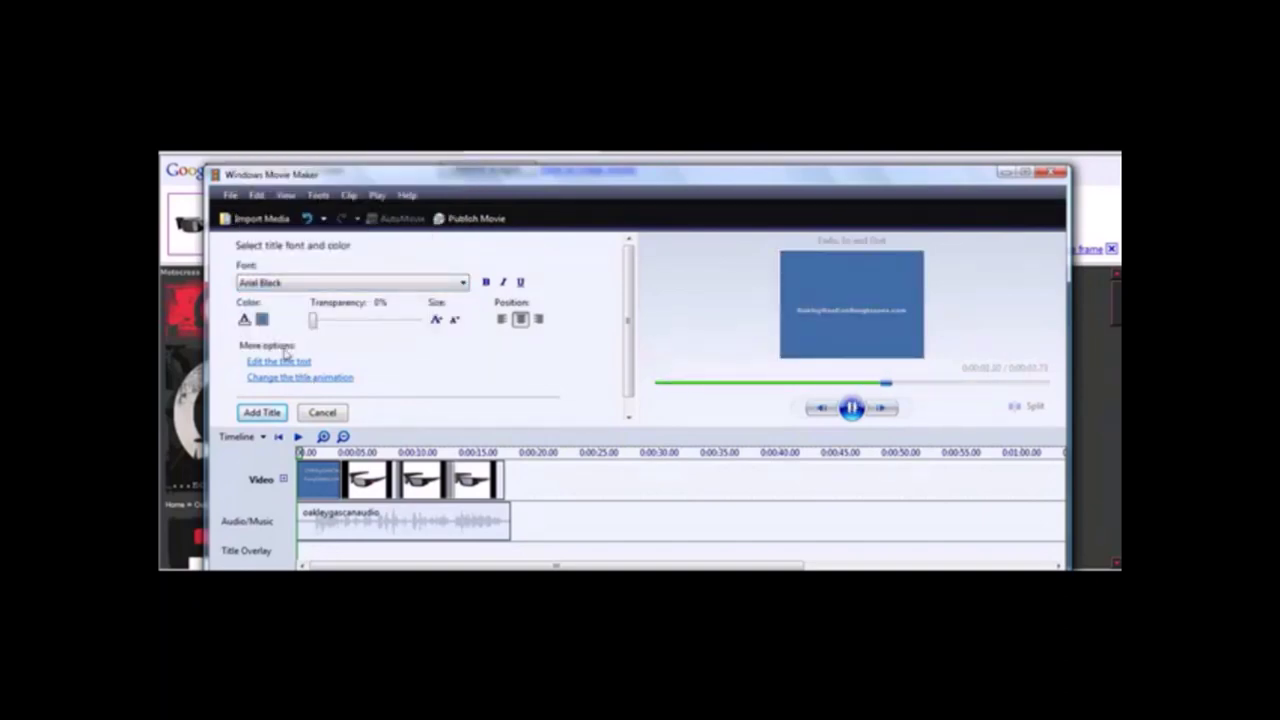
click(263, 320)
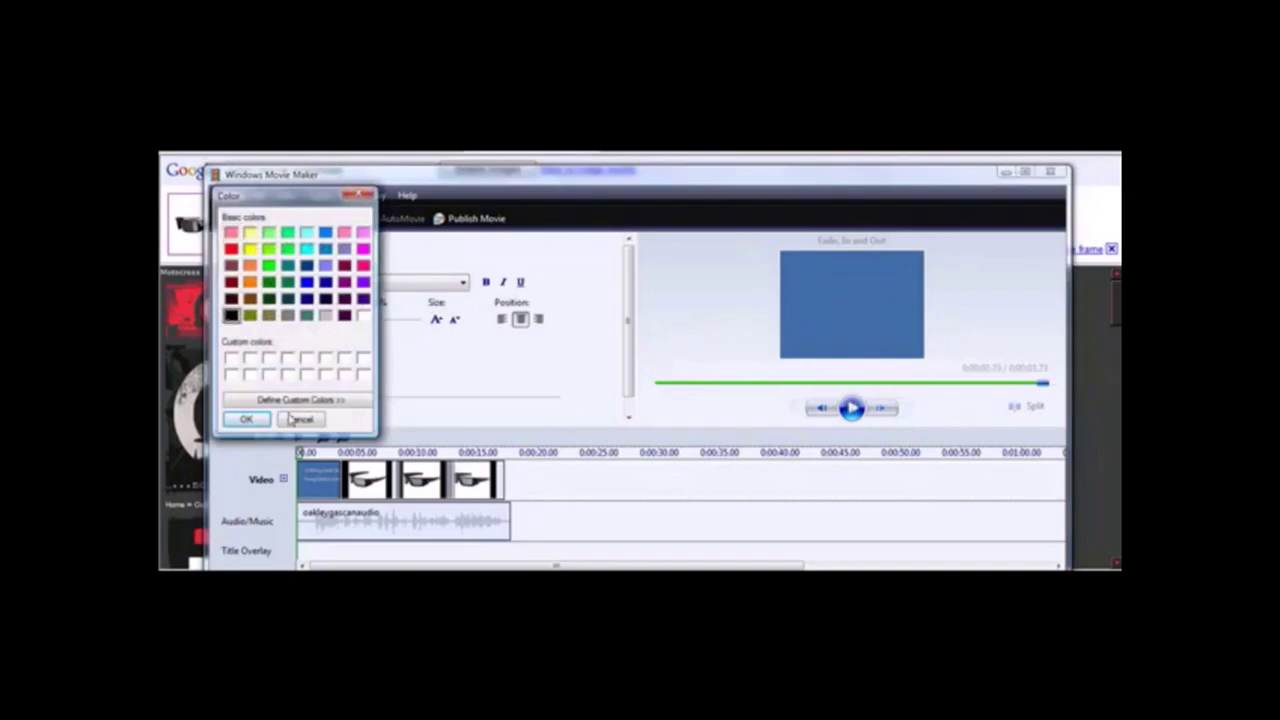
click(250, 421)
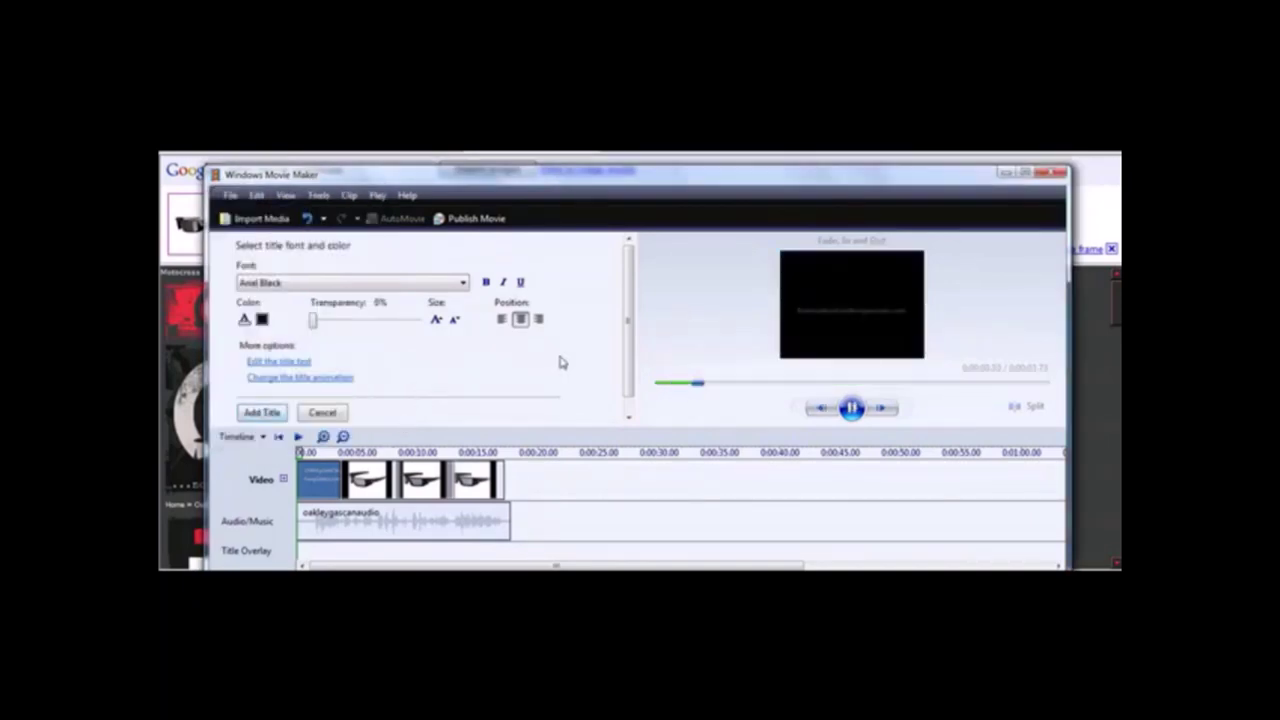
click(266, 415)
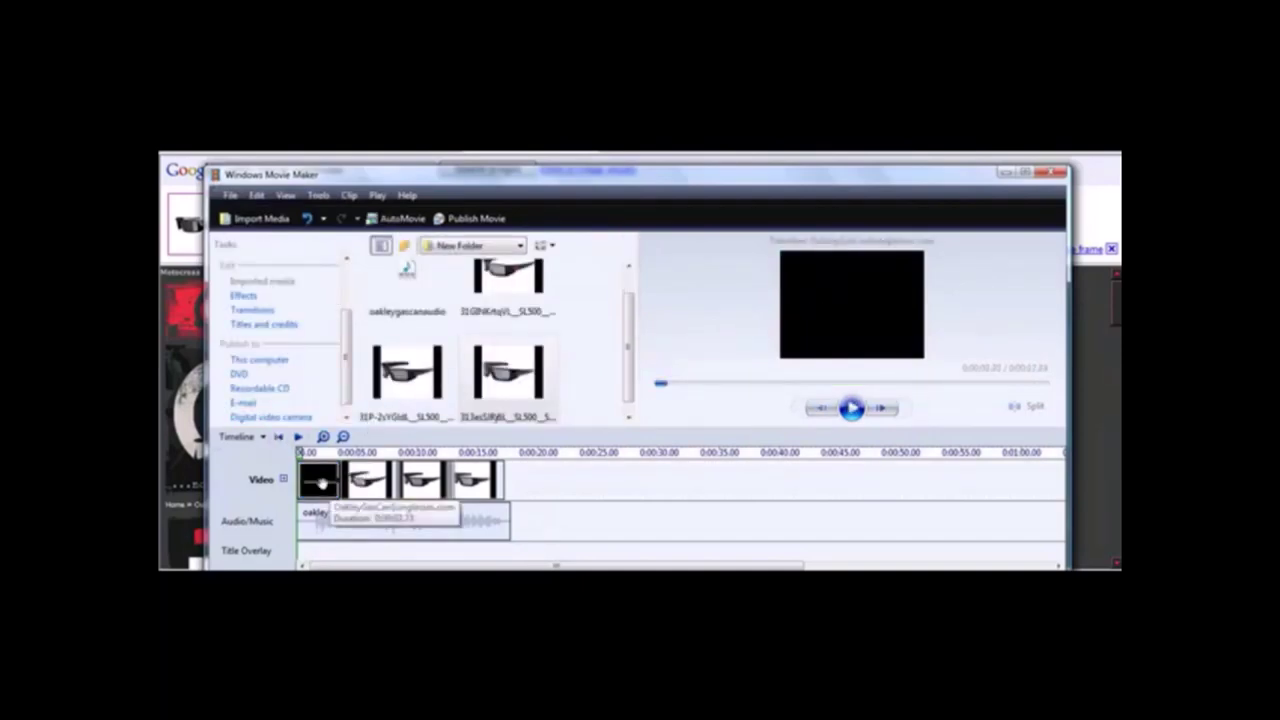
Copy the title clip and paste a duplicate onto the timeline.
right_click(323, 483)
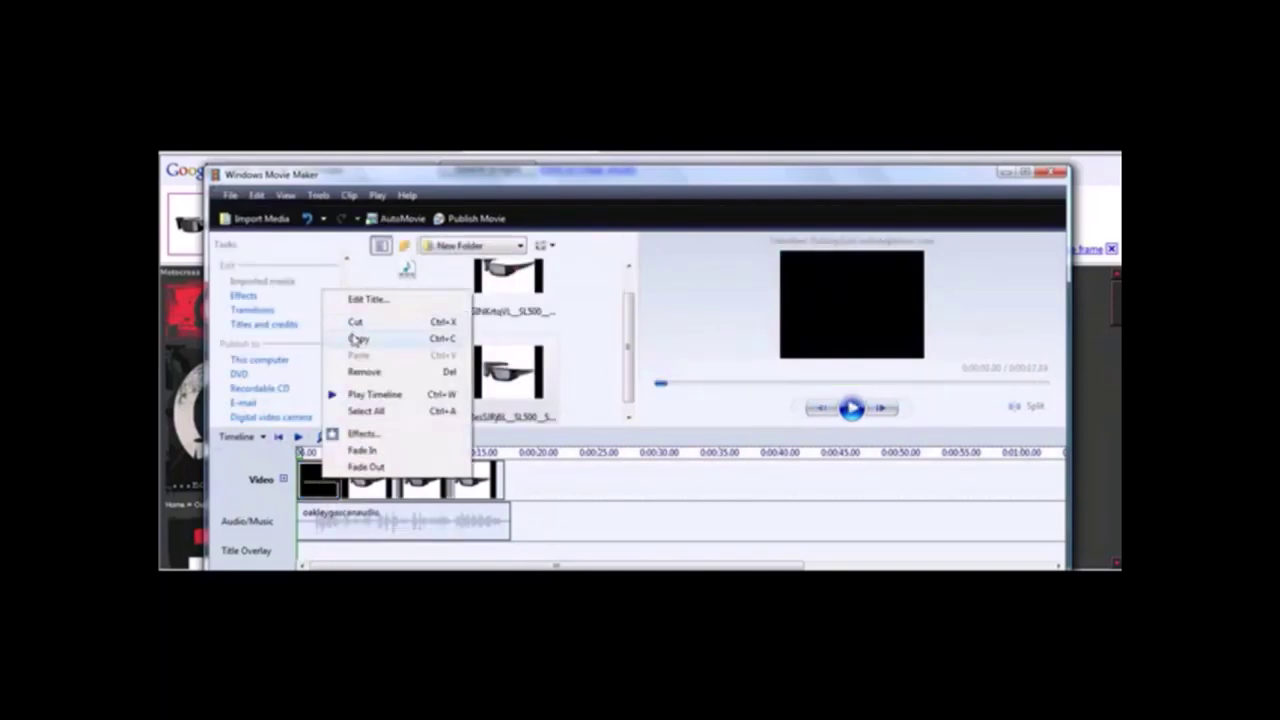
click(463, 443)
right_click(573, 490)
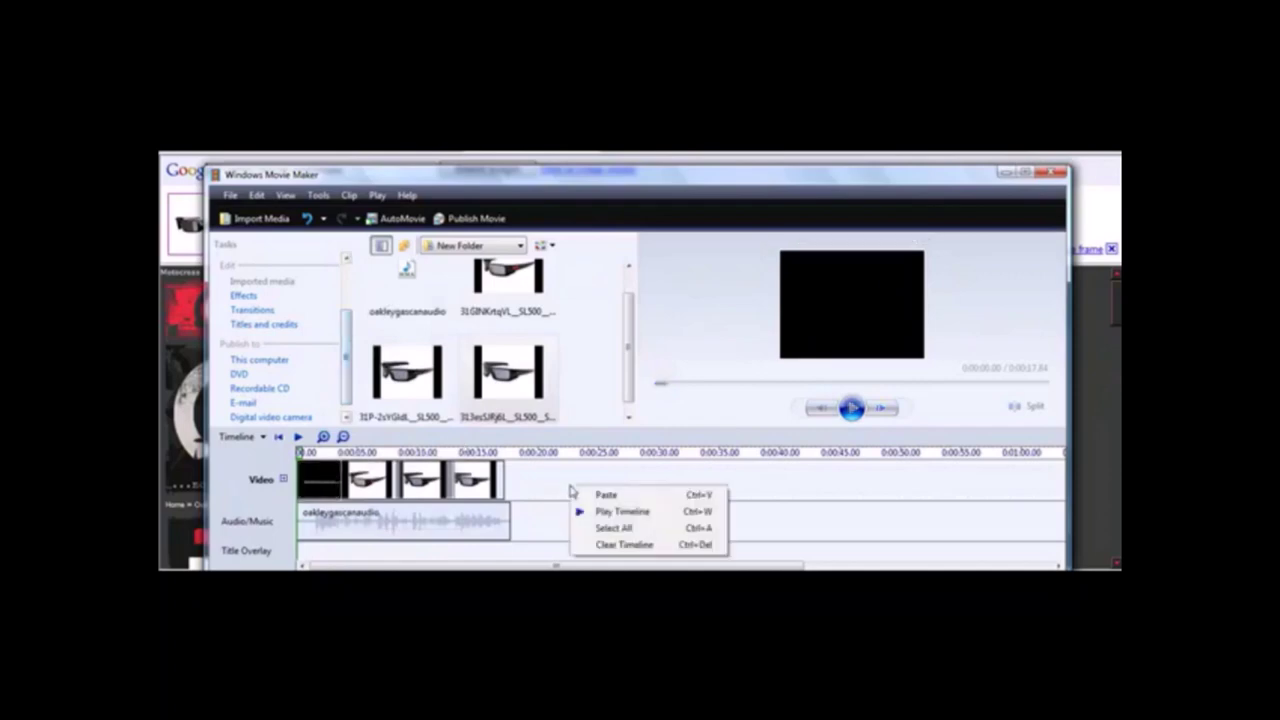
click(612, 497)
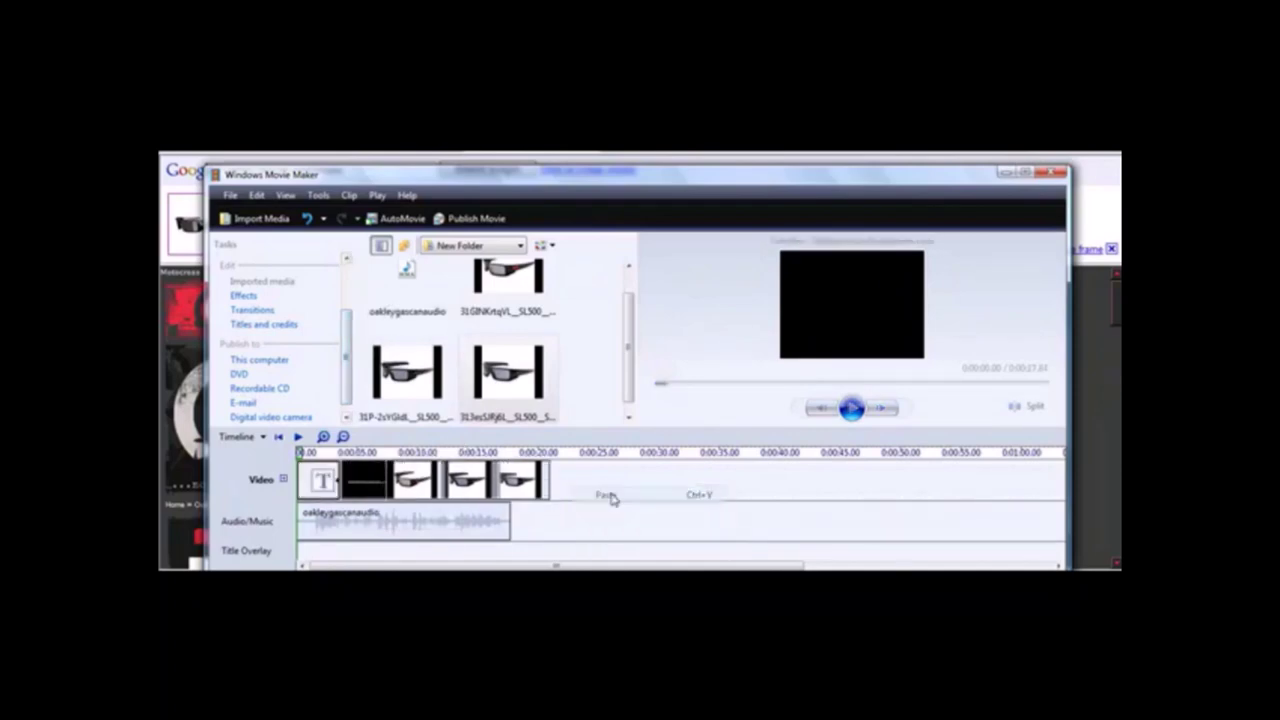
Move the duplicate title clip to the end of the video track after the pictures.
drag(313, 483, 530, 483)
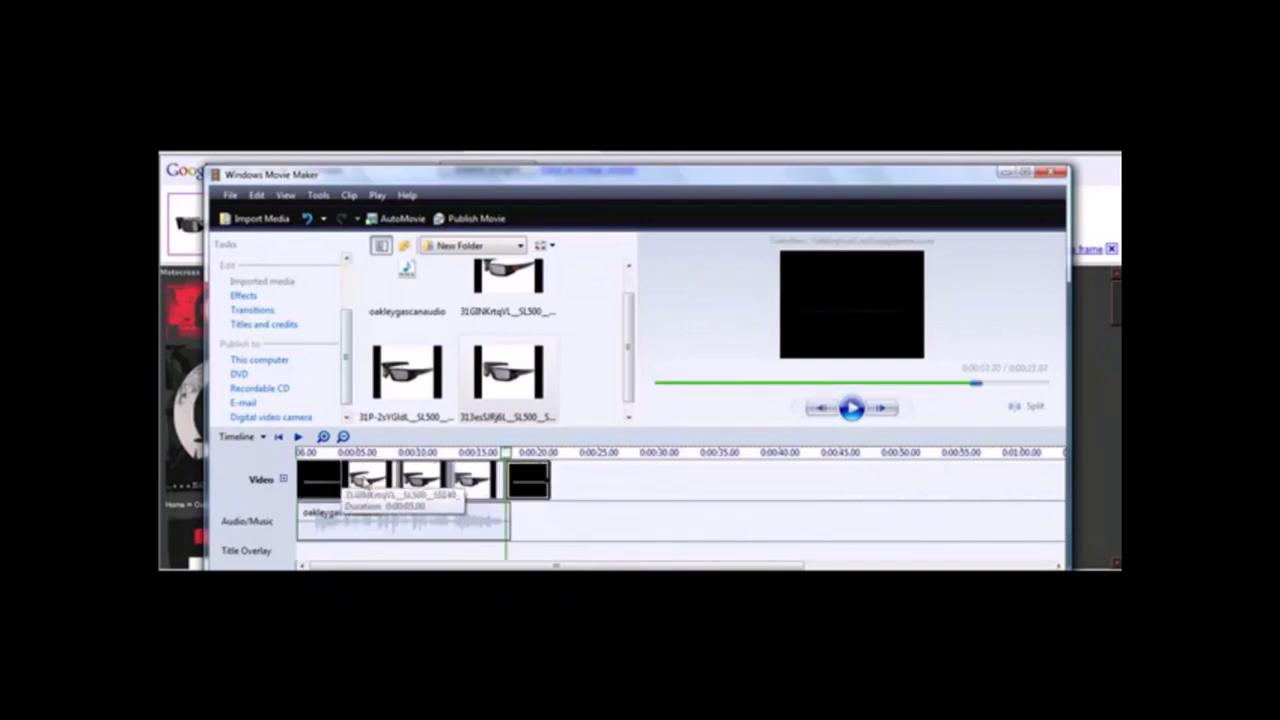
click(535, 488)
click(535, 488)
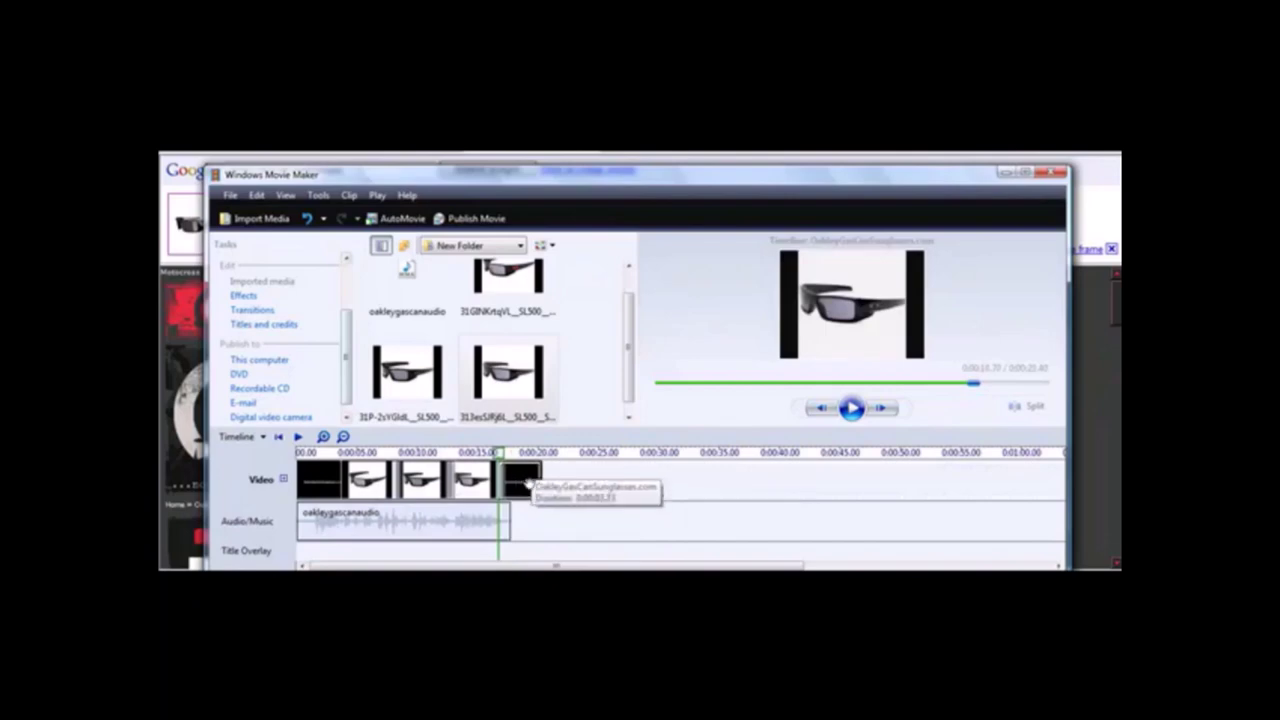
click(533, 487)
drag(535, 488, 500, 485)
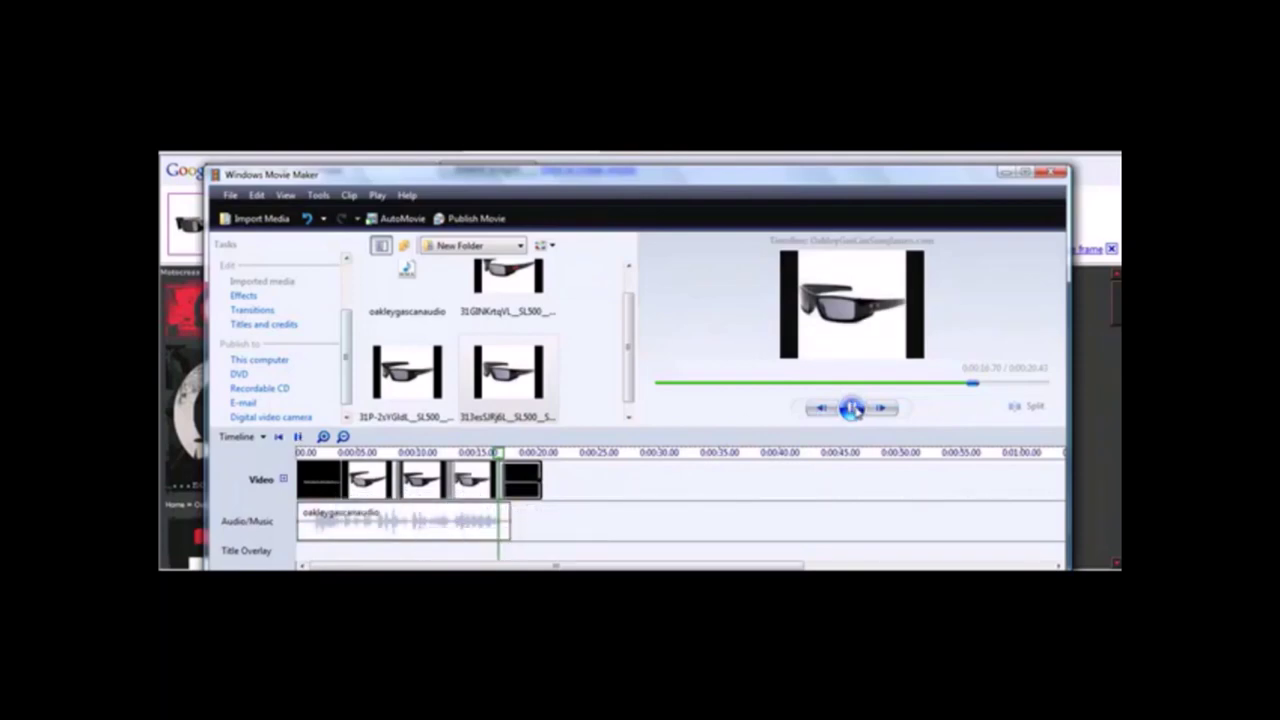
click(851, 408)
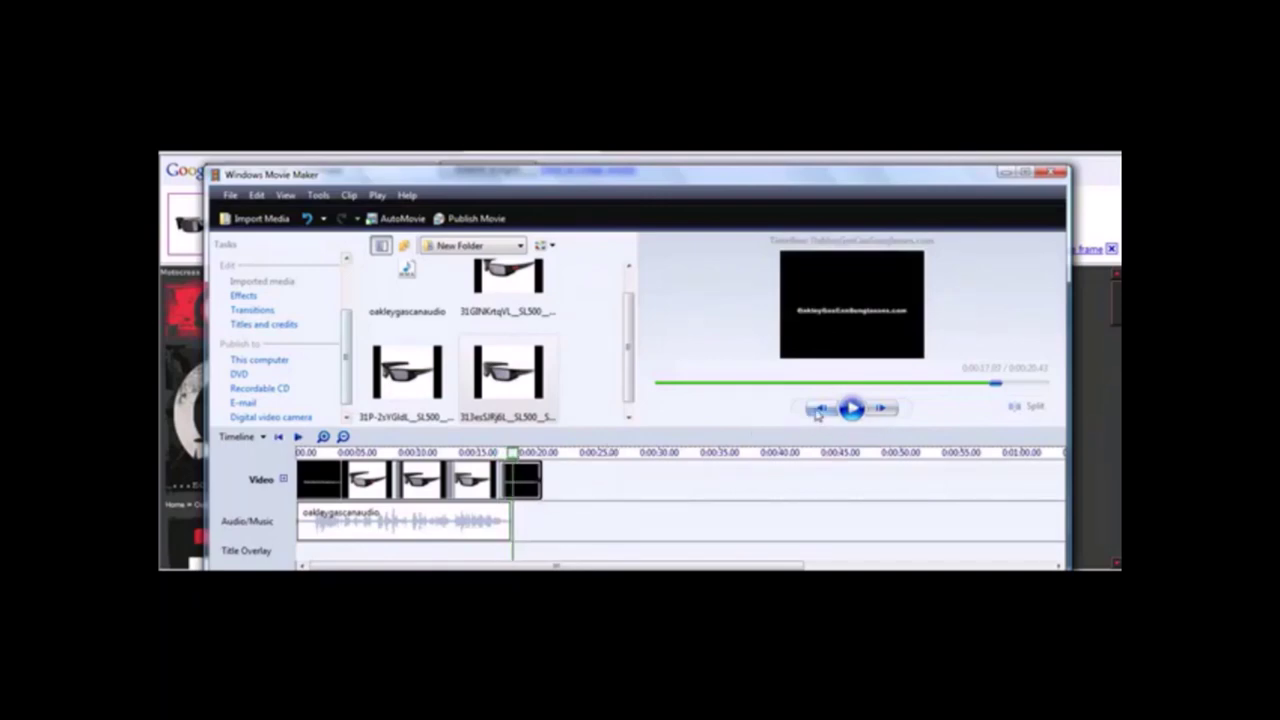
drag(512, 455, 441, 470)
key(ctrl+q)
click(851, 408)
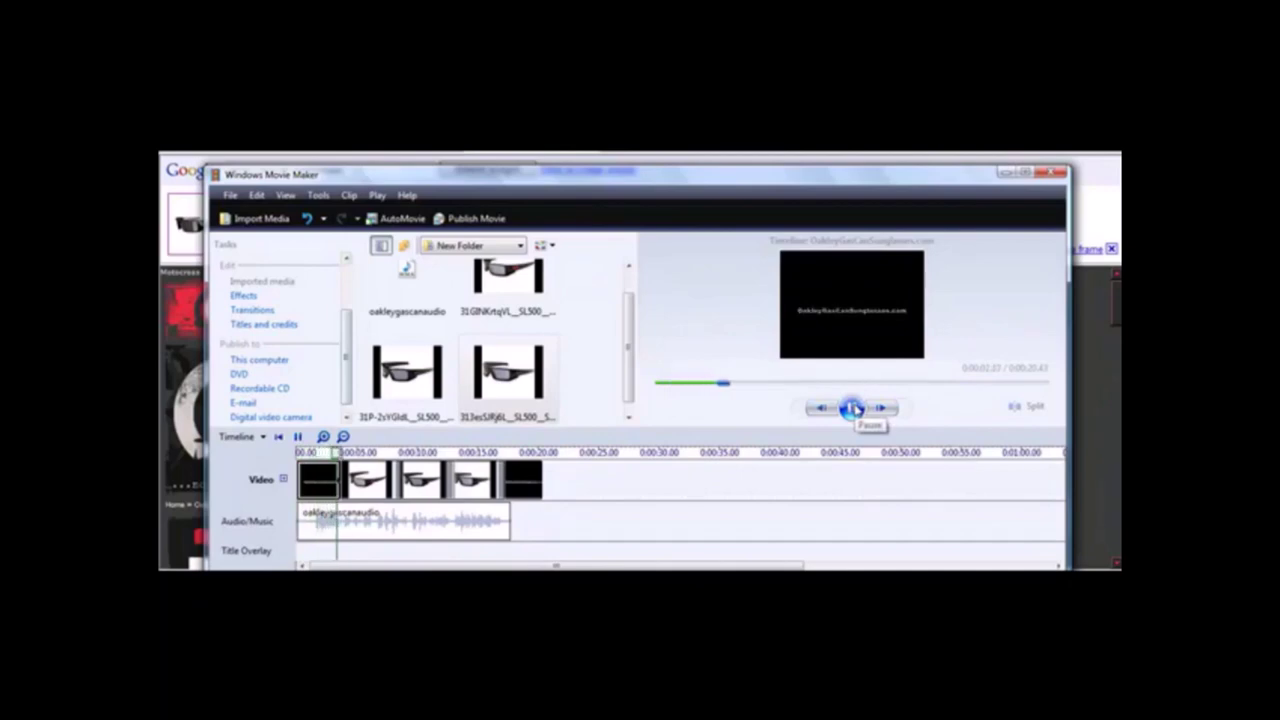
click(851, 408)
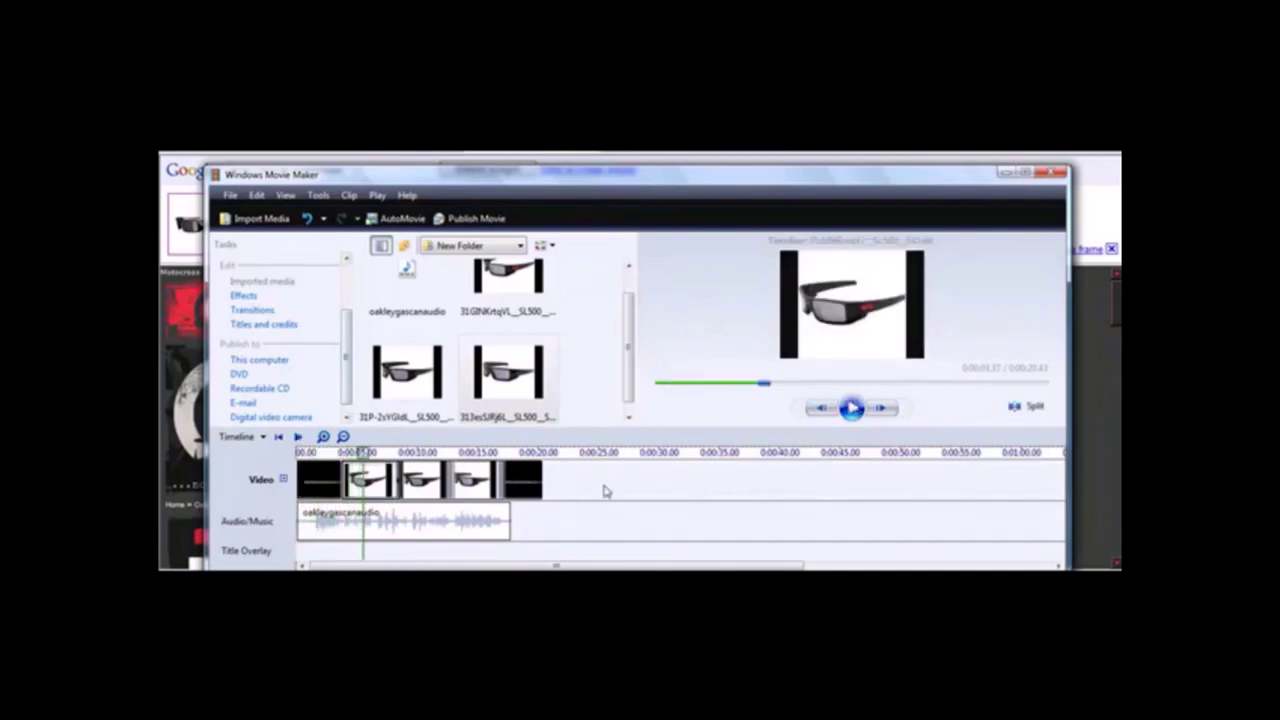
click(236, 200)
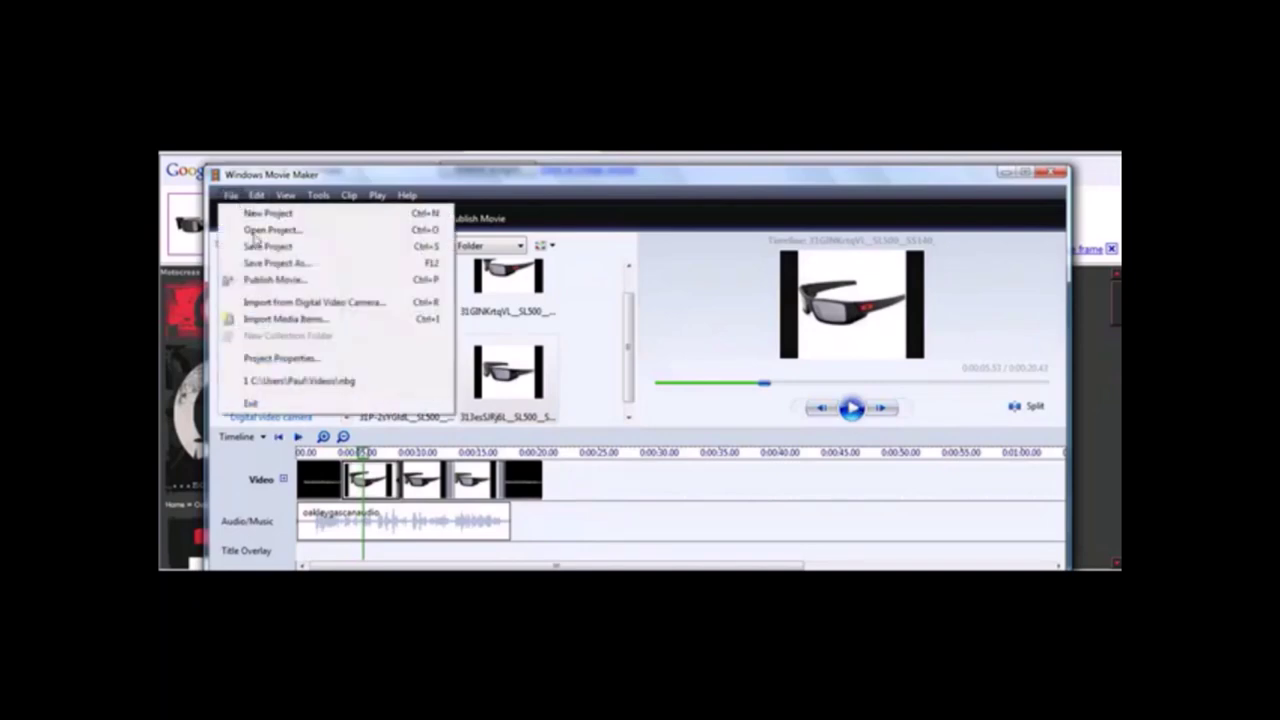
Publish the movie to 'This computer' and advance to the file-naming page.
click(298, 283)
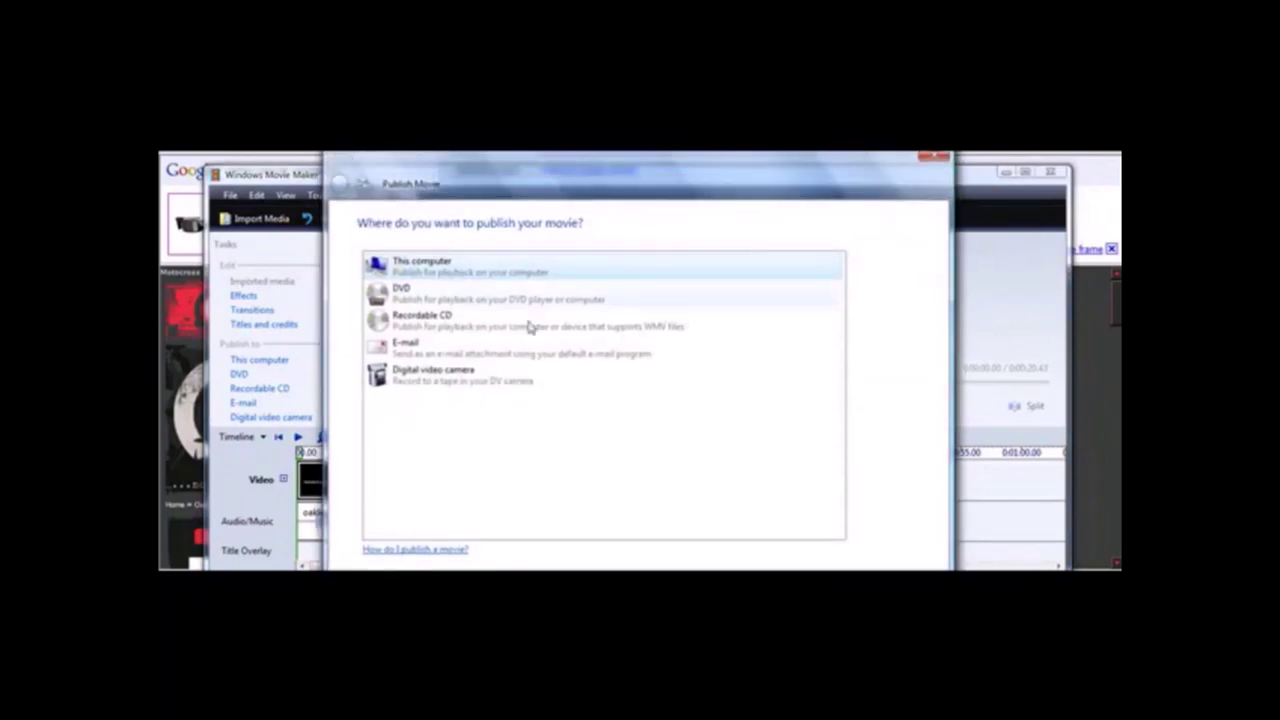
mouse_move(670, 178)
mouse_down()
mouse_move(655, 127)
mouse_move(660, 160)
mouse_up()
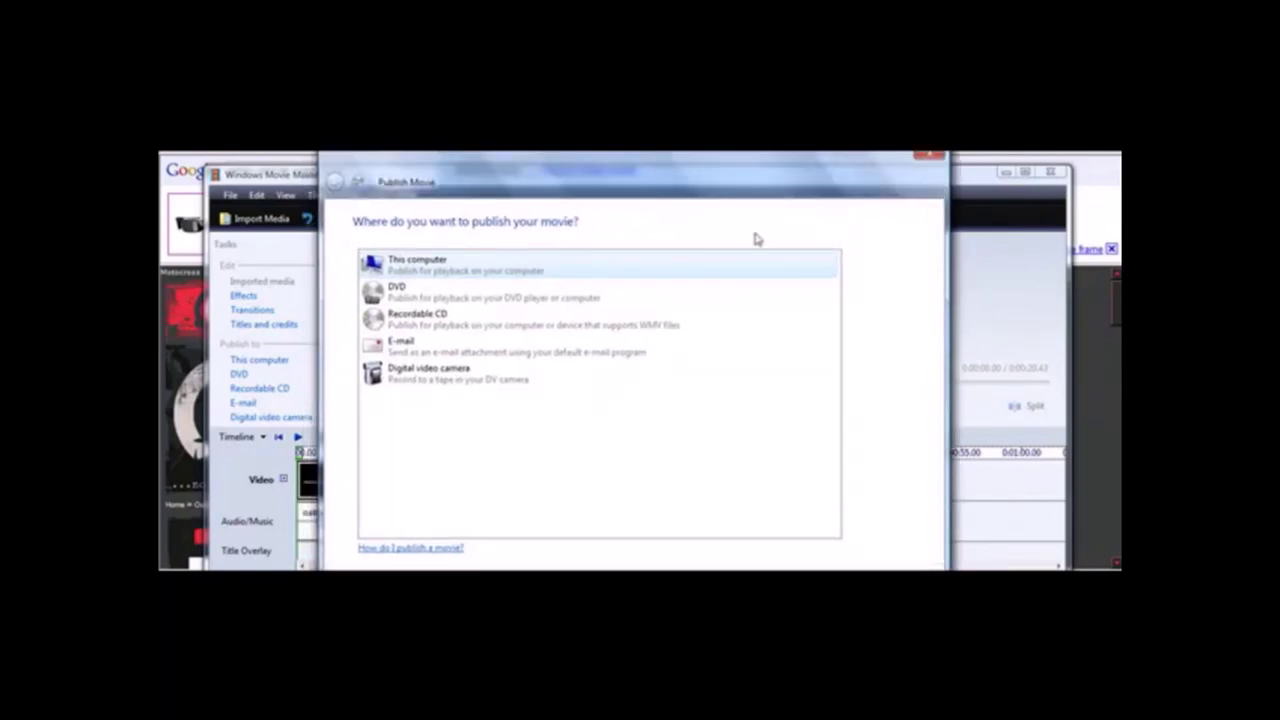
drag(824, 188, 811, 140)
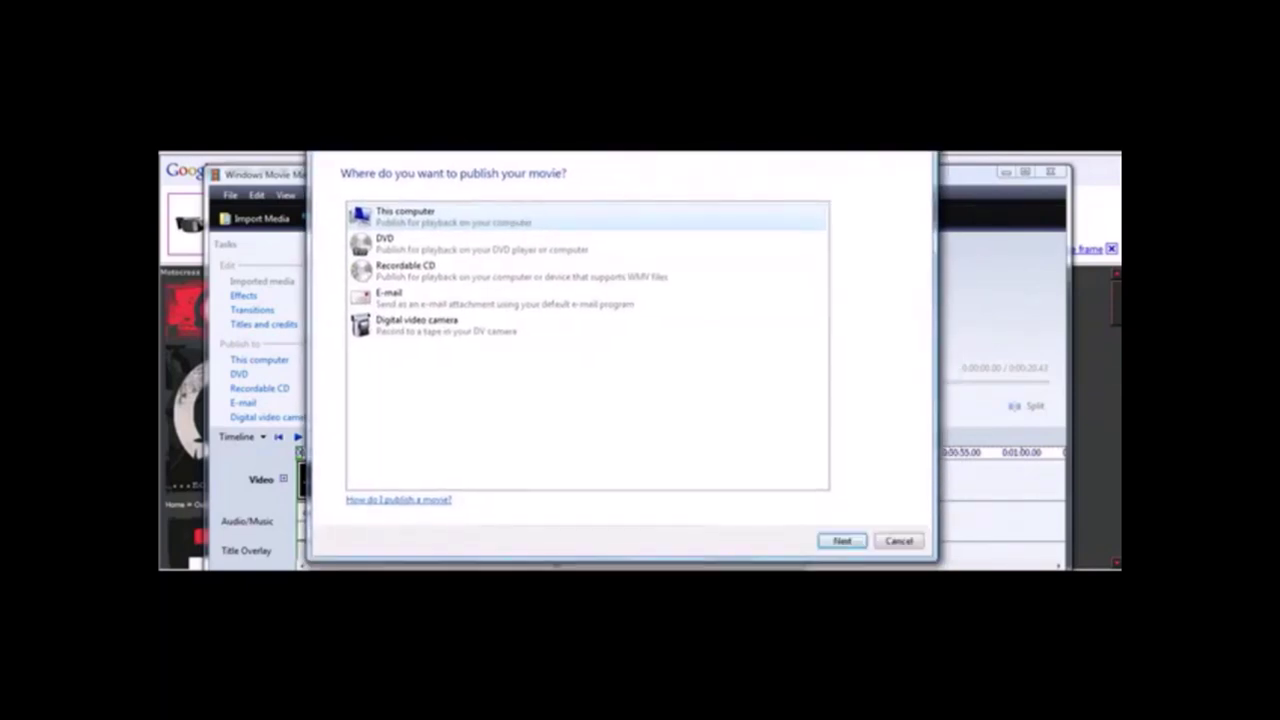
click(839, 540)
drag(578, 168, 566, 200)
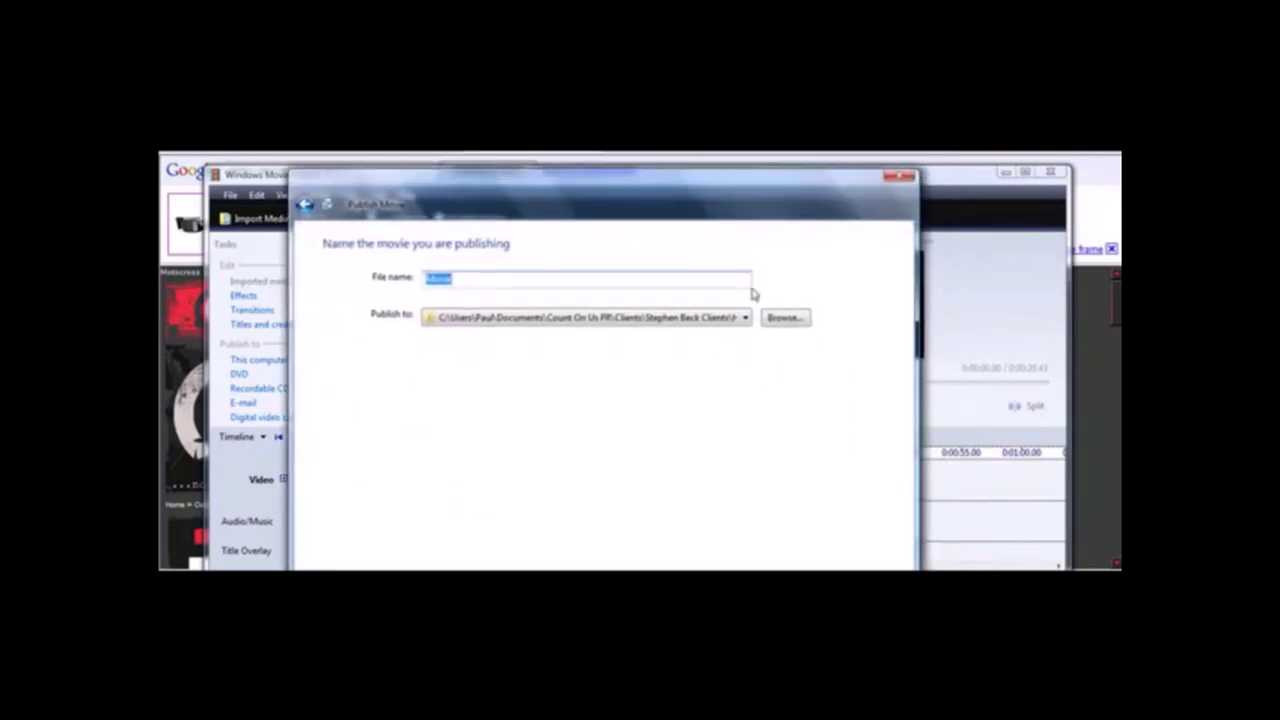
Choose the Desktop as the folder to publish the movie into.
click(794, 324)
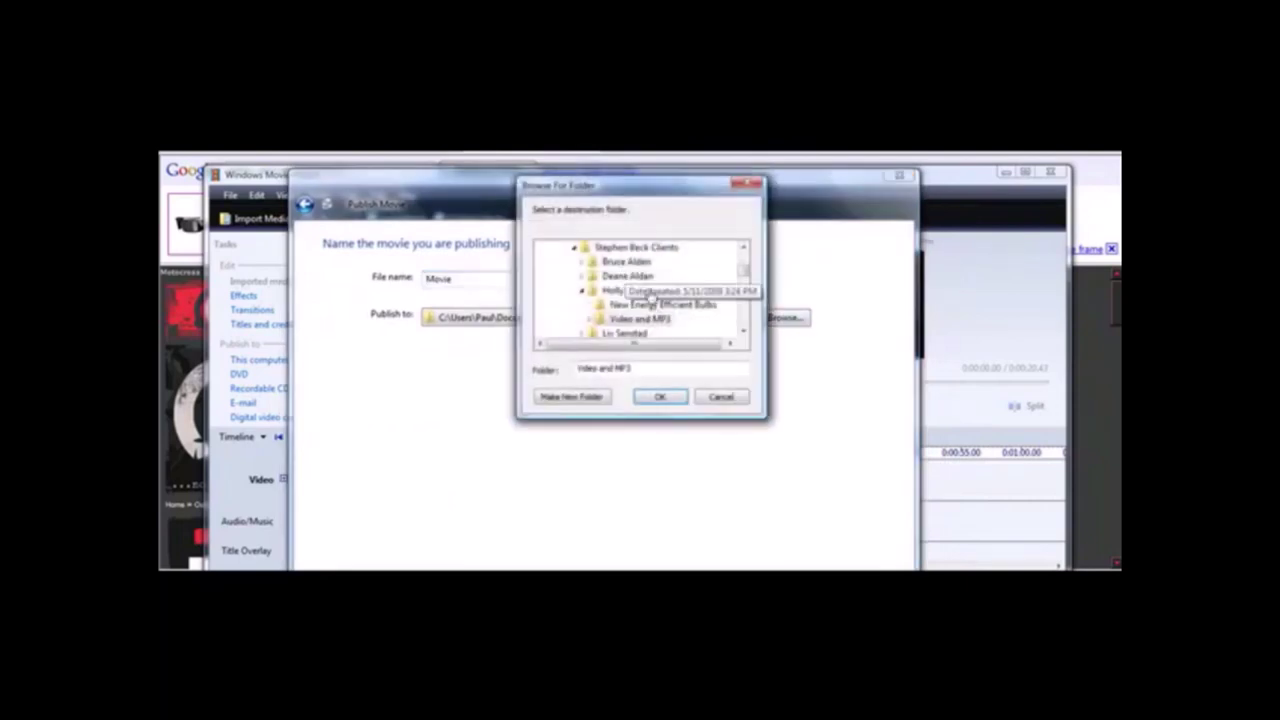
scroll(608, 288, up, 5)
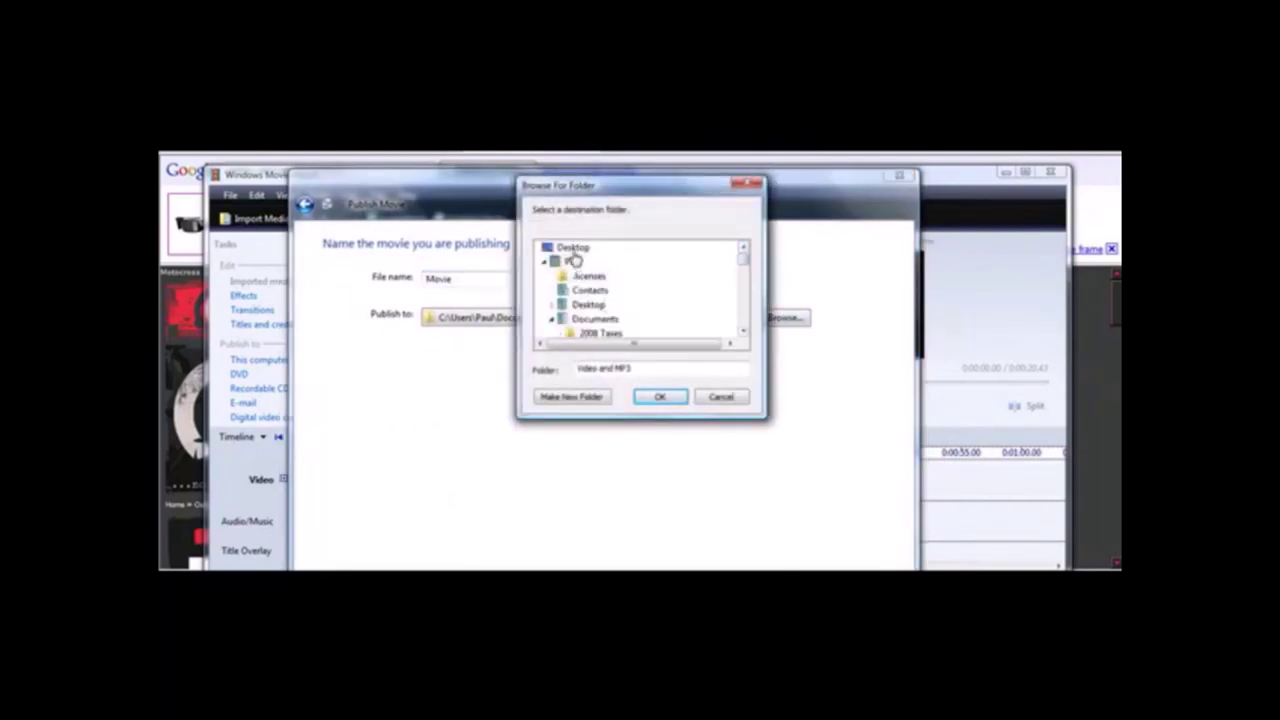
click(572, 248)
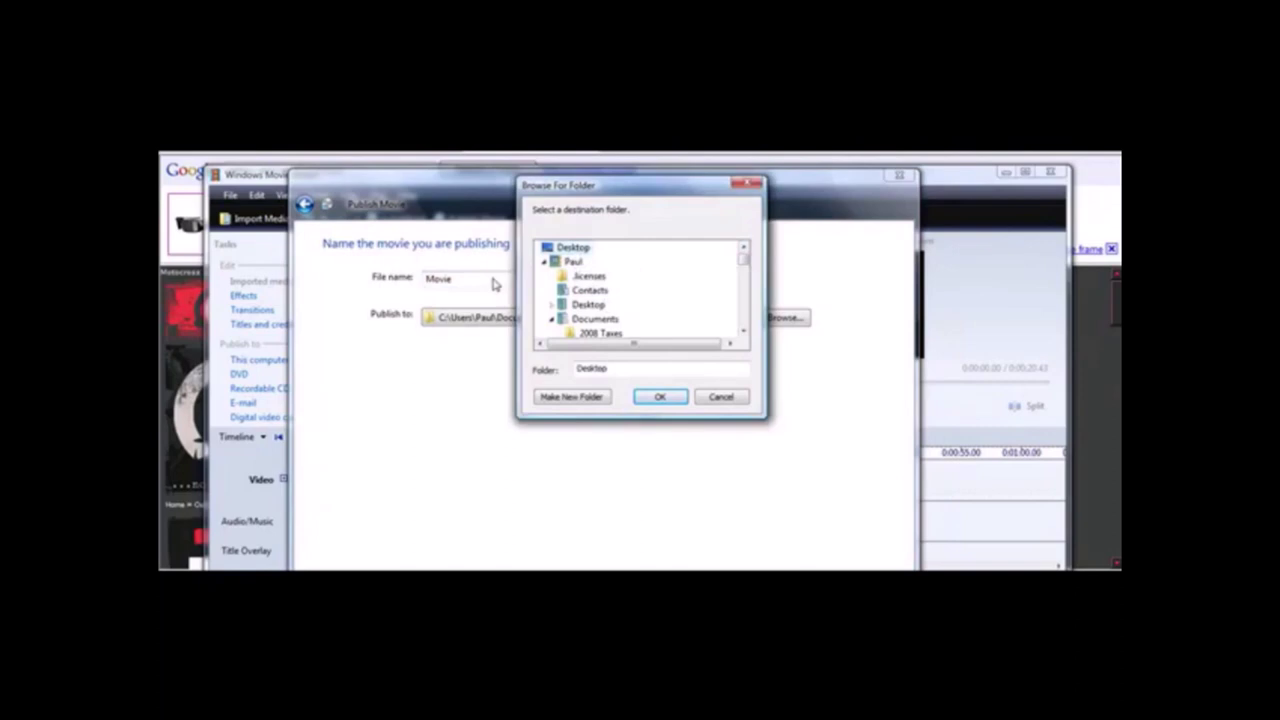
click(655, 397)
Name the movie 'oakleygascanmovie' and continue to the best-quality settings page.
click(465, 277)
drag(465, 277, 334, 277)
text(cat)
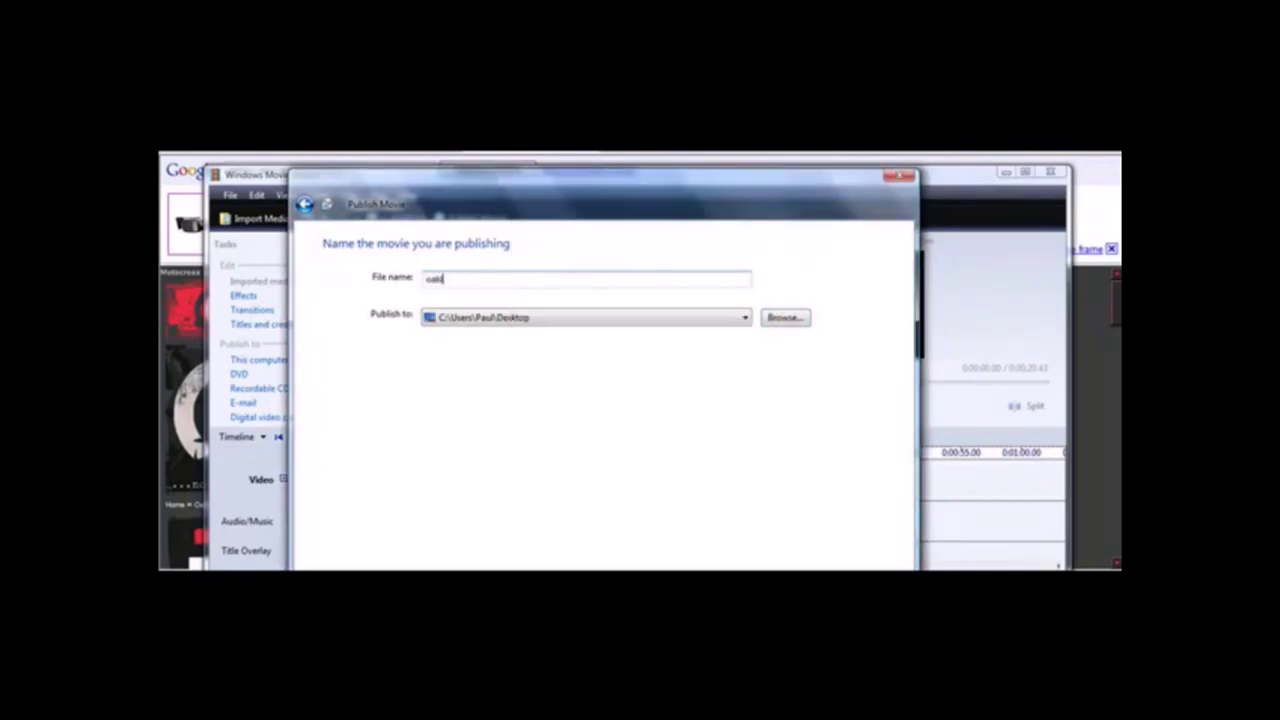
text(leygascanmovie)
drag(712, 209, 704, 153)
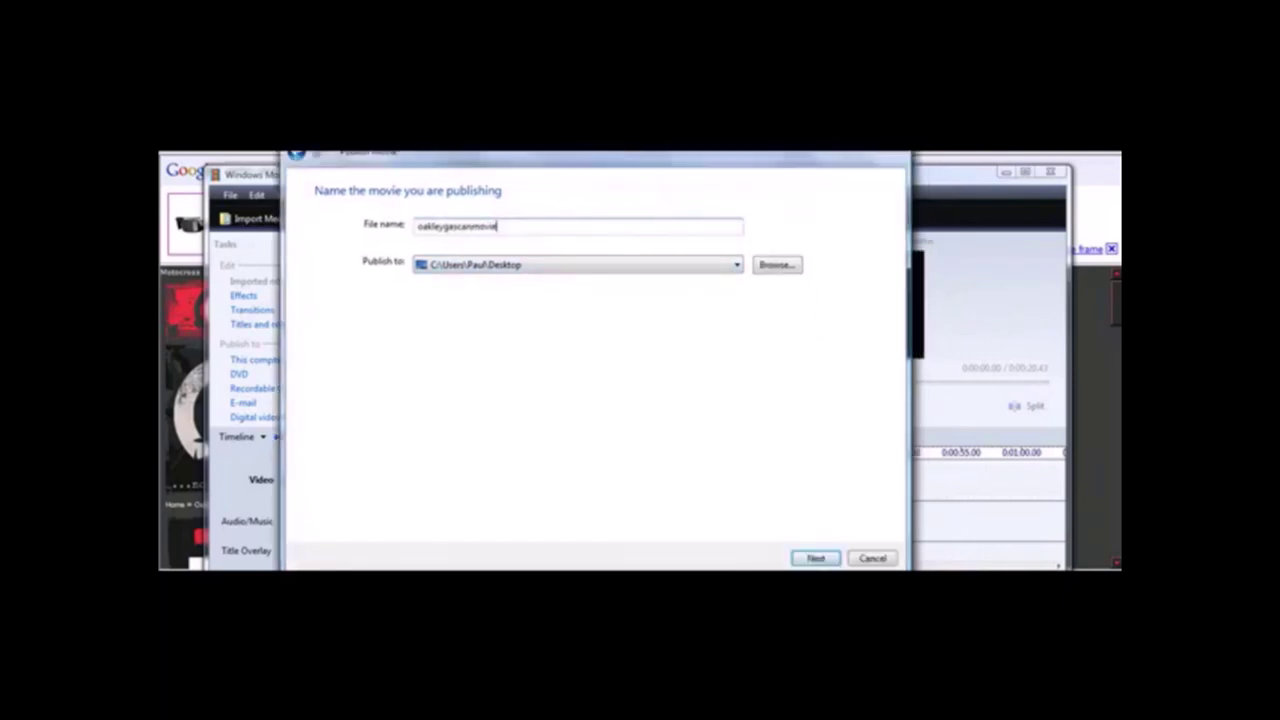
click(817, 556)
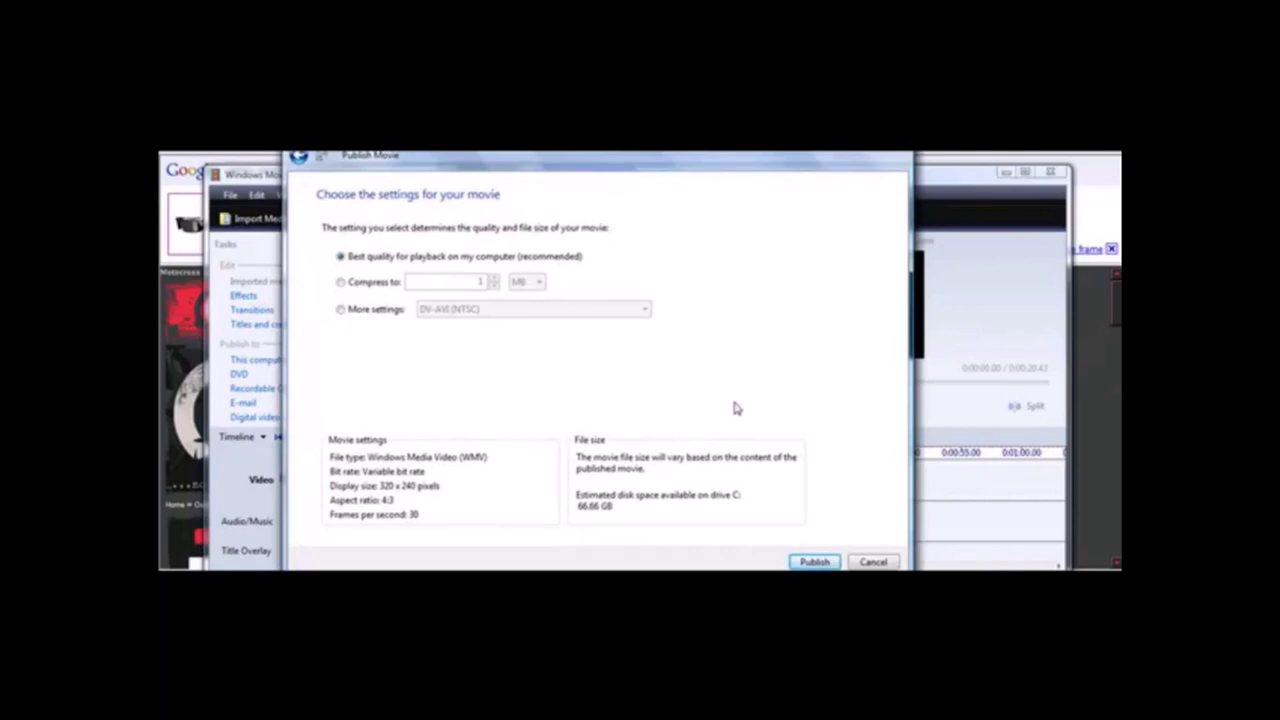
Publish oakleygascanmovie, untick 'Play movie when I click Finish', and close the wizard.
click(808, 561)
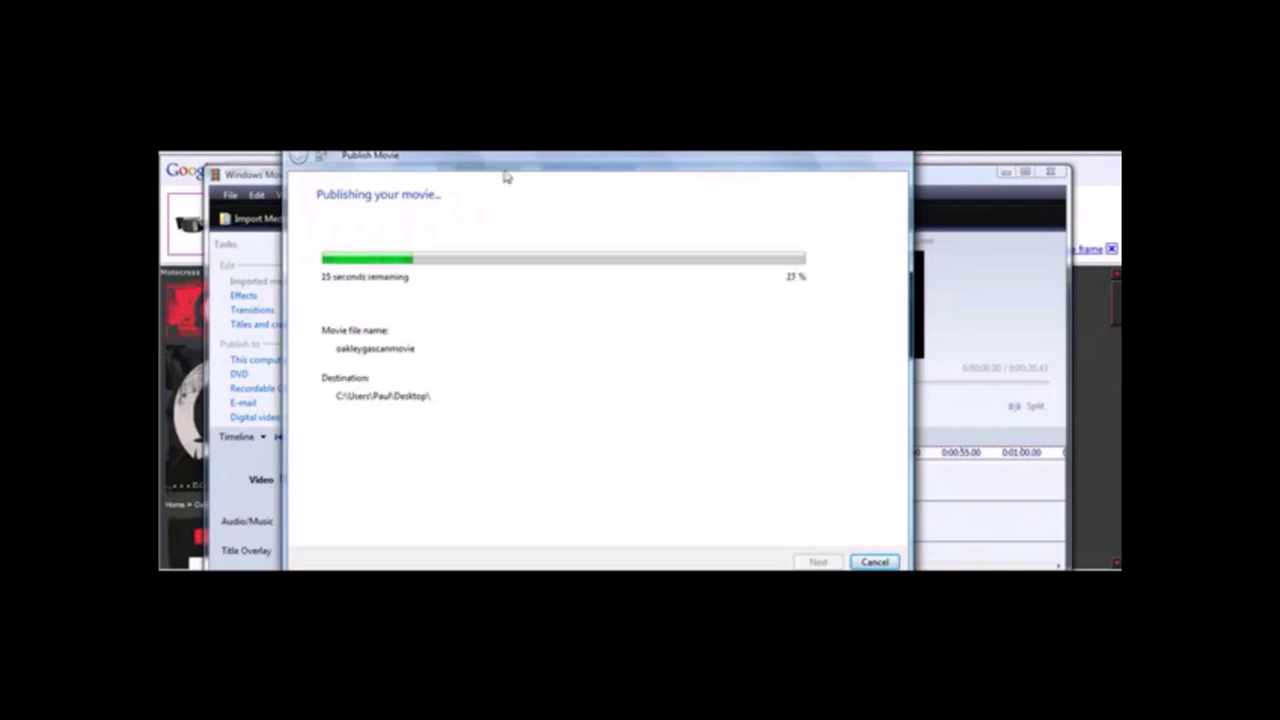
drag(478, 140, 492, 188)
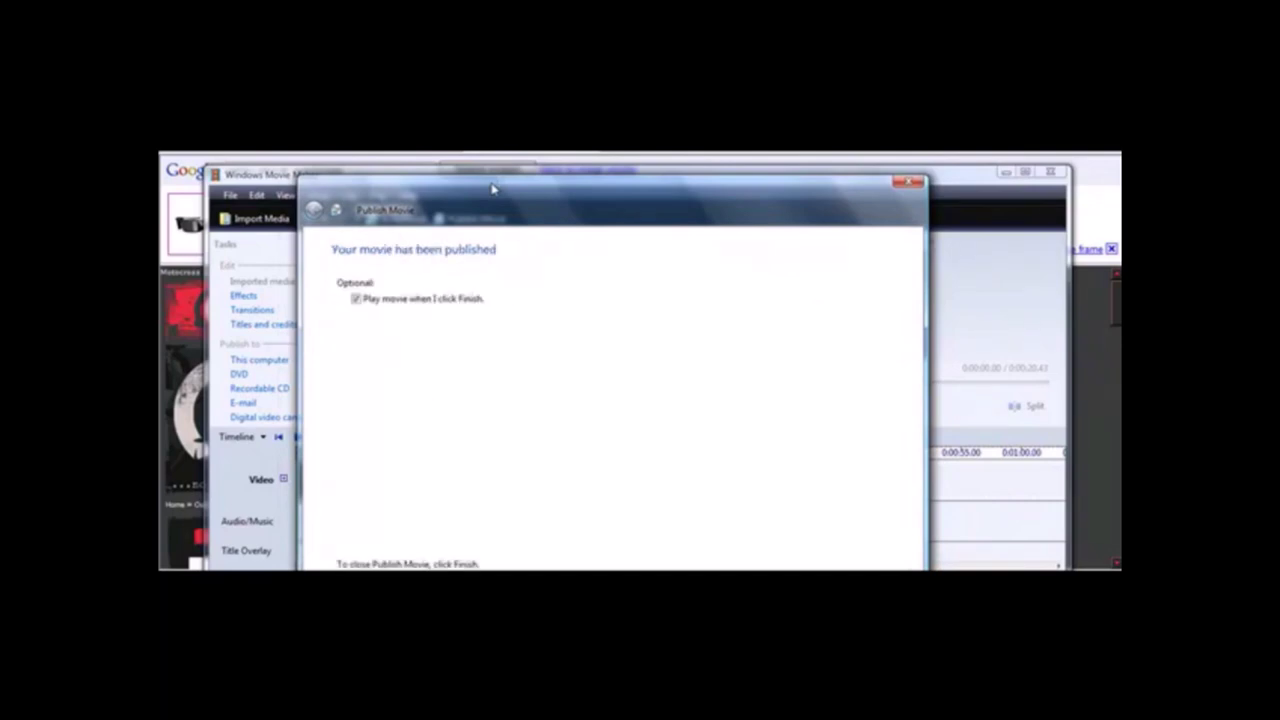
drag(496, 195, 486, 163)
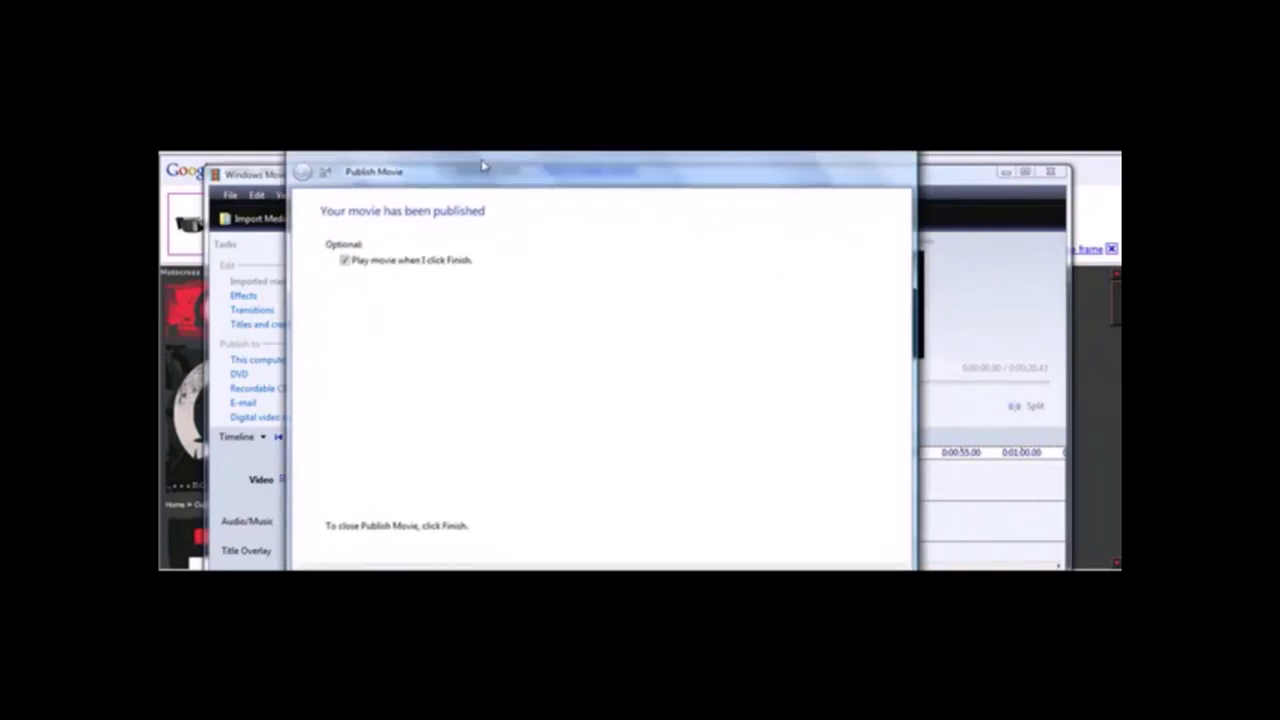
click(345, 261)
click(858, 592)
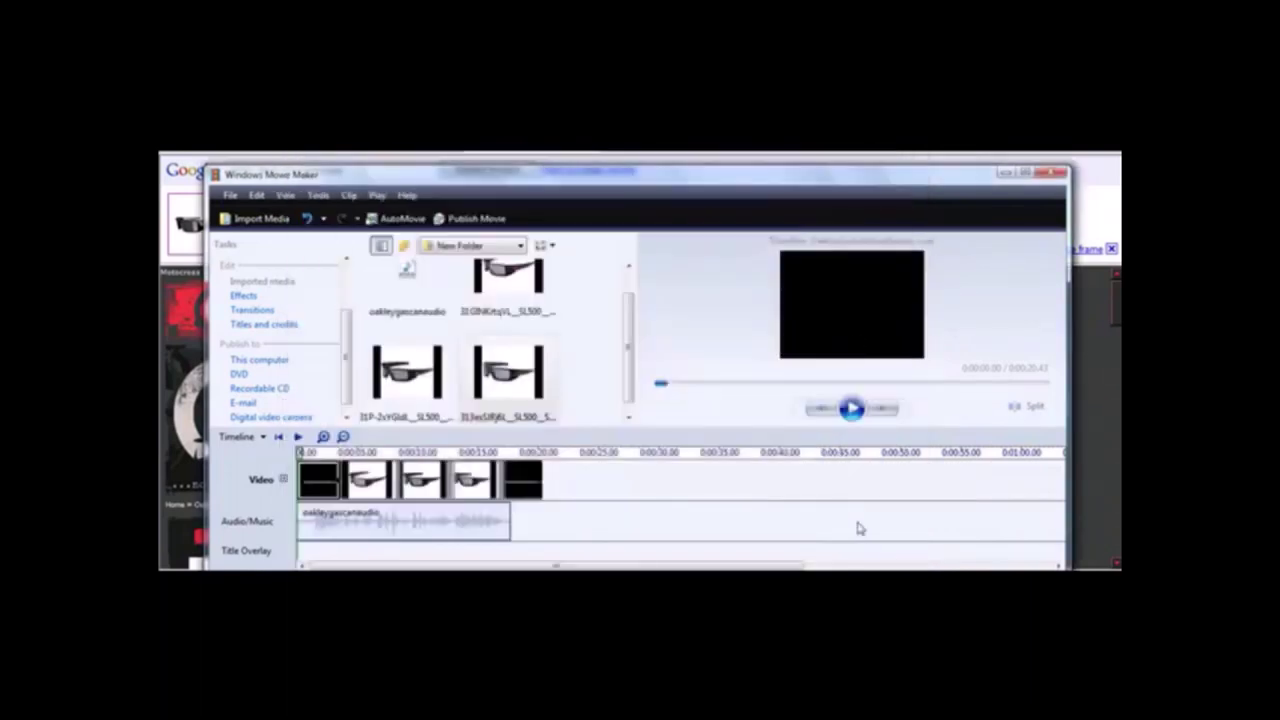
With Movie Maker minimized, back out of Create Account, sign in to YouTube and go to Upload.
click(1005, 174)
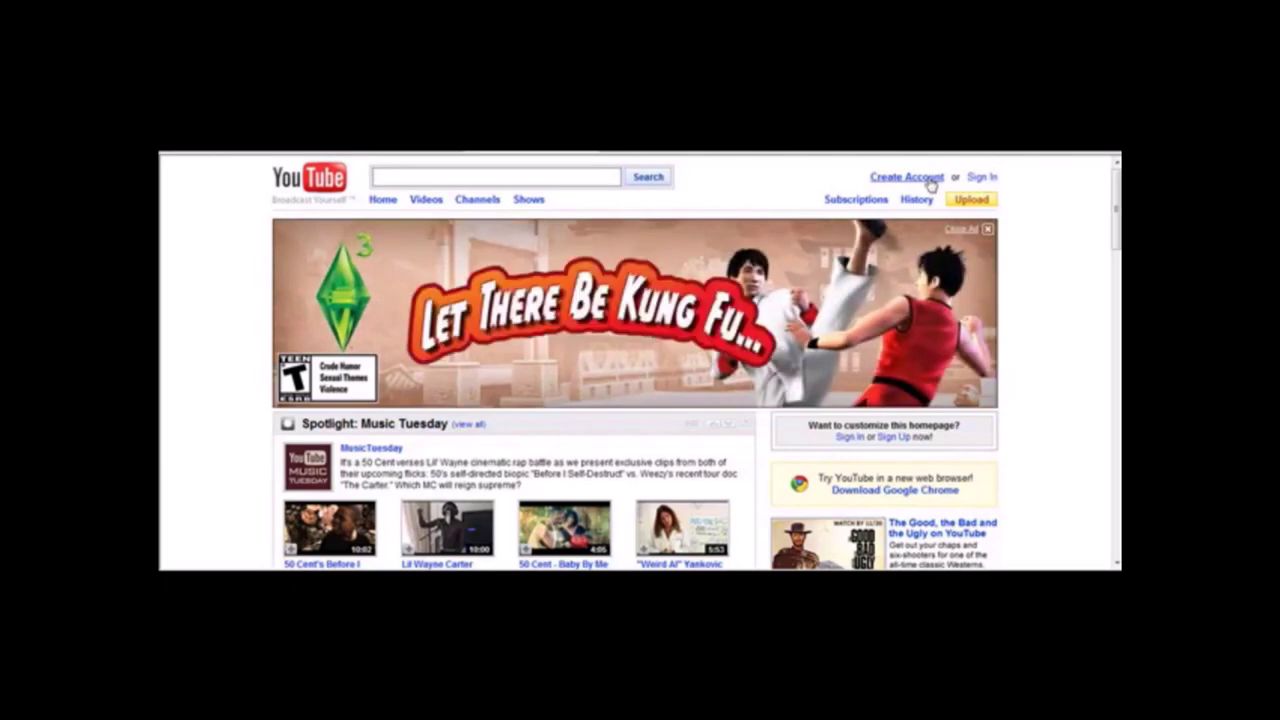
click(906, 177)
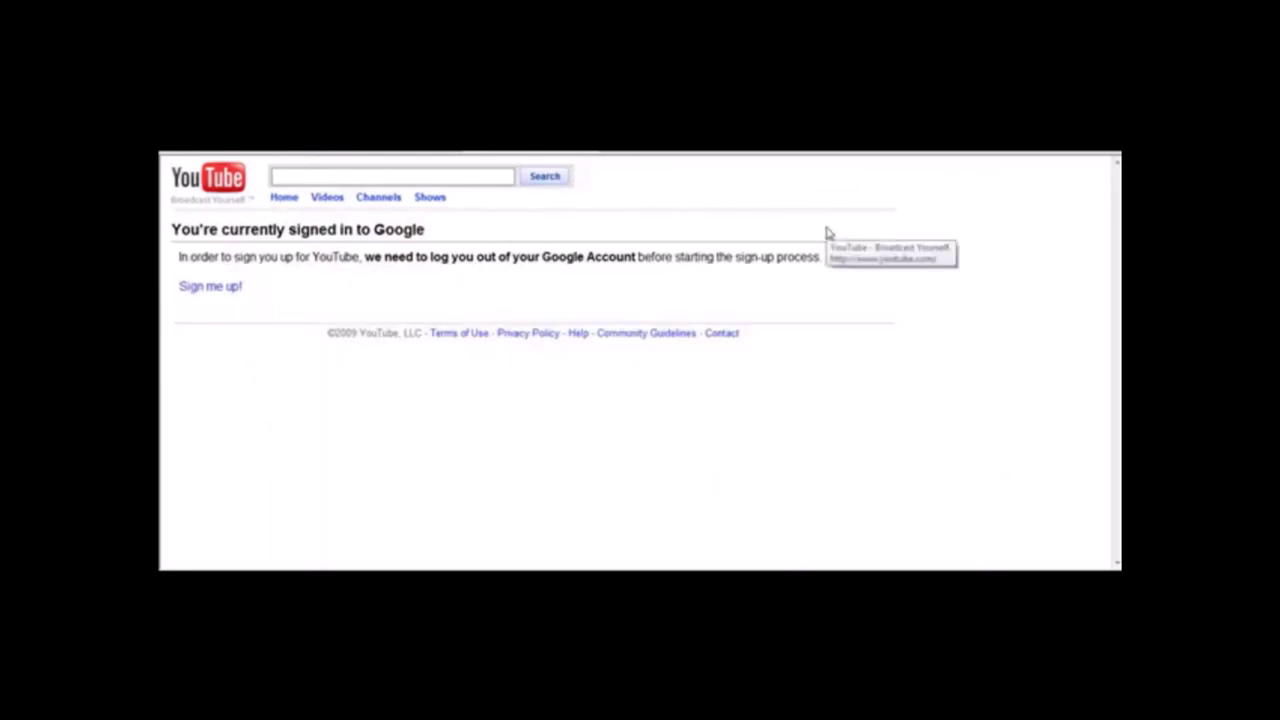
key(alt+Left)
click(980, 177)
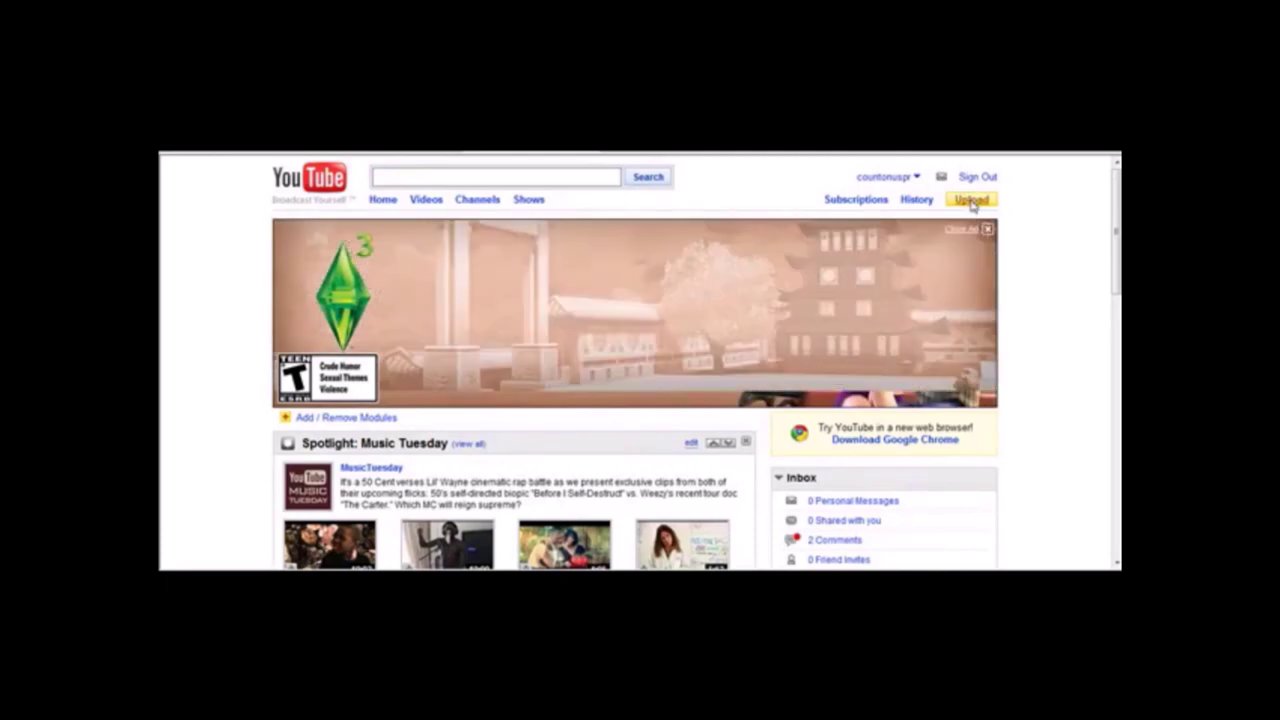
click(972, 202)
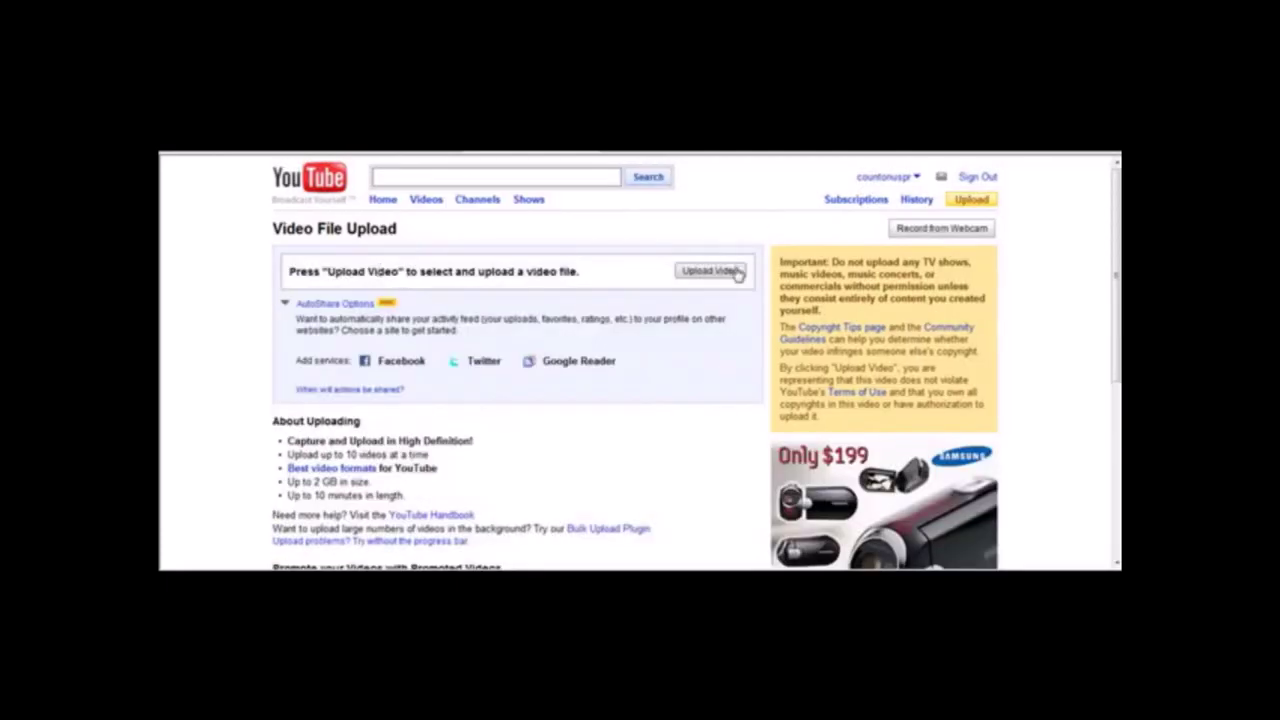
Choose oakleygascanmovie.wmv as the video file to upload.
click(710, 271)
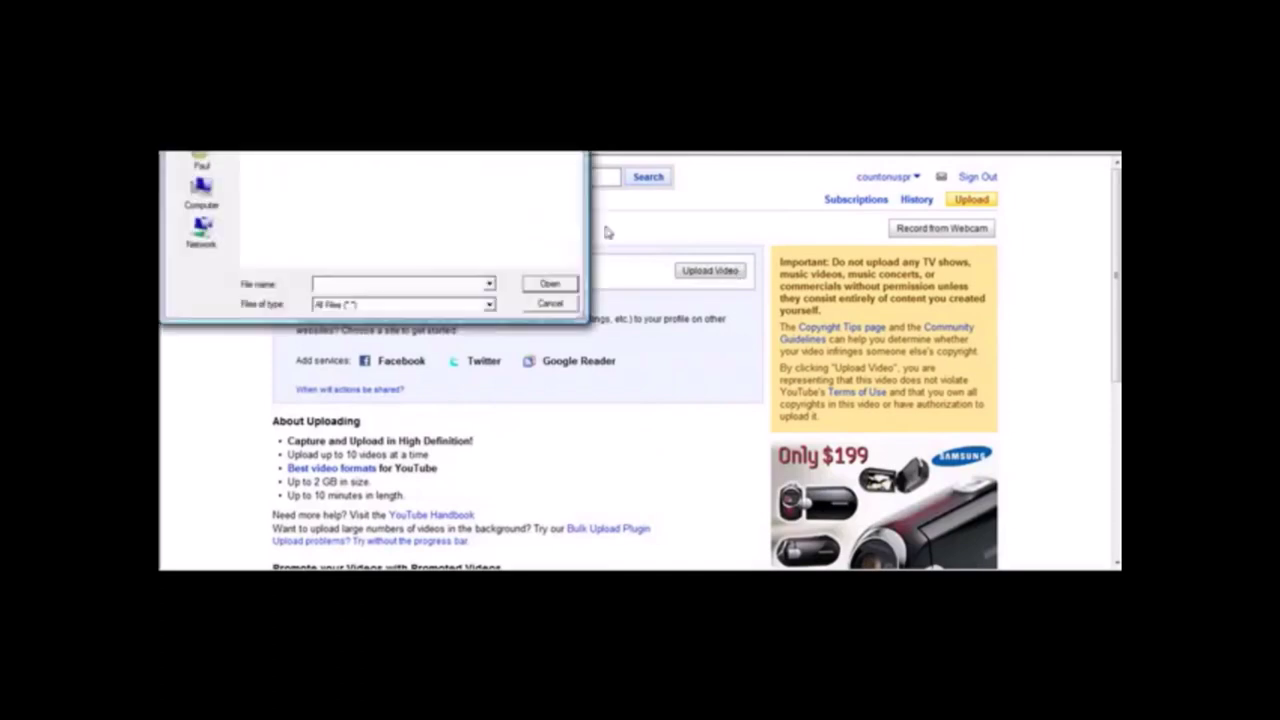
drag(412, 22, 555, 235)
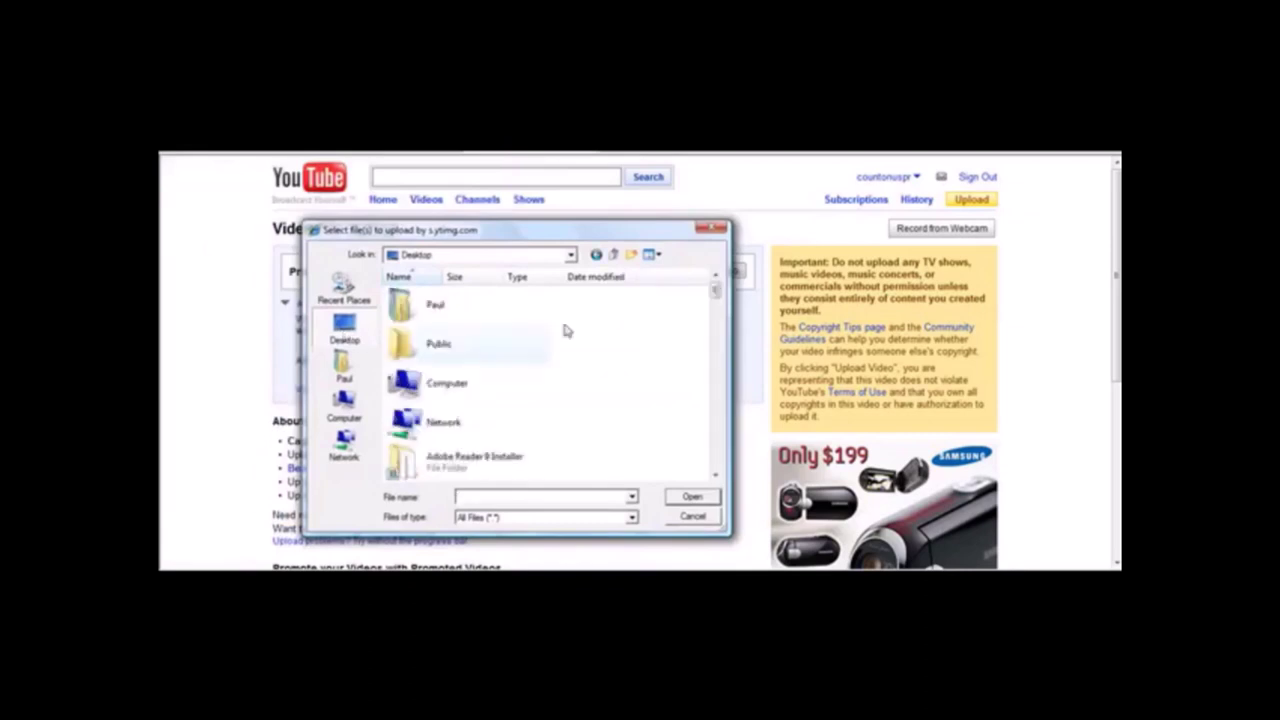
drag(716, 292, 730, 417)
double_click(475, 376)
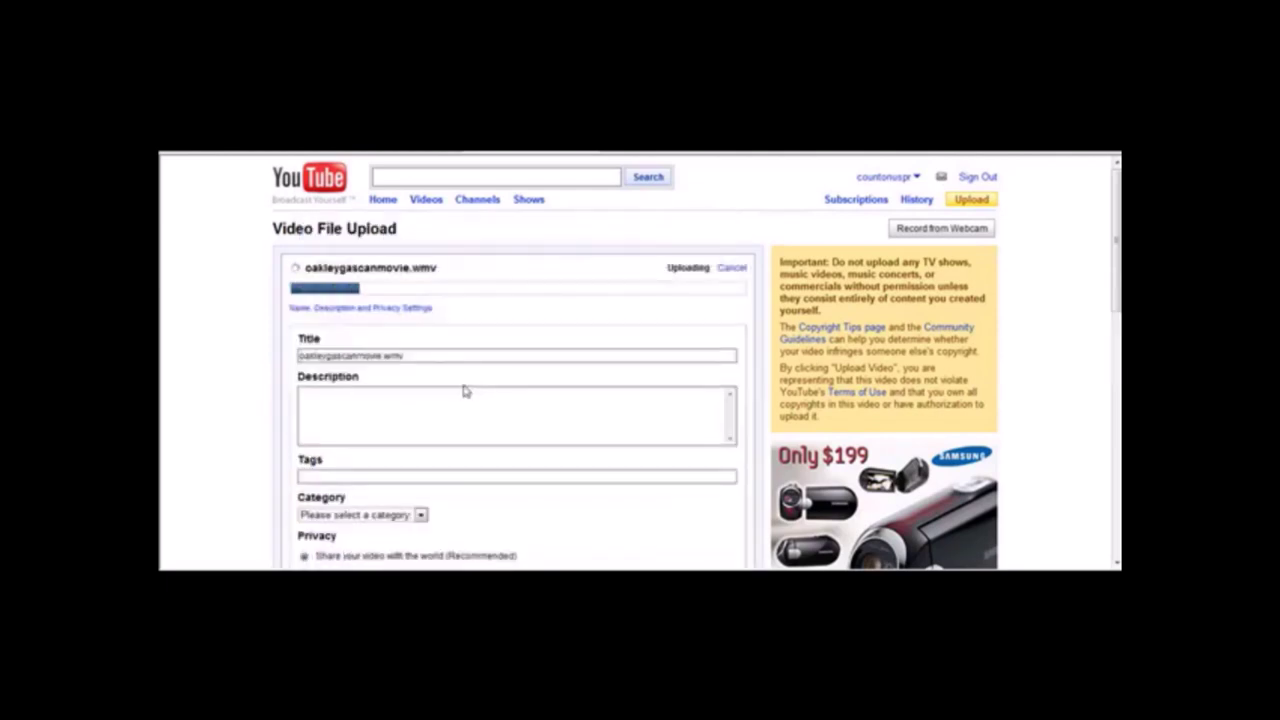
drag(419, 352, 229, 371)
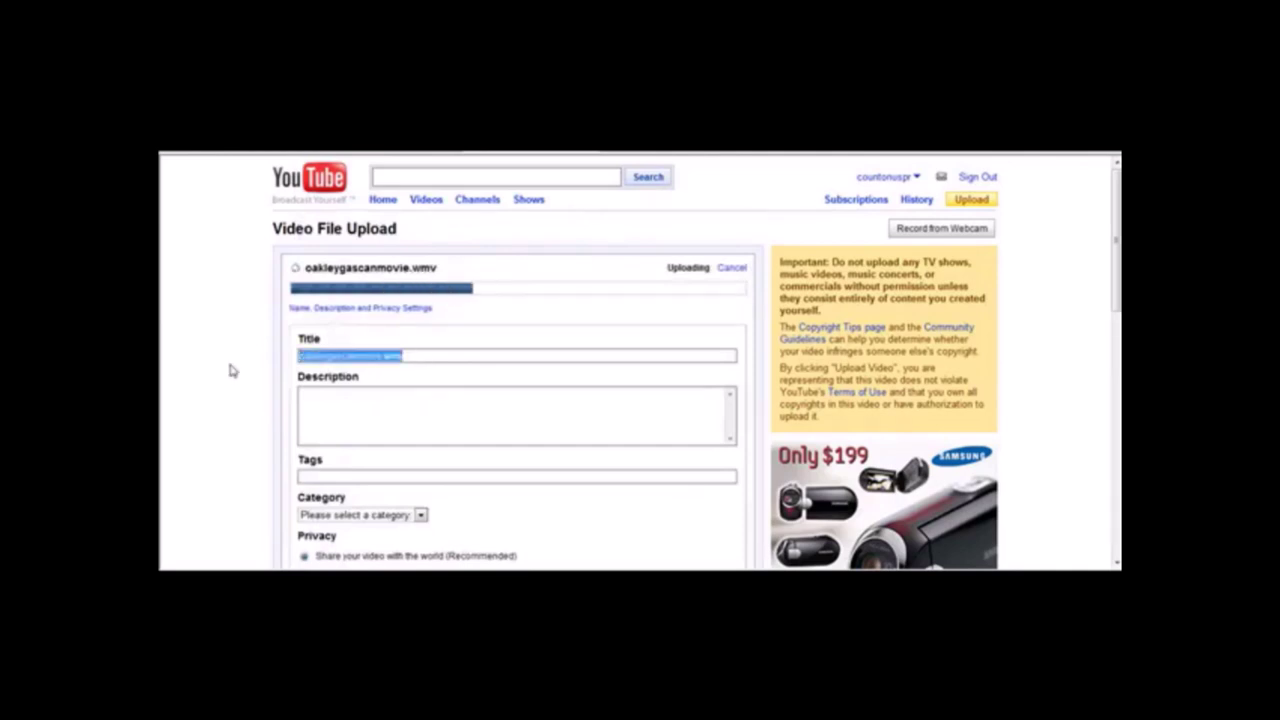
text(Oakley GasCa)
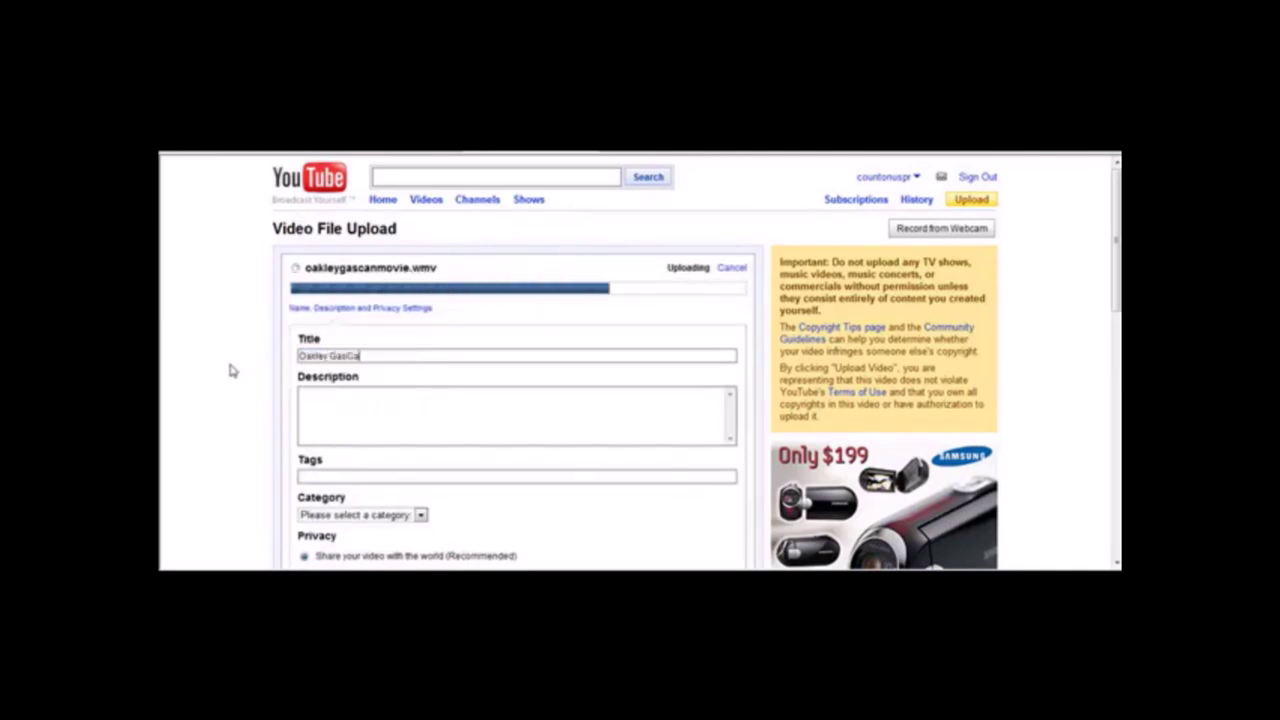
text(n Sunglasses Revie)
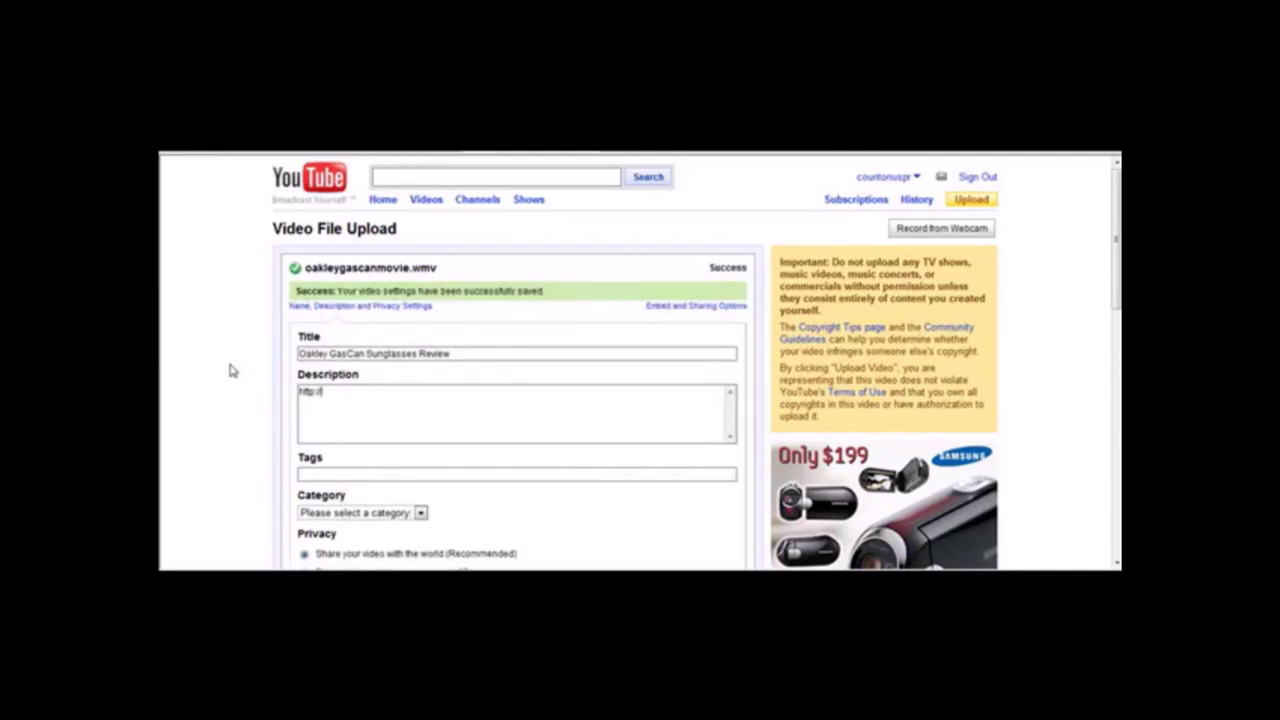
text(ww.oakleygascansunglasses.com)
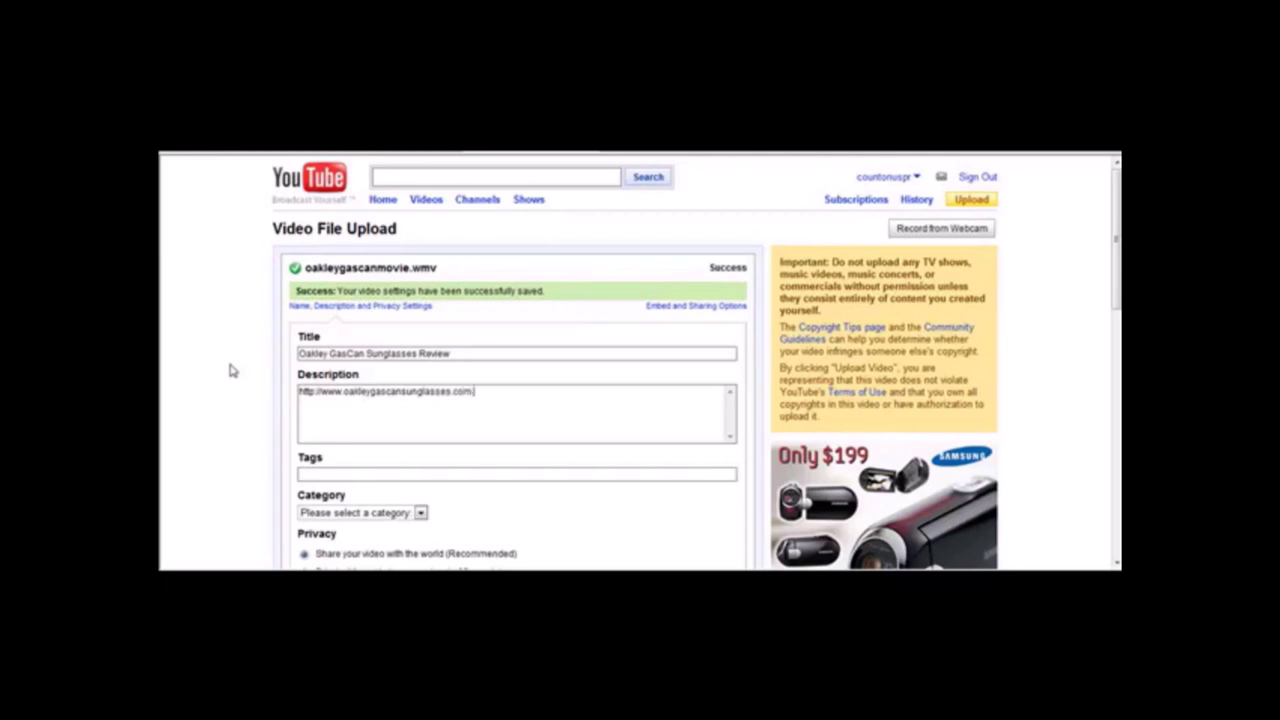
text(/mere is a short review of the new Oak)
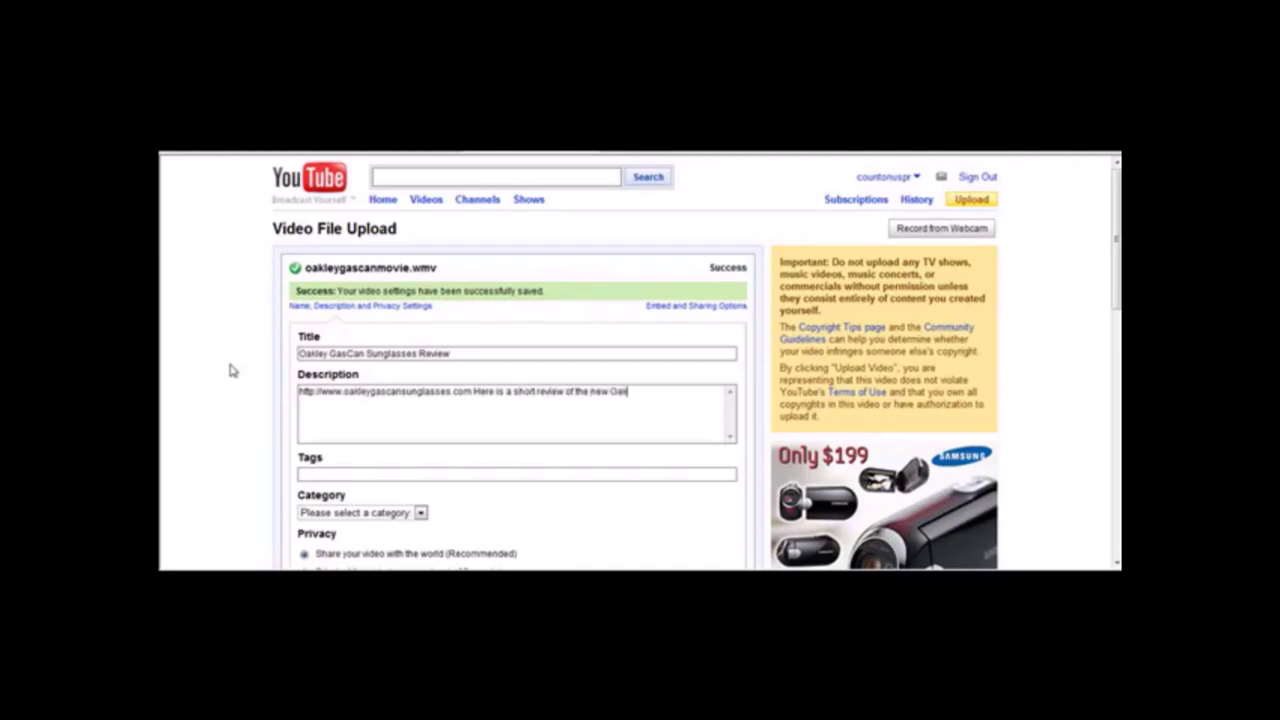
key(BackSpace)
key(BackSpace)
key(BackSpace)
key(BackSpace)
key(BackSpace)
key(BackSpace)
key(BackSpace)
Tag it 'Oakley GasCan sunglasses' and 'Oakley sunglasses', with category People & Blogs.
text(Oakley GasCan sunglasses.)
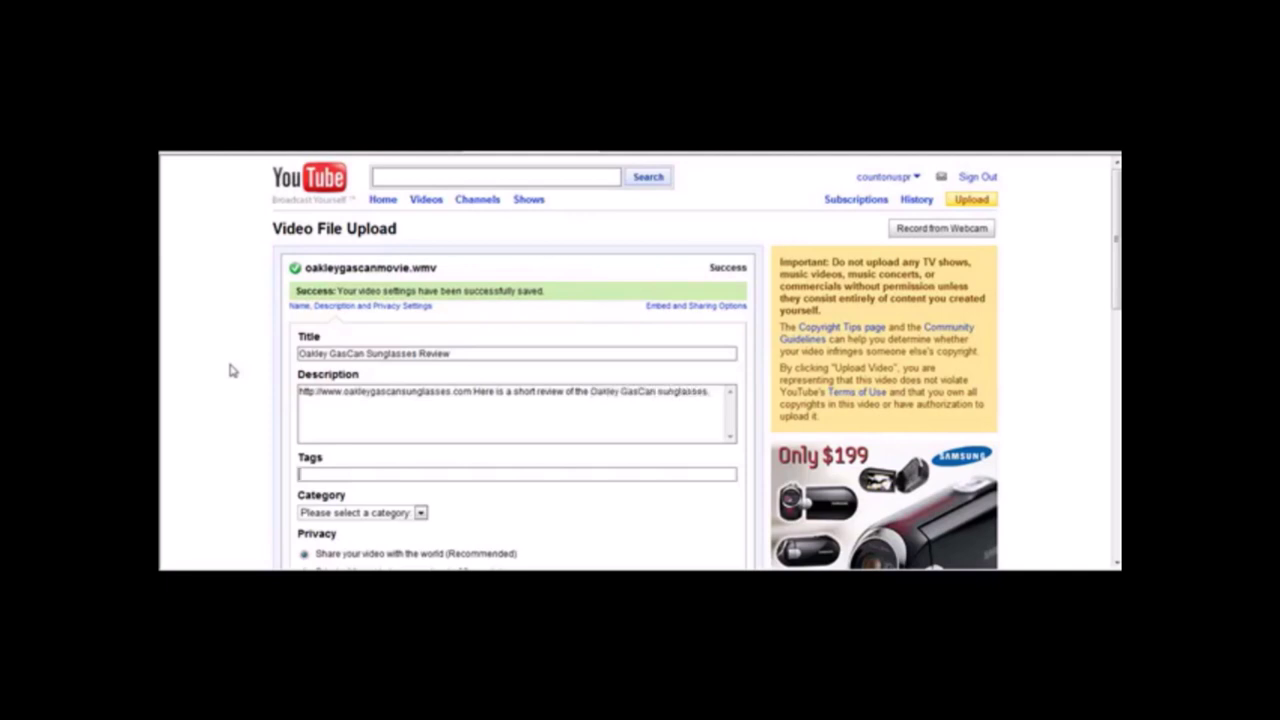
text(Oakley GasCan sunglasses, Oakley sunglasses)
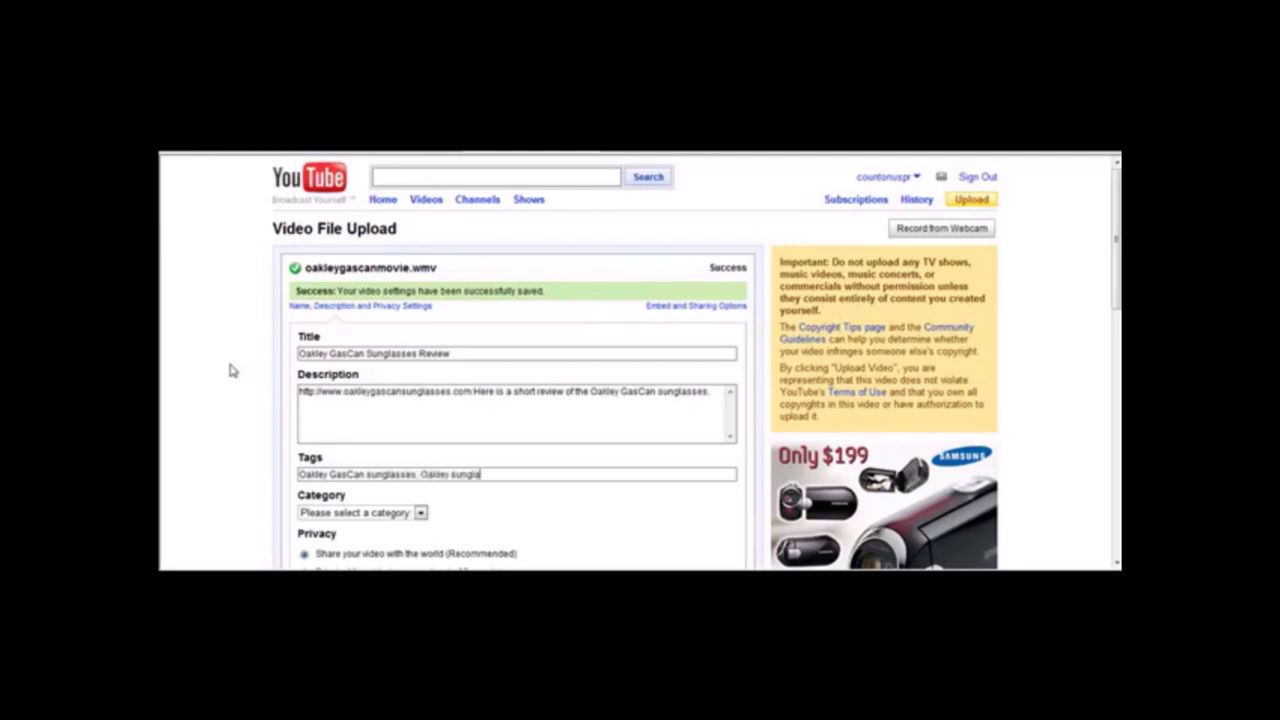
click(421, 513)
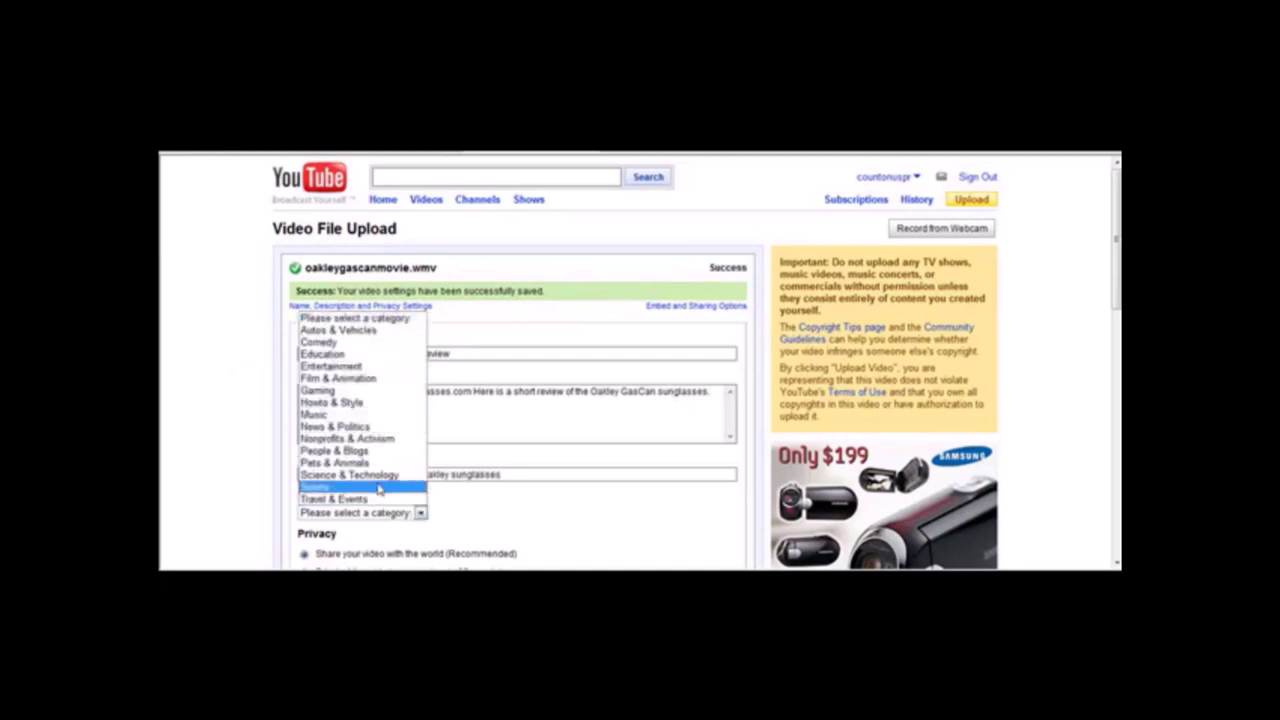
click(369, 451)
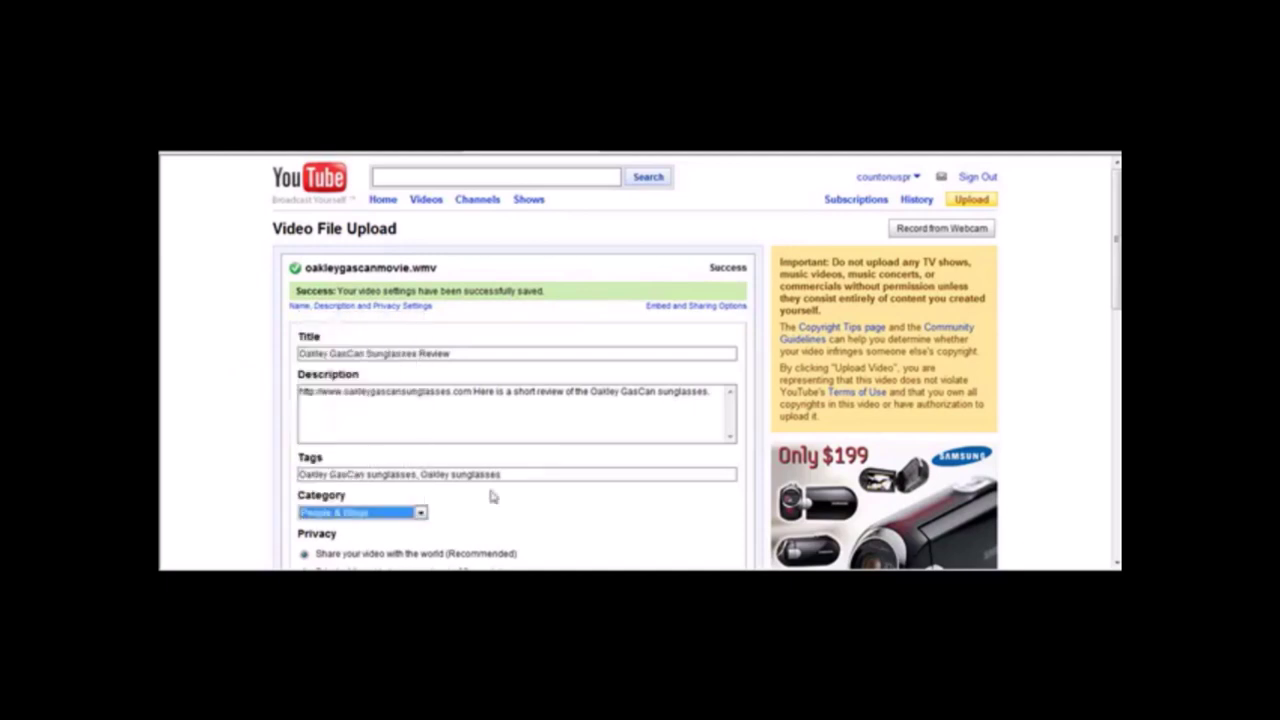
scroll(404, 328, down, 5)
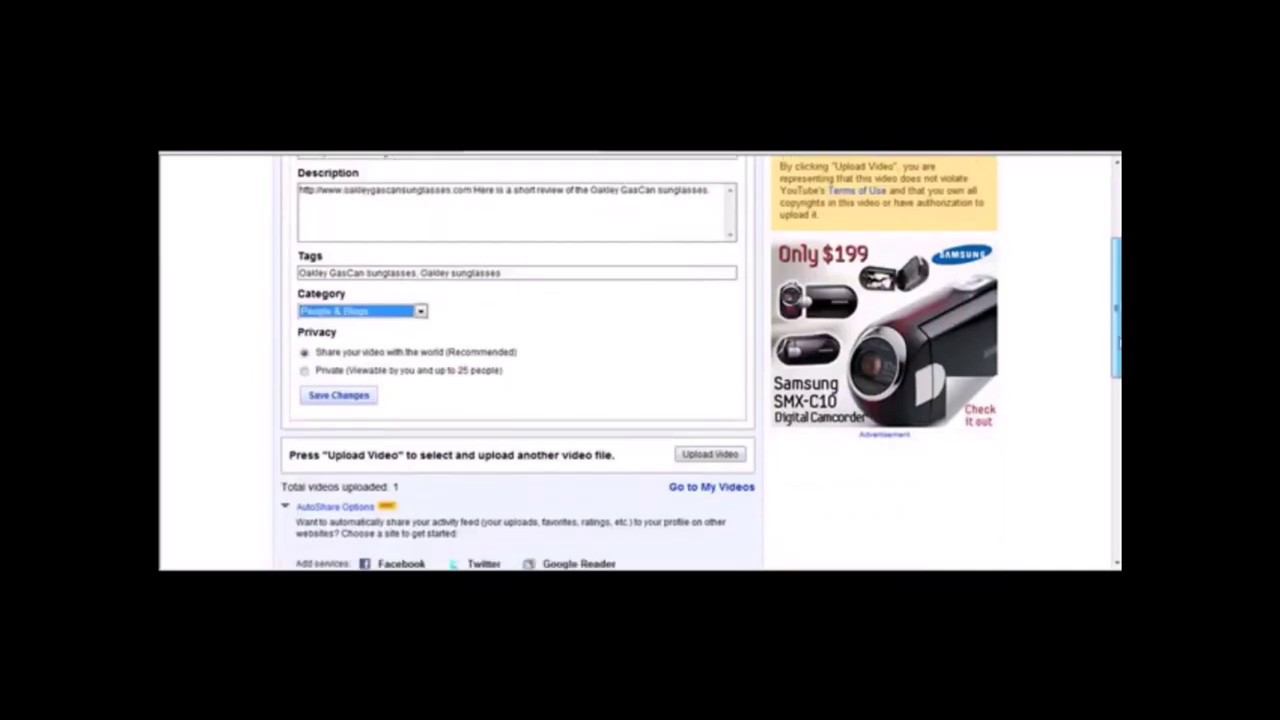
Save the video details and go to My Videos from the account menu.
click(350, 364)
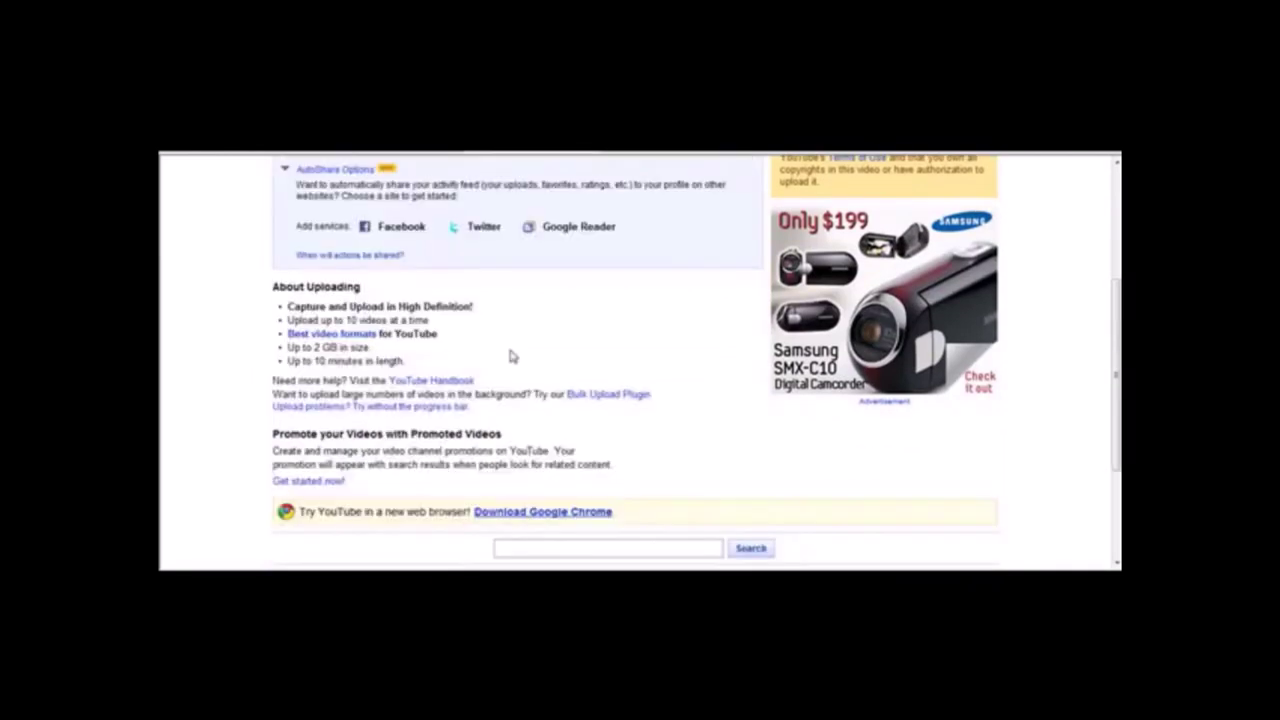
scroll(518, 380, up, 4)
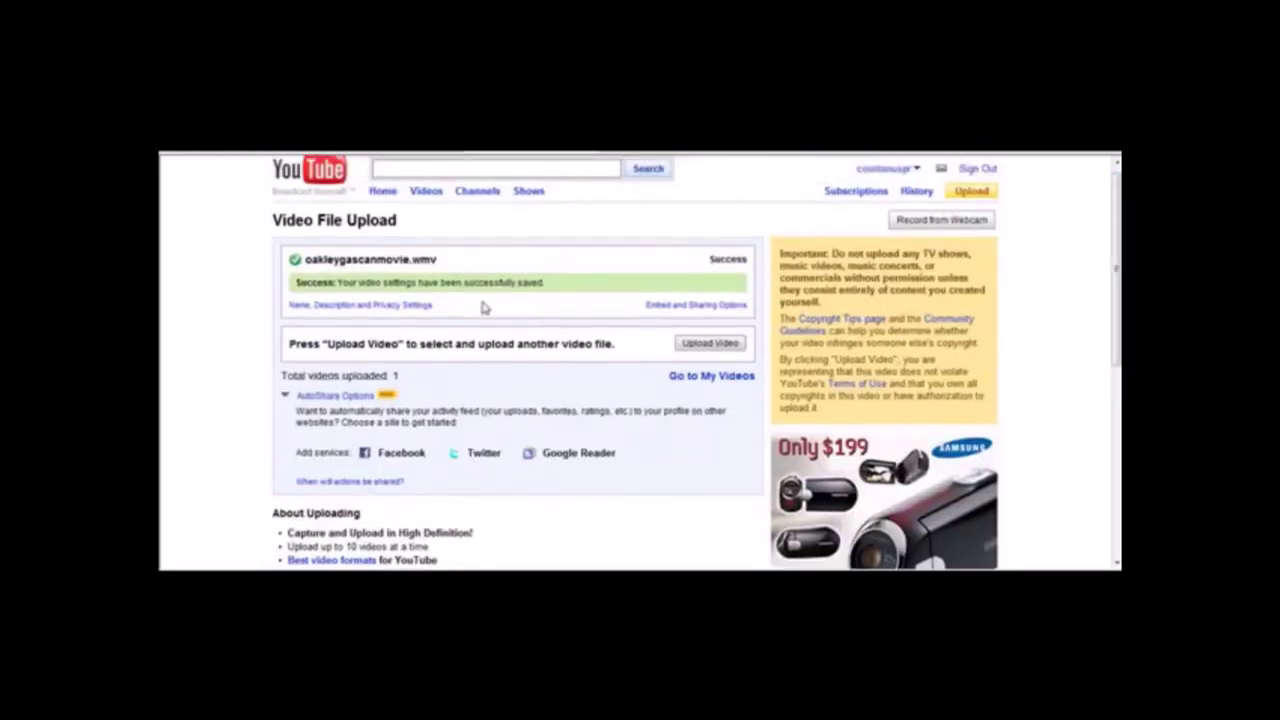
click(917, 171)
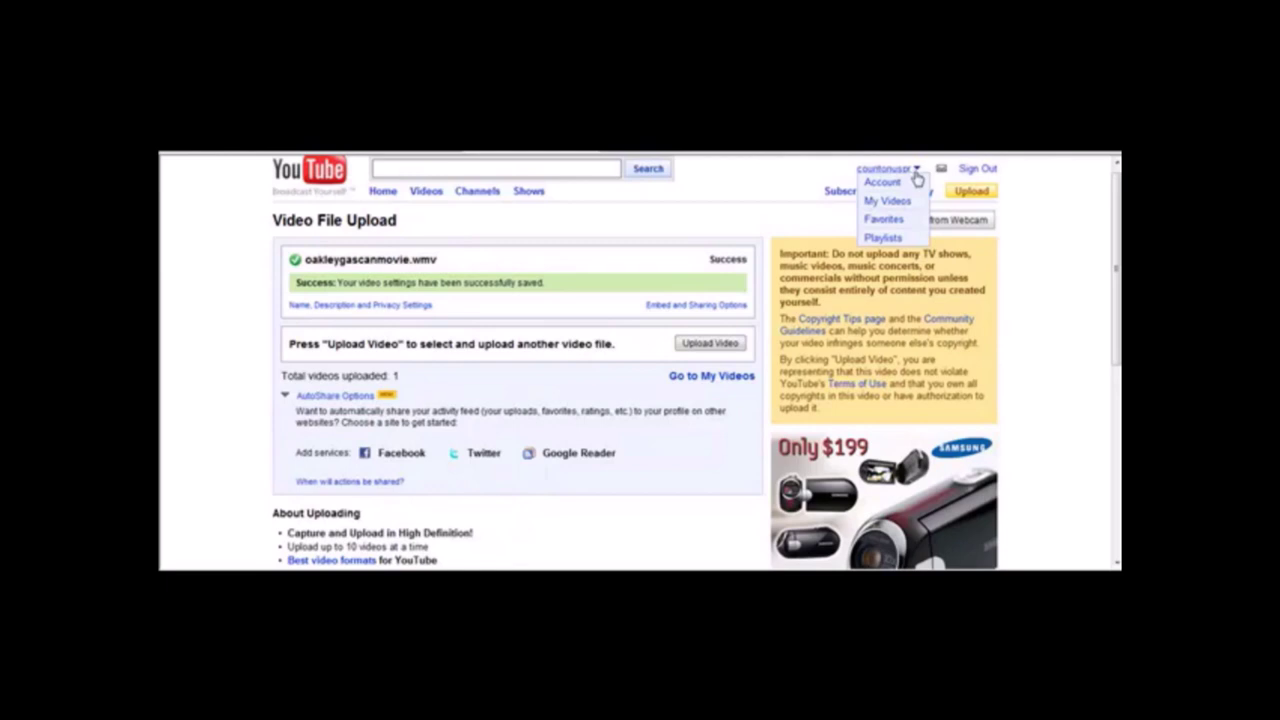
click(917, 178)
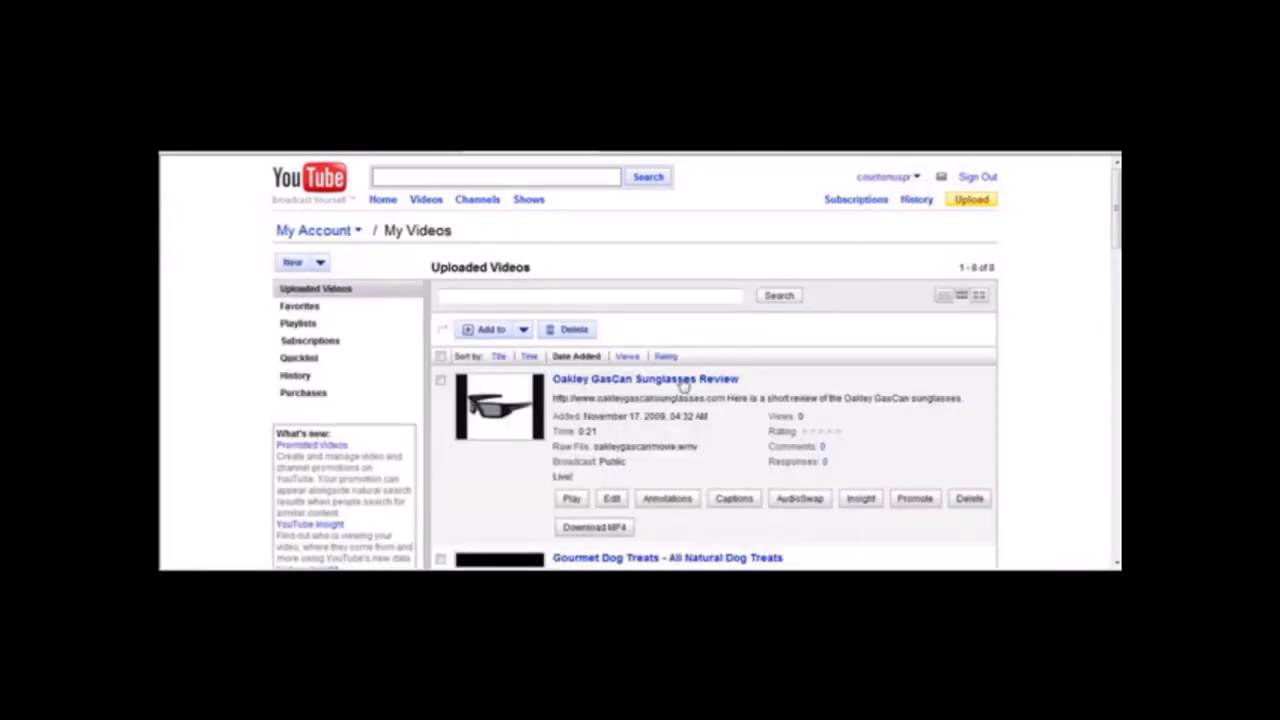
Play 'Oakley GasCan Sunglasses Review' and pause it at 0:11.
click(684, 384)
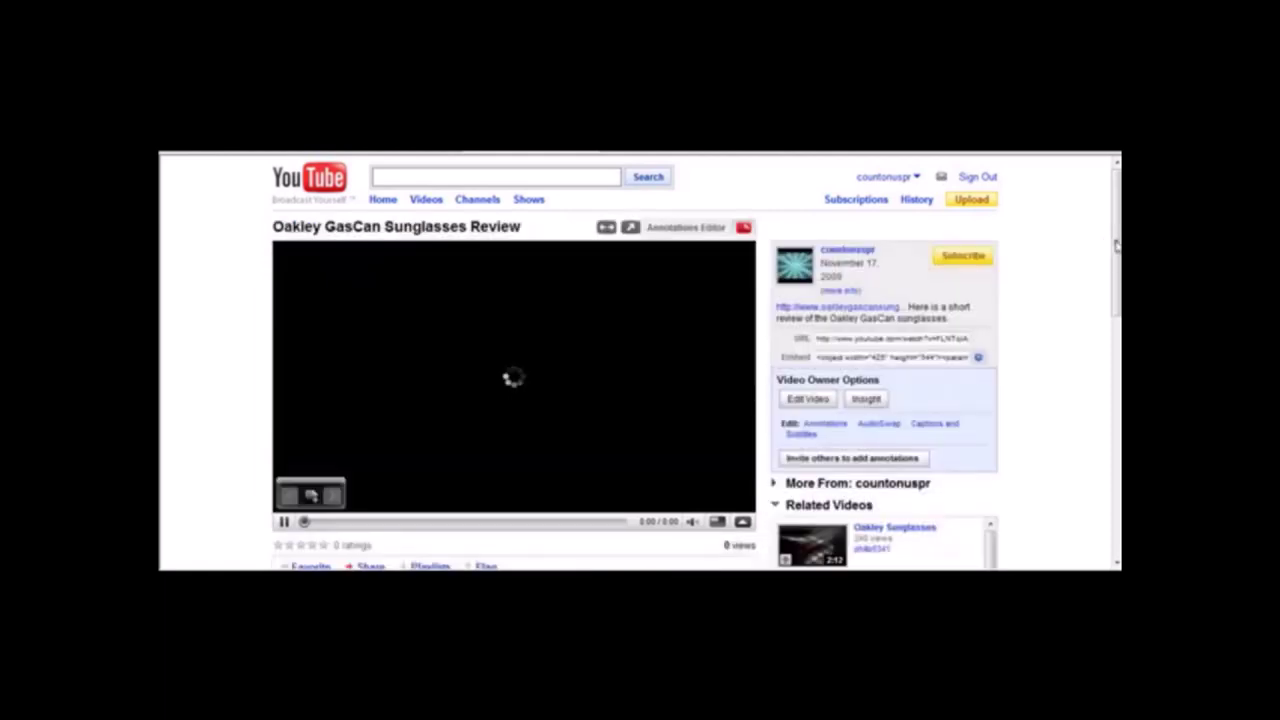
mouse_move(1115, 243)
mouse_down()
mouse_move(1115, 350)
mouse_move(1108, 220)
mouse_up()
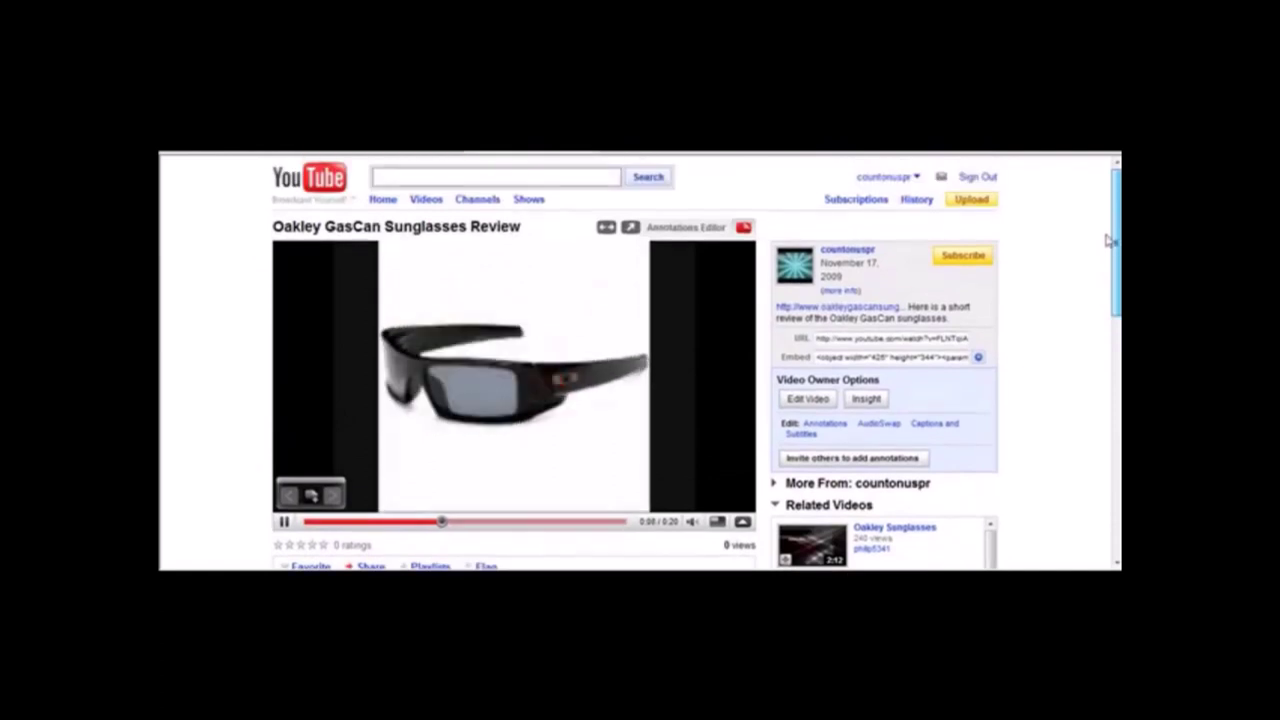
click(284, 521)
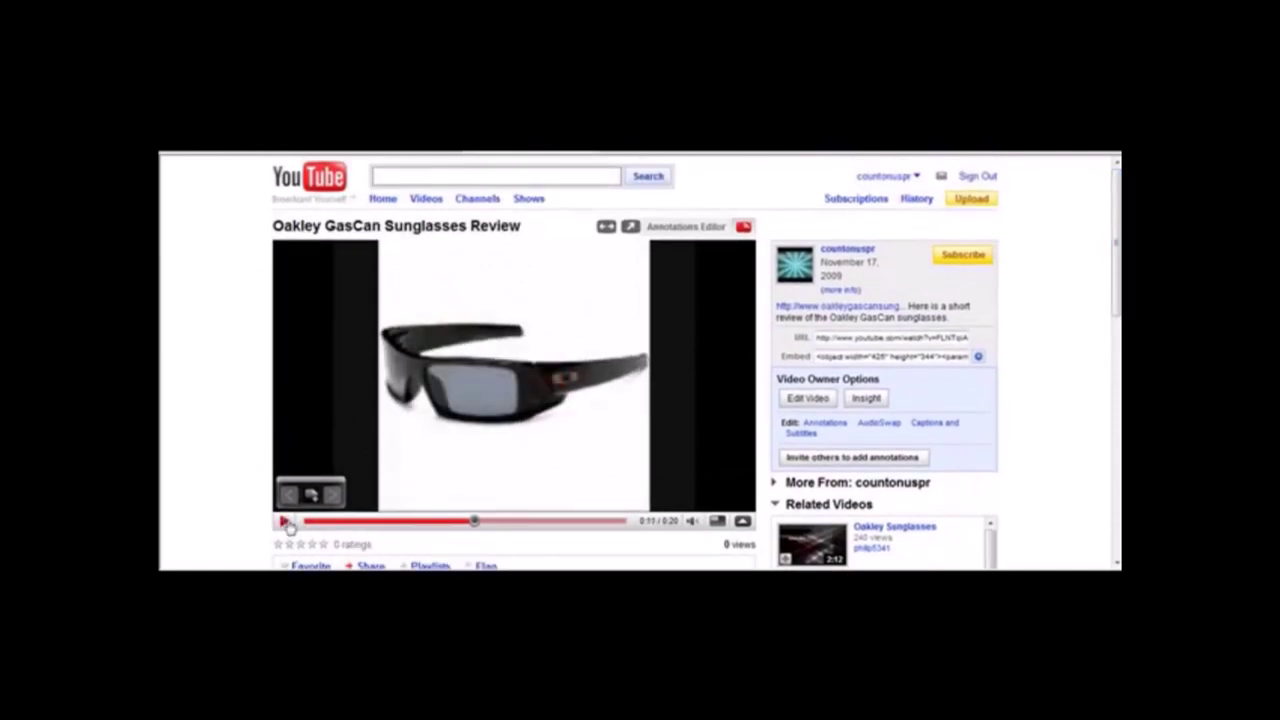